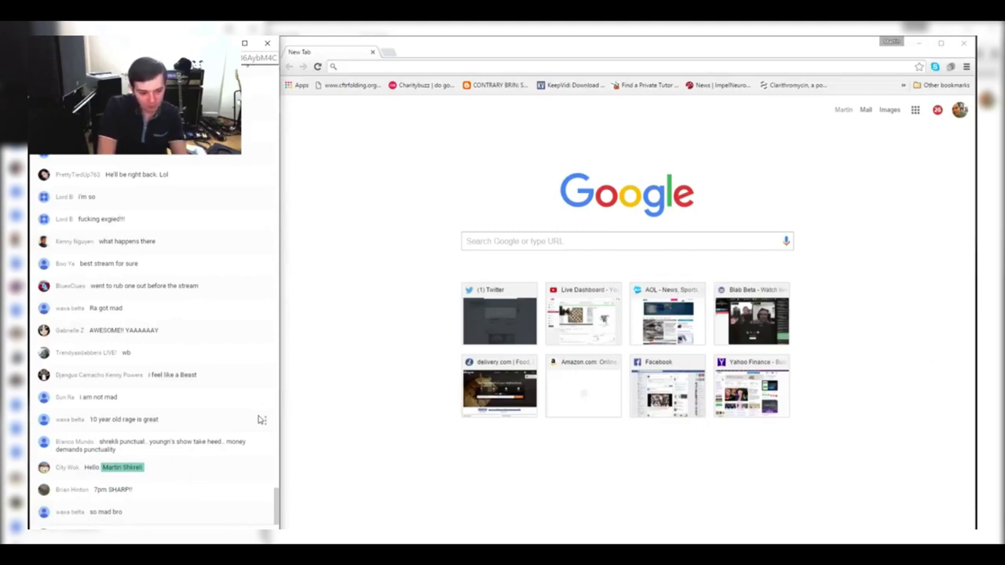
pyautogui.click(379, 292)
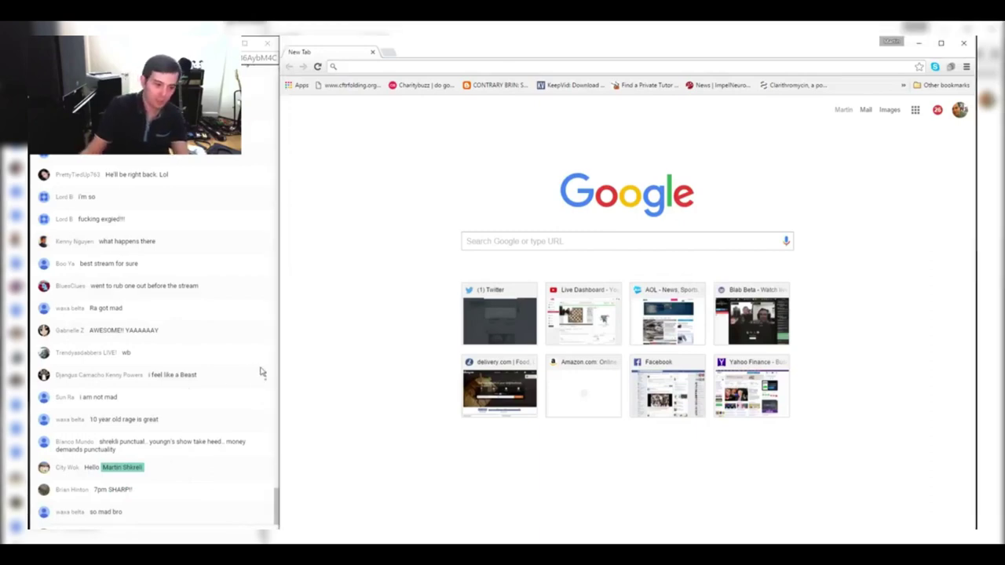
pyautogui.moveTo(276, 389); pyautogui.dragTo(280, 392)
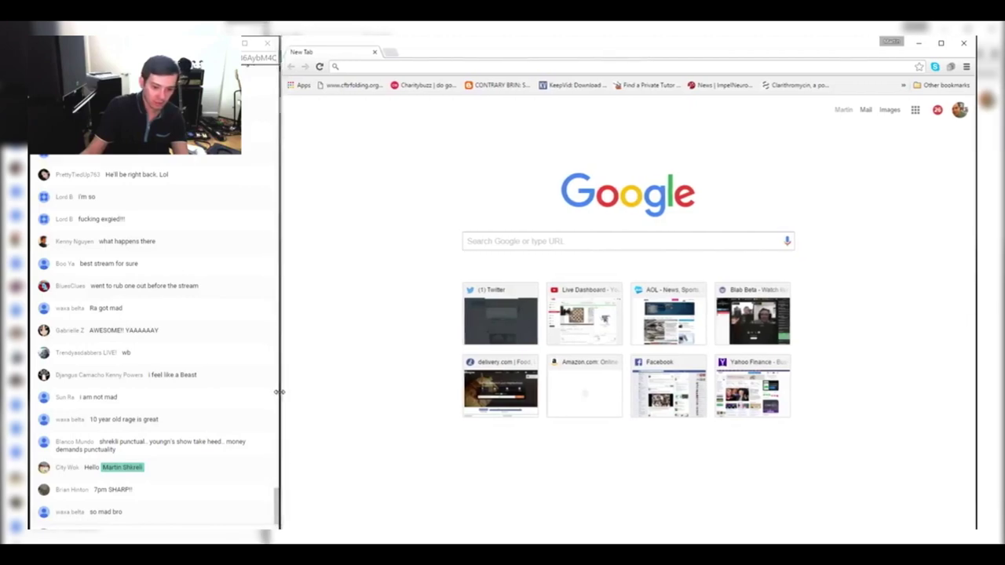
pyautogui.click(466, 69)
pyautogui.write('www.sec.gov')
pyautogui.press('Return')
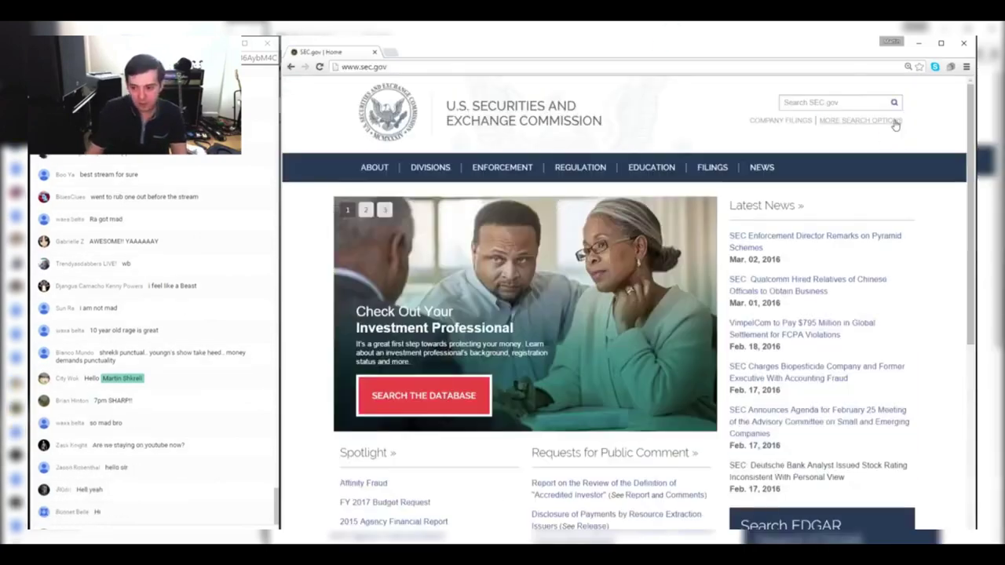
pyautogui.click(895, 122)
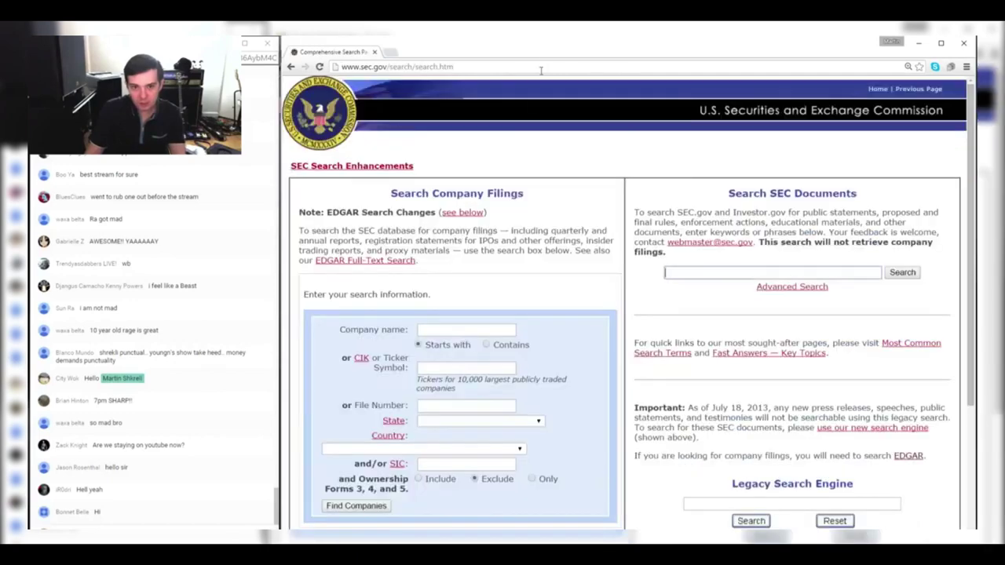
# Copy the SEC search page address and post it in the live stream chat
pyautogui.hotkey('ctrl', 'l')
pyautogui.hotkey('ctrl', 'c')
pyautogui.hotkey('alt', 'Tab')
pyautogui.hotkey('ctrl', 'v')
pyautogui.press('Return')
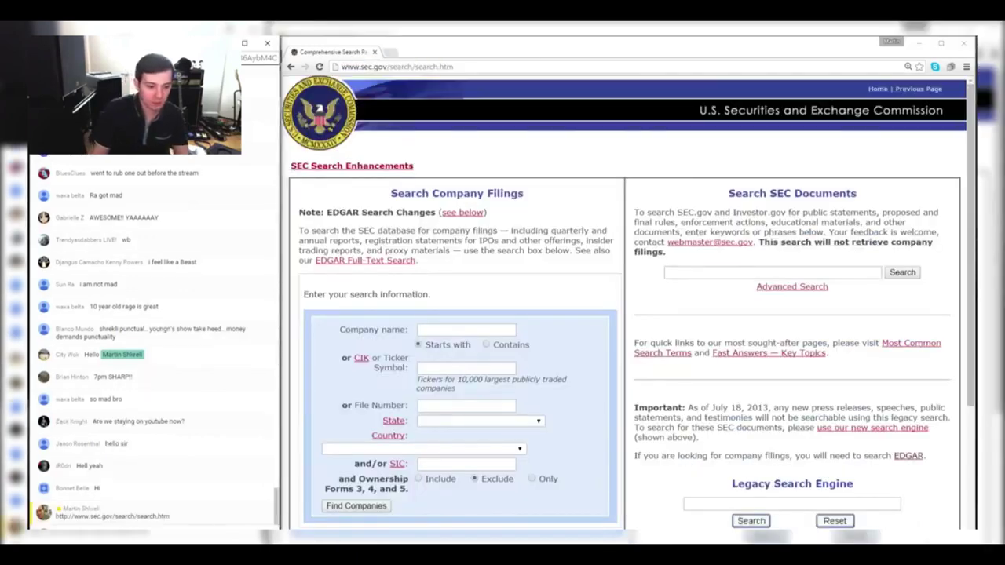
# Search the company filings by the ticker symbol IBM
pyautogui.click(478, 365)
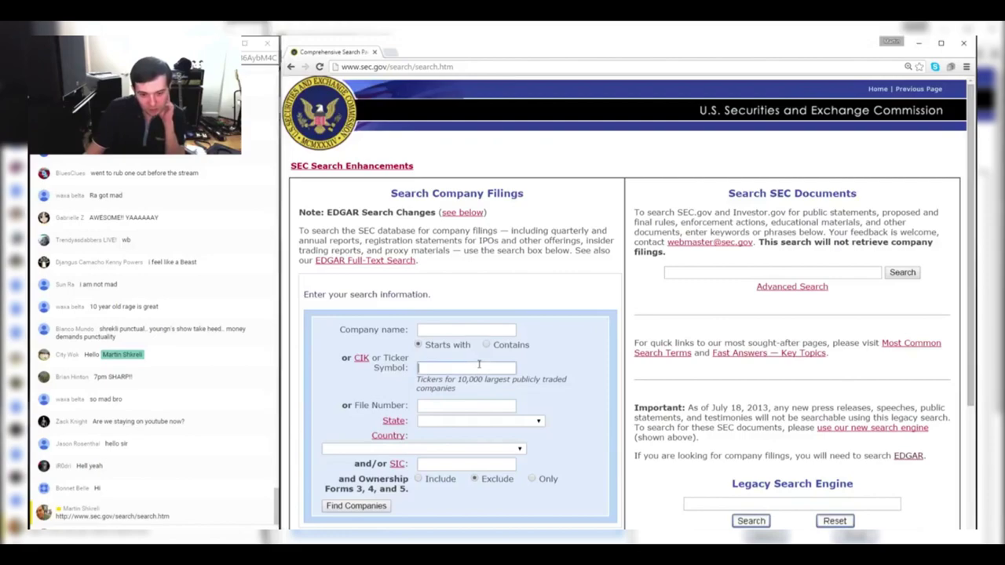
pyautogui.write('IBM')
pyautogui.press('Return')
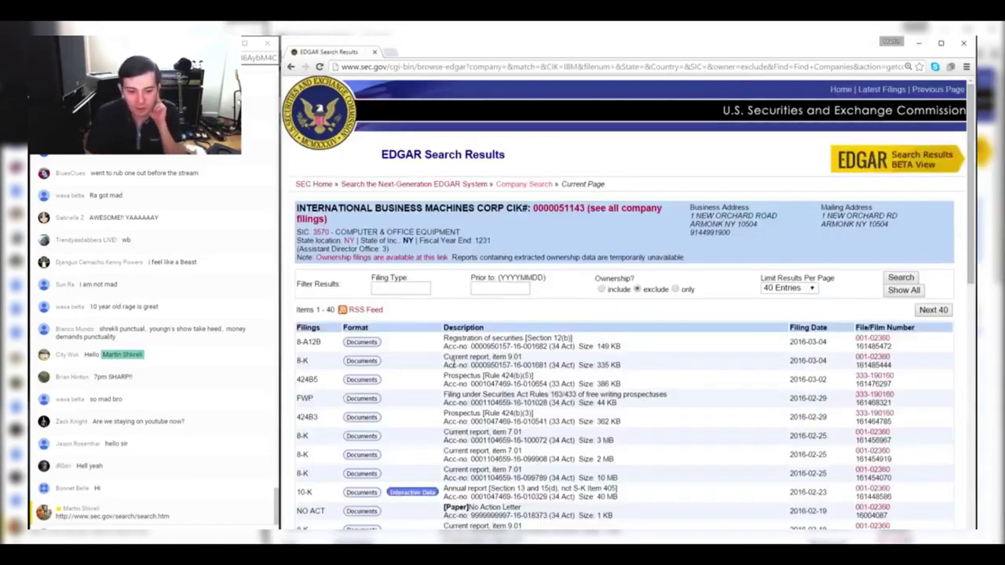
# Open the main document ibm15q3_10q.htm of the 10-Q quarterly report filed on 2015-10-27
pyautogui.scroll(-6, 452, 363)
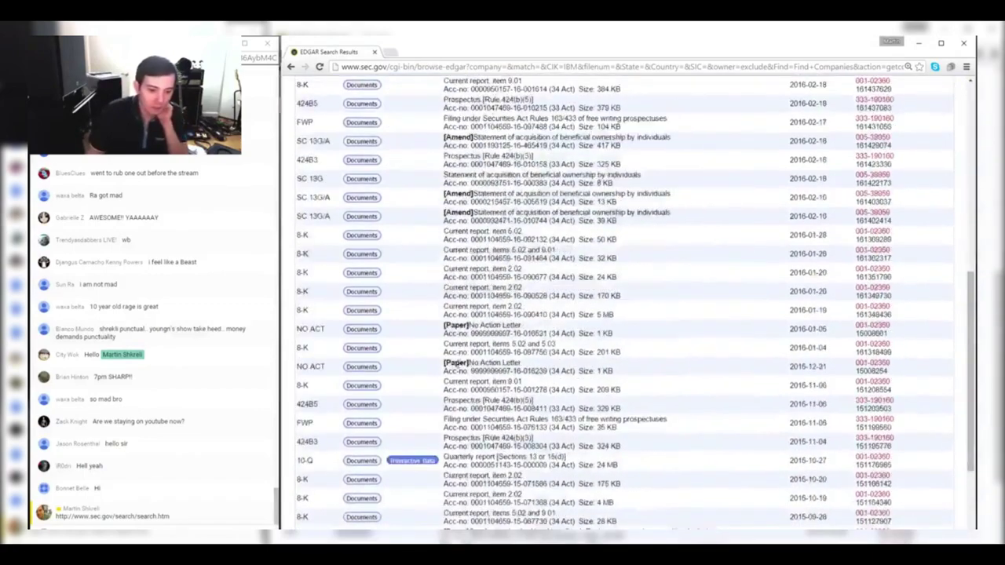
pyautogui.click(362, 461)
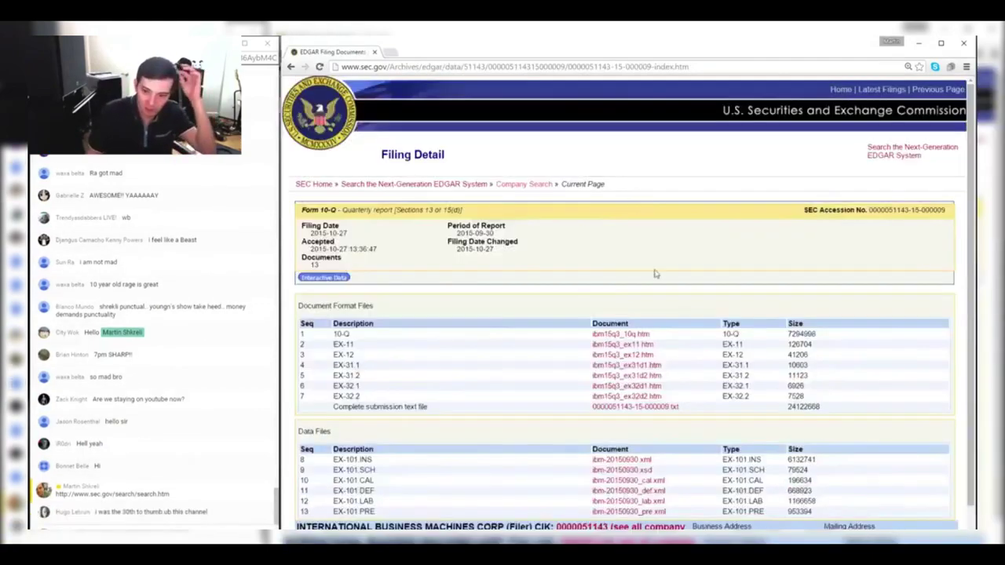
pyautogui.click(645, 335)
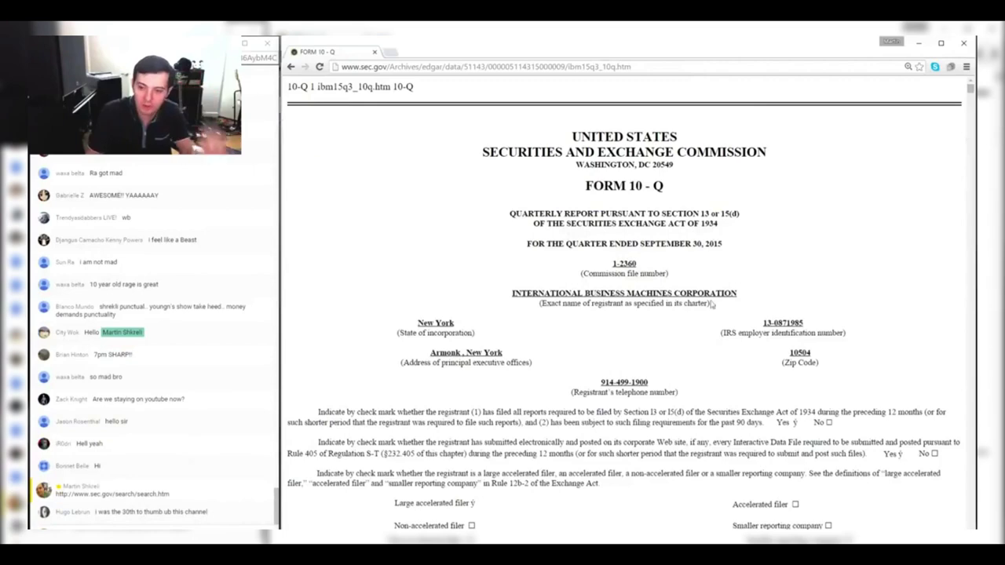
# Go through the 10-Q cover page and contents to the Consolidated Statement of Earnings
pyautogui.moveTo(650, 280); pyautogui.dragTo(738, 293)
pyautogui.click(548, 293)
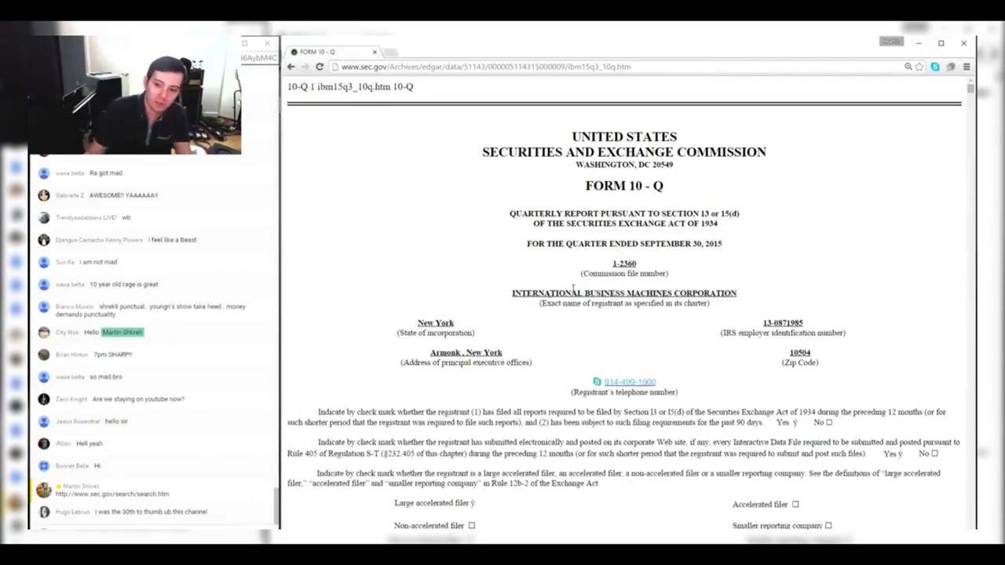
pyautogui.scroll(-5, 579, 292)
pyautogui.scroll(-2, 583, 296)
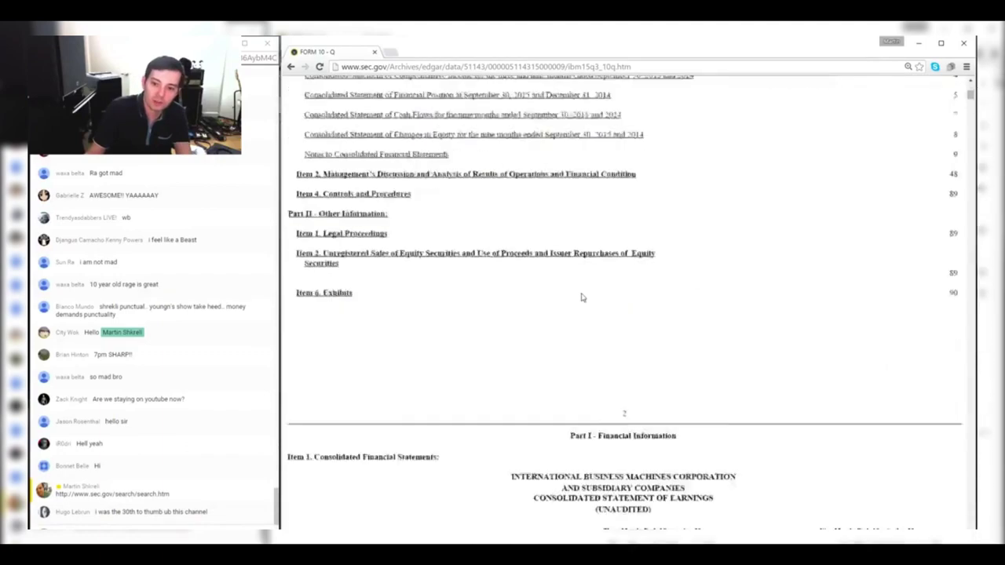
pyautogui.scroll(-6, 582, 297)
# Switch to the blank Excel workbook and enter the label Revenue in cell B3
pyautogui.hotkey('alt', 'Tab')
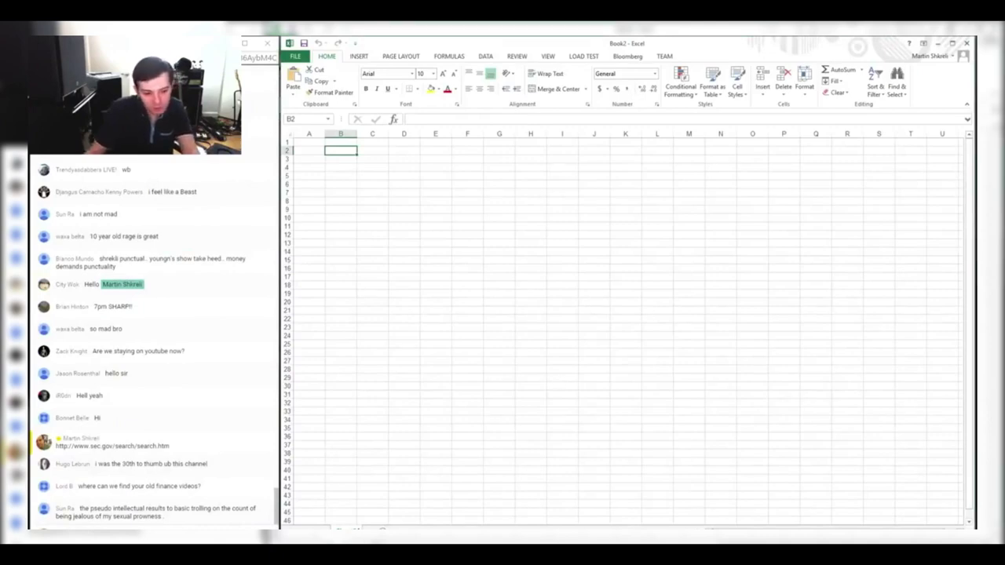
pyautogui.press('Return')
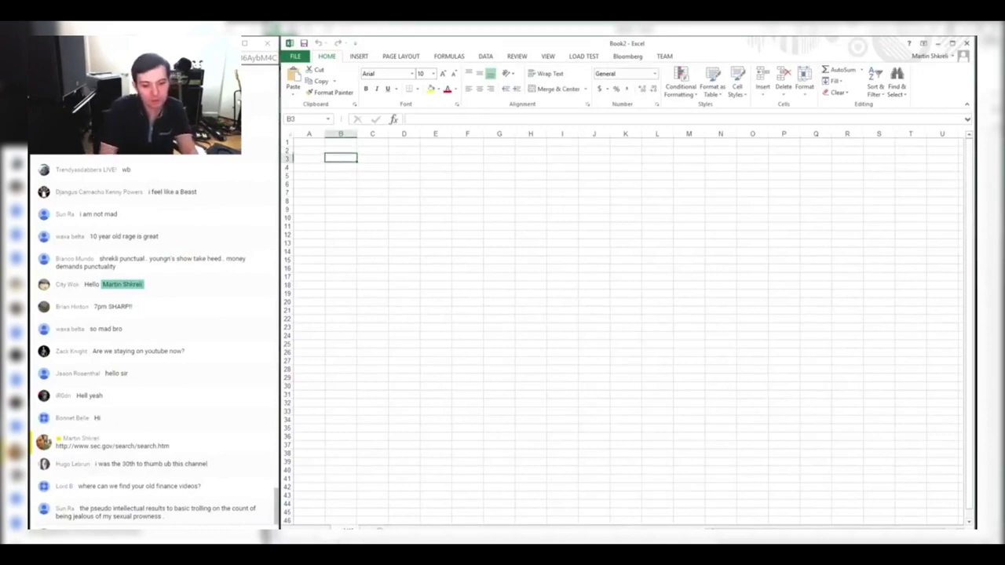
pyautogui.press('F2')
pyautogui.press('Escape')
pyautogui.write('Revenue')
pyautogui.press('Tab')
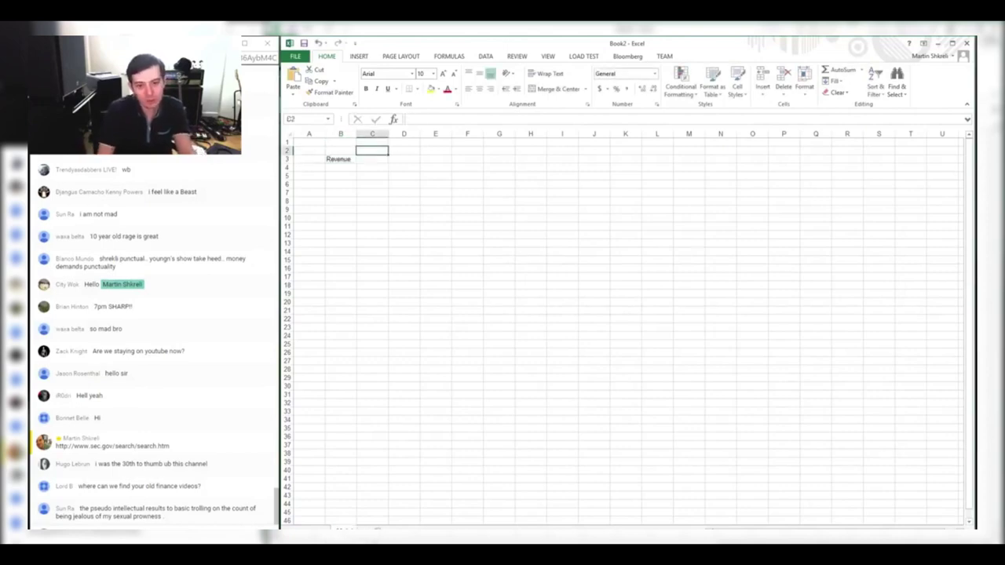
# Enter the quarter headings Q113 through Q414 across cells C2 to J2
pyautogui.hotkey('alt', 'Tab')
pyautogui.hotkey('alt', 'Tab')
pyautogui.click(372, 150)
pyautogui.write('Q113')
pyautogui.press('Tab')
pyautogui.write('Q213')
pyautogui.press('Tab')
pyautogui.write('Q313')
pyautogui.press('Tab')
pyautogui.write('Q413')
pyautogui.press('Tab')
pyautogui.write('Q114')
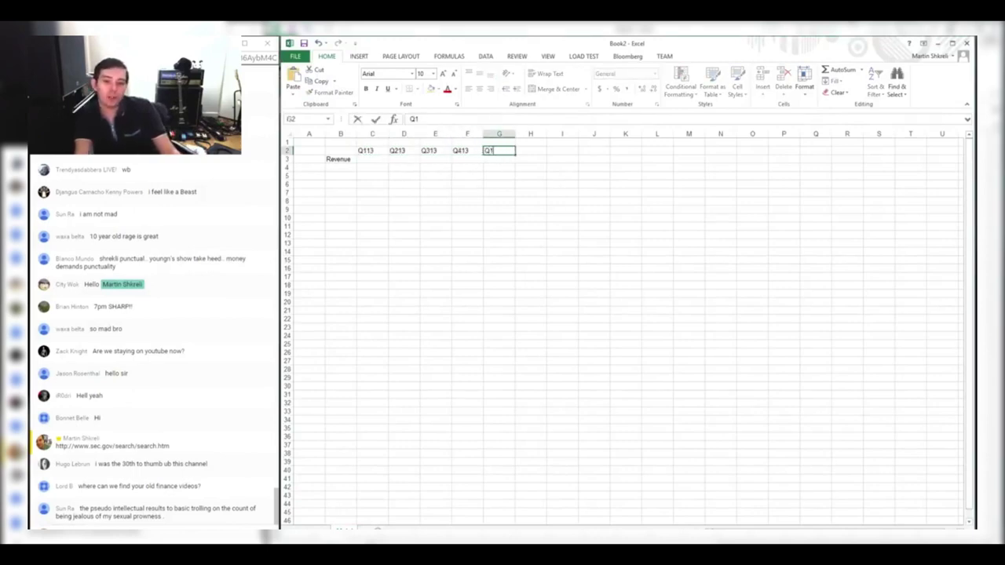
pyautogui.press('Tab')
pyautogui.write('Q214')
pyautogui.press('Tab')
pyautogui.write('Q314')
pyautogui.press('Tab')
pyautogui.write('Q414')
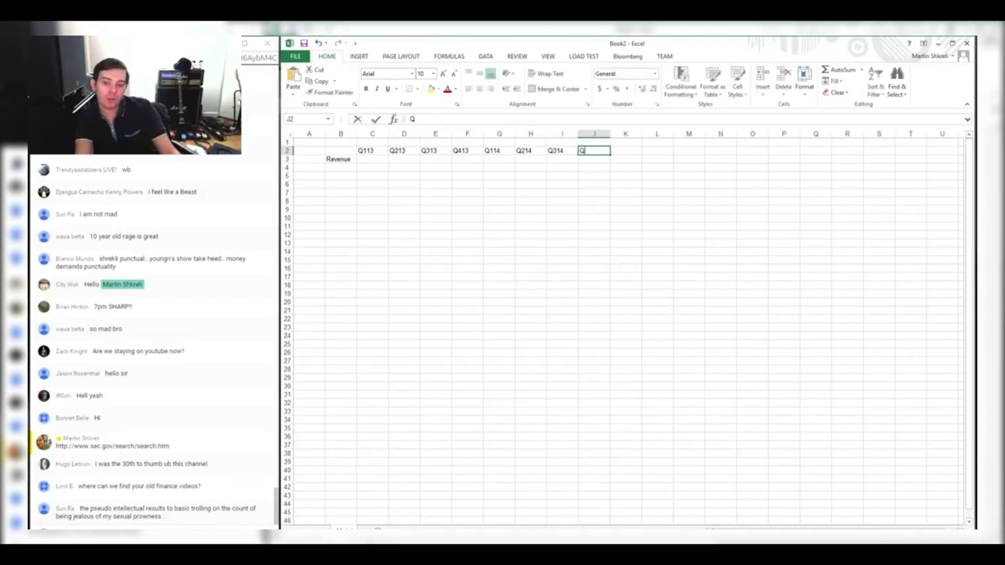
# Continue the quarter headings with Q115 through Q416 across cells K2 to R2
pyautogui.press('Tab')
pyautogui.write('Q115')
pyautogui.press('Tab')
pyautogui.write('Q215')
pyautogui.press('Tab')
pyautogui.write('Q315')
pyautogui.press('Tab')
pyautogui.write('Q415')
pyautogui.press('Tab')
pyautogui.write('Q116')
pyautogui.press('Tab')
pyautogui.write('Q216')
pyautogui.press('Tab')
pyautogui.write('Q316')
pyautogui.press('Tab')
pyautogui.write('Q415')
# Right-align columns C through R and freeze the panes at cell C3
pyautogui.moveTo(372, 133); pyautogui.dragTo(848, 134)
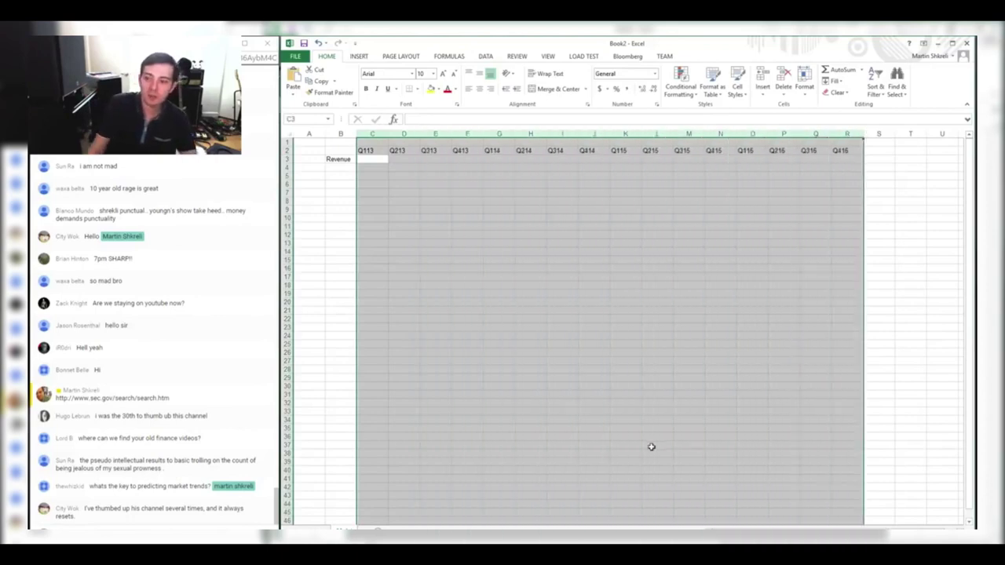
pyautogui.click(493, 88)
pyautogui.click(511, 171)
pyautogui.hotkey('alt', 'w')
pyautogui.press('f')
pyautogui.press('Escape')
pyautogui.click(715, 166)
# Save the workbook as IBM in the Investing Class folder on the computer
pyautogui.hotkey('ctrl', 's')
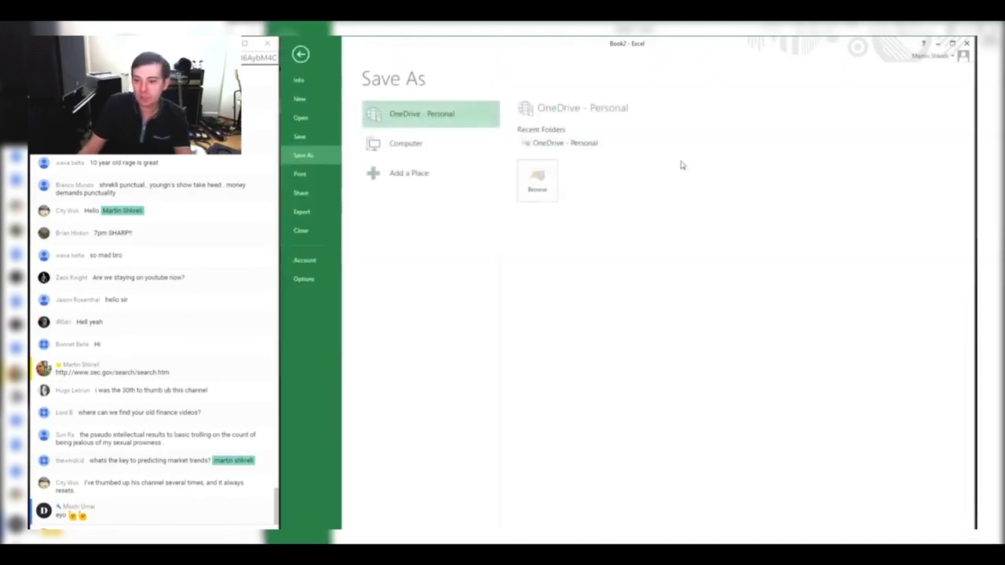
pyautogui.click(416, 144)
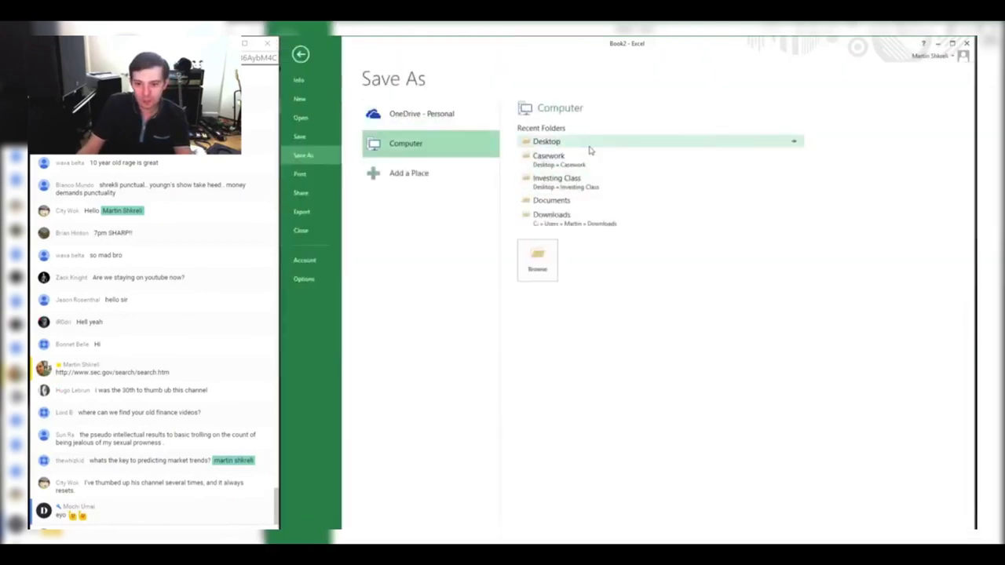
pyautogui.click(577, 179)
pyautogui.write('I')
pyautogui.press('Escape')
pyautogui.press('Escape')
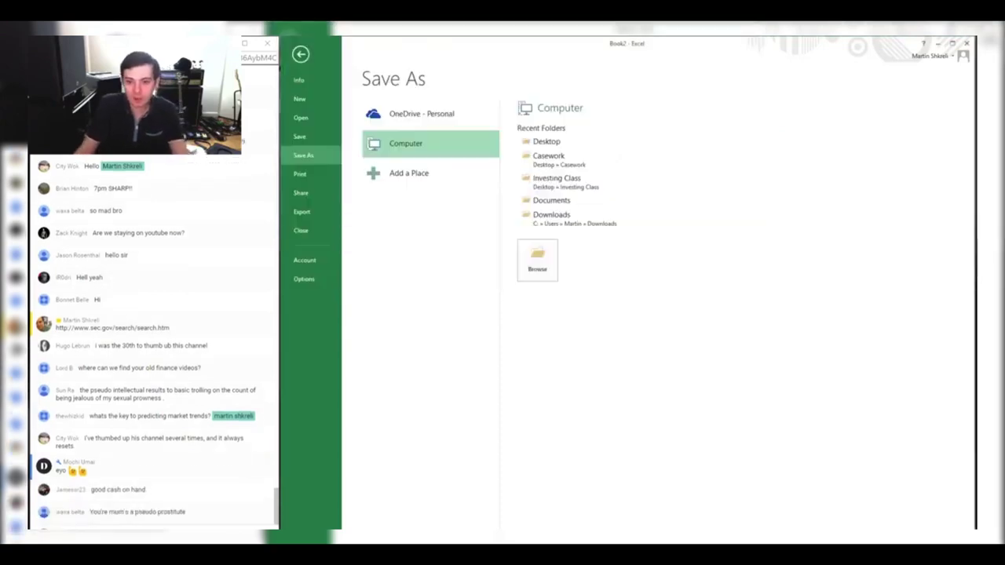
pyautogui.hotkey('alt', 'Tab')
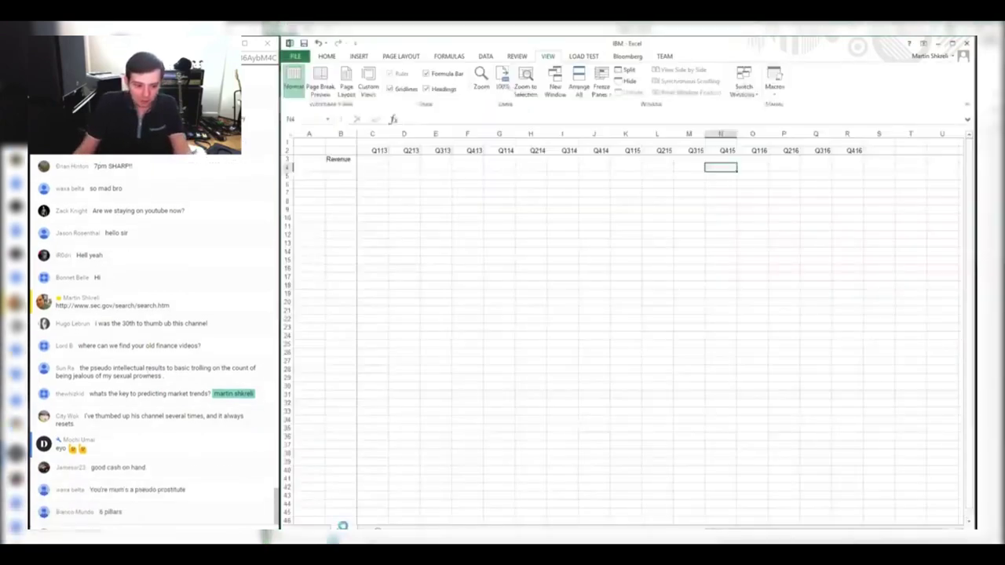
# Examine the 10-Q's revenue lines for the three months ended September 30, 2015, and find the Q315 column in the workbook
pyautogui.hotkey('alt', 'Tab')
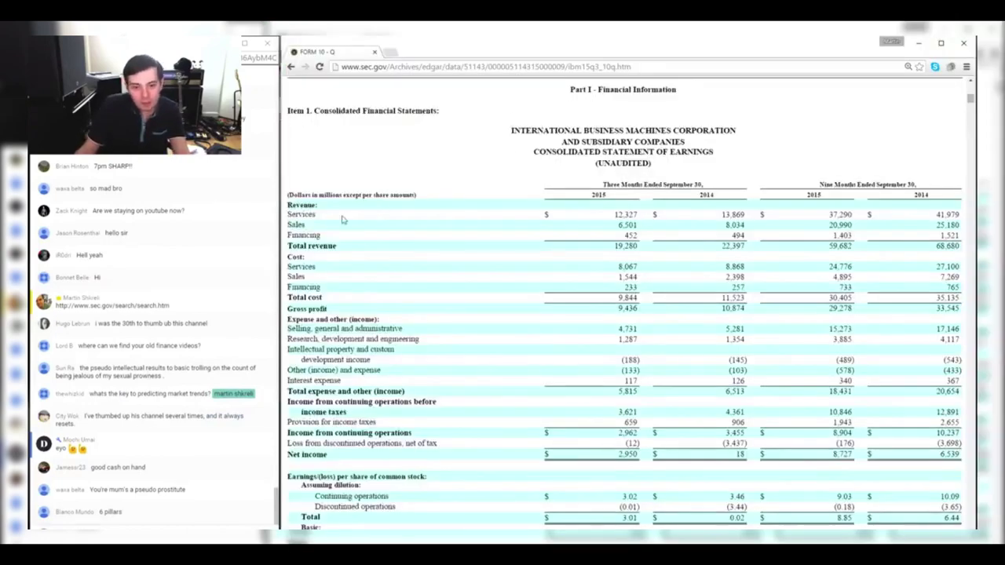
pyautogui.moveTo(317, 246); pyautogui.dragTo(664, 245)
pyautogui.click(640, 249)
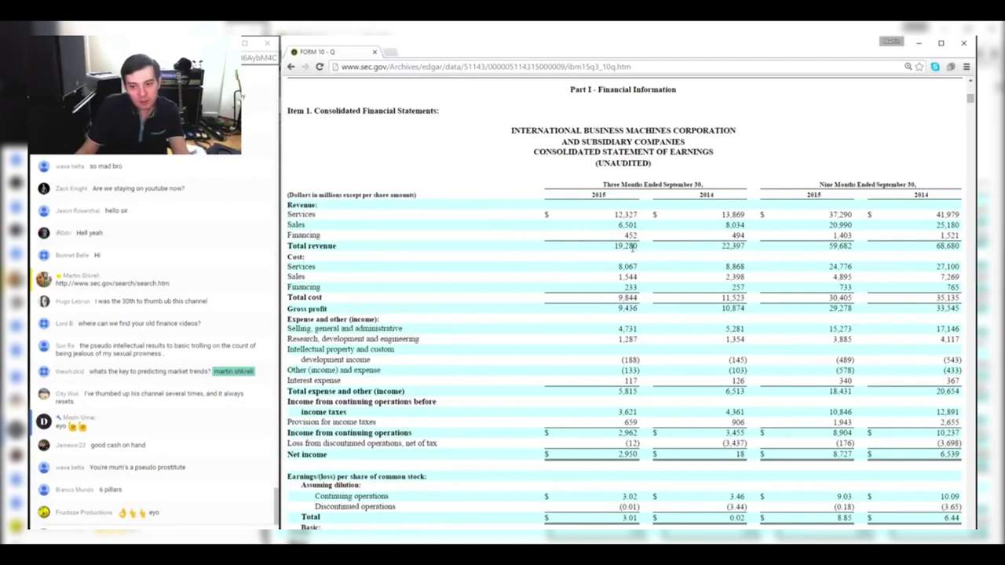
pyautogui.doubleClick(628, 247)
pyautogui.hotkey('alt', 'Tab')
pyautogui.press('Left')
pyautogui.press('Up')
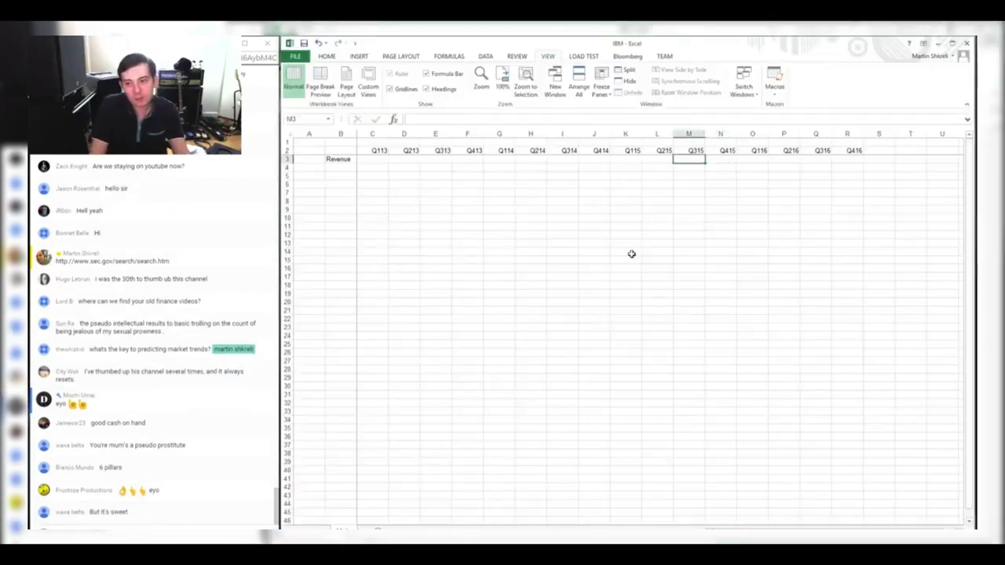
pyautogui.hotkey('alt', 'Tab')
pyautogui.hotkey('alt', 'Tab')
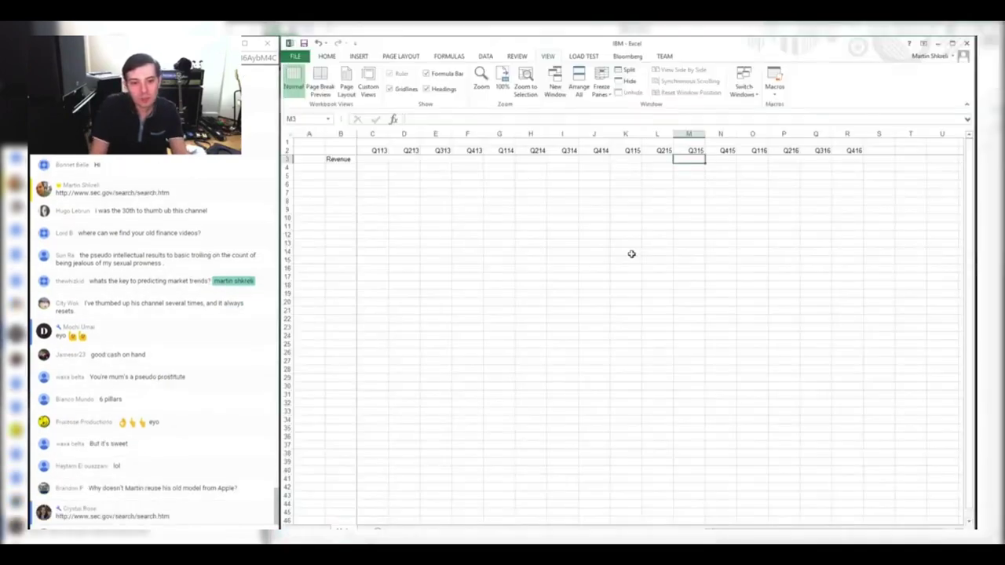
# Enter the row labels Services, Sales, Financing and Revenue in cells B3 to B6
pyautogui.hotkey('ctrl', 'Left')
pyautogui.write('Rev')
pyautogui.hotkey('alt', 'Tab')
pyautogui.hotkey('alt', 'Tab')
pyautogui.write('vices')
pyautogui.press('Return')
pyautogui.write('Sales')
pyautogui.press('Return')
pyautogui.write('Financing')
pyautogui.press('Return')
pyautogui.write('Rev')
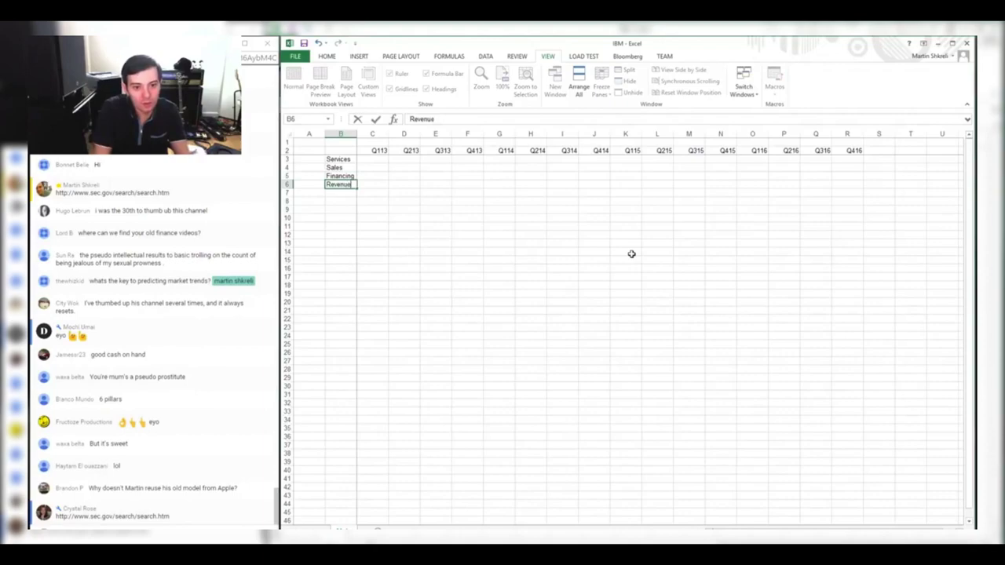
# Enter the Q315 services revenue of 12327 from the 10-Q in cell M3
pyautogui.press('Up')
pyautogui.press('Up')
pyautogui.press('Right')
pyautogui.press('Right')
pyautogui.press('Right')
pyautogui.press('Up')
pyautogui.press('Right')
pyautogui.press('Right')
pyautogui.press('Right')
pyautogui.press('Right')
pyautogui.press('Right')
pyautogui.press('Right')
pyautogui.press('Right')
pyautogui.press('Right')
pyautogui.hotkey('alt', 'Tab')
pyautogui.hotkey('alt', 'Tab')
pyautogui.hotkey('alt', 'Tab')
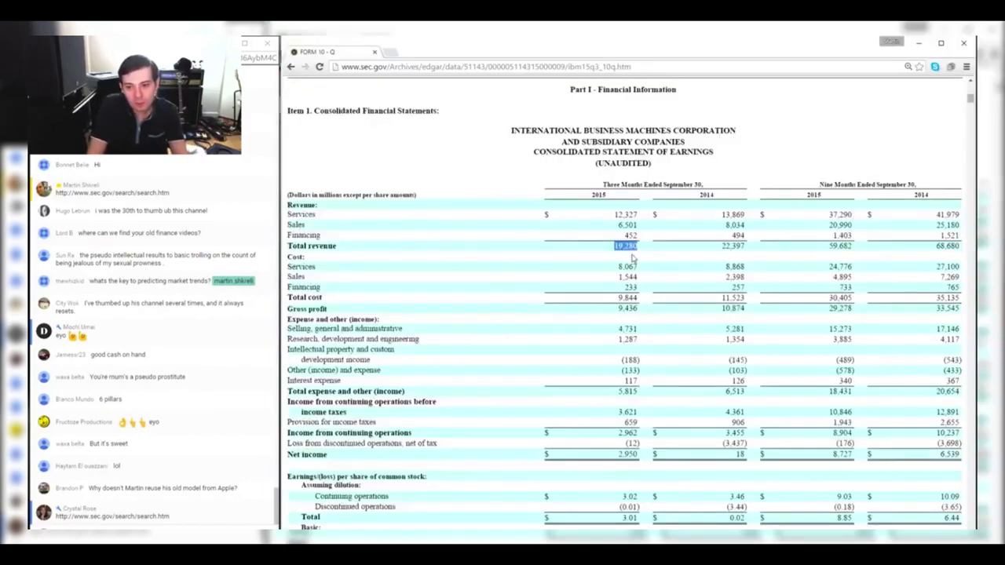
pyautogui.hotkey('alt', 'Tab')
pyautogui.hotkey('alt', 'Tab')
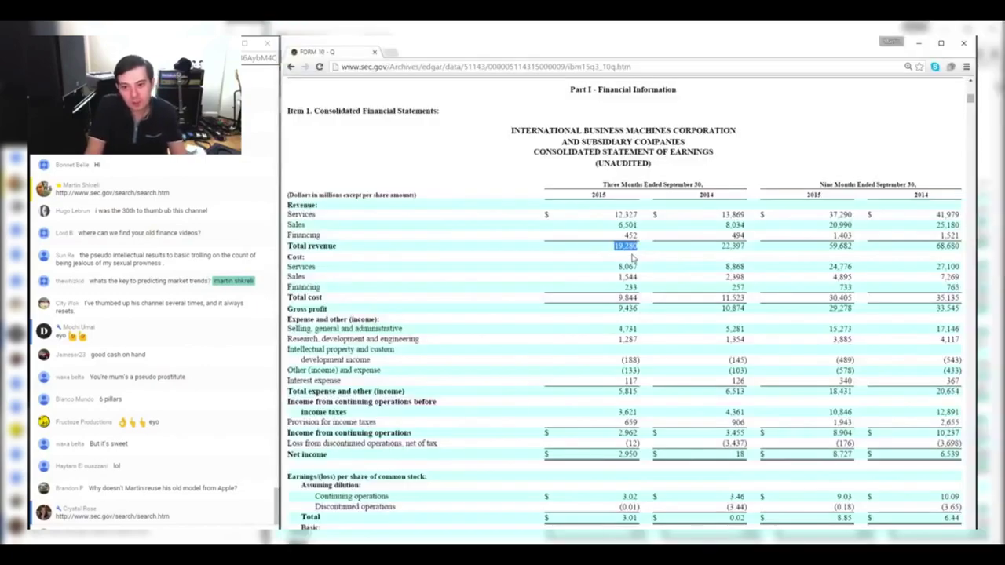
pyautogui.hotkey('alt', 'Tab')
pyautogui.write('12327')
pyautogui.press('Return')
# Enter the Q315 sales revenue of 6501 in M4 and financing revenue of 452 in M5
pyautogui.hotkey('alt', 'Tab')
pyautogui.hotkey('alt', 'Tab')
pyautogui.write('6501')
pyautogui.press('Return')
pyautogui.hotkey('alt', 'Tab')
pyautogui.hotkey('alt', 'Tab')
pyautogui.write('452')
pyautogui.press('Return')
# Total the three Q315 revenue lines in cell M6 with the formula =SUM(M3:M5)
pyautogui.hotkey('alt', 'Tab')
pyautogui.hotkey('alt', 'Tab')
pyautogui.write('=sum(M3:M5)')
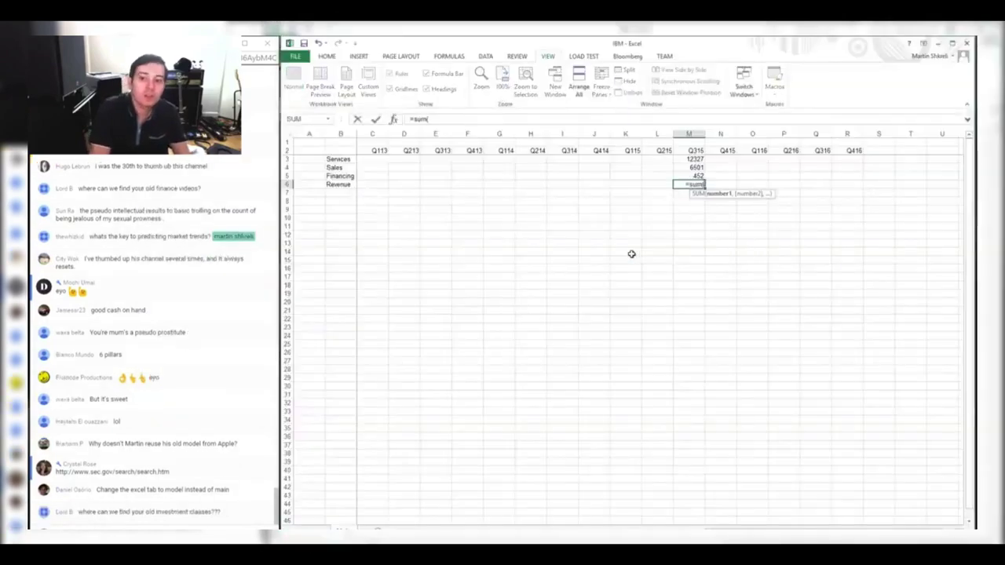
pyautogui.press('Return')
pyautogui.press('Up')
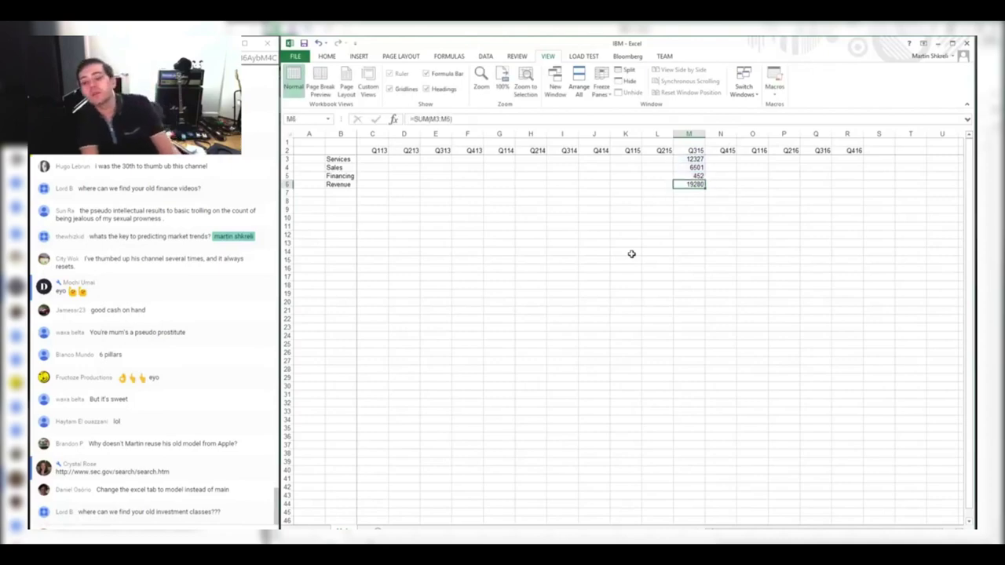
# Format rows 3 to 6 as numbers with 0 decimal places and a thousands separator
pyautogui.hotkey('shift', 'space')
pyautogui.hotkey('shift', 'Up')
pyautogui.hotkey('shift', 'Up')
pyautogui.hotkey('shift', 'Up')
pyautogui.hotkey('ctrl', '1')
pyautogui.press('Down')
pyautogui.press('Tab')
pyautogui.write('0')
pyautogui.hotkey('alt', 'u')
pyautogui.press('Return')
pyautogui.press('Down')
# Make the entire Revenue row bold
pyautogui.press('Up')
pyautogui.hotkey('shift', 'space')
pyautogui.hotkey('ctrl', 'b')
# Check the cost section of the 10-Q and enter the label Services Cost in cell B7
pyautogui.hotkey('alt', 'Tab')
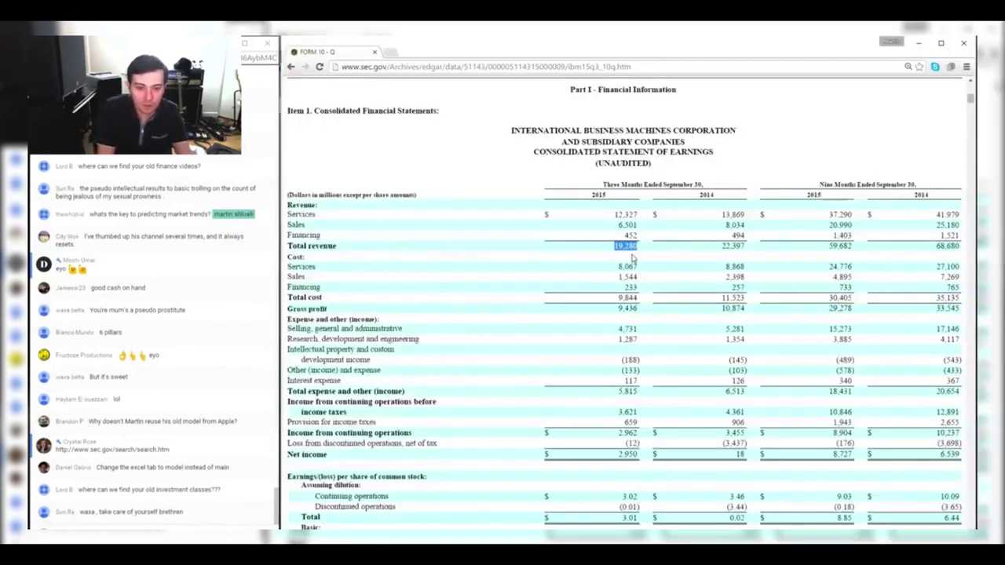
pyautogui.hotkey('alt', 'Tab')
pyautogui.hotkey('alt', 'Tab')
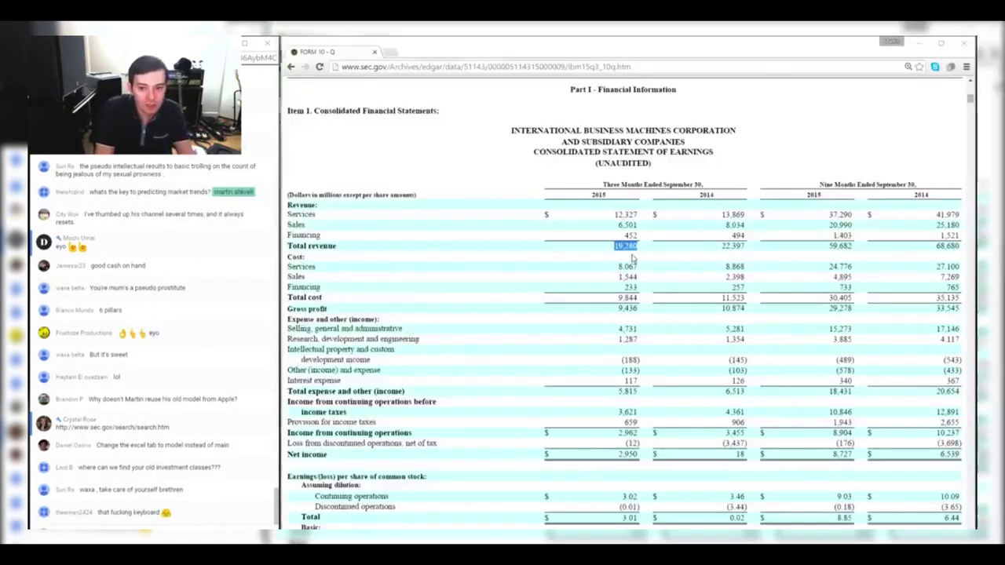
pyautogui.hotkey('alt', 'Tab')
pyautogui.write('Services Cost')
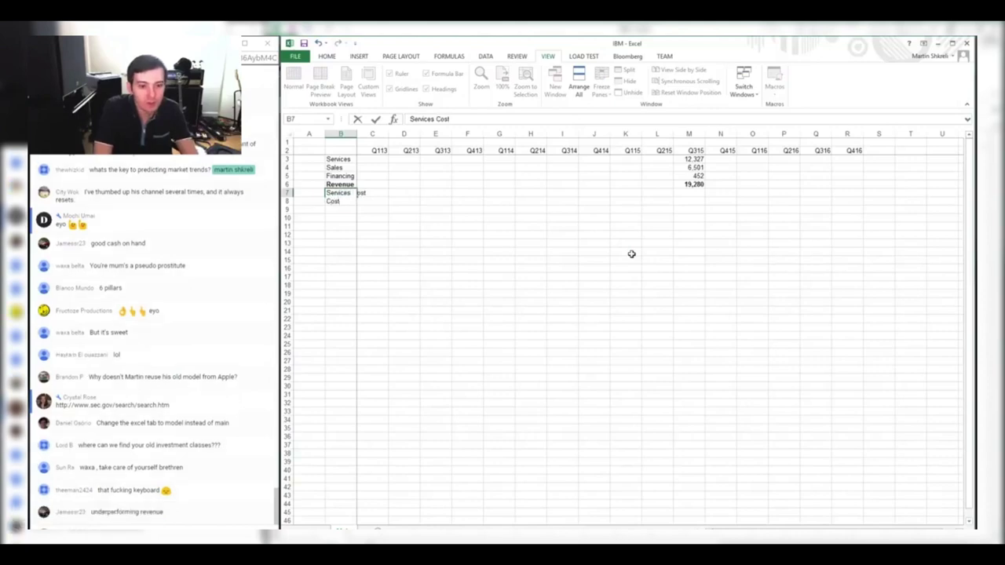
pyautogui.press('Return')
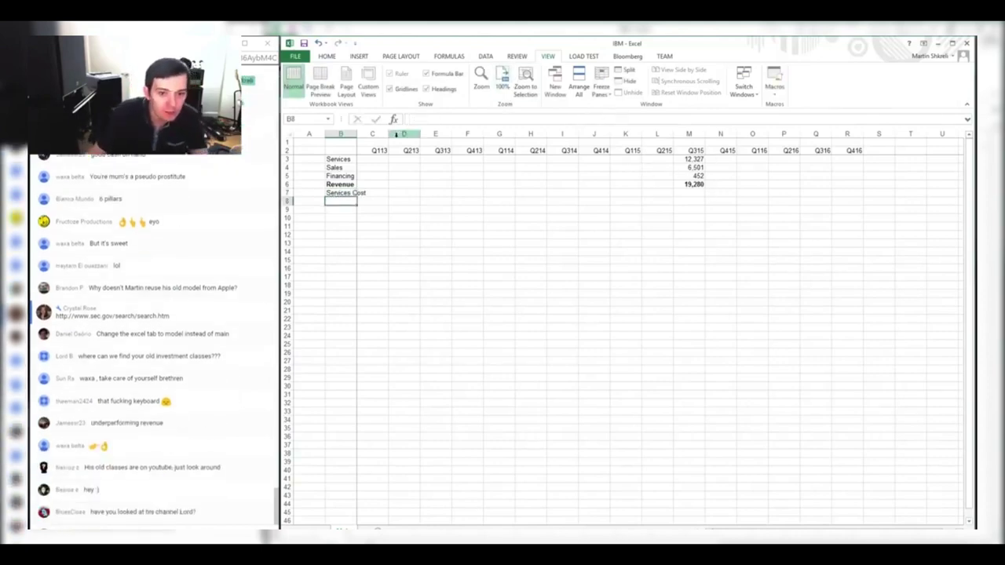
# Fit column B to its labels and enter Sales Cost in B8 and Financing Cost in B9
pyautogui.click(363, 135)
pyautogui.doubleClick(355, 134)
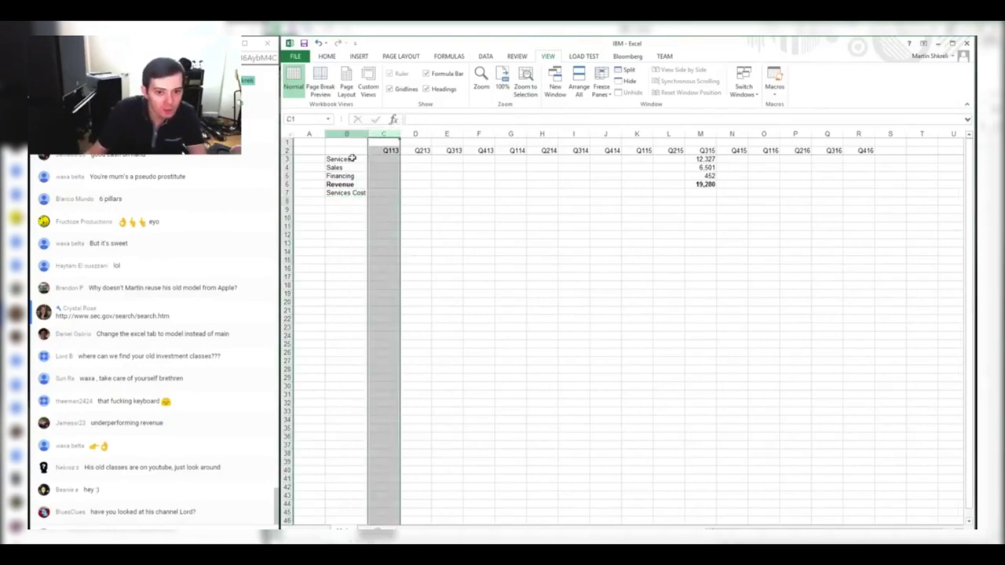
pyautogui.click(341, 201)
pyautogui.write('Sales')
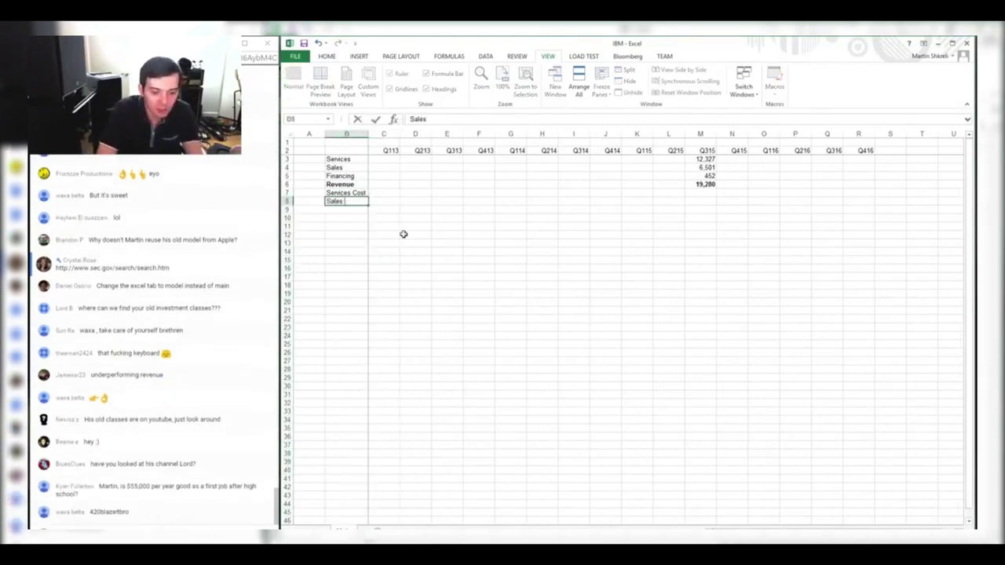
pyautogui.hotkey('alt', 'Tab')
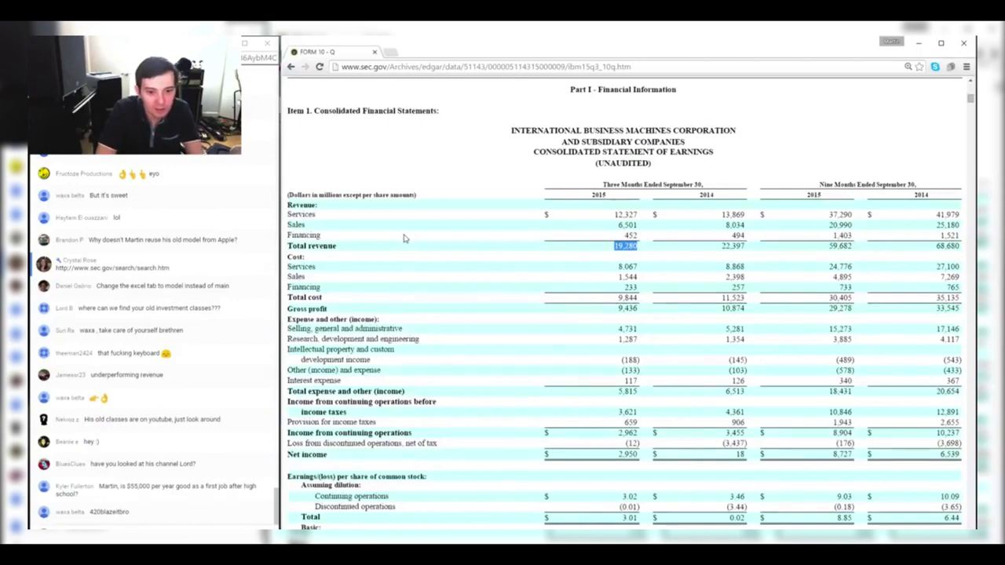
pyautogui.hotkey('alt', 'Tab')
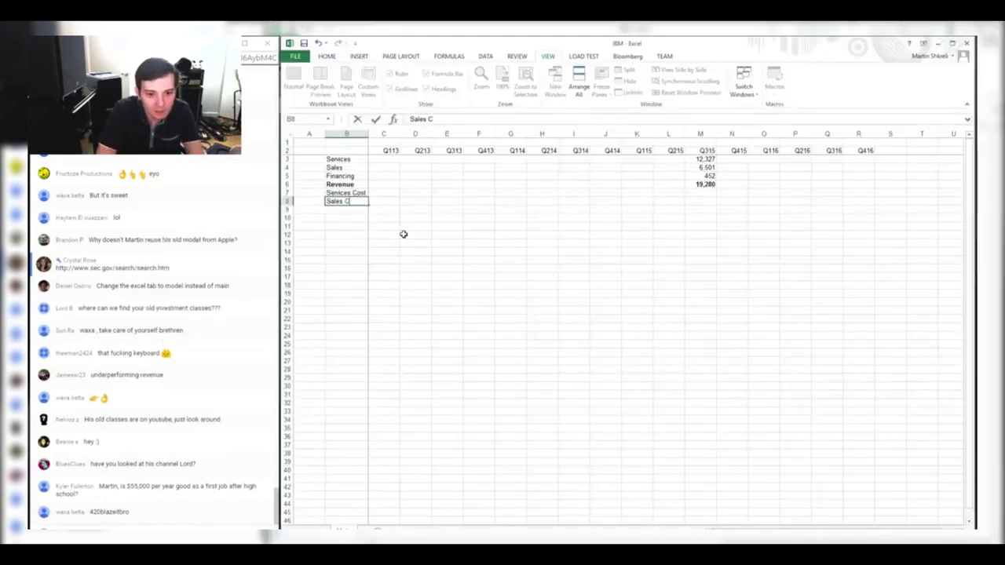
pyautogui.write('Cost')
pyautogui.press('Return')
pyautogui.write('Financing')
pyautogui.press('Return')
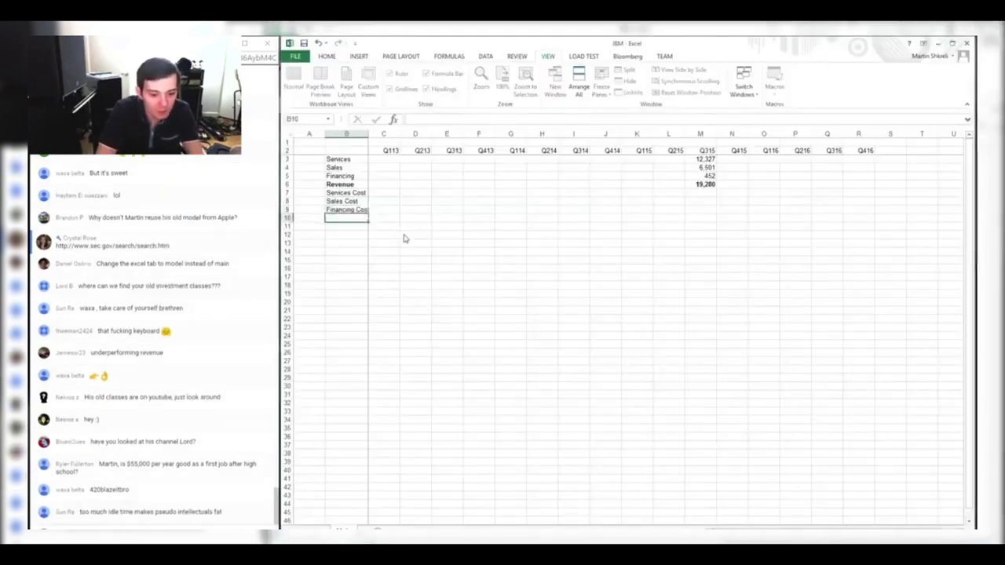
# Enter the label Total COGS in cell B10 and refit column B to its longest label
pyautogui.hotkey('alt', 'Tab')
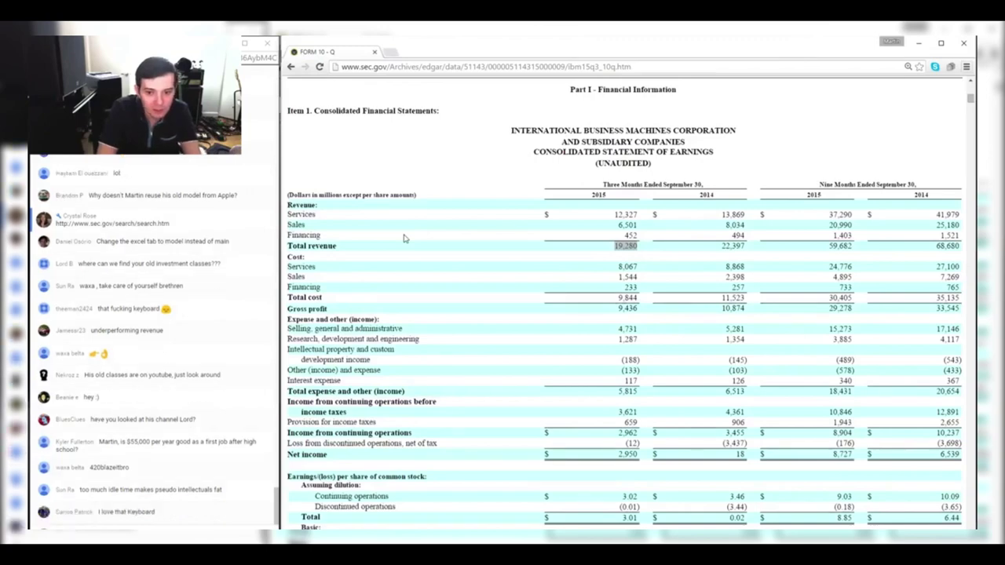
pyautogui.hotkey('alt', 'Tab')
pyautogui.write('Tots')
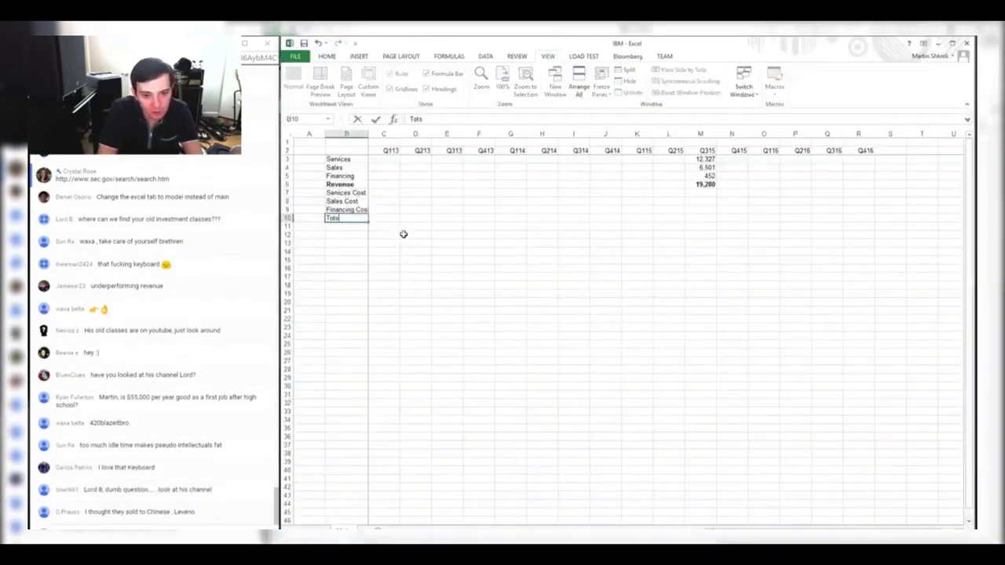
pyautogui.press('Return')
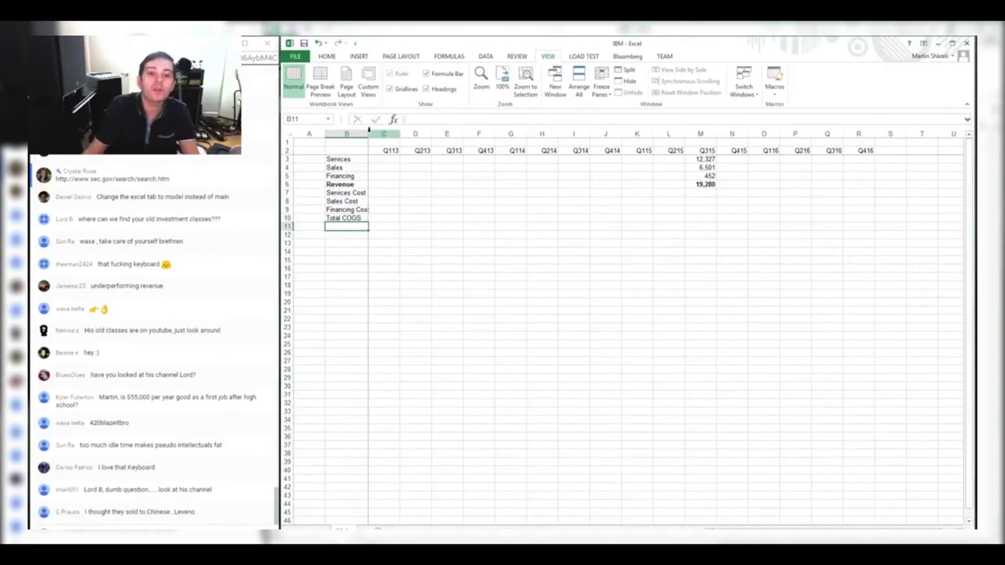
pyautogui.click(348, 134)
pyautogui.doubleClick(368, 133)
# Enter the Q315 costs from the 10-Q in M7:M9: Services 8067, Sales 1544 and Financing 233
pyautogui.click(419, 224)
pyautogui.click(704, 192)
pyautogui.hotkey('alt', 'Tab')
pyautogui.hotkey('alt', 'Tab')
pyautogui.hotkey('alt', 'Tab')
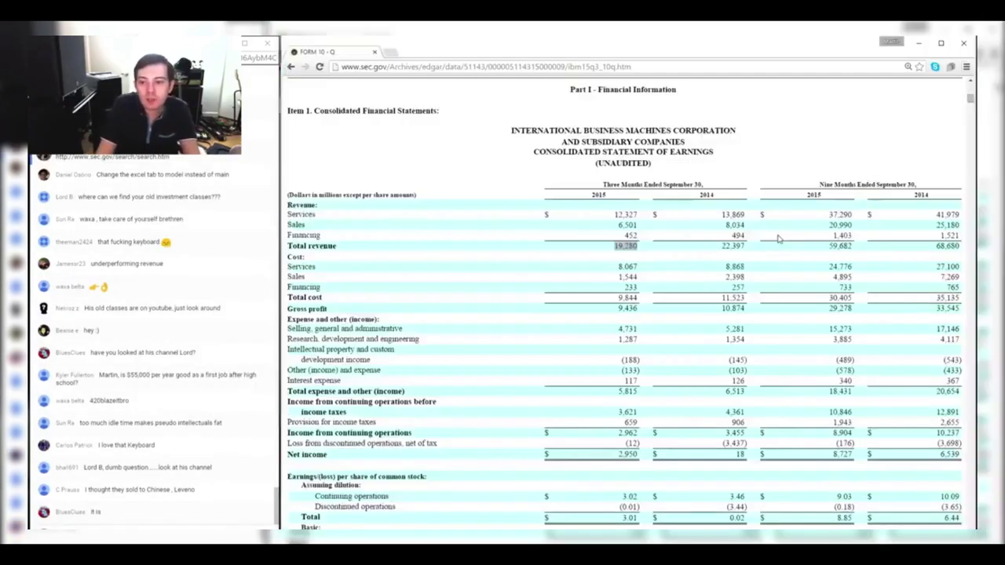
pyautogui.hotkey('alt', 'Tab')
pyautogui.hotkey('alt', 'Tab')
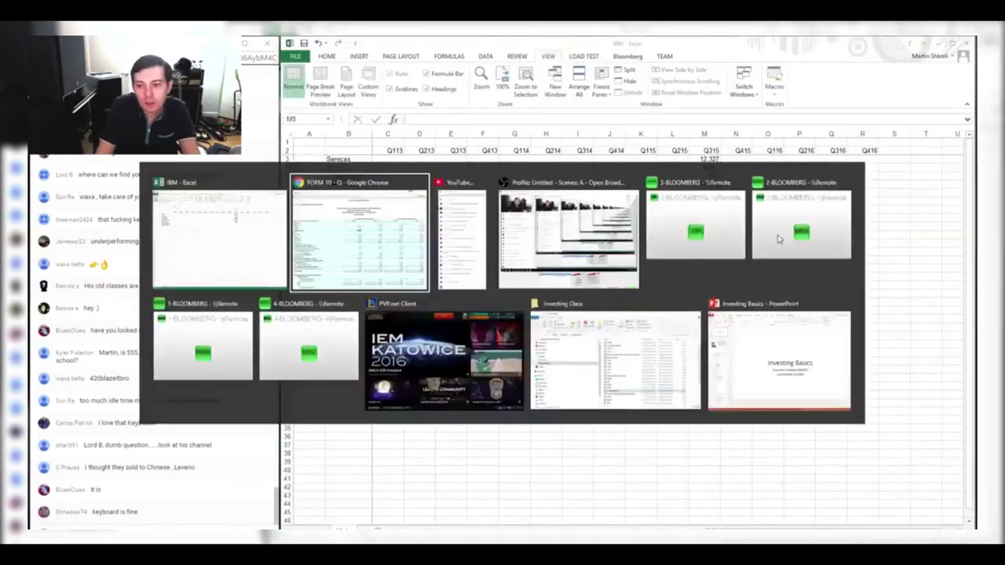
pyautogui.hotkey('alt', 'Tab')
pyautogui.write('233')
pyautogui.press('Return')
# Total the three Q315 cost lines in cell M10 with the formula =SUM(M7:M9)
pyautogui.write('=sum(')
pyautogui.press('Up')
pyautogui.hotkey('shift', 'Up')
pyautogui.hotkey('shift', 'Up')
pyautogui.press('Return')
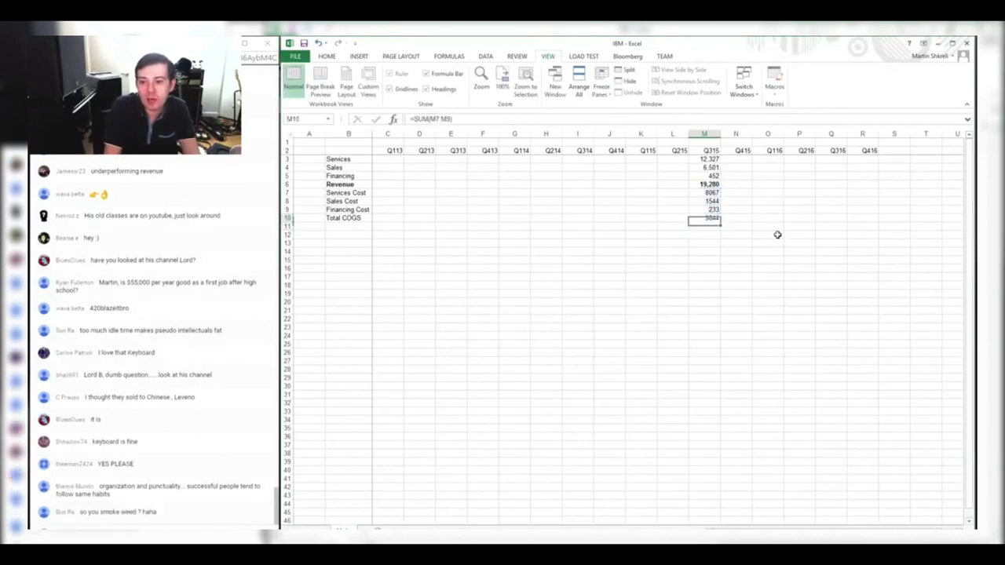
# Format rows 7 to 10 as numbers with 0 decimal places and a thousands separator
pyautogui.press('Up')
pyautogui.hotkey('shift', 'space')
pyautogui.hotkey('shift', 'Up')
pyautogui.hotkey('shift', 'Up')
pyautogui.hotkey('shift', 'Up')
pyautogui.hotkey('ctrl', '1')
pyautogui.press('Down')
pyautogui.press('Tab')
pyautogui.write('0')
pyautogui.hotkey('alt', 'u')
pyautogui.press('Return')
# Check the 10-Q and enter the labels Services GM, Sales GM and Financing GM in cells B11 to B13
pyautogui.click(716, 242)
pyautogui.click(719, 226)
pyautogui.hotkey('alt', 'Tab')
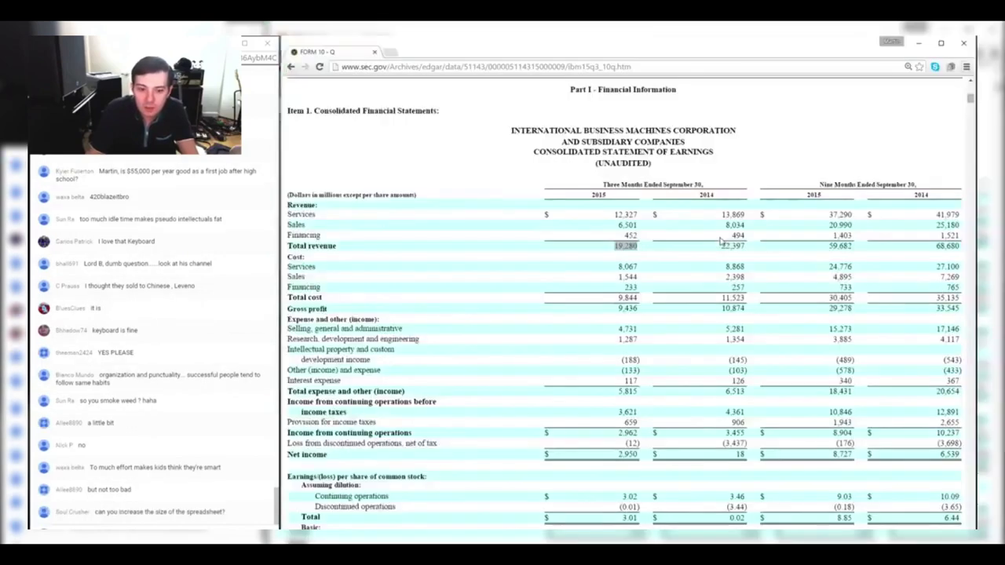
pyautogui.hotkey('alt', 'Tab')
pyautogui.click(363, 226)
pyautogui.write('G')
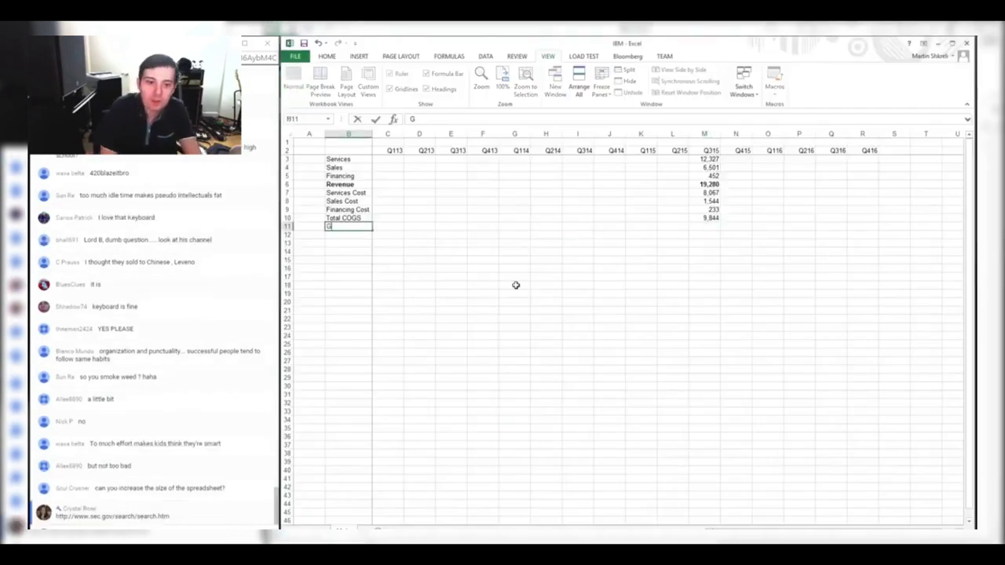
pyautogui.write('ervices GM')
pyautogui.press('Return')
pyautogui.write('Sales GM')
pyautogui.press('Return')
pyautogui.write('Financing GM')
pyautogui.press('Right')
# Calculate the Q315 Services GM in cell M11 as services revenue minus services cost, =M3-M7
pyautogui.press('Up')
pyautogui.press('Up')
pyautogui.press('Right')
pyautogui.press('Right')
pyautogui.press('Right')
pyautogui.press('Right')
pyautogui.press('Right')
pyautogui.press('Right')
pyautogui.press('Right')
pyautogui.press('Right')
pyautogui.press('Right')
pyautogui.press('Right')
pyautogui.write('=')
pyautogui.press('Up')
pyautogui.press('Up')
pyautogui.press('Up')
pyautogui.press('Up')
pyautogui.press('Up')
pyautogui.press('Up')
pyautogui.press('Up')
pyautogui.press('Up')
pyautogui.write('-')
pyautogui.press('Up')
pyautogui.press('Up')
pyautogui.press('Up')
pyautogui.press('Up')
pyautogui.press('Return')
# Calculate the Q315 Sales GM in cell M12 as sales revenue minus sales cost, =M4-M8
pyautogui.press('Left')
pyautogui.press('Left')
pyautogui.press('Left')
pyautogui.press('Left')
pyautogui.press('Left')
pyautogui.press('Left')
pyautogui.press('Left')
pyautogui.press('Left')
pyautogui.press('Left')
pyautogui.press('Left')
pyautogui.press('Right')
pyautogui.press('Right')
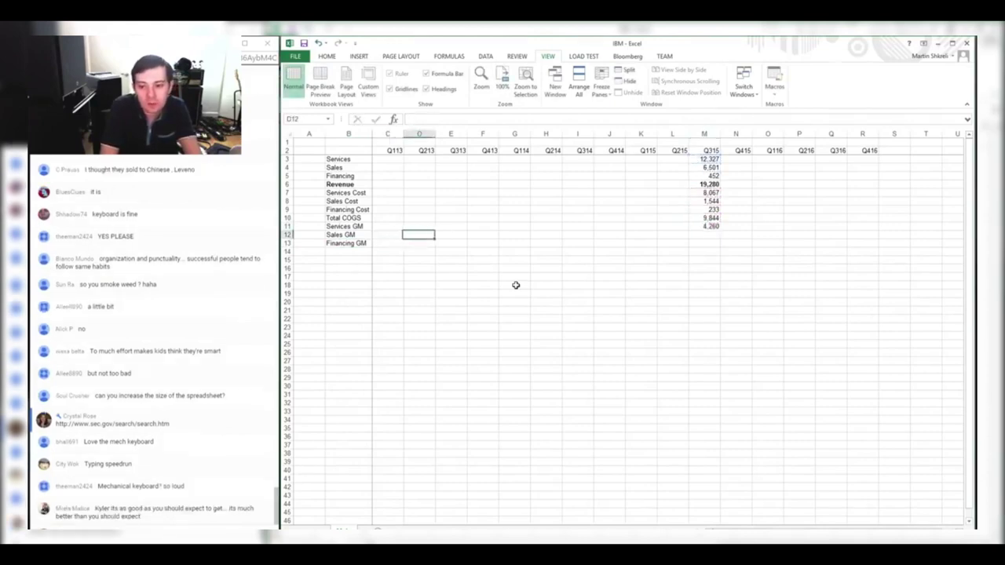
pyautogui.press('Right')
pyautogui.press('Right')
pyautogui.press('Right')
pyautogui.press('Right')
pyautogui.press('Right')
pyautogui.press('Right')
pyautogui.press('Right')
pyautogui.press('Right')
pyautogui.write('=')
pyautogui.press('Up')
pyautogui.press('Up')
pyautogui.press('Up')
pyautogui.press('Up')
pyautogui.press('Up')
pyautogui.press('Up')
pyautogui.press('Up')
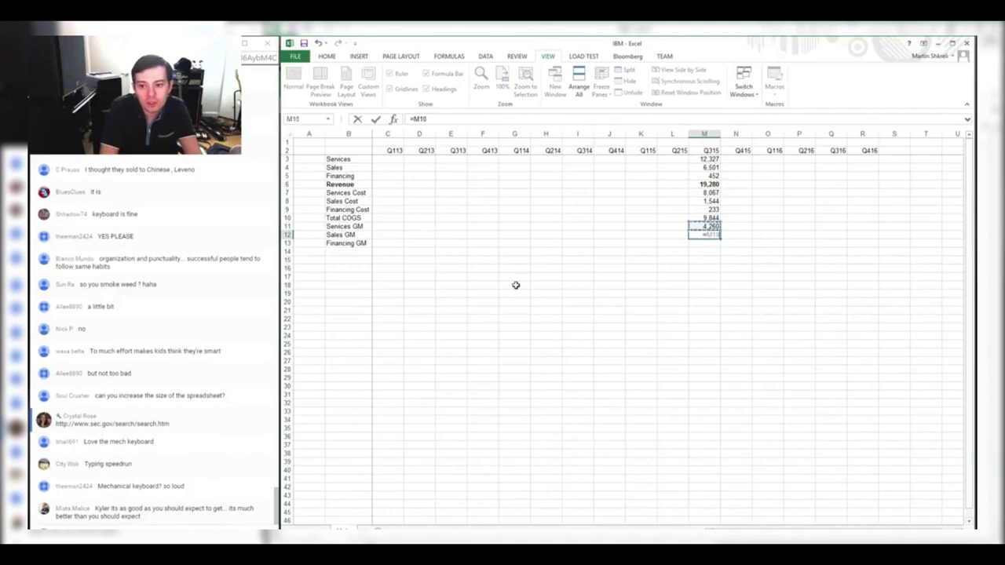
pyautogui.press('Up')
pyautogui.write('-')
pyautogui.press('Up')
pyautogui.press('Up')
pyautogui.press('Up')
pyautogui.press('Up')
pyautogui.press('Return')
# Review the Q315 gross margin formulas in cells M12 and M11 for correct references
pyautogui.press('Left')
pyautogui.press('Left')
pyautogui.press('Left')
pyautogui.press('Left')
pyautogui.press('Left')
pyautogui.press('Left')
pyautogui.press('Left')
pyautogui.press('Left')
pyautogui.press('Left')
pyautogui.press('Left')
pyautogui.press('Up')
pyautogui.press('Right')
pyautogui.press('Right')
pyautogui.press('Right')
pyautogui.press('Right')
pyautogui.press('Right')
pyautogui.press('Right')
pyautogui.press('Right')
pyautogui.press('Right')
pyautogui.press('Right')
pyautogui.press('Right')
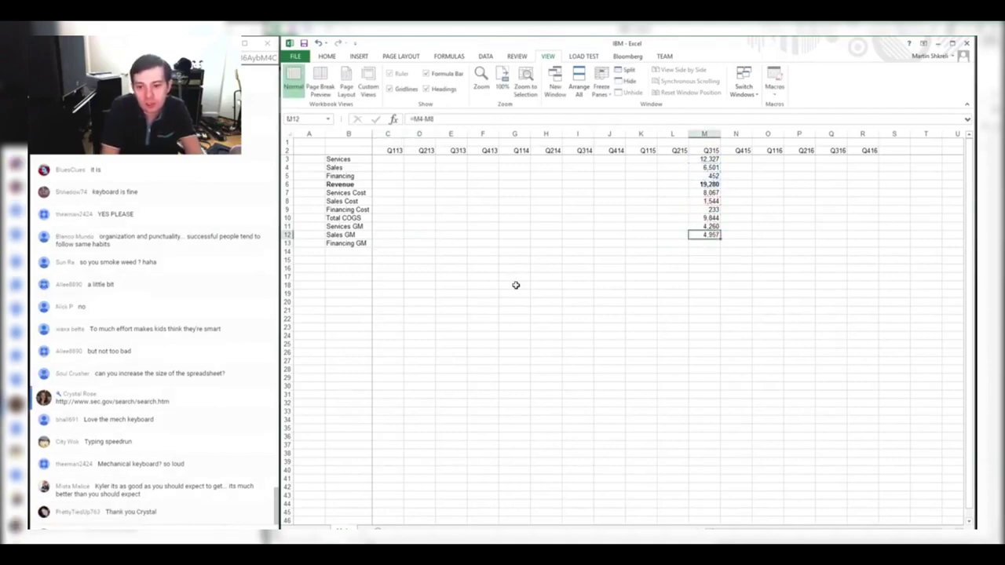
pyautogui.press('F2')
pyautogui.press('Return')
pyautogui.press('Up')
pyautogui.press('Up')
# Calculate the Q315 Financing GM in cell M13 as financing revenue minus financing cost, =M5-M9
pyautogui.press('Down')
pyautogui.press('Down')
pyautogui.write('=')
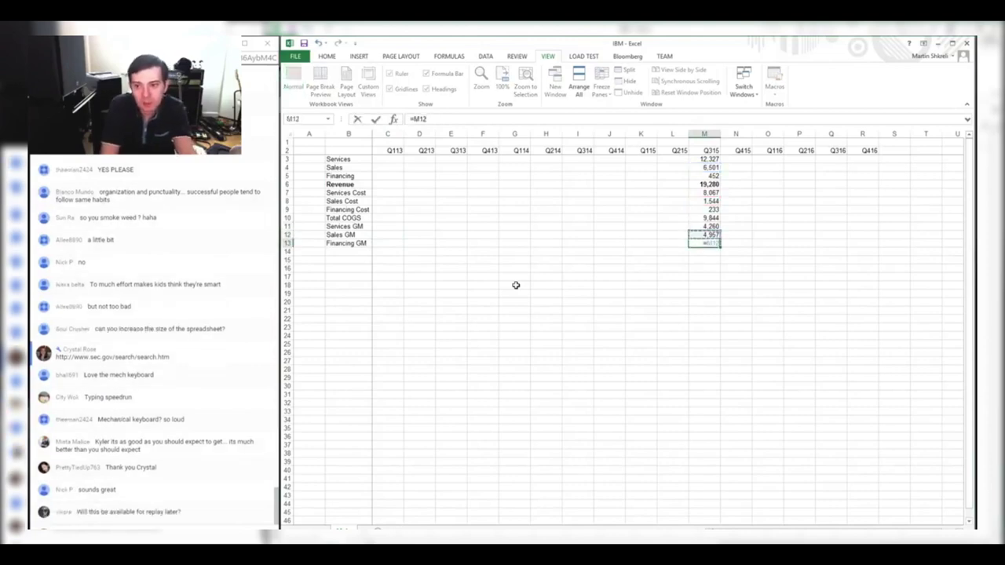
pyautogui.press('Up')
pyautogui.press('Up')
pyautogui.press('Up')
pyautogui.press('Up')
pyautogui.press('Up')
pyautogui.press('Up')
pyautogui.press('Up')
pyautogui.write('-')
pyautogui.press('Down')
pyautogui.press('Down')
pyautogui.press('Down')
pyautogui.press('Down')
pyautogui.press('Return')
# Enter the label Gross Margin in cell B14 below Financing GM
pyautogui.press('Up')
pyautogui.press('Down')
pyautogui.hotkey('ctrl', 'Left')
pyautogui.press('Right')
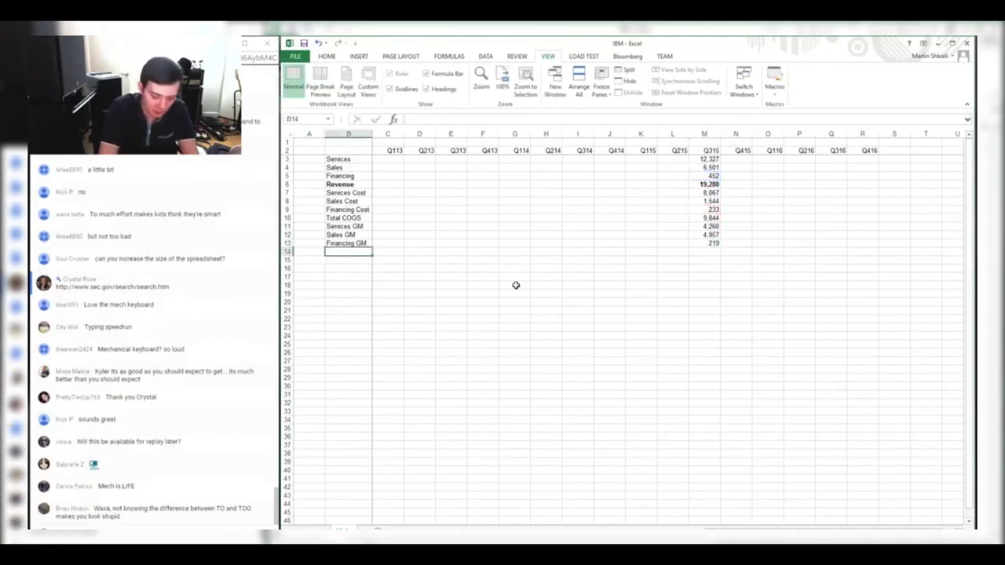
pyautogui.write('Gross Margin')
# Calculate the Q315 gross margin amount in cell M14 as revenue minus total COGS, =M6-M10
pyautogui.press('Right')
pyautogui.press('Right')
pyautogui.press('Right')
pyautogui.press('Right')
pyautogui.press('Right')
pyautogui.press('Right')
pyautogui.press('Right')
pyautogui.press('Right')
pyautogui.press('Right')
pyautogui.press('Right')
pyautogui.press('Right')
pyautogui.write('=')
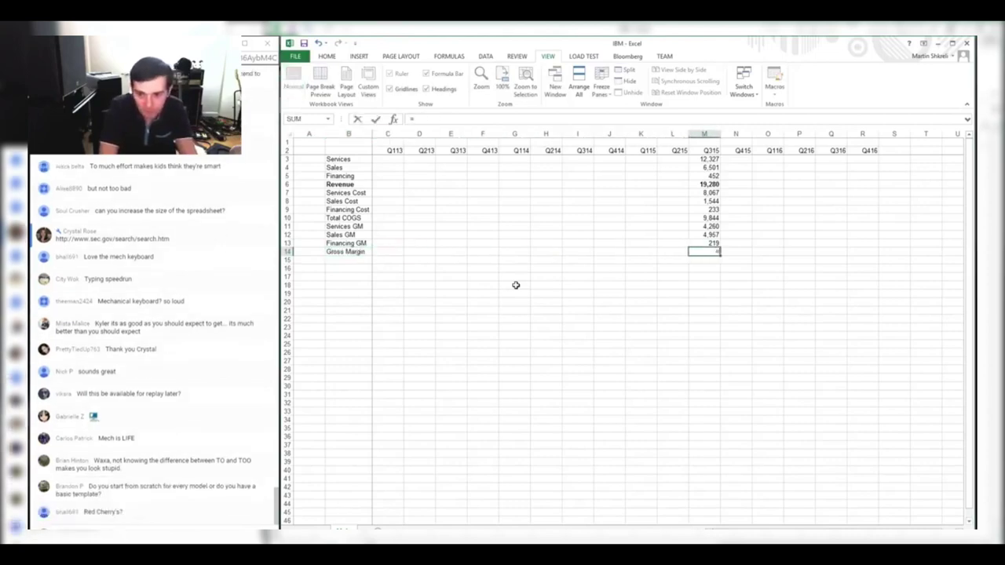
pyautogui.press('Up')
pyautogui.press('Up')
pyautogui.press('Up')
pyautogui.press('Up')
pyautogui.press('Up')
pyautogui.press('Up')
pyautogui.press('Up')
pyautogui.press('Up')
pyautogui.press('Up')
pyautogui.press('Down')
pyautogui.press('Down')
pyautogui.write('-')
pyautogui.press('Up')
pyautogui.press('Up')
pyautogui.press('Up')
pyautogui.press('Return')
# Review the Q315 formulas for financing margin, total gross margin and revenue in cells M13, M14 and M6
pyautogui.press('Up')
pyautogui.press('Up')
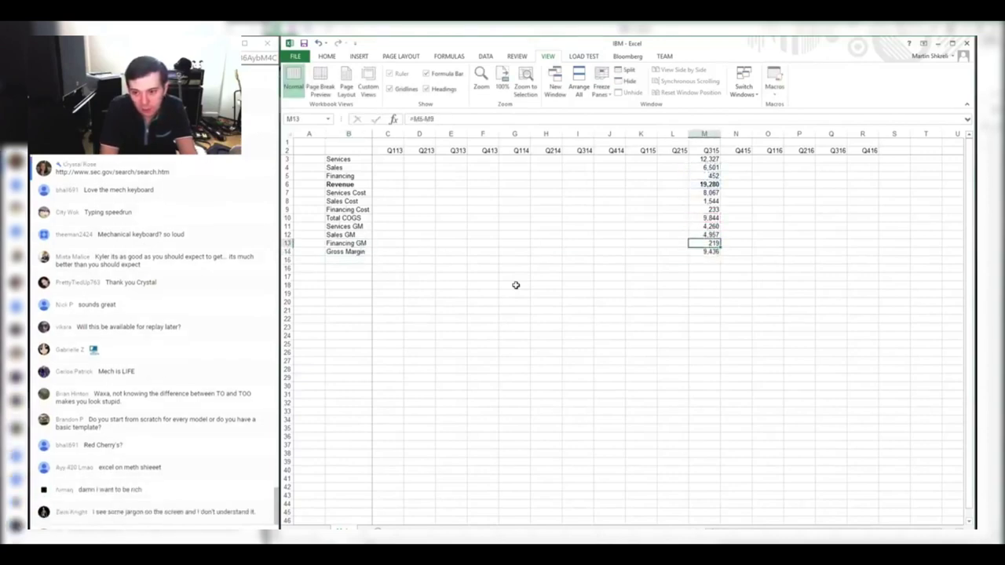
pyautogui.hotkey('shift', 'Up')
pyautogui.hotkey('shift', 'Up')
pyautogui.press('Down')
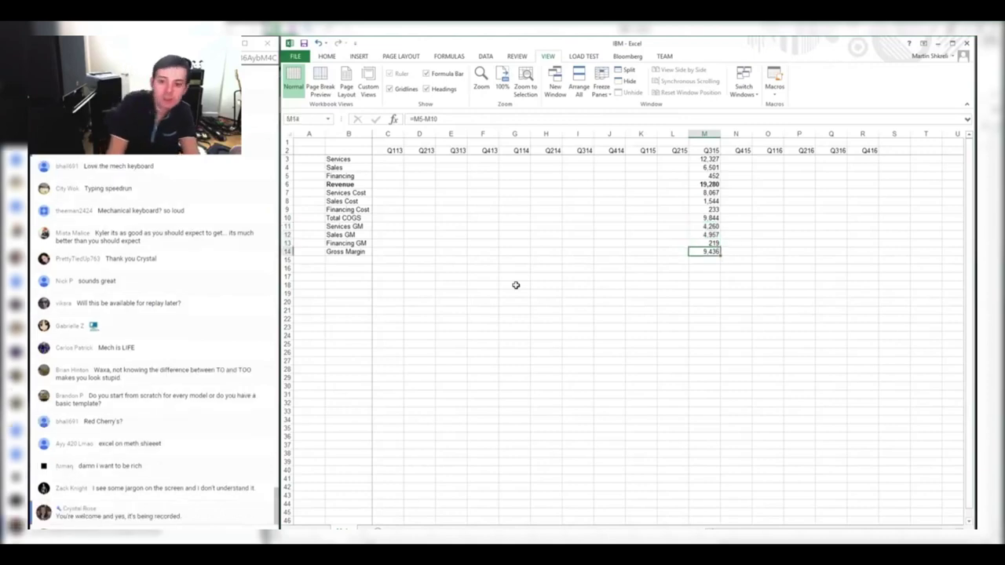
pyautogui.hotkey('ctrl', 'Up')
pyautogui.press('Down')
pyautogui.press('Down')
pyautogui.press('Down')
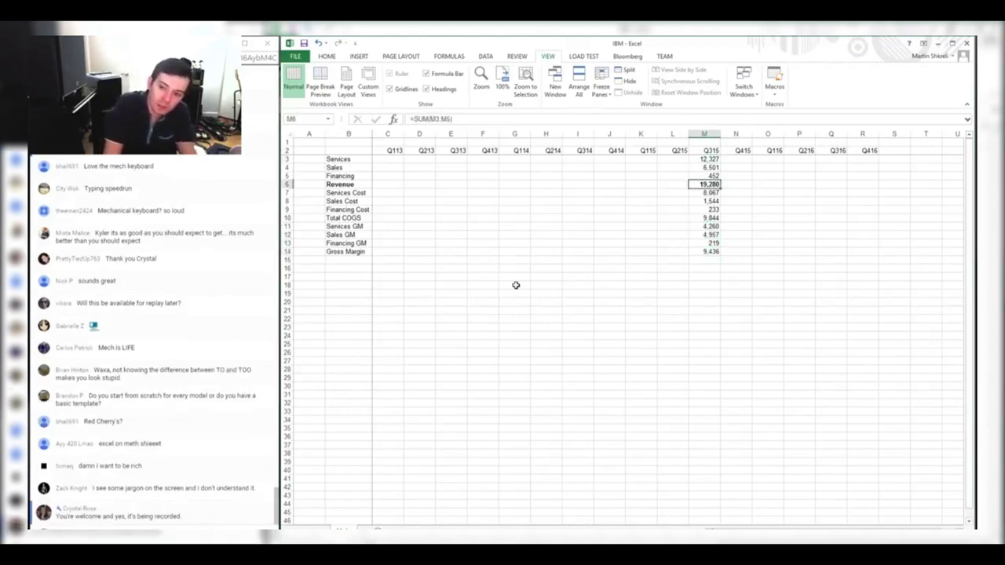
# Enter the label Gross Margin in cell B35, well below the income statement rows
pyautogui.hotkey('ctrl', 'Down')
pyautogui.press('Down')
pyautogui.press('Down')
pyautogui.press('Down')
pyautogui.press('Down')
pyautogui.press('Down')
pyautogui.press('Down')
pyautogui.press('Down')
pyautogui.press('Down')
pyautogui.press('Down')
pyautogui.press('Down')
pyautogui.press('Down')
pyautogui.press('Down')
pyautogui.press('Down')
pyautogui.press('Down')
pyautogui.press('Down')
pyautogui.press('Down')
pyautogui.press('Down')
pyautogui.press('Down')
pyautogui.press('Down')
pyautogui.press('Down')
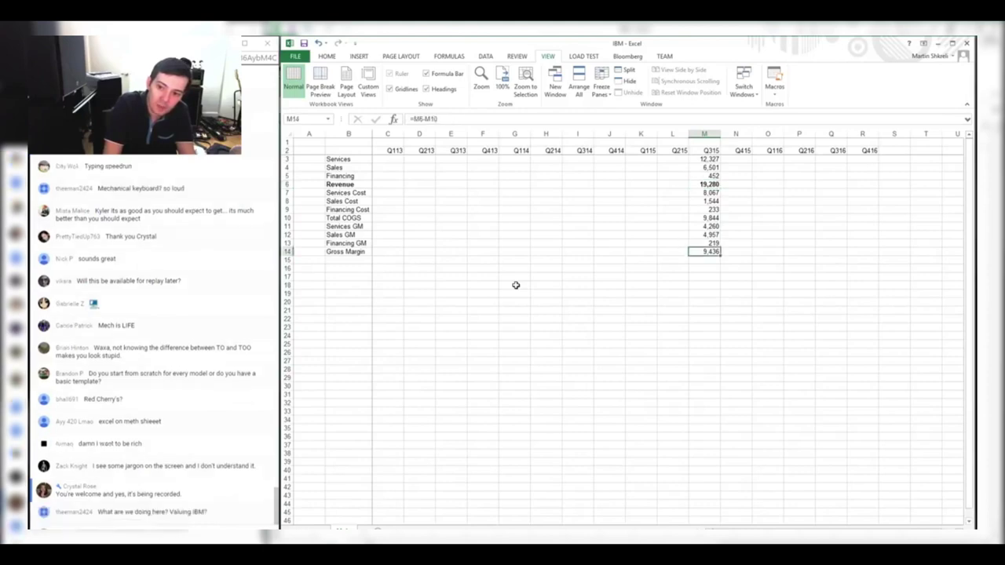
pyautogui.press('Home')
pyautogui.press('Right')
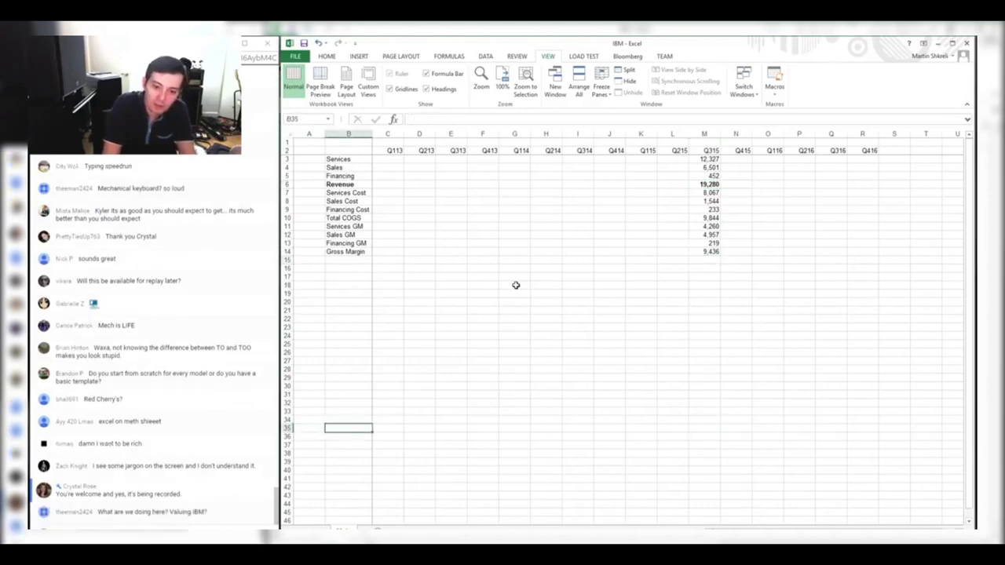
pyautogui.write('Gross Margin')
# Rename the label in B14 to Gross Profit and those in B11 to B13 to Services GP, Sales GP and Financing GP
pyautogui.hotkey('ctrl', 'Up')
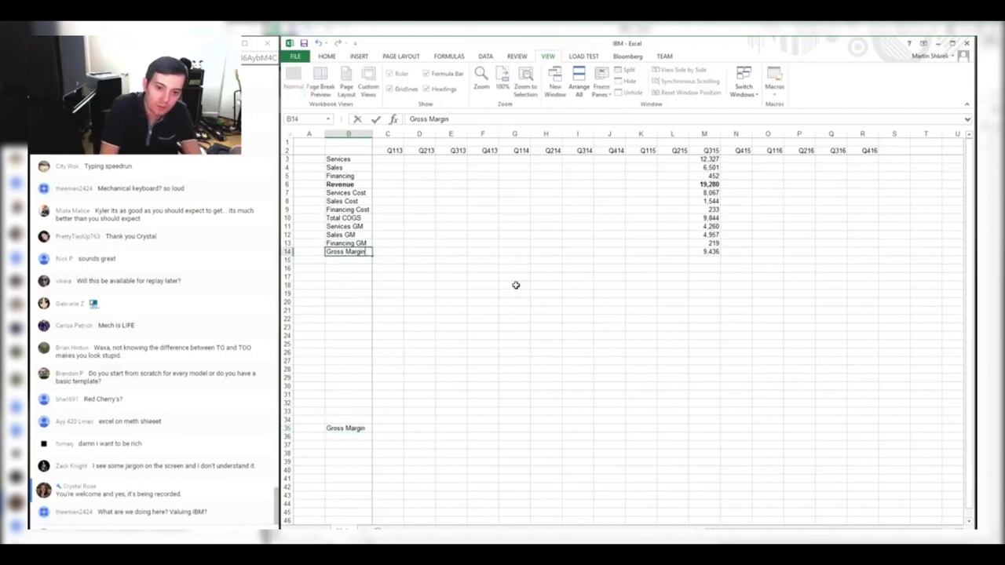
pyautogui.write('Gross Profit')
pyautogui.press('Up')
pyautogui.press('F2')
pyautogui.press('BackSpace')
pyautogui.write('P')
pyautogui.press('Up')
pyautogui.press('F2')
pyautogui.press('BackSpace')
pyautogui.write('P')
pyautogui.press('Up')
pyautogui.press('F2')
pyautogui.press('BackSpace')
pyautogui.write('P')
pyautogui.press('Down')
pyautogui.press('Down')
pyautogui.press('Down')
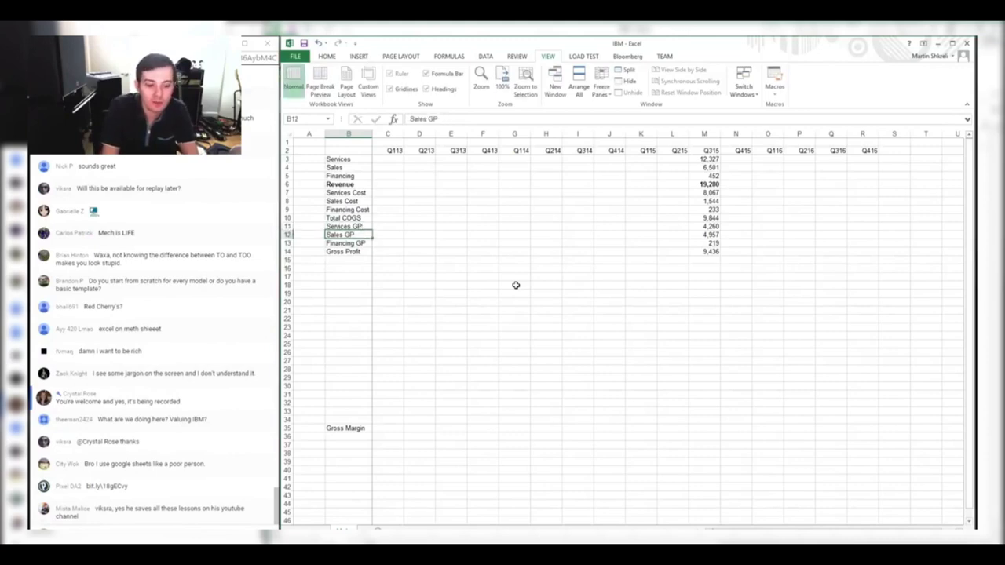
# Calculate the Q315 gross margin in cell M35 as gross profit divided by revenue, =M14/M6, and format it as a percentage
pyautogui.hotkey('ctrl', 'Down')
pyautogui.press('Right')
pyautogui.press('Right')
pyautogui.press('Right')
pyautogui.press('Right')
pyautogui.press('Right')
pyautogui.press('Right')
pyautogui.press('Right')
pyautogui.press('Right')
pyautogui.press('Right')
pyautogui.press('Right')
pyautogui.press('Right')
pyautogui.press('Right')
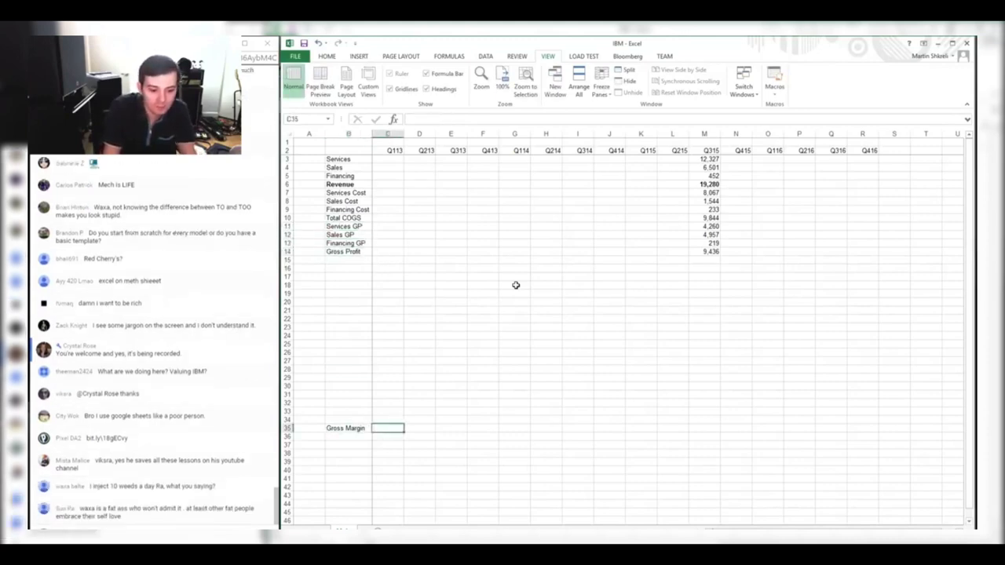
pyautogui.press('Left')
pyautogui.write('=')
pyautogui.hotkey('ctrl', 'Up')
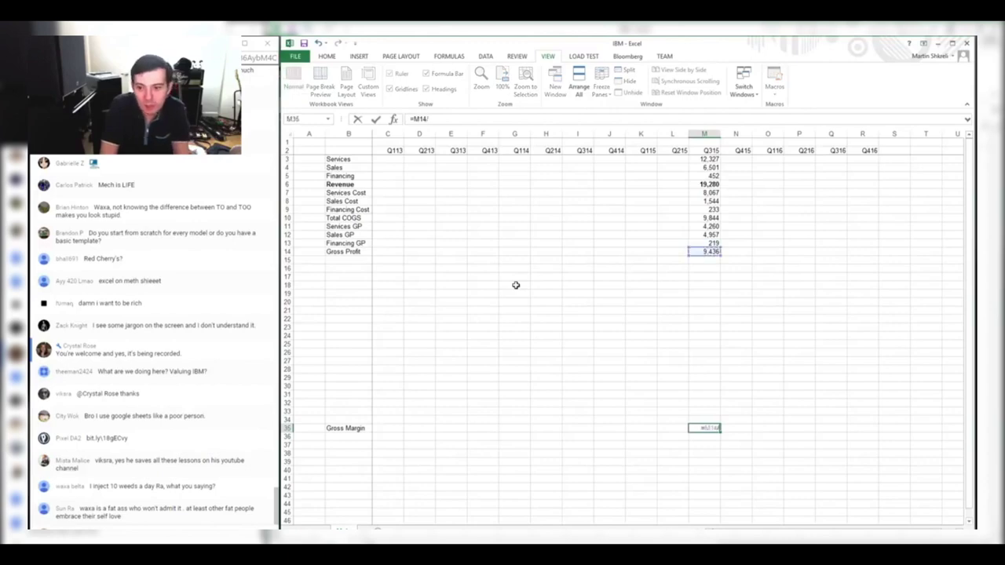
pyautogui.write('/')
pyautogui.hotkey('ctrl', 'Up')
pyautogui.press('Down')
pyautogui.press('Down')
pyautogui.press('Down')
pyautogui.press('Down')
pyautogui.press('Return')
pyautogui.press('Up')
pyautogui.hotkey('ctrl', 'shift', '5')
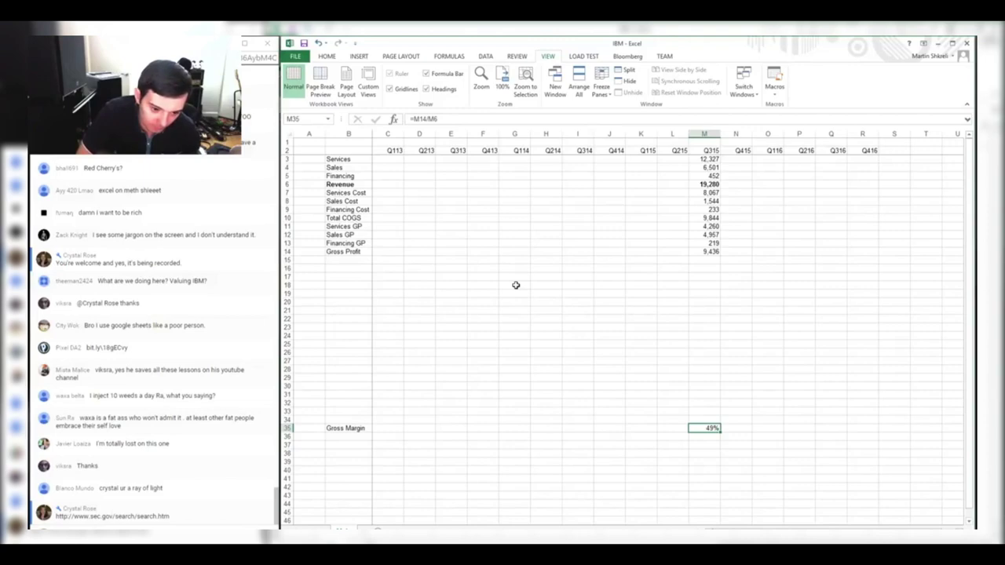
# Check the expense lines in the 10-Q and enter the labels SG&A and R&D in cells B15 and B16
pyautogui.hotkey('ctrl', 'Up')
pyautogui.press('Down')
pyautogui.press('Home')
pyautogui.press('Right')
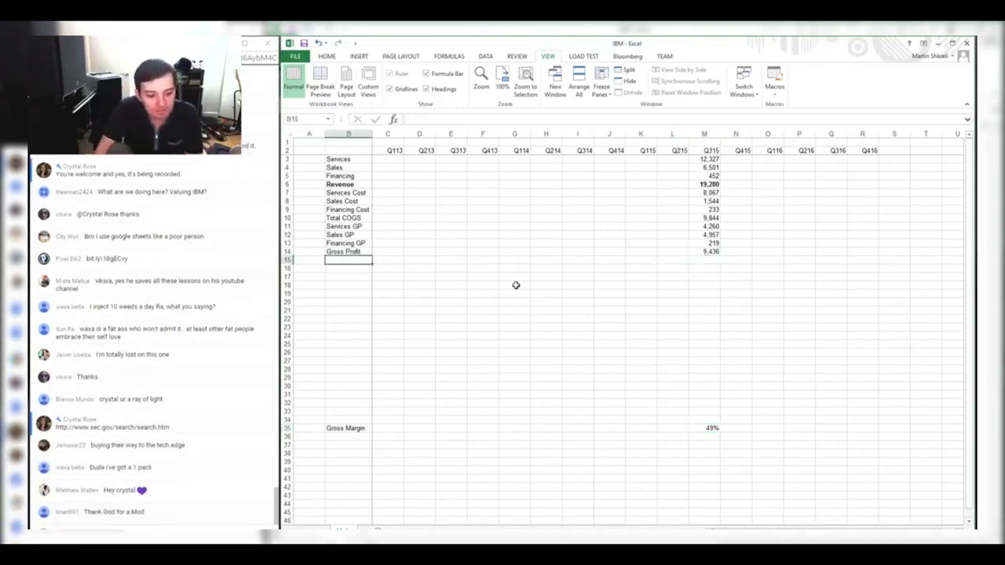
pyautogui.hotkey('alt', 'Tab')
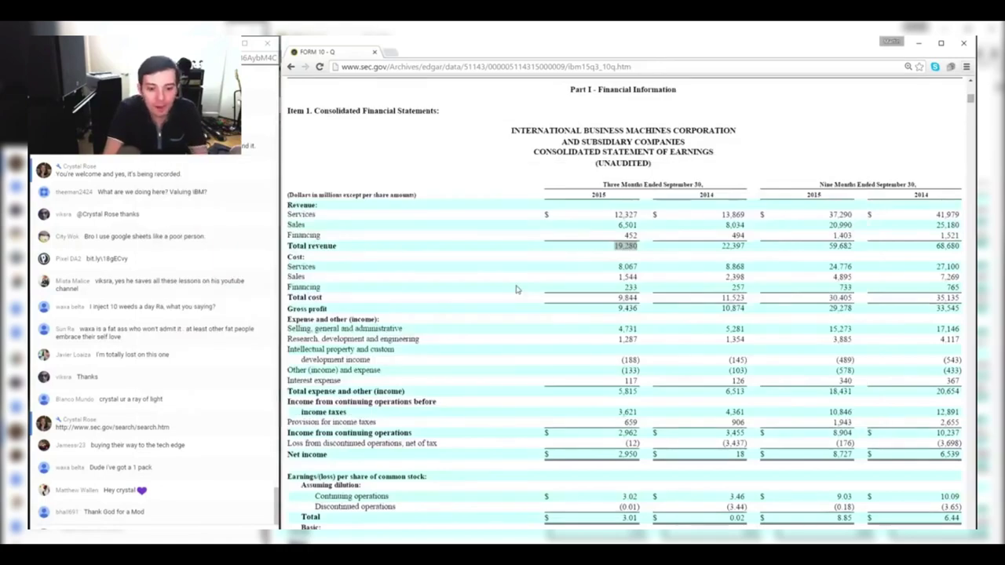
pyautogui.hotkey('alt', 'Tab')
pyautogui.write('SG&A')
pyautogui.press('Return')
pyautogui.write('R&D')
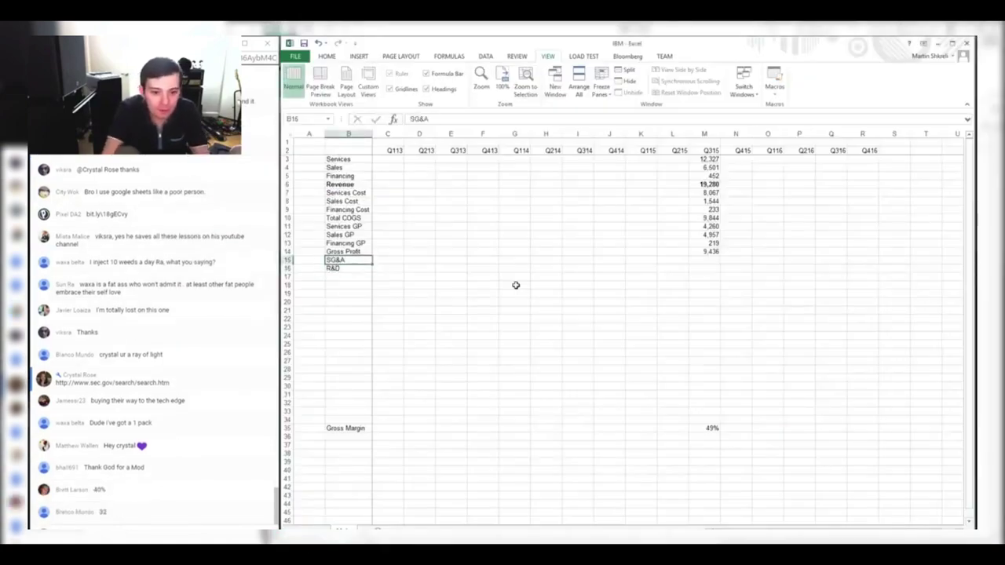
pyautogui.press('Return')
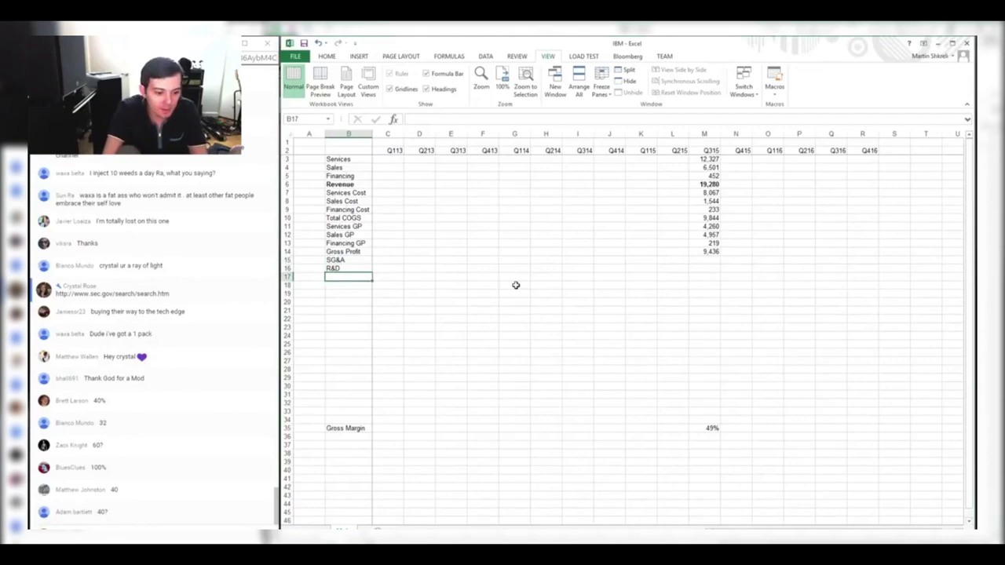
# Enter the Q315 expenses from the 10-Q: SG&A of 4731 in cell M15 and R&D of 1287 in cell M16
pyautogui.hotkey('alt', 'Tab')
pyautogui.hotkey('alt', 'Tab')
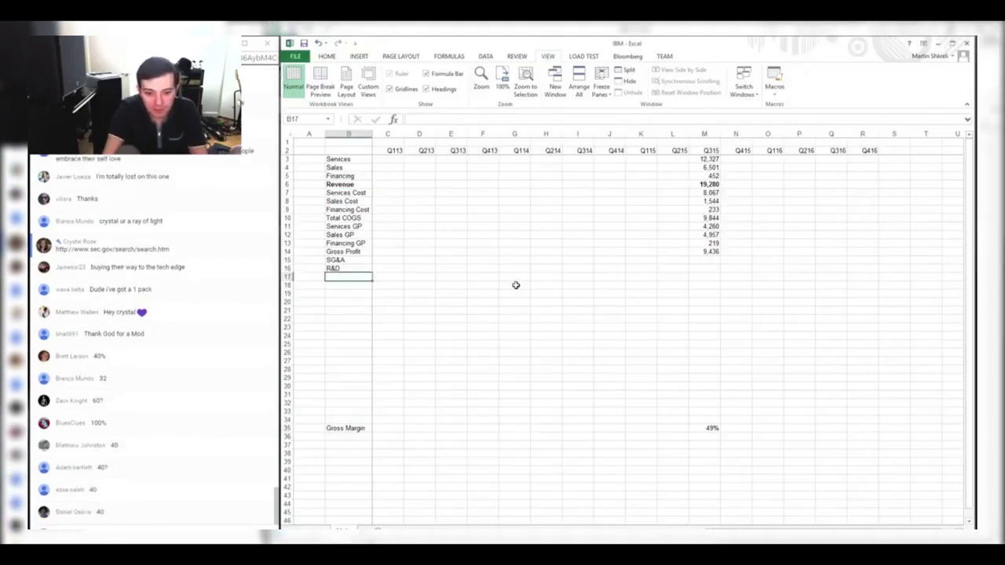
pyautogui.hotkey('ctrl', 'Down')
pyautogui.hotkey('ctrl', 'Right')
pyautogui.hotkey('ctrl', 'Up')
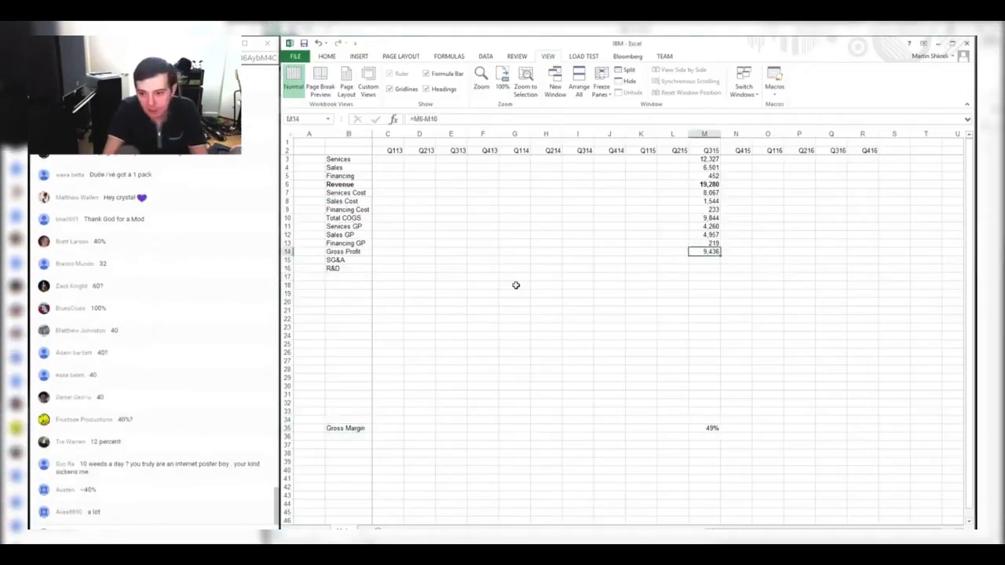
pyautogui.hotkey('ctrl', 'Left')
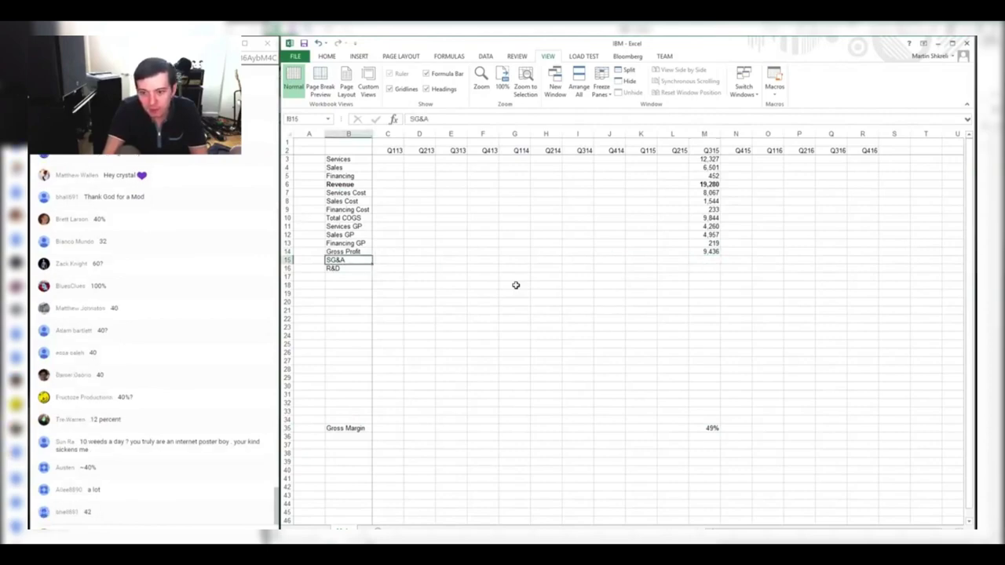
pyautogui.hotkey('ctrl', 'Right')
pyautogui.press('Down')
pyautogui.hotkey('alt', 'Tab')
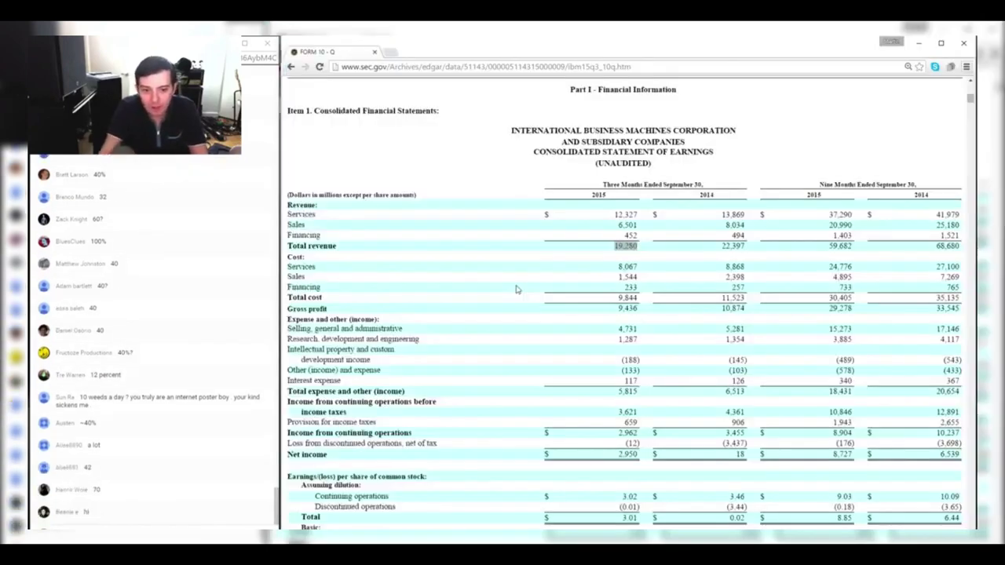
pyautogui.hotkey('alt', 'Tab')
pyautogui.write('4731')
pyautogui.press('Return')
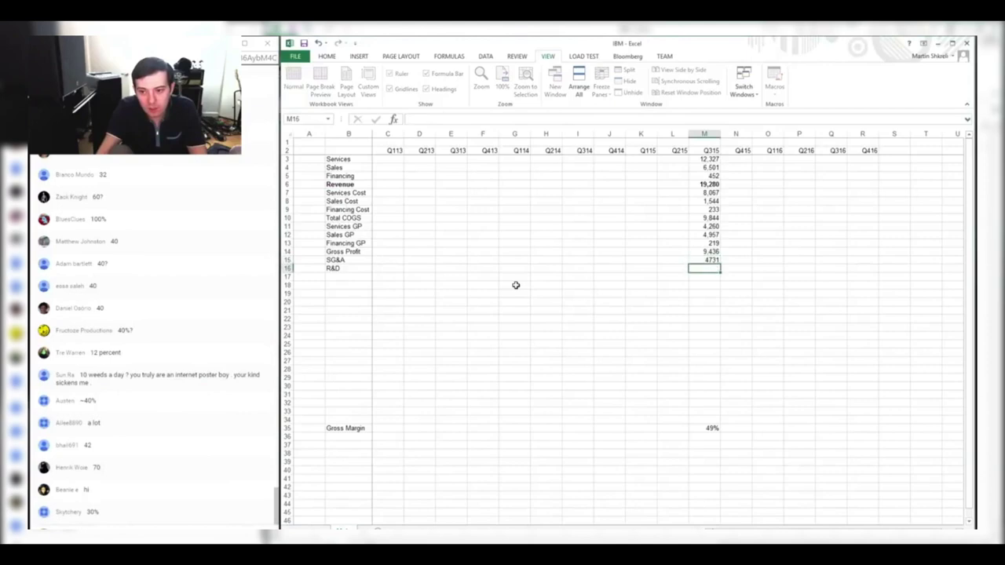
pyautogui.hotkey('alt', 'Tab')
pyautogui.hotkey('alt', 'Tab')
pyautogui.write('1287')
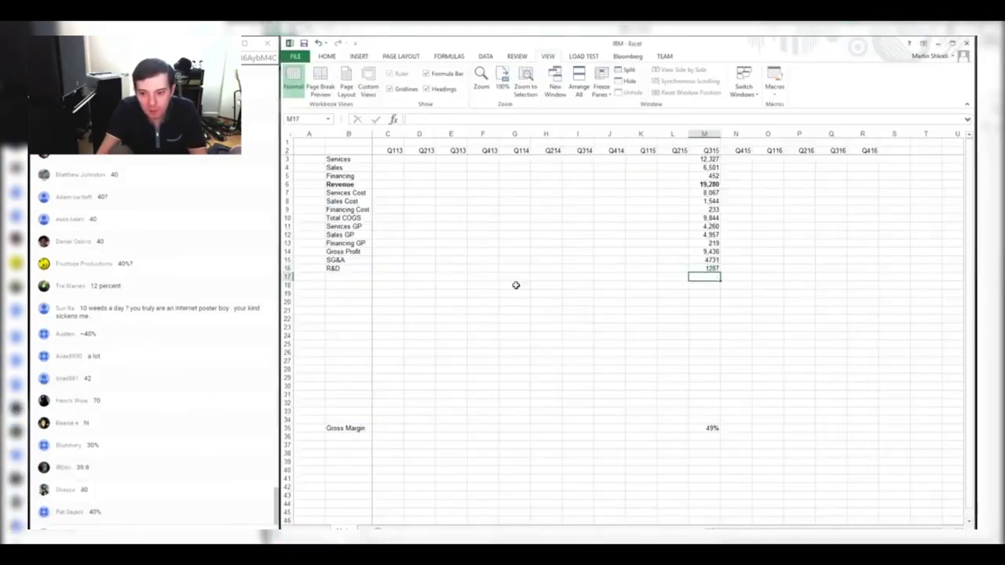
# Format the Gross Profit, SG&A and R&D rows (14 to 16) as numbers with 0 decimals and a thousands separator
pyautogui.hotkey('shift', 'Up')
pyautogui.hotkey('shift', 'Up')
pyautogui.hotkey('shift', 'space')
pyautogui.hotkey('ctrl', '1')
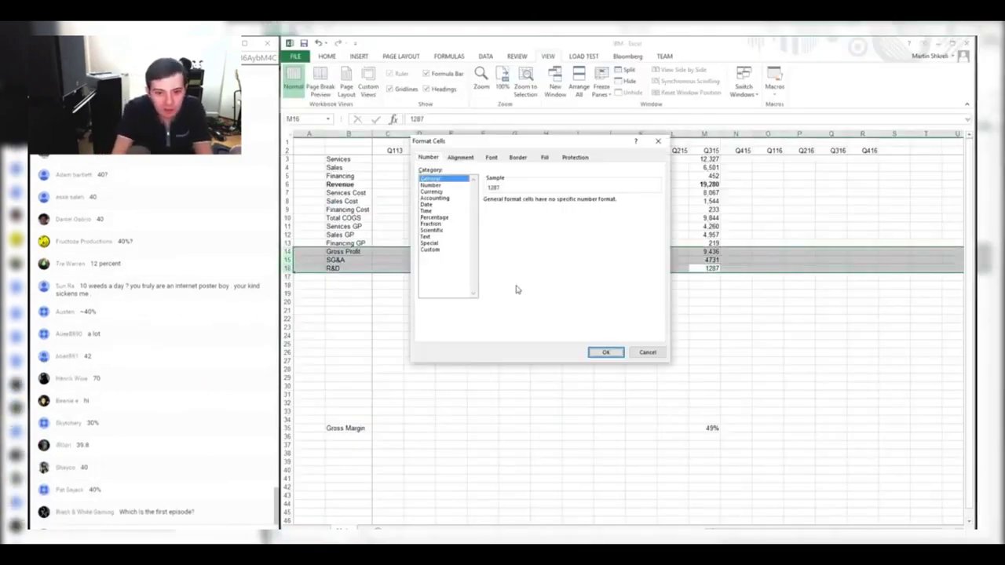
pyautogui.press('Down')
pyautogui.press('Tab')
pyautogui.write('0')
pyautogui.hotkey('alt', 'u')
pyautogui.press('Return')
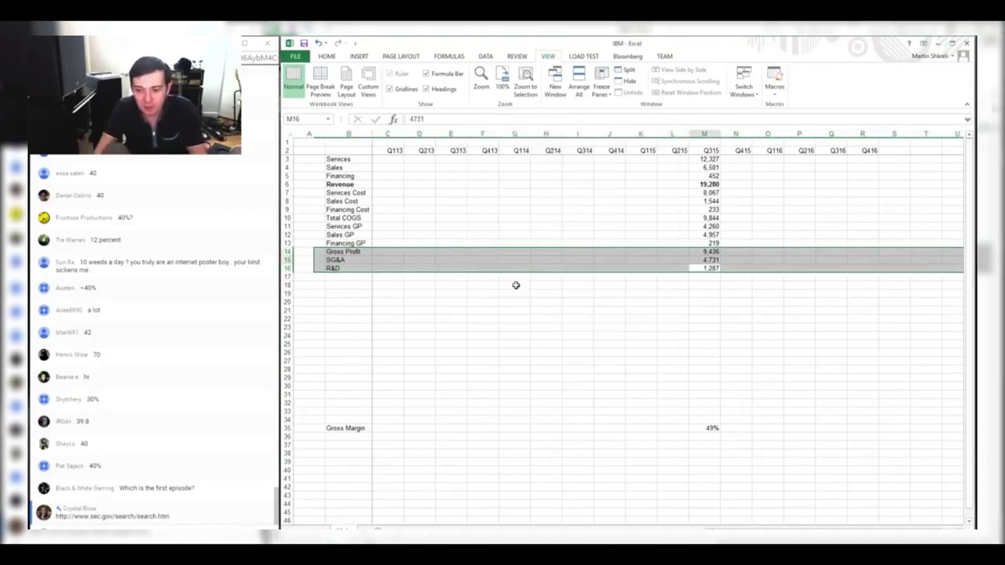
# Compare the model's Q315 revenue and cost figures with the income statement in the 10-Q
pyautogui.hotkey('ctrl', 'Up')
pyautogui.press('Down')
pyautogui.hotkey('shift', 'space')
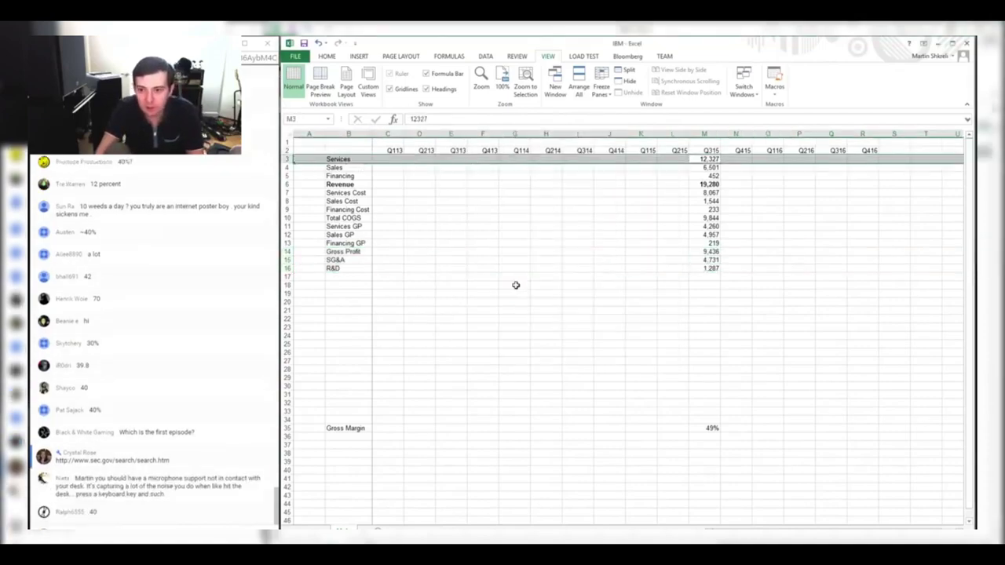
pyautogui.press('Down')
pyautogui.press('super+Down')
pyautogui.press('Return')
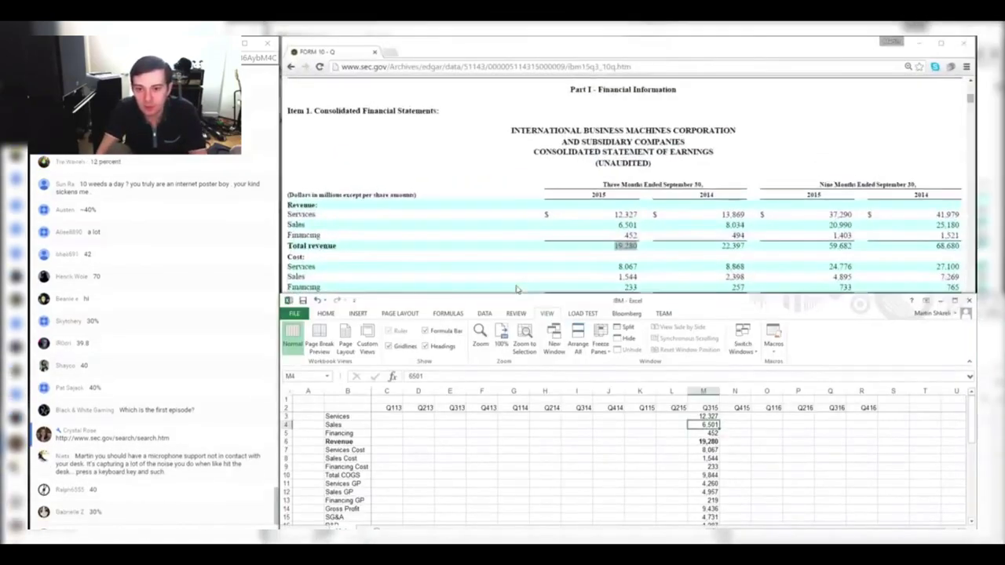
pyautogui.scroll(-2, 521, 220)
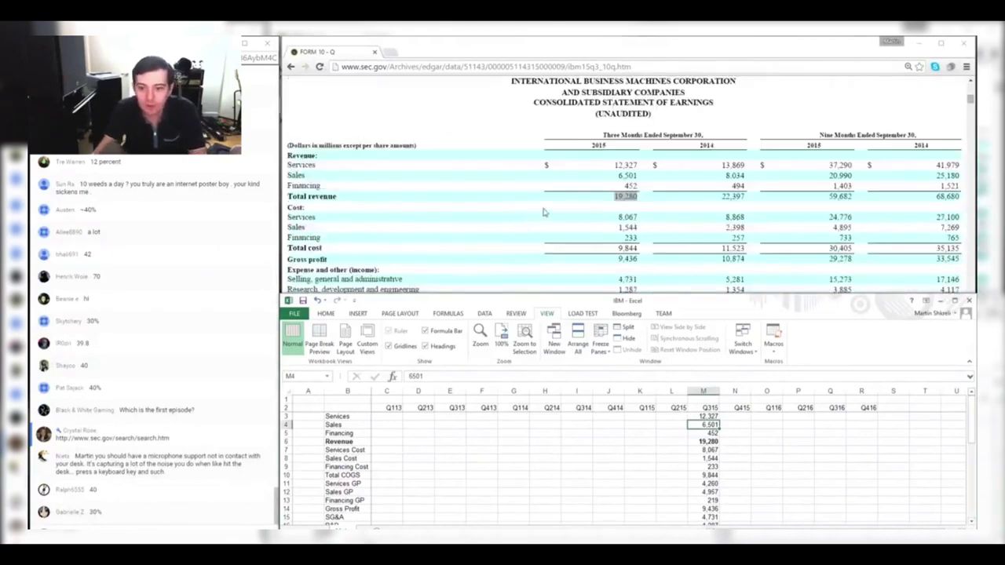
pyautogui.moveTo(635, 306); pyautogui.dragTo(624, 193)
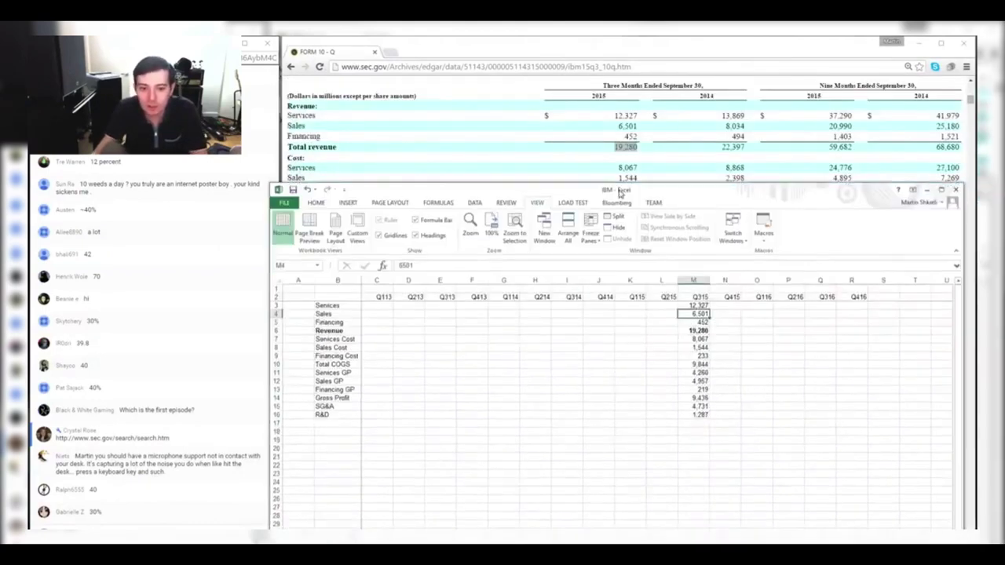
pyautogui.moveTo(490, 191); pyautogui.dragTo(498, 50)
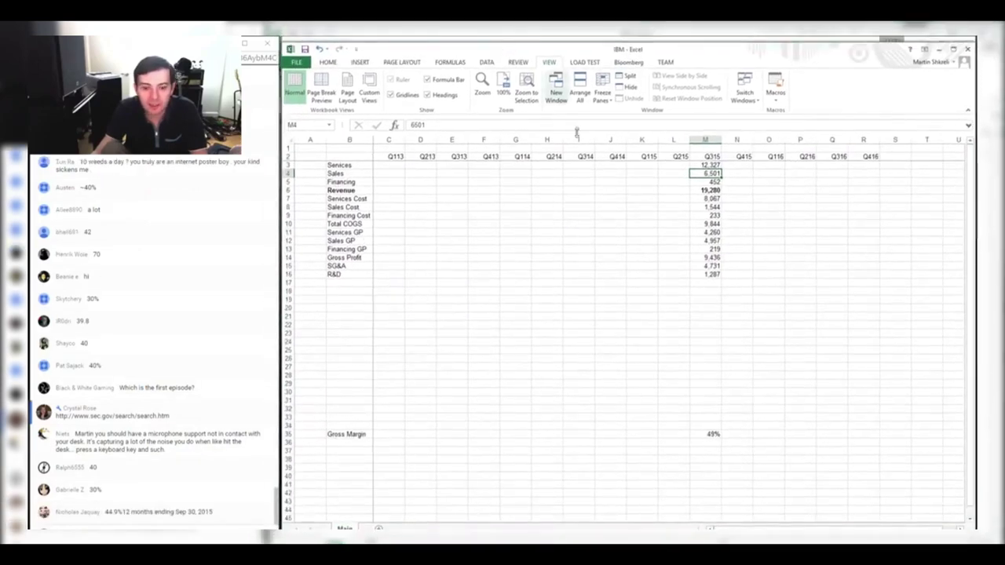
# Check the expense lines in the 10-Q and total SG&A and R&D for Q315 in cell M17 with =M15+M16
pyautogui.click(705, 283)
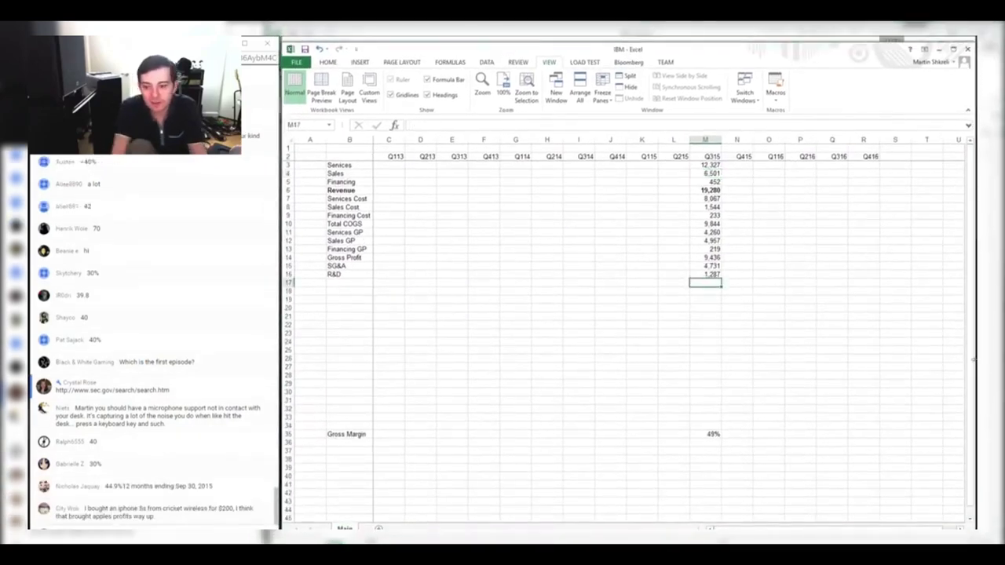
pyautogui.hotkey('alt', 'Tab')
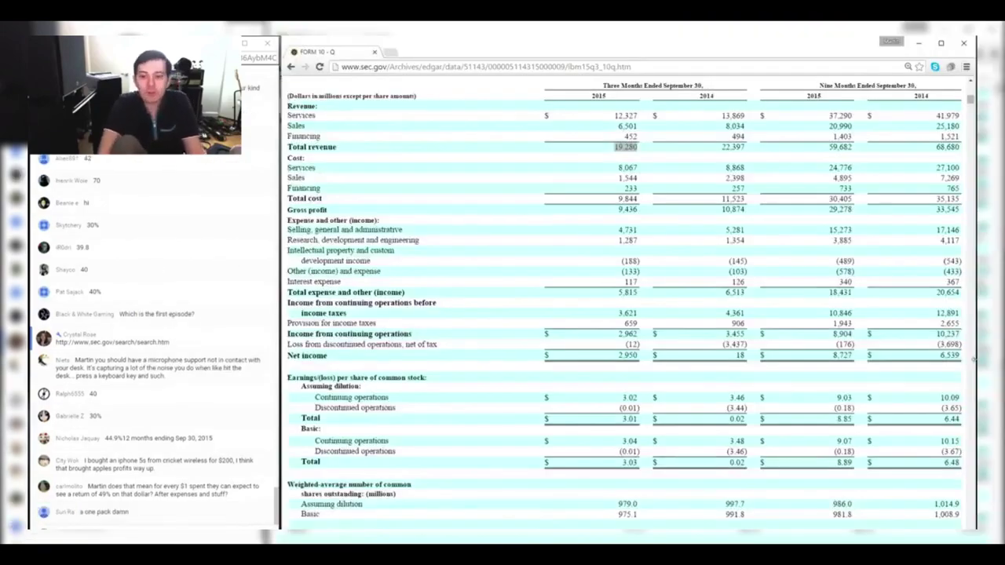
pyautogui.hotkey('alt', 'Tab')
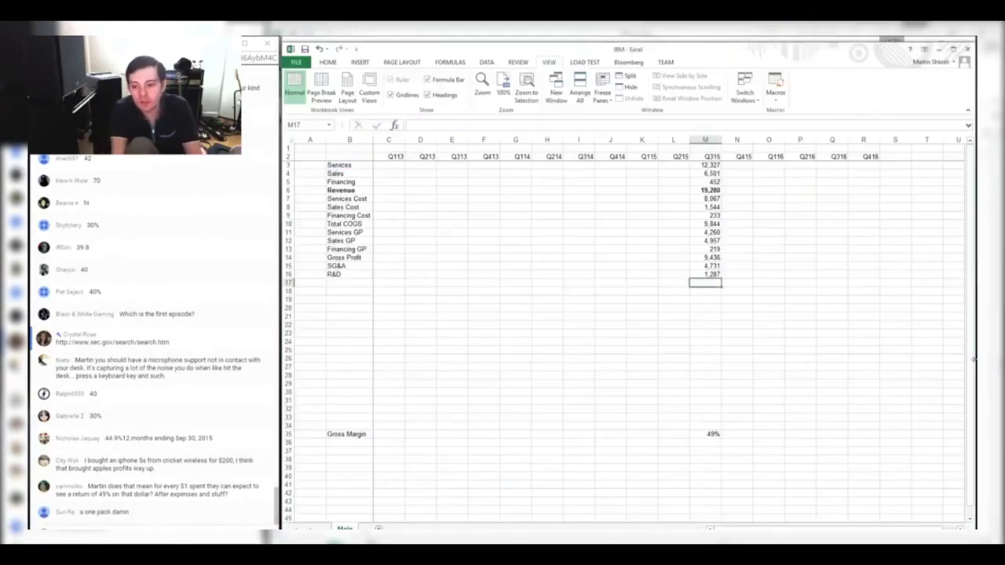
pyautogui.write('=M15+M16')
pyautogui.press('Return')
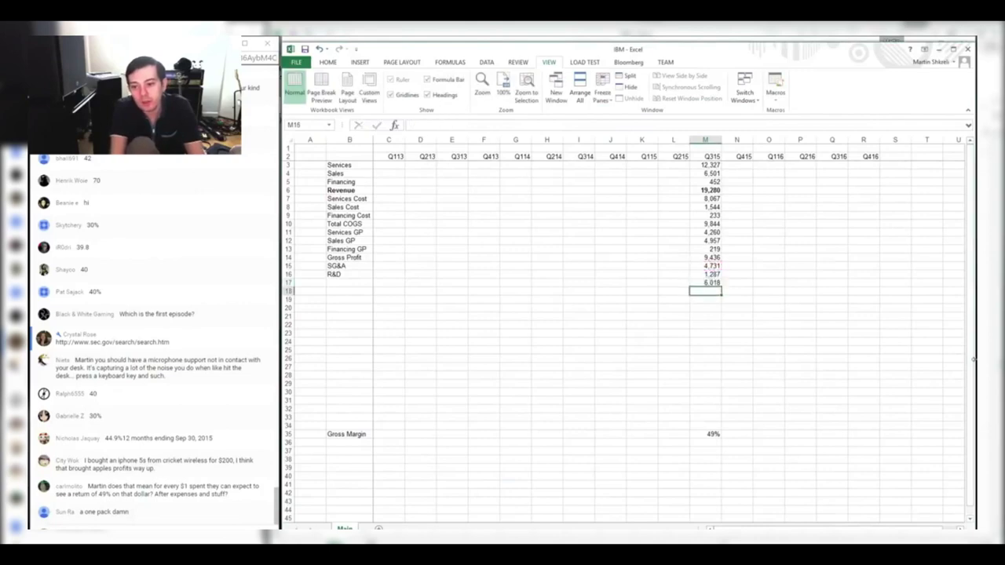
# Enter the labels Operating Expenses in cell B17 and Operating Income in cell B18
pyautogui.click(349, 283)
pyautogui.write('Operating Expenses')
pyautogui.press('Return')
pyautogui.write('Operating Income')
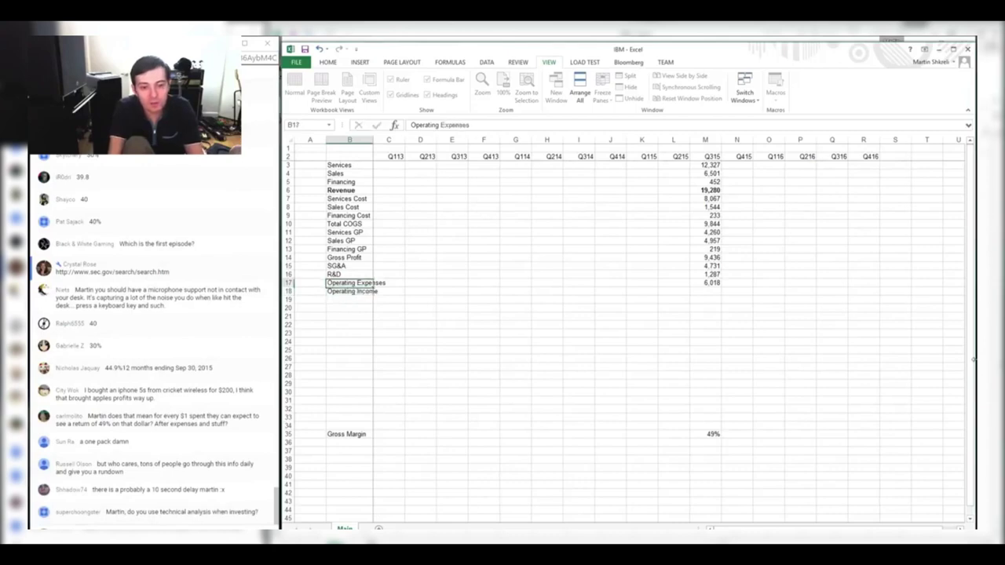
# Calculate Q315 operating income in cell M18 as gross profit minus operating expenses, =M14-M17
pyautogui.click(705, 292)
pyautogui.write('=')
pyautogui.press('Up')
pyautogui.press('Up')
pyautogui.press('Up')
pyautogui.press('Up')
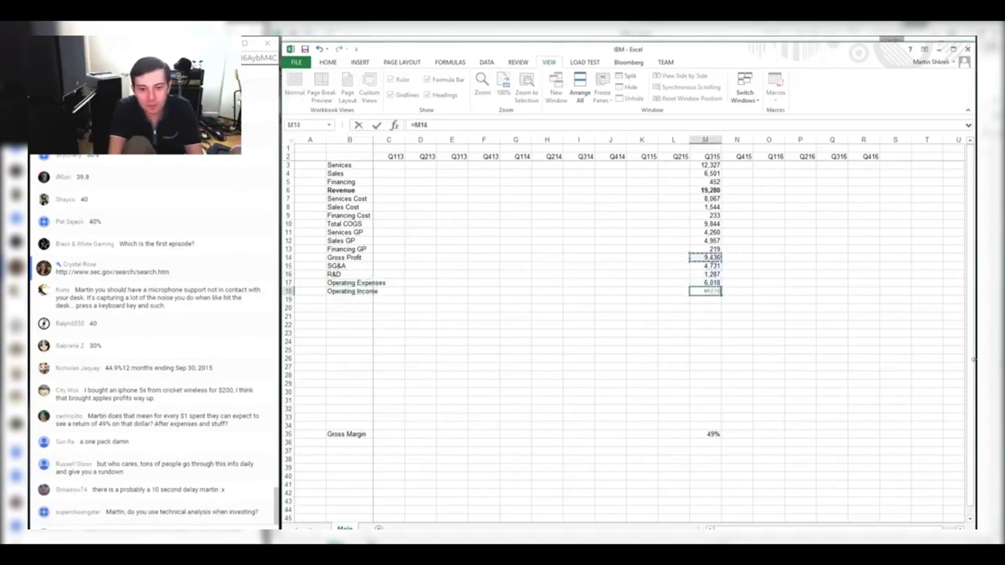
pyautogui.write('-')
pyautogui.press('Up')
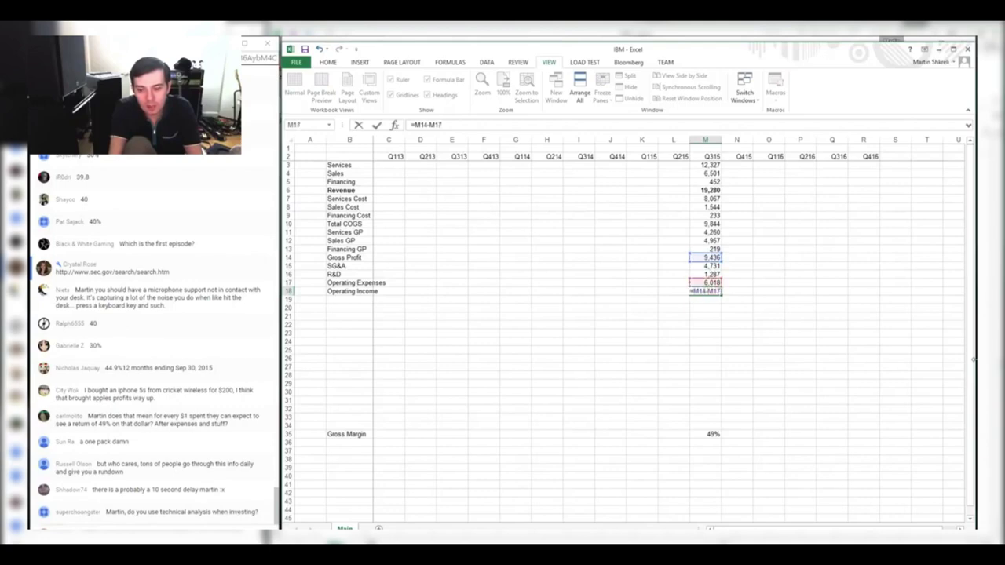
pyautogui.press('Return')
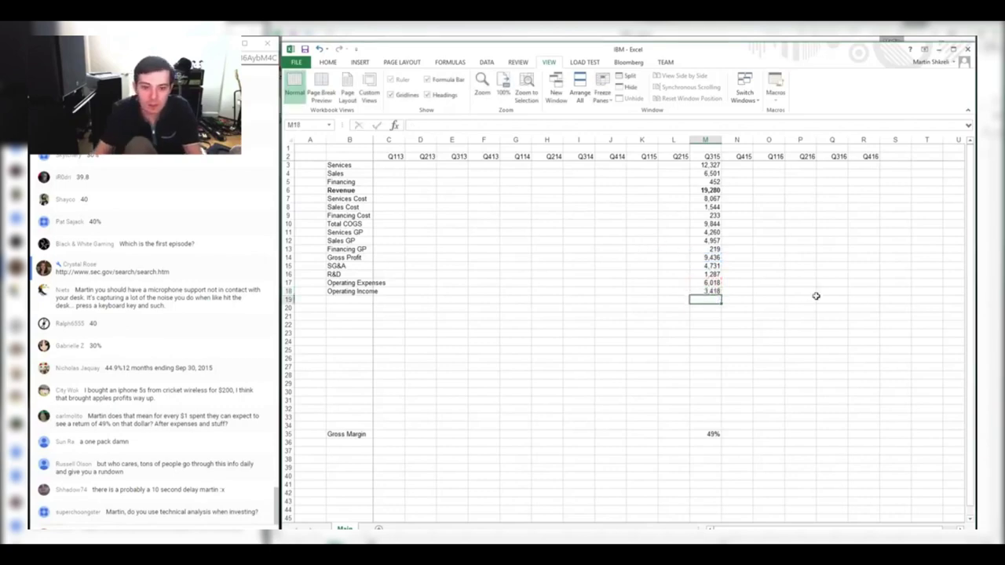
# Widen column B to fit its longest label and inspect the Q315 revenue and operating income cells
pyautogui.doubleClick(372, 141)
pyautogui.click(714, 190)
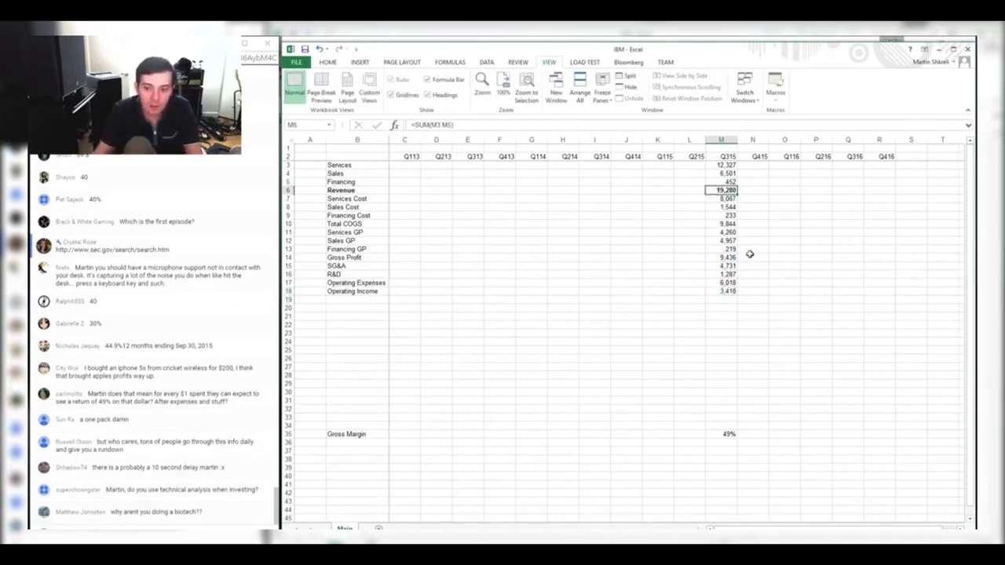
pyautogui.click(731, 292)
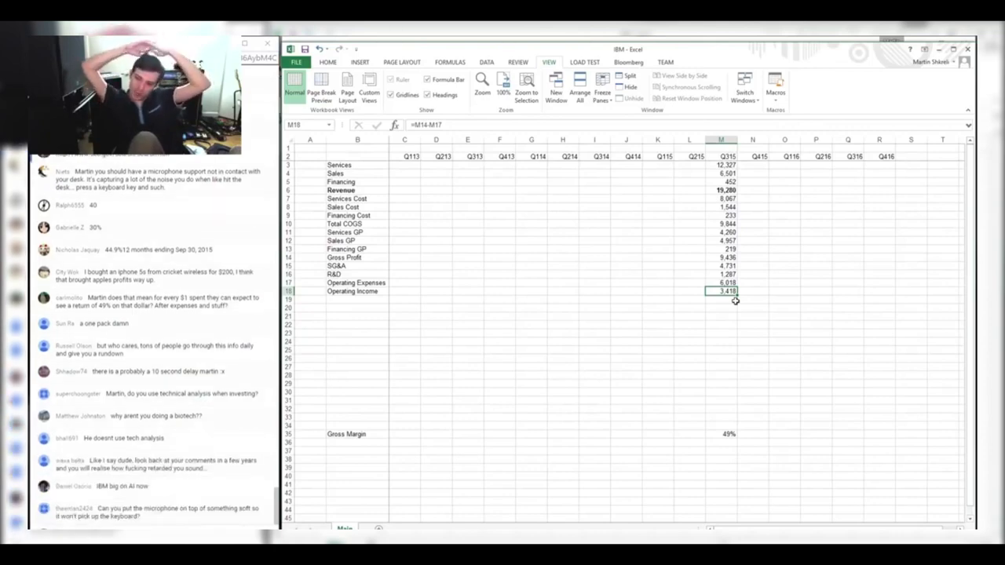
# Extend the label in cell B18 to Operating Income (EBIT)
pyautogui.hotkey('ctrl', 'Left')
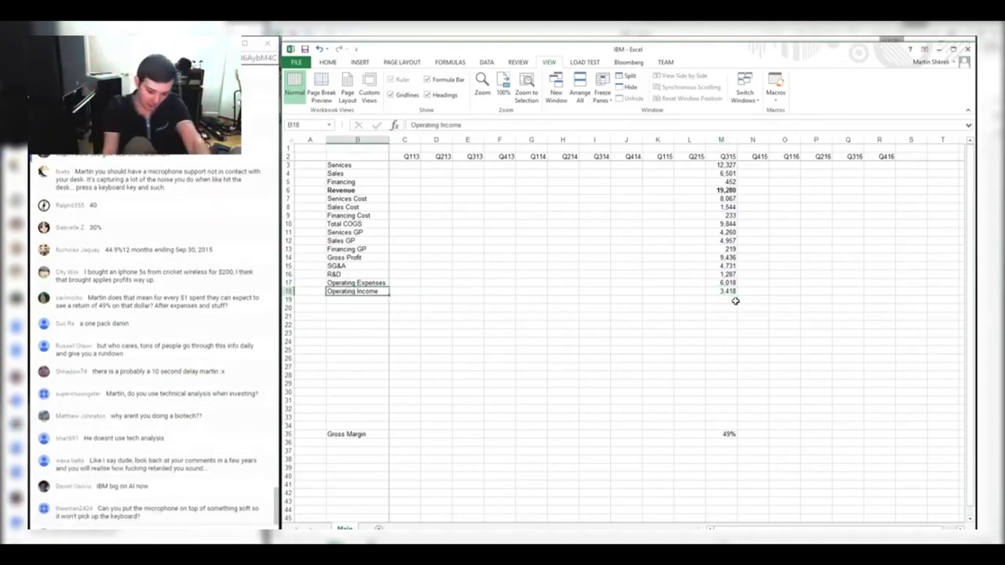
pyautogui.press('F2')
pyautogui.write('9')
pyautogui.write('(EBITDA)')
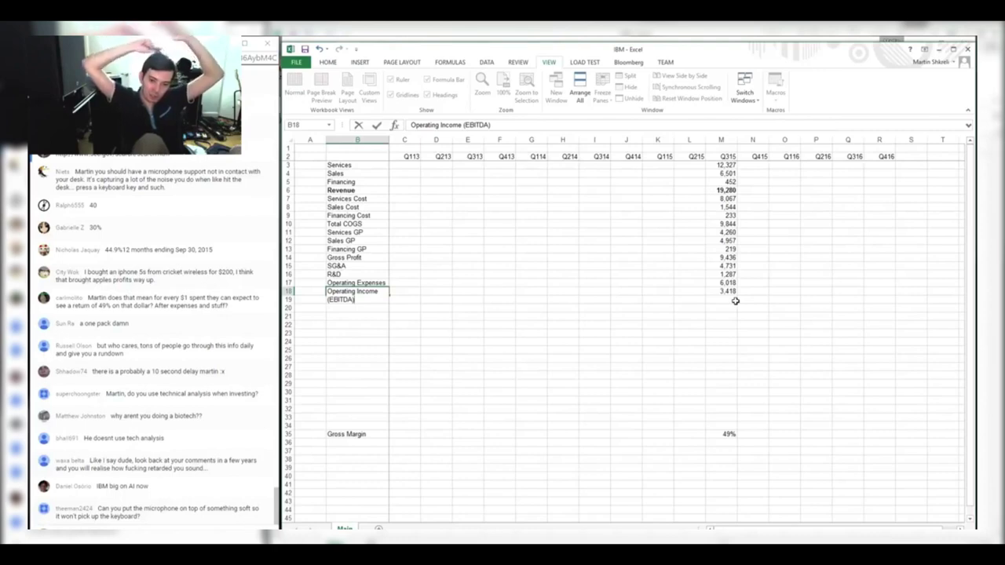
pyautogui.press('BackSpace')
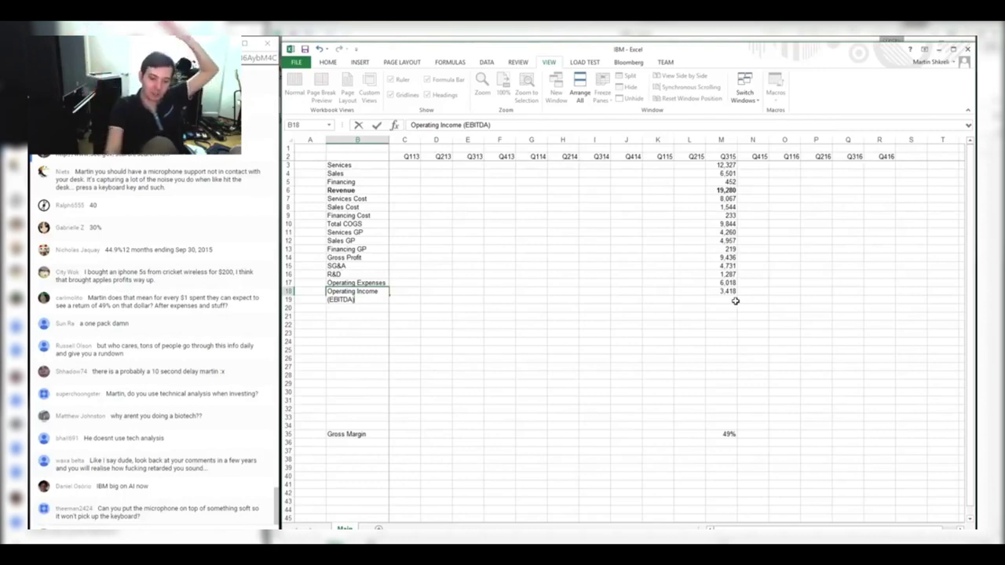
pyautogui.press('BackSpace')
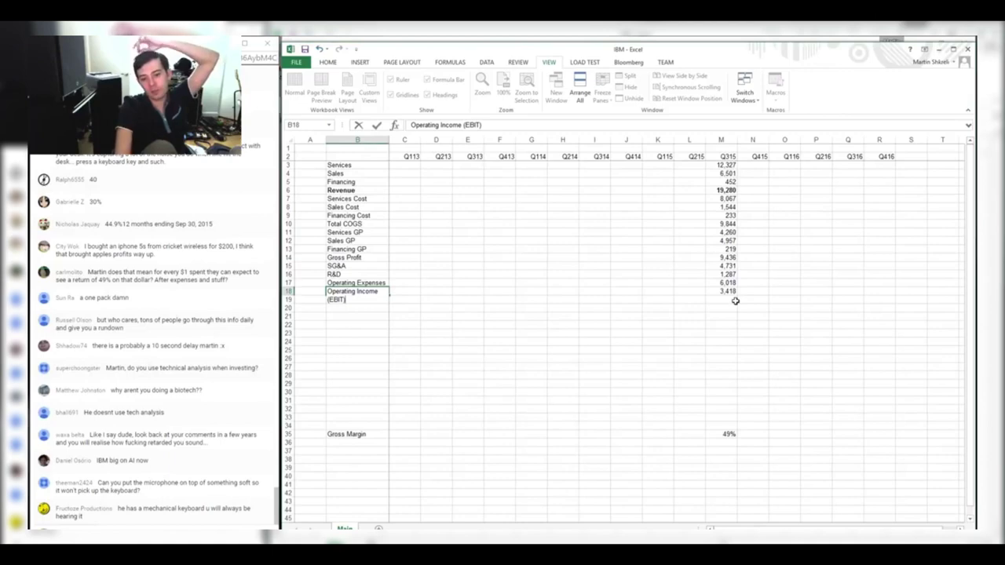
pyautogui.hotkey('ctrl', 'Return')
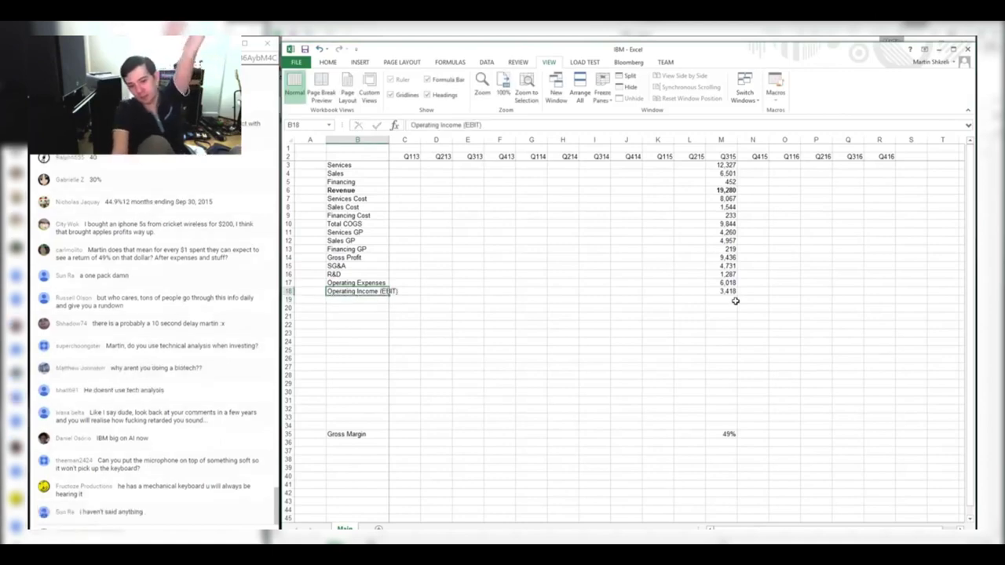
# Remove the (EBIT) suffix from the label in cell B18, leaving Operating Income
pyautogui.press('F2')
pyautogui.press('BackSpace')
pyautogui.press('BackSpace')
pyautogui.press('BackSpace')
pyautogui.press('BackSpace')
pyautogui.press('BackSpace')
pyautogui.press('BackSpace')
pyautogui.press('BackSpace')
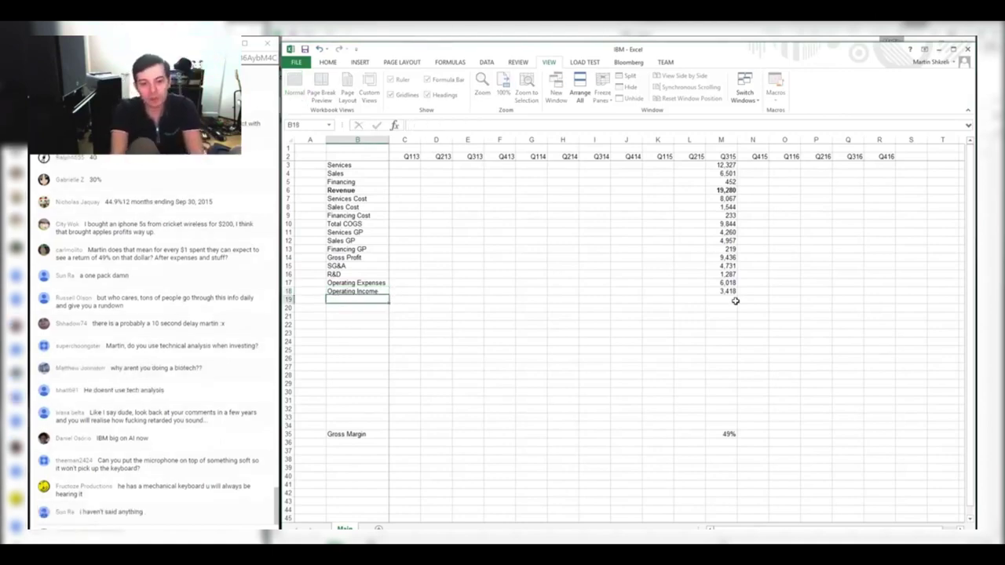
pyautogui.press('Return')
# Check the non-operating lines in the 10-Q and enter the label Other Income in cell B19
pyautogui.write('Interes')
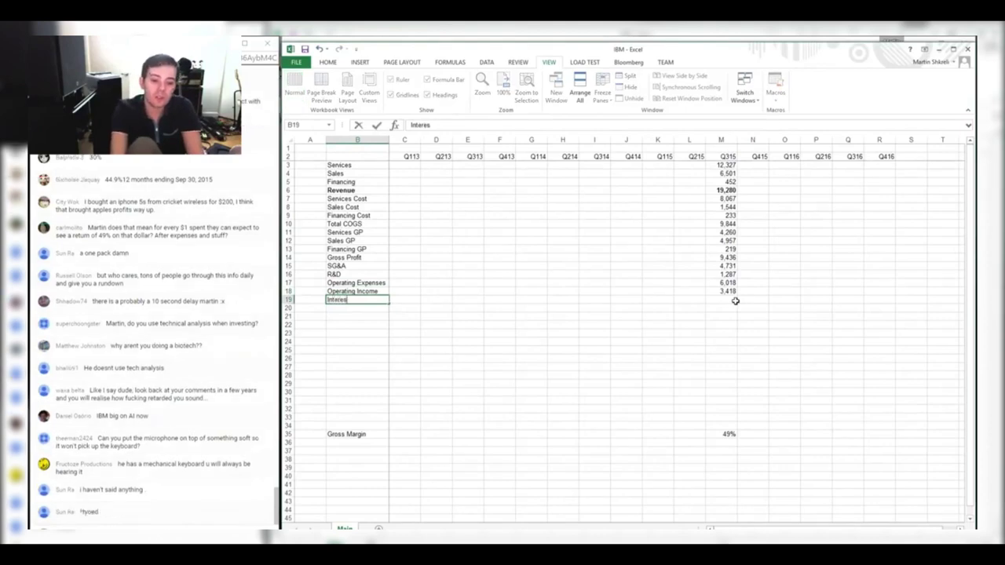
pyautogui.write('t Expe')
pyautogui.hotkey('alt', 'Tab')
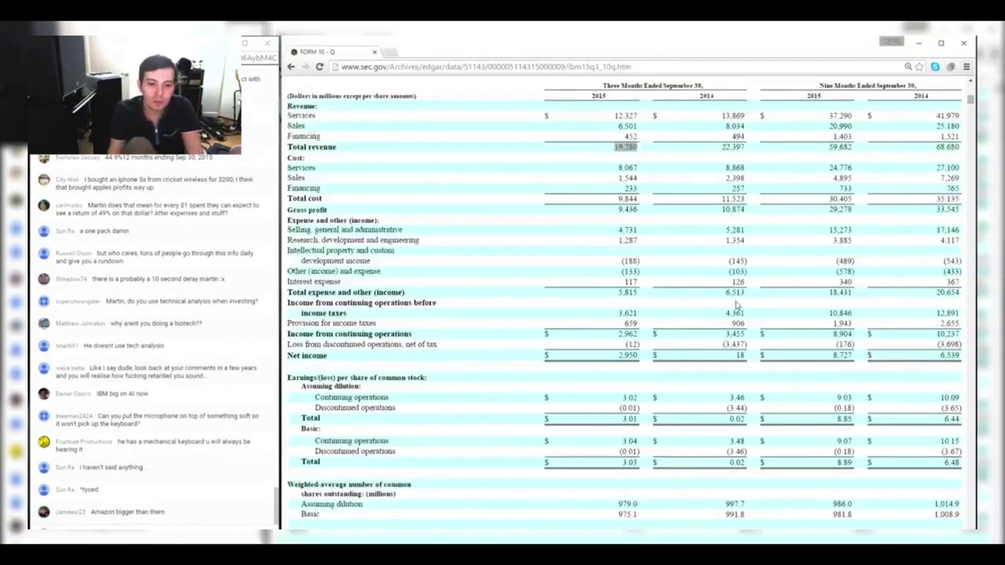
pyautogui.moveTo(301, 250); pyautogui.dragTo(643, 265)
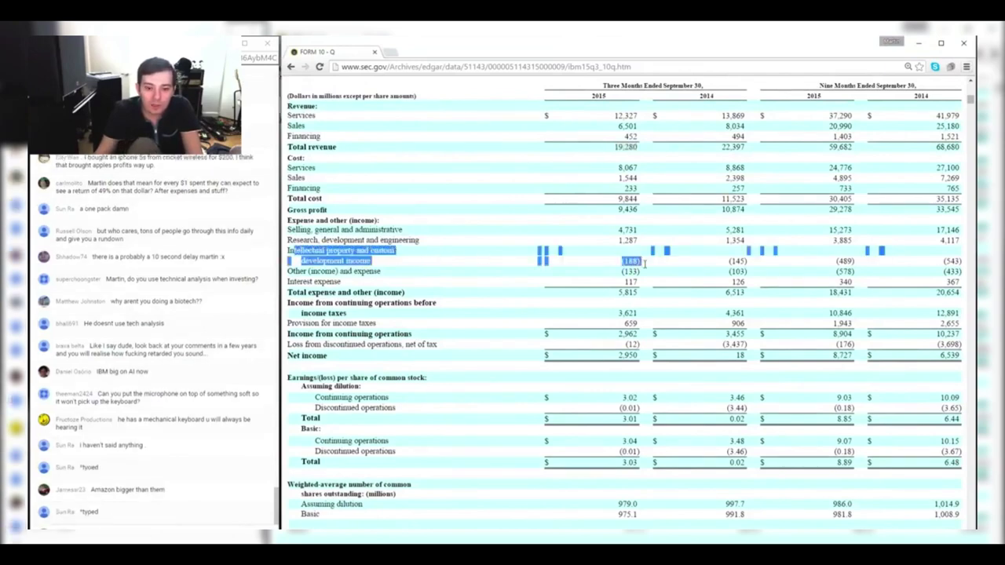
pyautogui.click(646, 285)
pyautogui.hotkey('alt', 'Tab')
pyautogui.press('Up')
pyautogui.write('Other Income')
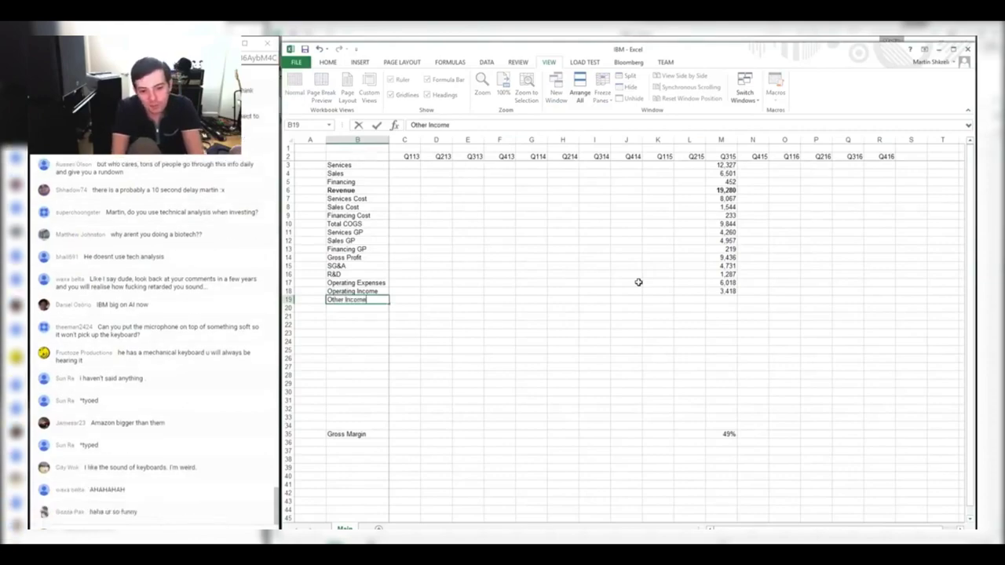
pyautogui.press('Return')
# Enter Q315 other income in cell M19 from the 10-Q's IP income, other income and interest expense as +188+133-117
pyautogui.hotkey('alt', 'Tab')
pyautogui.hotkey('alt', 'Tab')
pyautogui.hotkey('alt', 'Tab')
pyautogui.hotkey('alt', 'Tab')
pyautogui.write('+188')
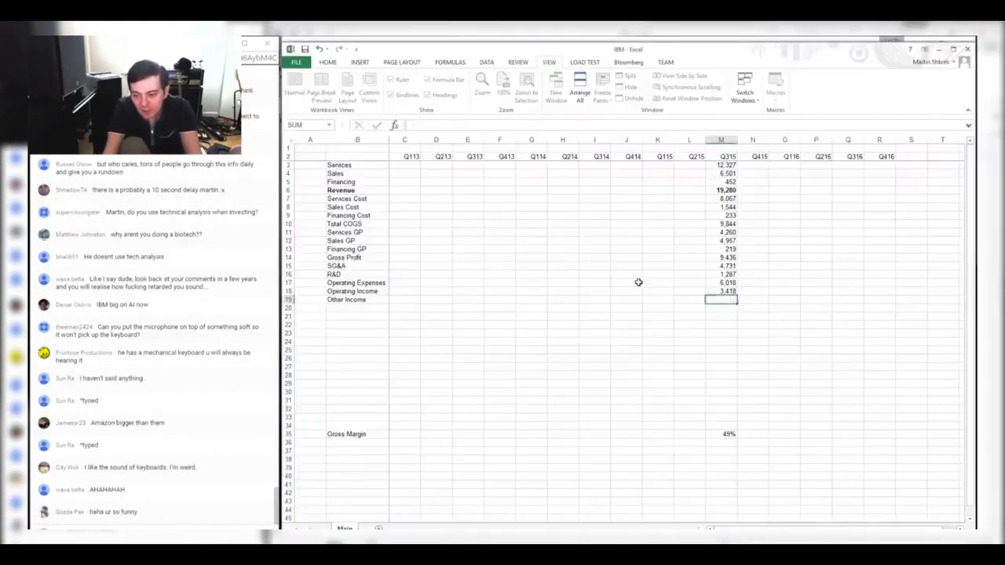
pyautogui.hotkey('alt', 'Tab')
pyautogui.hotkey('alt', 'Tab')
pyautogui.write('+1')
pyautogui.hotkey('alt', 'Tab')
pyautogui.hotkey('alt', 'Tab')
pyautogui.write('33-117')
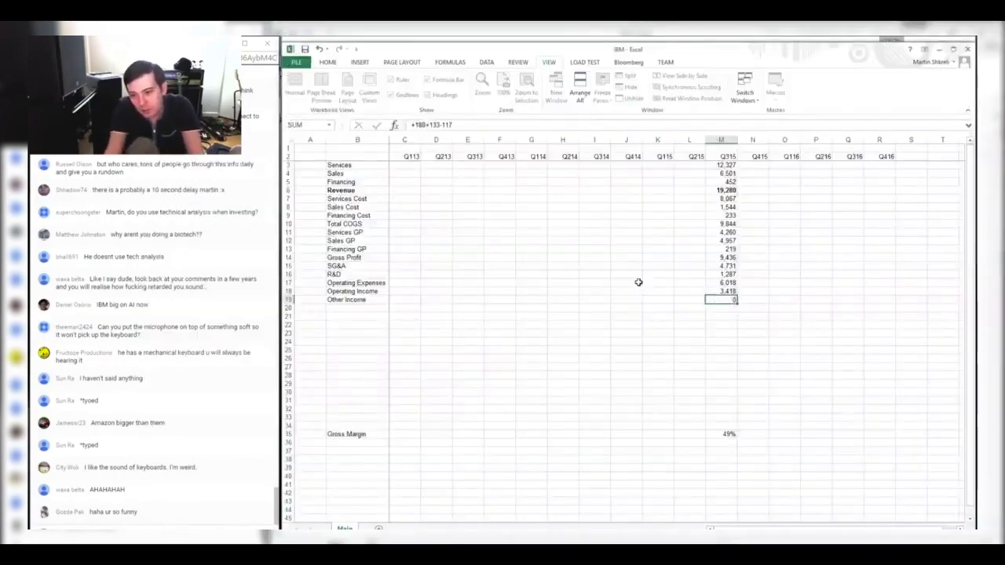
pyautogui.press('Return')
# Calculate Q315 pretax income in cell M20 as =M18+M19 and compare it with the 10-Q
pyautogui.write('+m18+m19')
pyautogui.press('Return')
pyautogui.hotkey('alt', 'Tab')
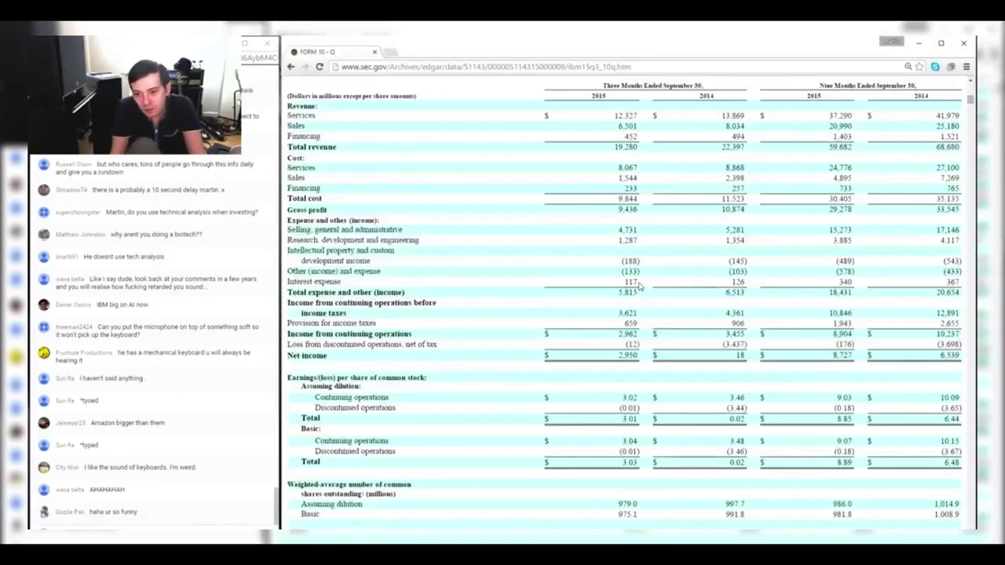
pyautogui.hotkey('alt', 'Tab')
# Enter the labels Pretax Income, Taxes and Net Income in cells B20 to B22
pyautogui.press('Home')
pyautogui.press('Up')
pyautogui.press('Right')
pyautogui.write('Pretax')
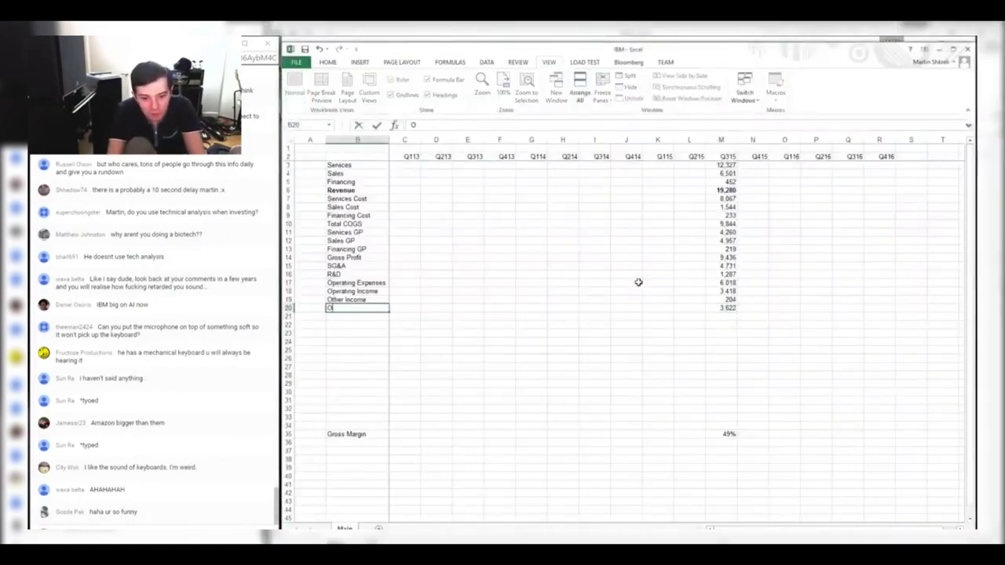
pyautogui.write(' Income')
pyautogui.press('Return')
pyautogui.write('Taxes')
pyautogui.press('Return')
pyautogui.write('Net Income')
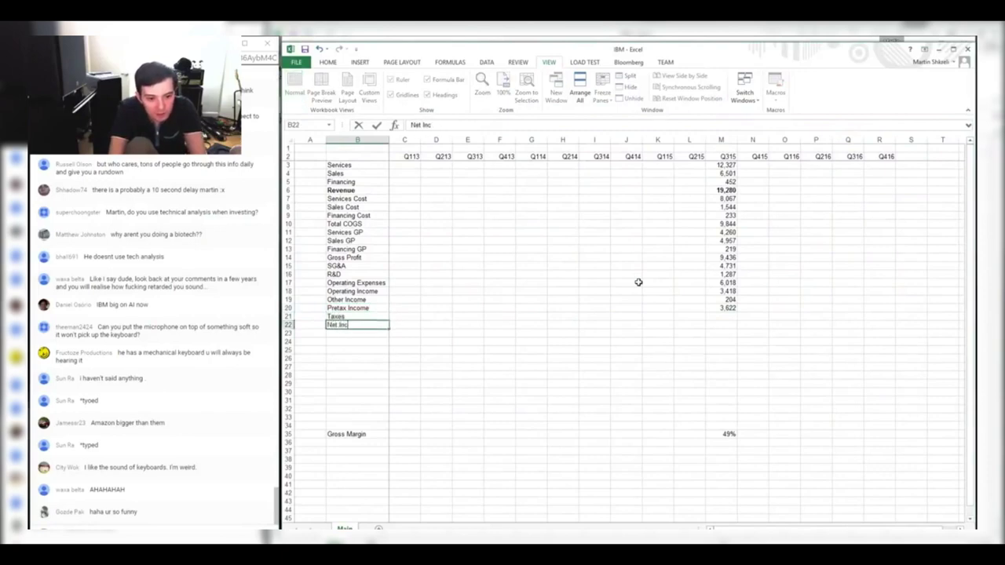
pyautogui.press('Return')
# Look up the provision for income taxes in the 10-Q and enter 659 as Q315 taxes in cell M21
pyautogui.press('Up')
pyautogui.press('Up')
pyautogui.press('Up')
pyautogui.press('Right')
pyautogui.press('Right')
pyautogui.press('Right')
pyautogui.press('Right')
pyautogui.press('Right')
pyautogui.press('Right')
pyautogui.press('Right')
pyautogui.press('Right')
pyautogui.press('Right')
pyautogui.press('Right')
pyautogui.press('Right')
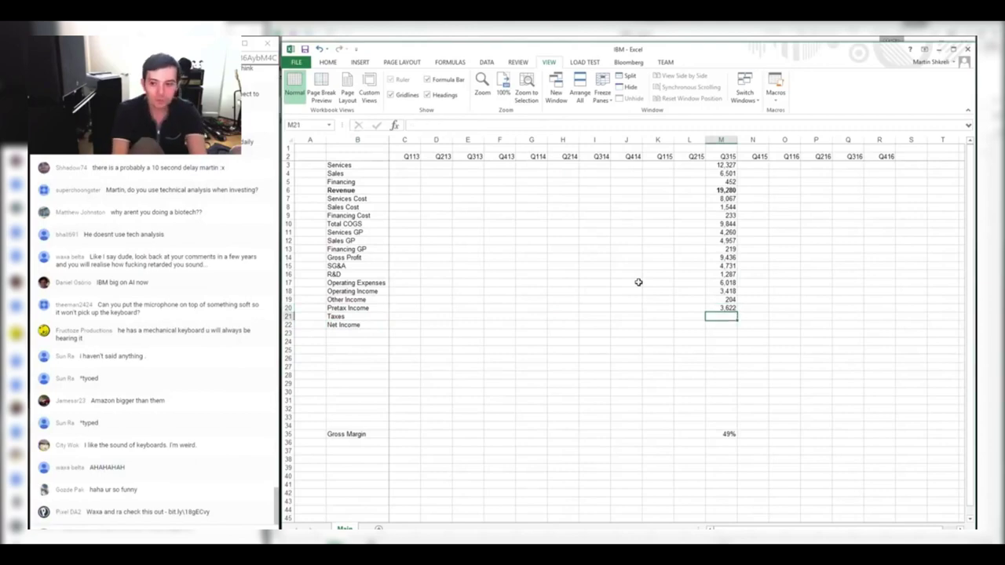
pyautogui.hotkey('alt', 'Tab')
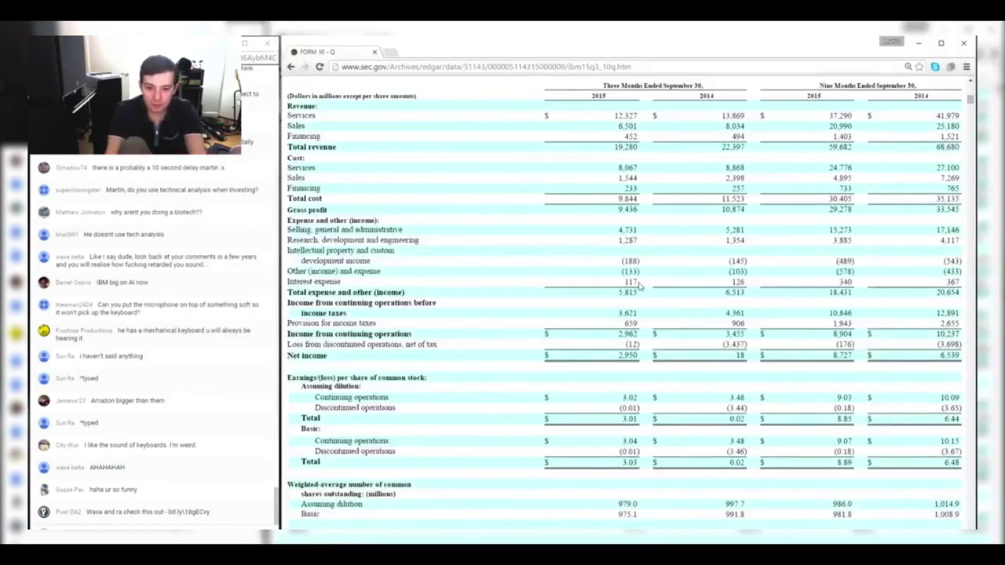
pyautogui.hotkey('alt', 'Tab')
pyautogui.write('659')
pyautogui.press('Return')
# Calculate Q315 net income in cell M22 as pretax income minus taxes, =M20-M21, and compare it with the 10-Q
pyautogui.write('=m20-m21')
pyautogui.press('Return')
pyautogui.hotkey('alt', 'Tab')
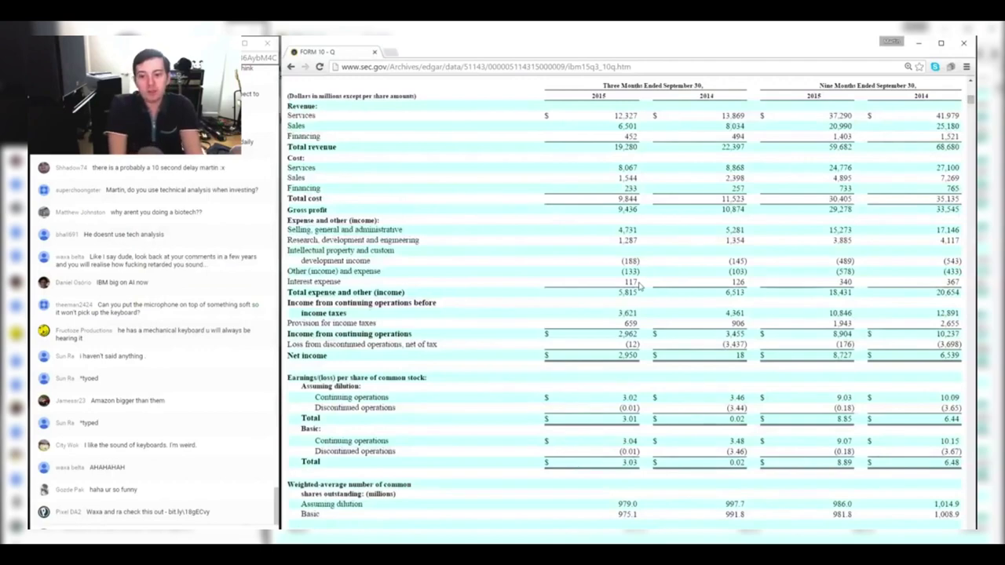
# Check the Q315 operating expenses and other income in cells M17 and M19 against the 10-Q income statement
pyautogui.hotkey('alt', 'Tab')
pyautogui.hotkey('alt', 'Tab')
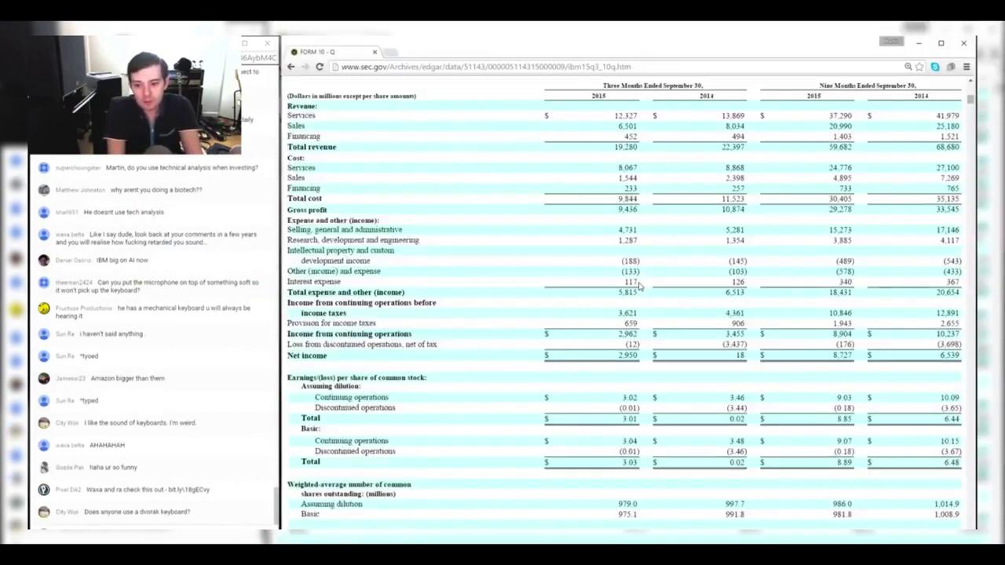
pyautogui.hotkey('alt', 'Tab')
pyautogui.press('Up')
pyautogui.press('Up')
pyautogui.press('Up')
pyautogui.press('Up')
pyautogui.press('Up')
pyautogui.press('Up')
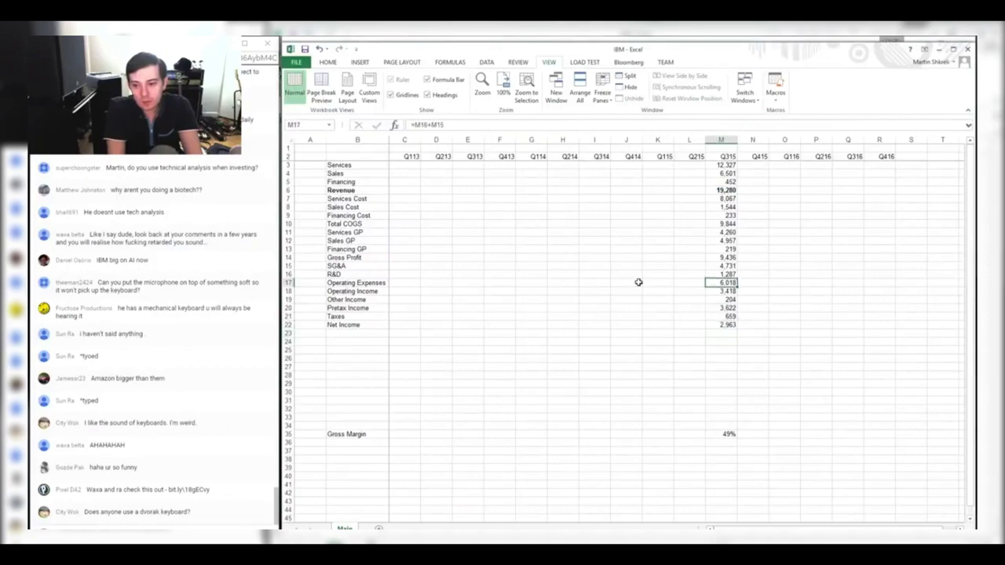
pyautogui.hotkey('alt', 'Tab')
pyautogui.hotkey('alt', 'Tab')
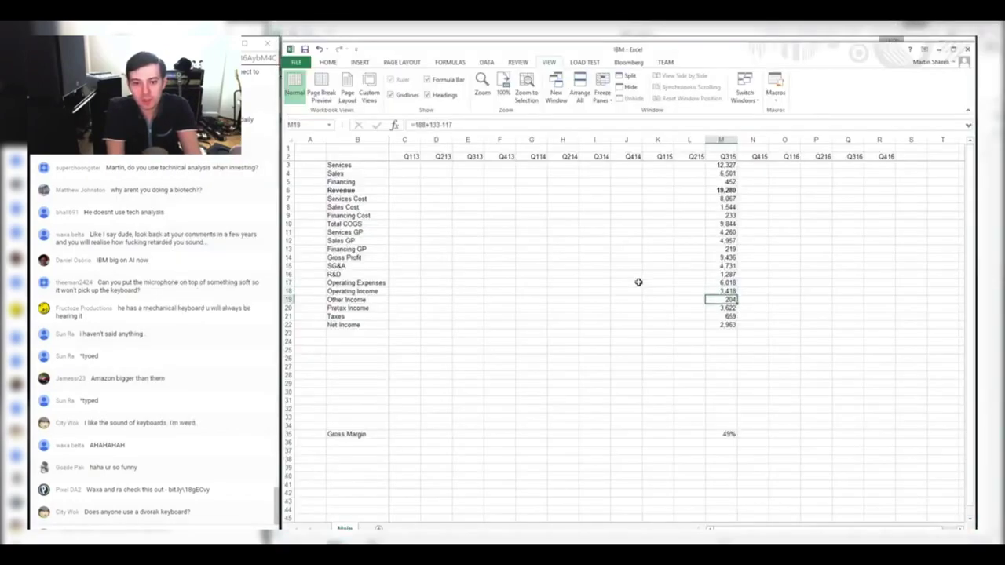
pyautogui.hotkey('alt', 'Tab')
pyautogui.hotkey('alt', 'Tab')
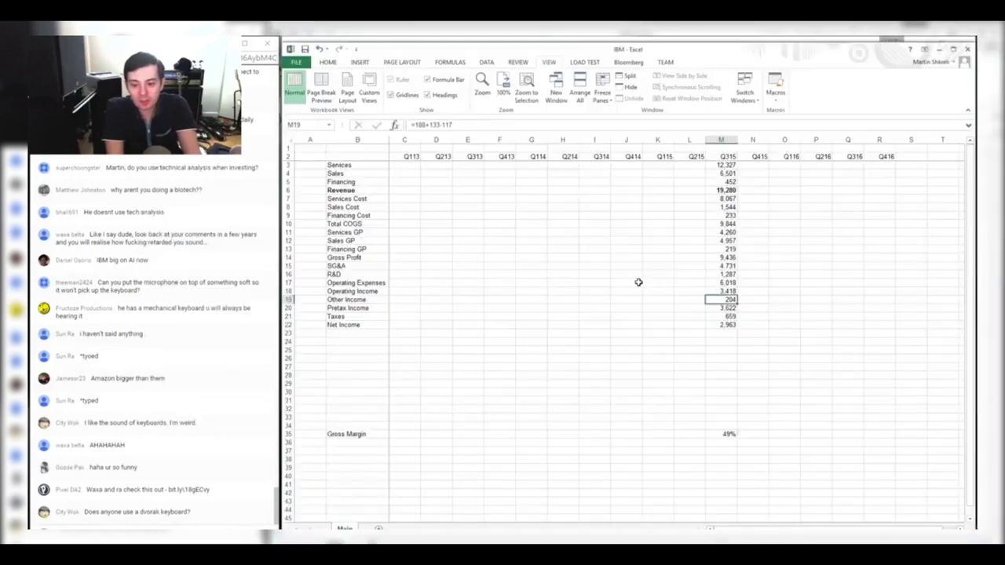
pyautogui.hotkey('alt', 'Tab')
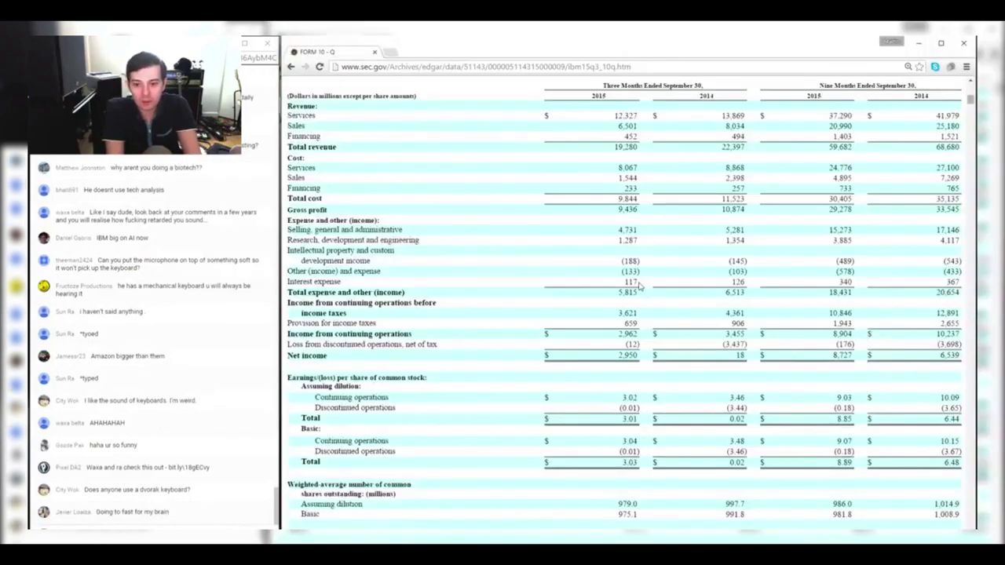
pyautogui.hotkey('alt', 'Tab')
pyautogui.hotkey('alt', 'Tab')
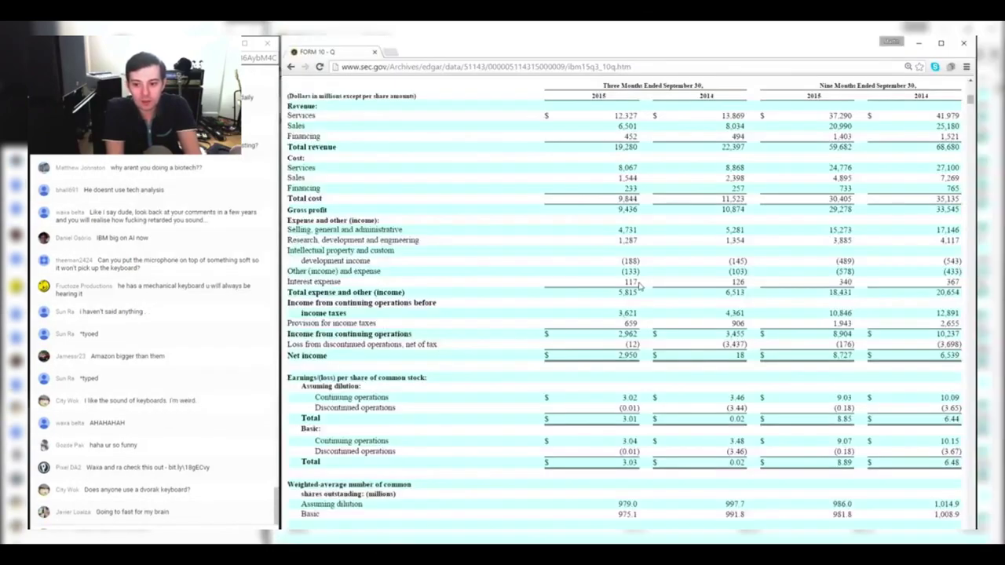
pyautogui.hotkey('alt', 'Tab')
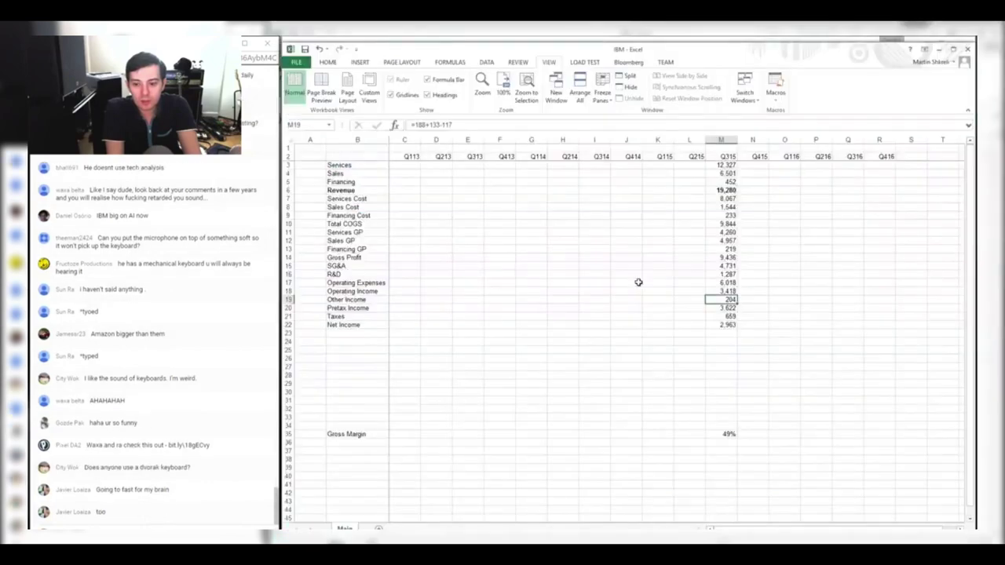
# Compare the pretax income in cell M20 and the other income formula in M19 with the 10-Q figures
pyautogui.press('Down')
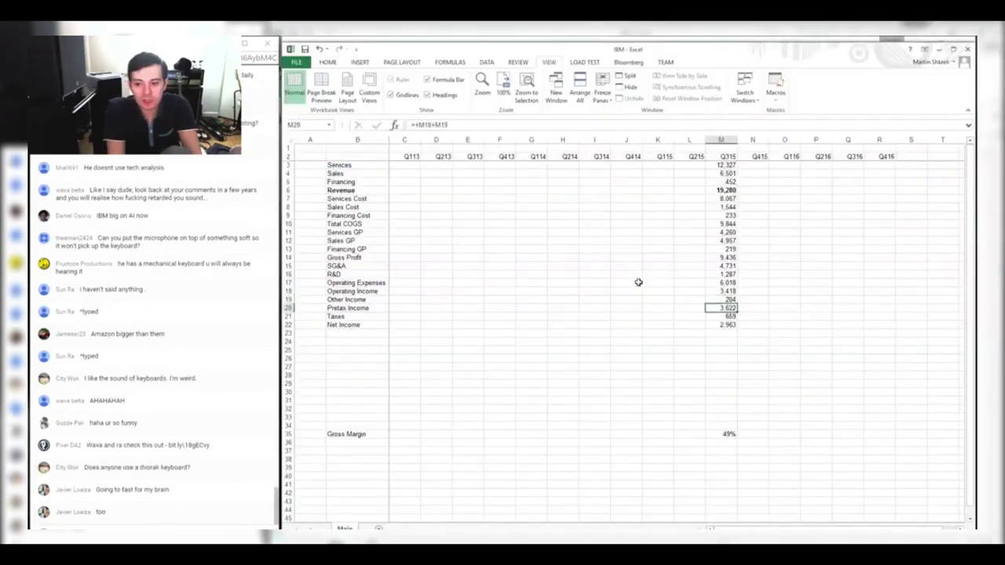
pyautogui.hotkey('alt', 'Tab')
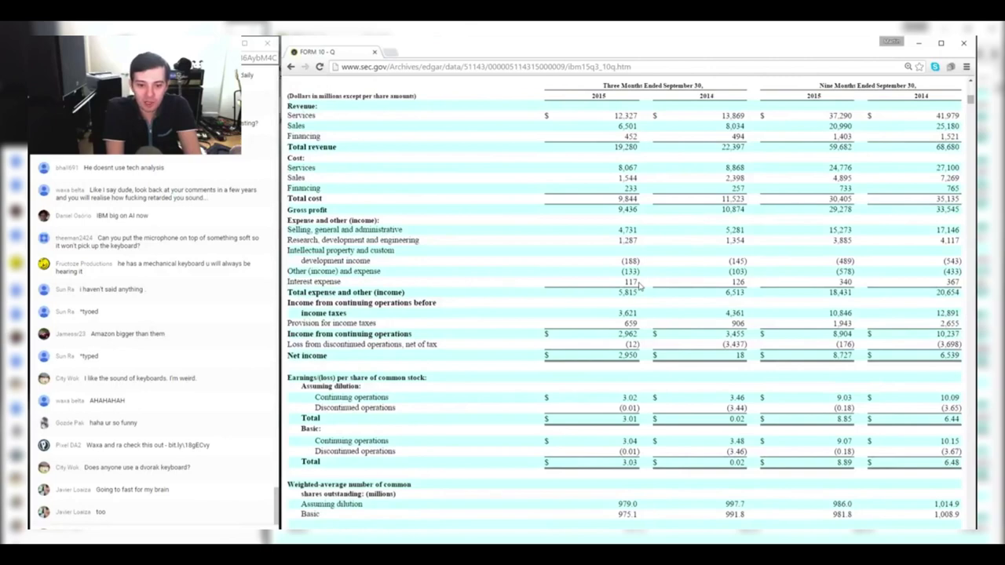
pyautogui.hotkey('alt', 'Tab')
pyautogui.press('Up')
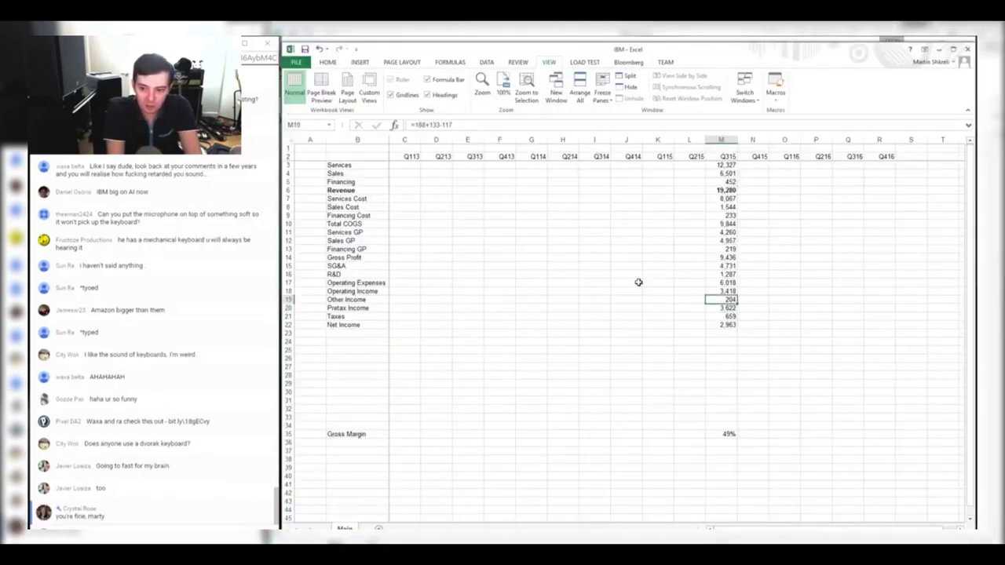
pyautogui.hotkey('alt', 'Tab')
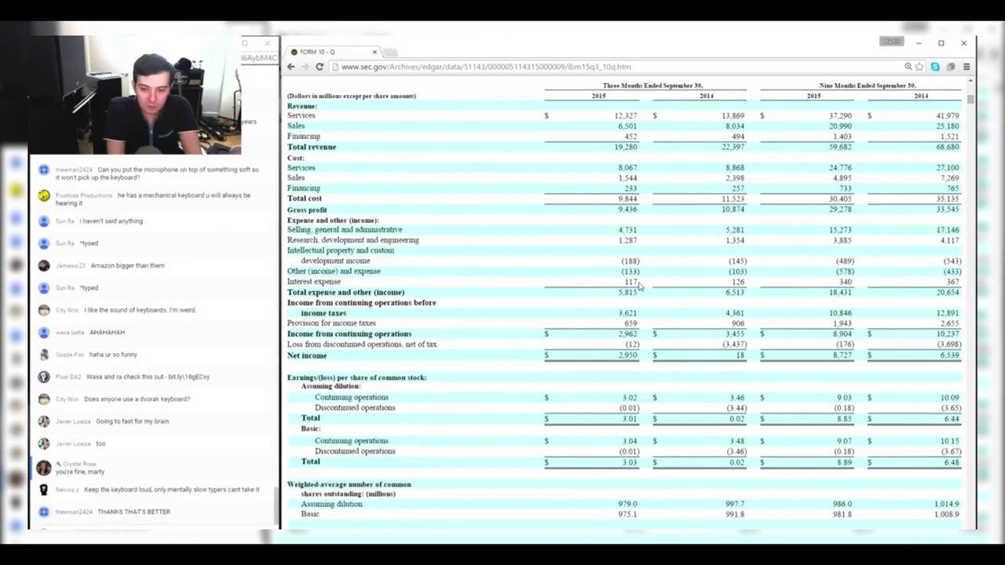
pyautogui.hotkey('alt', 'Tab')
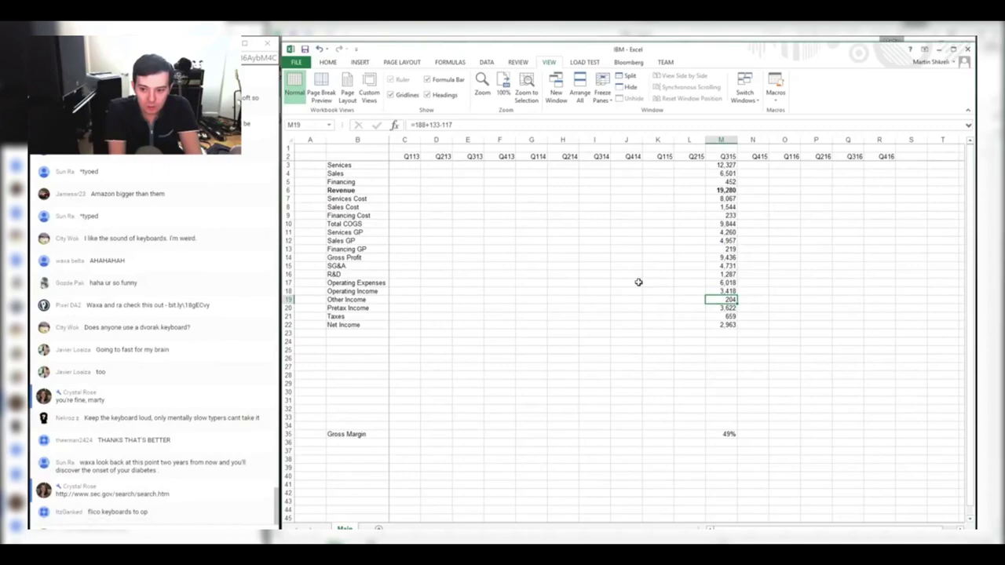
pyautogui.hotkey('alt', 'Tab')
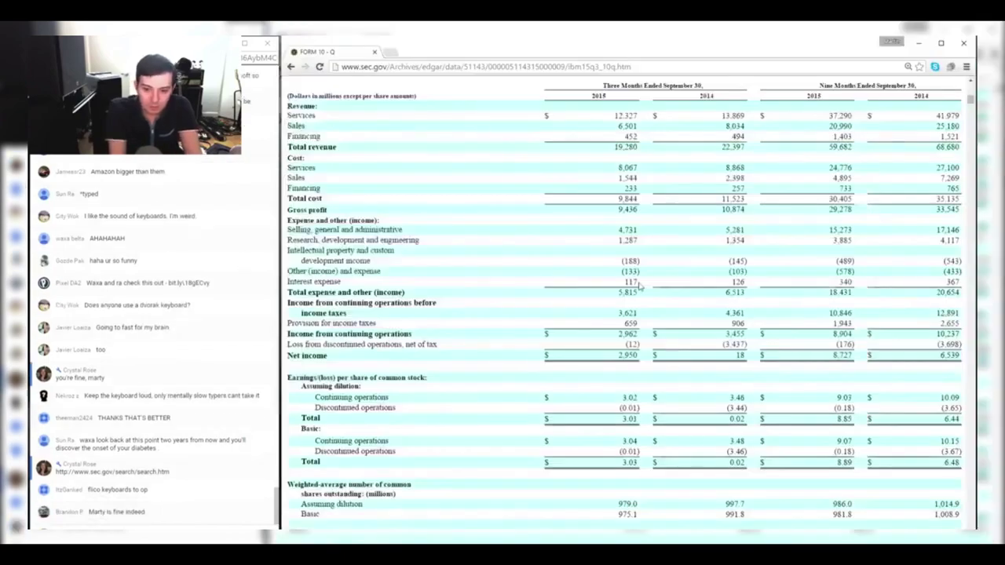
# Look up the basic weighted-average shares outstanding in the 10-Q and enter 975.1 for Q315 in cell M24
pyautogui.hotkey('alt', 'Tab')
pyautogui.press('Down')
pyautogui.press('Down')
pyautogui.press('Down')
pyautogui.press('Down')
pyautogui.press('Down')
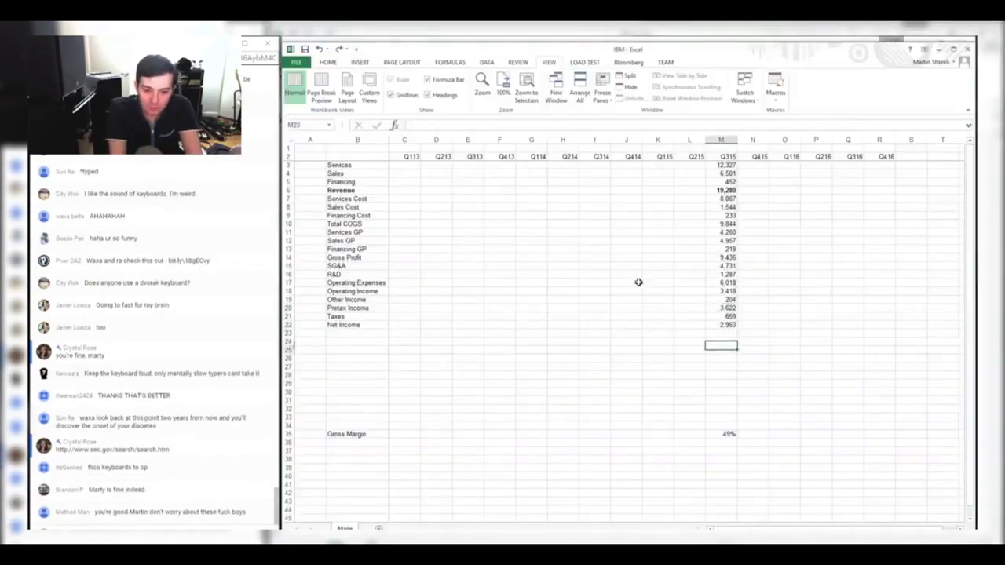
pyautogui.press('Up')
pyautogui.press('Up')
pyautogui.press('Home')
pyautogui.press('Right')
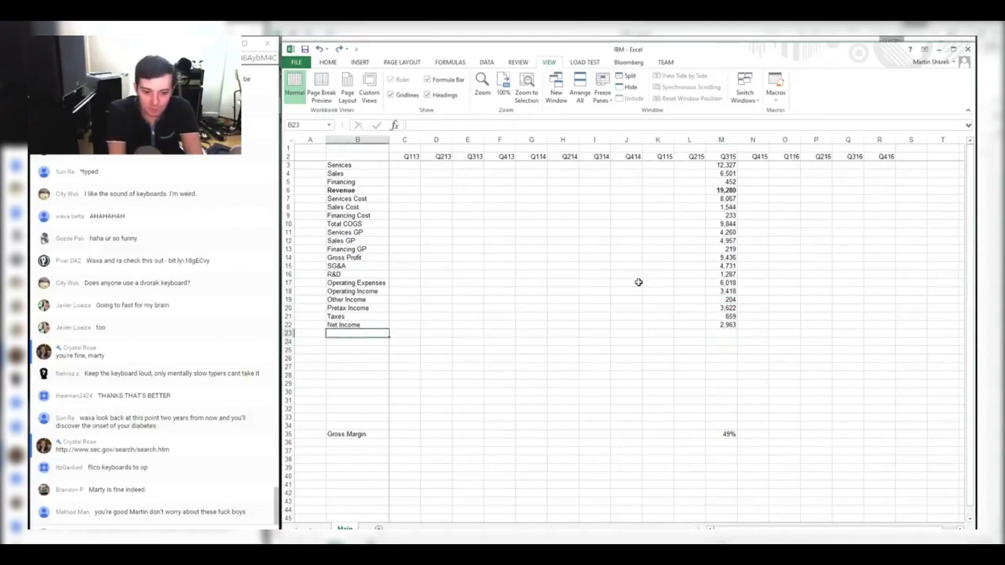
pyautogui.press('Up')
pyautogui.hotkey('ctrl', 'Right')
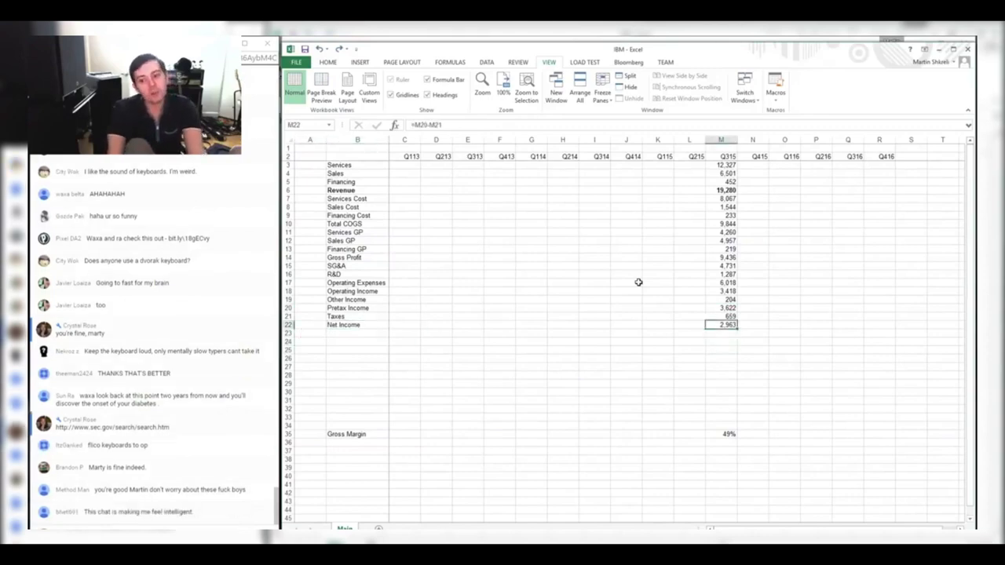
pyautogui.press('Down')
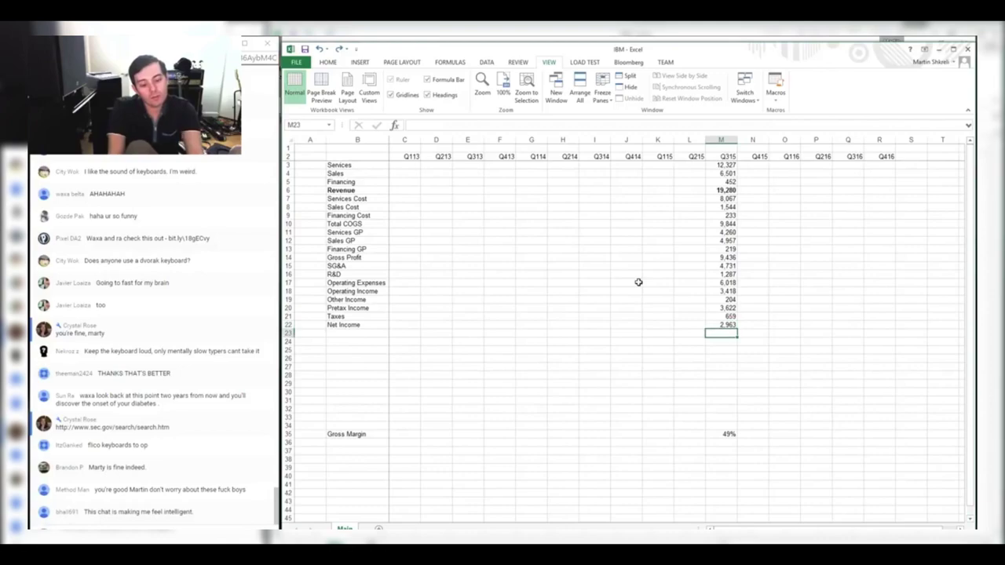
pyautogui.press('Down')
pyautogui.hotkey('alt', 'Tab')
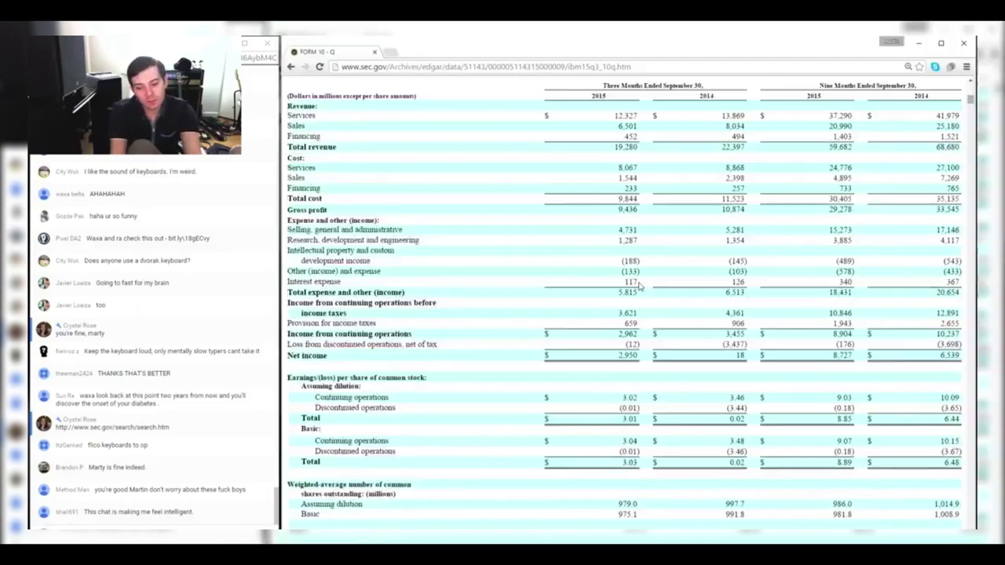
pyautogui.scroll(-1, 638, 285)
pyautogui.hotkey('alt', 'Tab')
pyautogui.write('975.1')
pyautogui.press('Return')
pyautogui.press('Up')
# Format cell M24 as a Number with 0 decimal places
pyautogui.hotkey('ctrl', '1')
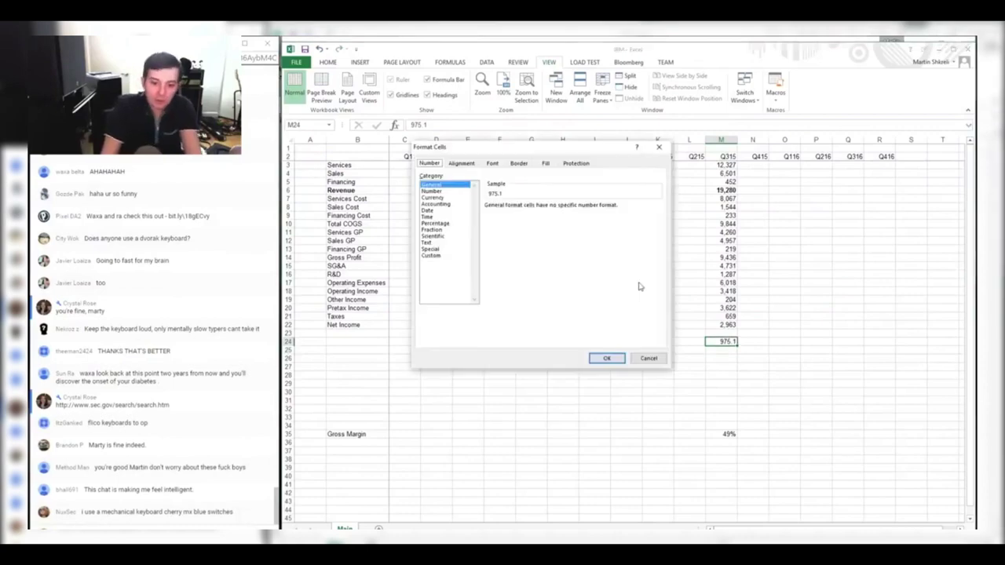
pyautogui.press('Down')
pyautogui.press('Tab')
pyautogui.write('0')
pyautogui.press('Return')
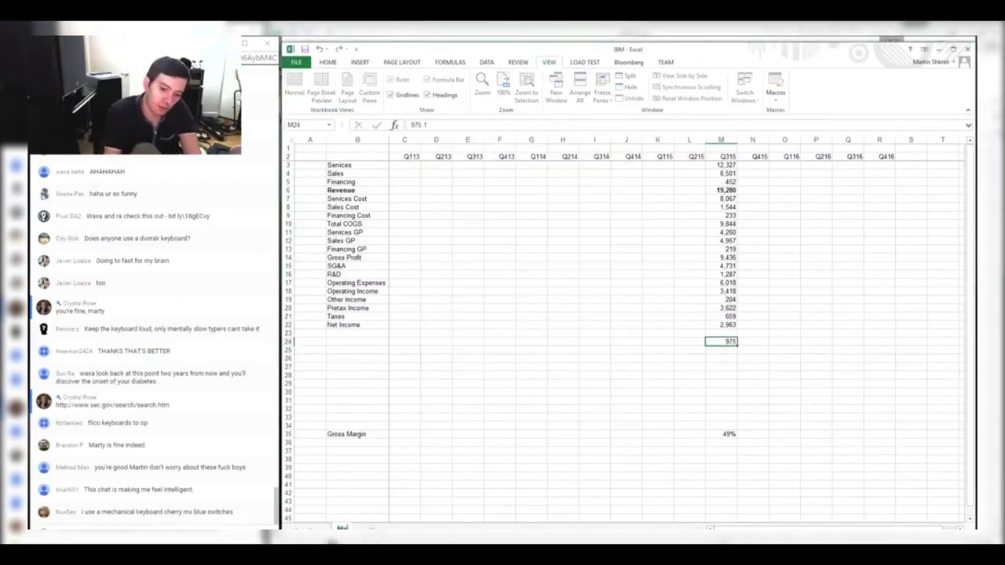
# Rename the current sheet Model and insert a new worksheet named Main before it
pyautogui.rightClick(345, 527)
pyautogui.click(360, 416)
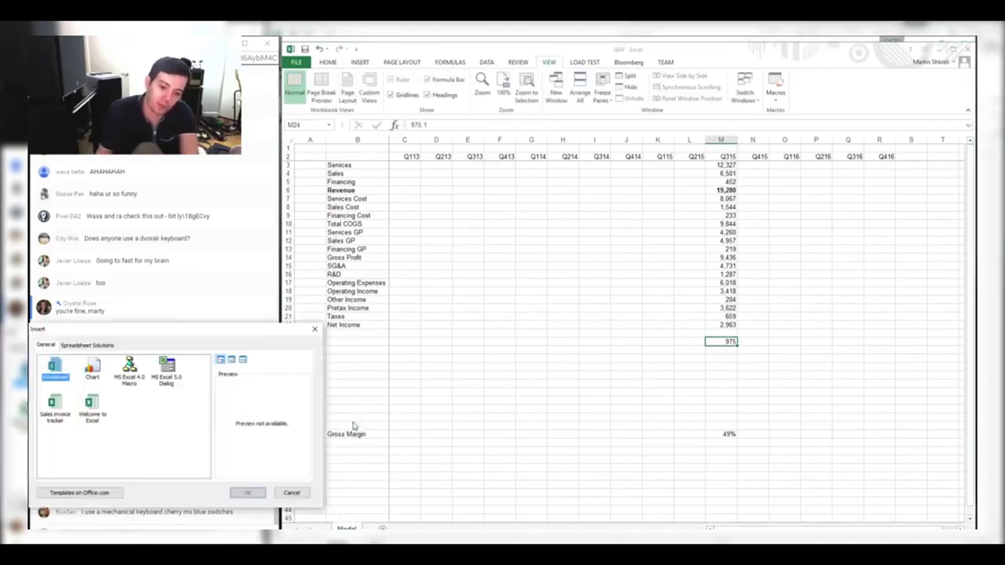
pyautogui.press('Return')
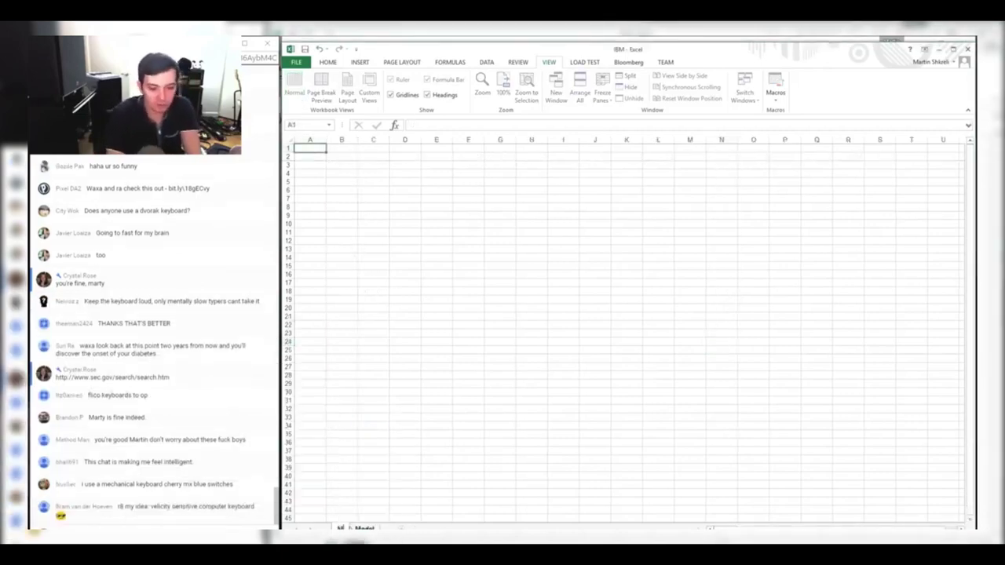
# Enter the label Price in cell L2 of the Main sheet
pyautogui.click(341, 157)
pyautogui.click(373, 156)
pyautogui.press('Right')
pyautogui.press('Right')
pyautogui.press('Right')
pyautogui.press('Right')
pyautogui.press('Right')
pyautogui.press('Right')
pyautogui.press('Right')
pyautogui.press('Right')
pyautogui.press('Right')
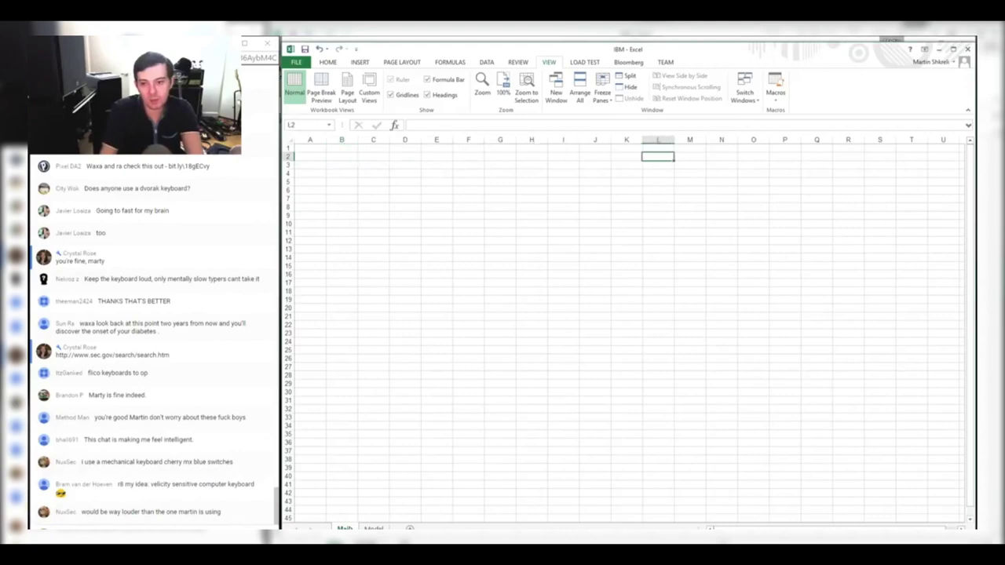
pyautogui.write('Price')
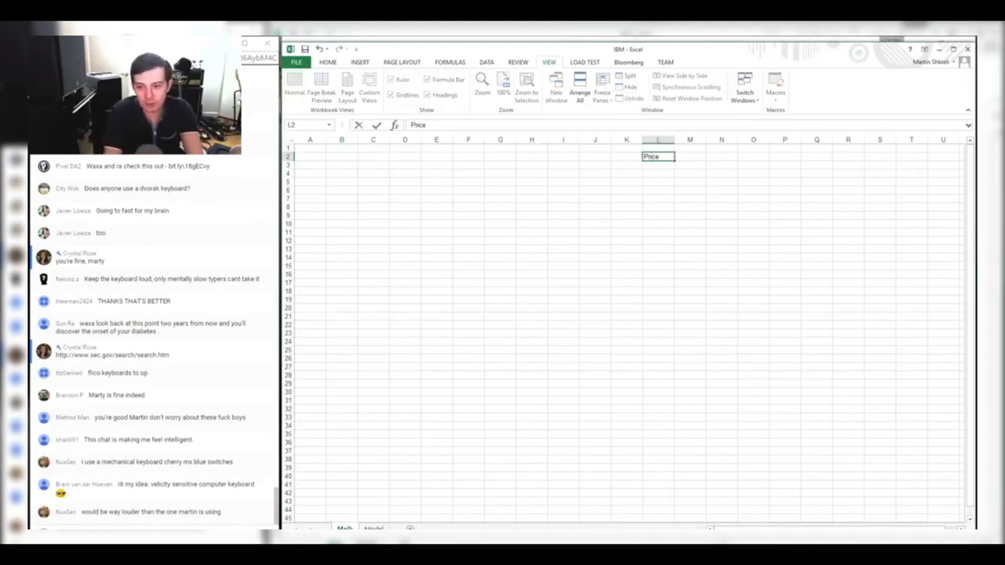
pyautogui.press('Tab')
# Look up the IBM equity quote in Bloomberg and enter 137.8 as the price in cell M2
pyautogui.hotkey('alt', 'Tab')
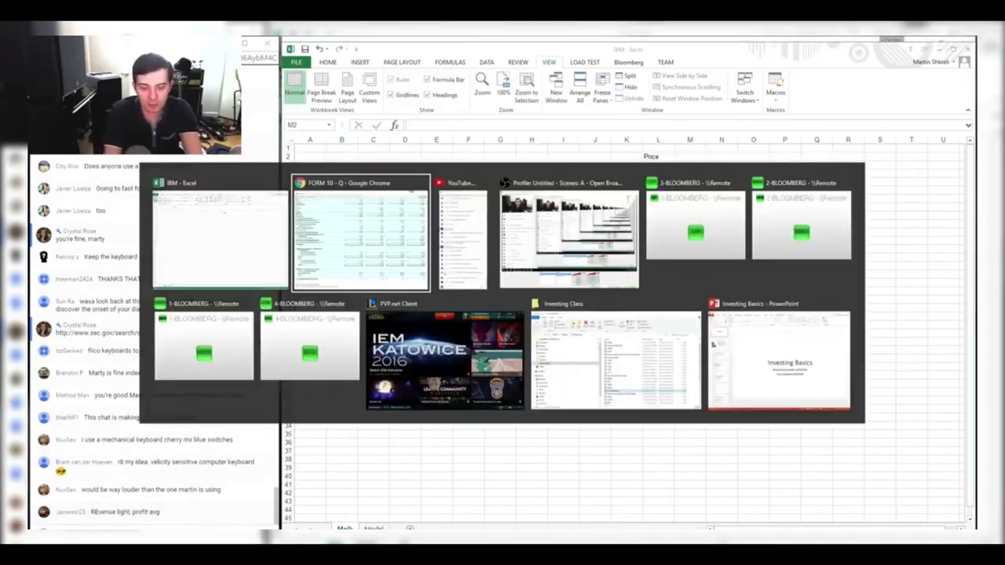
pyautogui.write('IBM US Equity')
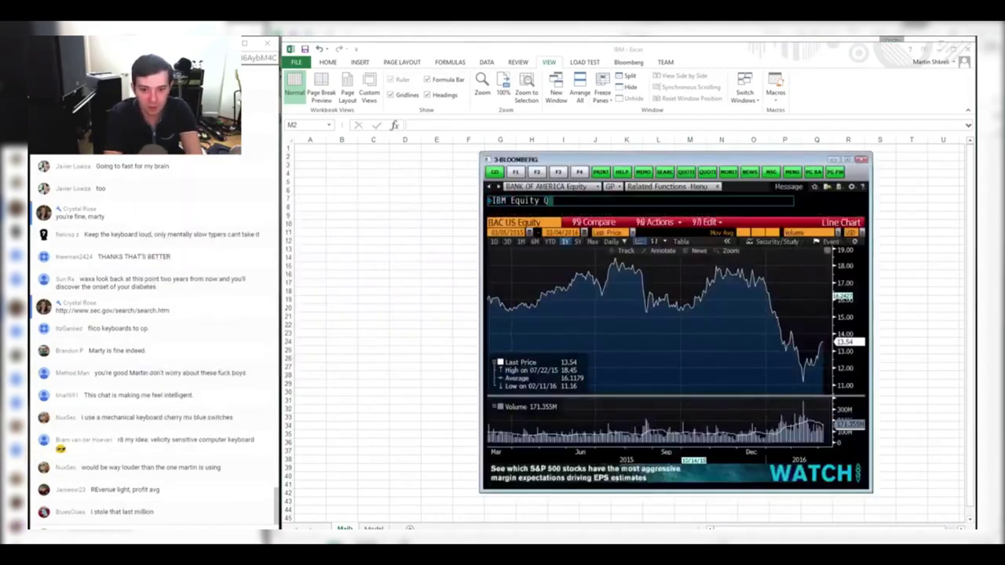
pyautogui.press('Return')
pyautogui.hotkey('alt', 'Tab')
pyautogui.write('137.8')
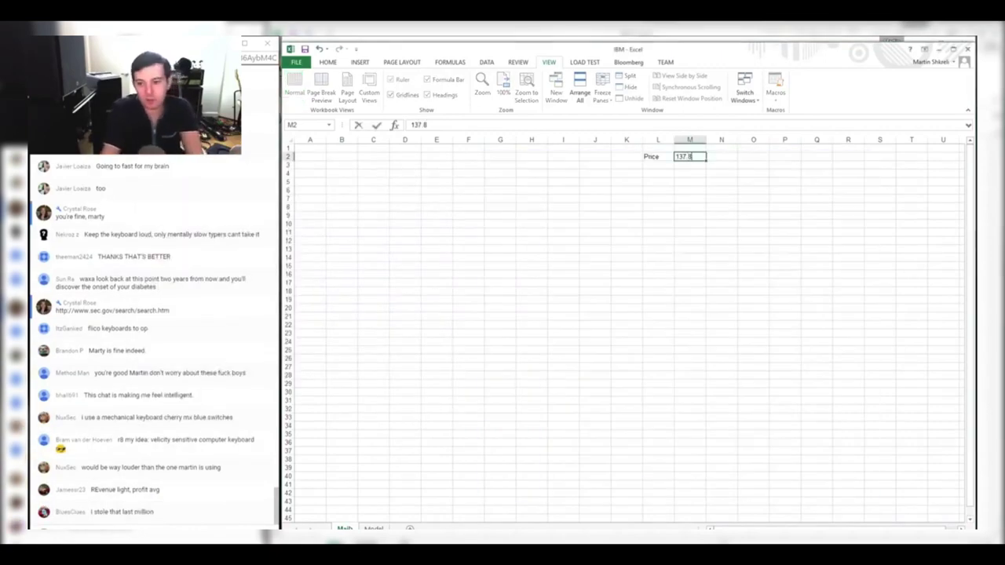
pyautogui.press('Left')
pyautogui.press('Right')
# Enter the label Shares in cell L3 and find the 2015 shares issued and treasury shares in the 10-Q balance sheet
pyautogui.click(657, 164)
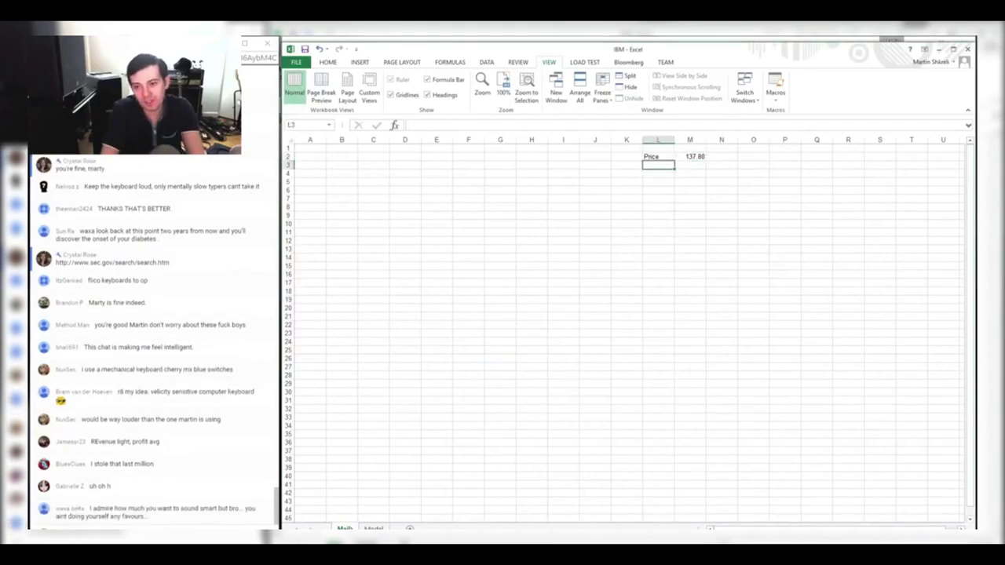
pyautogui.write('Shares')
pyautogui.hotkey('alt', 'Tab')
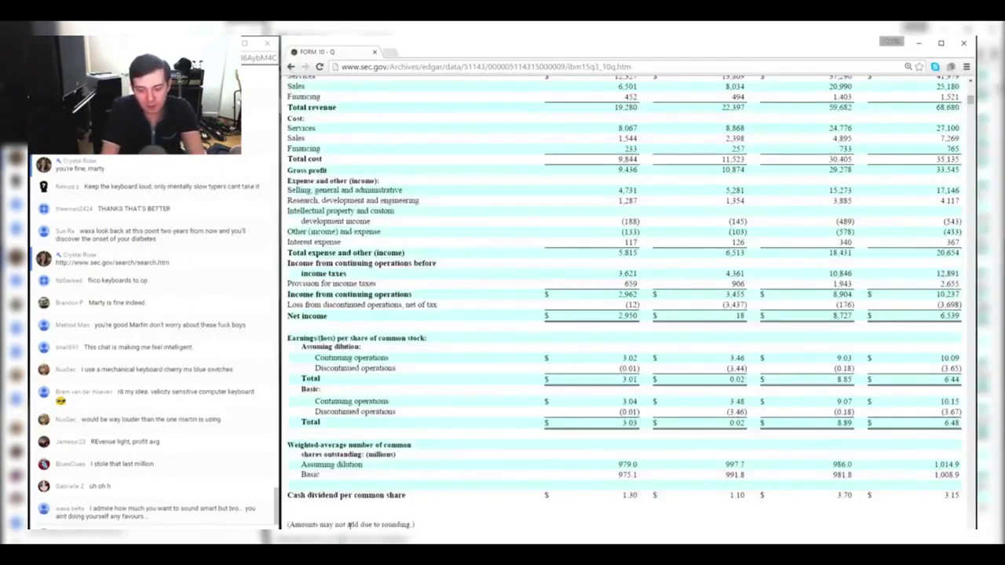
pyautogui.scroll(-12, 349, 524)
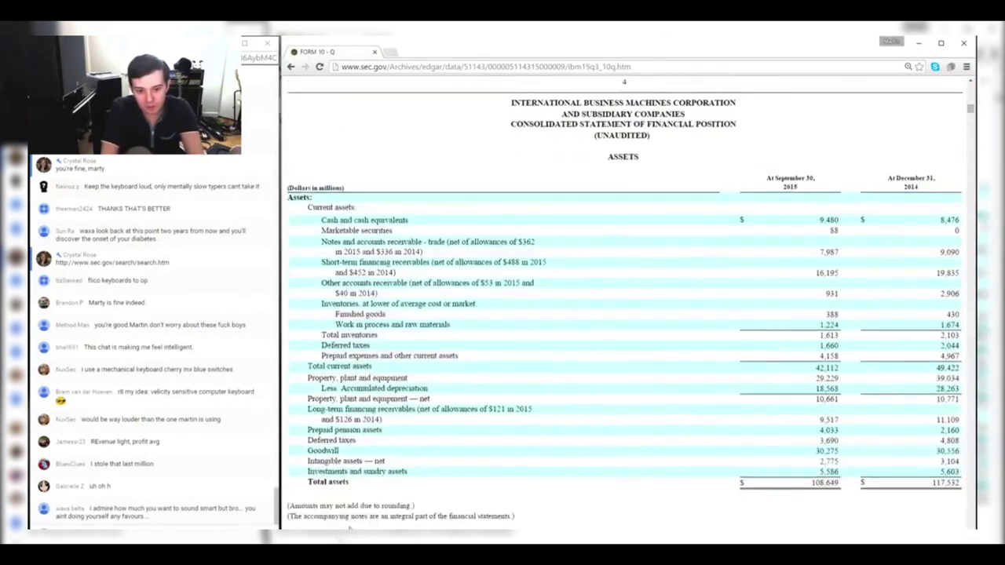
pyautogui.scroll(-6, 349, 528)
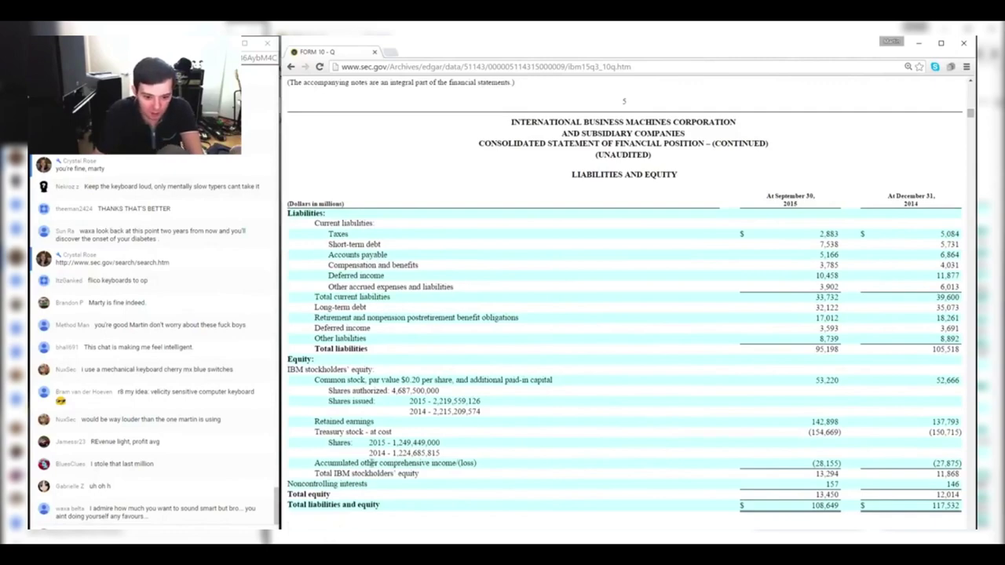
pyautogui.moveTo(408, 404); pyautogui.dragTo(498, 405)
pyautogui.moveTo(373, 444); pyautogui.dragTo(446, 448)
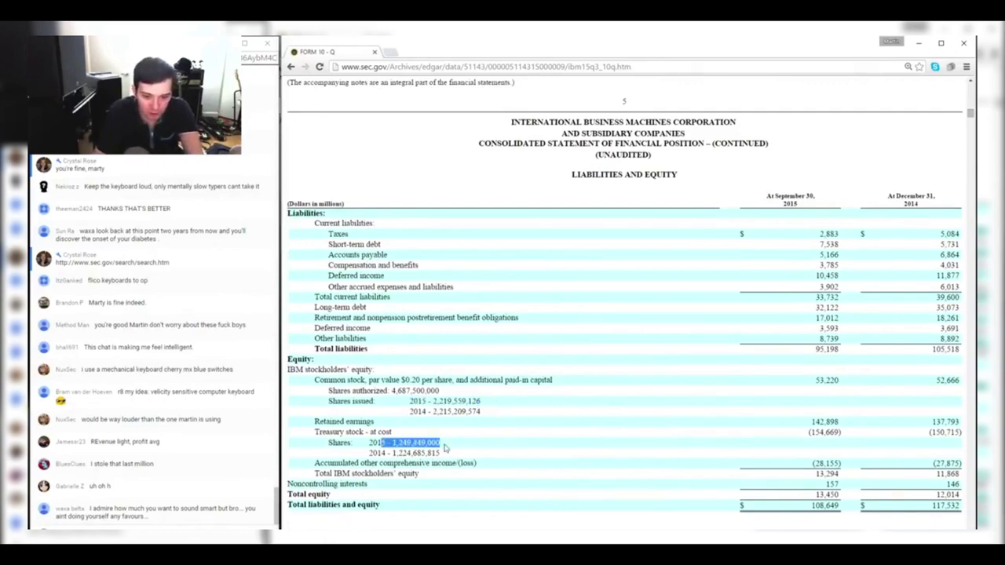
# Compute the share count in M3 as 2219.559-1249.449, using the 2015 issued and treasury shares from the 10-Q
pyautogui.hotkey('alt', 'Tab')
pyautogui.hotkey('alt', 'Tab')
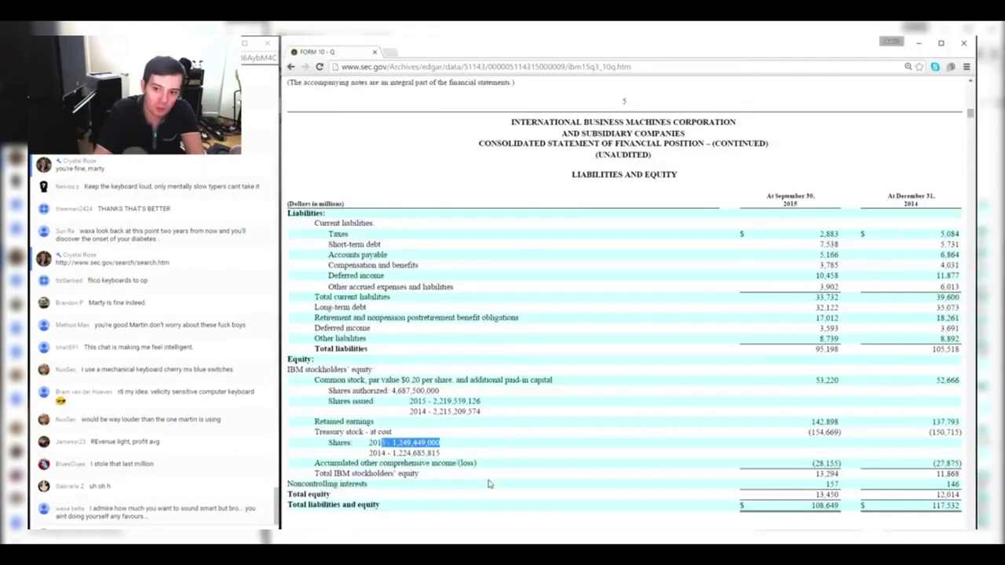
pyautogui.hotkey('alt', 'Tab')
pyautogui.hotkey('alt', 'Tab')
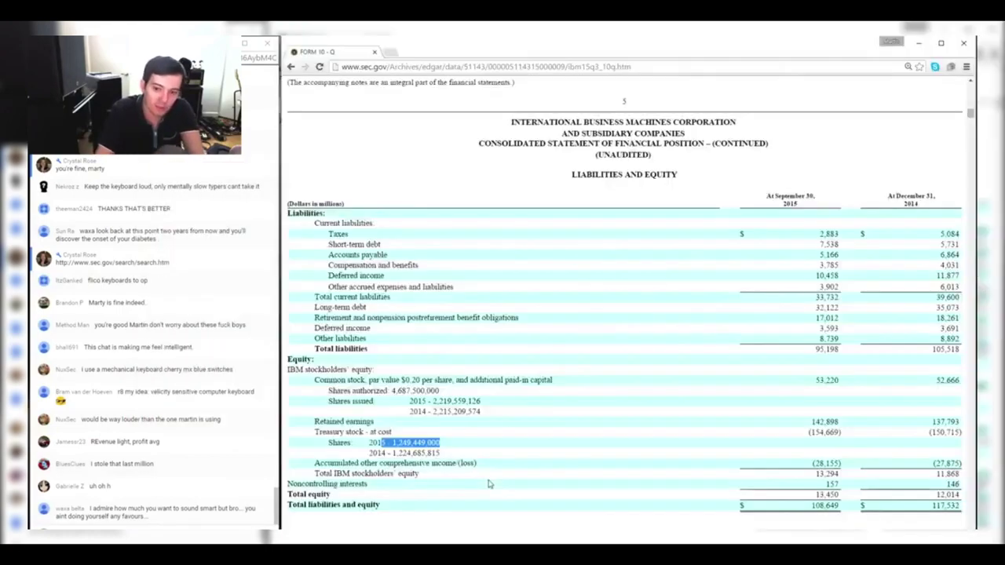
pyautogui.hotkey('alt', 'Tab')
pyautogui.write('449')
pyautogui.hotkey('alt', 'Tab')
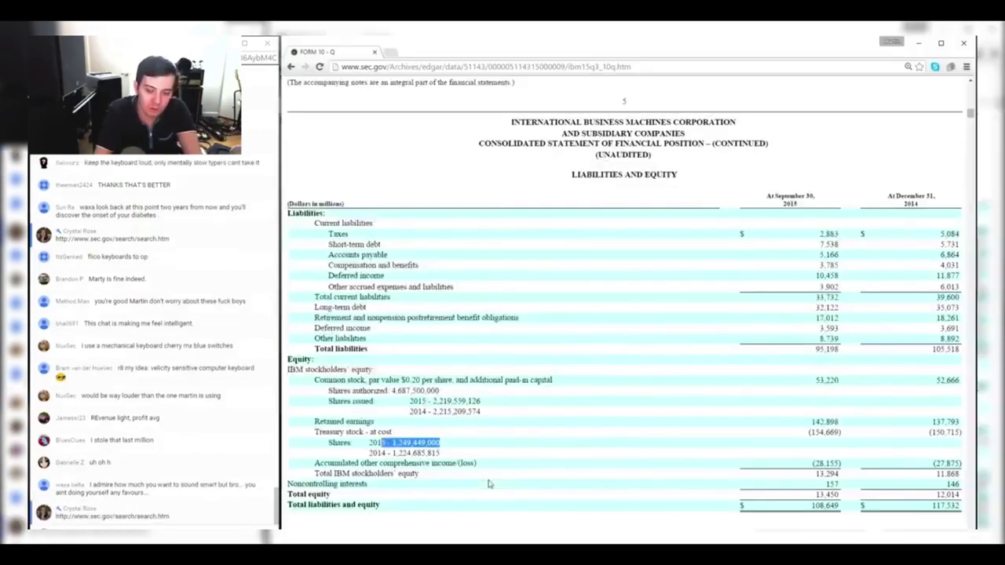
pyautogui.hotkey('alt', 'Tab')
pyautogui.write('000')
pyautogui.hotkey('alt', 'Tab')
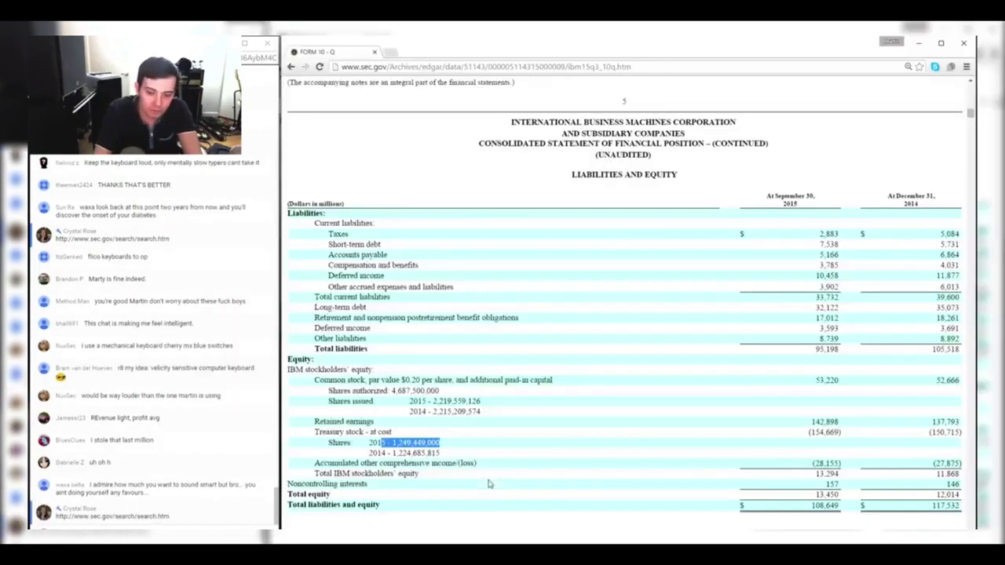
pyautogui.hotkey('alt', 'Tab')
pyautogui.press('Tab')
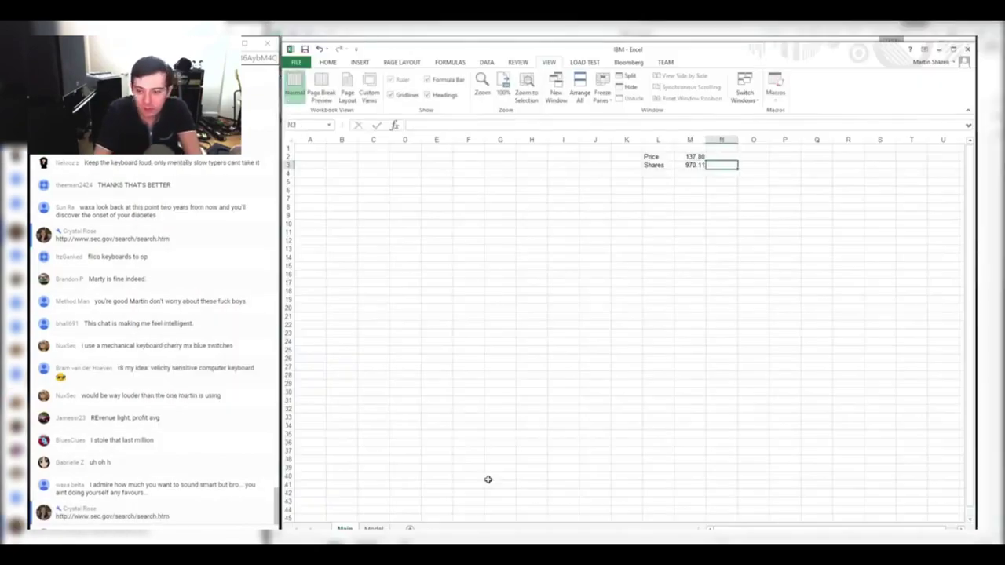
# Enter the period label Q315 in N3 beside Shares and copy it to N5 and N6
pyautogui.hotkey('alt', 'Tab')
pyautogui.hotkey('alt', 'Tab')
pyautogui.write('Q315')
pyautogui.press('Return')
pyautogui.press('Up')
pyautogui.press('Right')
pyautogui.hotkey('ctrl', 'c')
pyautogui.press('Down')
pyautogui.press('Down')
pyautogui.hotkey('ctrl', 'v')
pyautogui.press('Down')
pyautogui.hotkey('ctrl', 'v')
# Center the Q315 labels in cells N3 to N6
pyautogui.hotkey('shift', 'Up')
pyautogui.hotkey('shift', 'Up')
pyautogui.hotkey('shift', 'Up')
pyautogui.click(335, 63)
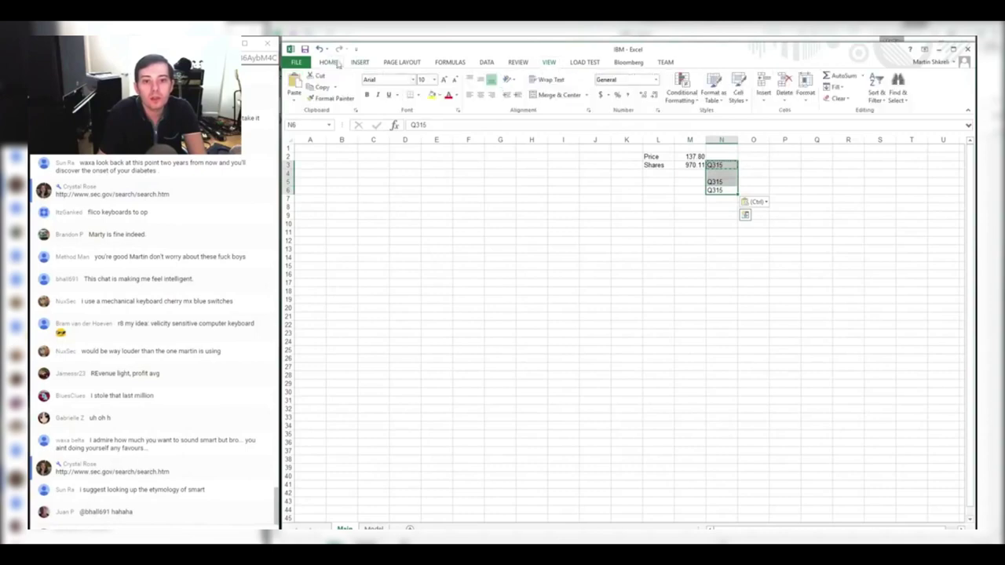
pyautogui.click(492, 95)
pyautogui.click(680, 222)
# Format the share count in M3 as a number with 0 decimal places
pyautogui.press('Up')
pyautogui.press('Up')
pyautogui.press('Up')
pyautogui.press('Up')
pyautogui.press('Up')
pyautogui.press('Up')
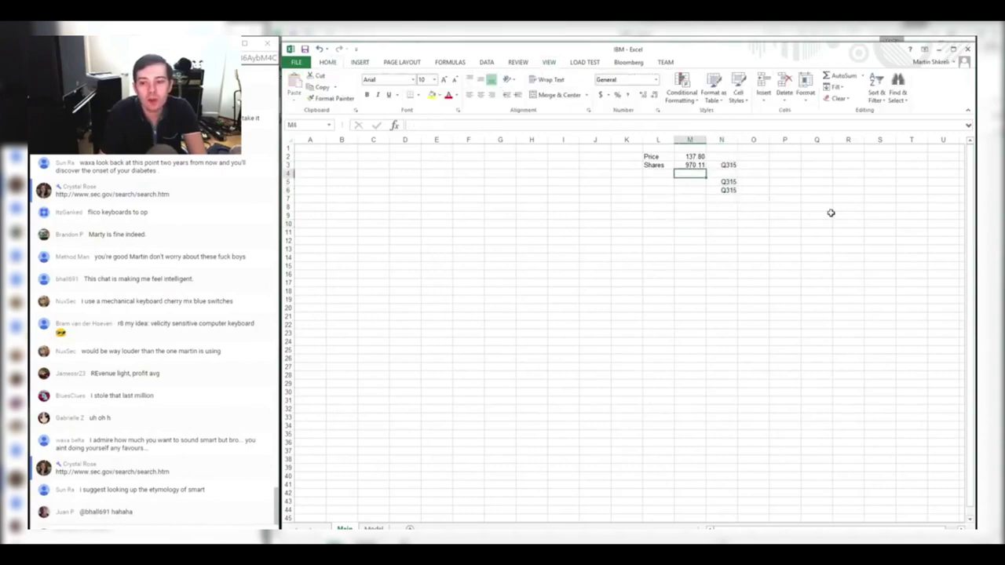
pyautogui.press('Up')
pyautogui.hotkey('ctrl', '1')
pyautogui.press('Down')
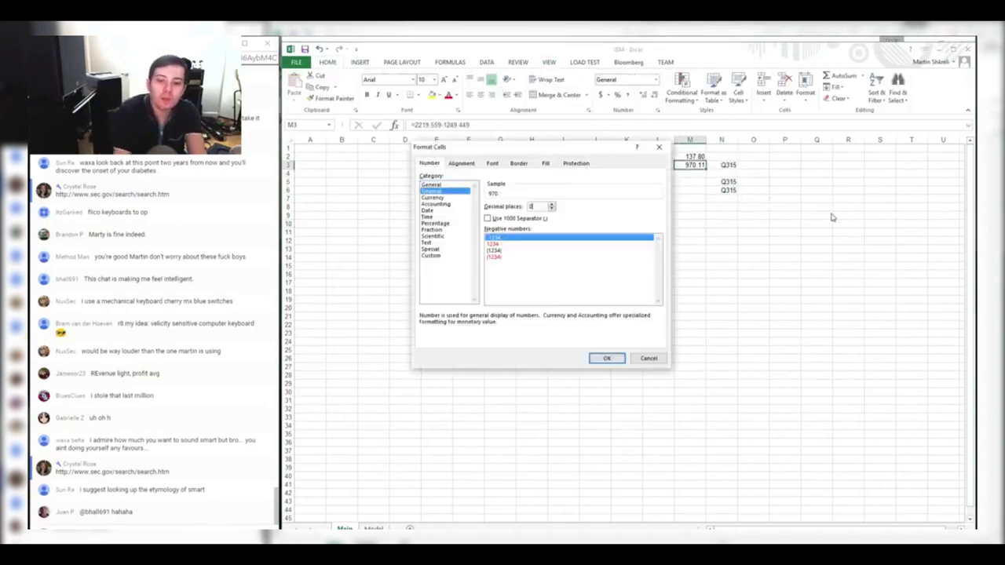
pyautogui.press('Tab')
pyautogui.write('0')
pyautogui.press('Return')
# Add the label MC in L4 and calculate market cap in M4 as shares times price, M3*M2
pyautogui.press('Down')
pyautogui.press('Left')
pyautogui.write('=')
pyautogui.press('Tab')
pyautogui.press('Up')
pyautogui.press('Down')
pyautogui.write('=')
pyautogui.press('Up')
pyautogui.write('*')
pyautogui.press('Up')
pyautogui.press('Up')
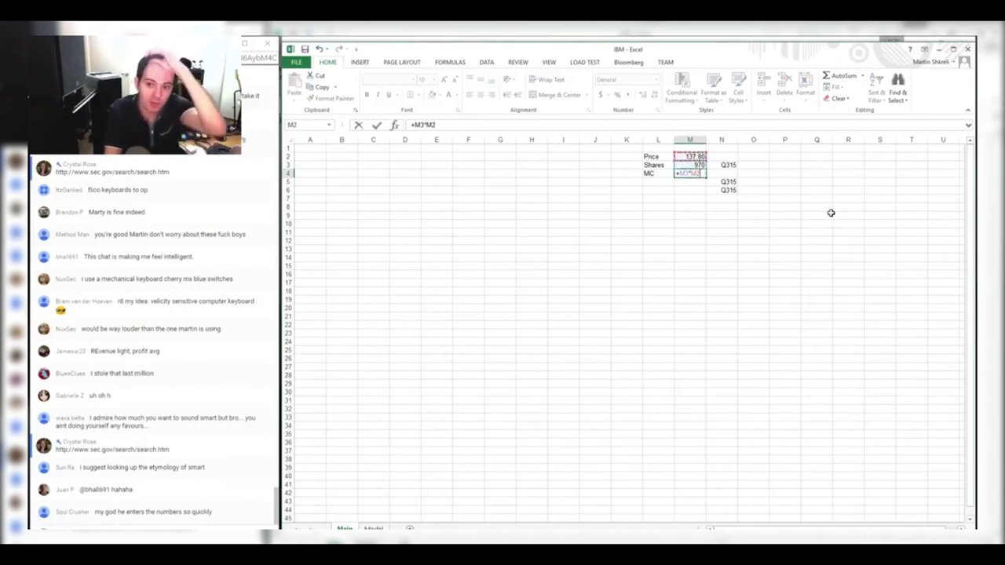
pyautogui.hotkey('ctrl', 'Return')
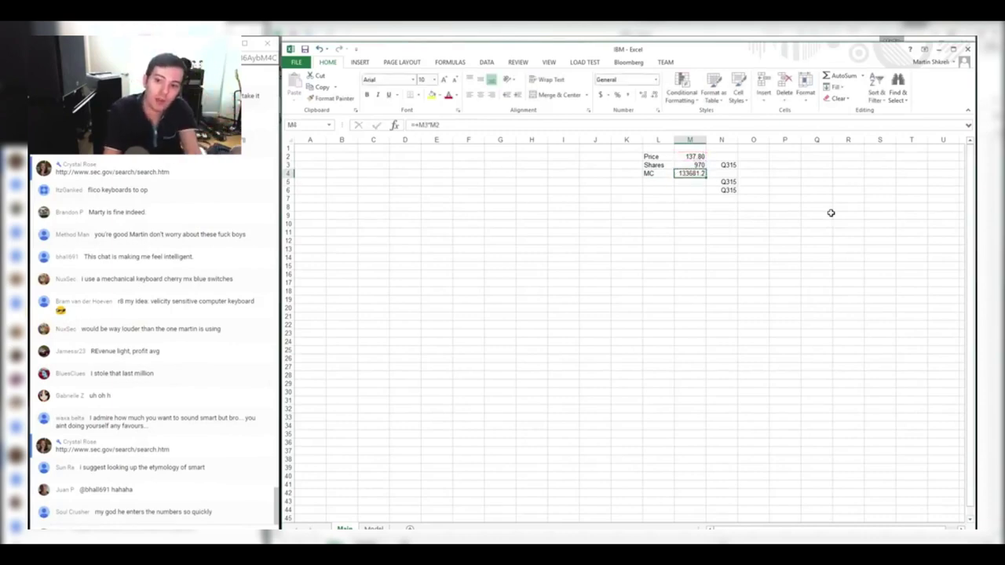
# Format the market cap in M4 as a number with 0 decimal places and a thousands separator
pyautogui.hotkey('ctrl', '1')
pyautogui.press('Down')
pyautogui.press('Tab')
pyautogui.write('0')
pyautogui.hotkey('alt', 'u')
pyautogui.press('Return')
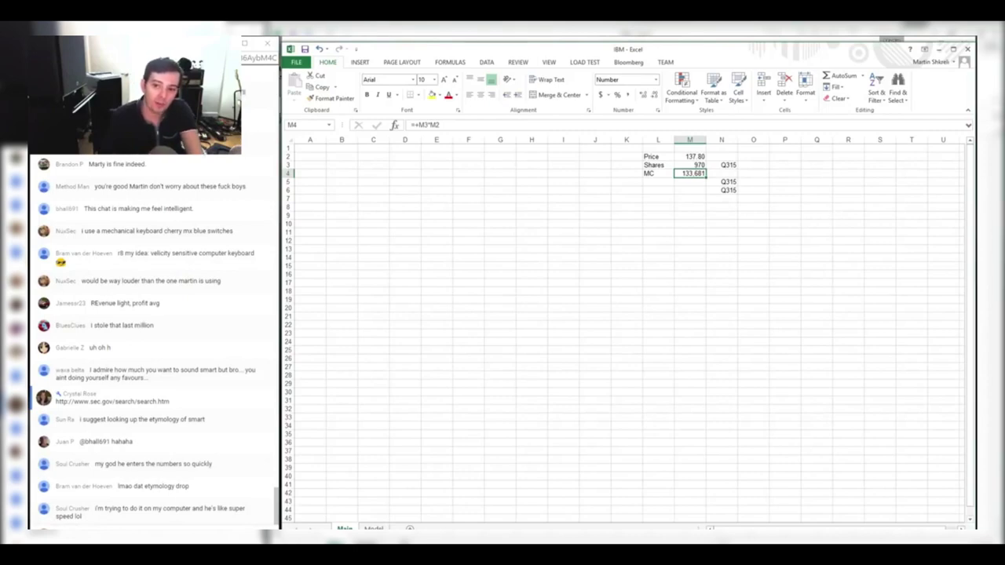
# Enter the labels Cash, Debt and EV in cells L5 to L7
pyautogui.doubleClick(769, 43)
pyautogui.click(664, 178)
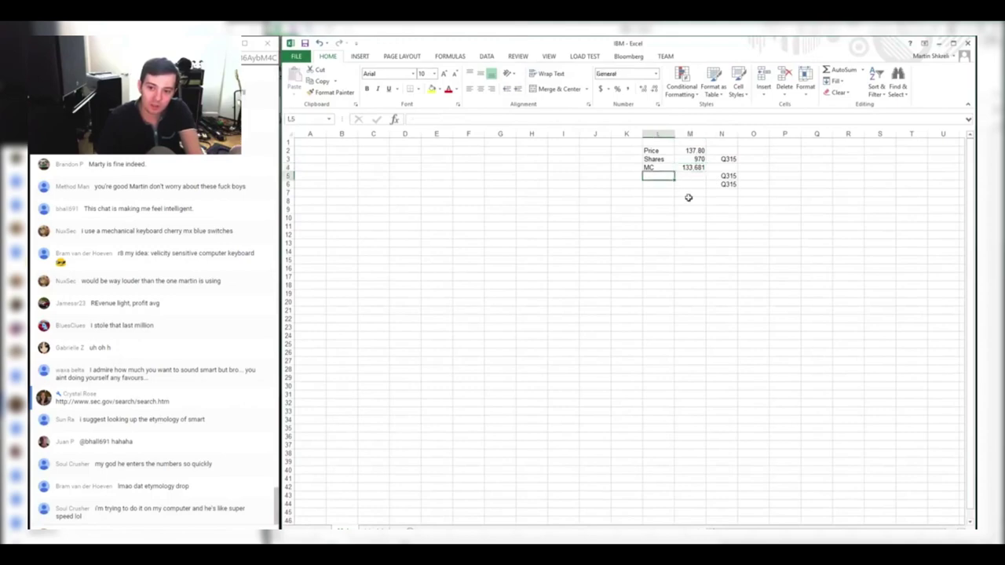
pyautogui.write('Cash')
pyautogui.press('Return')
pyautogui.write('Debt')
pyautogui.press('Return')
pyautogui.write('EV')
# Find the September 2015 cash and marketable securities in the 10-Q and enter 9480+88 as the cash formula in M5
pyautogui.press('Up')
pyautogui.press('Up')
pyautogui.press('Right')
pyautogui.hotkey('alt', 'Tab')
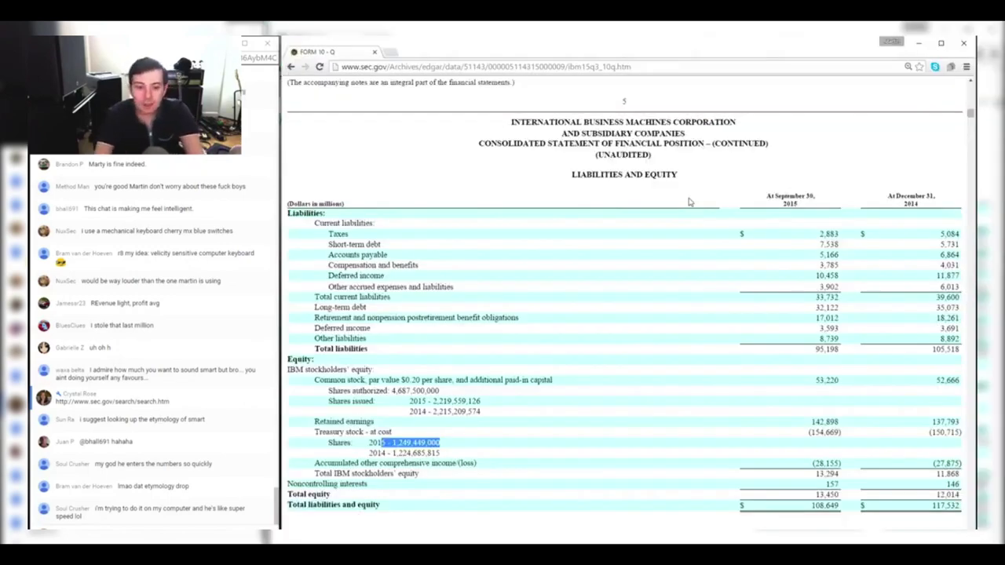
pyautogui.scroll(5, 688, 202)
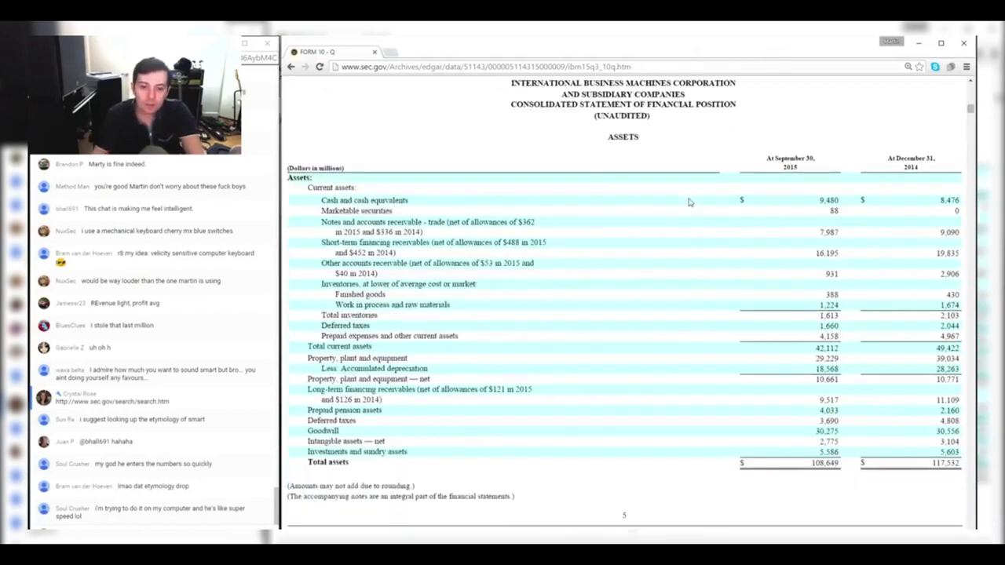
pyautogui.moveTo(818, 201); pyautogui.dragTo(855, 217)
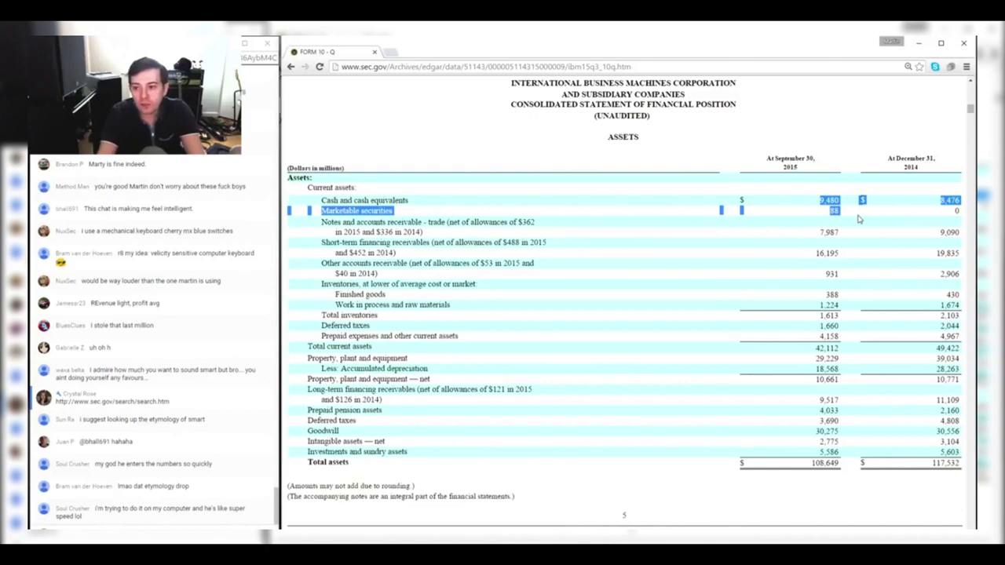
pyautogui.hotkey('alt', 'Tab')
pyautogui.hotkey('alt', 'Tab')
pyautogui.hotkey('alt', 'Tab')
pyautogui.write('=9480+88')
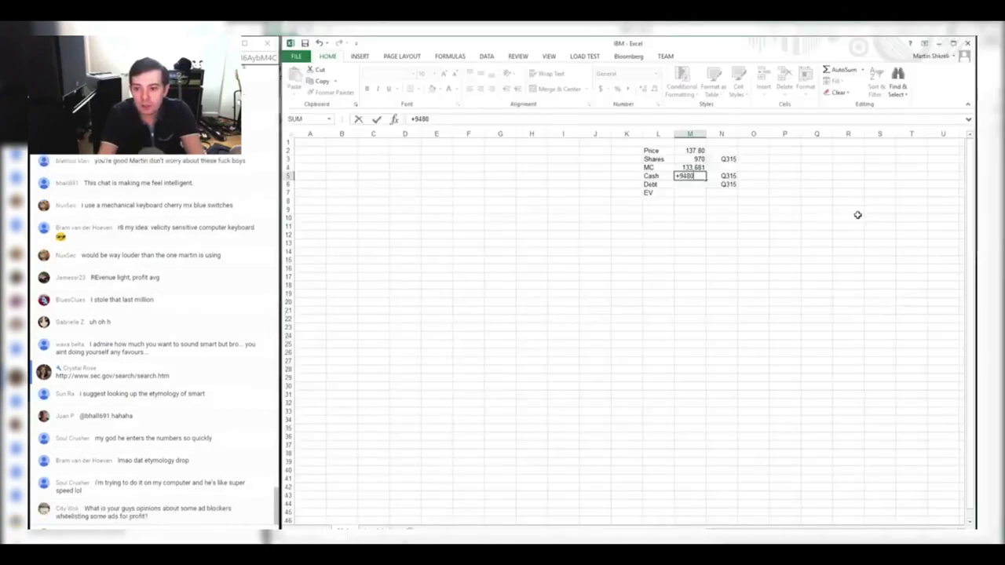
# Examine the 10-Q's financing receivables and its investments and sundry assets for other items that could count as cash
pyautogui.hotkey('alt', 'Tab')
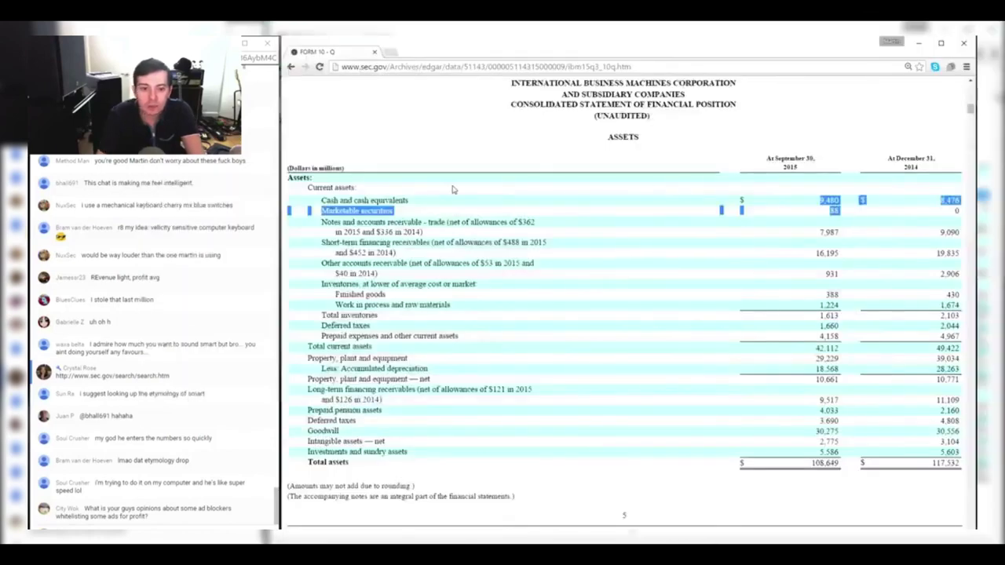
pyautogui.moveTo(410, 222); pyautogui.dragTo(424, 234)
pyautogui.moveTo(324, 242); pyautogui.dragTo(850, 254)
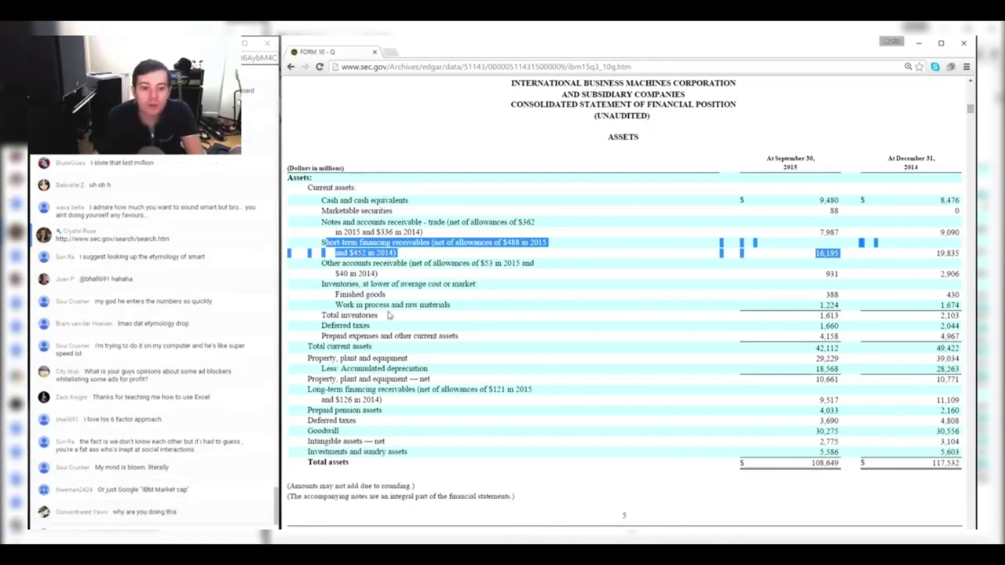
pyautogui.moveTo(321, 391); pyautogui.dragTo(345, 453)
pyautogui.click(347, 454)
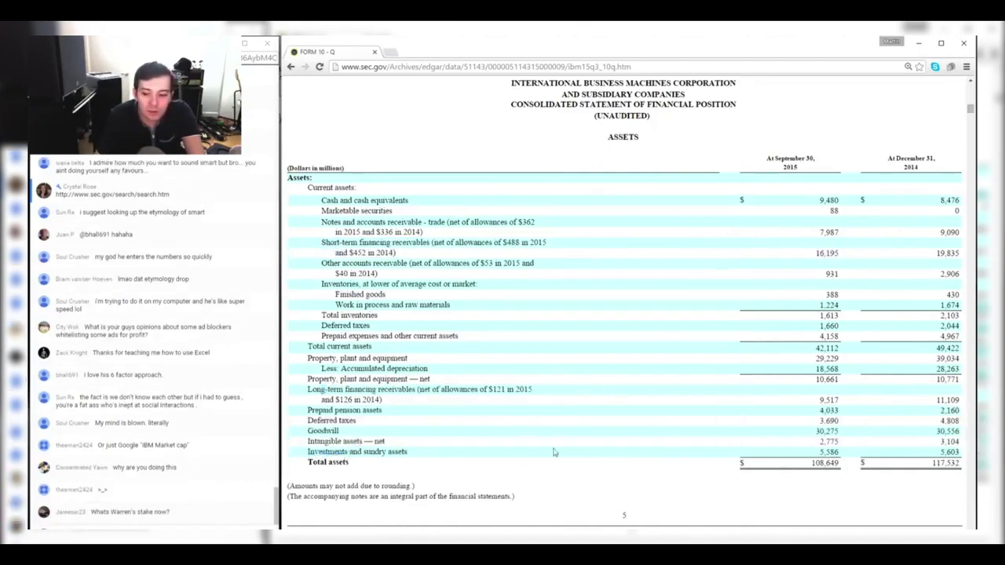
pyautogui.moveTo(845, 457); pyautogui.dragTo(304, 453)
pyautogui.click(826, 445)
pyautogui.moveTo(840, 458); pyautogui.dragTo(305, 453)
pyautogui.click(854, 466)
pyautogui.hotkey('alt', 'Tab')
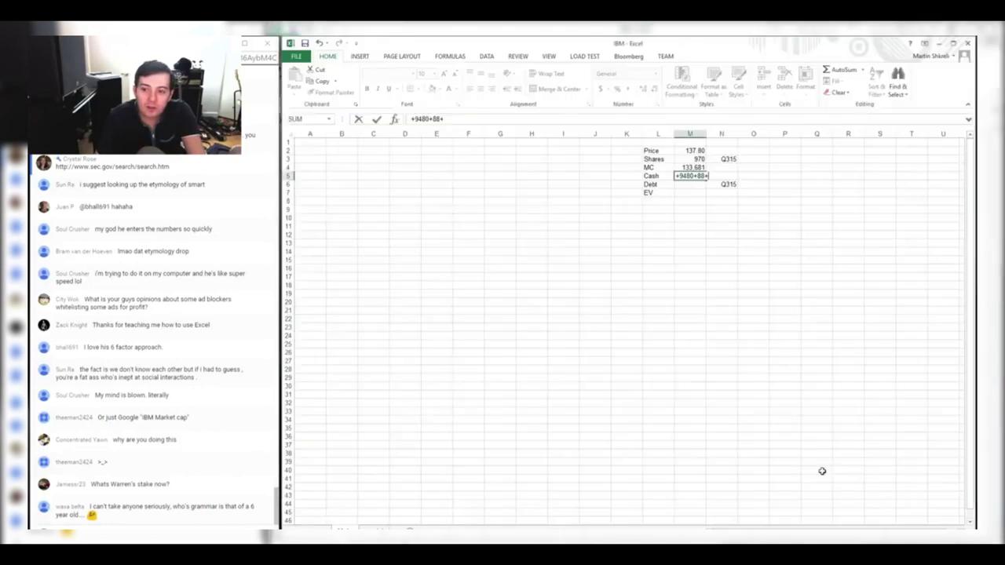
# Commit the cash formula and format M5 to M7 as numbers without decimals and with a thousands separator
pyautogui.press('Return')
pyautogui.press('Return')
pyautogui.moveTo(689, 176); pyautogui.dragTo(690, 192)
pyautogui.hotkey('ctrl', '1')
pyautogui.press('Down')
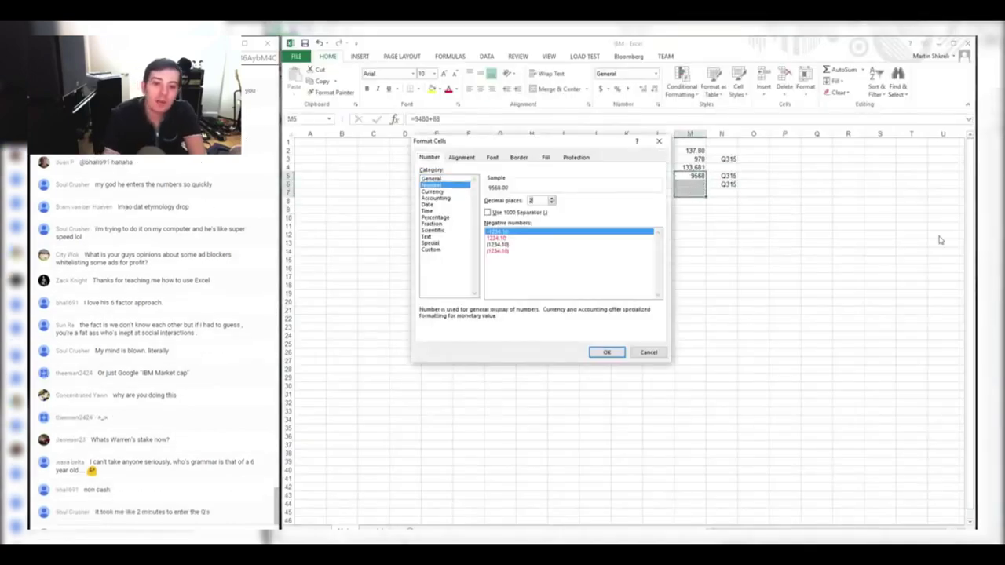
pyautogui.press('Return')
# Enter debt in M6 as 32122+7538, taking long-term and short-term debt from the 10-Q liabilities
pyautogui.press('Up')
pyautogui.press('Down')
pyautogui.press('Down')
pyautogui.press('Down')
pyautogui.hotkey('alt', 'Tab')
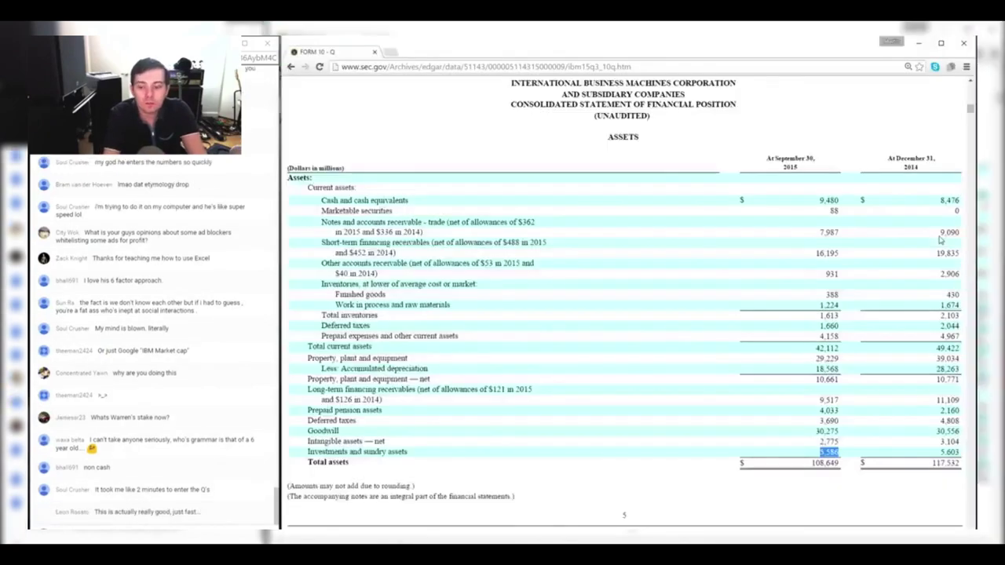
pyautogui.scroll(-5, 940, 240)
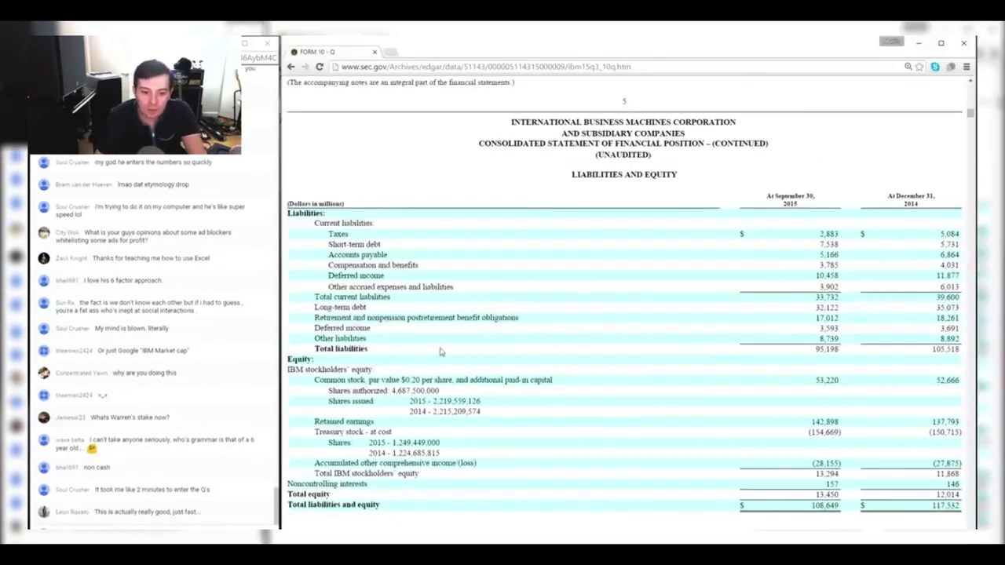
pyautogui.moveTo(329, 308); pyautogui.dragTo(861, 310)
pyautogui.hotkey('alt', 'Tab')
pyautogui.hotkey('alt', 'Tab')
pyautogui.hotkey('alt', 'Tab')
pyautogui.write('+3212')
pyautogui.hotkey('alt', 'Tab')
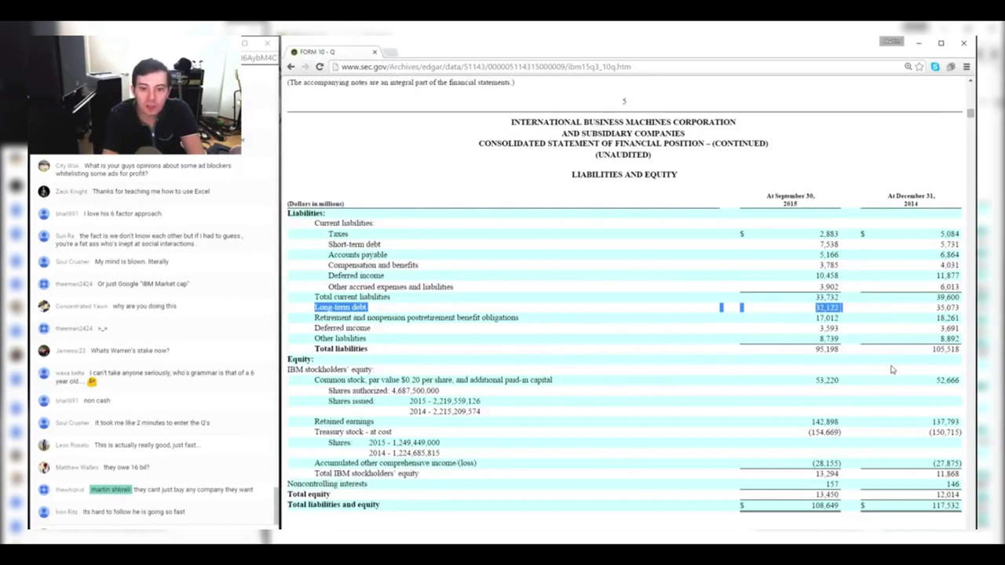
pyautogui.hotkey('alt', 'Tab')
pyautogui.write('2+')
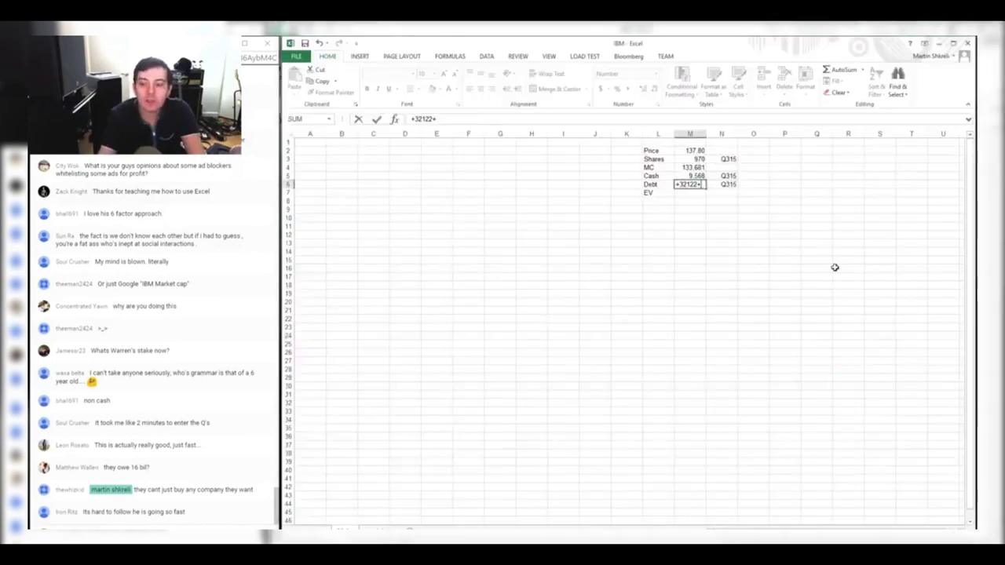
pyautogui.write('7438')
pyautogui.hotkey('alt', 'Tab')
pyautogui.hotkey('alt', 'Tab')
pyautogui.press('Return')
# Calculate enterprise value in M7 as market cap minus cash plus debt, M4-M5+M6
pyautogui.write('+')
pyautogui.press('Up')
pyautogui.press('Up')
pyautogui.press('Up')
pyautogui.write('-')
pyautogui.press('Up')
pyautogui.press('Up')
pyautogui.write('+')
pyautogui.press('Up')
pyautogui.hotkey('ctrl', 'Return')
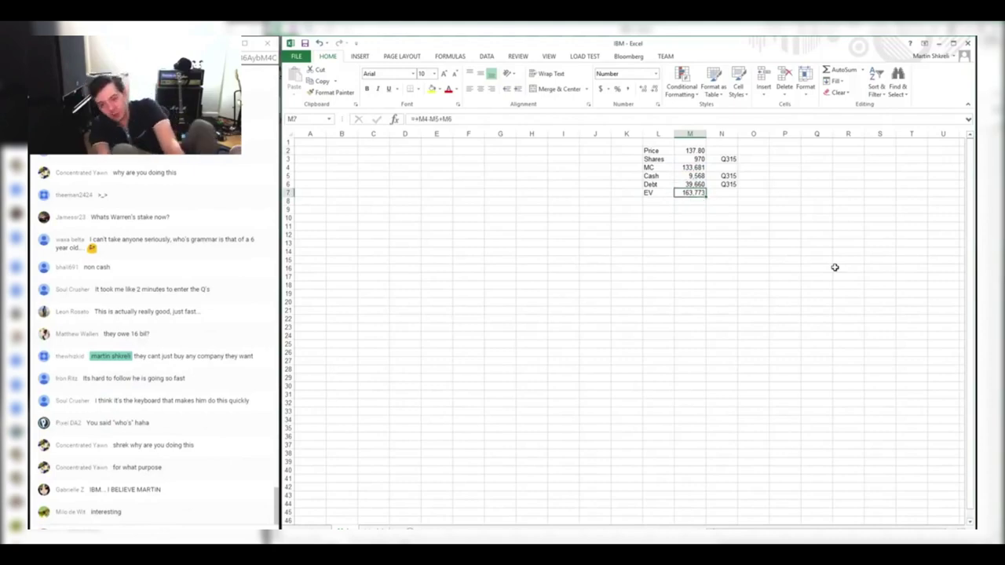
pyautogui.press('Up')
pyautogui.press('Up')
pyautogui.press('Up')
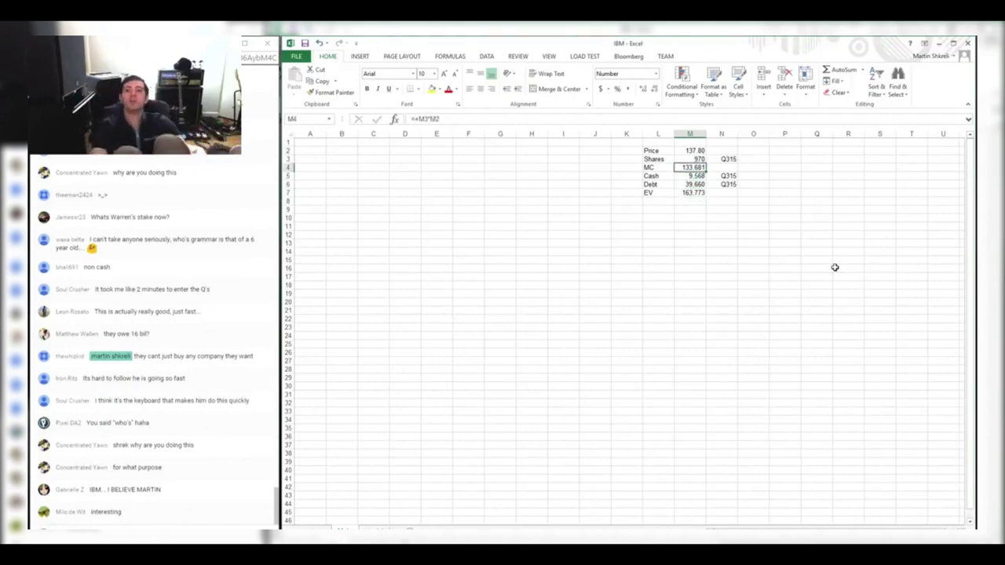
pyautogui.keyDown('ctrl'); pyautogui.scroll(5, 832, 267); pyautogui.keyUp('ctrl')
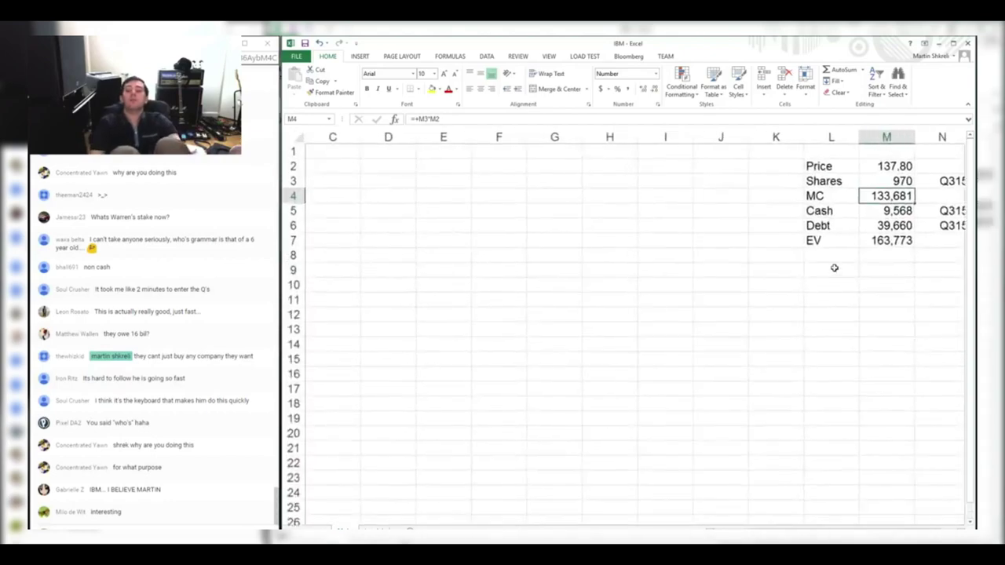
pyautogui.keyDown('ctrl'); pyautogui.scroll(-4, 834, 268); pyautogui.keyUp('ctrl')
pyautogui.moveTo(872, 281); pyautogui.dragTo(923, 198)
pyautogui.keyDown('ctrl'); pyautogui.scroll(-1, 882, 217); pyautogui.keyUp('ctrl')
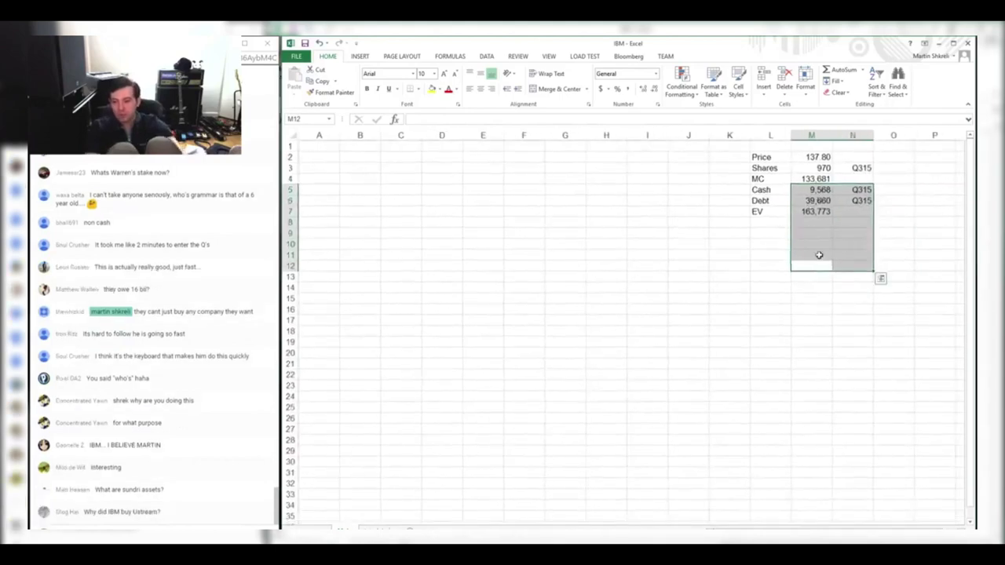
# Enter 10000 in M9 and format it as a whole number with a thousands separator
pyautogui.click(820, 234)
pyautogui.write('10000')
pyautogui.press('Return')
pyautogui.press('Up')
pyautogui.hotkey('ctrl', '1')
pyautogui.hotkey('alt', 'u')
pyautogui.press('Return')
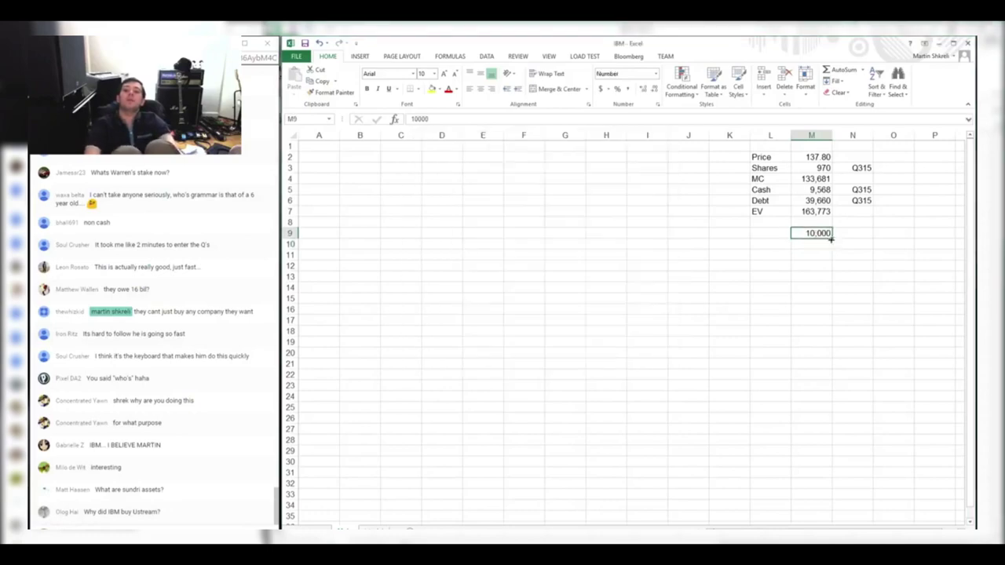
# Calculate the enterprise value multiple in M10 by dividing EV by the 10,000 figure, M7/M9
pyautogui.press('Down')
pyautogui.write('=')
pyautogui.press('Up')
pyautogui.press('Up')
pyautogui.press('Up')
pyautogui.write('/')
pyautogui.press('Up')
pyautogui.press('Return')
pyautogui.press('Up')
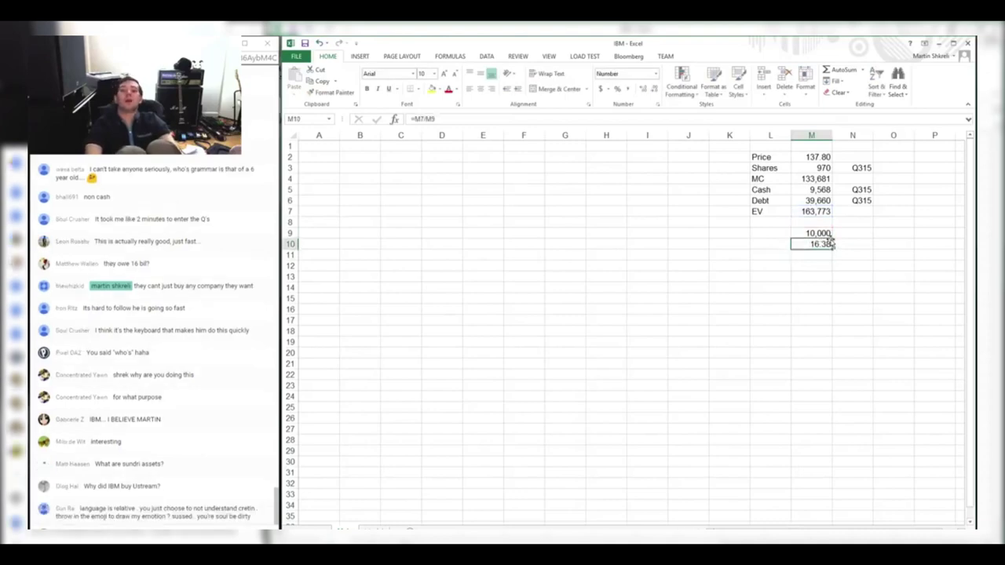
# Calculate the market cap multiple below the EV multiple by dividing M4 by the 10,000 figure
pyautogui.write('=')
pyautogui.press('Up')
pyautogui.press('Up')
pyautogui.press('Up')
pyautogui.press('Up')
pyautogui.press('Up')
pyautogui.press('Up')
pyautogui.write('/')
pyautogui.press('Up')
pyautogui.press('Return')
# Remove the trial multiples and the 10,000 figure from below the EV row on the Main sheet
pyautogui.press('Up')
pyautogui.press('Delete')
pyautogui.press('Up')
pyautogui.press('Up')
pyautogui.hotkey('ctrl', '-')
pyautogui.press('Return')
pyautogui.press('Up')
pyautogui.press('Up')
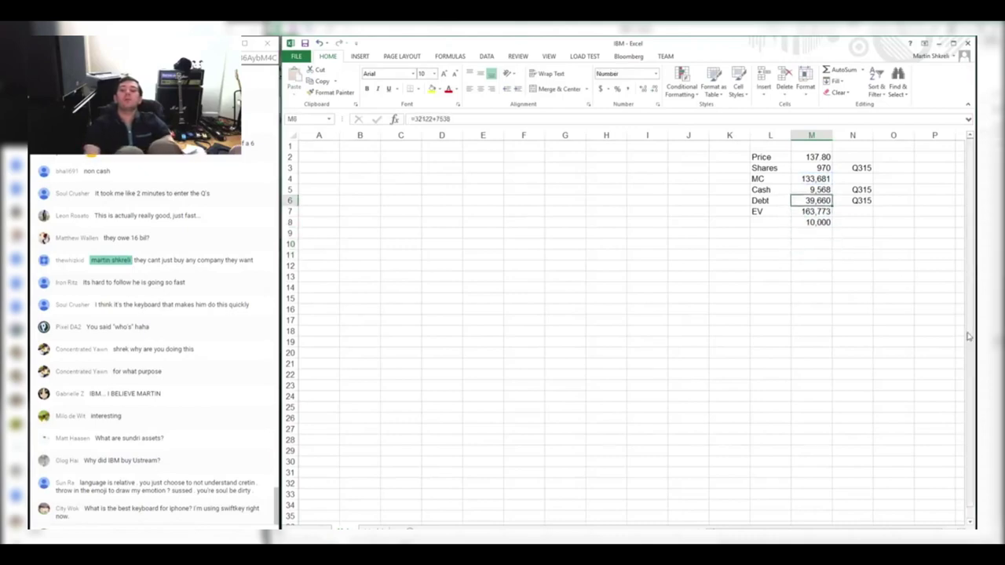
pyautogui.hotkey('shift', 'Up')
pyautogui.hotkey('shift', 'Left')
pyautogui.press('Down')
pyautogui.press('Down')
pyautogui.press('Delete')
# Calculate net cash in M9 as cash minus debt, M5-M6, review it against its source cells and clear it
pyautogui.press('Down')
pyautogui.write('=')
pyautogui.write('+')
pyautogui.press('Up')
pyautogui.press('Up')
pyautogui.press('Up')
pyautogui.press('Up')
pyautogui.press('Up')
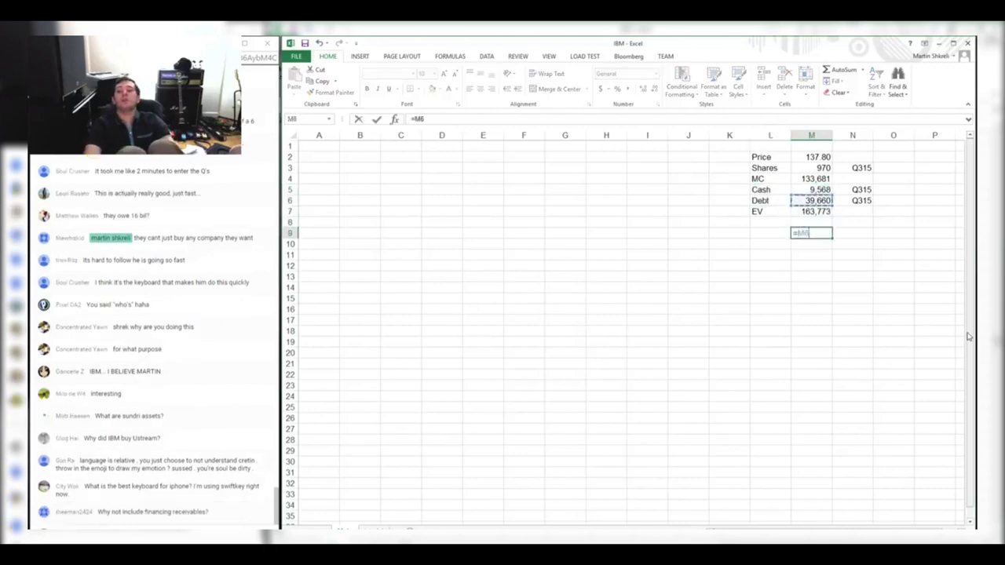
pyautogui.press('Return')
pyautogui.press('Up')
pyautogui.press('Up')
pyautogui.press('Up')
pyautogui.press('Up')
pyautogui.press('Up')
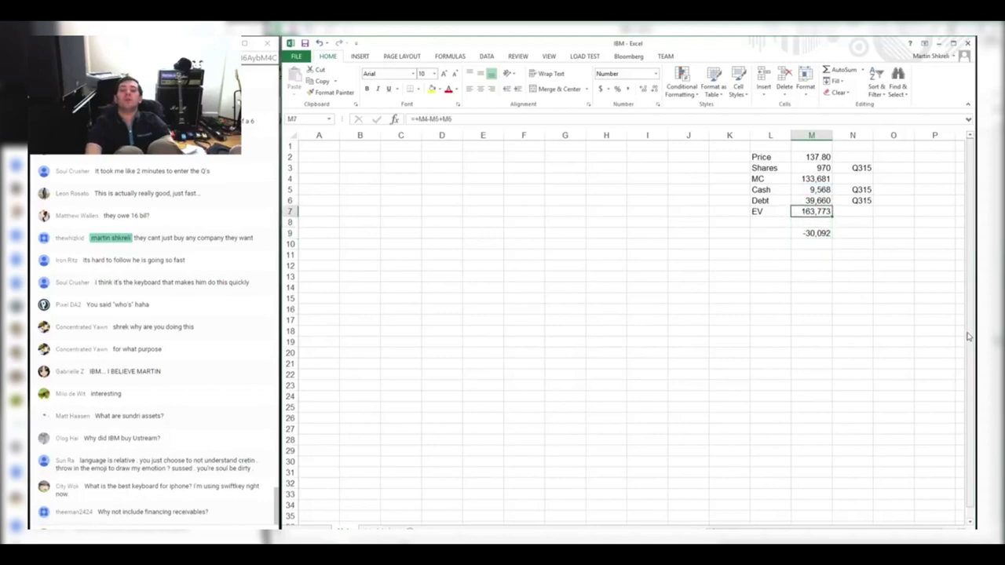
pyautogui.press('Down')
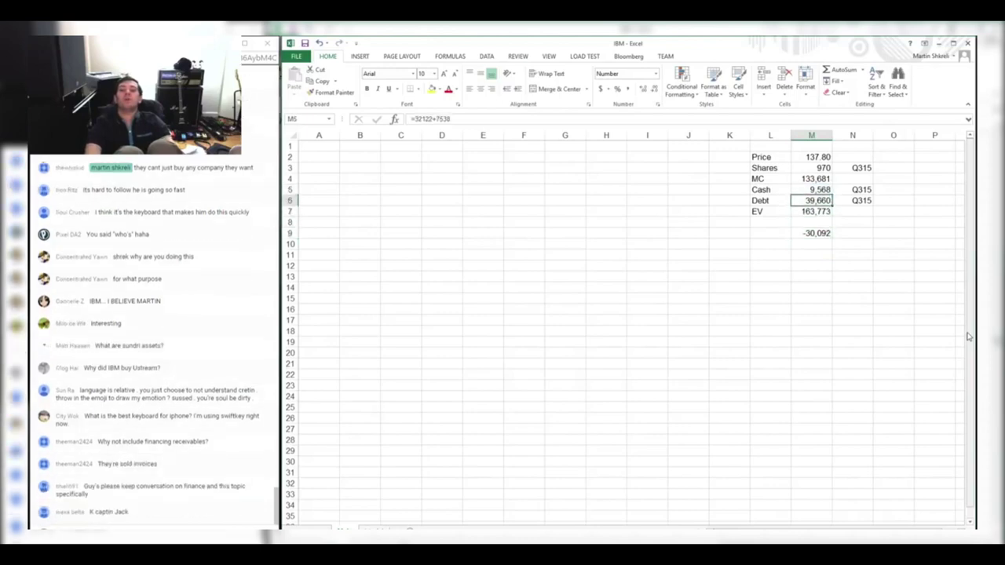
pyautogui.press('Down')
pyautogui.press('Down')
pyautogui.press('Down')
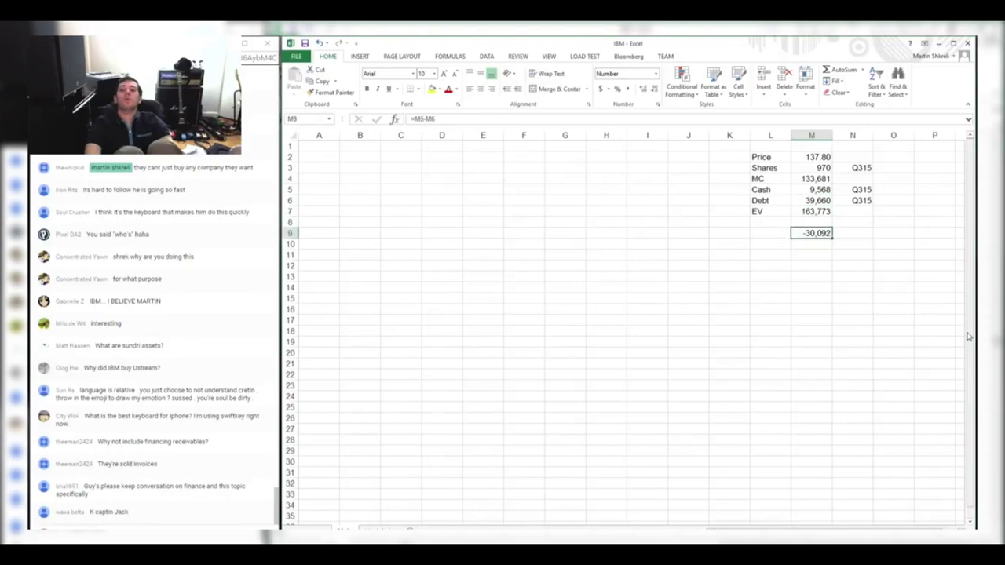
pyautogui.press('Delete')
# Review the market cap formula and the cash, debt and EV cells on the Main sheet
pyautogui.press('Up')
pyautogui.press('Up')
pyautogui.press('Up')
pyautogui.press('Up')
pyautogui.press('Left')
pyautogui.press('Up')
pyautogui.press('Right')
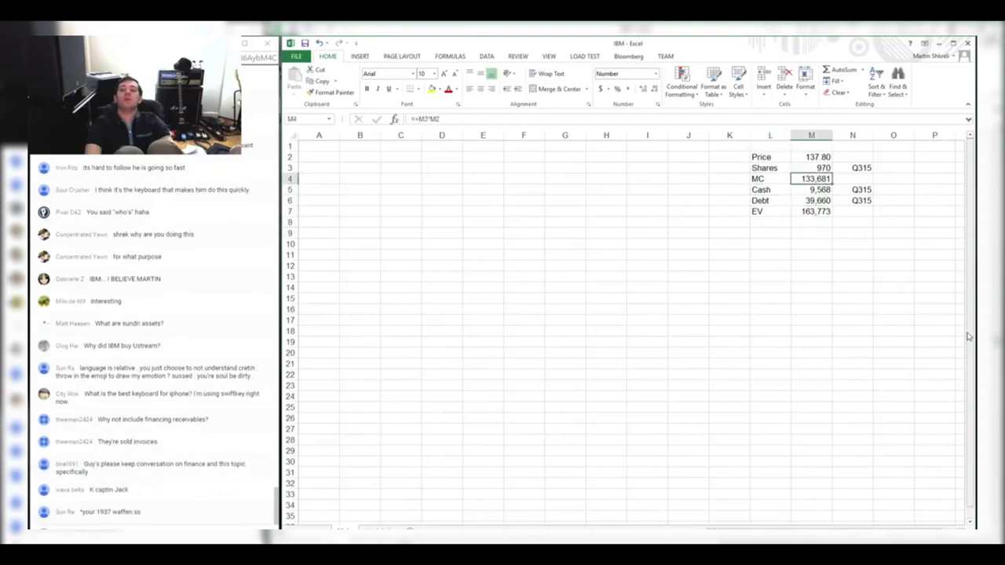
pyautogui.press('Down')
pyautogui.press('Down')
pyautogui.press('Down')
pyautogui.hotkey('ctrl', 'Home')
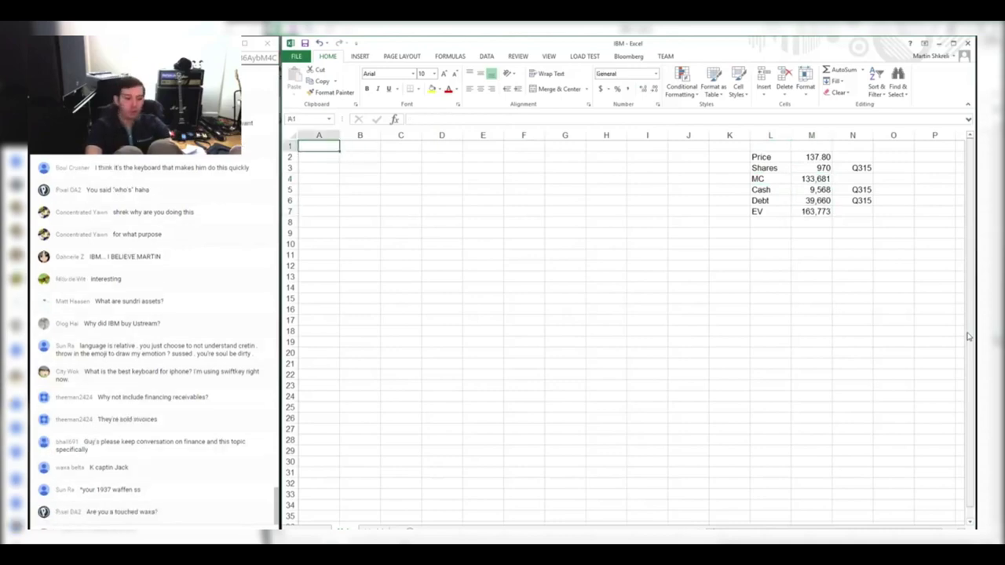
# On the income statement sheet, label row 24 as Shares and row 23 as EPS in column B
pyautogui.hotkey('ctrl', 'pagedown')
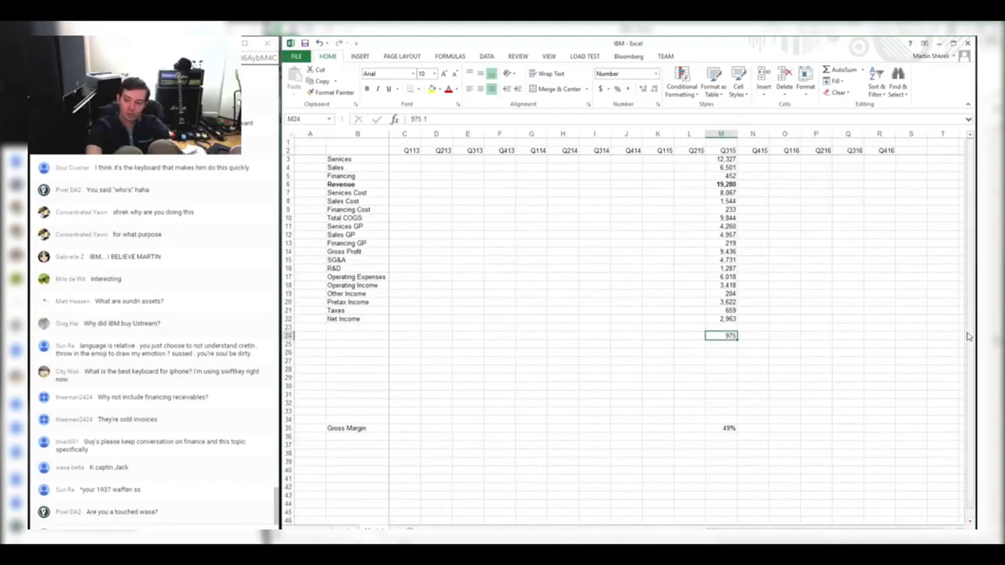
pyautogui.press('Left')
pyautogui.press('Left')
pyautogui.press('Left')
pyautogui.press('Left')
pyautogui.press('Left')
pyautogui.press('Left')
pyautogui.press('Left')
pyautogui.press('Left')
pyautogui.press('Left')
pyautogui.press('Left')
pyautogui.press('Left')
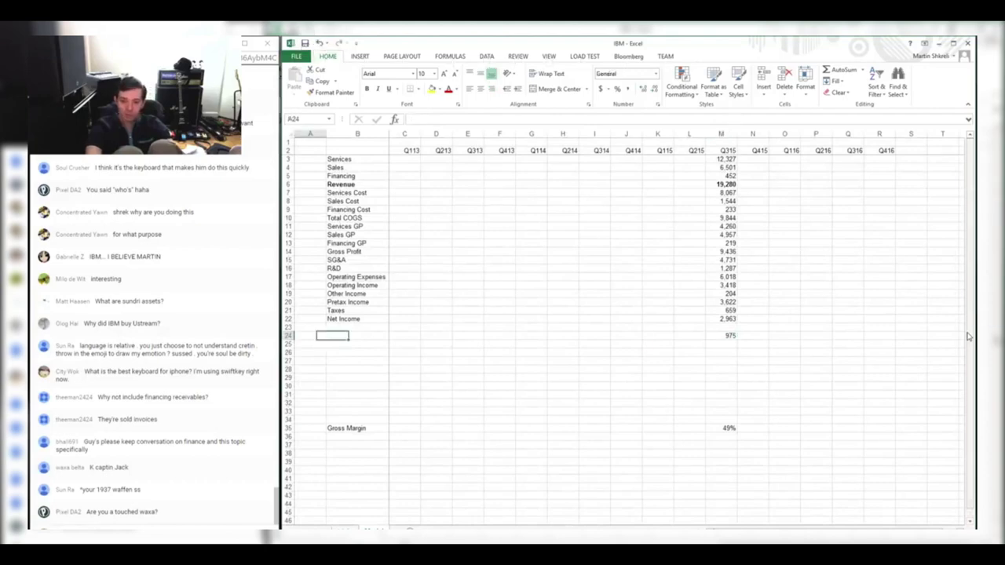
pyautogui.write('Shares')
pyautogui.press('Up')
pyautogui.write('EPS')
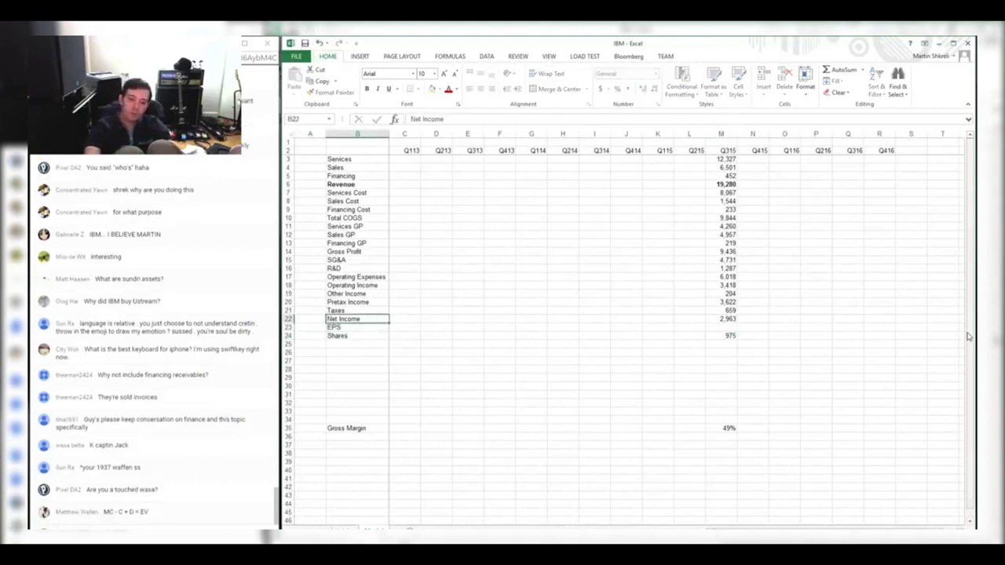
# Calculate Q315 EPS in M23 as net income divided by shares, M22/M24, and format it with two decimals
pyautogui.press('Right')
pyautogui.press('Right')
pyautogui.press('Right')
pyautogui.press('Right')
pyautogui.press('Right')
pyautogui.press('Right')
pyautogui.press('Right')
pyautogui.press('Right')
pyautogui.press('Right')
pyautogui.press('Right')
pyautogui.press('Right')
pyautogui.press('Up')
pyautogui.press('Down')
pyautogui.write('=M22/M24')
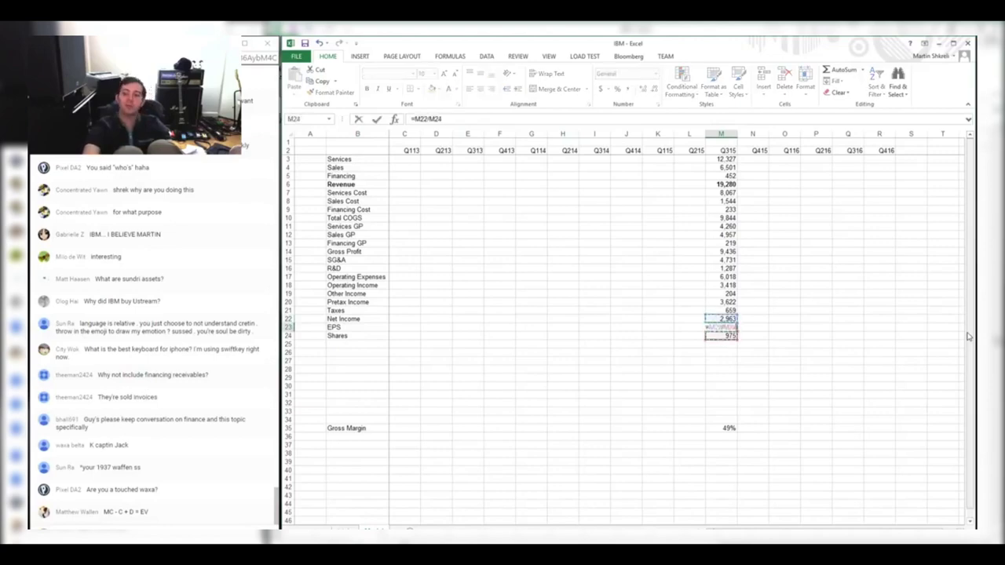
pyautogui.press('Return')
pyautogui.press('Up')
pyautogui.hotkey('ctrl', 'shift', '1')
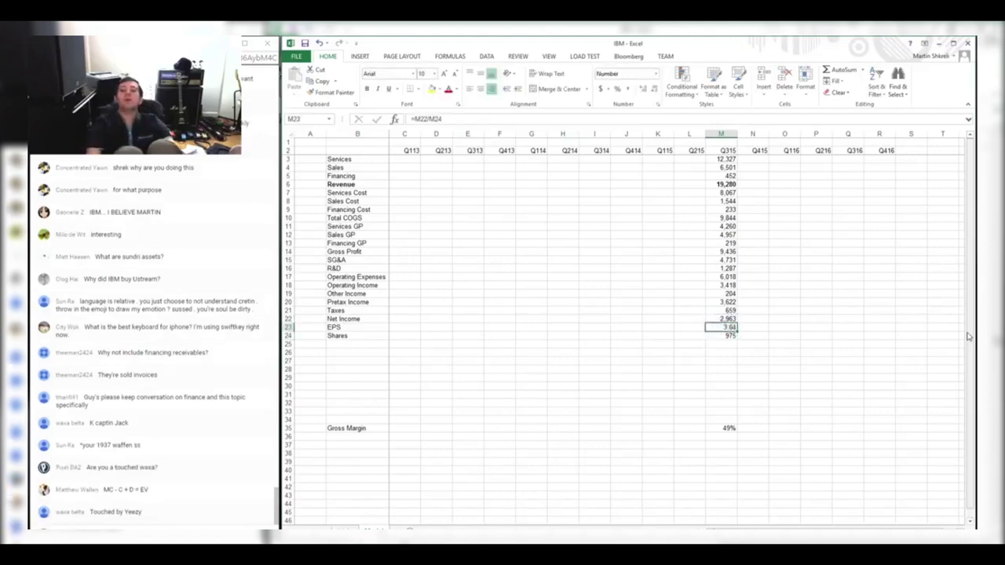
# Draw a vertical line along the boundary between the Q415 and Q116 columns, from row 1 to about row 45
pyautogui.click(359, 55)
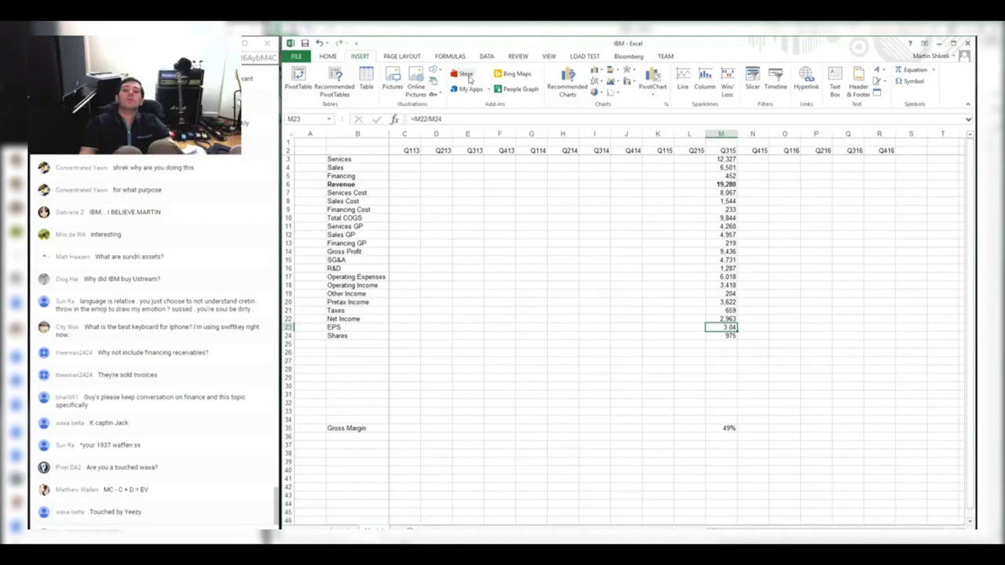
pyautogui.click(433, 76)
pyautogui.click(443, 101)
pyautogui.moveTo(770, 138); pyautogui.dragTo(774, 447)
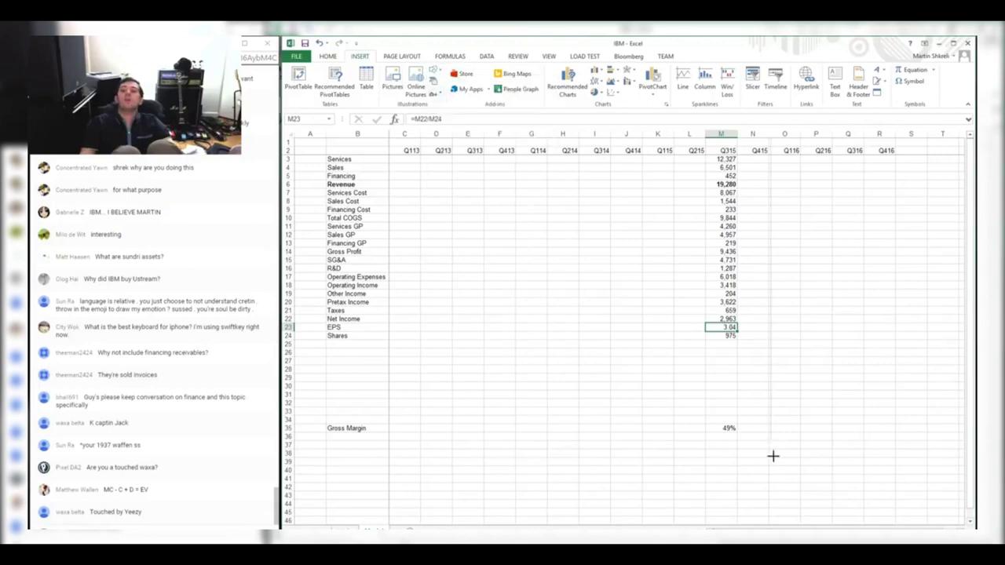
pyautogui.moveTo(770, 513); pyautogui.dragTo(771, 513)
pyautogui.click(594, 252)
pyautogui.click(696, 159)
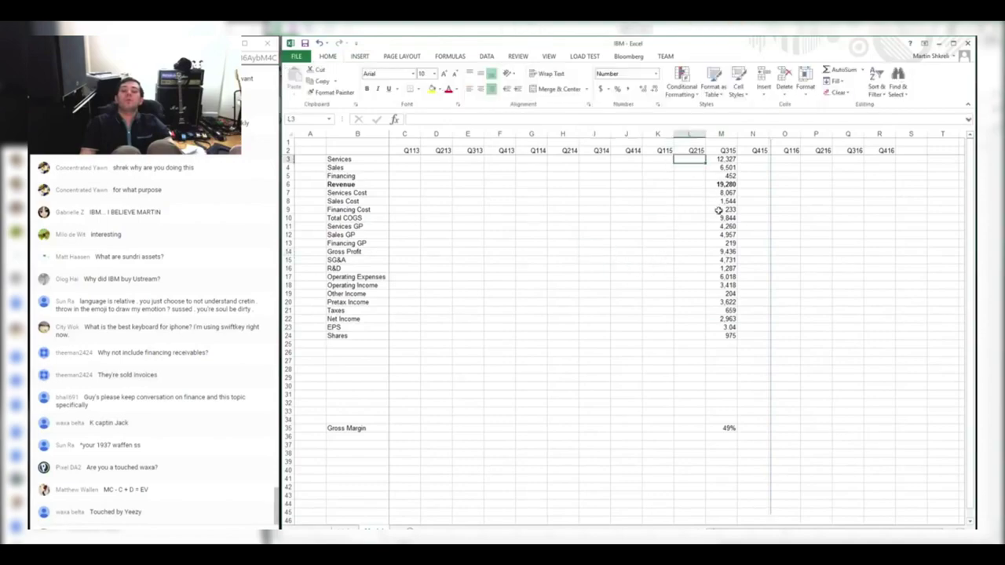
# Switch to the 10-Q in the browser and find the September 2014 three-month column in the statement of earnings
pyautogui.hotkey('alt', 'Tab')
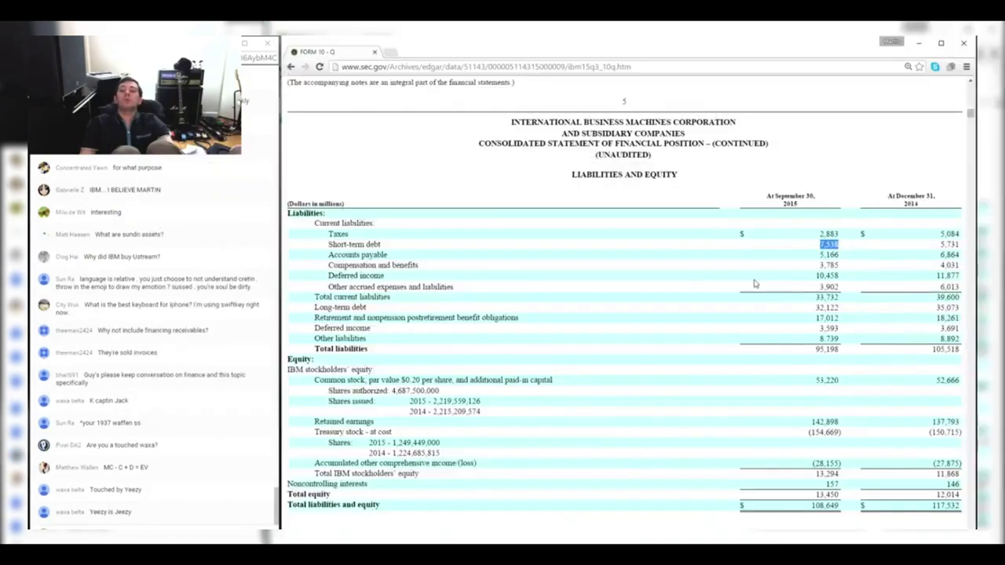
pyautogui.scroll(-5, 754, 284)
pyautogui.scroll(10, 753, 284)
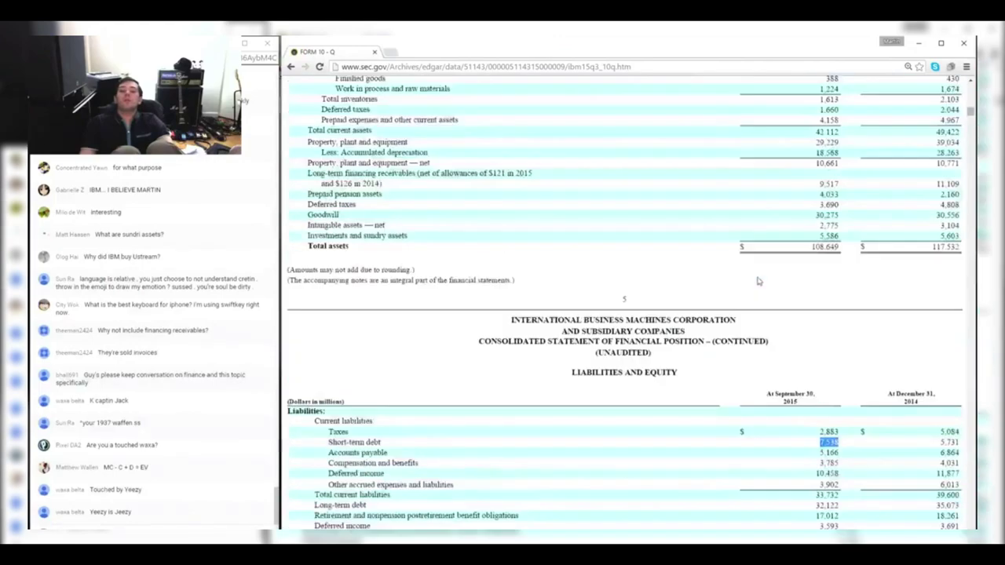
pyautogui.scroll(4, 759, 281)
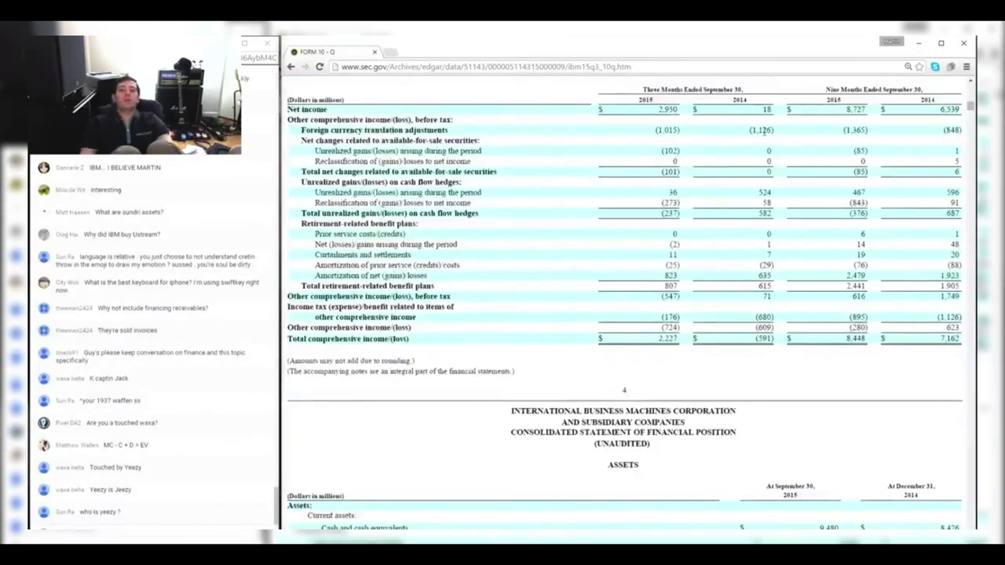
pyautogui.scroll(10, 766, 134)
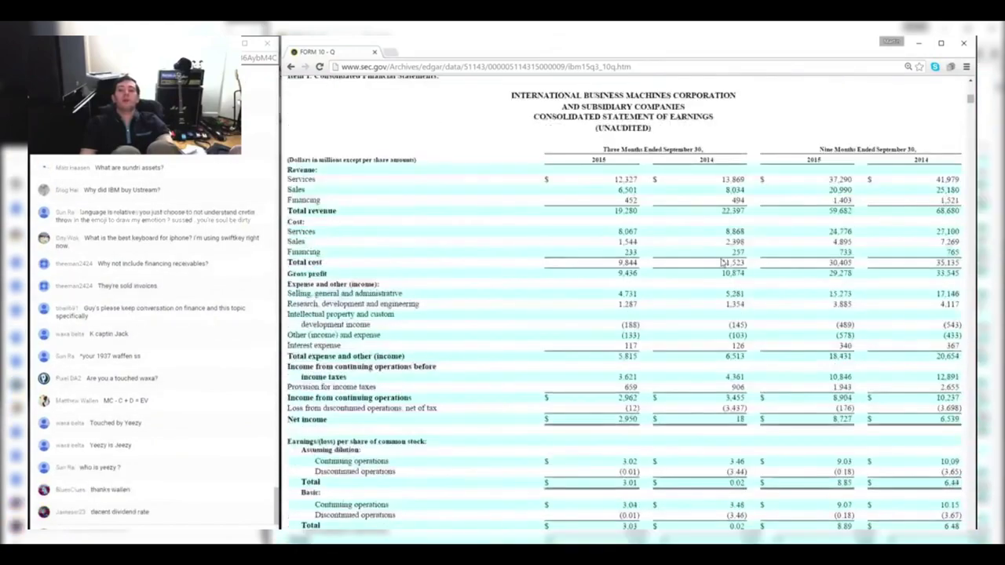
pyautogui.scroll(-1, 720, 262)
pyautogui.moveTo(711, 110); pyautogui.dragTo(745, 345)
pyautogui.click(746, 346)
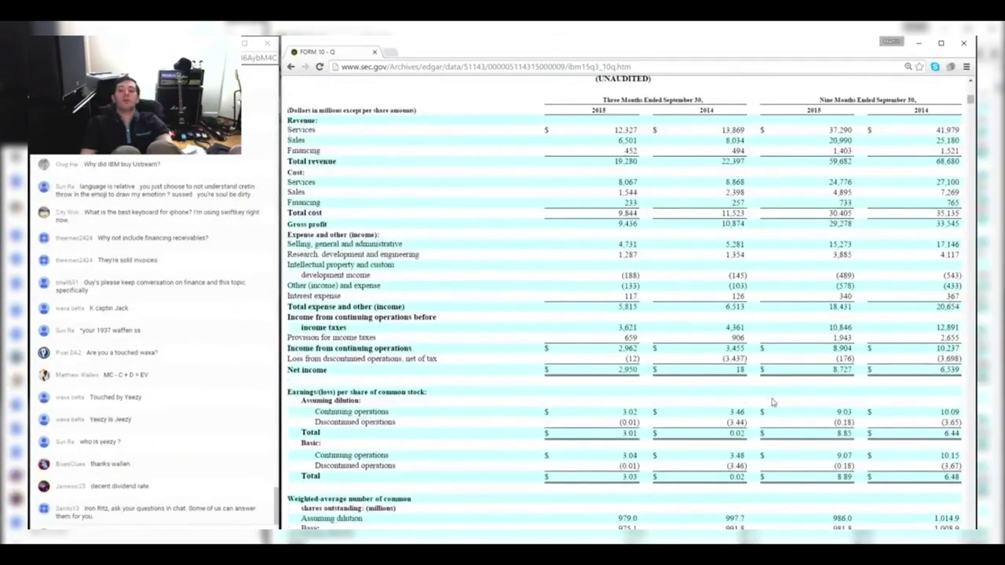
# Switch back to Excel and copy the Q315 income statement column, rows 3 to 24, into the Q314 column
pyautogui.hotkey('alt', 'Tab')
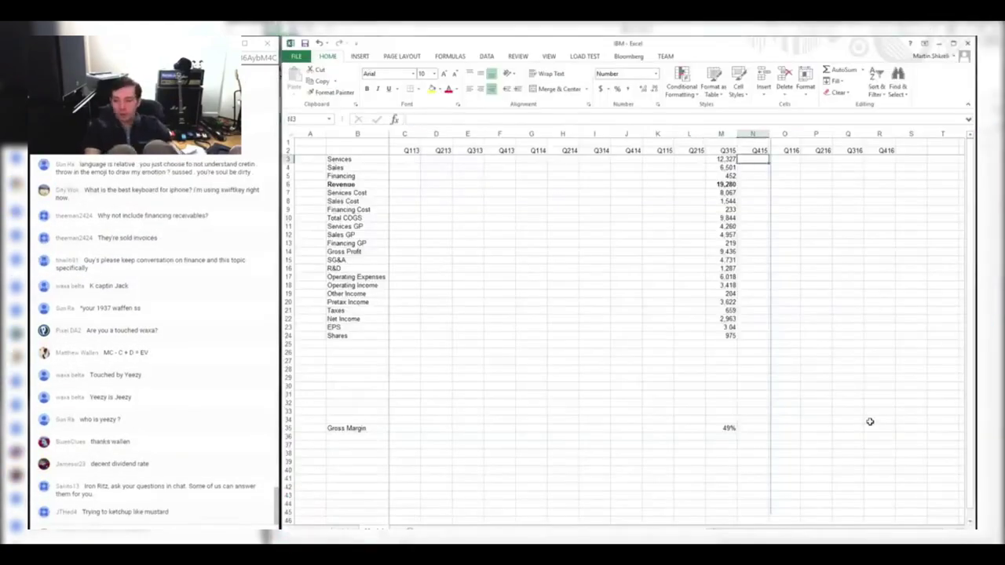
pyautogui.hotkey('ctrl', 'shift', 'Down')
pyautogui.hotkey('ctrl', 'c')
pyautogui.press('Left')
pyautogui.press('Left')
pyautogui.press('Left')
pyautogui.press('Left')
pyautogui.hotkey('ctrl', 'v')
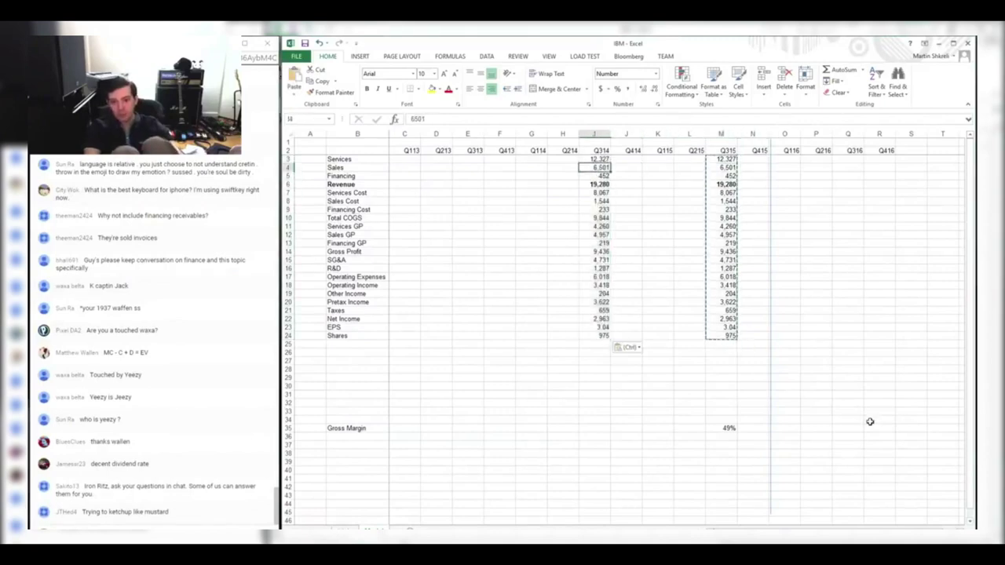
# Enter the Q314 revenue lines from the 10-Q: Services 13869, Sales 8034 and Financing 494
pyautogui.hotkey('alt', 'Tab')
pyautogui.hotkey('alt', 'Tab')
pyautogui.write('13869')
pyautogui.press('Return')
pyautogui.hotkey('alt', 'Tab')
pyautogui.hotkey('alt', 'Tab')
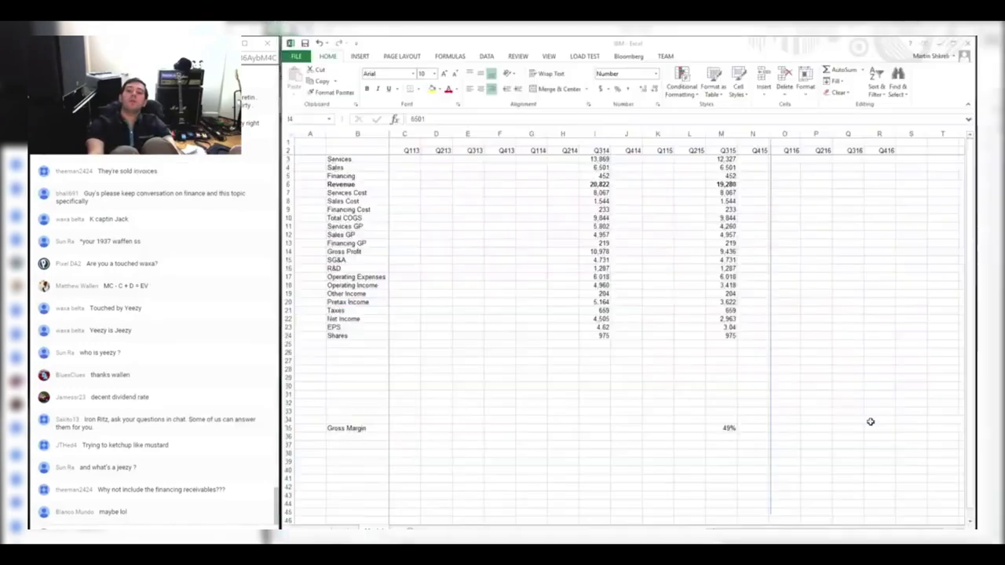
pyautogui.write('8034')
pyautogui.press('Return')
pyautogui.hotkey('alt', 'Tab')
pyautogui.hotkey('alt', 'Tab')
pyautogui.write('494')
pyautogui.press('Return')
# Total the Q314 revenue in I6 with SUM(I3:I5)
pyautogui.hotkey('alt', '=')
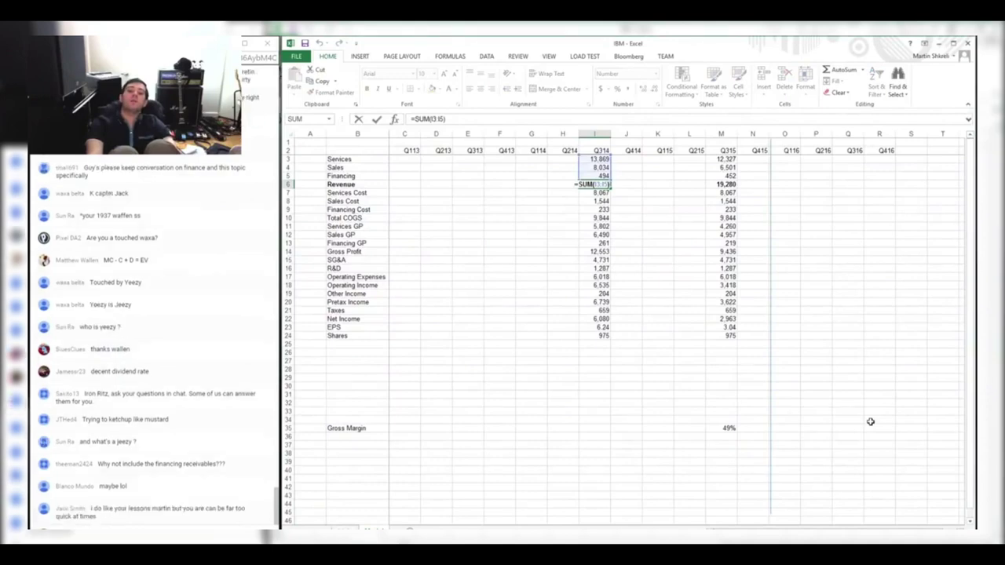
pyautogui.press('Tab')
pyautogui.press('Left')
pyautogui.press('Down')
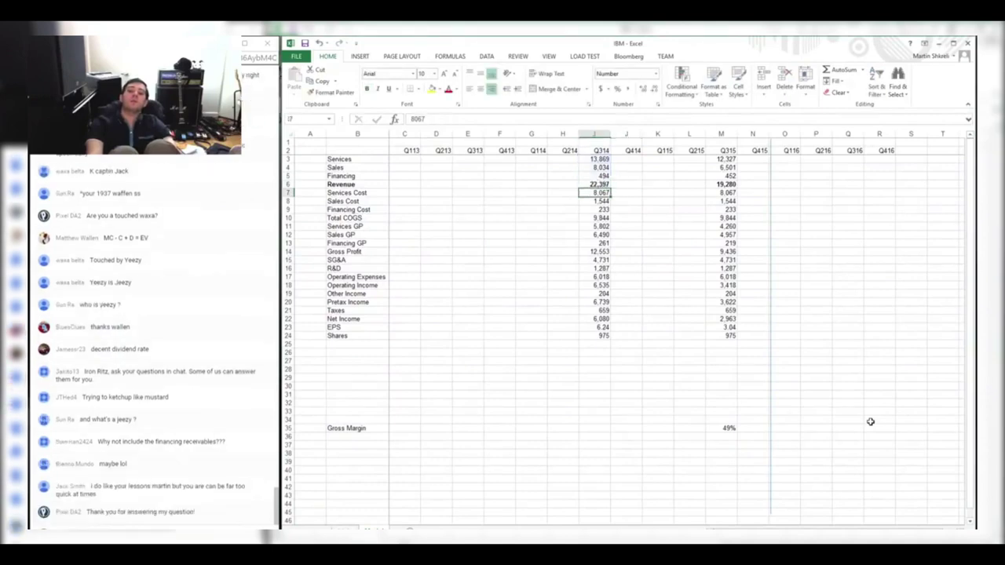
# Enter the Q314 costs from the 10-Q: Services Cost 8868, Sales Cost 2398 and Financing Cost 257
pyautogui.hotkey('alt', 'Tab')
pyautogui.hotkey('alt', 'Tab')
pyautogui.write('8868')
pyautogui.hotkey('alt', 'Tab')
pyautogui.hotkey('alt', 'Tab')
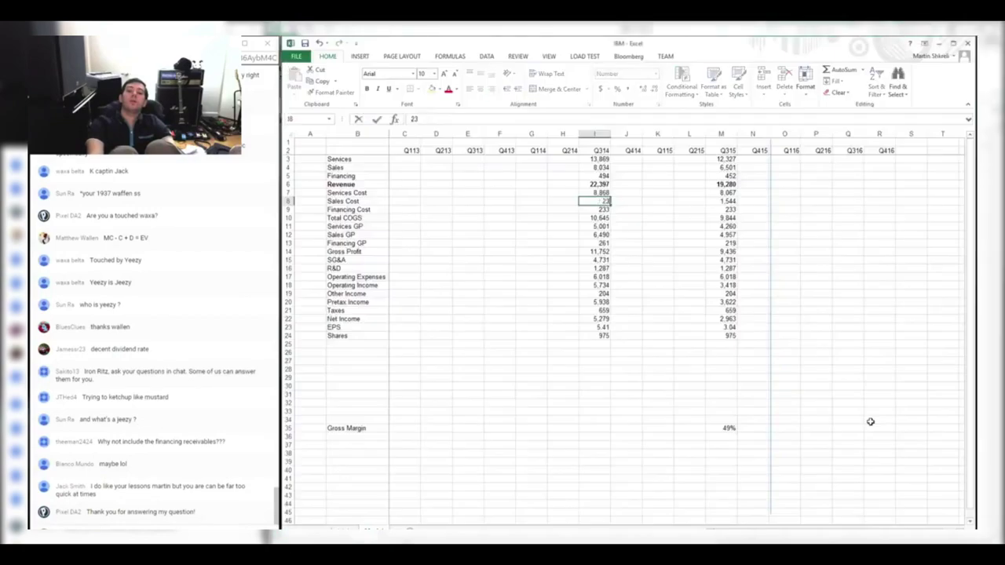
pyautogui.write('2398')
pyautogui.hotkey('alt', 'Tab')
pyautogui.hotkey('alt', 'Tab')
pyautogui.write('257')
pyautogui.press('Return')
# Calculate Q314 Services GP in I11 as I3-I7 and Sales GP in I12 as I4-I8
pyautogui.hotkey('alt', 'Tab')
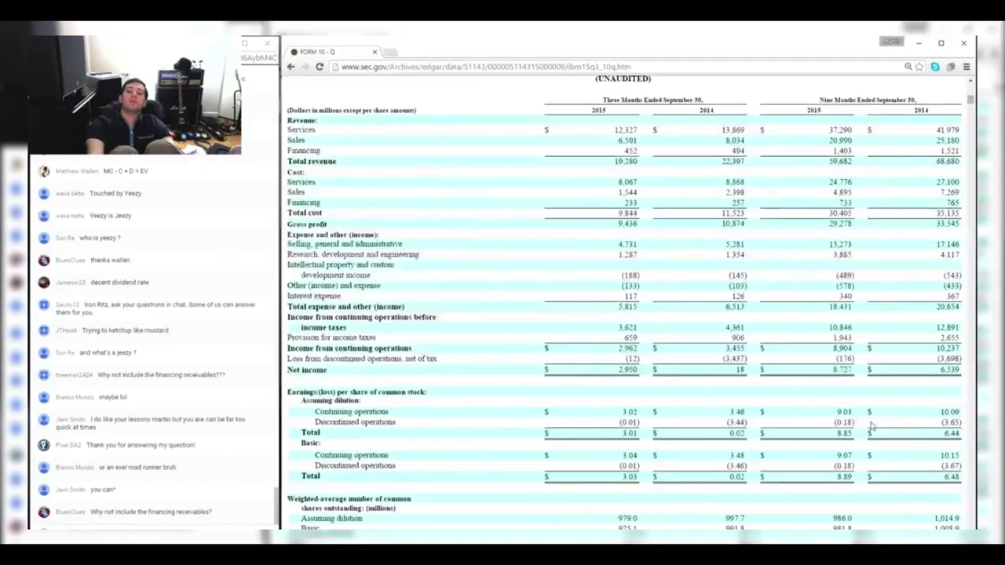
pyautogui.hotkey('alt', 'Tab')
pyautogui.write('=I3-I7')
pyautogui.press('Return')
pyautogui.write('=I4-I8')
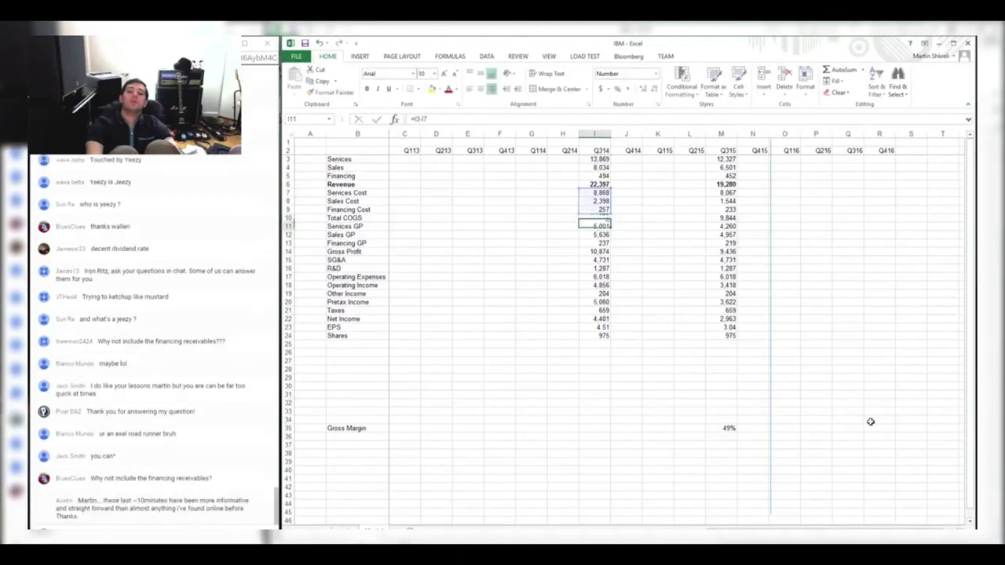
pyautogui.press('Return')
# Check the Q314 gross profit rows, down to Gross Profit in I14, against the 10-Q statement of earnings
pyautogui.hotkey('alt', 'Tab')
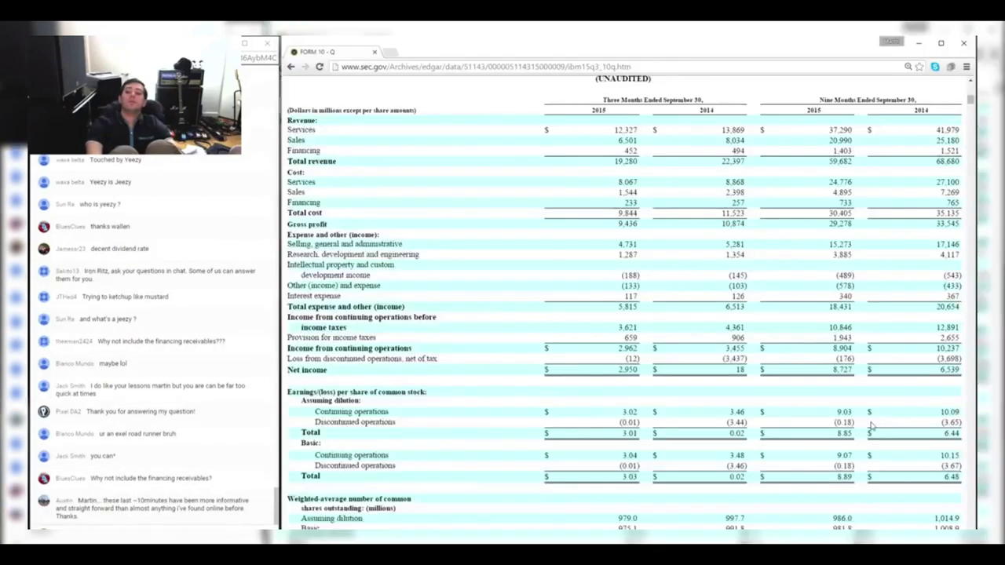
pyautogui.hotkey('alt', 'Tab')
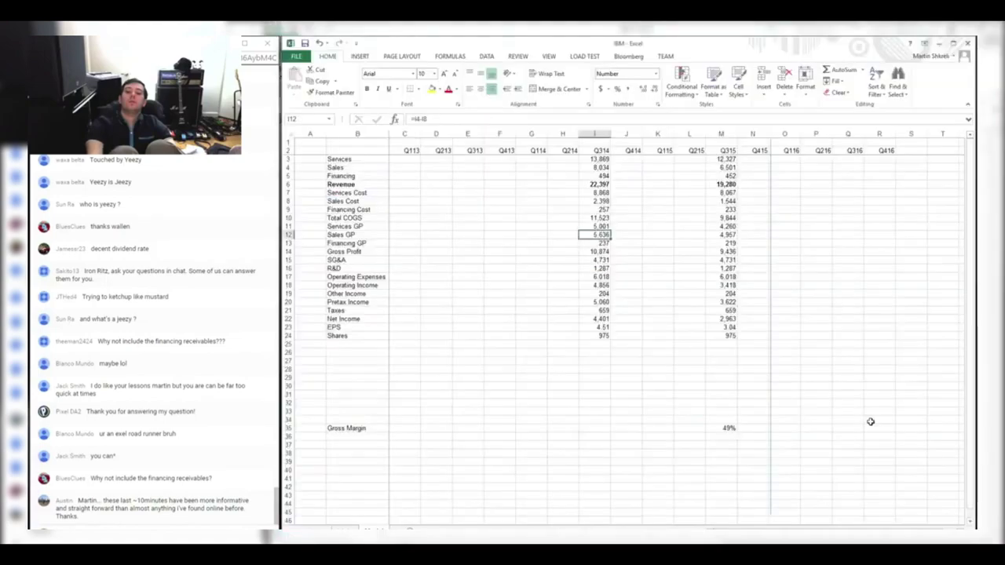
pyautogui.press('Down')
pyautogui.hotkey('alt', 'Tab')
pyautogui.hotkey('alt', 'Tab')
pyautogui.press('Down')
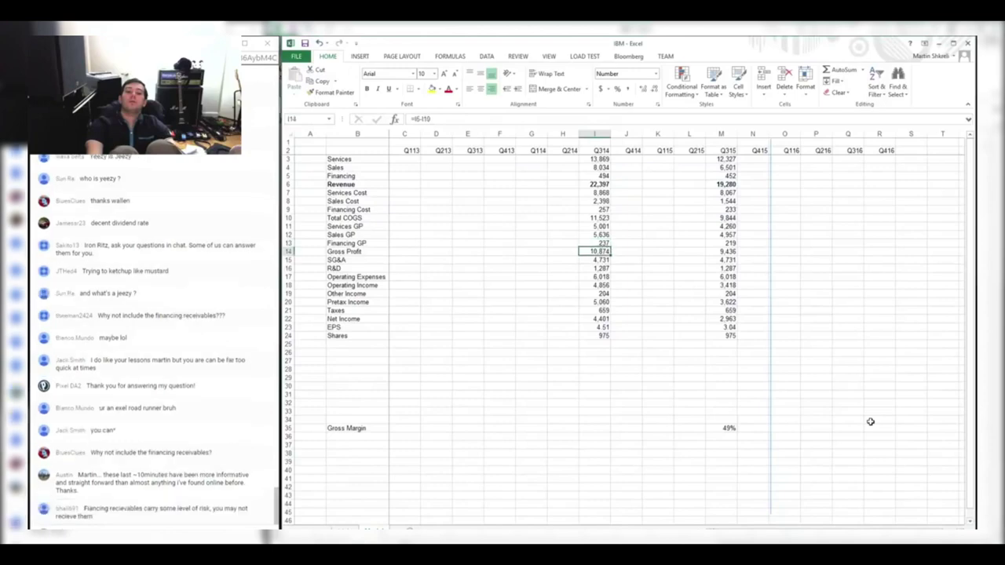
# Enter Q314 SG&A as 5281 and R&D as 1354 from the 10-Q's 2014 column
pyautogui.press('Down')
pyautogui.hotkey('alt', 'Tab')
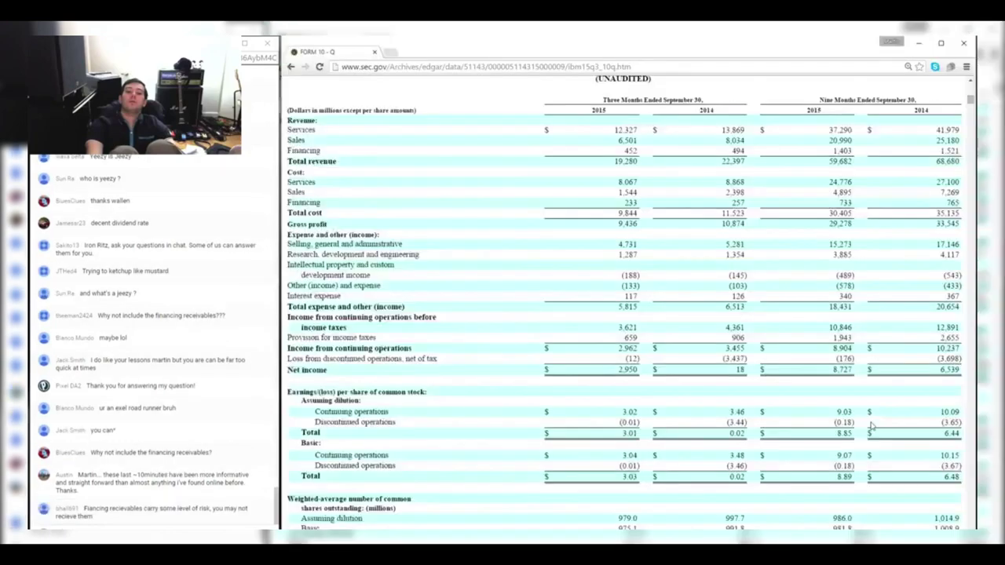
pyautogui.hotkey('alt', 'Tab')
pyautogui.press('Down')
pyautogui.write('1287')
pyautogui.hotkey('alt', 'Tab')
pyautogui.hotkey('alt', 'Tab')
# Calculate Q314 Other Income in I19 as +145+103-126 from the 10-Q's three-month 2014 figures
pyautogui.hotkey('alt', 'Tab')
pyautogui.hotkey('alt', 'Tab')
pyautogui.hotkey('alt', 'Tab')
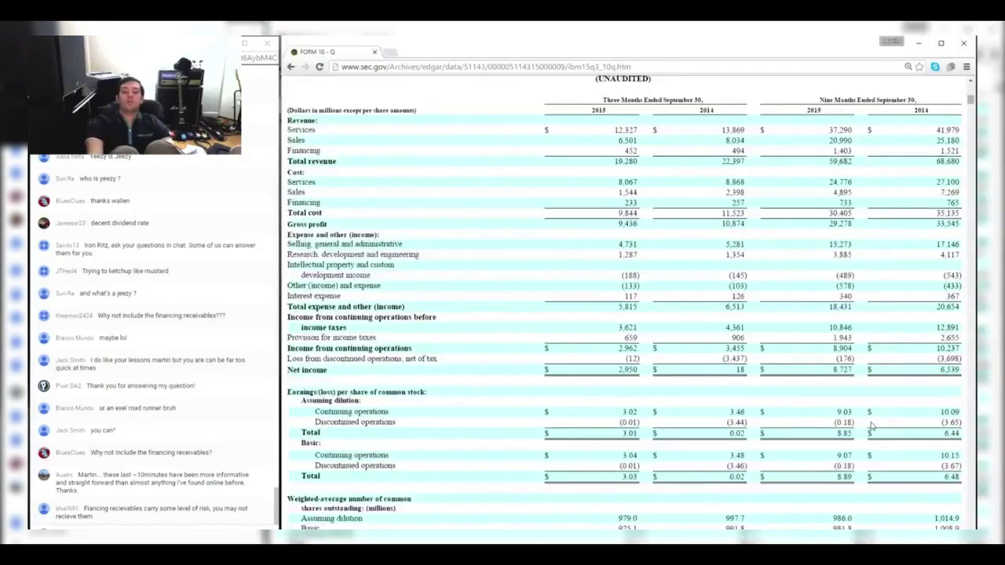
pyautogui.hotkey('alt', 'Tab')
pyautogui.write('+145+')
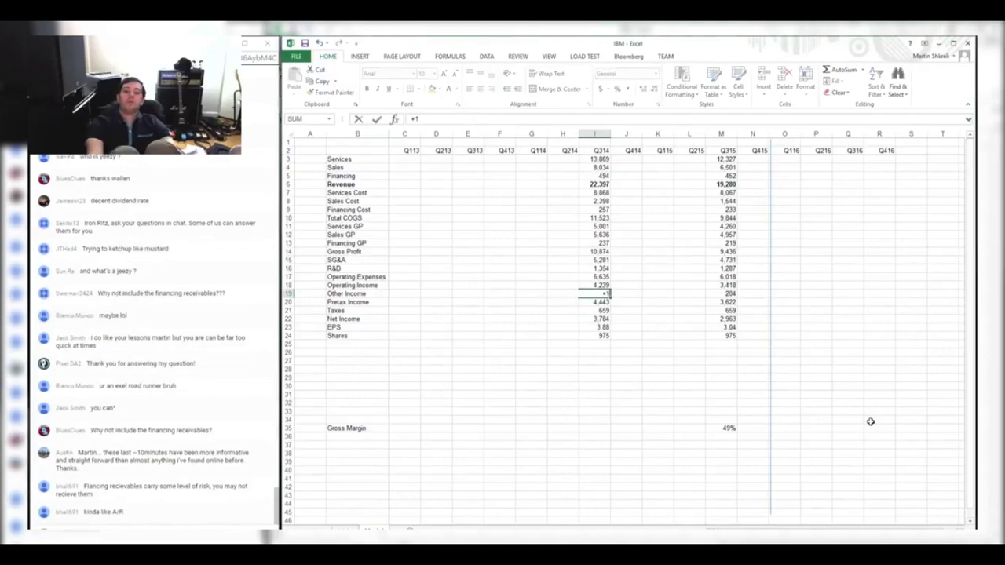
pyautogui.hotkey('alt', 'Tab')
pyautogui.hotkey('alt', 'Tab')
pyautogui.write('103')
pyautogui.hotkey('alt', 'Tab')
pyautogui.hotkey('alt', 'Tab')
pyautogui.write('-126')
pyautogui.press('Return')
pyautogui.press('Return')
# Enter Q314 Taxes as 906 and the basic share count as 991.8 from the 10-Q
pyautogui.hotkey('alt', 'Tab')
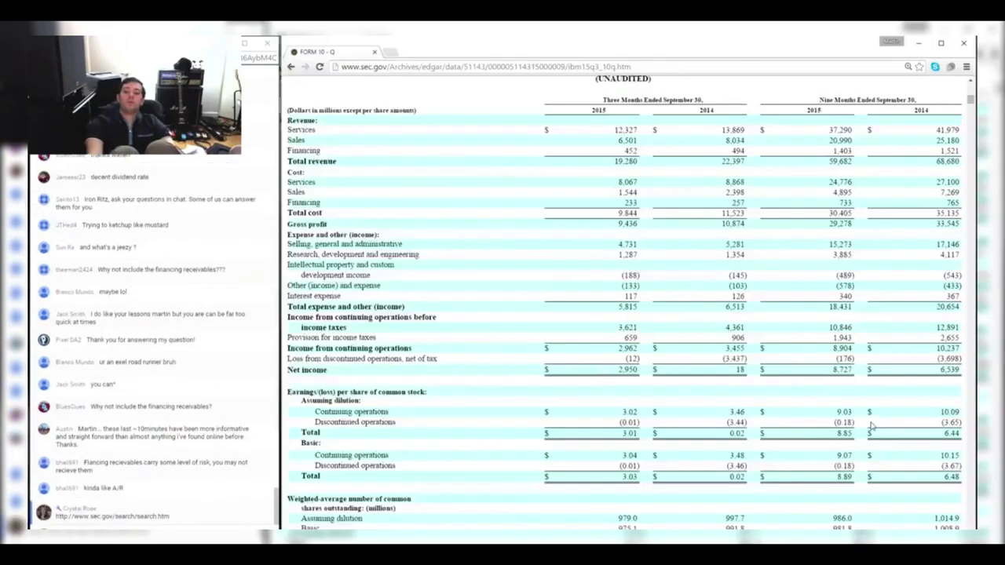
pyautogui.hotkey('alt', 'Tab')
pyautogui.hotkey('alt', 'Tab')
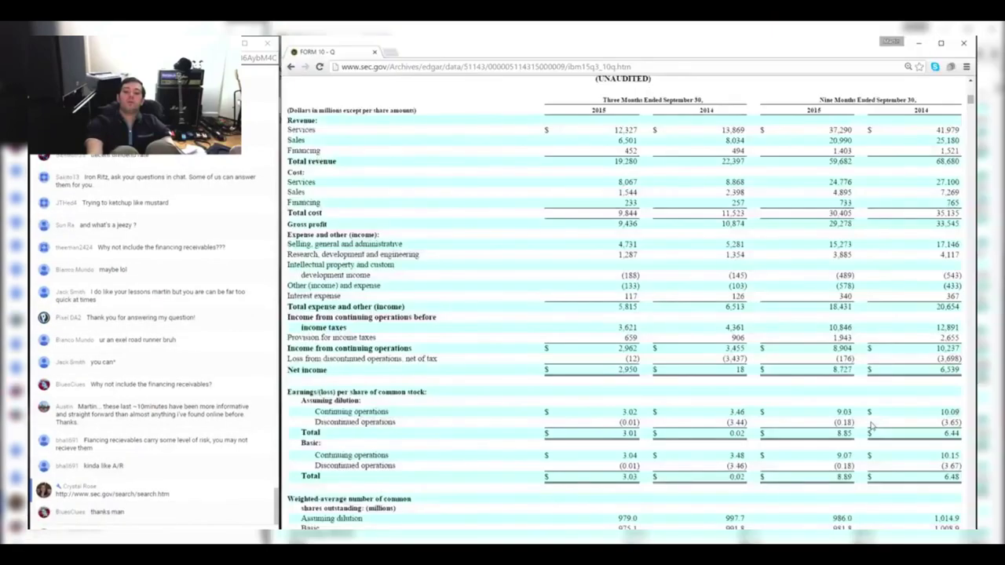
pyautogui.hotkey('alt', 'Tab')
pyautogui.press('Down')
pyautogui.press('Down')
pyautogui.hotkey('alt', 'Tab')
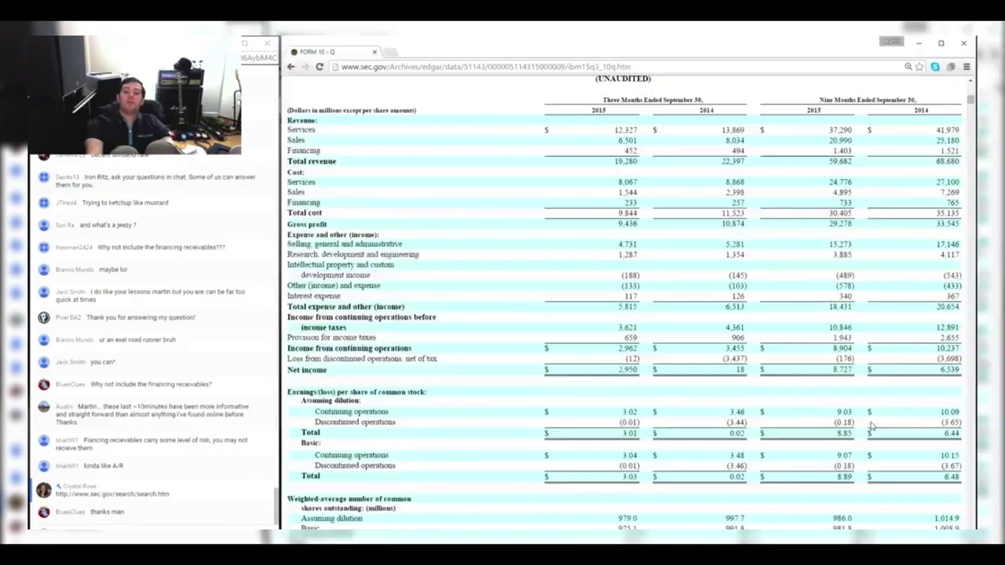
pyautogui.hotkey('alt', 'Tab')
# Calculate Q315 year-over-year revenue growth in M26 as =M6/I6-1
pyautogui.press('Right')
pyautogui.press('Right')
pyautogui.press('Right')
pyautogui.press('Right')
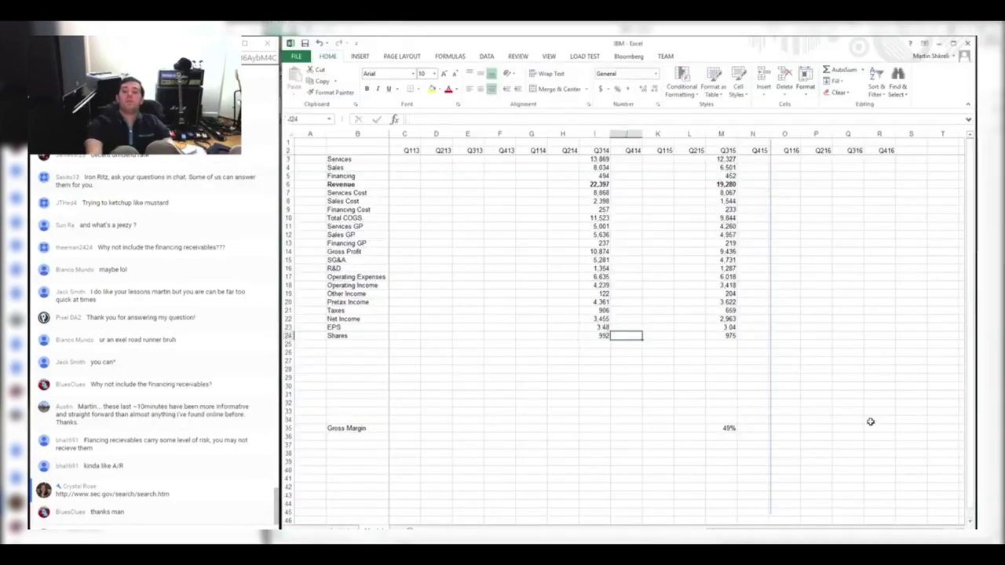
pyautogui.press('Down')
pyautogui.press('Down')
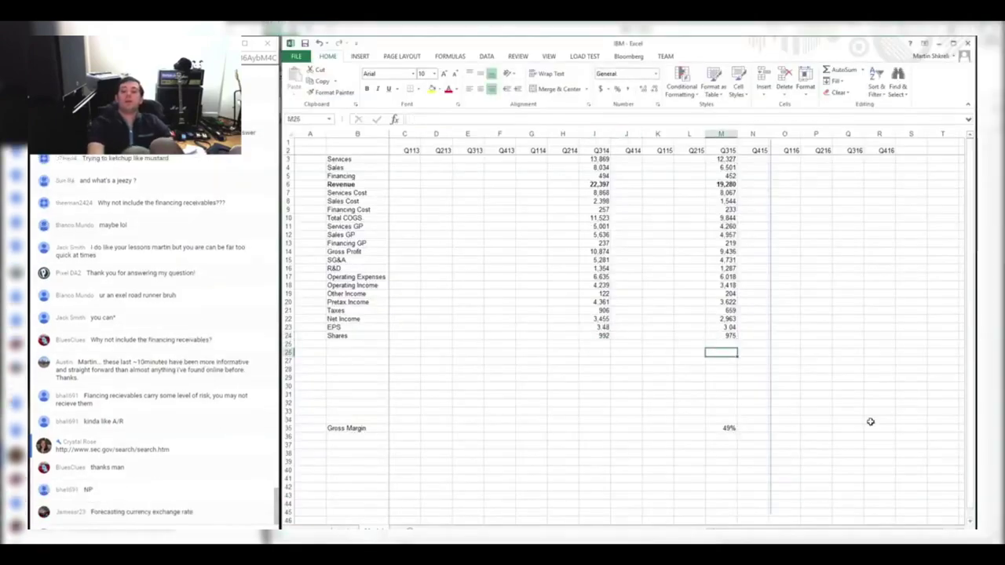
pyautogui.write('=')
pyautogui.hotkey('ctrl', 'Up')
pyautogui.hotkey('ctrl', 'Up')
pyautogui.press('Down')
pyautogui.press('Down')
pyautogui.press('Down')
pyautogui.press('Down')
pyautogui.write('/')
pyautogui.hotkey('ctrl', 'Up')
pyautogui.hotkey('ctrl', 'Up')
pyautogui.press('Down')
pyautogui.press('Down')
pyautogui.press('Down')
pyautogui.press('Down')
pyautogui.press('Left')
pyautogui.press('Left')
pyautogui.press('Left')
pyautogui.press('Left')
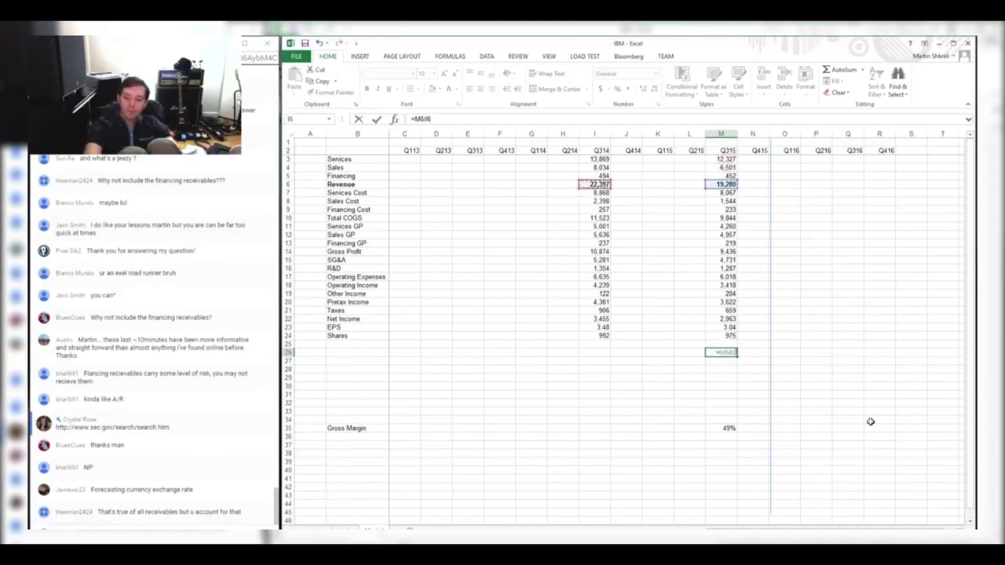
pyautogui.write('-1')
pyautogui.hotkey('ctrl', 'Return')
# Label row 26 as Revenue y/y in column B and review the growth formula in M26
pyautogui.hotkey('ctrl', 'Left')
pyautogui.press('Right')
pyautogui.write('Reve')
pyautogui.hotkey('ctrl', 'Right')
pyautogui.press('F2')
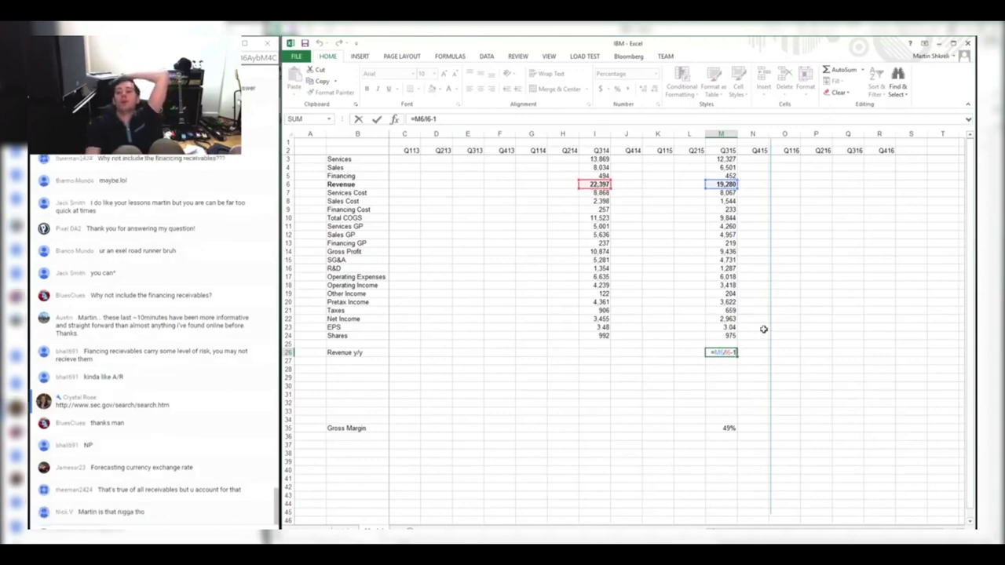
pyautogui.press('Return')
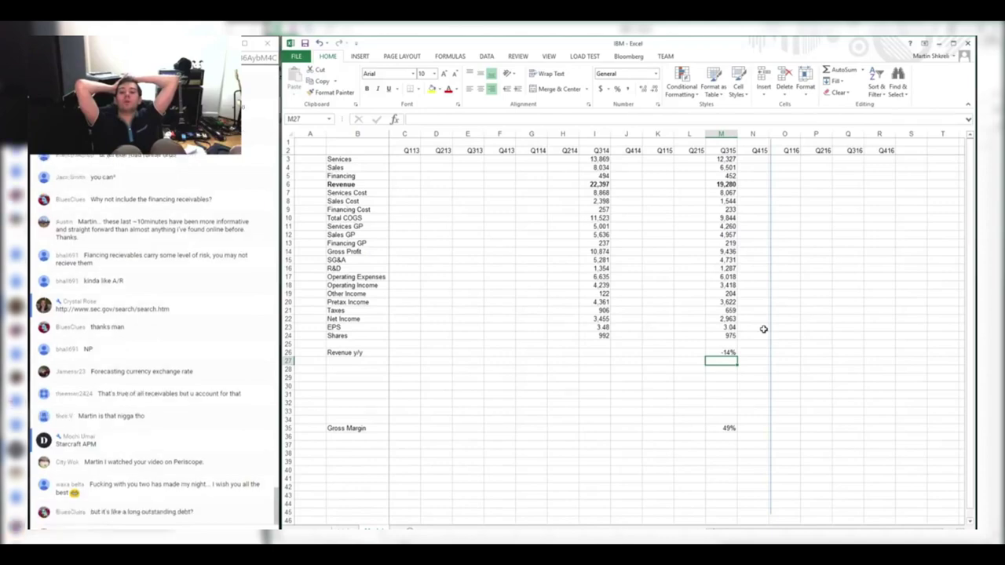
# Copy the Q315 Gross Margin formula from M35 to the Q314 column in I35
pyautogui.press('Down')
pyautogui.press('Down')
pyautogui.press('Down')
pyautogui.press('Down')
pyautogui.press('Down')
pyautogui.press('Down')
pyautogui.press('Down')
pyautogui.press('Down')
pyautogui.hotkey('ctrl', 'c')
pyautogui.press('Left')
pyautogui.press('Left')
pyautogui.press('Left')
pyautogui.press('Left')
pyautogui.hotkey('ctrl', 'v')
pyautogui.press('Escape')
pyautogui.press('Up')
pyautogui.press('Up')
pyautogui.press('Up')
pyautogui.press('Up')
pyautogui.press('Up')
pyautogui.press('Up')
pyautogui.press('Up')
pyautogui.press('Up')
pyautogui.press('Up')
# Switch to Chrome and return from the third-quarter 10-Q to IBM's EDGAR filing list
pyautogui.hotkey('alt', 'Tab')
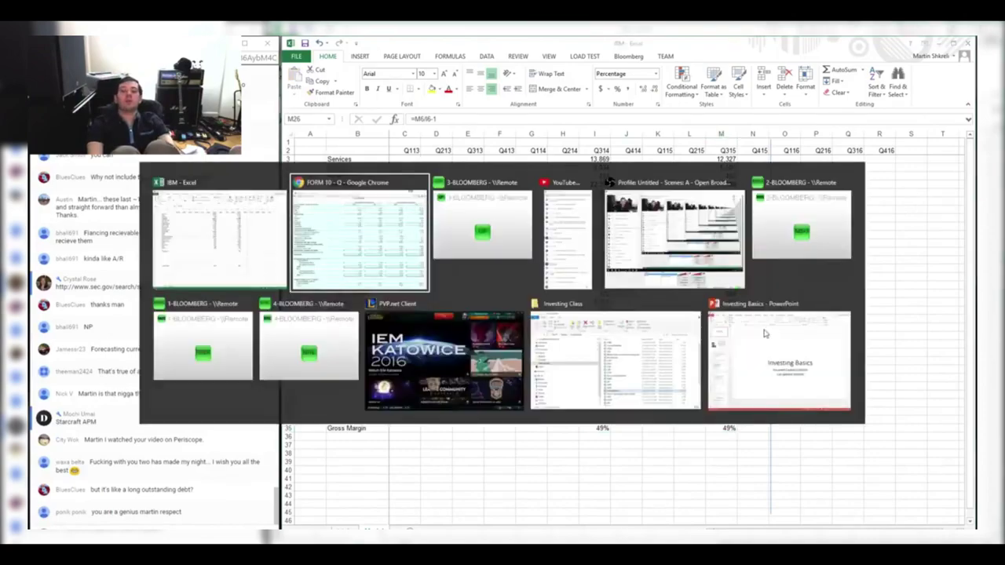
pyautogui.hotkey('alt', 'Tab')
pyautogui.hotkey('alt', 'Tab')
pyautogui.hotkey('alt', 'Tab')
pyautogui.hotkey('alt', 'Tab')
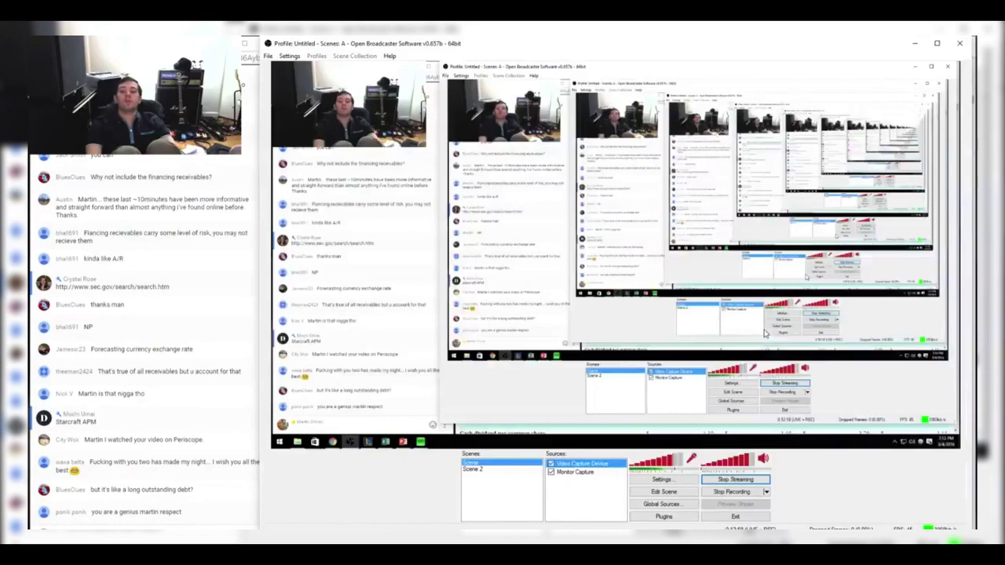
pyautogui.hotkey('alt', 'Tab')
pyautogui.hotkey('alt', 'Tab')
pyautogui.hotkey('alt', 'Left')
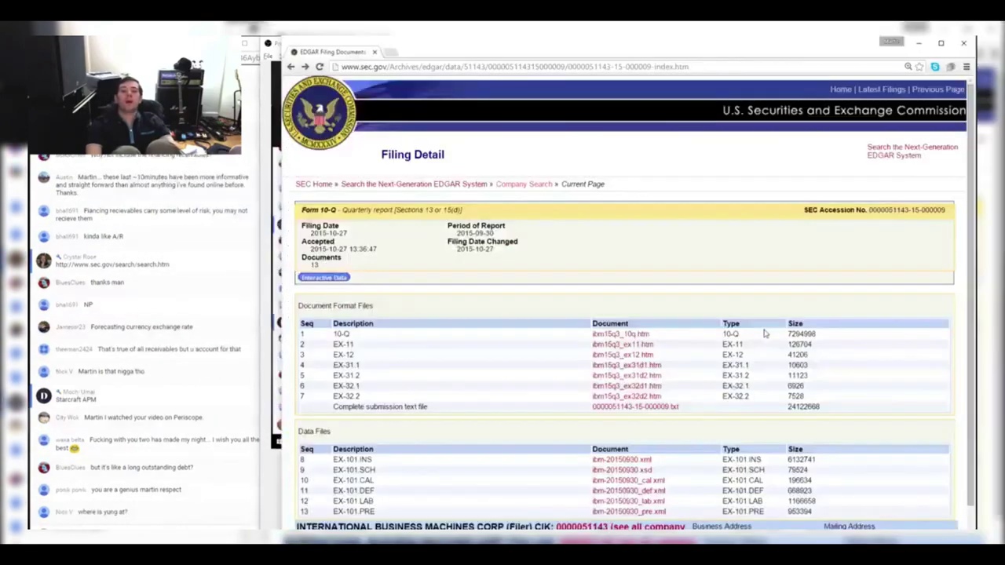
pyautogui.hotkey('alt', 'Left')
pyautogui.scroll(-2, 613, 274)
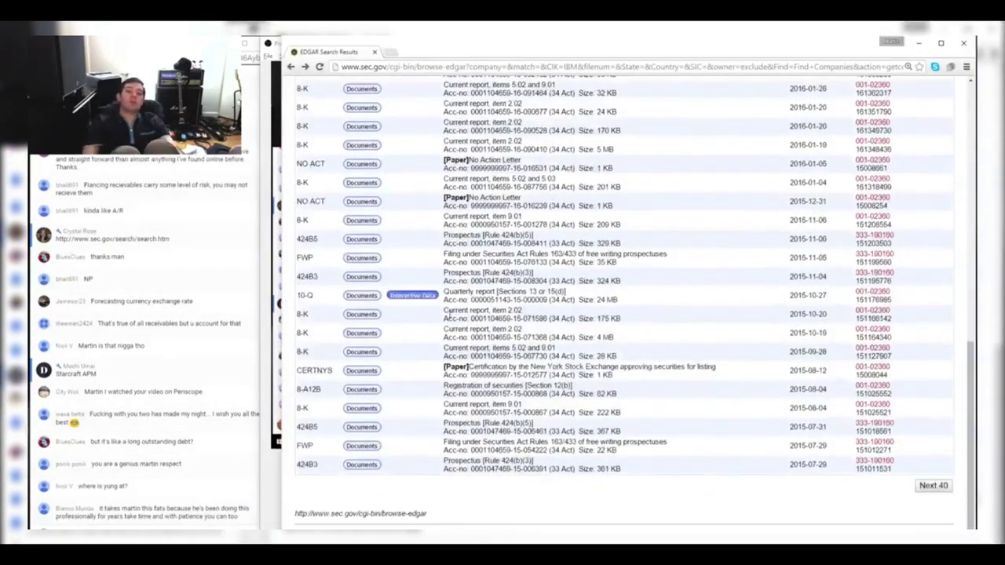
# Show the next 40 filings and open the 10-Q filed 2015-07-29 at its consolidated statement of earnings
pyautogui.click(933, 486)
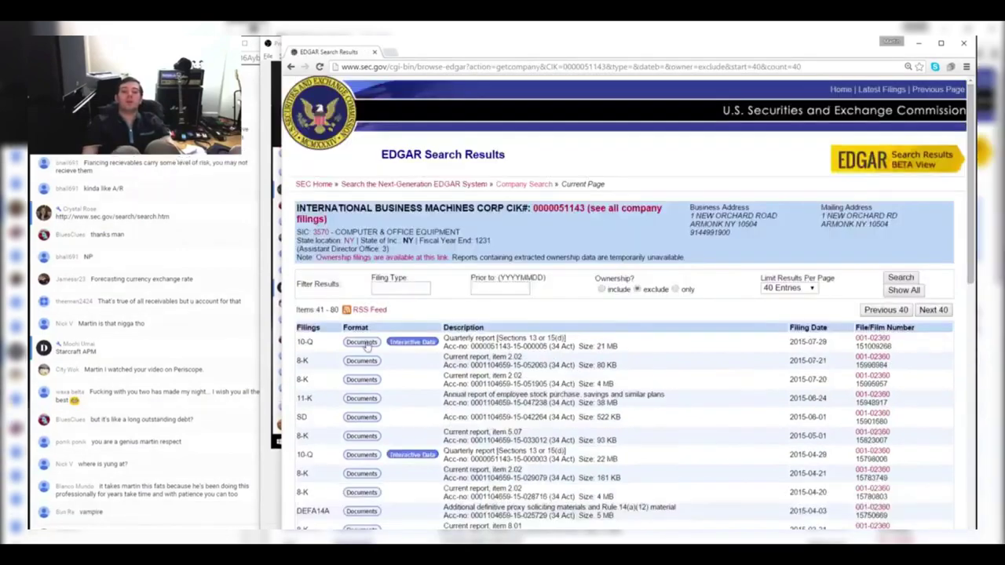
pyautogui.click(362, 343)
pyautogui.scroll(-1, 628, 346)
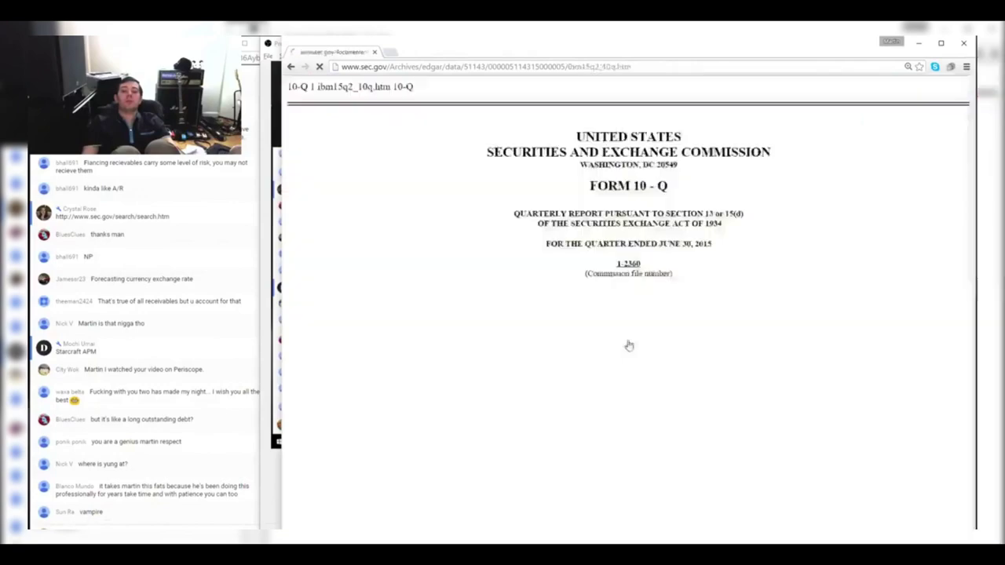
pyautogui.scroll(-10, 630, 339)
# In Excel, copy the Q315 income statement column from M3 down to Shares into the Q215 column L
pyautogui.hotkey('alt', 'Tab')
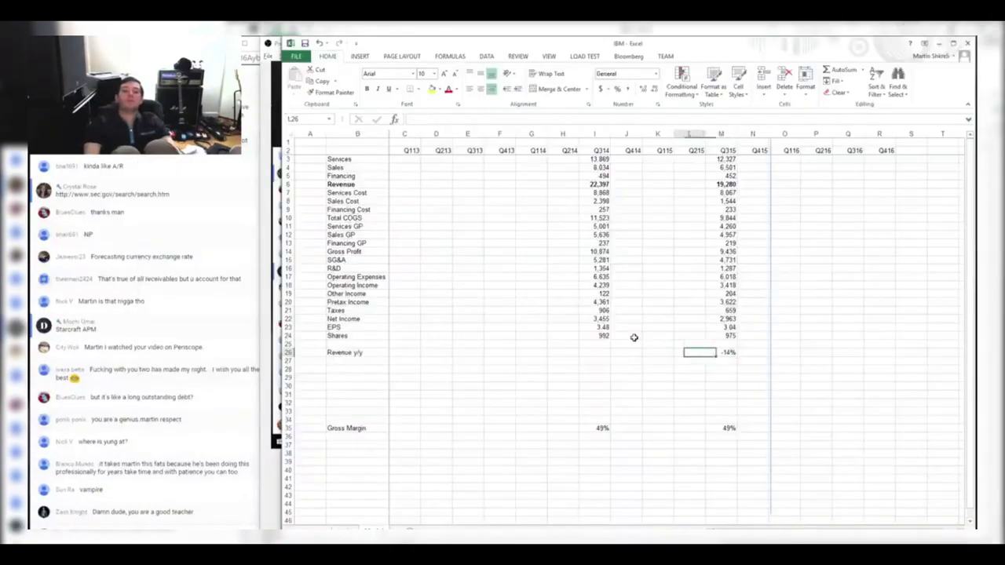
pyautogui.click(633, 337)
pyautogui.press('Right')
pyautogui.press('Right')
pyautogui.press('Right')
pyautogui.hotkey('ctrl', 'Up')
pyautogui.press('Down')
pyautogui.hotkey('ctrl', 'shift', 'Down')
pyautogui.hotkey('ctrl', 'c')
pyautogui.press('Left')
pyautogui.hotkey('ctrl', 'v')
# Enter Q215 Services 12597, Sales 7733, Financing 484 and Services Cost 8431 from the June 2015 10-Q
pyautogui.hotkey('alt', 'Tab')
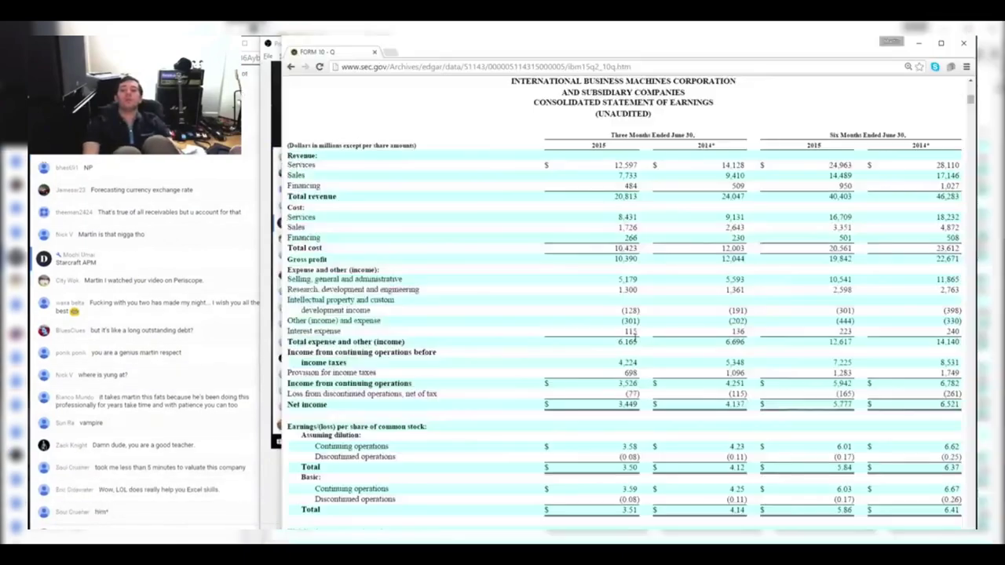
pyautogui.hotkey('alt', 'Tab')
pyautogui.hotkey('alt', 'Tab')
pyautogui.hotkey('alt', 'Tab')
pyautogui.hotkey('alt', 'Tab')
pyautogui.hotkey('alt', 'Tab')
pyautogui.hotkey('alt', 'Tab')
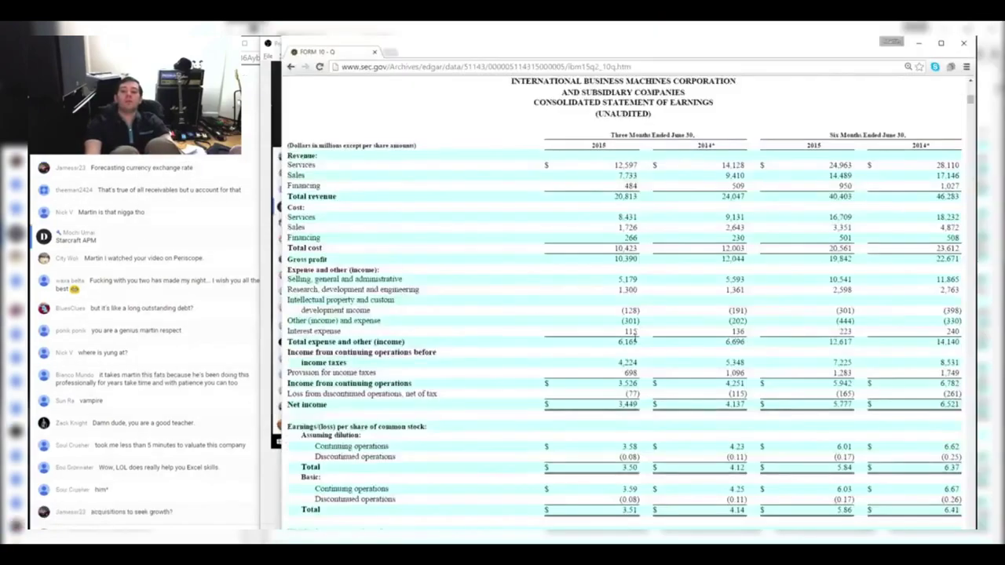
pyautogui.hotkey('alt', 'Tab')
pyautogui.hotkey('alt', 'Tab')
pyautogui.hotkey('alt', 'Tab')
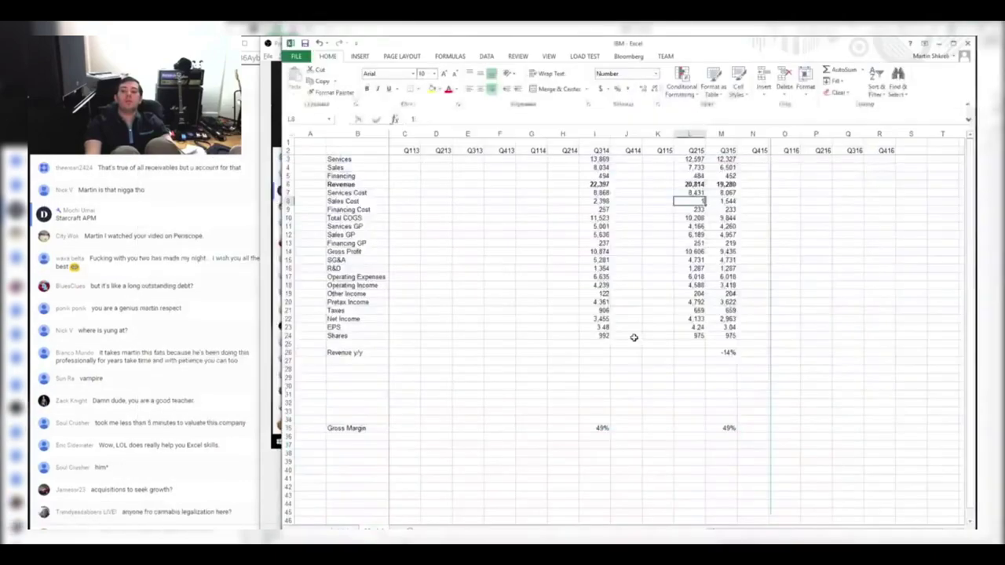
# Enter Q215 Sales Cost as 1726 and Financing Cost as 266 from the 10-Q
pyautogui.write('172')
pyautogui.hotkey('alt', 'Tab')
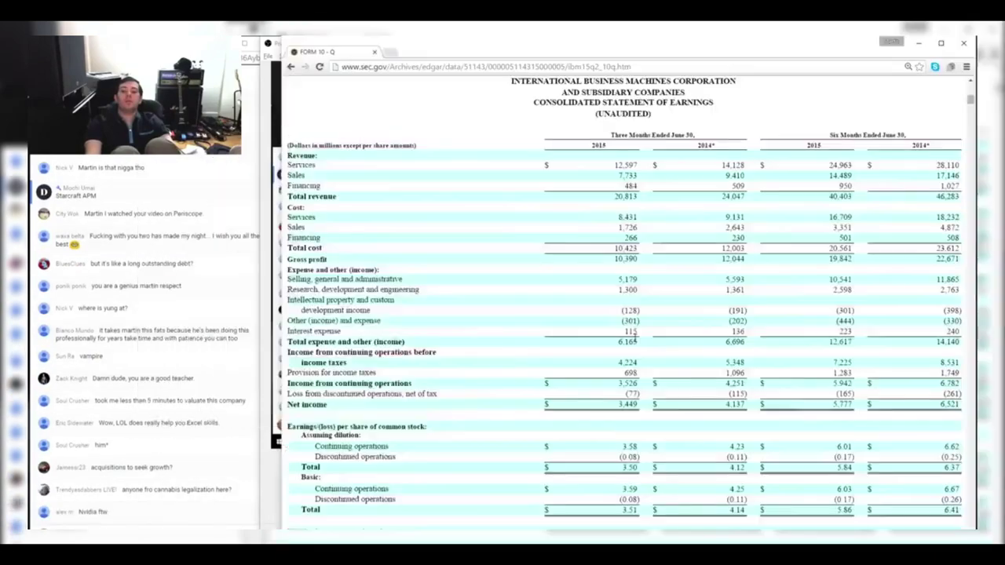
pyautogui.hotkey('alt', 'Tab')
pyautogui.write('6')
pyautogui.press('Return')
pyautogui.press('Return')
pyautogui.press('Return')
# Review the Q215 gross profit rows, and enter SG&A as 5179 and R&D as 1300 from the 10-Q
pyautogui.press('Down')
pyautogui.press('Up')
pyautogui.press('Up')
pyautogui.press('Up')
pyautogui.press('Down')
pyautogui.press('Down')
pyautogui.press('Down')
pyautogui.press('Down')
pyautogui.press('Down')
pyautogui.press('Down')
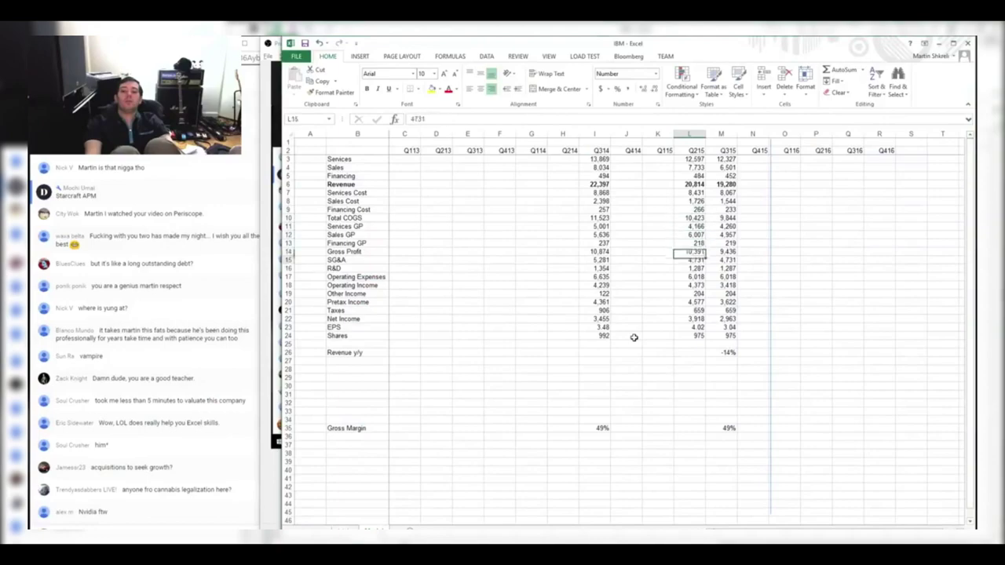
pyautogui.hotkey('alt', 'Tab')
pyautogui.hotkey('alt', 'Tab')
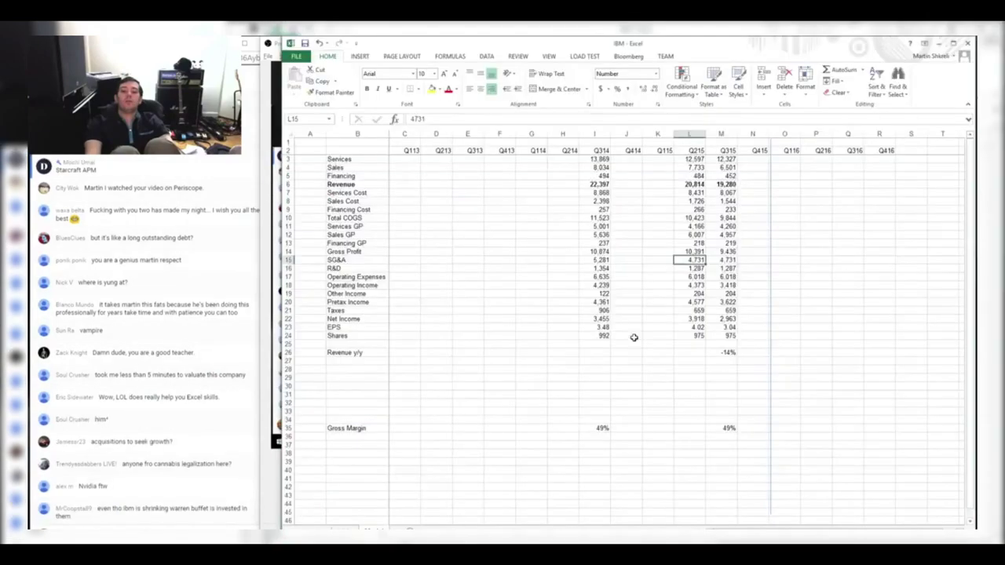
pyautogui.press('Down')
pyautogui.hotkey('alt', 'Tab')
pyautogui.hotkey('alt', 'Tab')
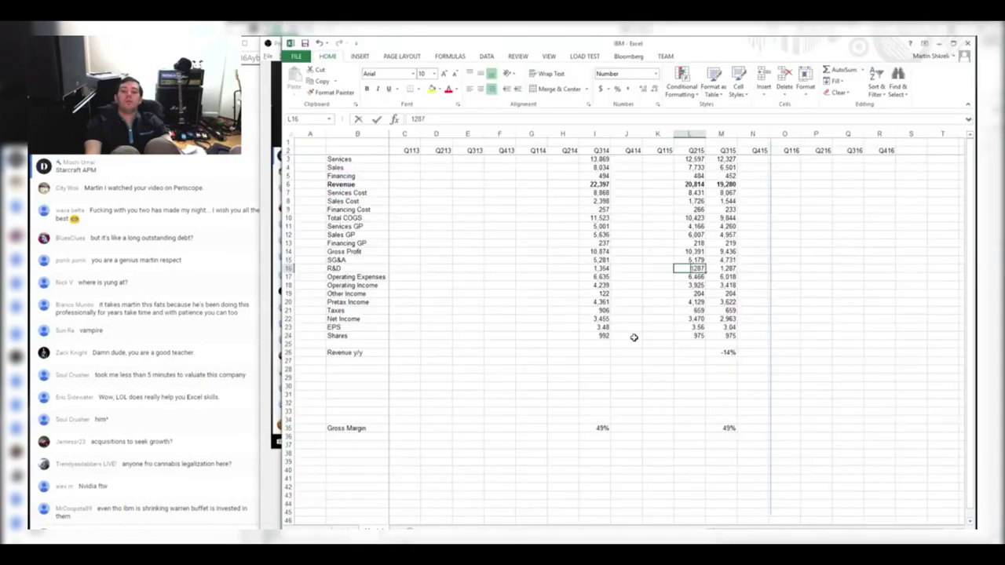
# Calculate Q215 Other Income in L19 as +128+301-115 from the 10-Q
pyautogui.press('Down')
pyautogui.press('Down')
pyautogui.press('Down')
pyautogui.hotkey('alt', 'Tab')
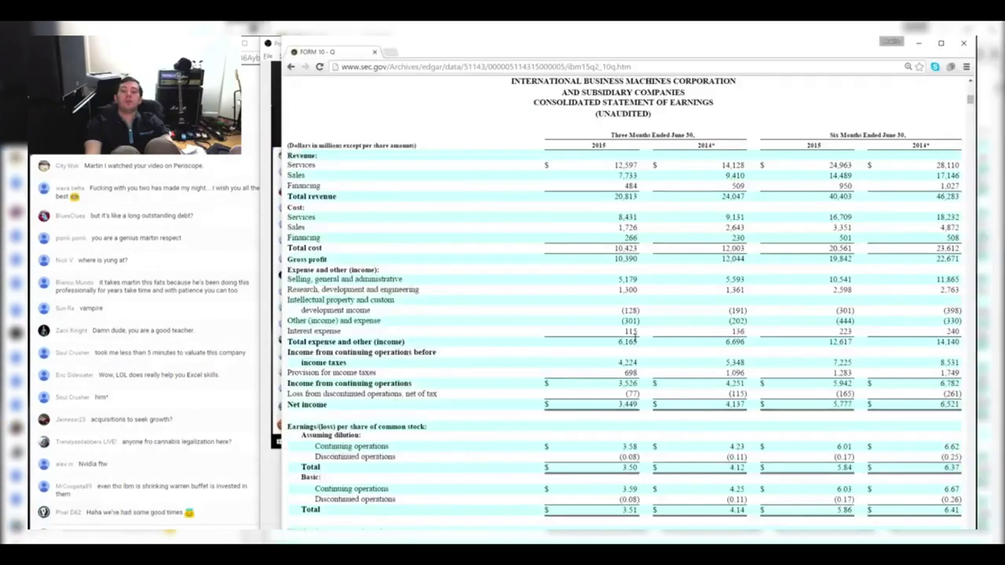
pyautogui.hotkey('alt', 'Tab')
pyautogui.write('+128+301')
pyautogui.hotkey('alt', 'Tab')
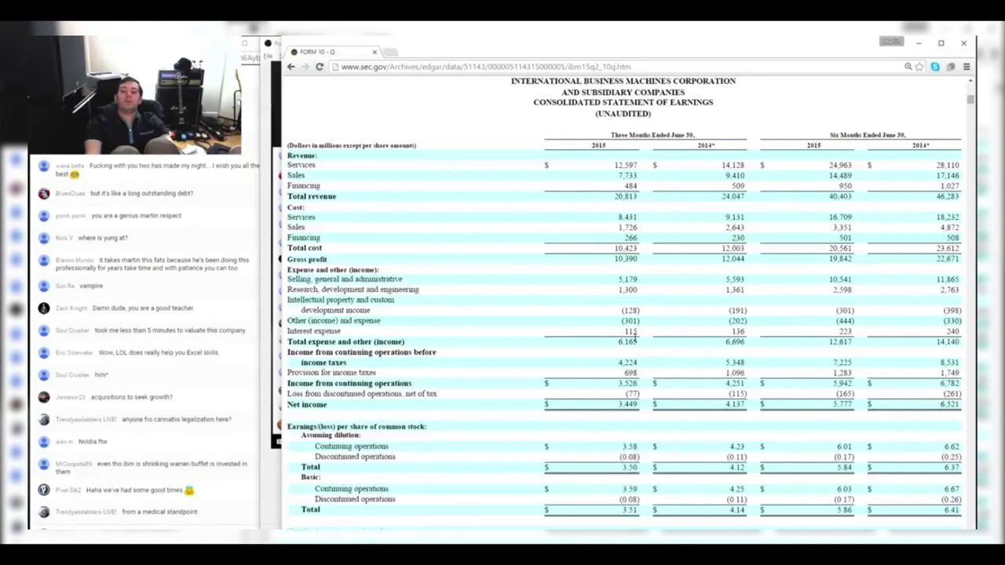
pyautogui.hotkey('alt', 'Tab')
pyautogui.write('-115')
pyautogui.press('Return')
pyautogui.press('Down')
# Enter Q215 Taxes as 698 from the 10-Q's provision for income taxes
pyautogui.hotkey('alt', 'Tab')
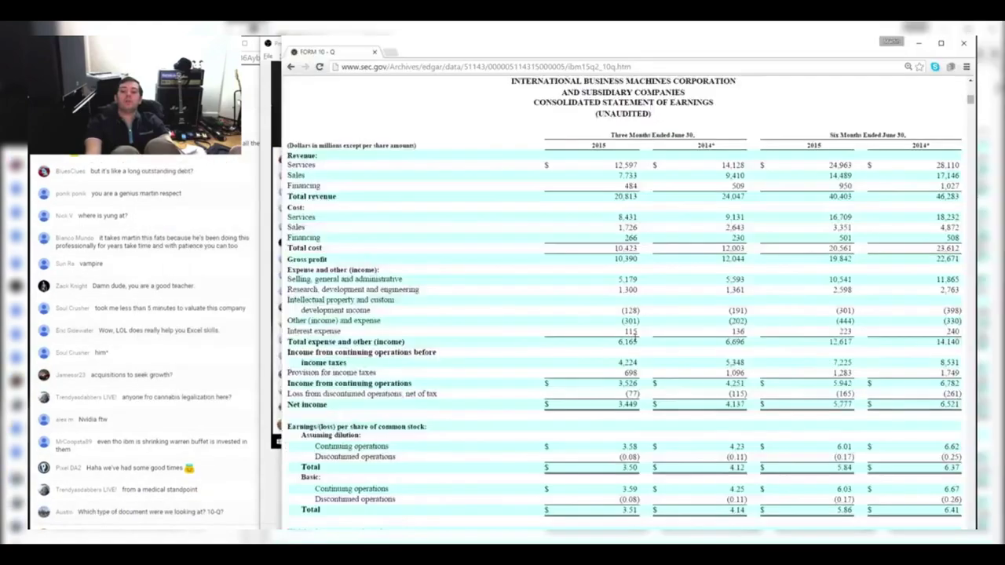
pyautogui.hotkey('alt', 'Tab')
pyautogui.hotkey('alt', 'Tab')
pyautogui.hotkey('alt', 'Tab')
# Enter Q215 Shares as 982.3 from the 10-Q's basic weighted-average count, and bold the Net Income row
pyautogui.press('Down')
pyautogui.press('Down')
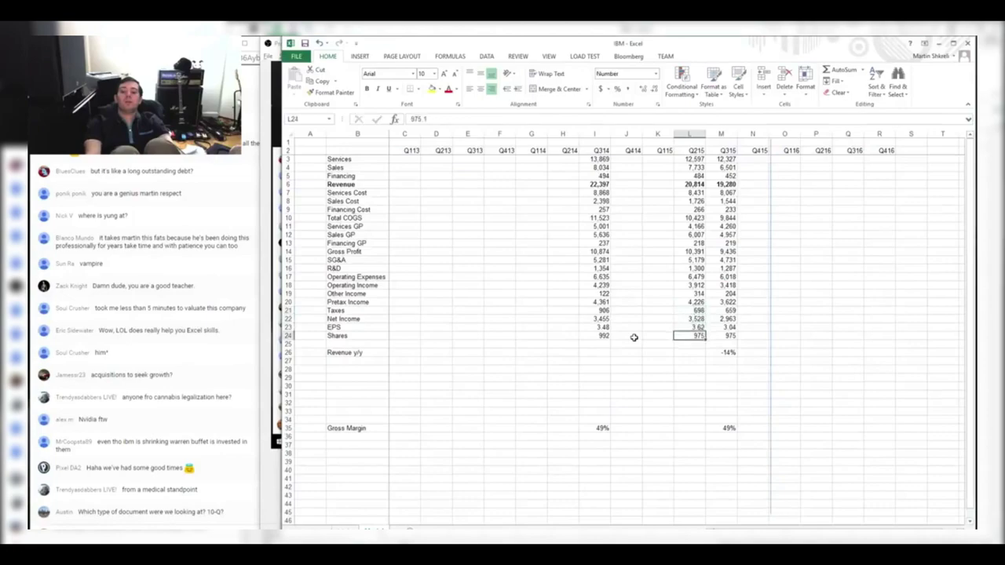
pyautogui.hotkey('alt', 'Tab')
pyautogui.scroll(-2, 634, 336)
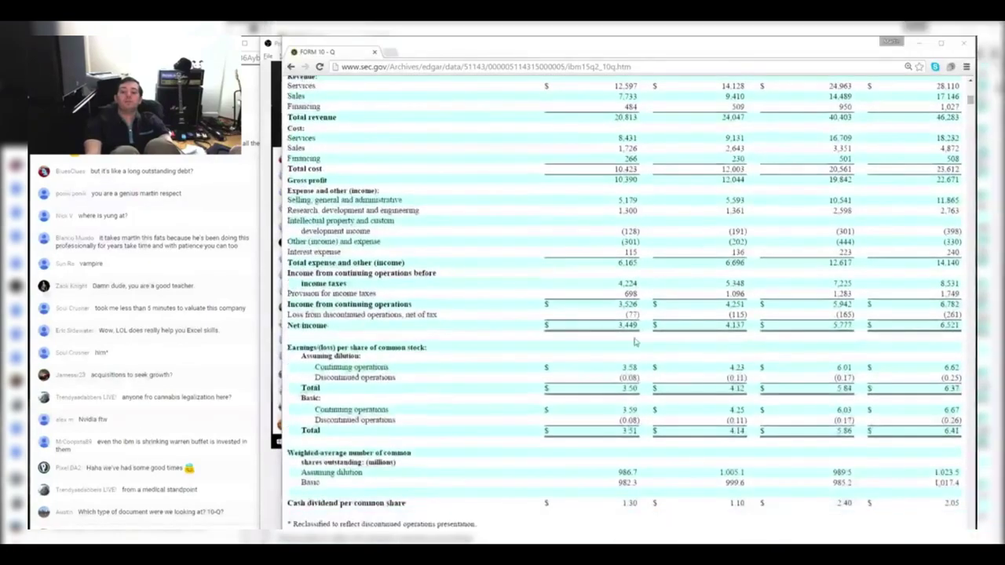
pyautogui.hotkey('alt', 'Tab')
pyautogui.write('98')
pyautogui.press('Up')
pyautogui.press('Up')
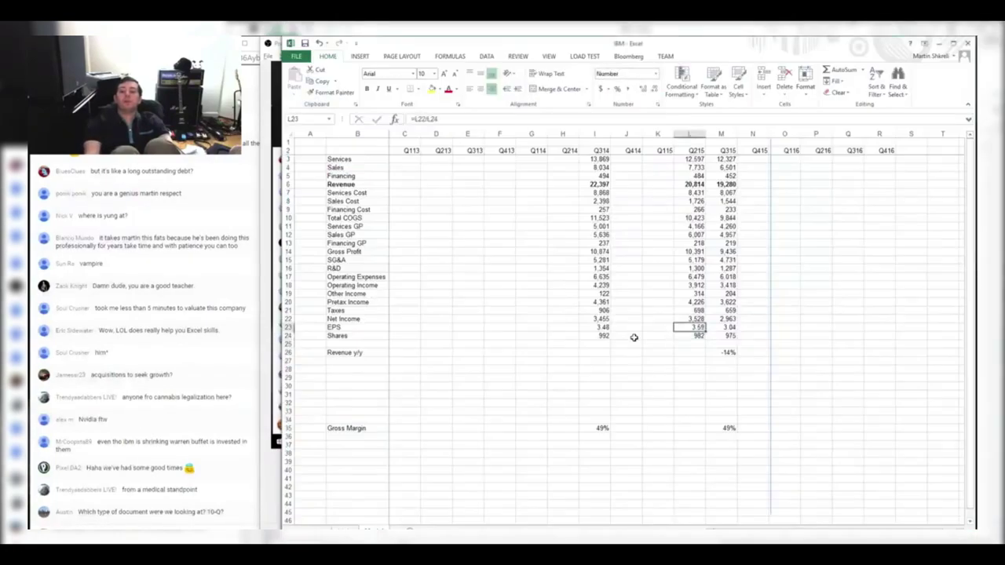
pyautogui.hotkey('shift', 'space')
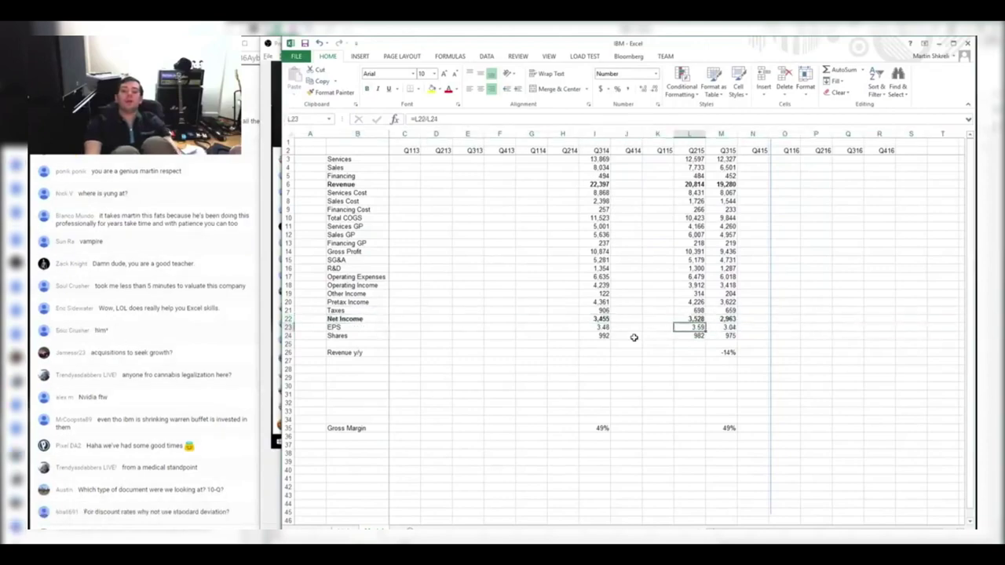
pyautogui.press('Down')
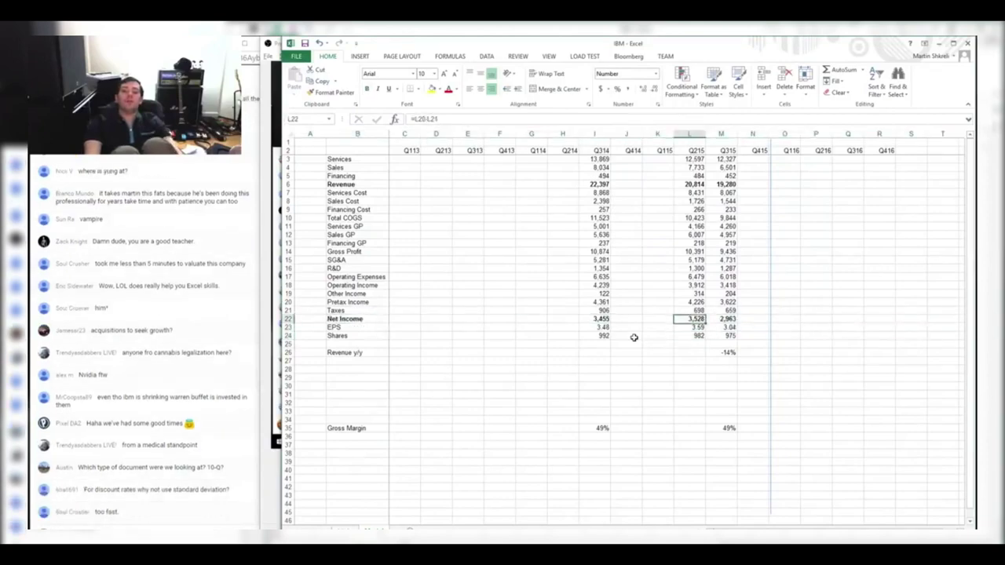
# Copy the Q314 income statement column, from Services to Shares, into the Q214 column
pyautogui.press('Down')
pyautogui.press('Down')
pyautogui.press('Down')
pyautogui.press('Left')
pyautogui.press('Left')
pyautogui.press('Left')
pyautogui.hotkey('ctrl', 'Up')
pyautogui.hotkey('ctrl', 'shift', 'Down')
pyautogui.hotkey('ctrl', 'c')
pyautogui.press('Left')
pyautogui.hotkey('ctrl', 'v')
pyautogui.hotkey('ctrl', 'shift', 'Up')
# Enter Q214 Services revenue as 14128 from the June 2014 column of the 10-Q
pyautogui.hotkey('alt', 'Tab')
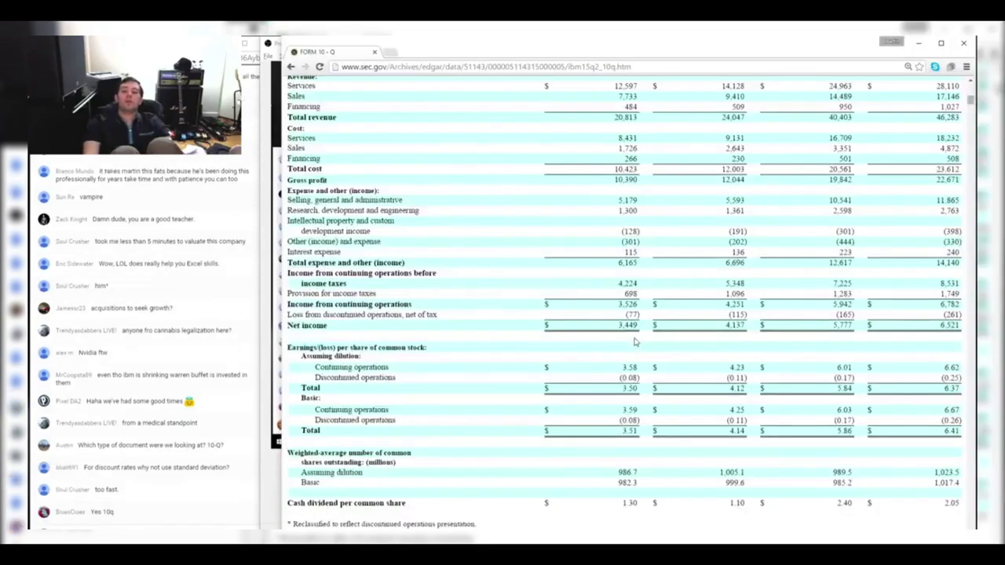
pyautogui.scroll(4, 635, 341)
pyautogui.hotkey('alt', 'Tab')
pyautogui.hotkey('alt', 'Tab')
pyautogui.hotkey('alt', 'Tab')
pyautogui.write('14,128')
pyautogui.press('Return')
# Enter Q214 Sales revenue as 9410 and Financing revenue as 509 from the 10-Q
pyautogui.hotkey('alt', 'Tab')
pyautogui.hotkey('alt', 'Tab')
pyautogui.write('940')
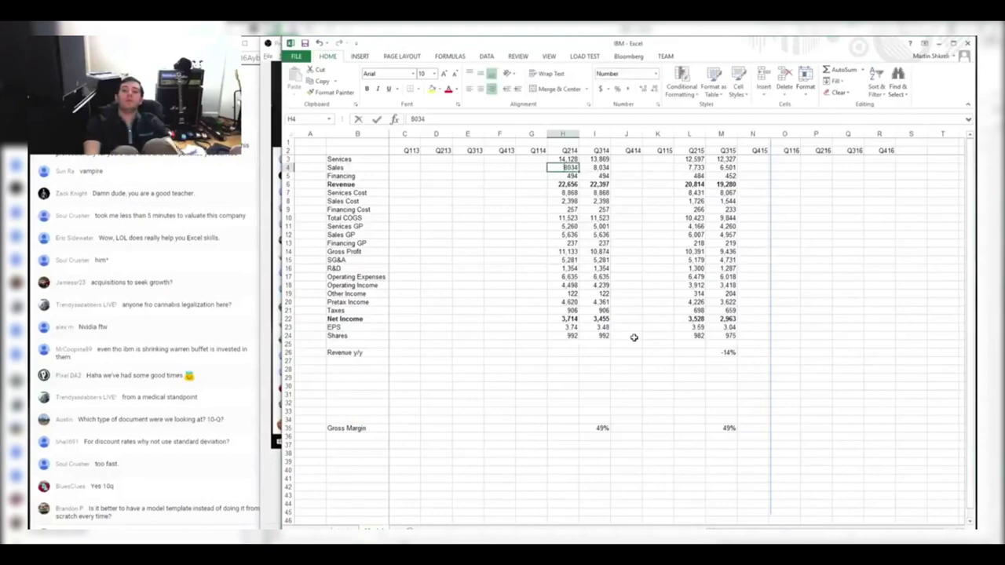
pyautogui.hotkey('alt', 'Tab')
pyautogui.hotkey('alt', 'Tab')
pyautogui.write('10')
pyautogui.press('Return')
pyautogui.hotkey('alt', 'Tab')
pyautogui.hotkey('alt', 'Tab')
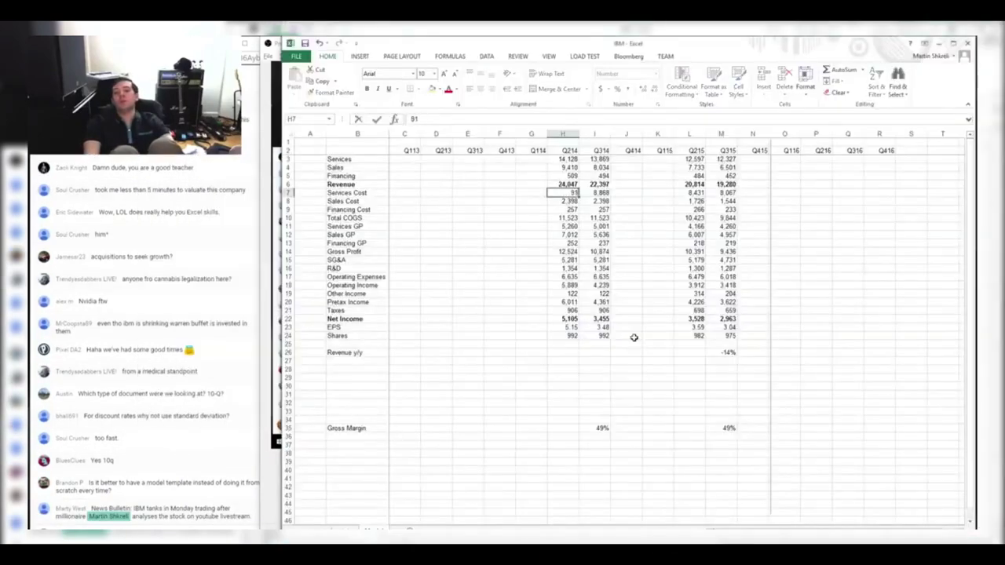
# Enter Q214 Services Cost as 9131, Sales Cost as 2643 and Financing Cost as 230 from the 10-Q
pyautogui.hotkey('alt', 'Tab')
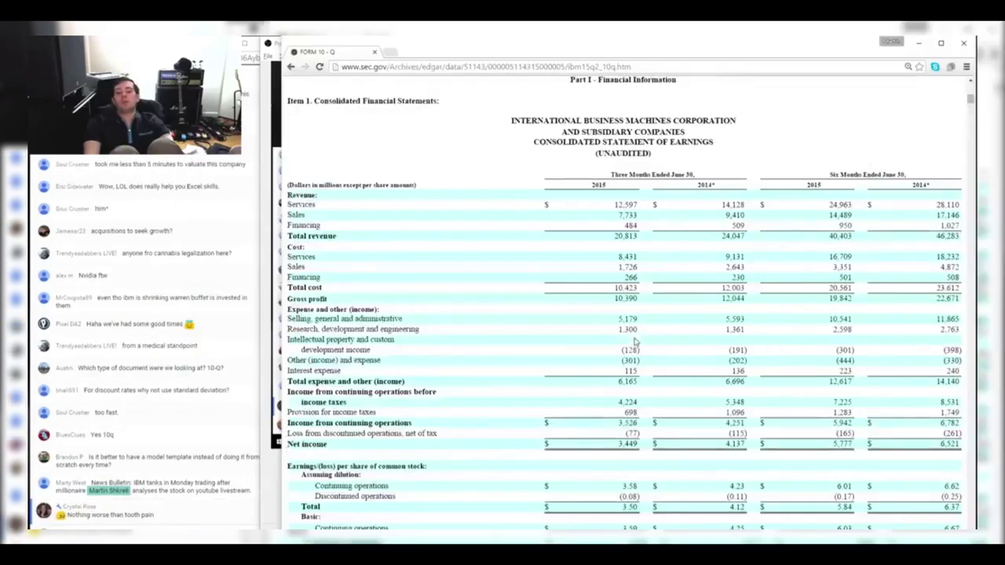
pyautogui.hotkey('alt', 'Tab')
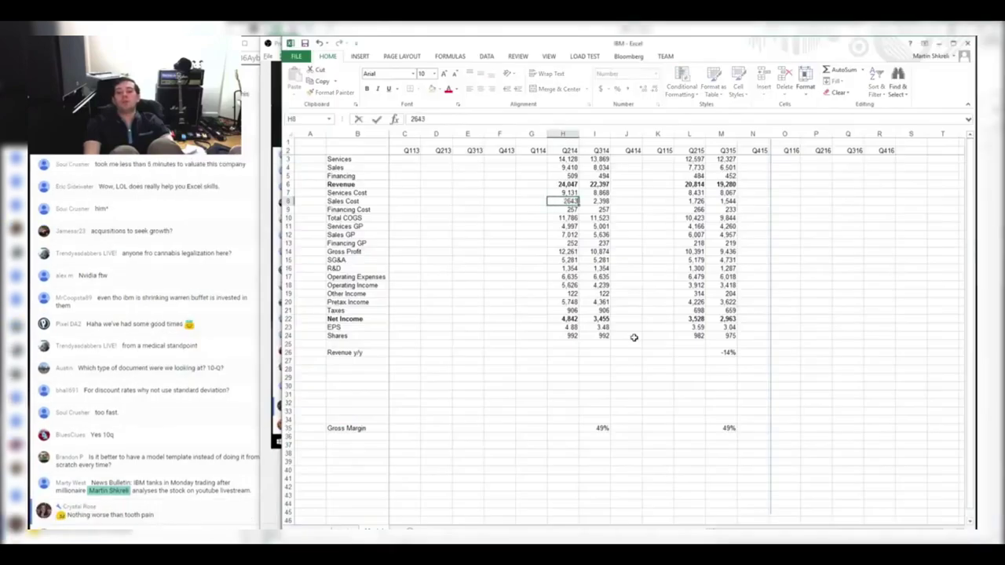
pyautogui.hotkey('alt', 'Tab')
pyautogui.hotkey('alt', 'Tab')
pyautogui.hotkey('ctrl', 'c')
pyautogui.press('Down')
pyautogui.hotkey('ctrl', 'v')
pyautogui.press('Down')
pyautogui.press('Return')
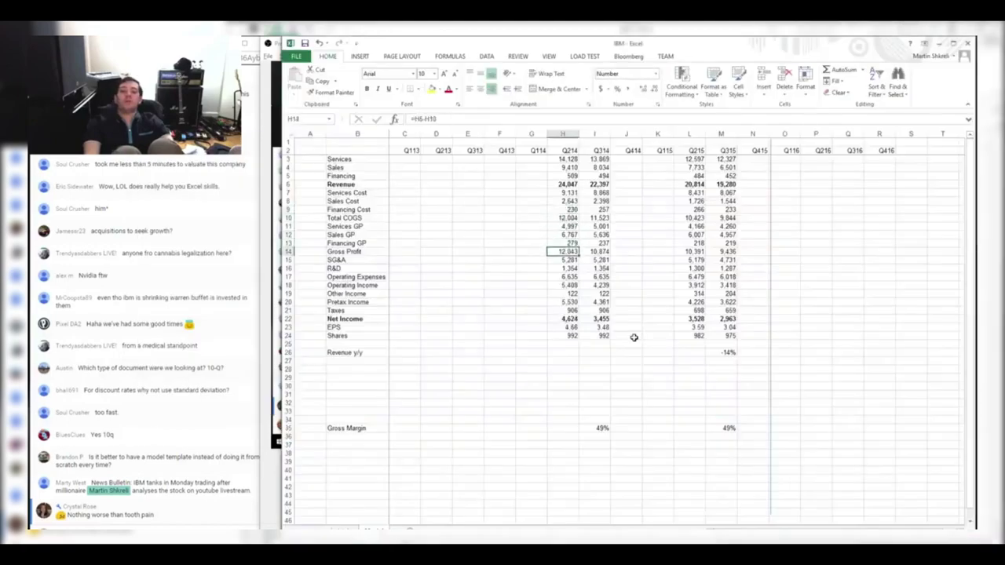
# Compare the Q214 gross profit rows with the gross profit reported in the 10-Q
pyautogui.hotkey('alt', 'Tab')
pyautogui.hotkey('alt', 'Tab')
pyautogui.press('Up')
pyautogui.press('Up')
pyautogui.press('Up')
pyautogui.press('Down')
pyautogui.press('Down')
pyautogui.press('Down')
# Enter Q214 SG&A as 5593 and R&D as 1361 from the 10-Q
pyautogui.hotkey('alt', 'Tab')
pyautogui.hotkey('alt', 'Tab')
pyautogui.write('5593')
pyautogui.press('Return')
pyautogui.hotkey('alt', 'Tab')
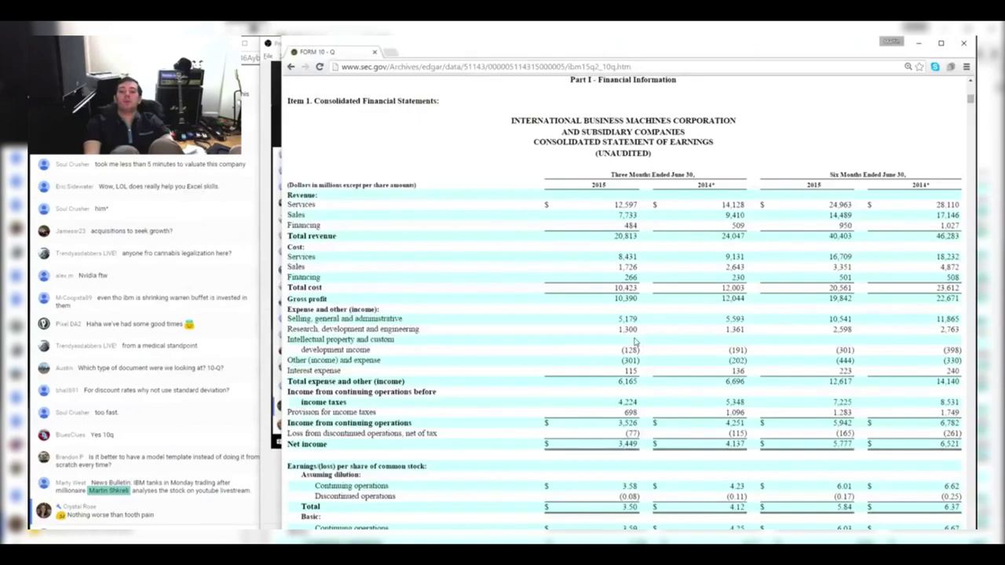
pyautogui.hotkey('alt', 'Tab')
pyautogui.write('1361')
pyautogui.press('Return')
# Calculate Q214 Other Income in H19 as +191+202-136 from the 10-Q
pyautogui.hotkey('alt', 'Tab')
pyautogui.hotkey('alt', 'Tab')
pyautogui.hotkey('alt', 'Tab')
pyautogui.hotkey('alt', 'Tab')
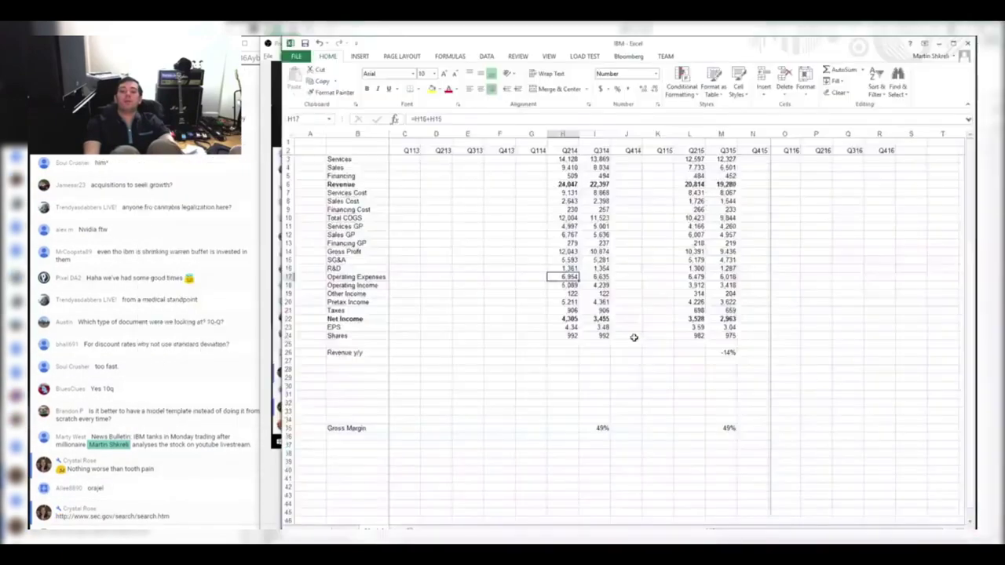
pyautogui.hotkey('alt', 'Tab')
pyautogui.hotkey('alt', 'Tab')
pyautogui.write('+191+202')
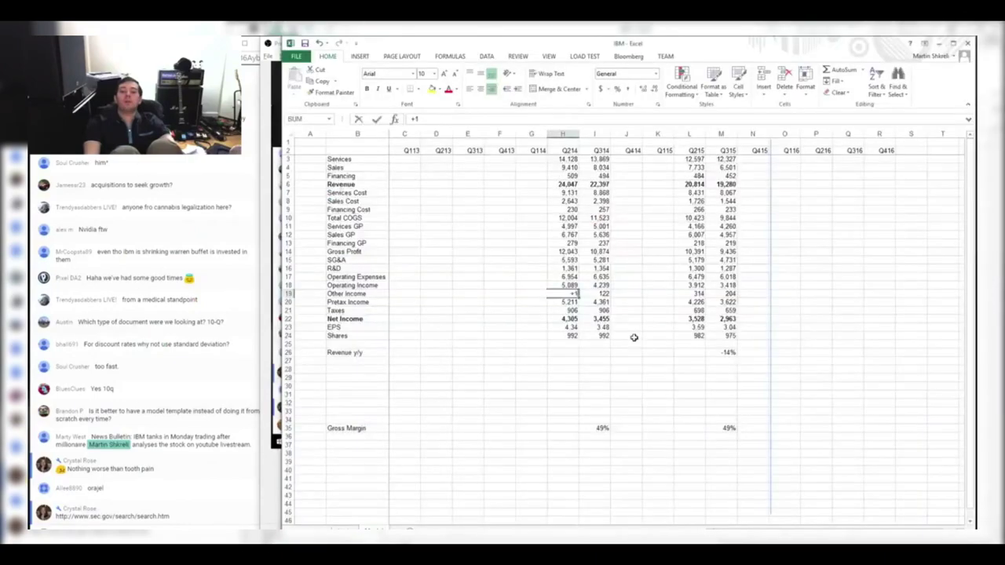
pyautogui.hotkey('alt', 'Tab')
pyautogui.hotkey('alt', 'Tab')
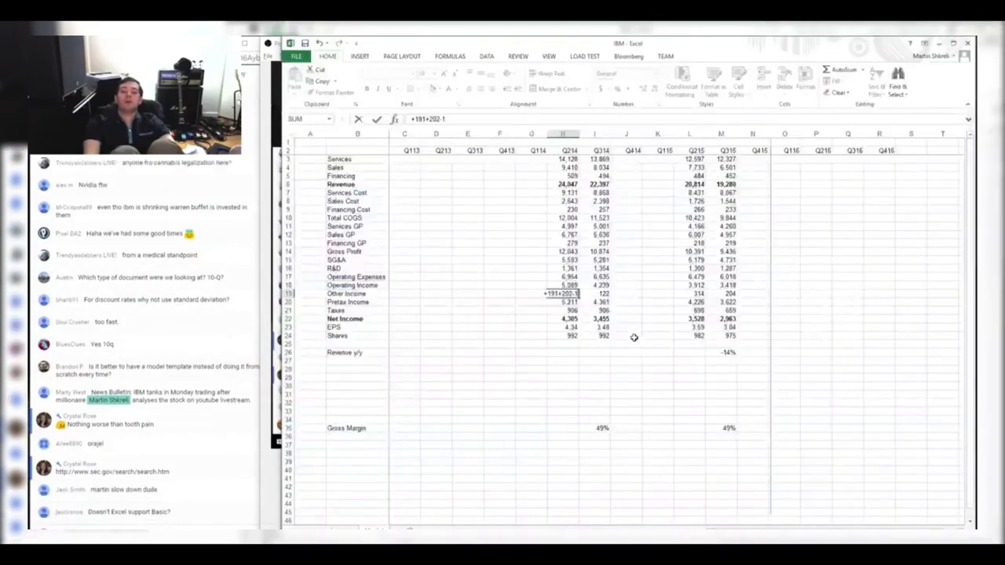
pyautogui.hotkey('alt', 'Tab')
pyautogui.hotkey('alt', 'Tab')
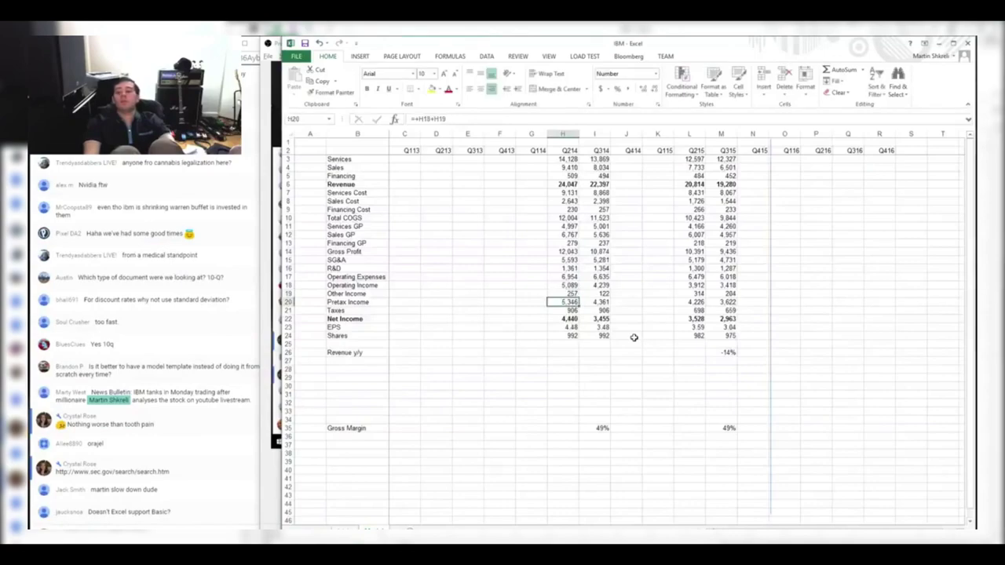
# Enter Q214 Taxes as 1096 from the 10-Q's provision for income taxes
pyautogui.hotkey('alt', 'Tab')
pyautogui.hotkey('alt', 'Tab')
pyautogui.write('1096')
pyautogui.press('Return')
pyautogui.hotkey('alt', 'Tab')
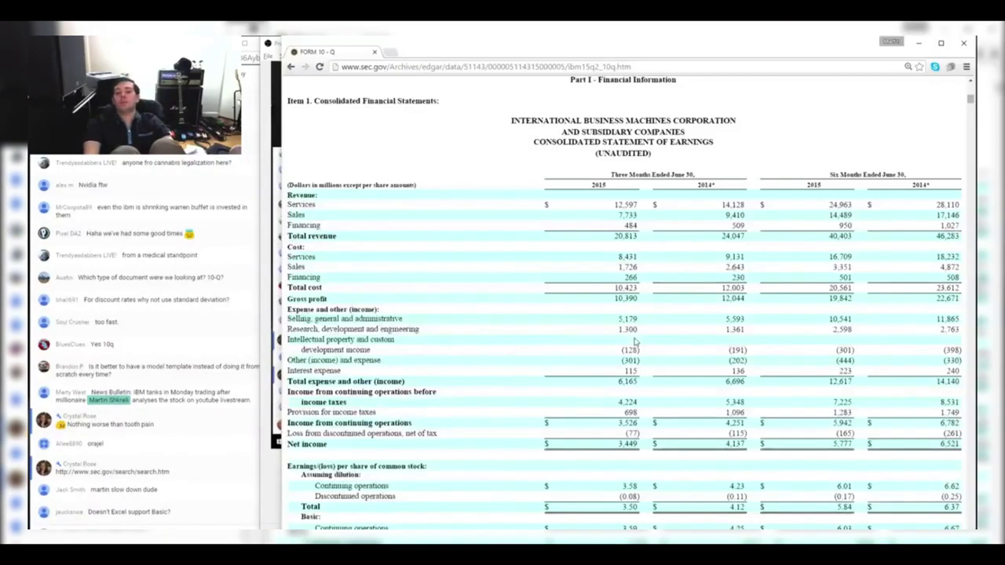
pyautogui.hotkey('alt', 'Tab')
# Format the whole Taxes row as Number with 0 decimal places and a thousands separator
pyautogui.press('Up')
pyautogui.hotkey('shift', 'space')
pyautogui.hotkey('ctrl', '1')
pyautogui.press('Down')
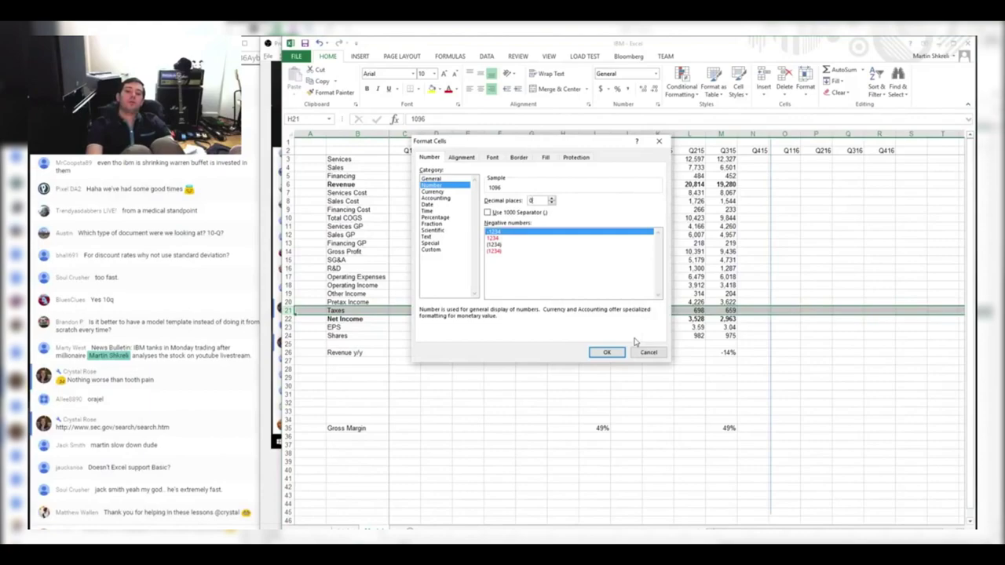
pyautogui.press('Return')
pyautogui.press('Down')
# Check Q214 net income against the 10-Q, and enter Q214 Shares as 999.6 from the basic count
pyautogui.hotkey('alt', 'Tab')
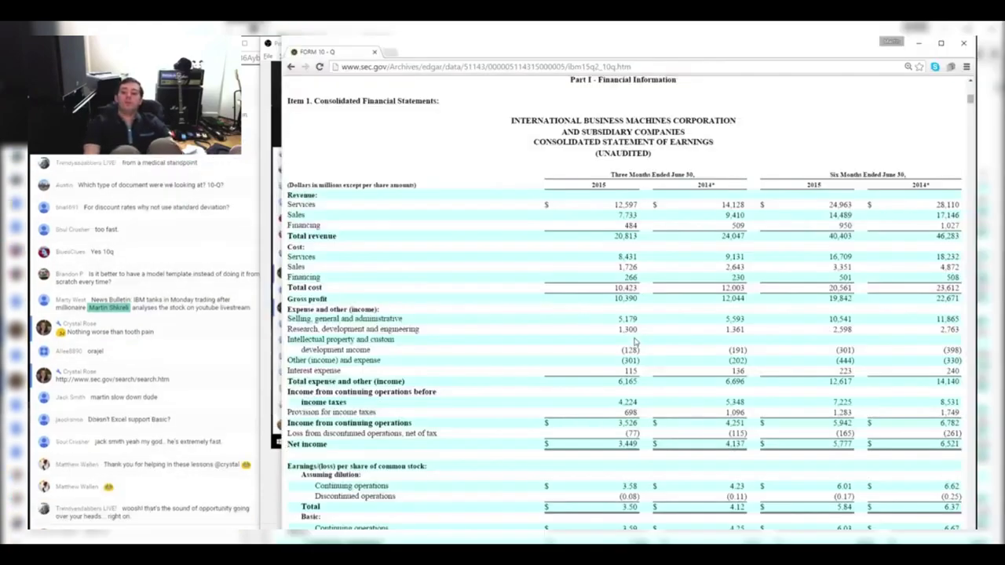
pyautogui.hotkey('alt', 'Tab')
pyautogui.hotkey('alt', 'Tab')
pyautogui.scroll(-3, 634, 340)
pyautogui.hotkey('alt', 'Tab')
pyautogui.press('Down')
pyautogui.press('Down')
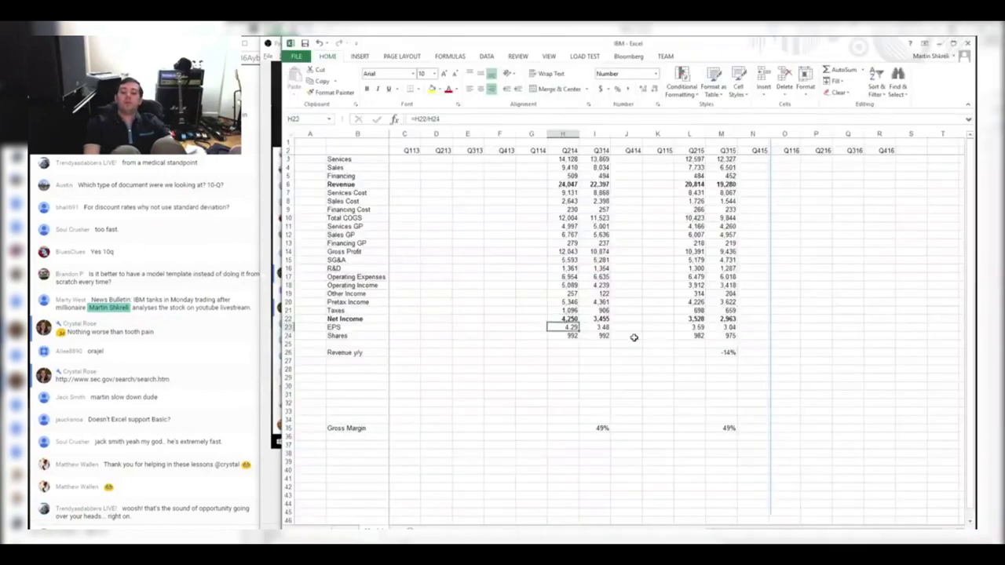
pyautogui.hotkey('alt', 'Tab')
pyautogui.hotkey('alt', 'Tab')
pyautogui.write('999.6')
# Copy the Q315 Revenue y/y formula into the Q215 column
pyautogui.press('Right')
pyautogui.press('Right')
pyautogui.press('Right')
pyautogui.press('Right')
pyautogui.press('Down')
pyautogui.press('Down')
pyautogui.press('Right')
pyautogui.hotkey('ctrl', 'c')
pyautogui.press('Left')
pyautogui.hotkey('ctrl', 'v')
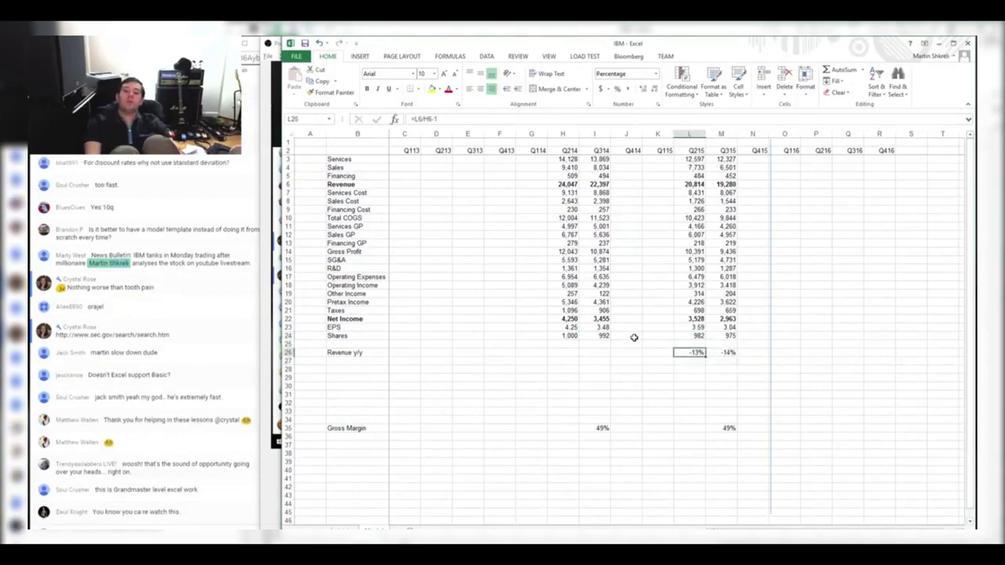
# Inspect the cell references in the Q215 and Q315 Revenue y/y formulas
pyautogui.press('F2')
pyautogui.press('Escape')
pyautogui.press('Right')
pyautogui.press('F2')
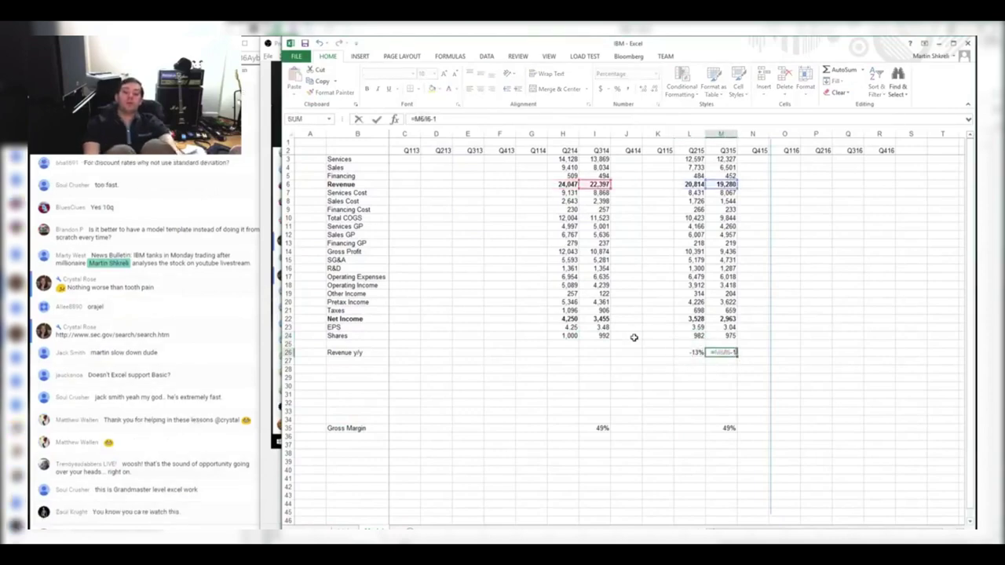
pyautogui.press('Escape')
pyautogui.press('Left')
pyautogui.press('F2')
pyautogui.press('Escape')
# Copy the Q315 Gross Margin formula into the Q215 and Q214 columns
pyautogui.press('Right')
pyautogui.press('Down')
pyautogui.hotkey('ctrl', 'Down')
pyautogui.hotkey('ctrl', 'c')
pyautogui.press('Left')
pyautogui.hotkey('ctrl', 'v')
pyautogui.press('Left')
pyautogui.press('Left')
pyautogui.press('Left')
pyautogui.press('Left')
pyautogui.hotkey('ctrl', 'v')
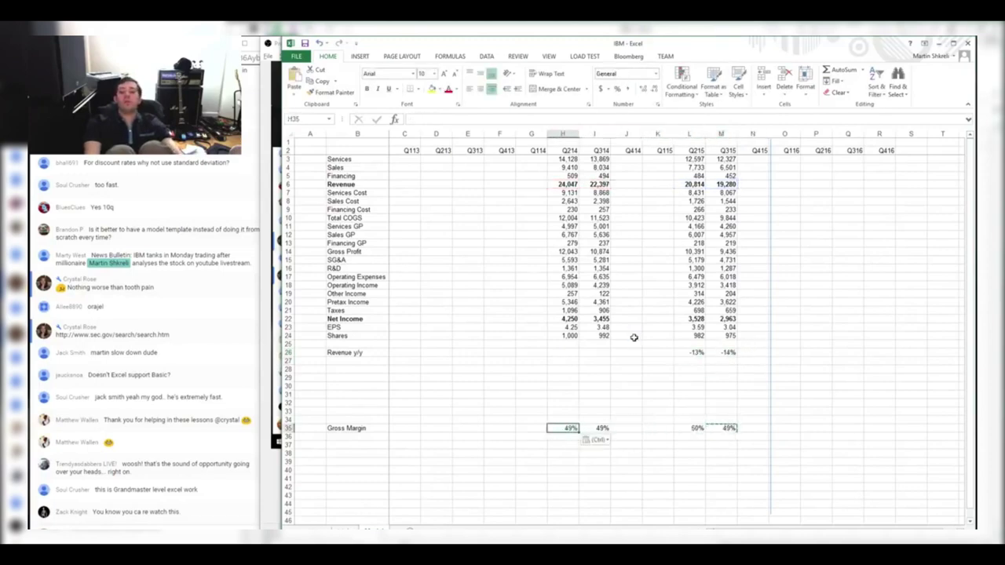
pyautogui.press('Escape')
# Examine the loss from discontinued operations line in the second-quarter 2015 10-Q
pyautogui.press('Down')
pyautogui.hotkey('ctrl', 'Up')
pyautogui.hotkey('ctrl', 'Up')
pyautogui.hotkey('ctrl', 'Up')
pyautogui.press('Down')
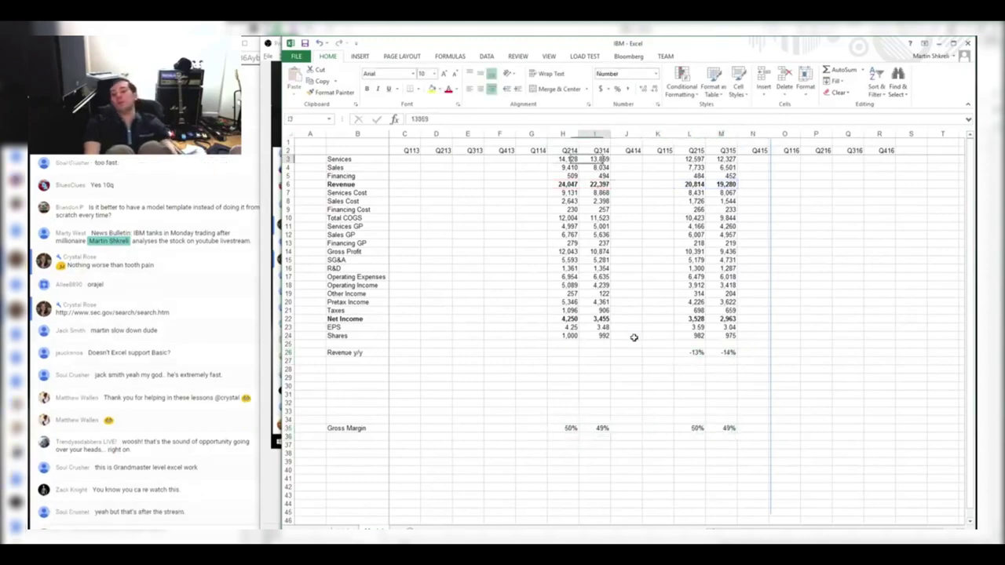
pyautogui.press('Right')
pyautogui.press('Right')
pyautogui.press('Right')
pyautogui.hotkey('alt', 'Tab')
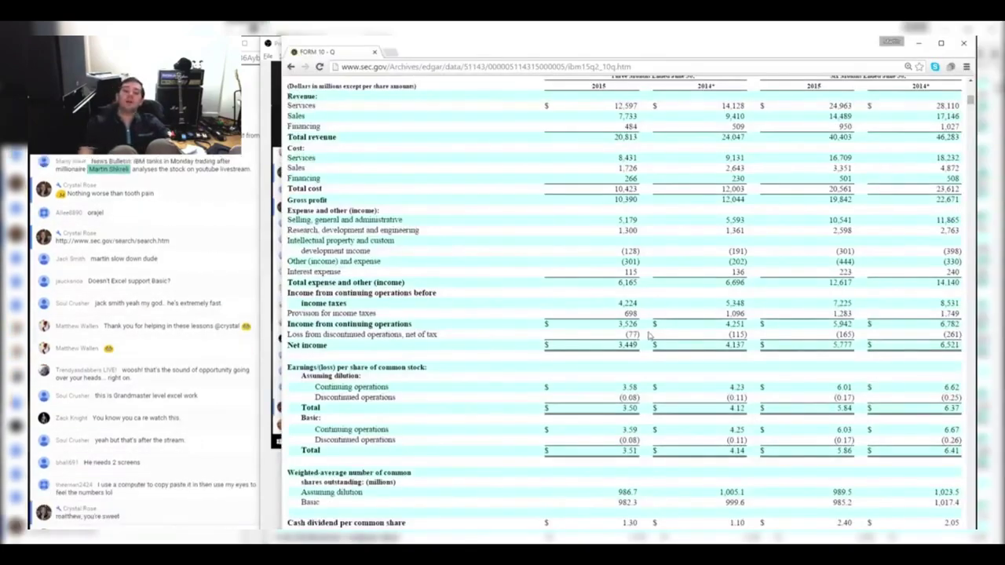
pyautogui.moveTo(540, 335); pyautogui.dragTo(287, 335)
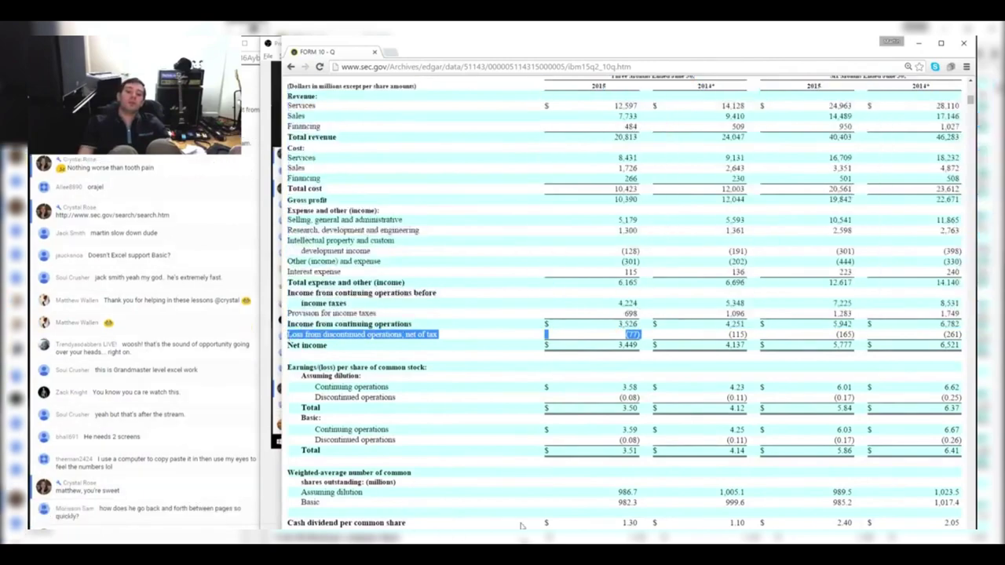
pyautogui.moveTo(303, 482); pyautogui.dragTo(354, 451)
pyautogui.click(354, 449)
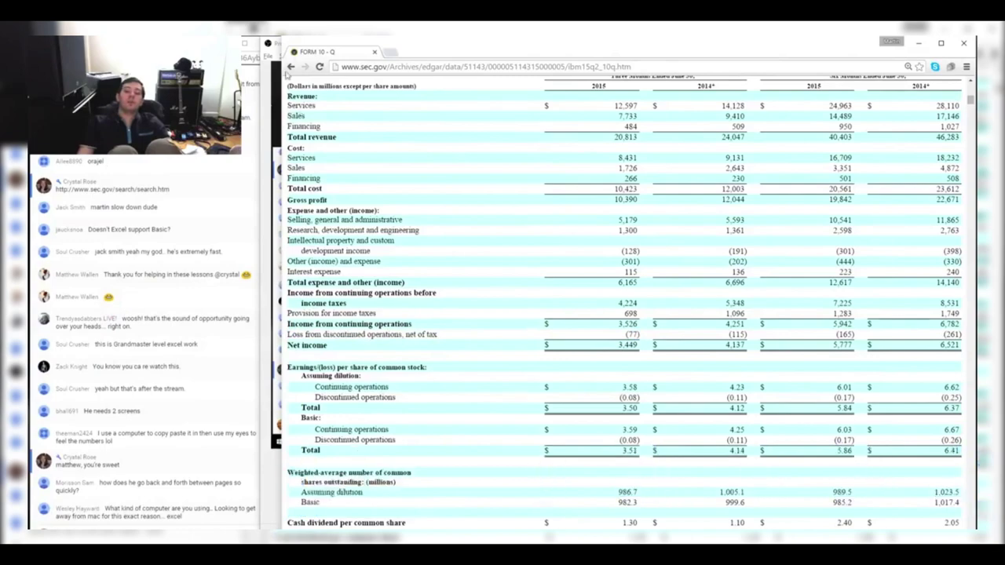
# Open IBM's 10-Q filed 2015-04-28, ibm15q1_10q.htm, from the EDGAR filing list and find its consolidated statement of earnings
pyautogui.click(291, 67)
pyautogui.click(290, 67)
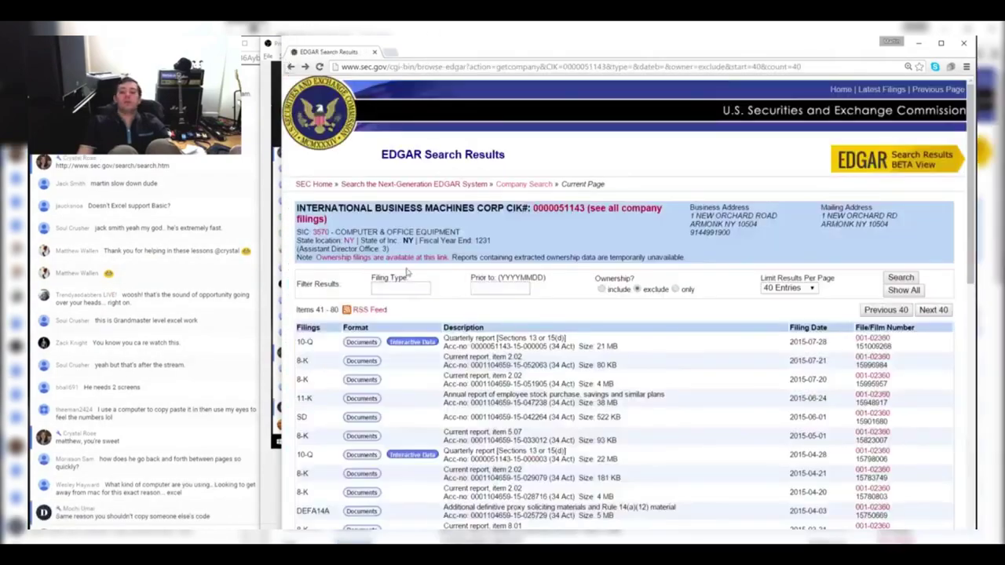
pyautogui.scroll(-3, 407, 275)
pyautogui.click(350, 356)
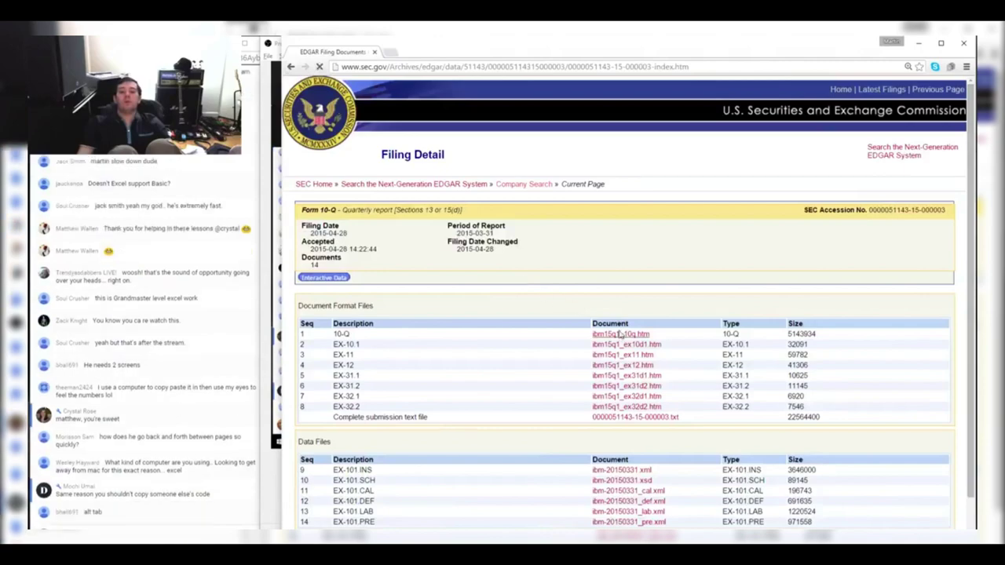
pyautogui.click(620, 335)
pyautogui.scroll(-15, 639, 290)
pyautogui.scroll(5, 636, 298)
# Copy the Q215 income statement column, from Services to Shares, into the Q115 column
pyautogui.hotkey('alt', 'Tab')
pyautogui.hotkey('ctrl', 'v')
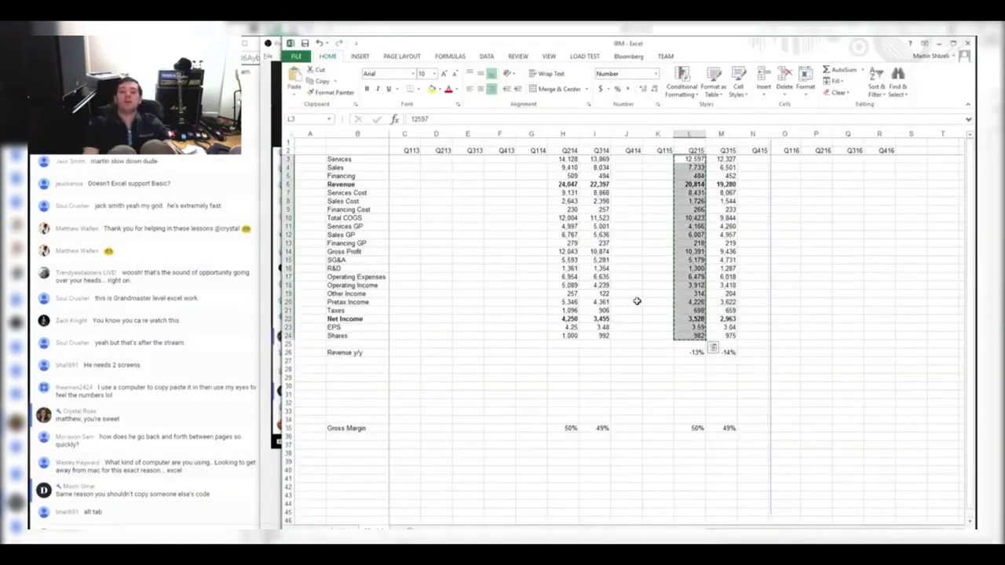
pyautogui.press('Left')
# Enter Q115 Services revenue as 12366 and Sales revenue as 6757 from the first-quarter 2015 10-Q
pyautogui.hotkey('alt', 'Tab')
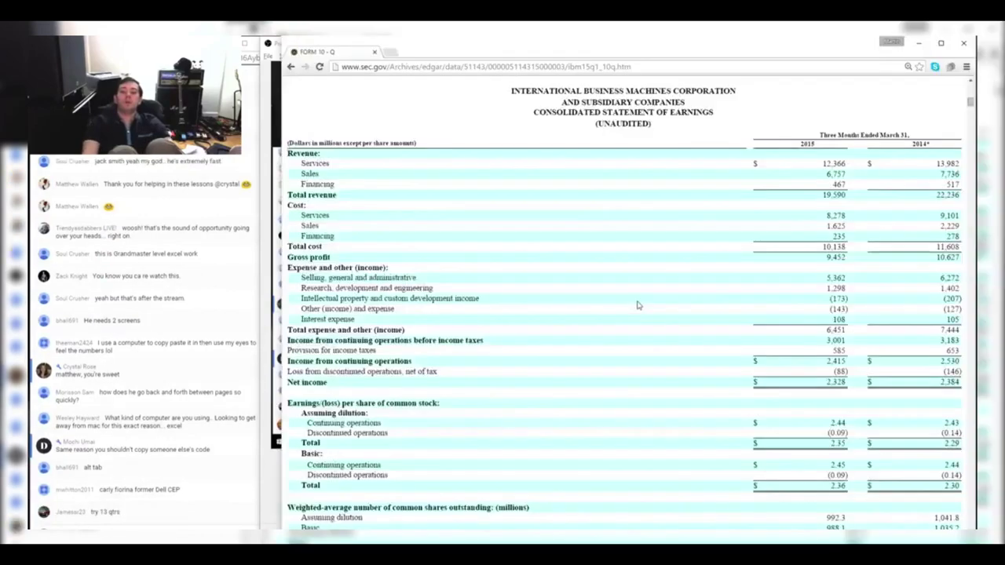
pyautogui.hotkey('alt', 'Tab')
pyautogui.press('Down')
pyautogui.hotkey('alt', 'Tab')
pyautogui.hotkey('alt', 'Tab')
pyautogui.write('7733')
pyautogui.press('Return')
pyautogui.hotkey('alt', 'Tab')
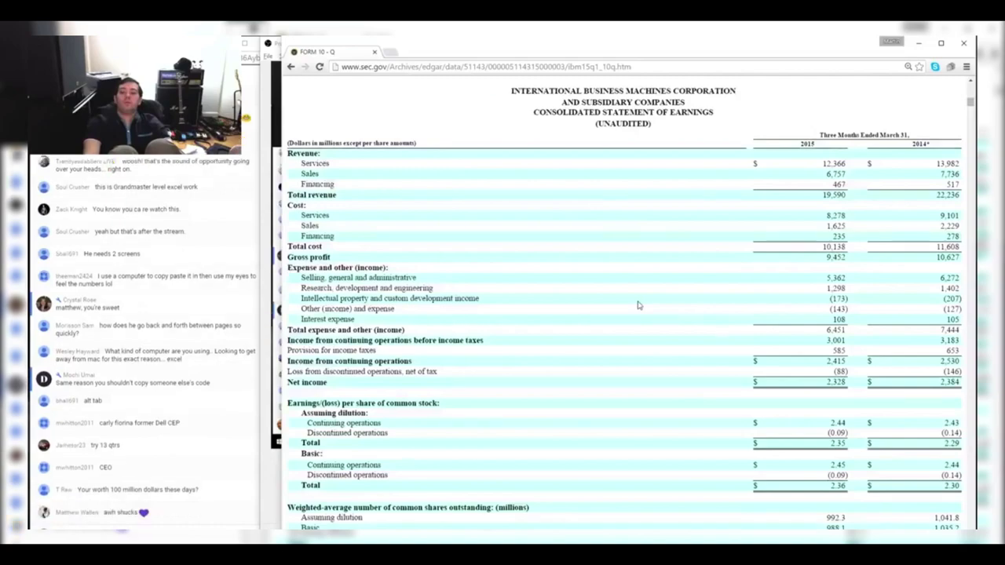
# Enter Q115 Financing revenue as 467 from the first-quarter 2015 10-Q
pyautogui.hotkey('alt', 'Tab')
pyautogui.write('467')
pyautogui.press('Return')
pyautogui.press('Return')
# Enter the Q115 costs from the 10-Q: Services Cost 8278, Sales Cost 1625 and Financing Cost 235
pyautogui.hotkey('alt', 'Tab')
pyautogui.hotkey('alt', 'Tab')
pyautogui.write('8,228')
pyautogui.press('Return')
pyautogui.hotkey('alt', 'Tab')
pyautogui.hotkey('alt', 'Tab')
pyautogui.write('1625')
pyautogui.press('Return')
pyautogui.hotkey('alt', 'Tab')
pyautogui.hotkey('alt', 'Tab')
pyautogui.write('235')
pyautogui.press('Return')
# Enter Q115 SG&A as 5362 and R&D as 1298 from the 10-Q
pyautogui.press('Return')
pyautogui.press('Return')
pyautogui.press('Return')
pyautogui.press('Return')
pyautogui.press('Return')
pyautogui.press('Return')
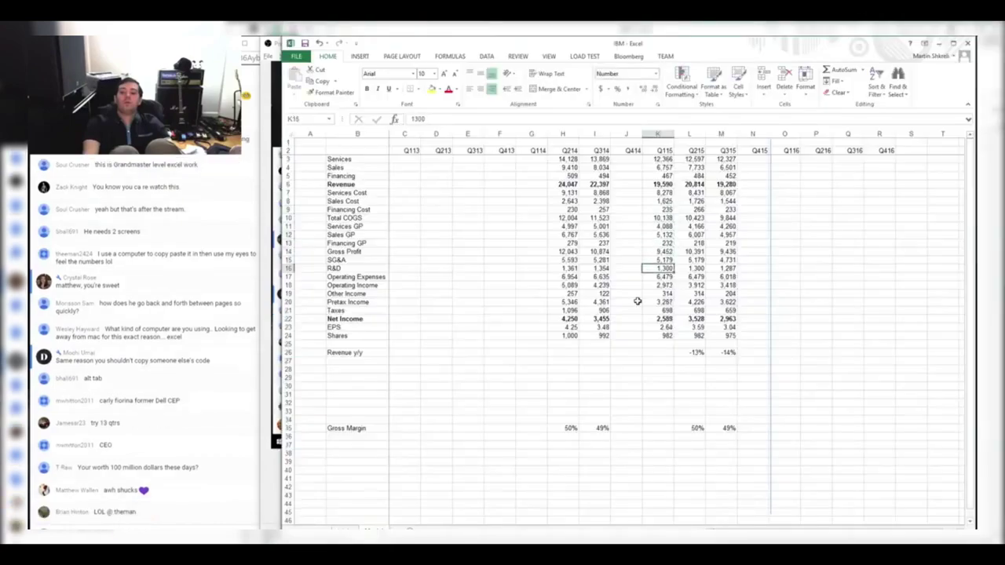
pyautogui.hotkey('alt', 'Tab')
pyautogui.hotkey('alt', 'Tab')
pyautogui.write('5362')
pyautogui.press('Return')
pyautogui.hotkey('alt', 'Tab')
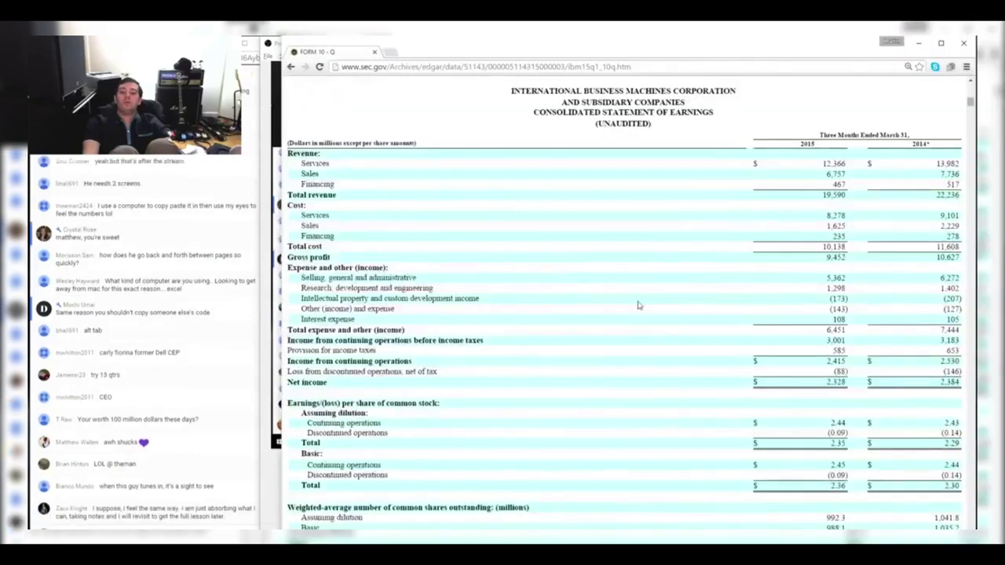
pyautogui.hotkey('alt', 'Tab')
pyautogui.write('+1')
# Enter Q115 Other Income as the formula +173+143-108
pyautogui.press('Down')
pyautogui.press('Down')
pyautogui.write('+173')
pyautogui.hotkey('alt', 'Tab')
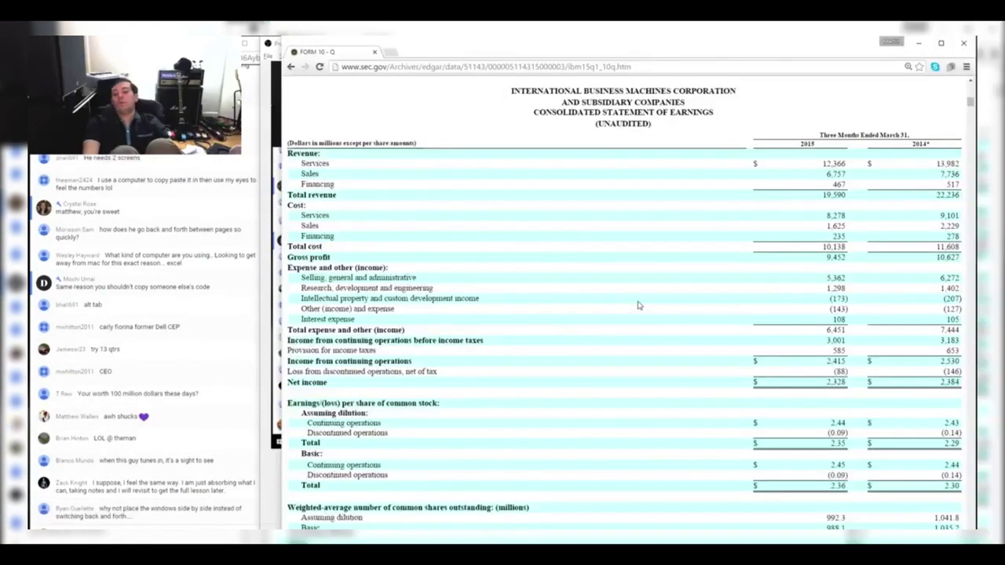
pyautogui.hotkey('alt', 'Tab')
pyautogui.write('+')
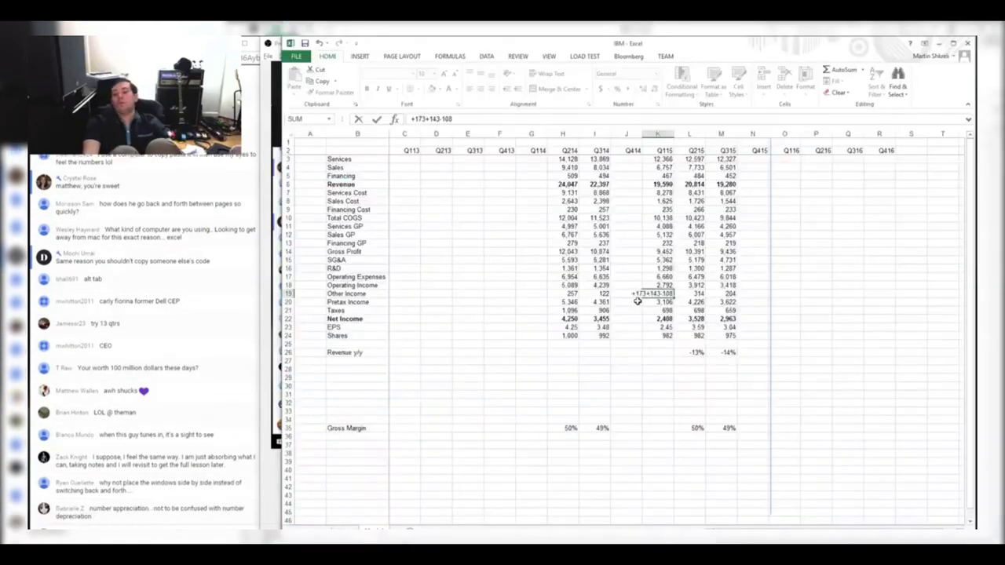
# Enter Q115 Taxes as 585 and Shares as 988 from the 10-Q
pyautogui.hotkey('alt', 'Tab')
pyautogui.hotkey('alt', 'Tab')
pyautogui.write('143')
pyautogui.press('Return')
pyautogui.hotkey('alt', 'Tab')
pyautogui.scroll(-1, 637, 305)
pyautogui.hotkey('alt', 'Tab')
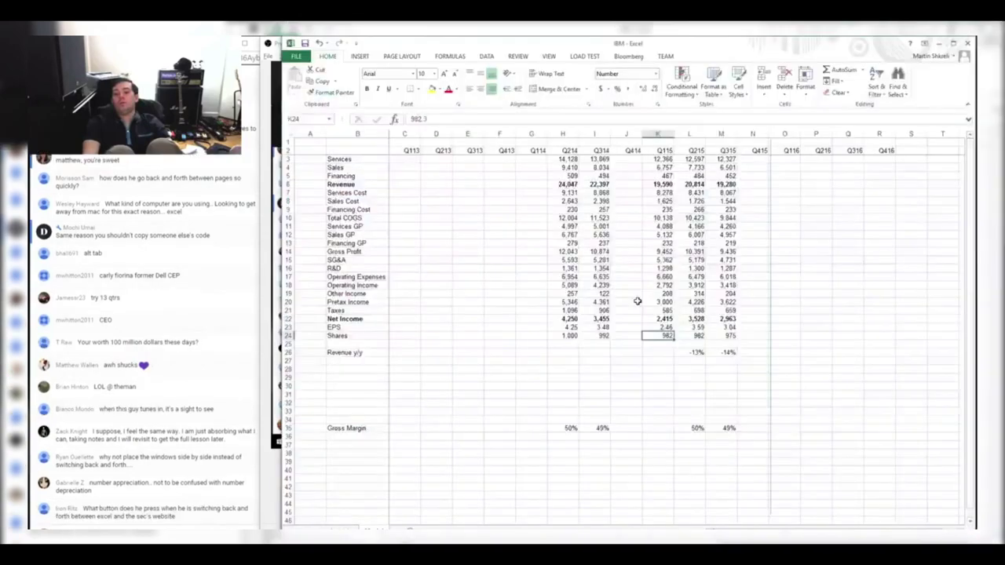
# Copy the Revenue y/y formula from Q215 into the Q115 column
pyautogui.press('Down')
pyautogui.press('Right')
pyautogui.hotkey('ctrl', 'c')
pyautogui.press('Left')
pyautogui.hotkey('ctrl', 'v')
# Copy the Gross Margin formula from Q215 into the Q115 column
pyautogui.press('Right')
pyautogui.press('Down')
pyautogui.press('Down')
pyautogui.press('Down')
pyautogui.press('Down')
pyautogui.press('Down')
pyautogui.press('Down')
pyautogui.press('Down')
pyautogui.press('Down')
pyautogui.press('Down')
pyautogui.hotkey('ctrl', 'c')
pyautogui.press('Left')
pyautogui.hotkey('ctrl', 'v')
# Copy the Gross Margin formula from Q214 into the Q114 column
pyautogui.press('Left')
pyautogui.press('Up')
pyautogui.press('Up')
pyautogui.press('Left')
pyautogui.press('Down')
pyautogui.press('Down')
pyautogui.hotkey('ctrl', 'c')
pyautogui.press('Left')
pyautogui.hotkey('ctrl', 'v')
# Copy the Q214 income statement column, from Services to Shares, into the Q114 column
pyautogui.press('Right')
pyautogui.hotkey('ctrl', 'Up')
pyautogui.hotkey('ctrl', 'Up')
pyautogui.hotkey('ctrl', 'Up')
pyautogui.press('Down')
pyautogui.press('Down')
pyautogui.hotkey('ctrl', 'shift', 'Down')
pyautogui.hotkey('ctrl', 'c')
pyautogui.press('Left')
pyautogui.hotkey('ctrl', 'v')
# Enter the Q114 revenues from the 10-Q's 2014 column: Services 13982, Sales 7736 and Financing 517
pyautogui.hotkey('alt', 'Tab')
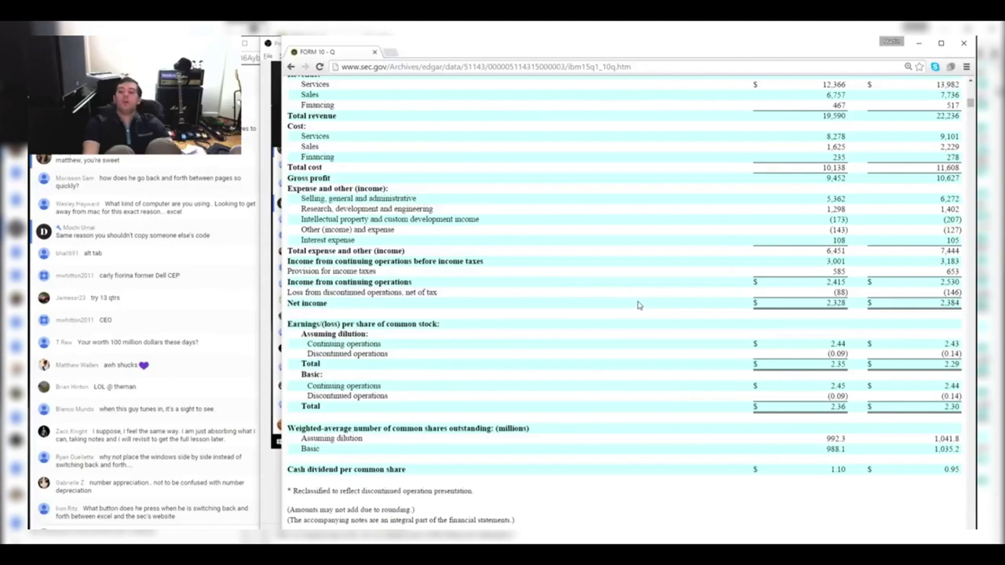
pyautogui.hotkey('alt', 'Tab')
pyautogui.hotkey('alt', 'Tab')
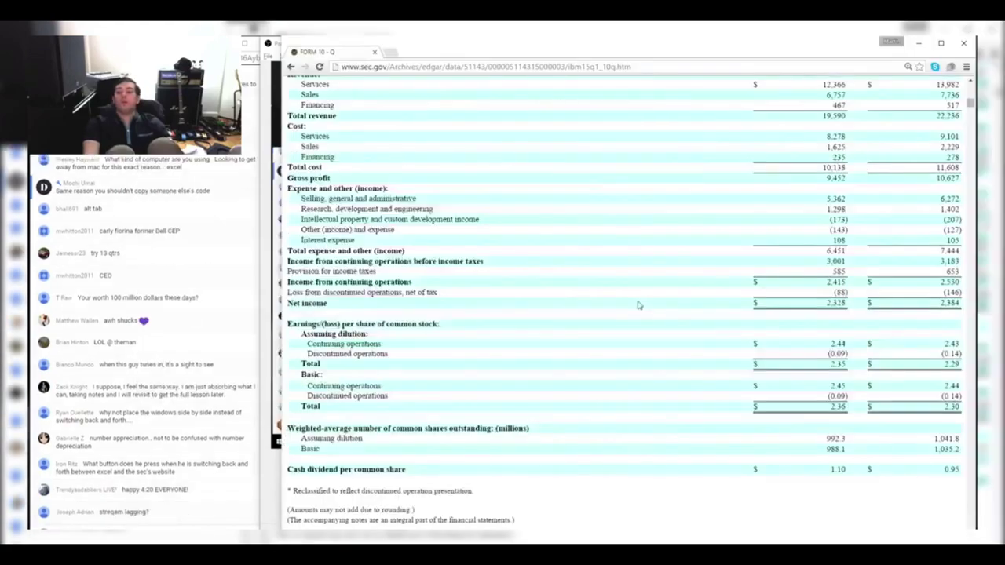
pyautogui.hotkey('alt', 'Tab')
pyautogui.write('13982')
pyautogui.press('Return')
pyautogui.write('7736')
pyautogui.press('Return')
pyautogui.write('517')
pyautogui.press('Return')
# Enter the Q114 costs from the 10-Q: Services Cost 9101, Sales Cost 2229 and Financing Cost 278
pyautogui.hotkey('alt', 'Tab')
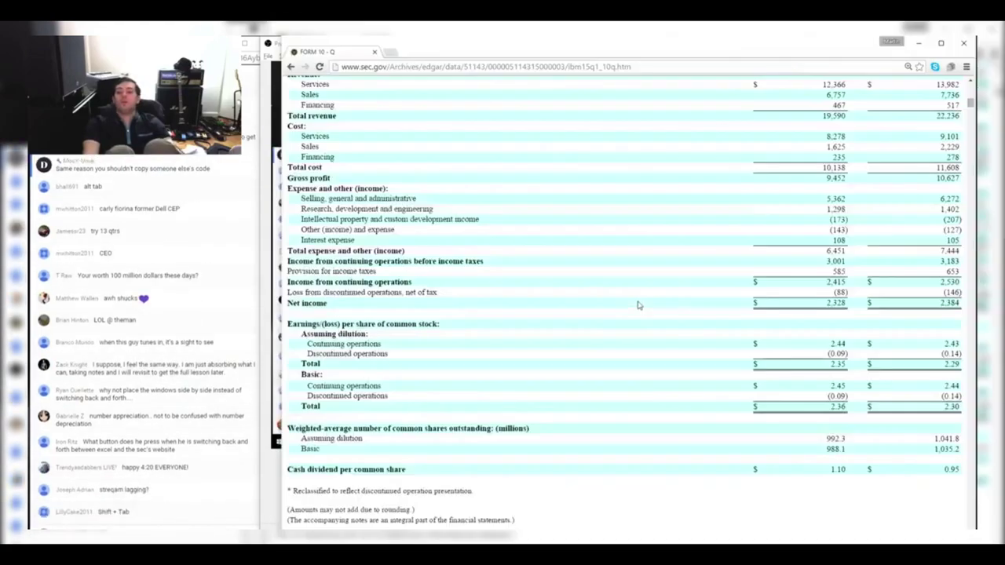
pyautogui.hotkey('alt', 'Tab')
pyautogui.hotkey('alt', 'Tab')
pyautogui.hotkey('alt', 'Tab')
pyautogui.write('2229')
pyautogui.press('Return')
pyautogui.hotkey('alt', 'Tab')
pyautogui.hotkey('alt', 'Tab')
pyautogui.write('278')
pyautogui.press('Return')
# Enter Q114 SG&A as 6272 and R&D as 1402 from the 10-Q
pyautogui.press('Down')
pyautogui.press('Down')
pyautogui.press('Down')
pyautogui.press('Down')
pyautogui.press('Down')
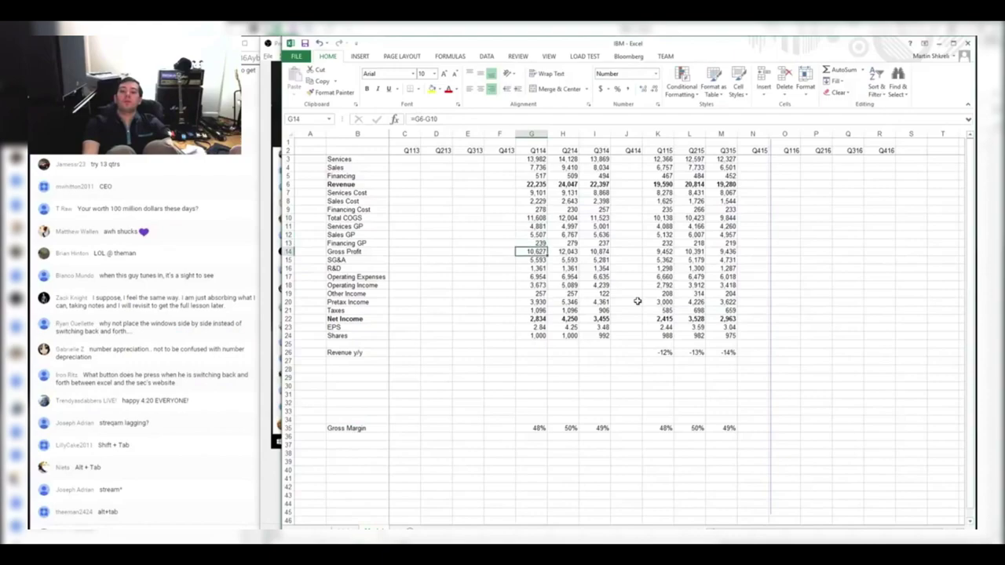
pyautogui.hotkey('alt', 'Tab')
pyautogui.hotkey('alt', 'Tab')
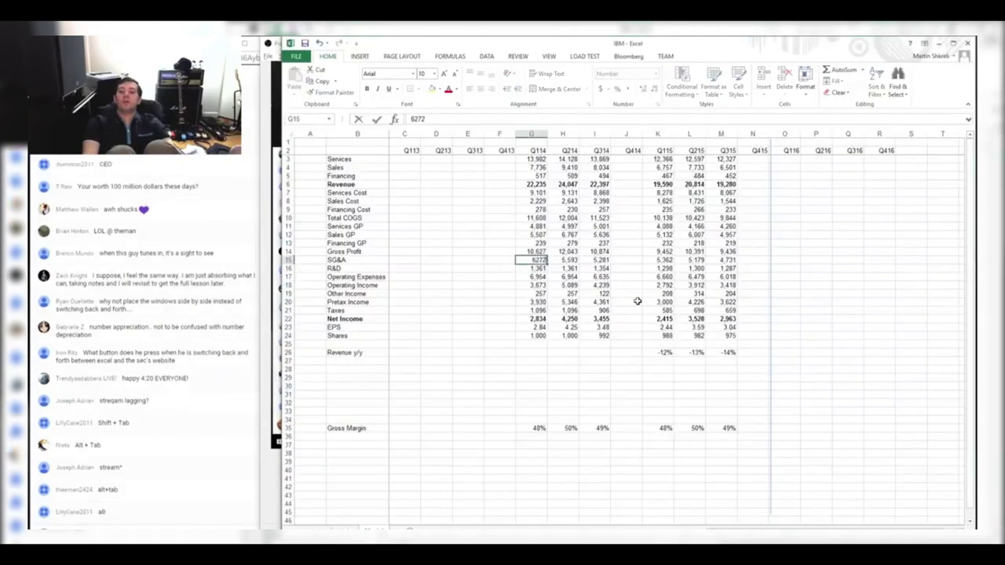
pyautogui.hotkey('alt', 'Tab')
pyautogui.hotkey('alt', 'Tab')
pyautogui.write('1402')
pyautogui.press('Return')
# Enter Q114 Other Income as 207+127-105 and Taxes as 653 from the 10-Q
pyautogui.press('Down')
pyautogui.press('Down')
pyautogui.hotkey('alt', 'Tab')
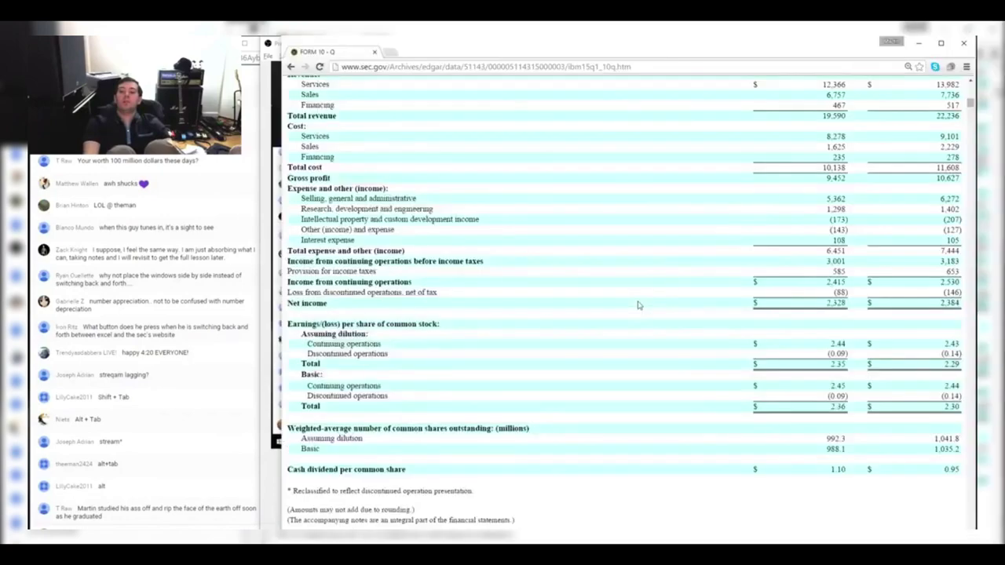
pyautogui.hotkey('alt', 'Tab')
pyautogui.write('+207+')
pyautogui.hotkey('alt', 'Tab')
pyautogui.hotkey('alt', 'Tab')
pyautogui.write('127')
pyautogui.hotkey('alt', 'Tab')
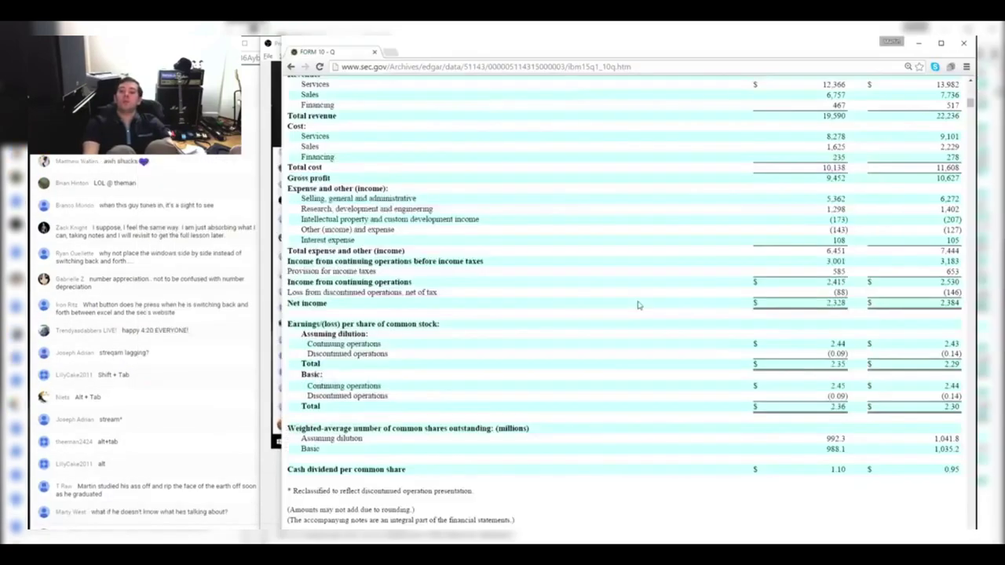
pyautogui.hotkey('alt', 'Tab')
pyautogui.press('Return')
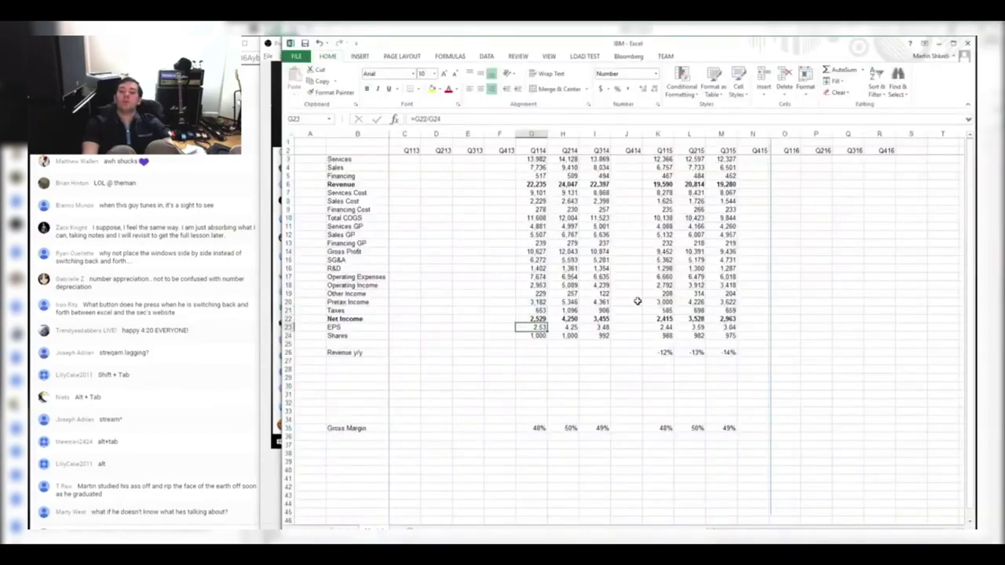
# Check the Q114 taxes and earnings against the 10-Q and enter Q114 Shares as 1035
pyautogui.hotkey('alt', 'Tab')
pyautogui.hotkey('alt', 'Tab')
pyautogui.press('Up')
pyautogui.press('Up')
pyautogui.press('Up')
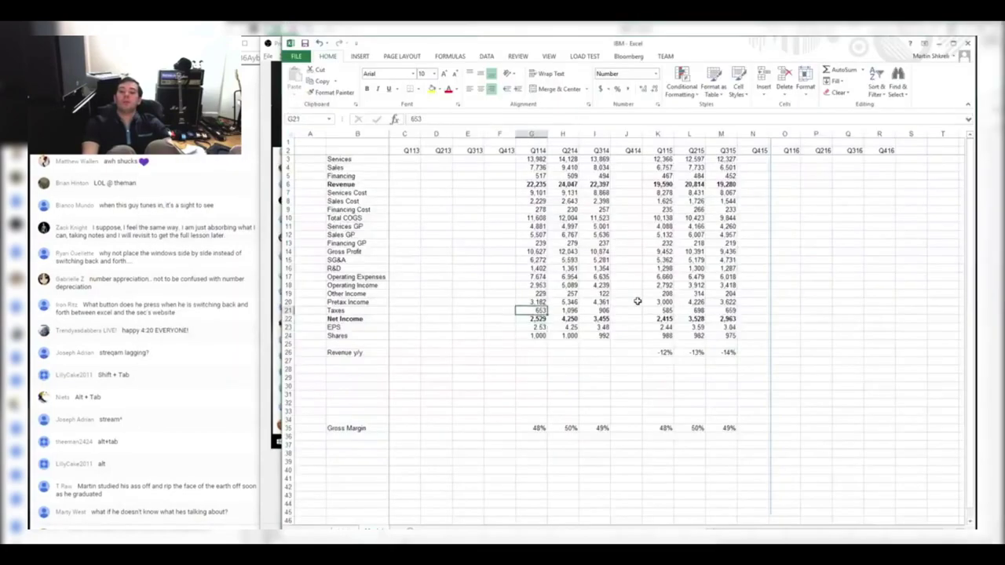
pyautogui.hotkey('alt', 'Tab')
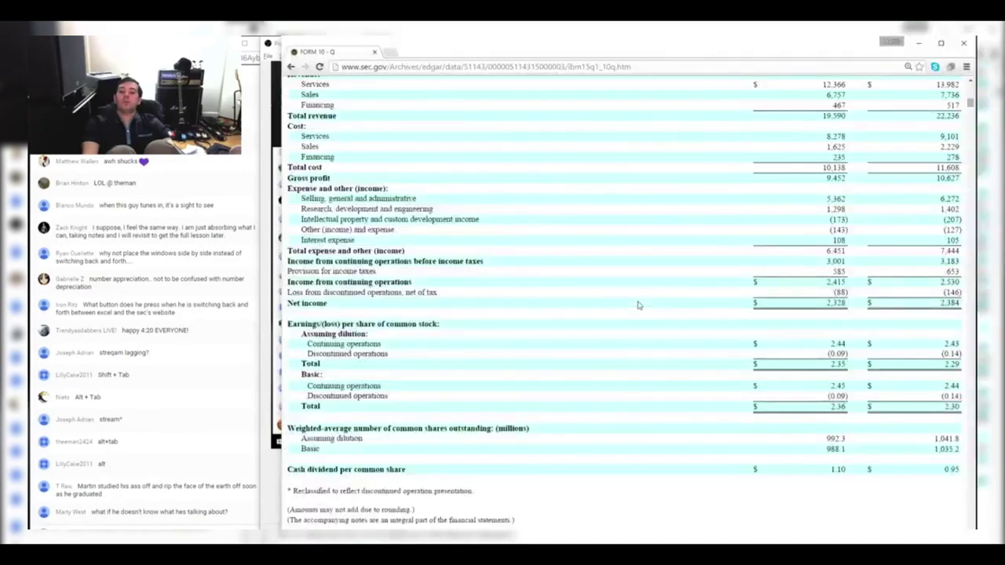
pyautogui.hotkey('alt', 'Tab')
pyautogui.press('Down')
pyautogui.press('Down')
pyautogui.hotkey('alt', 'Tab')
pyautogui.hotkey('alt', 'Tab')
pyautogui.write('1035')
pyautogui.press('Return')
# Compare Q114 Net Income with the 10-Q and select the Net Income row from Q114 to Q315
pyautogui.press('Up')
pyautogui.press('Up')
pyautogui.press('Up')
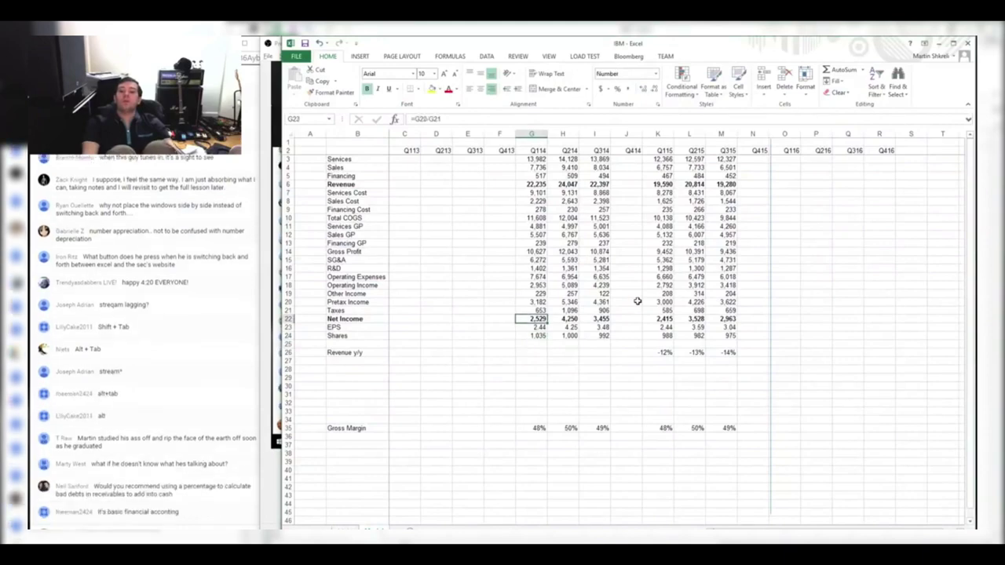
pyautogui.hotkey('alt', 'Tab')
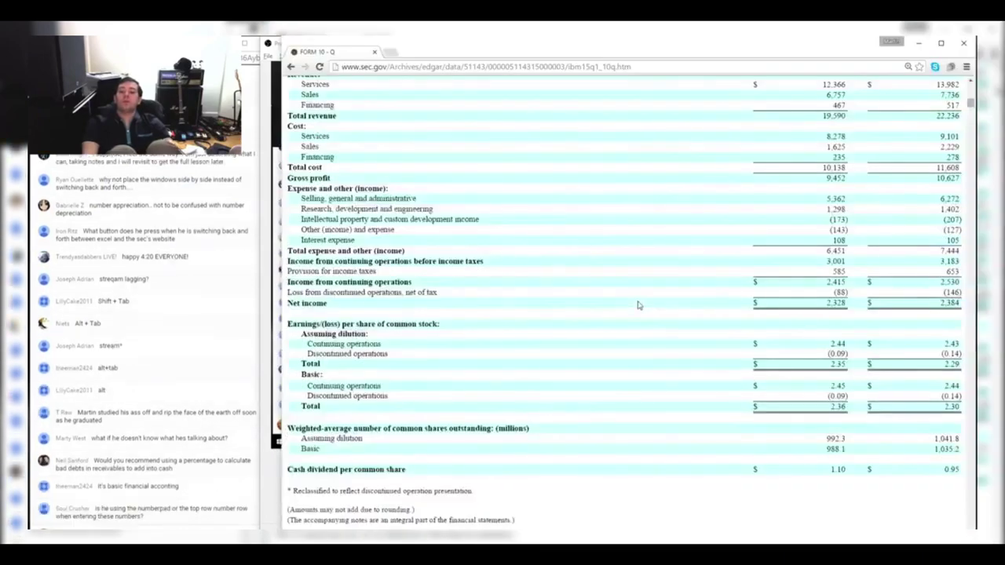
pyautogui.hotkey('alt', 'Tab')
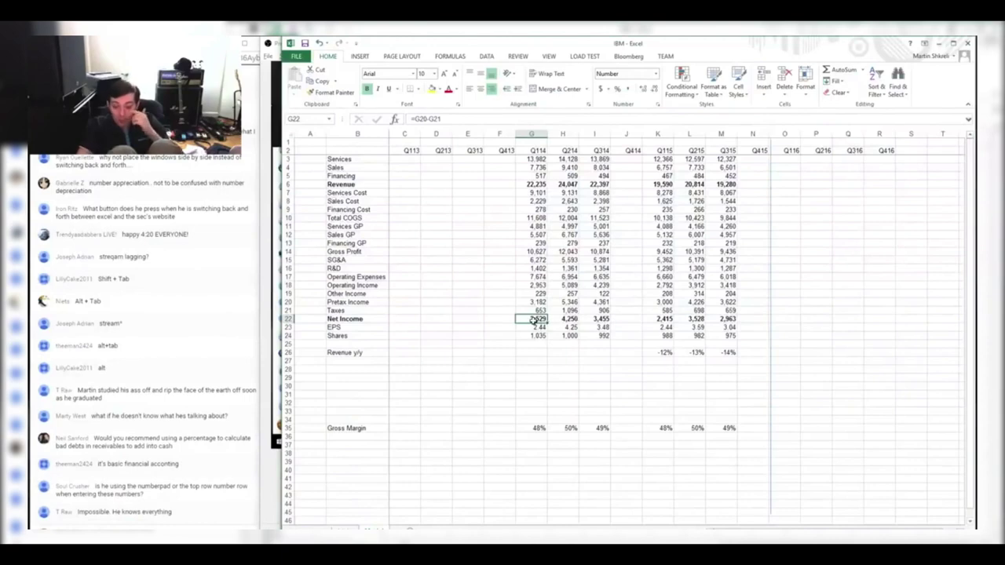
pyautogui.moveTo(536, 318); pyautogui.dragTo(731, 320)
pyautogui.hotkey('ctrl', 'r')
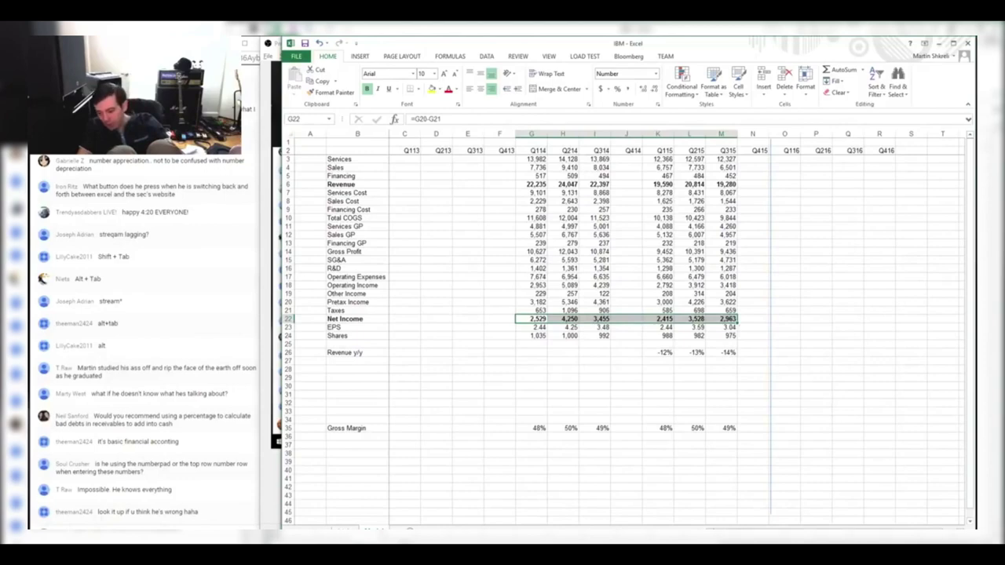
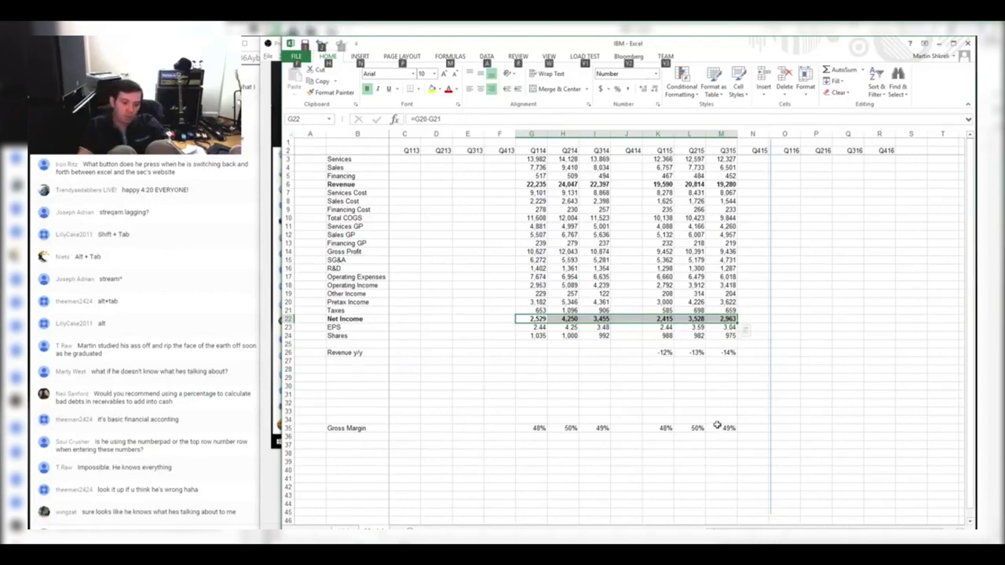
# Go back from the first-quarter 2015 10-Q to IBM's latest filings in the EDGAR list
pyautogui.hotkey('alt', 'Tab')
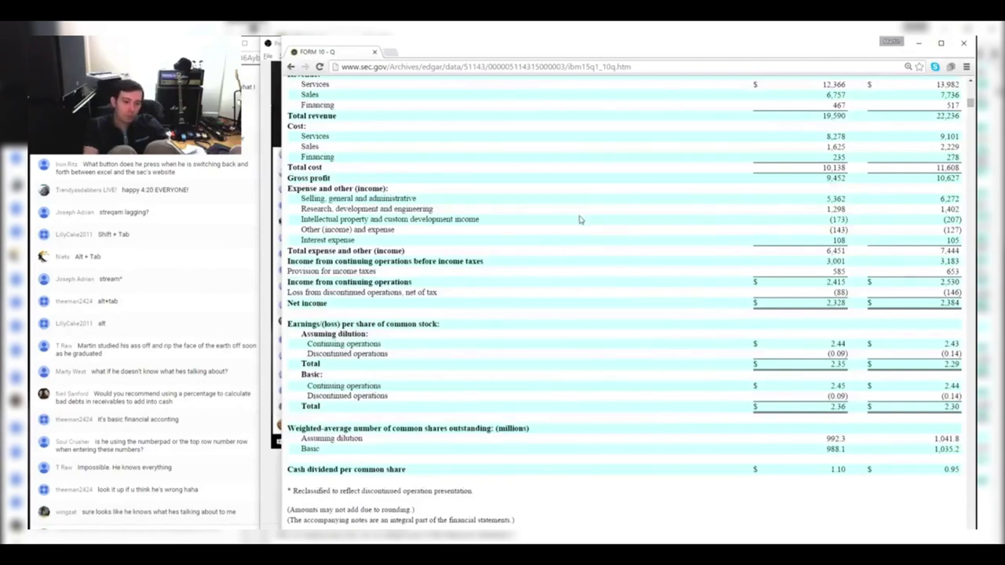
pyautogui.hotkey('alt', 'Left')
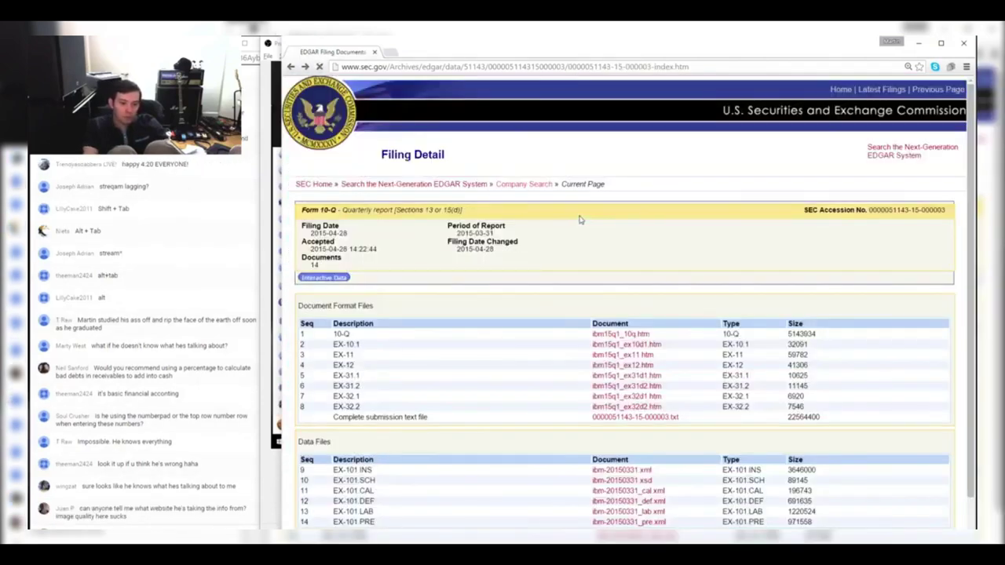
pyautogui.hotkey('alt', 'Left')
pyautogui.hotkey('alt', 'Left')
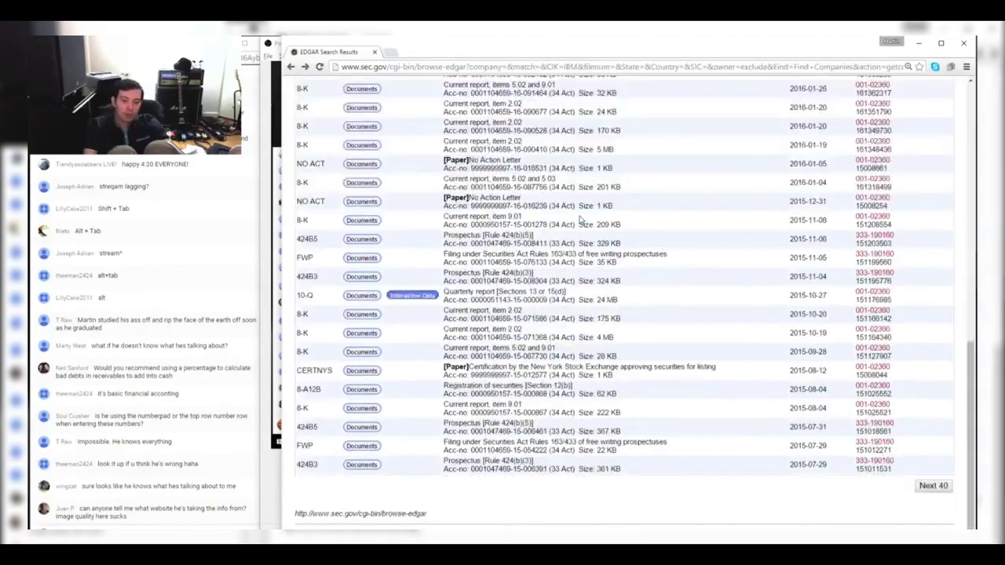
pyautogui.scroll(10, 577, 204)
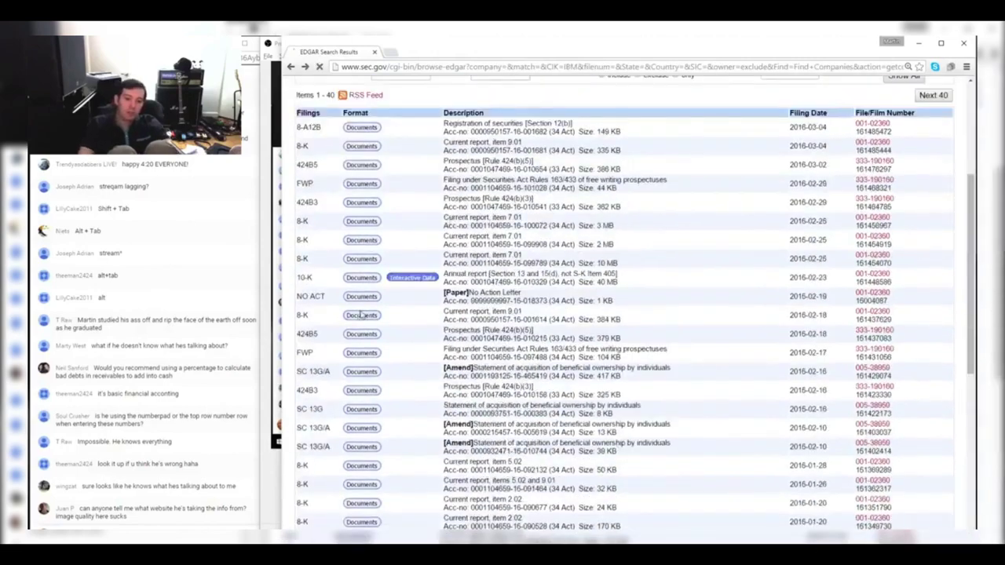
# Check Exhibit 1 of the 8-K filed 2016-02-18 and return to the filing list
pyautogui.click(360, 315)
pyautogui.click(610, 325)
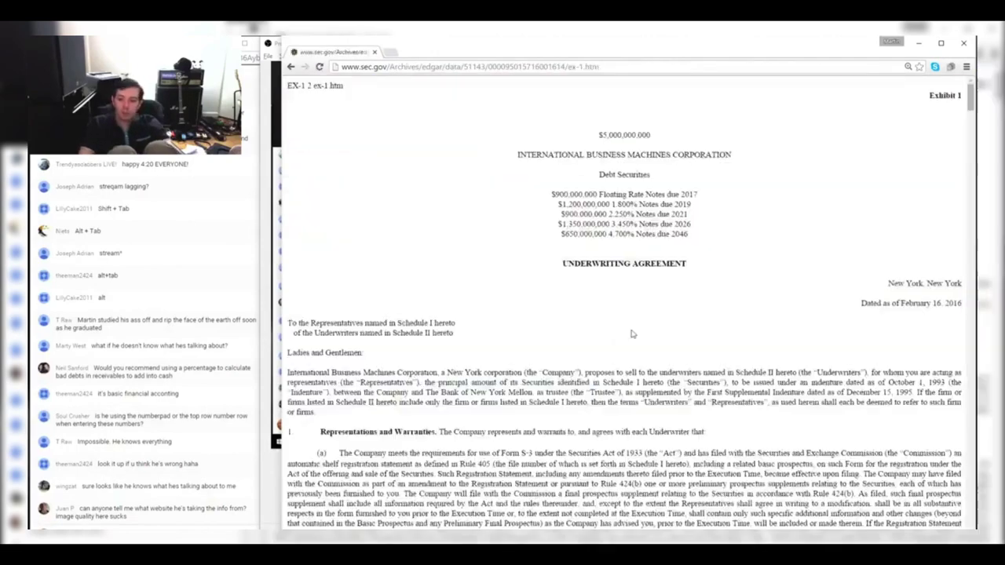
pyautogui.hotkey('alt', 'Left')
pyautogui.hotkey('alt', 'Left')
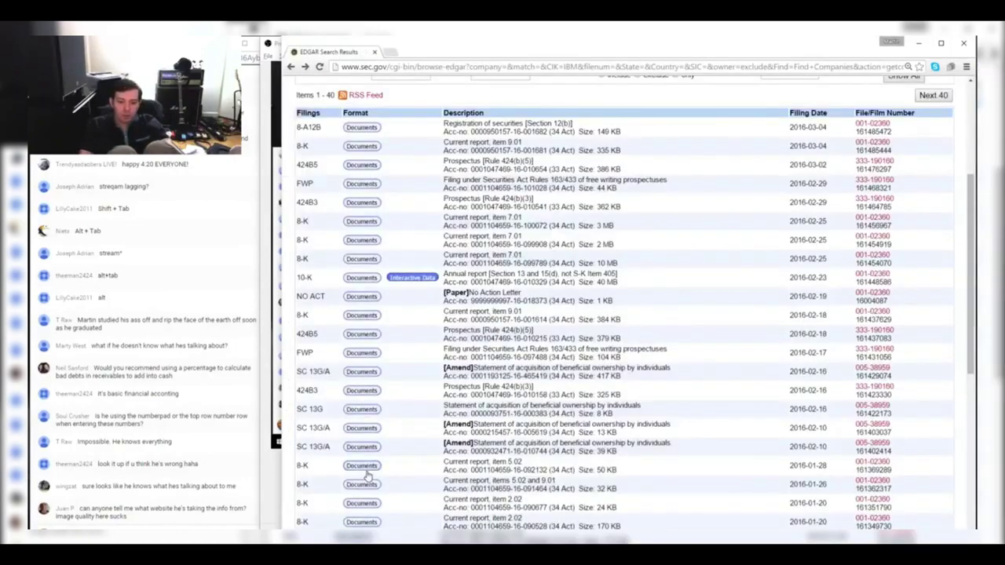
# Check the filing details of the 8-Ks filed 2016-01-26 and 2016-01-28 for quarterly results
pyautogui.scroll(-4, 365, 475)
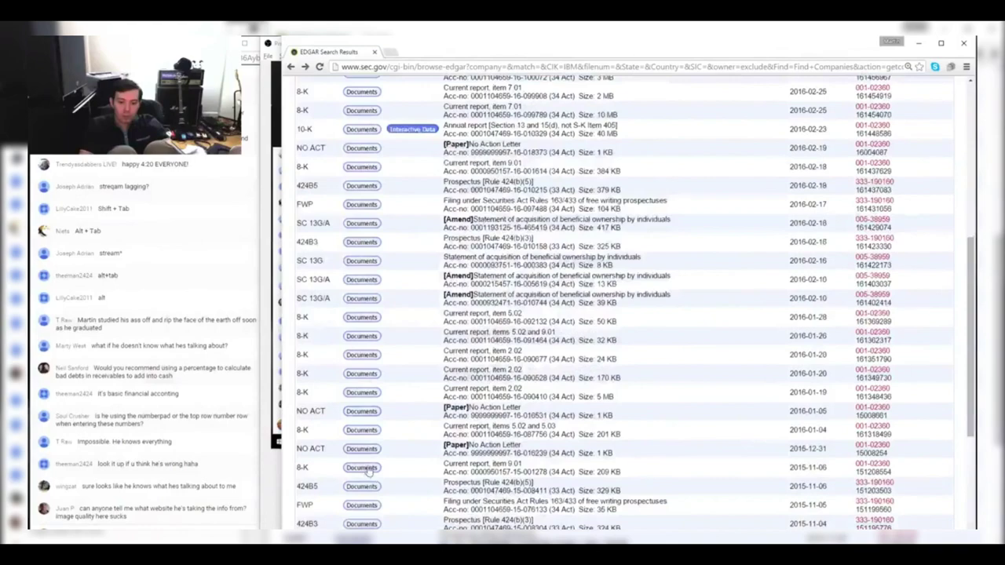
pyautogui.scroll(-4, 366, 462)
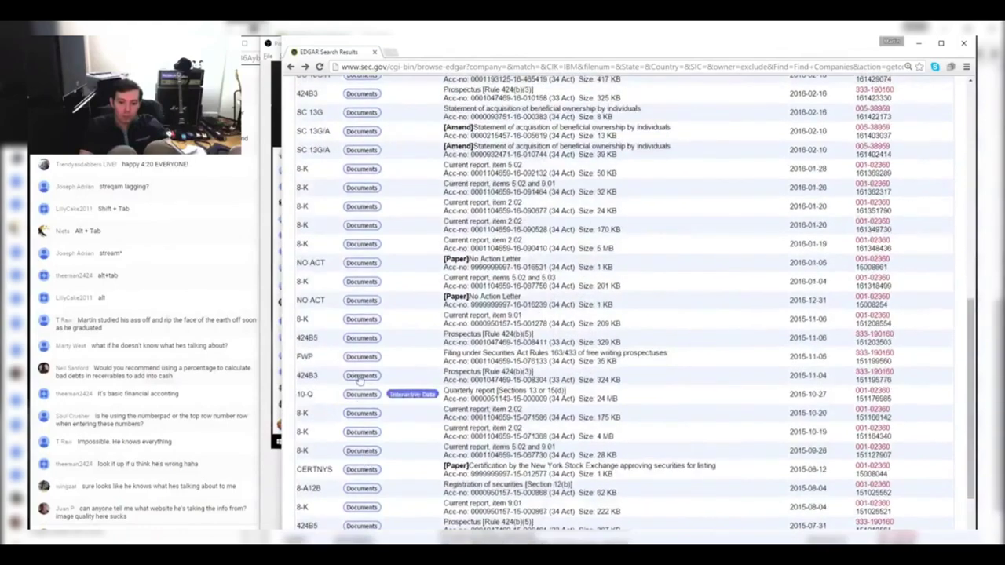
pyautogui.scroll(3, 360, 379)
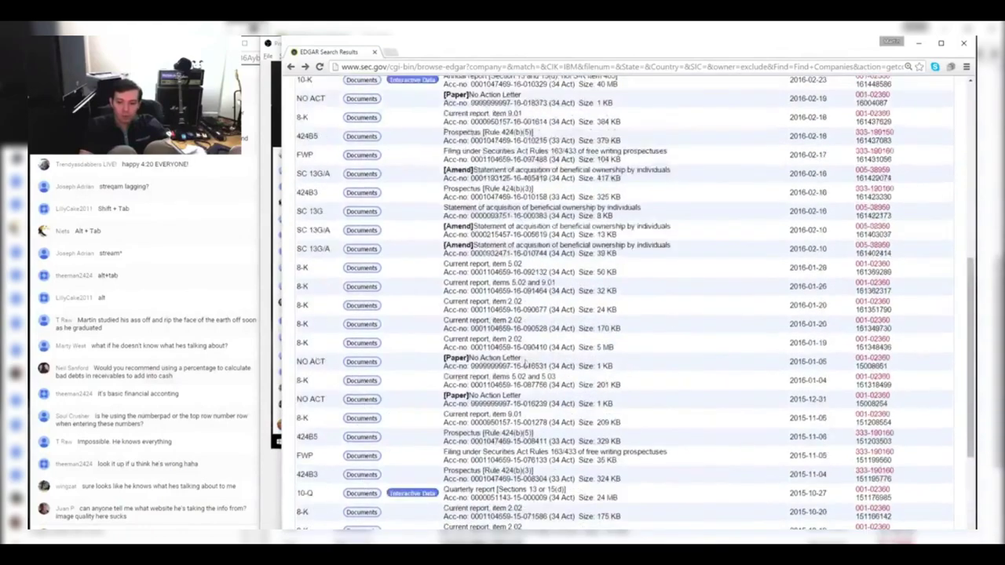
pyautogui.click(362, 288)
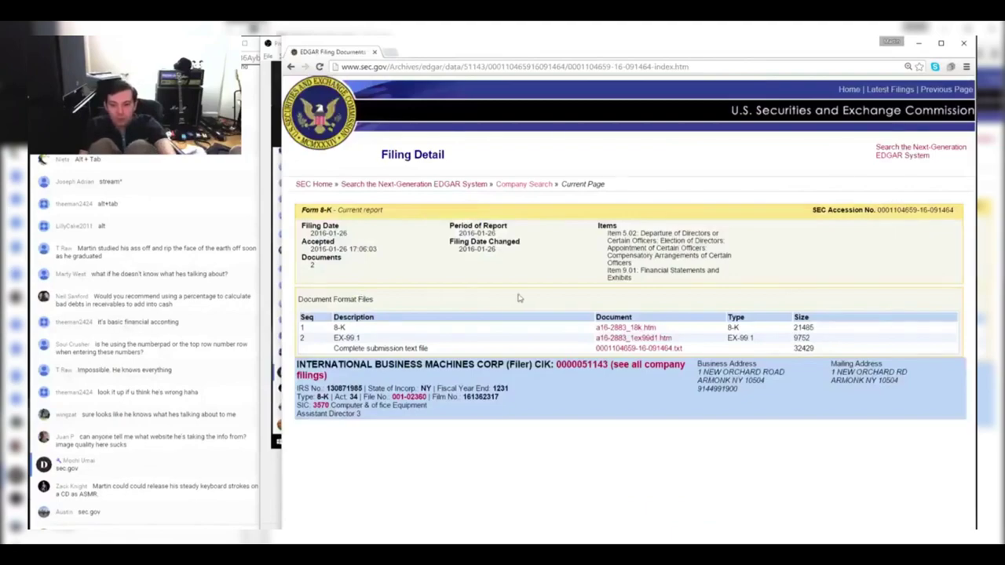
pyautogui.hotkey('alt', 'Left')
pyautogui.click(361, 274)
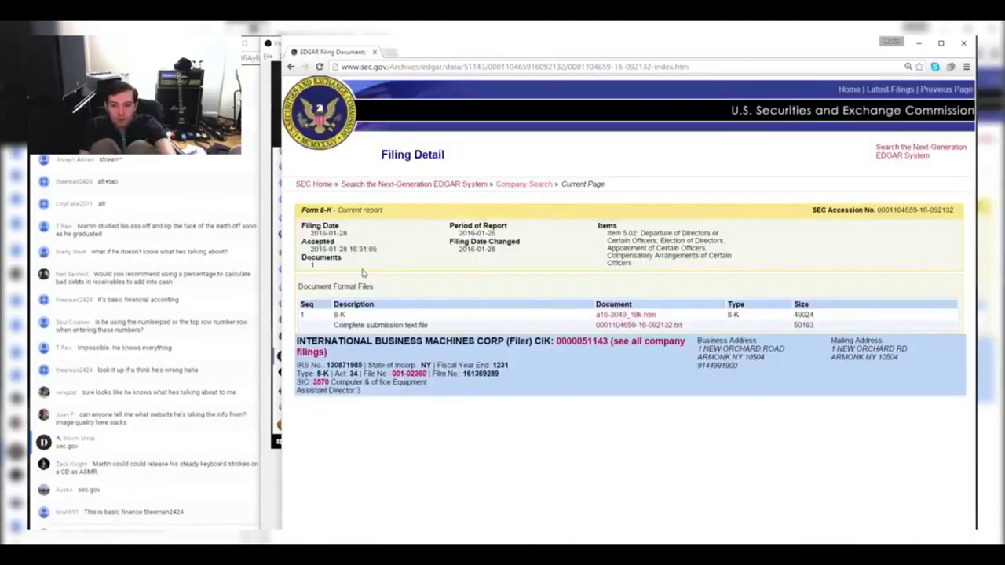
pyautogui.hotkey('alt', 'Left')
# Open a16-1789_28k.htm from the item 2.02 8-K accepted 2016-01-20 at 08:37:20 and look through it for fourth-quarter results
pyautogui.click(361, 324)
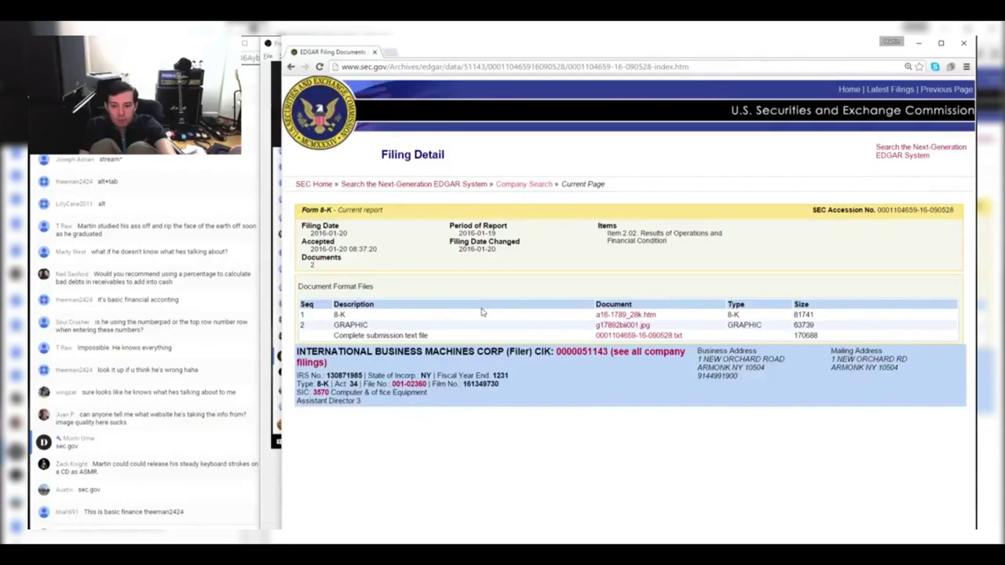
pyautogui.click(625, 314)
pyautogui.scroll(-5, 624, 319)
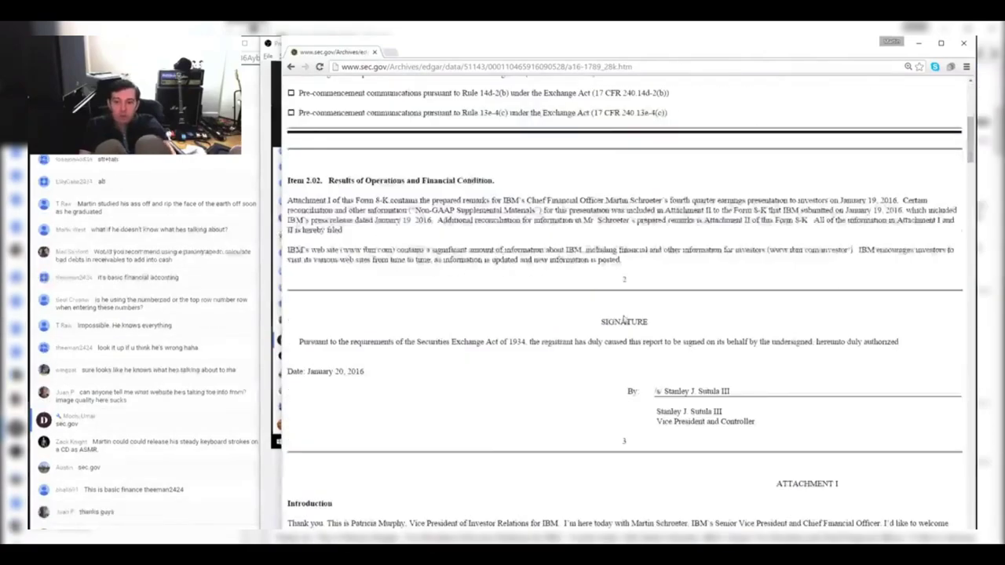
# Skim the prepared earnings remarks in IBM's 8-K filed 2016-01-20 and return to the company's filing list
pyautogui.scroll(-5, 624, 319)
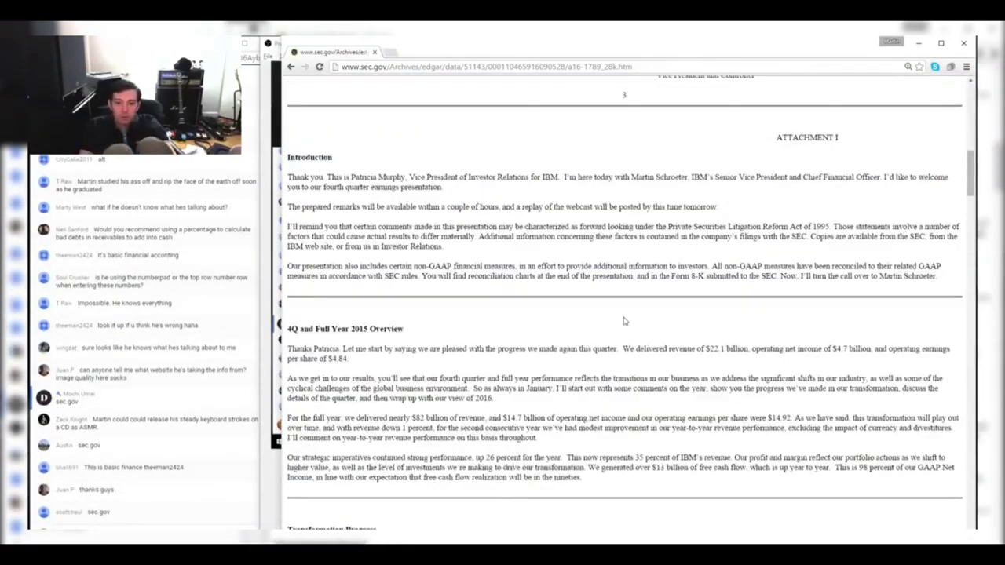
pyautogui.scroll(-10, 624, 319)
pyautogui.scroll(-10, 624, 319)
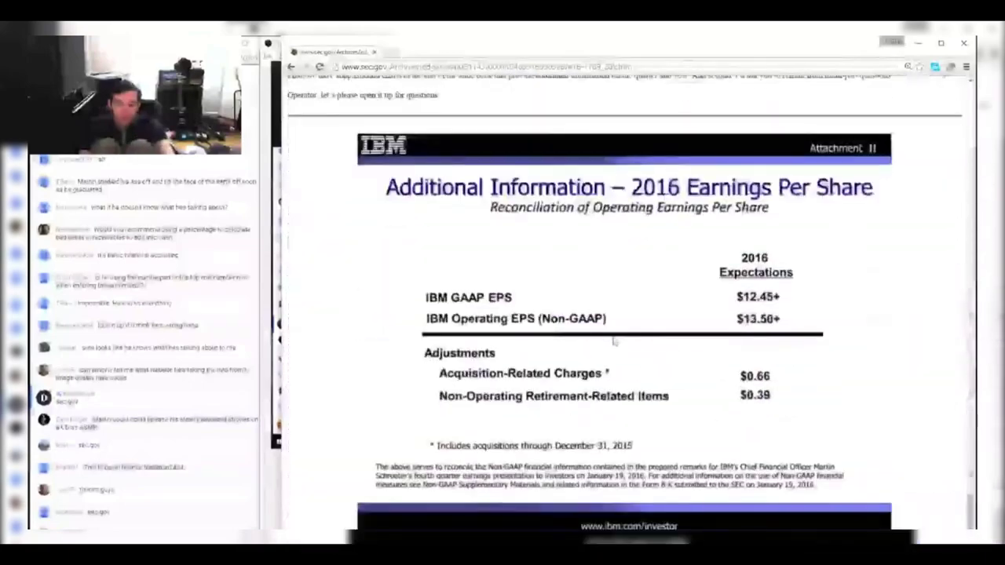
pyautogui.hotkey('alt', 'Left')
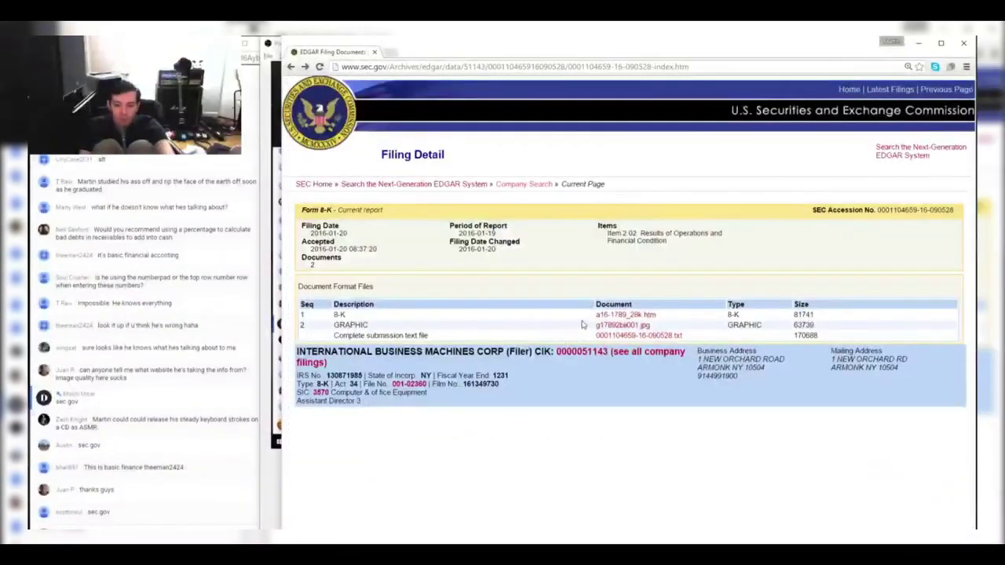
pyautogui.hotkey('alt', 'Left')
# Open the main document of the 8-K filed 2016-01-19 and examine its comparative financial results, balance sheet and GAAP reconciliation tables
pyautogui.click(359, 346)
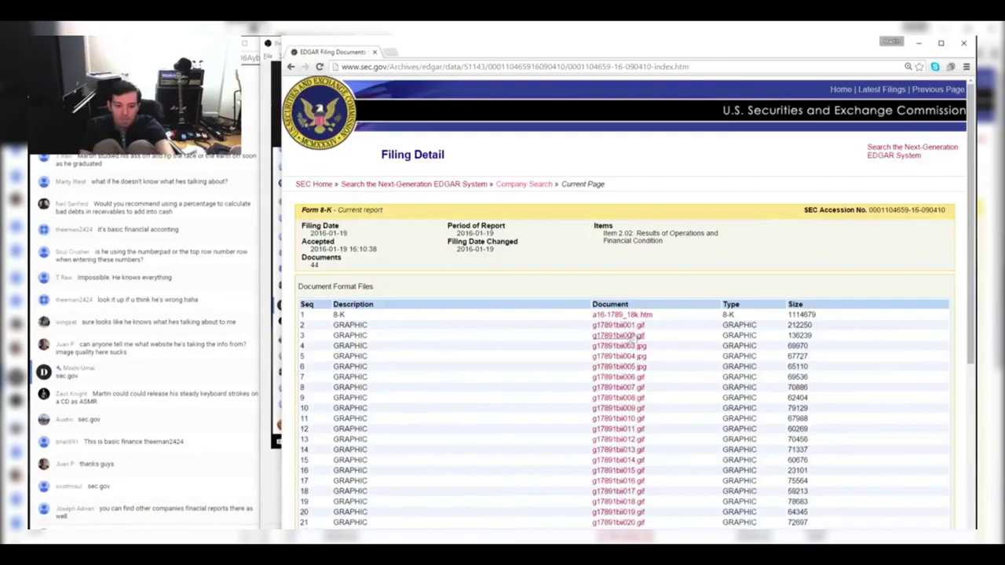
pyautogui.click(624, 318)
pyautogui.scroll(-15, 626, 320)
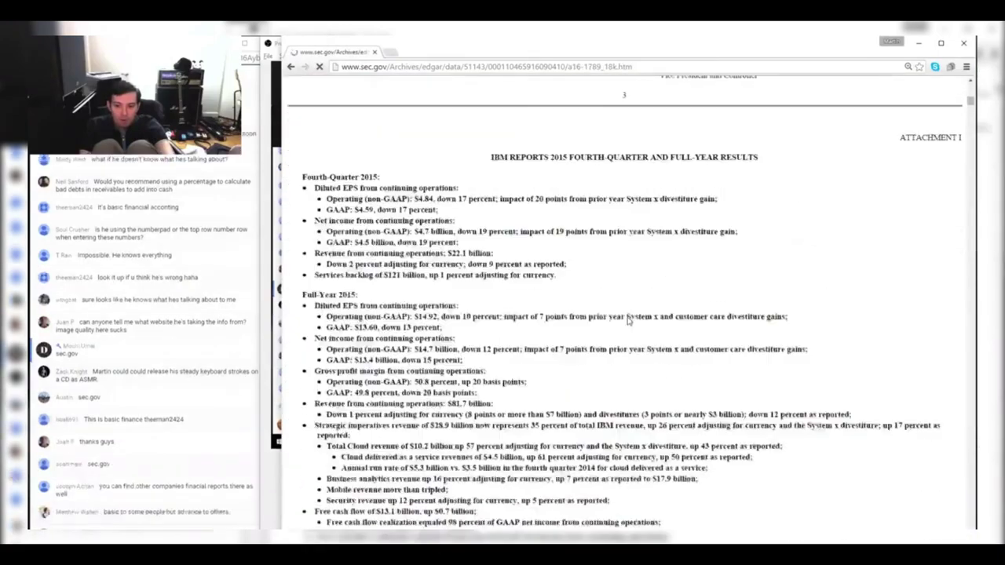
pyautogui.scroll(-15, 632, 317)
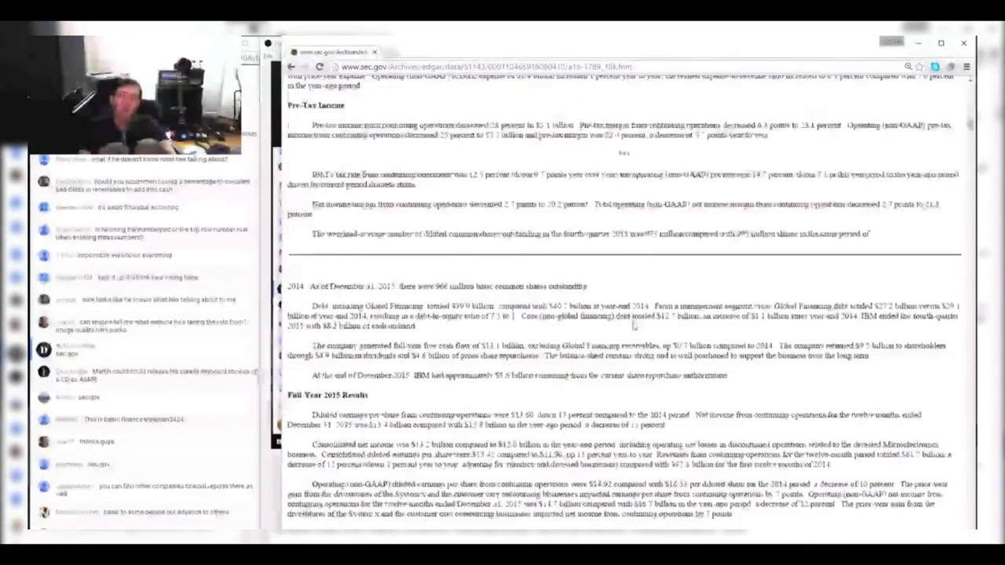
pyautogui.scroll(-3, 639, 319)
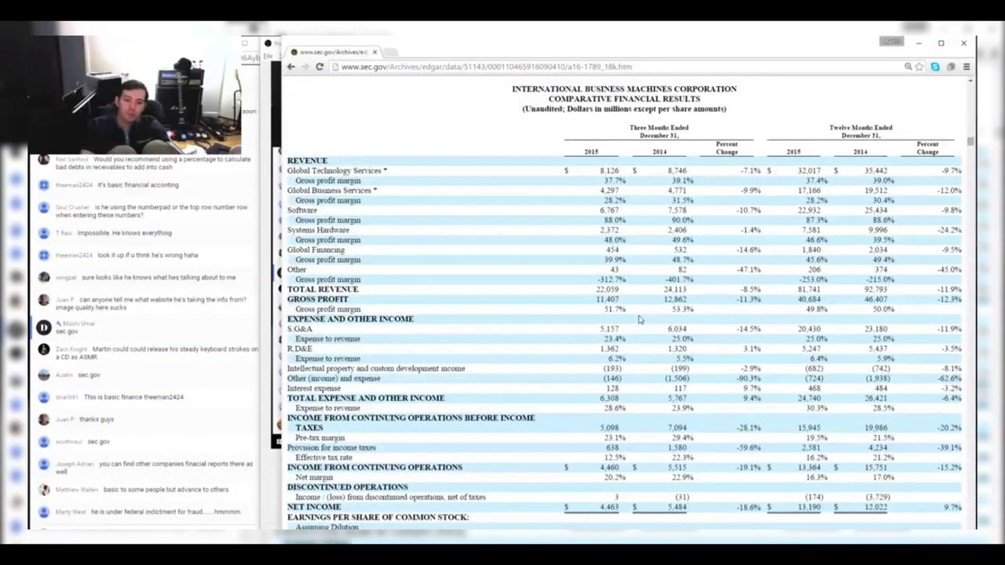
pyautogui.scroll(-20, 639, 319)
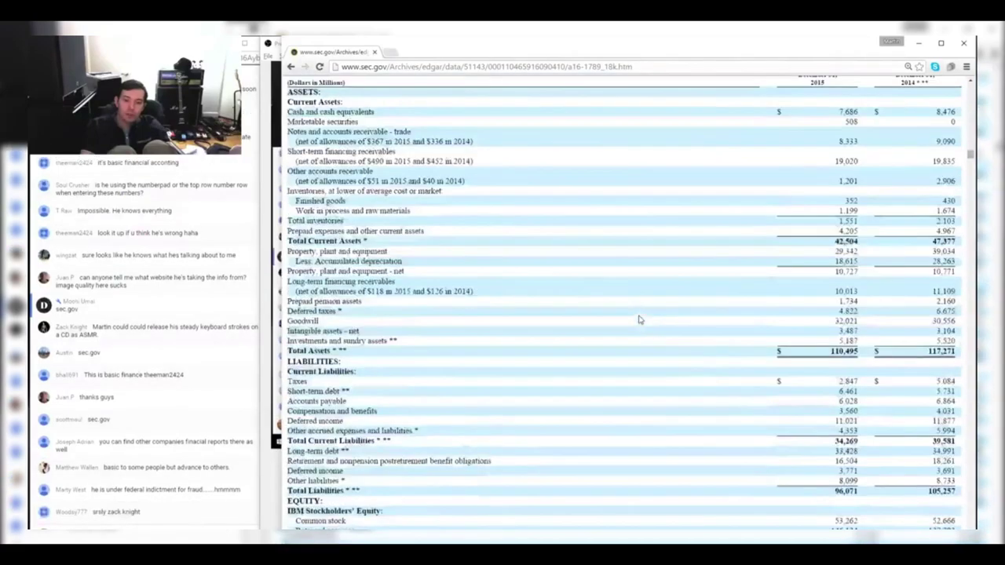
pyautogui.scroll(-10, 639, 319)
pyautogui.scroll(10, 639, 319)
pyautogui.scroll(-20, 639, 321)
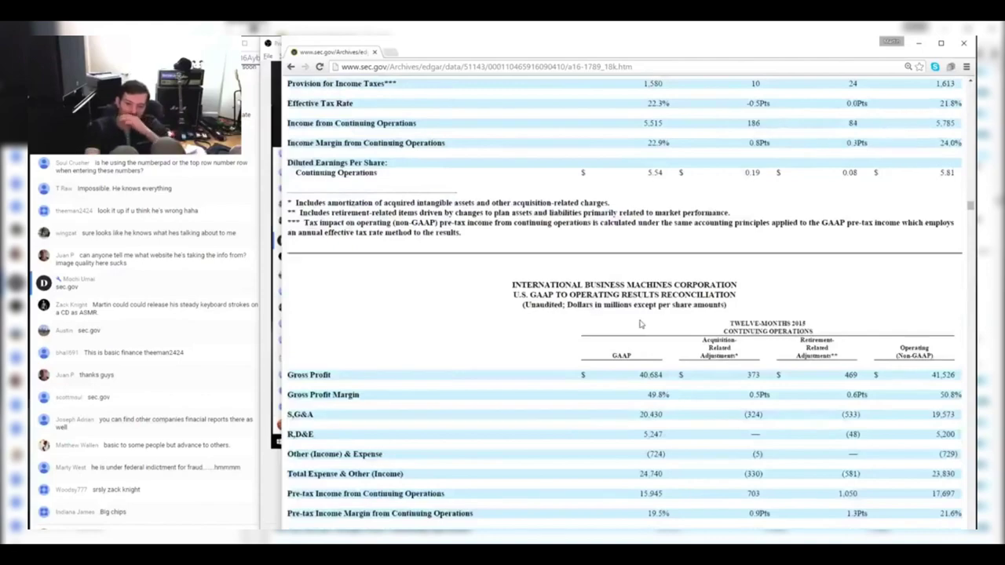
# Return to IBM's filing list and open the main 10-K document of the annual report filed 2016-02-23
pyautogui.hotkey('alt', 'Left')
pyautogui.hotkey('alt', 'Left')
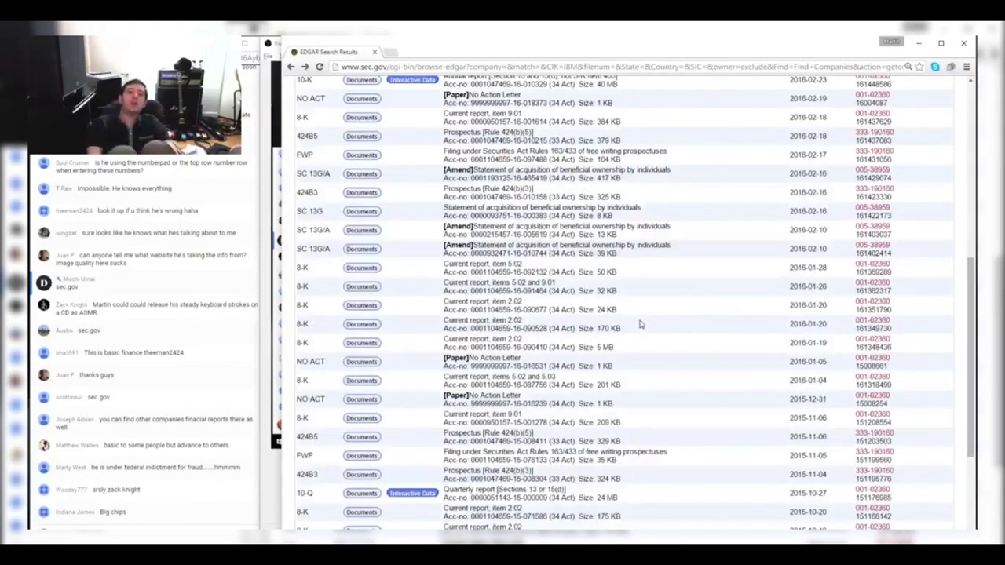
pyautogui.scroll(4, 639, 321)
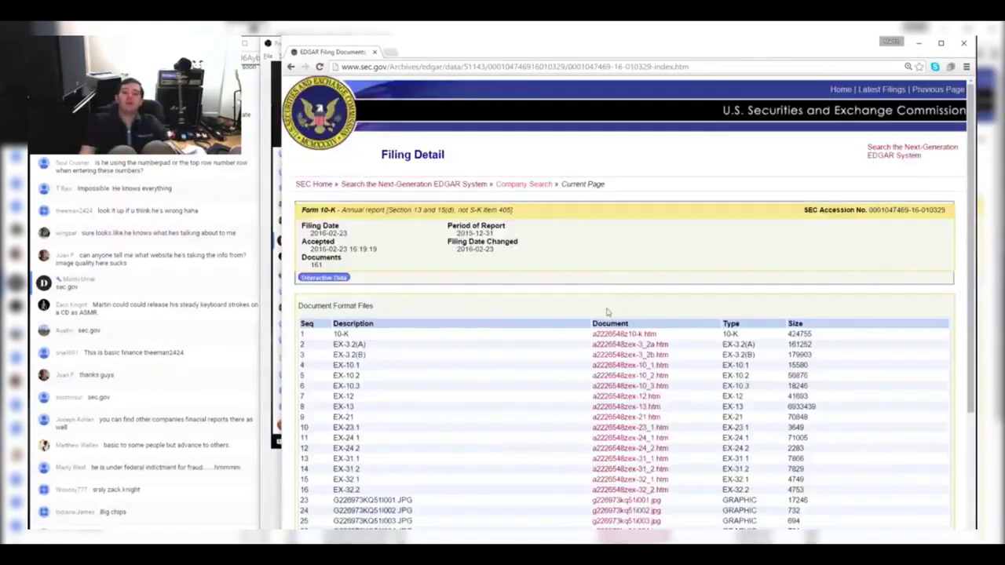
pyautogui.click(619, 337)
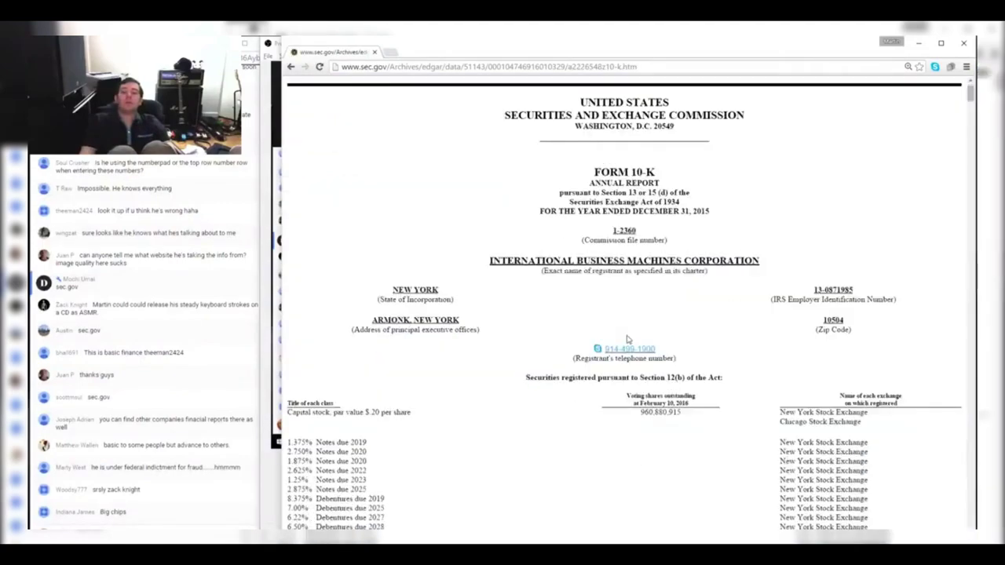
# Copy the 10-K document's web address and post it in the live chat
pyautogui.scroll(-1, 626, 339)
pyautogui.scroll(2, 632, 339)
pyautogui.hotkey('ctrl', 'l')
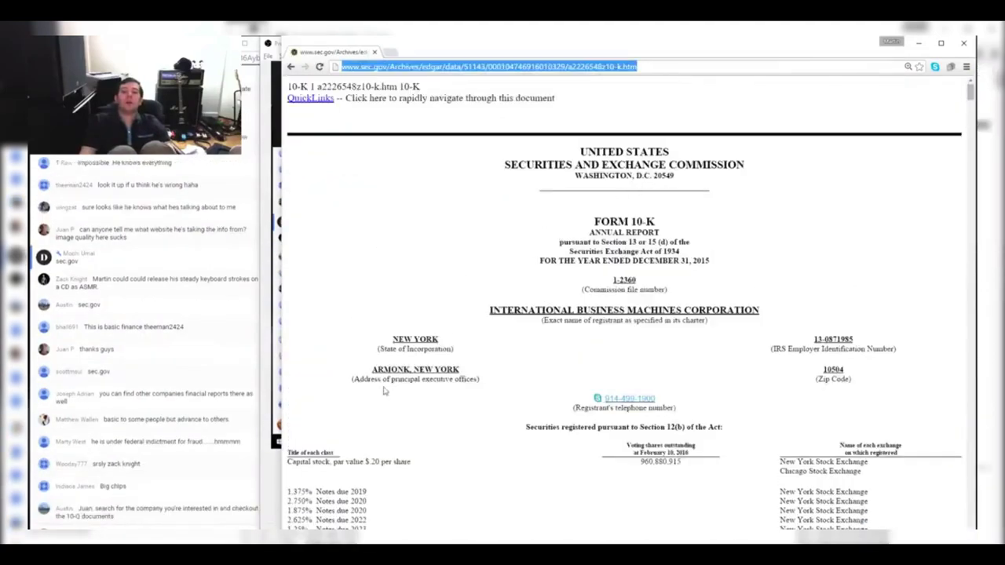
pyautogui.hotkey('ctrl', 'c')
pyautogui.hotkey('alt', 'Tab')
pyautogui.hotkey('ctrl', 'v')
pyautogui.press('Return')
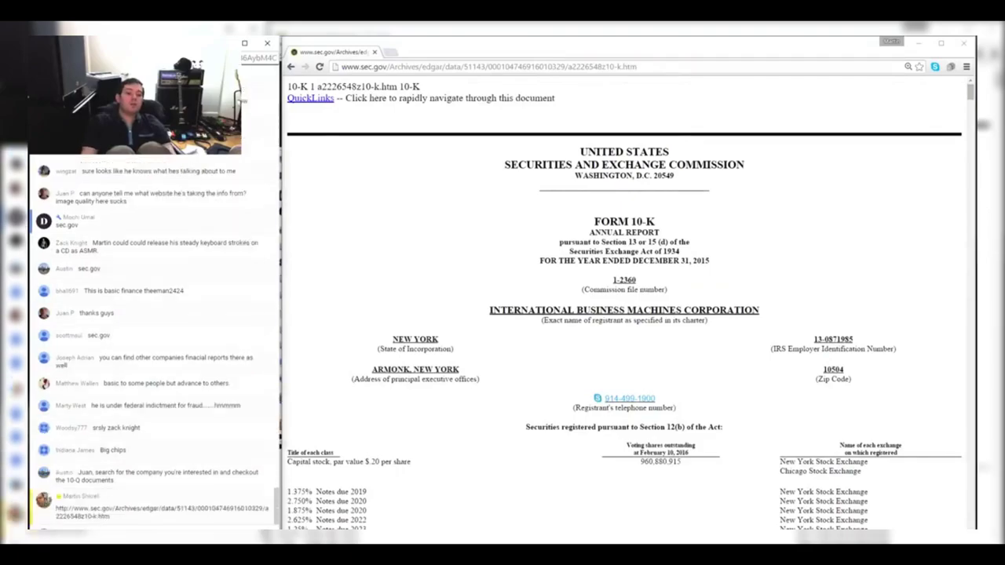
# Look through the 10-K for the financial statements, down to the QuickLinks index at its end
pyautogui.click(472, 377)
pyautogui.scroll(-15, 472, 377)
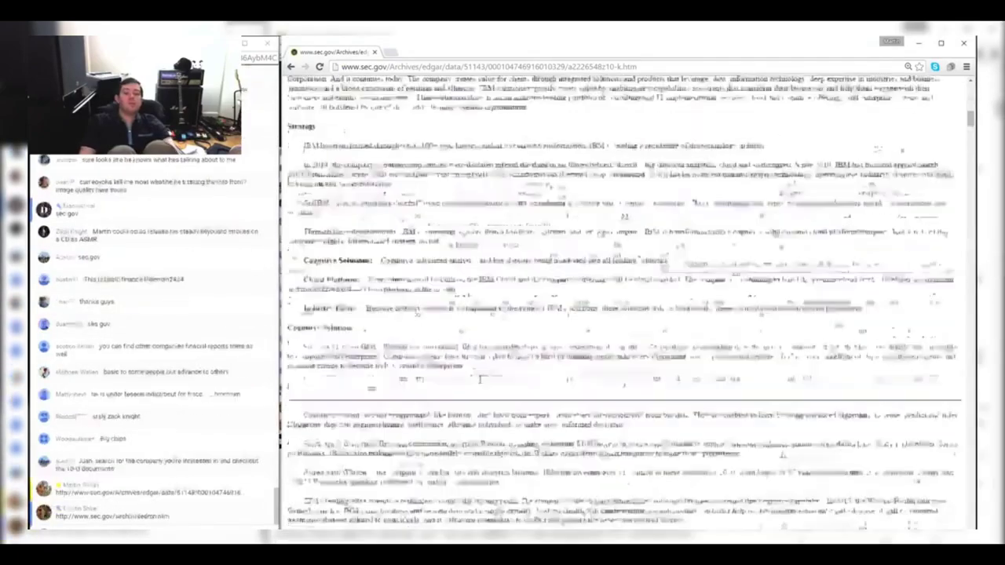
pyautogui.scroll(-10, 624, 365)
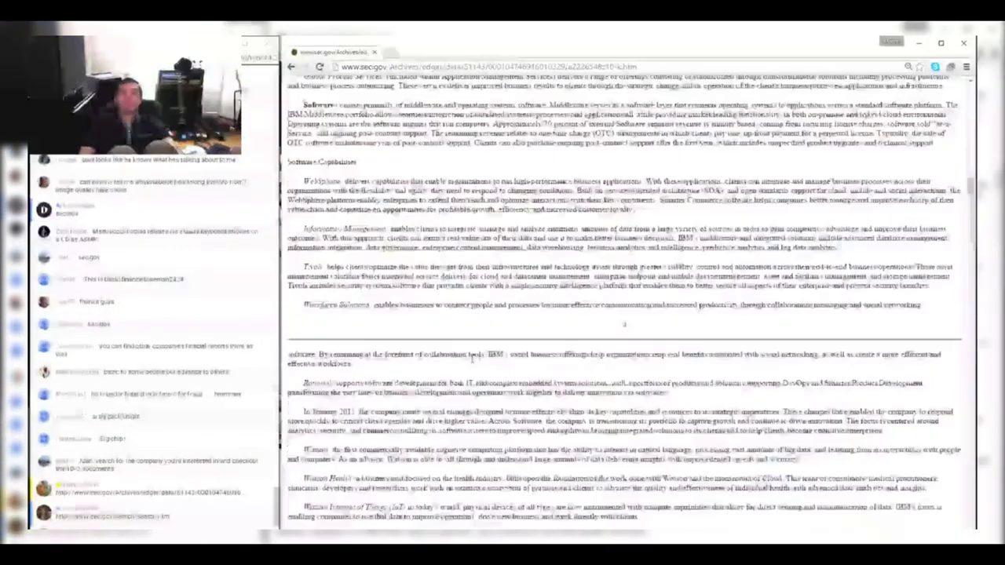
pyautogui.scroll(-15, 451, 335)
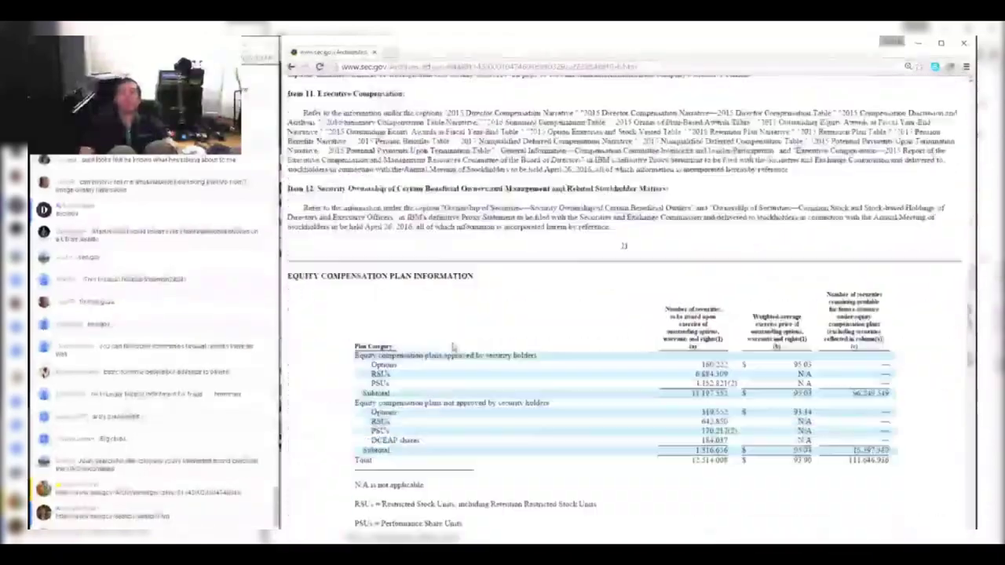
pyautogui.scroll(5, 452, 335)
pyautogui.scroll(-20, 451, 335)
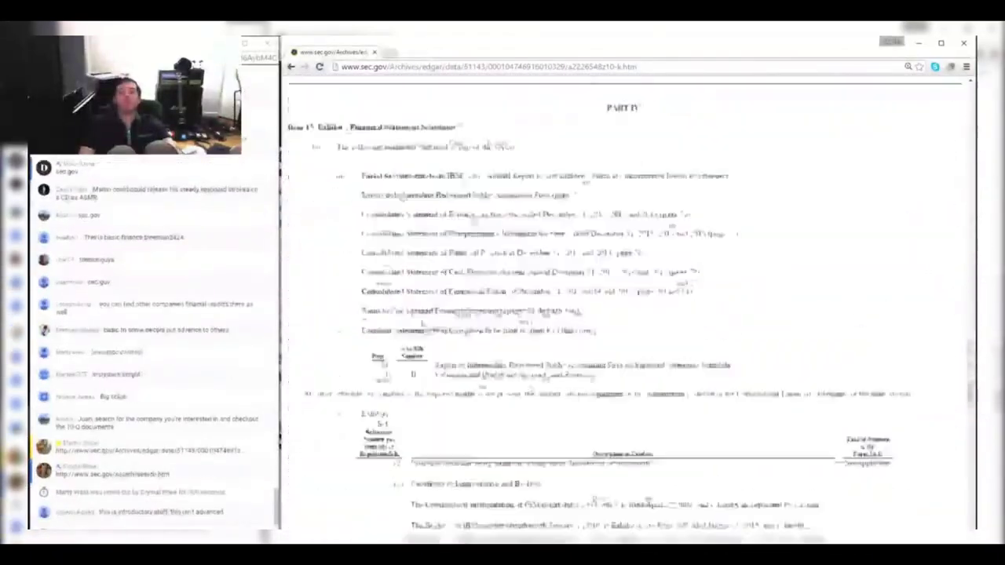
pyautogui.scroll(-20, 424, 277)
pyautogui.scroll(5, 424, 277)
pyautogui.scroll(-5, 424, 277)
pyautogui.scroll(-1, 424, 277)
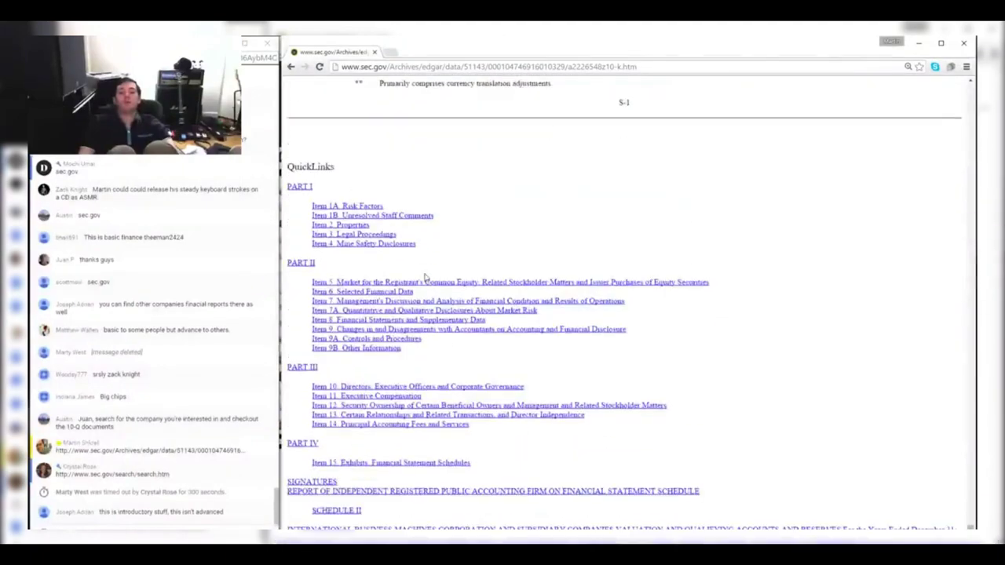
# Check Item 8, Financial Statements and Supplementary Data, through the QuickLinks and return to the filing's document list
pyautogui.click(421, 320)
pyautogui.scroll(-15, 421, 321)
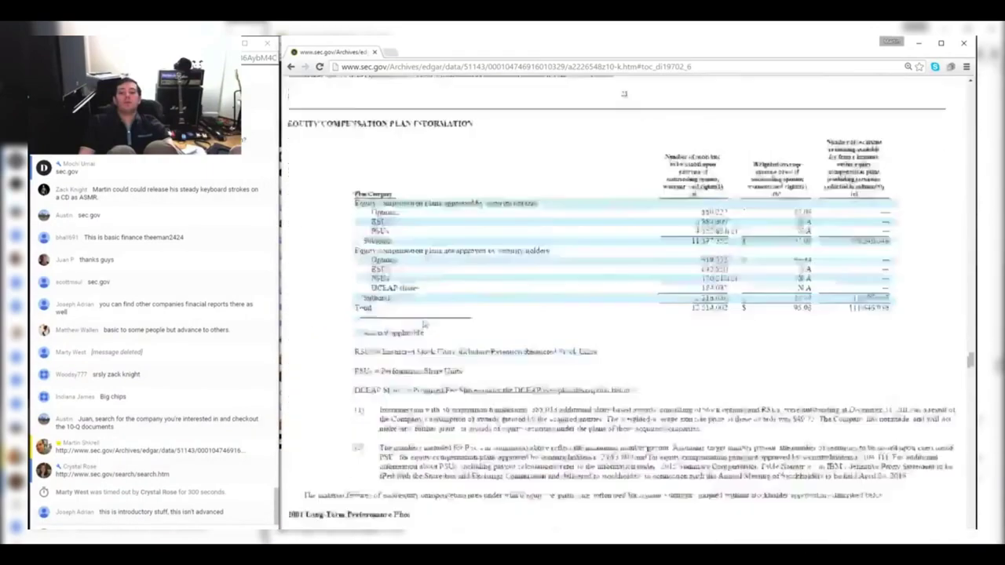
pyautogui.hotkey('alt', 'Left')
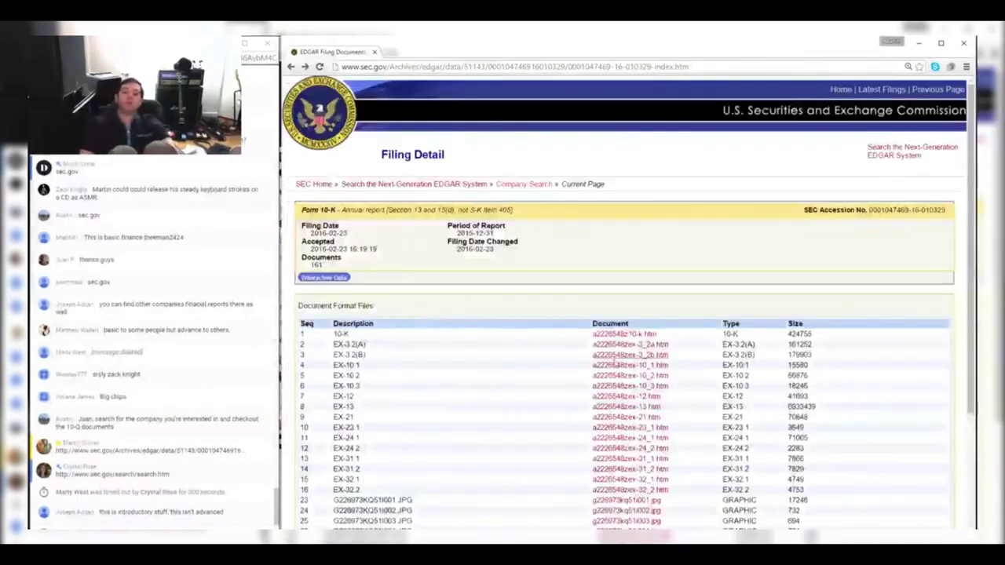
# Check the EX-3.2(A) by-laws exhibit and open the EX-13 exhibit of the same 10-K filing
pyautogui.click(655, 345)
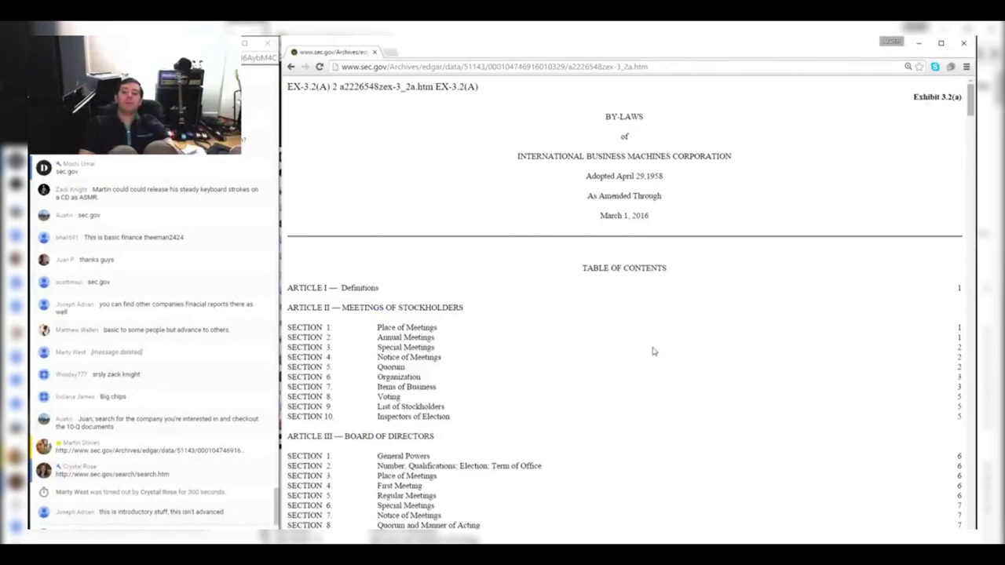
pyautogui.click(291, 67)
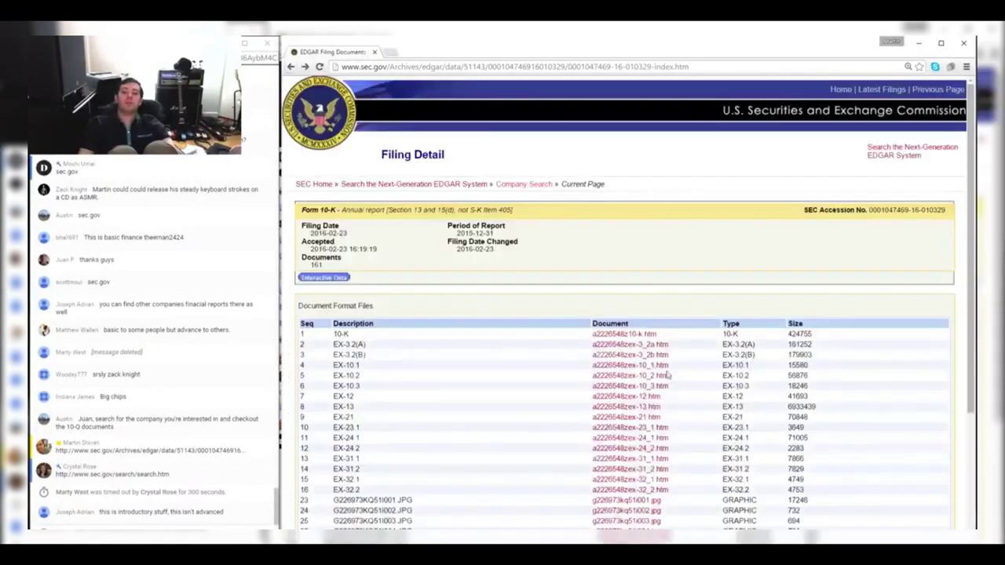
pyautogui.click(659, 410)
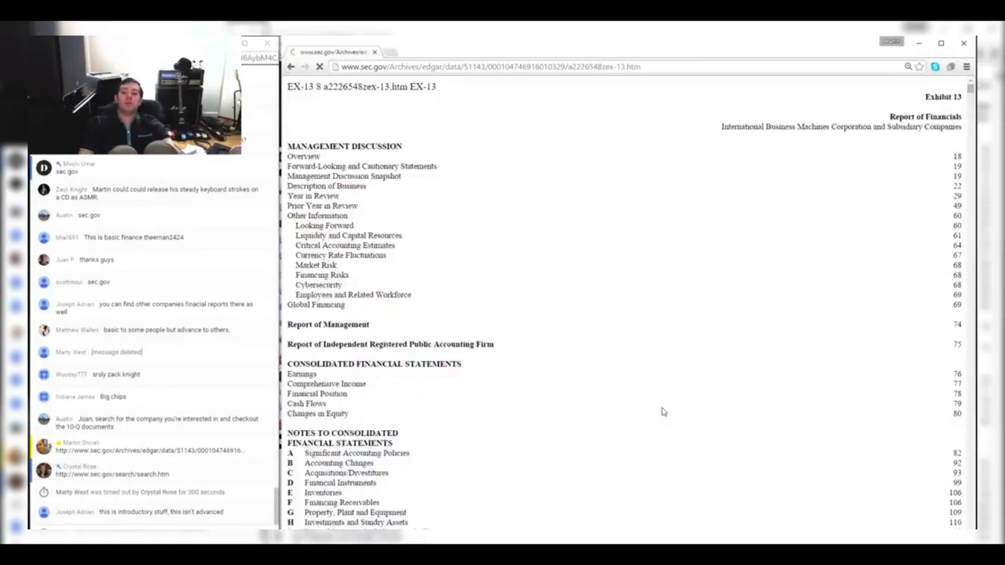
# Look through the EX-13 Management Discussion and its segment tables for the Consolidated Statement of Earnings
pyautogui.scroll(-20, 663, 412)
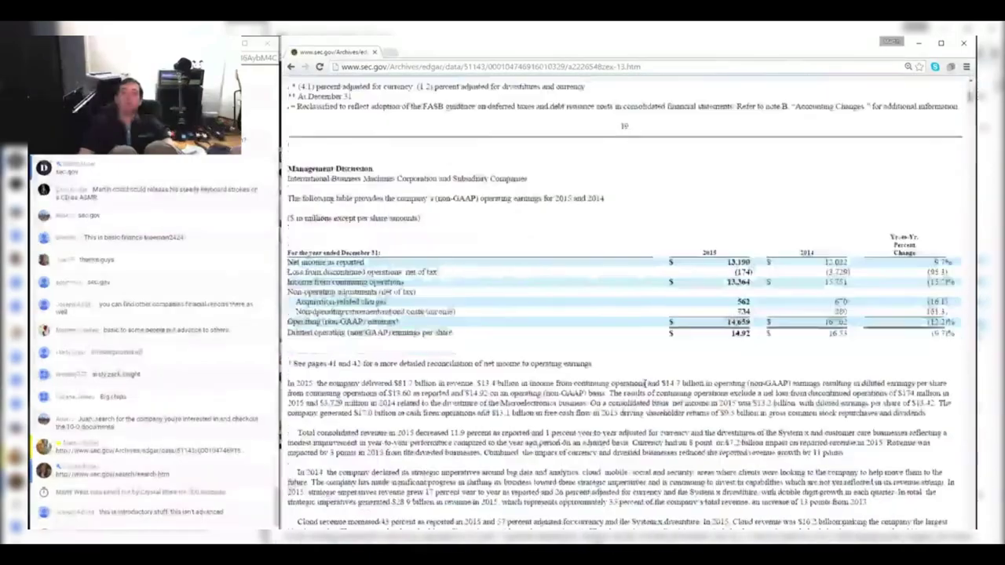
pyautogui.scroll(-20, 626, 405)
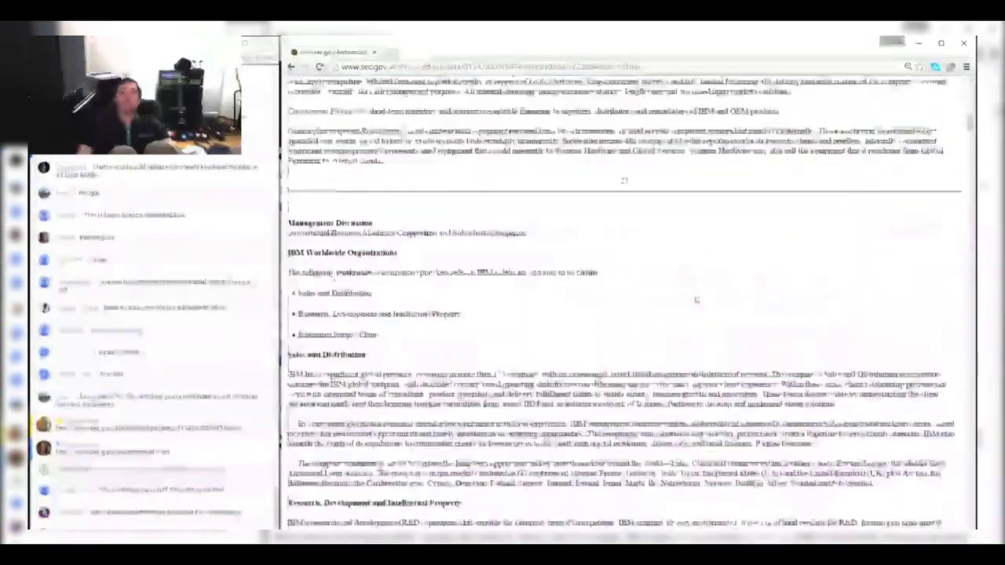
pyautogui.scroll(4, 693, 293)
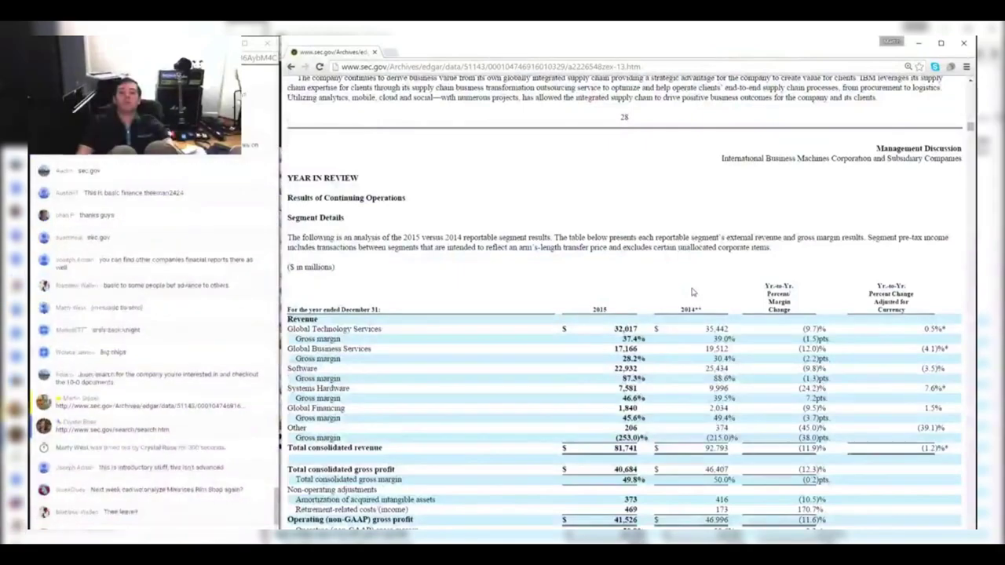
pyautogui.scroll(-5, 692, 292)
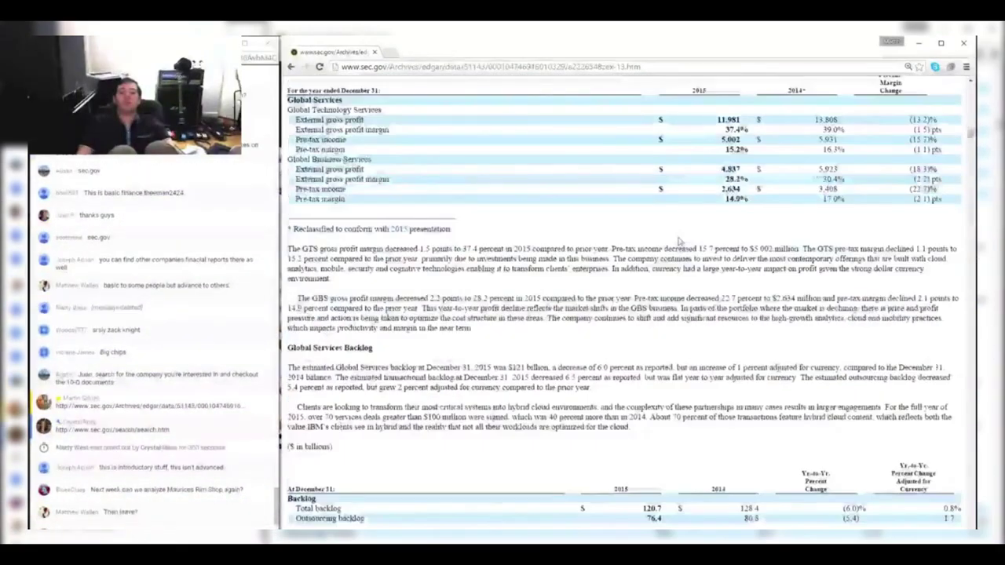
pyautogui.scroll(-10, 679, 241)
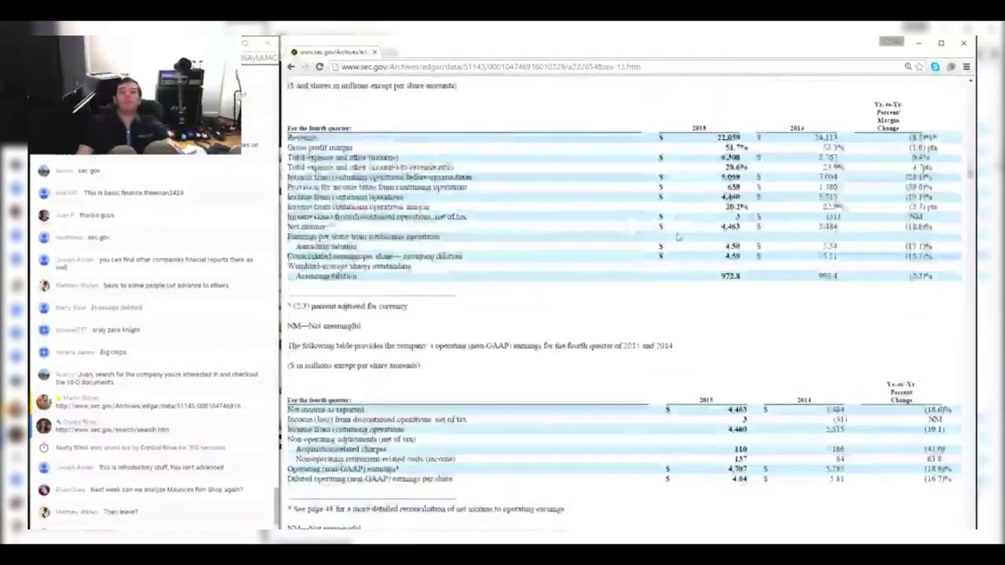
pyautogui.scroll(-8, 677, 236)
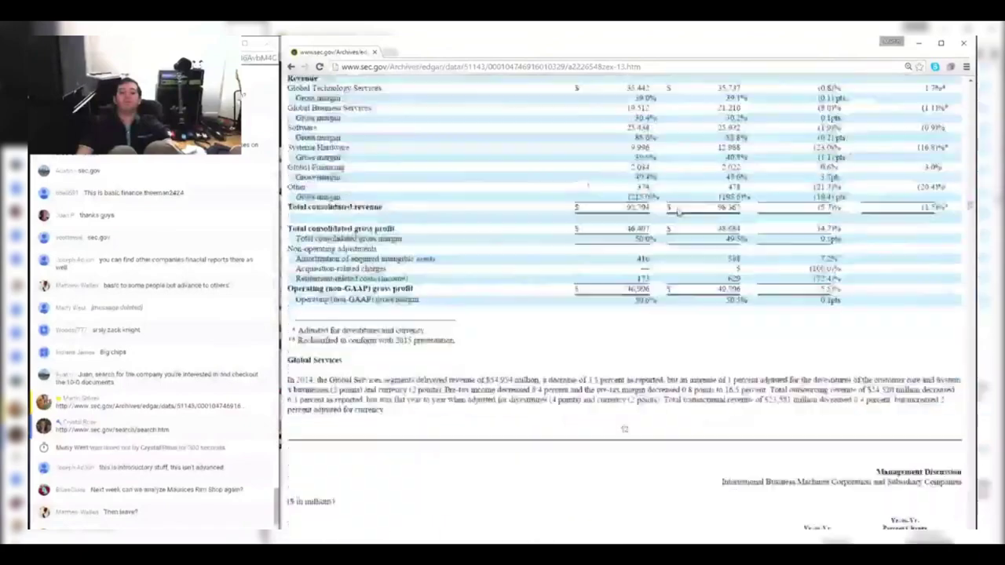
pyautogui.scroll(-5, 680, 212)
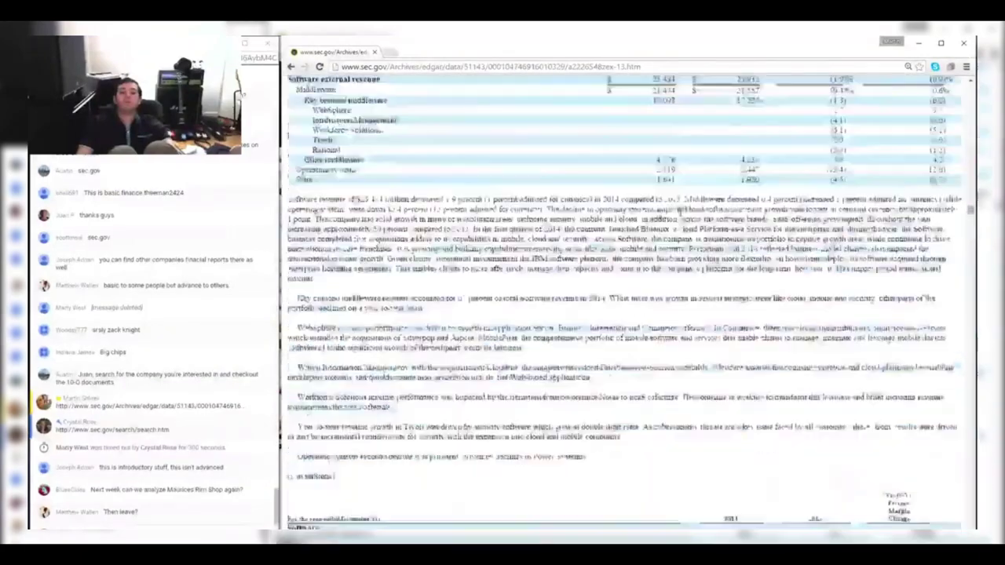
pyautogui.scroll(-1, 680, 217)
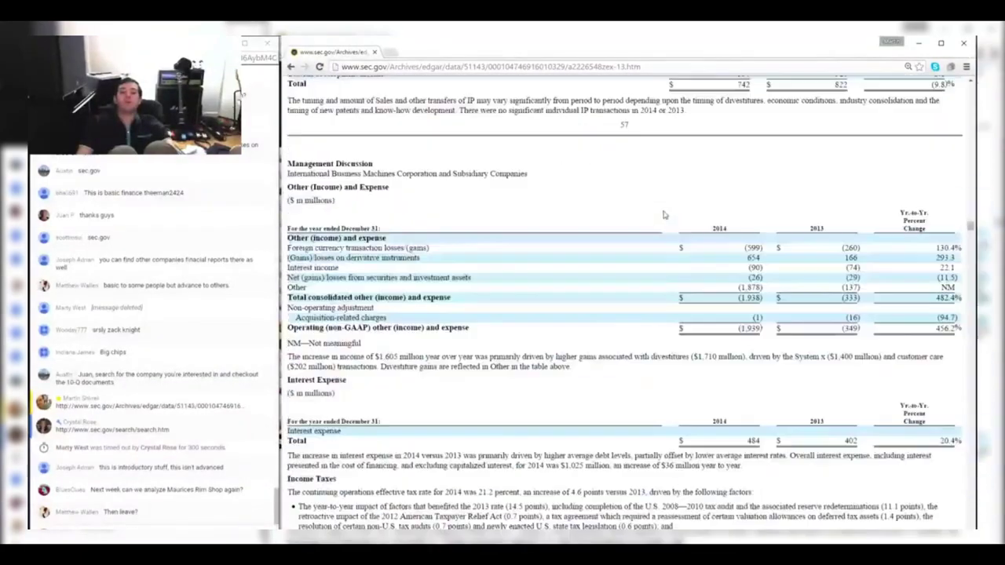
pyautogui.scroll(-4, 658, 215)
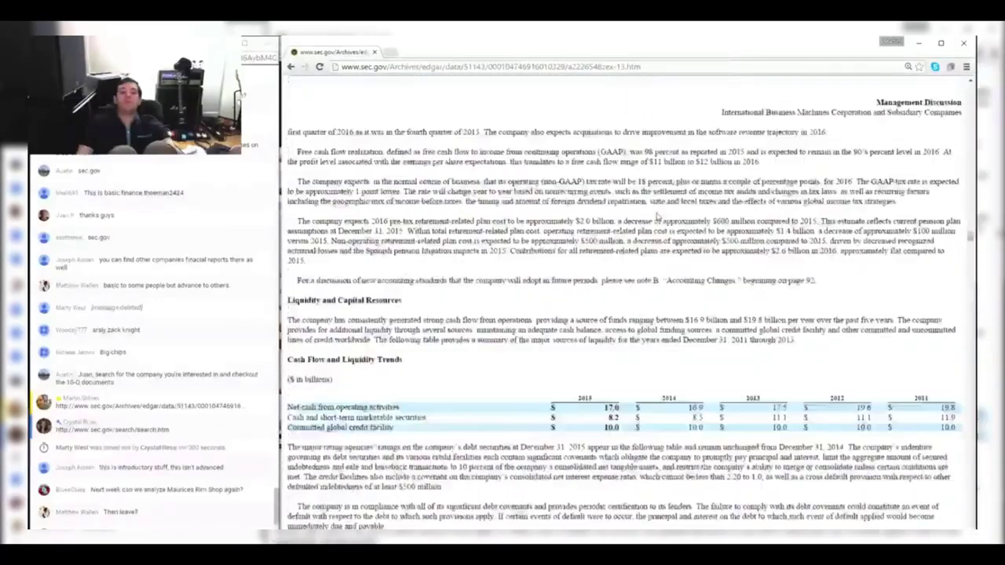
pyautogui.scroll(-6, 658, 217)
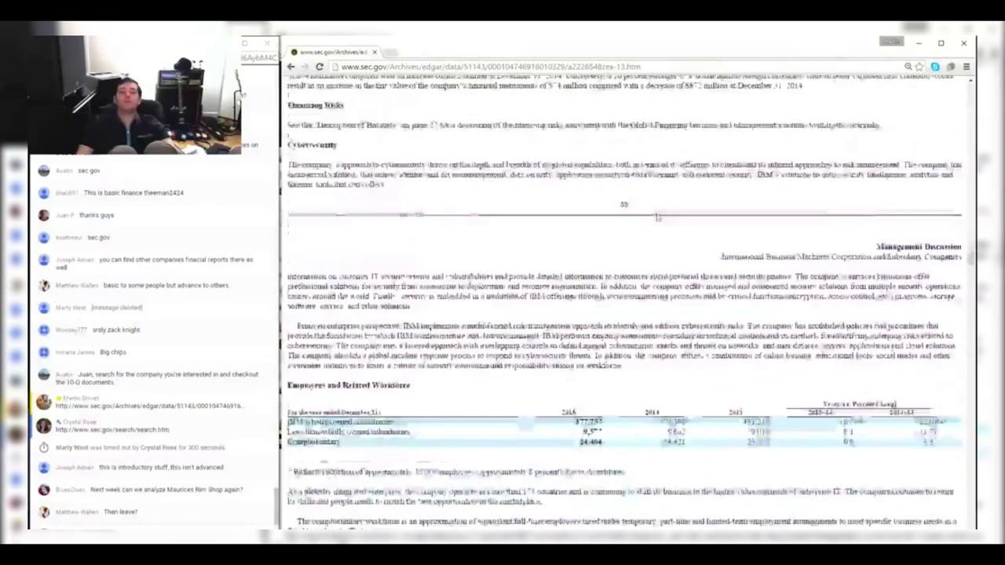
pyautogui.scroll(-10, 658, 216)
pyautogui.scroll(-15, 656, 220)
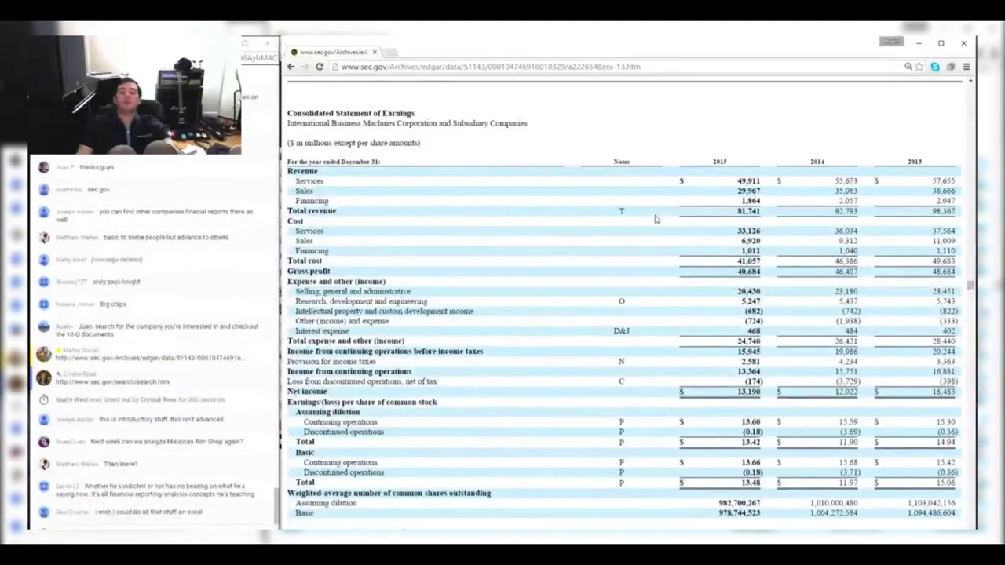
# Examine the 2015 figures in the Consolidated Statement of Earnings
pyautogui.scroll(-10, 656, 220)
pyautogui.scroll(12, 656, 220)
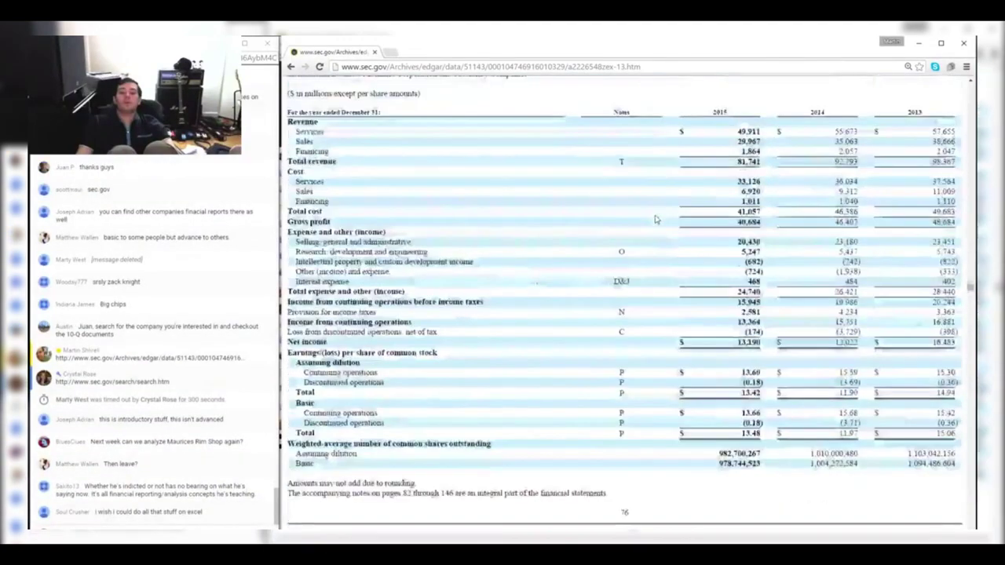
pyautogui.scroll(-1, 702, 185)
pyautogui.moveTo(770, 185); pyautogui.dragTo(667, 155)
pyautogui.click(665, 148)
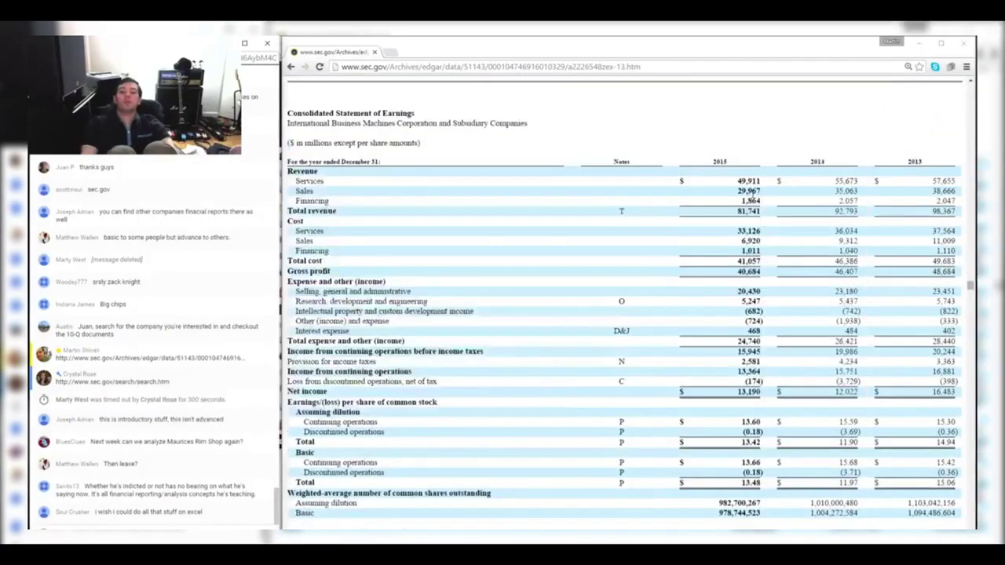
# Switch to the IBM workbook in Excel and compute Q415 Services as 49911 minus the Q315, Q215 and Q115 Services values
pyautogui.hotkey('alt', 'Tab')
pyautogui.press('Right')
pyautogui.press('Right')
pyautogui.press('Right')
pyautogui.press('Right')
pyautogui.press('Right')
pyautogui.press('Right')
pyautogui.press('Right')
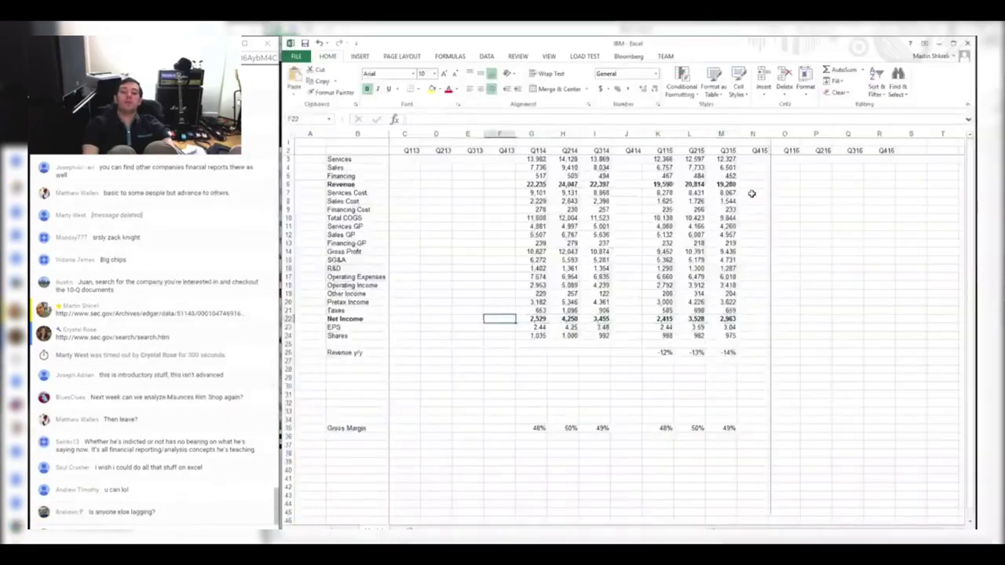
pyautogui.hotkey('ctrl', 'Up')
pyautogui.press('Down')
pyautogui.hotkey('alt', 'Tab')
pyautogui.hotkey('alt', 'Tab')
pyautogui.write('+499')
pyautogui.hotkey('alt', 'Tab')
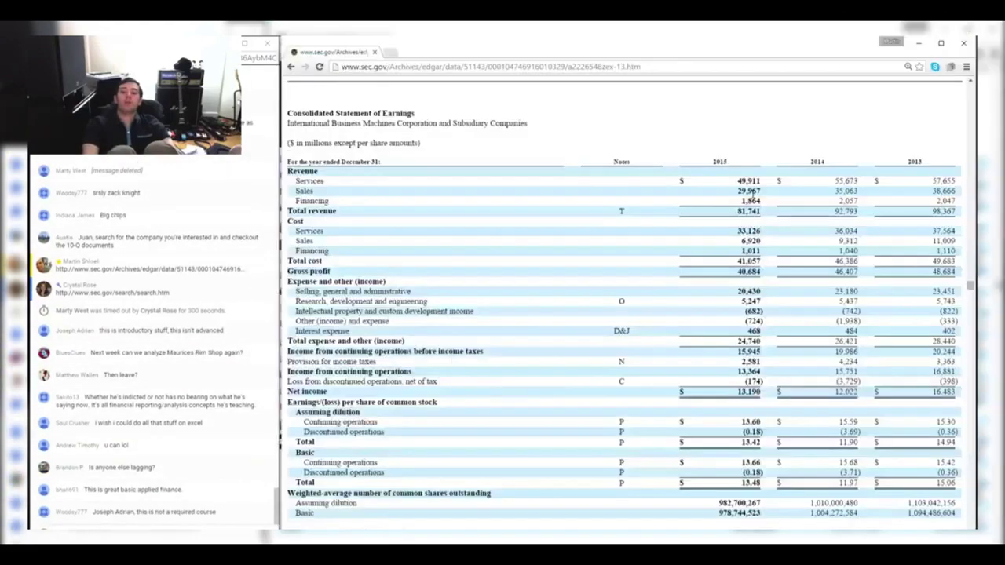
pyautogui.hotkey('alt', 'Tab')
pyautogui.write('11-')
pyautogui.press('Left')
pyautogui.press('Left')
pyautogui.press('Return')
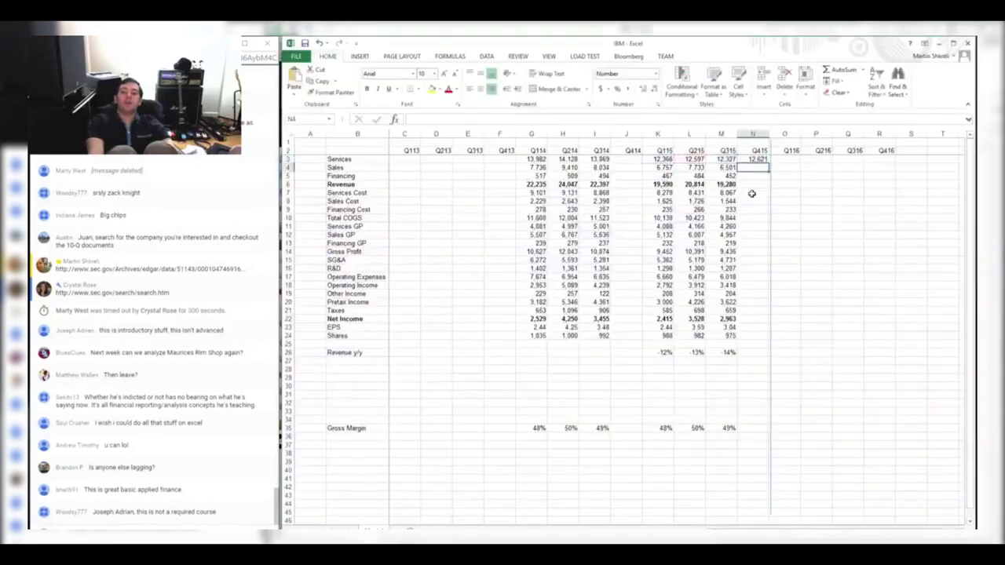
# Compute Q415 Sales as the full-year 29967 minus the Q315, Q215 and Q115 Sales values
pyautogui.hotkey('alt', 'Tab')
pyautogui.hotkey('alt', 'Tab')
pyautogui.hotkey('alt', 'Tab')
pyautogui.hotkey('alt', 'Tab')
pyautogui.write('+29967-')
pyautogui.press('Left')
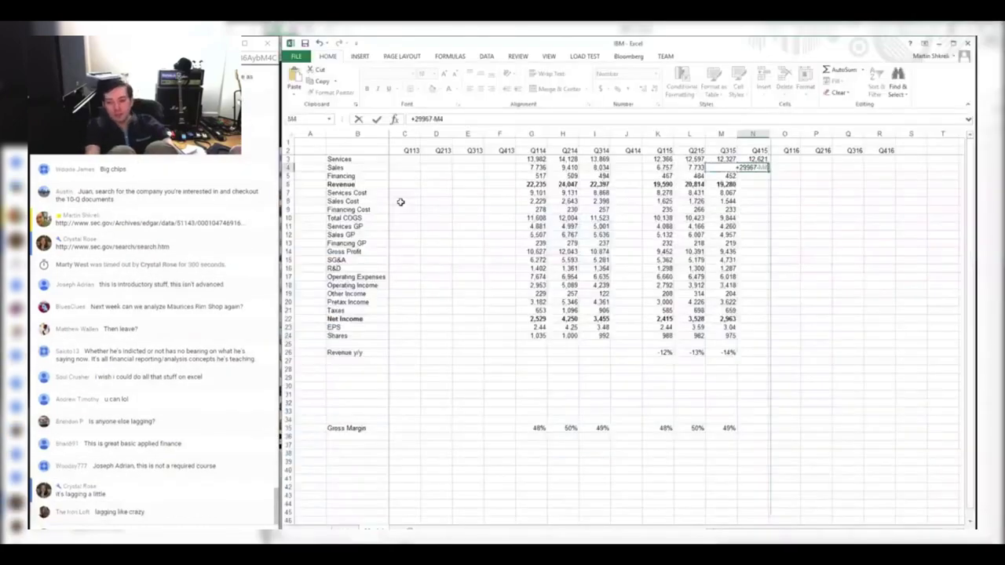
pyautogui.write('-')
pyautogui.press('Left')
pyautogui.press('Left')
pyautogui.write('-')
pyautogui.press('Left')
pyautogui.press('Left')
pyautogui.press('Left')
pyautogui.press('Return')
# Compute Q415 Financing as the full-year 1864 minus the Q315, Q215 and Q115 Financing values
pyautogui.hotkey('alt', 'Tab')
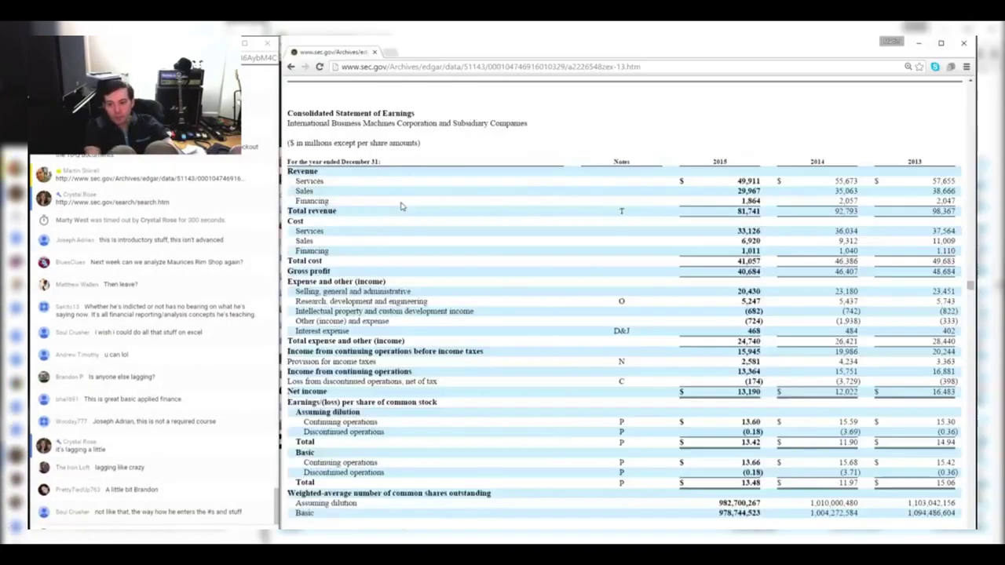
pyautogui.hotkey('alt', 'Tab')
pyautogui.write('+1864-')
pyautogui.press('Left')
pyautogui.write('-')
pyautogui.press('Left')
pyautogui.press('Left')
pyautogui.write('-')
pyautogui.press('Left')
pyautogui.press('Left')
pyautogui.press('Left')
pyautogui.press('Return')
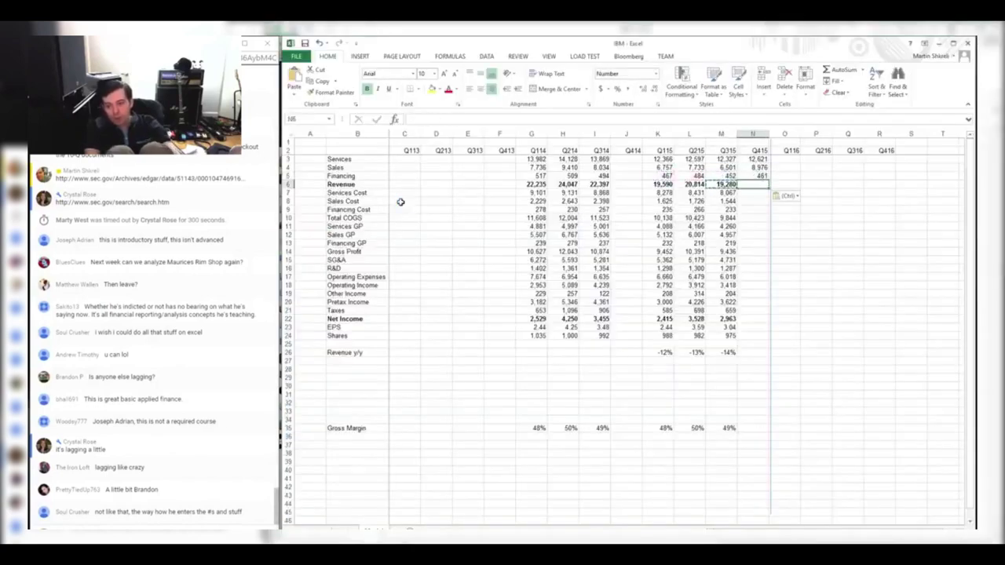
# Sum N3:N5 for the Q415 Revenue and check the four 2015 quarters against the filing's total revenue
pyautogui.hotkey('alt', '=')
pyautogui.hotkey('ctrl', 'Return')
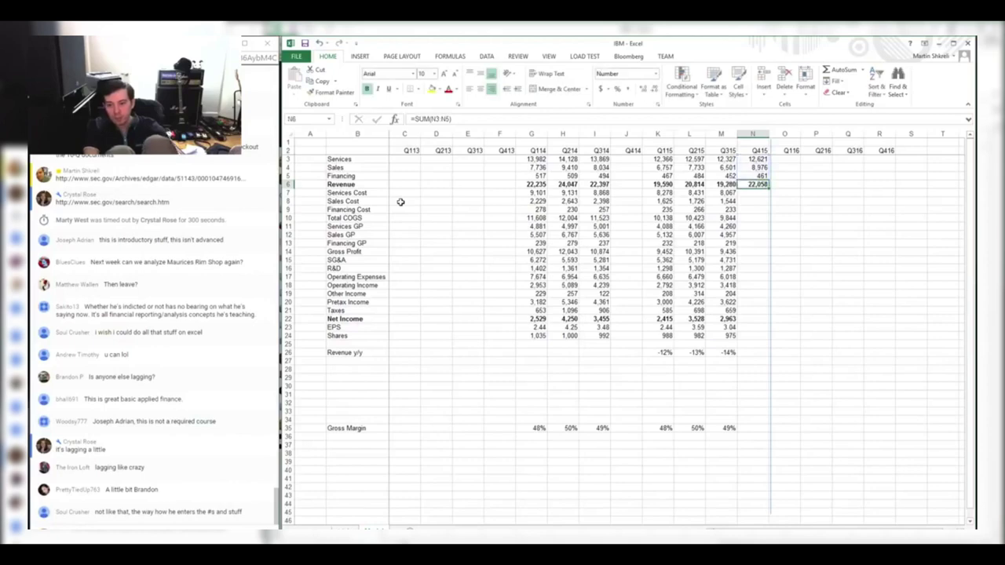
pyautogui.hotkey('shift', 'Left')
pyautogui.hotkey('shift', 'Left')
pyautogui.hotkey('shift', 'Left')
pyautogui.hotkey('alt', 'Tab')
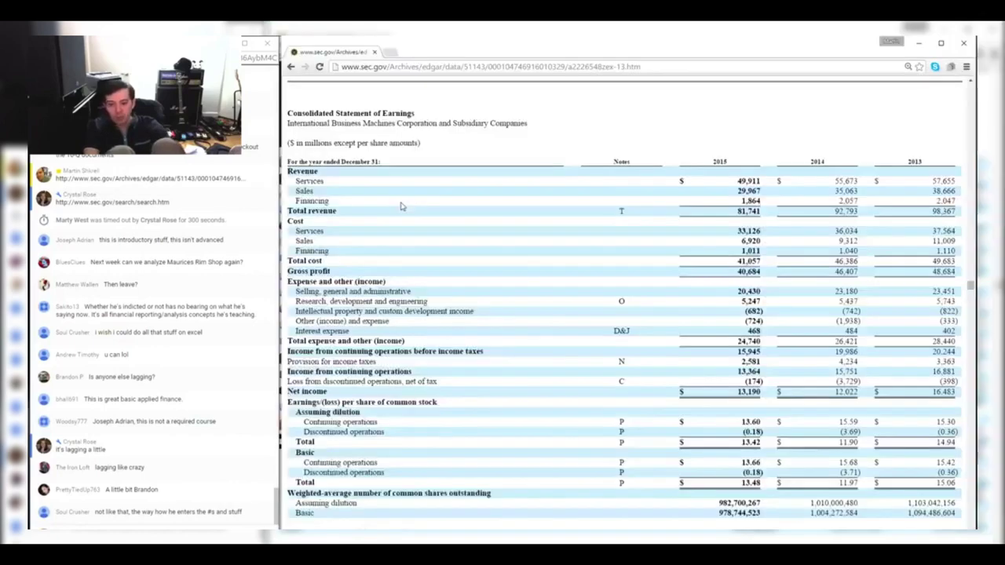
pyautogui.hotkey('alt', 'Tab')
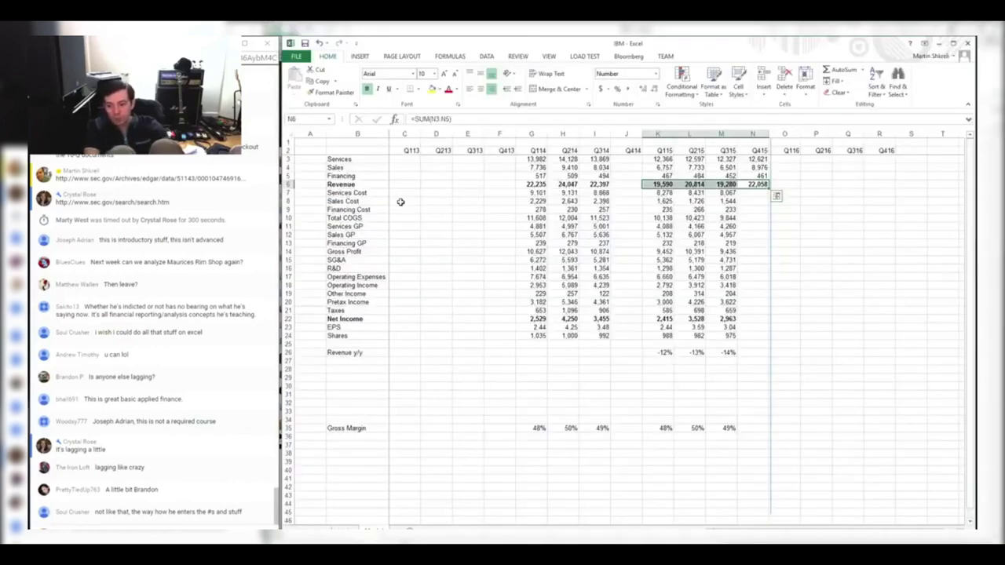
pyautogui.hotkey('alt', 'Tab')
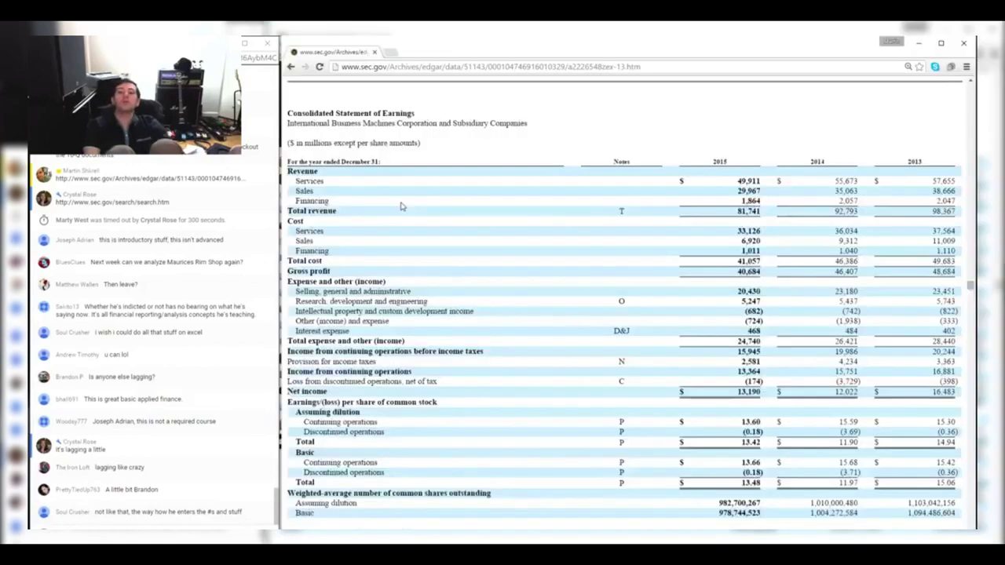
# Compute Q415 Services Cost as the full-year 33126 minus the Q315, Q215 and Q115 Services Cost values
pyautogui.hotkey('alt', 'Tab')
pyautogui.hotkey('alt', 'Tab')
pyautogui.hotkey('alt', 'Tab')
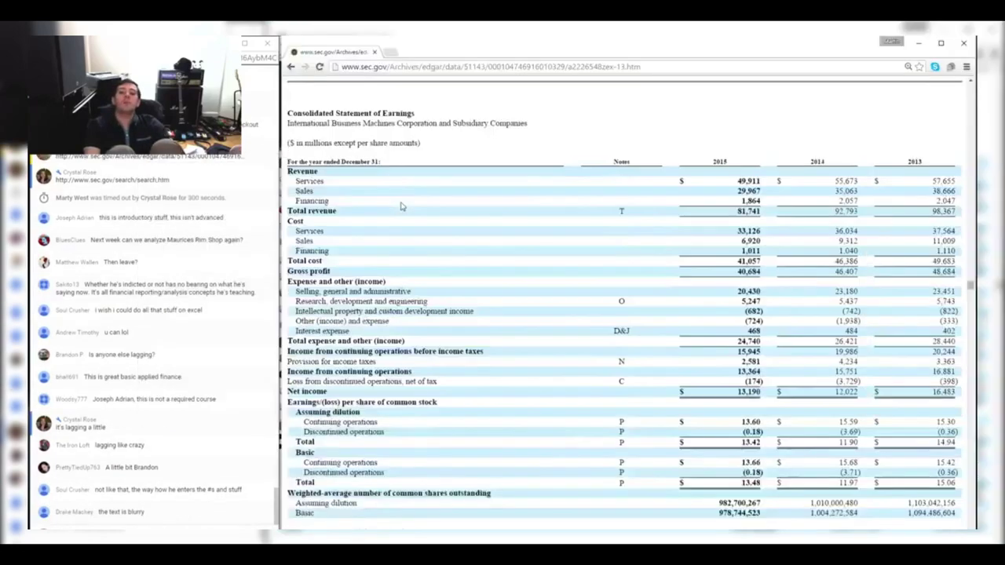
pyautogui.write('+33126-')
pyautogui.press('Left')
pyautogui.write('-')
pyautogui.press('Left')
pyautogui.press('Left')
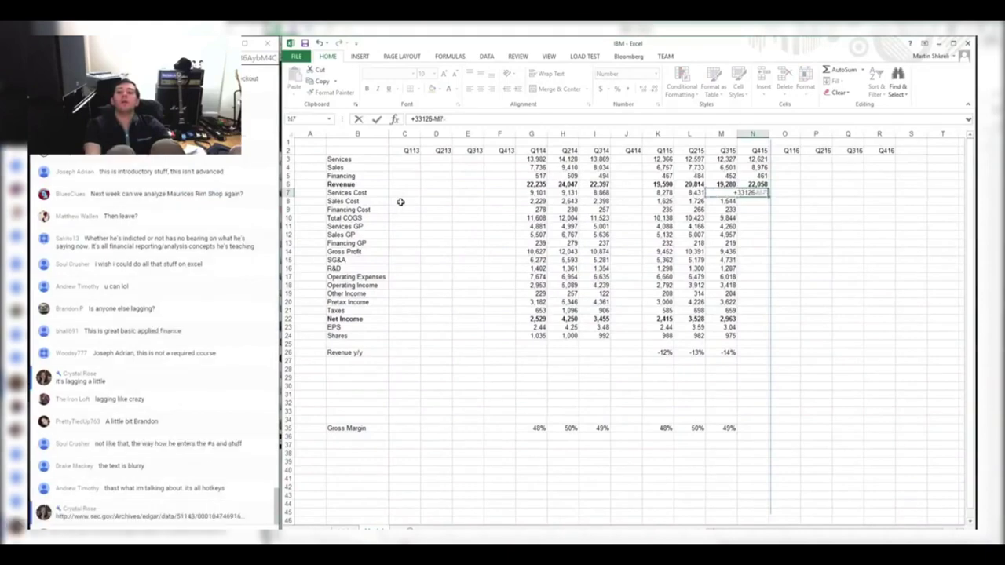
pyautogui.write('-')
pyautogui.press('Left')
pyautogui.press('Left')
pyautogui.press('Left')
pyautogui.press('Return')
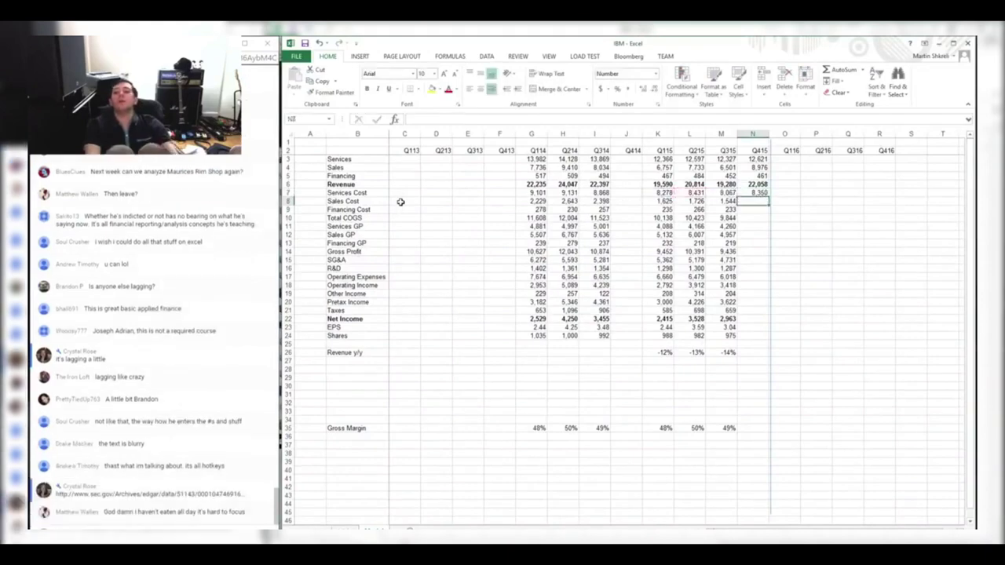
# Compute Q415 Sales Cost as 6920-M8-L8-K8 and Financing Cost as 1011-M9-L9-K9
pyautogui.hotkey('alt', 'Tab')
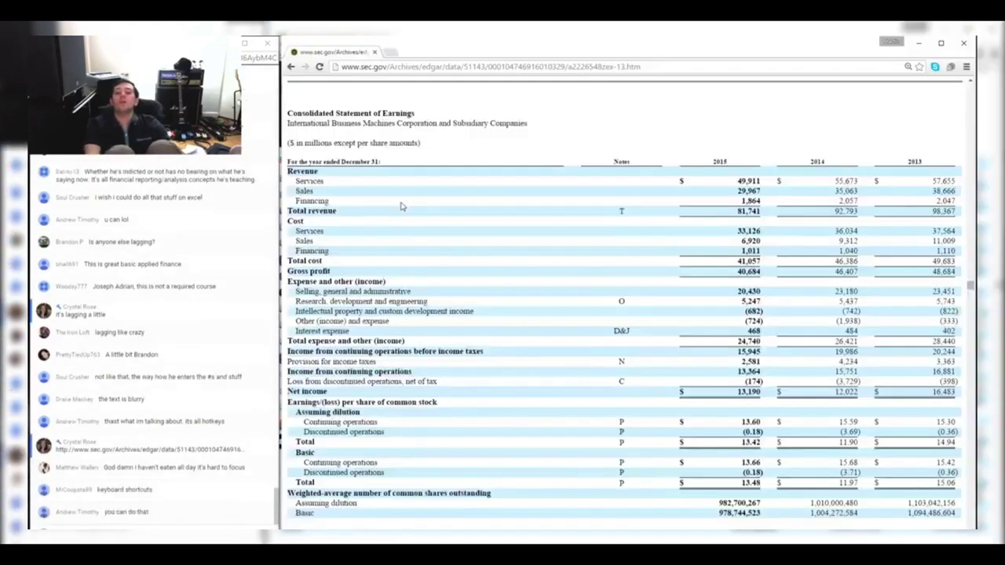
pyautogui.hotkey('alt', 'Tab')
pyautogui.write('+6920-m8-l8-k8')
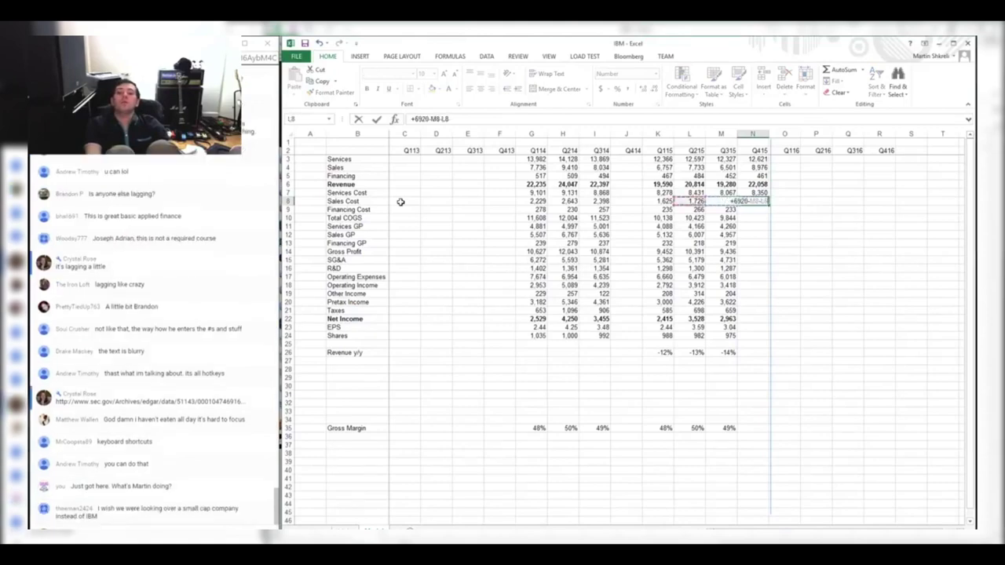
pyautogui.press('Return')
pyautogui.hotkey('alt', 'Tab')
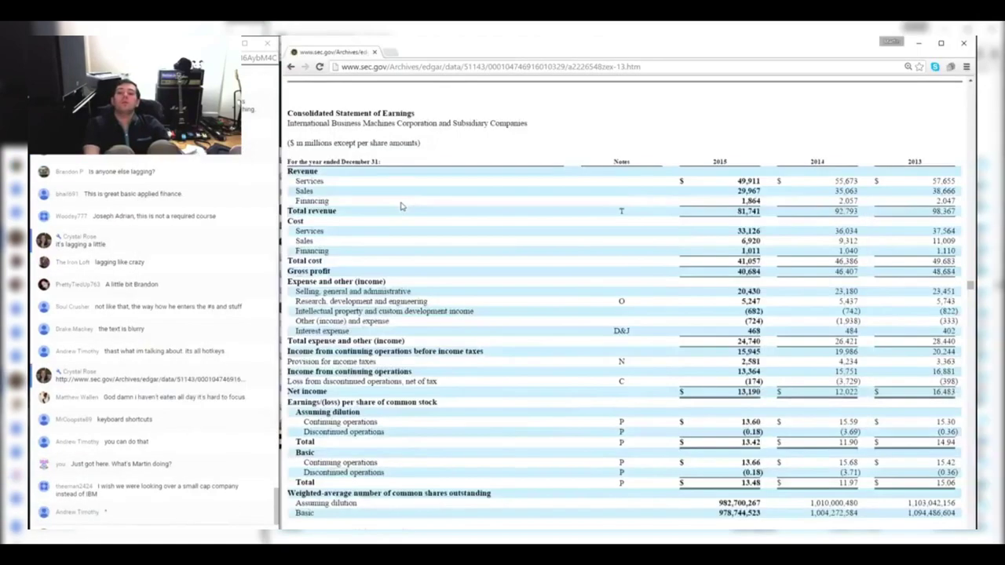
pyautogui.hotkey('alt', 'Tab')
pyautogui.write('+1011-M9-L9-k9')
pyautogui.press('Return')
# Copy the Q315 formulas from Total COGS through Gross Profit into the Q415 column
pyautogui.press('Left')
pyautogui.press('Down')
pyautogui.press('Down')
pyautogui.press('Down')
pyautogui.press('Down')
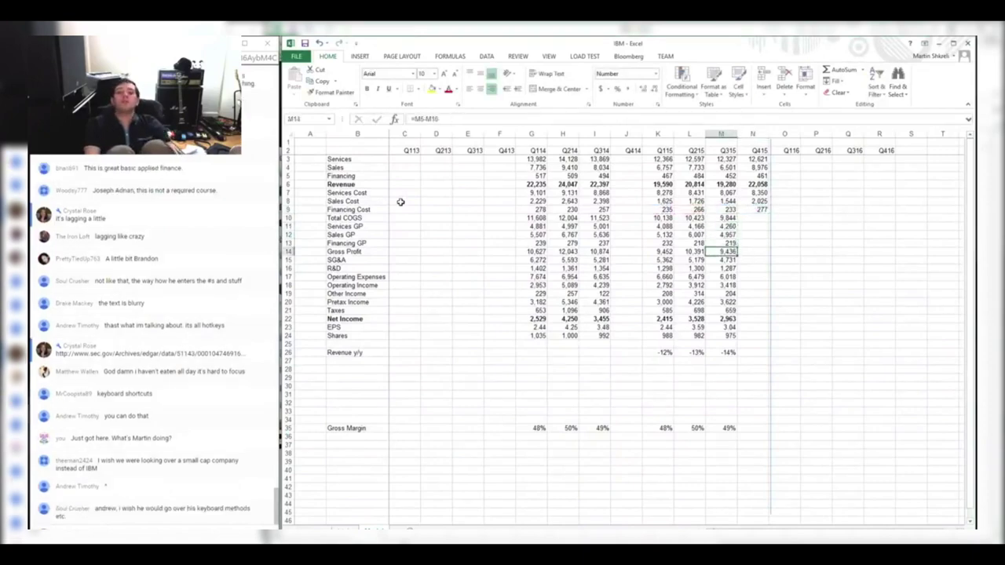
pyautogui.hotkey('shift', 'Up')
pyautogui.hotkey('shift', 'Up')
pyautogui.hotkey('shift', 'Up')
pyautogui.hotkey('shift', 'Up')
pyautogui.hotkey('ctrl', 'c')
pyautogui.press('Right')
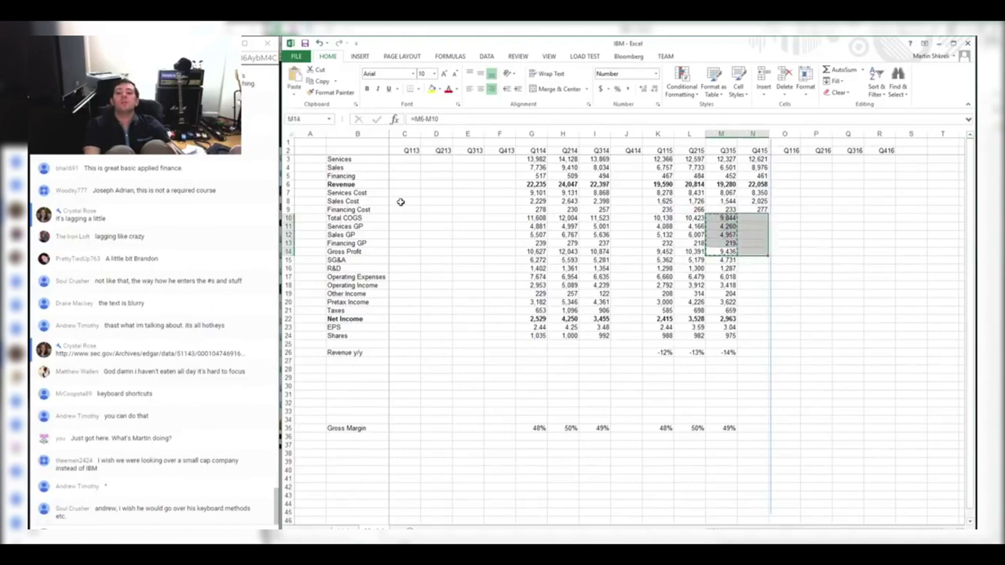
pyautogui.hotkey('ctrl', 'v')
pyautogui.press('Escape')
# Compute Q415 SG&A from the filing's full-year figure as 20430-M15-L15-K15
pyautogui.hotkey('alt', 'Tab')
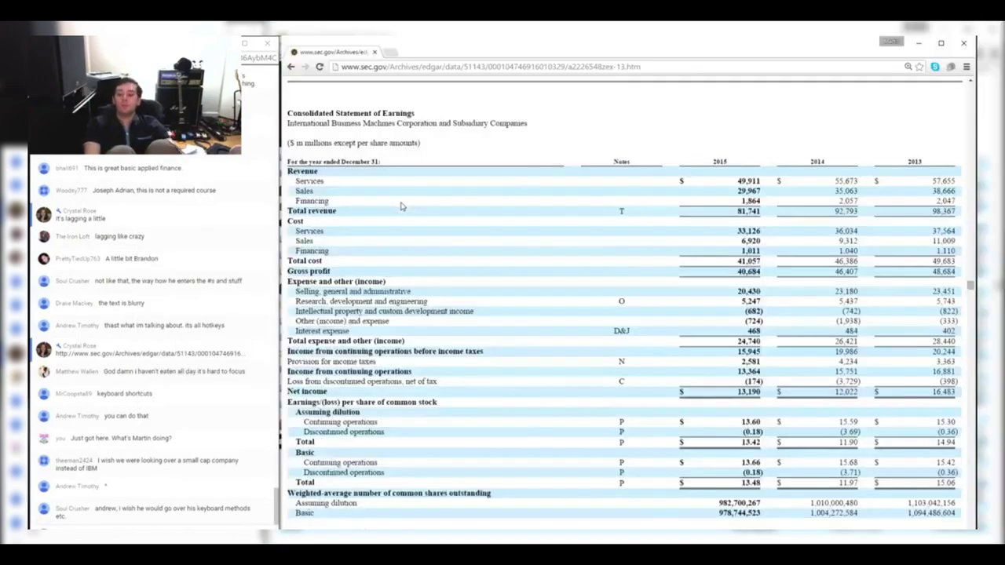
pyautogui.hotkey('alt', 'Tab')
pyautogui.write('+20430-M15-L15-K15')
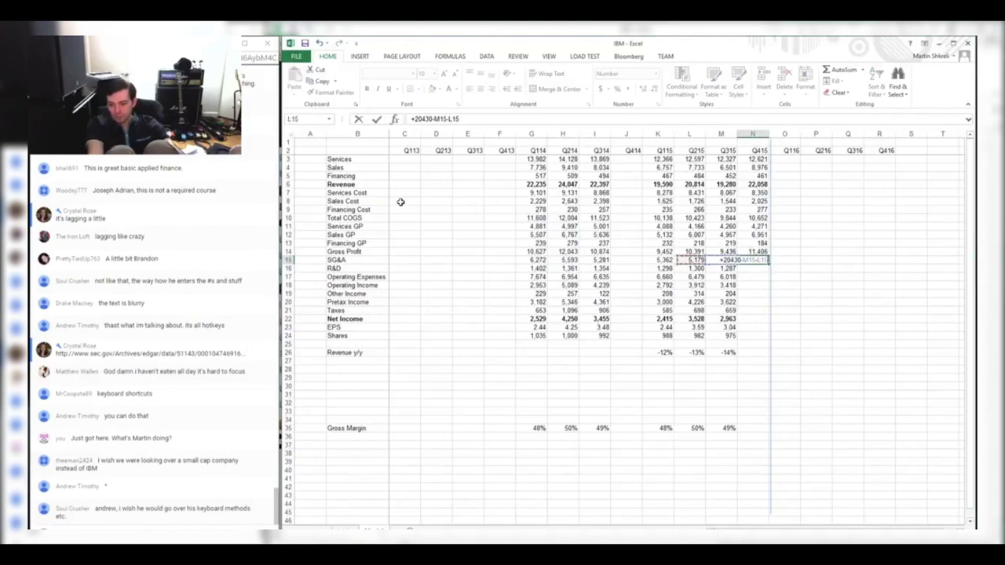
pyautogui.press('Return')
pyautogui.hotkey('alt', 'Tab')
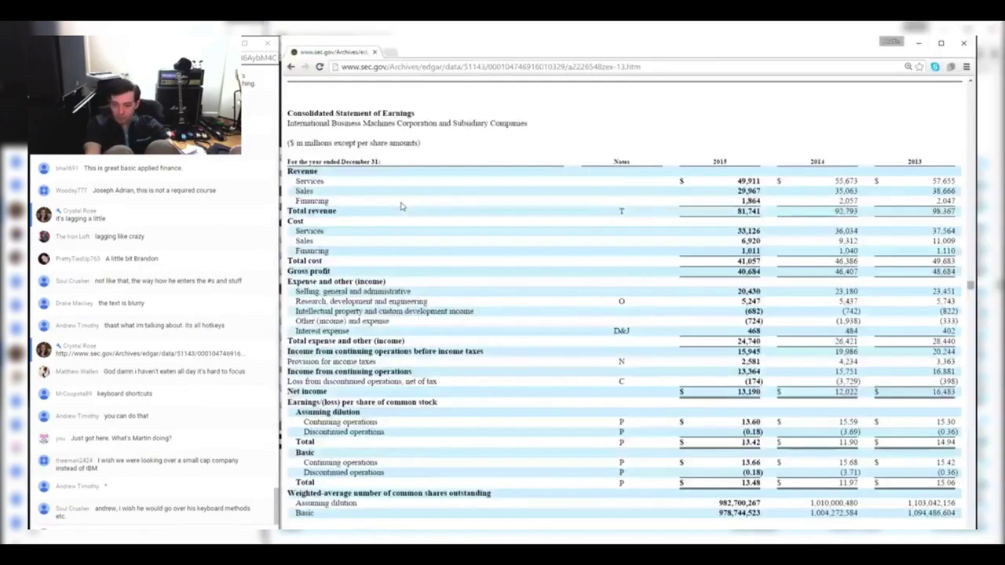
pyautogui.hotkey('alt', 'Tab')
pyautogui.write('+5247-M16-L16-K16')
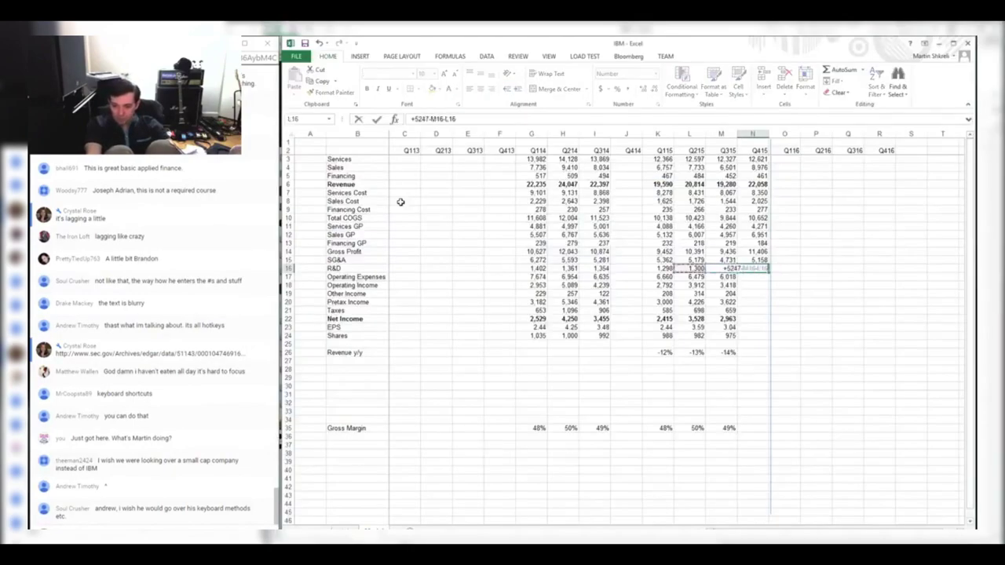
pyautogui.press('Escape')
# Compute Q415 R&D from the filing's full-year figure as 5247-M16-L16-K16
pyautogui.write('+')
pyautogui.hotkey('alt', 'Tab')
pyautogui.hotkey('alt', 'Tab')
pyautogui.write('5247-M16-L16-K16')
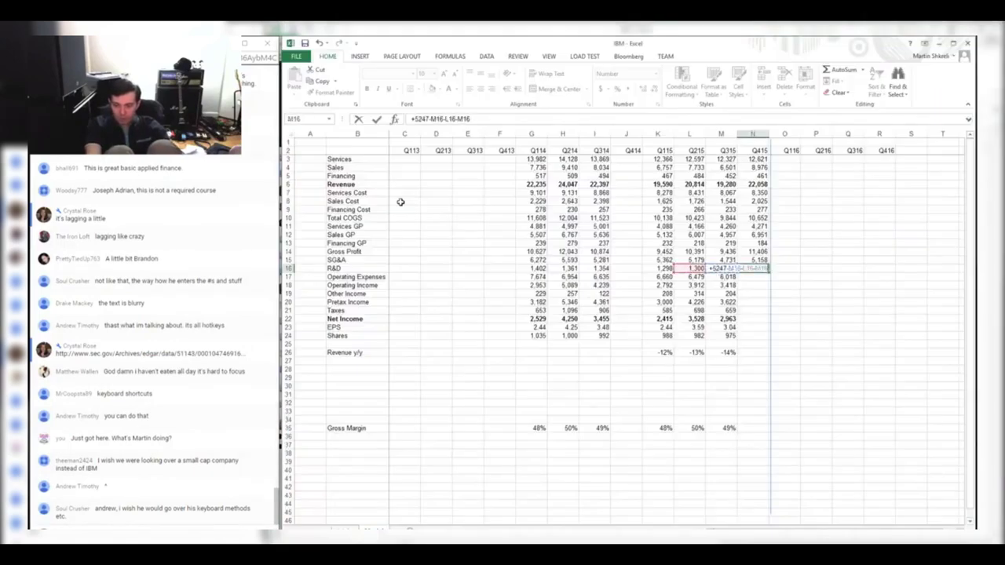
pyautogui.press('Return')
# Copy the Q315 Operating Expenses and Operating Income formulas into the Q415 column
pyautogui.press('Left')
pyautogui.hotkey('shift', 'Down')
pyautogui.hotkey('ctrl', 'c')
pyautogui.press('Right')
pyautogui.hotkey('ctrl', 'v')
# Enter Q415 Other Income as 682 plus 724 less the 468 interest expense, and fill the Pretax Income formula from Q315
pyautogui.hotkey('alt', 'Tab')
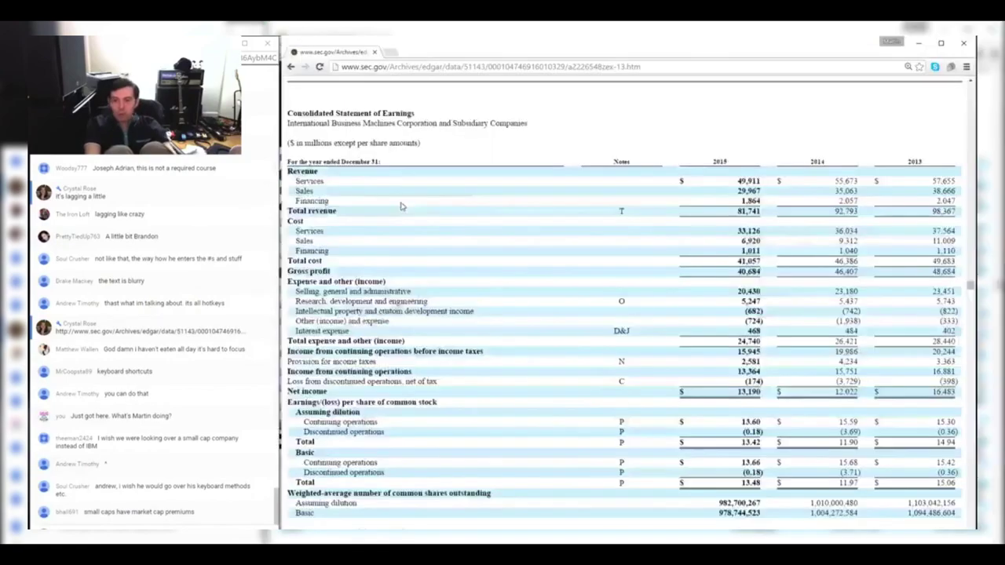
pyautogui.hotkey('alt', 'Tab')
pyautogui.write('+6')
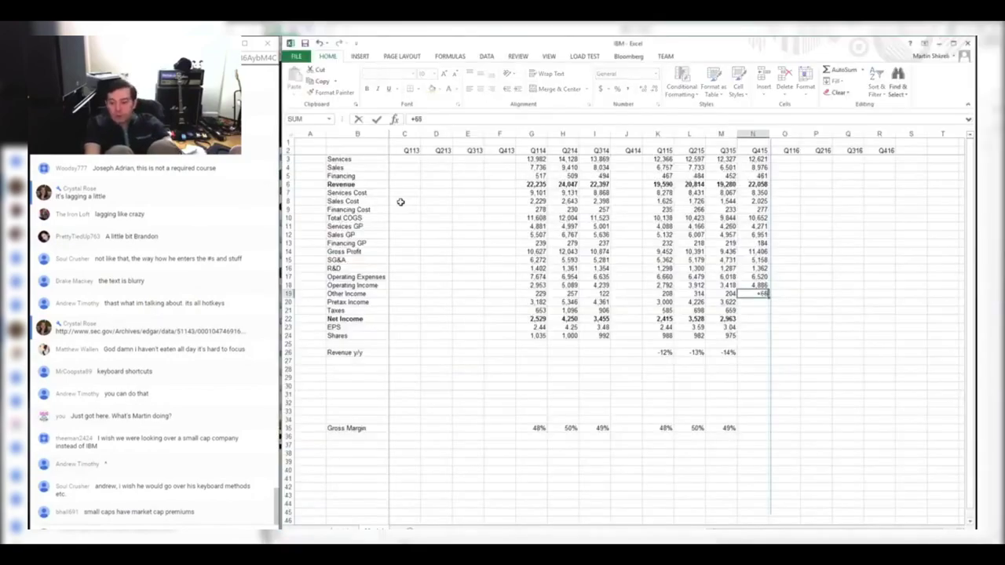
pyautogui.hotkey('alt', 'Tab')
pyautogui.hotkey('alt', 'Tab')
pyautogui.write('2+')
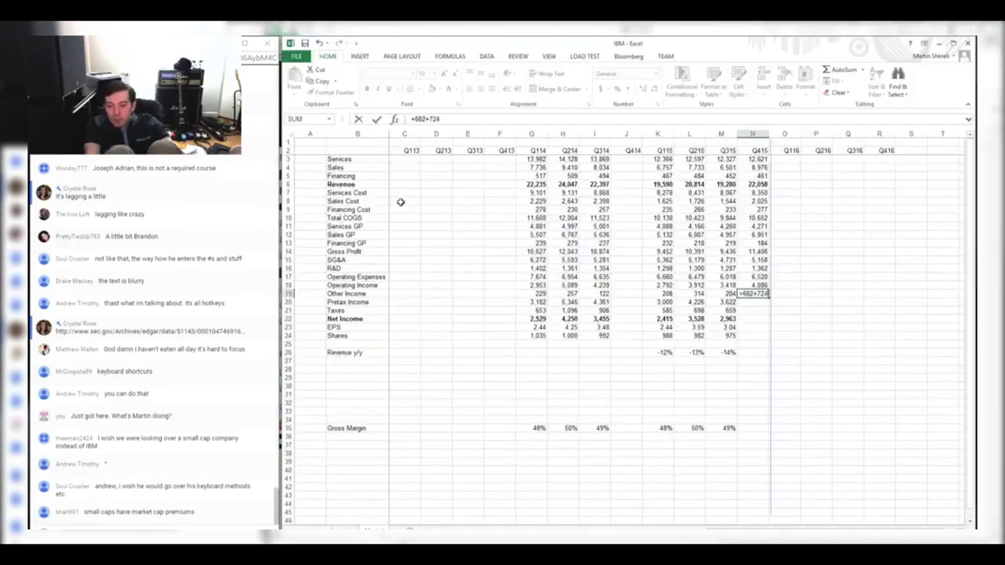
pyautogui.hotkey('alt', 'Tab')
pyautogui.hotkey('alt', 'Tab')
pyautogui.press('Return')
pyautogui.hotkey('ctrl', 'r')
pyautogui.press('Return')
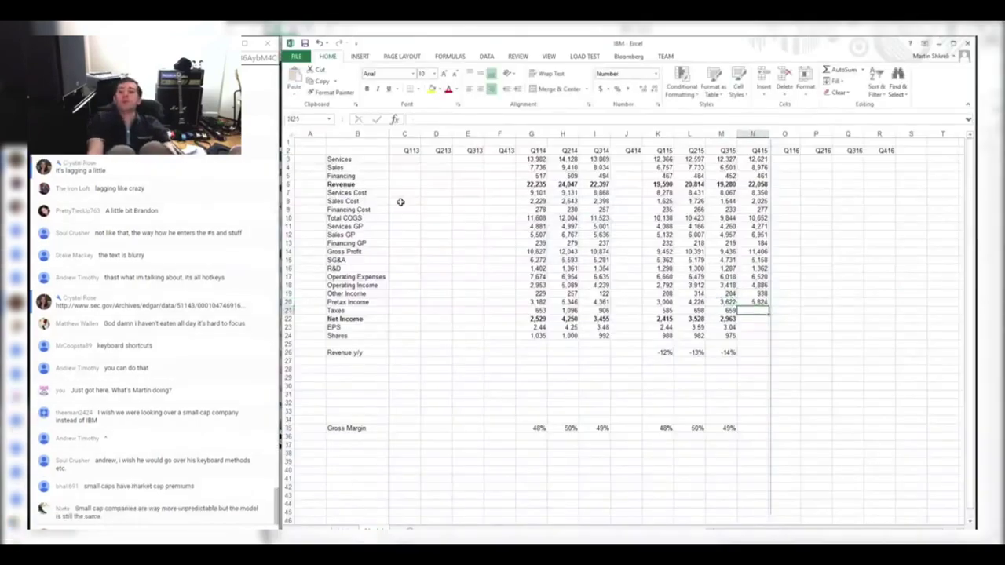
# Review the filing's net income for 2015, 2014 and 2013 alongside the workbook's quarterly figures
pyautogui.hotkey('alt', 'Tab')
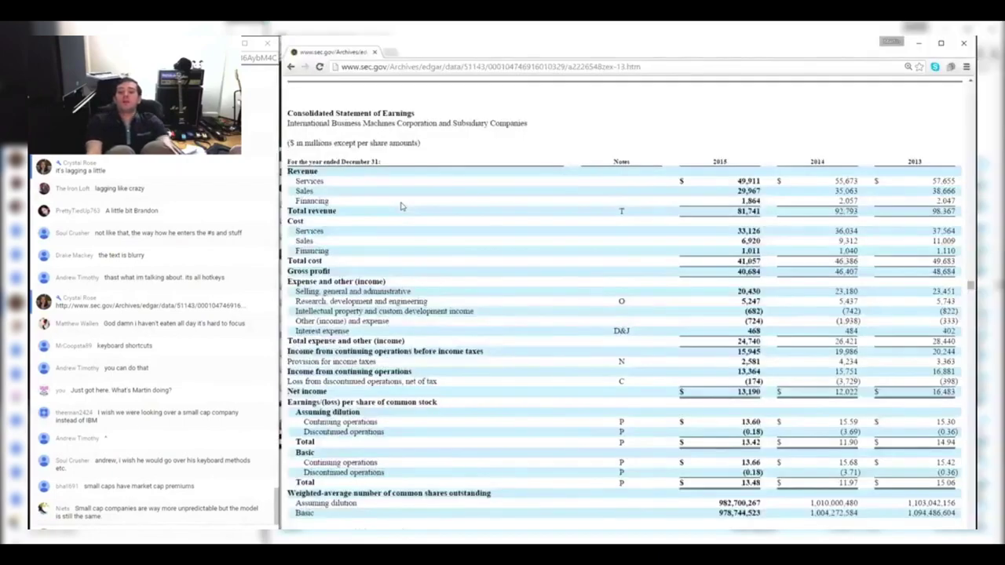
pyautogui.moveTo(739, 391); pyautogui.dragTo(872, 391)
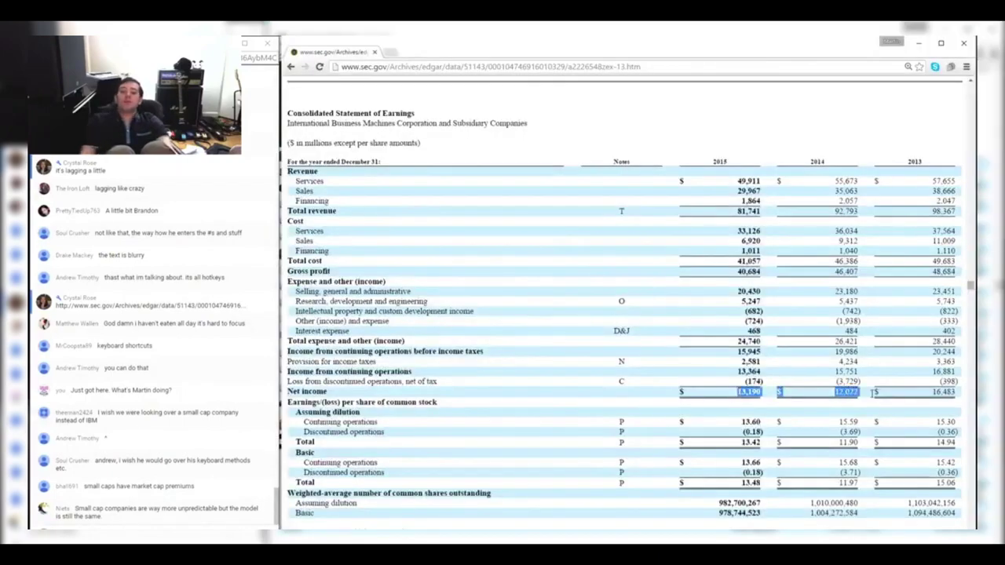
pyautogui.moveTo(950, 391); pyautogui.dragTo(959, 392)
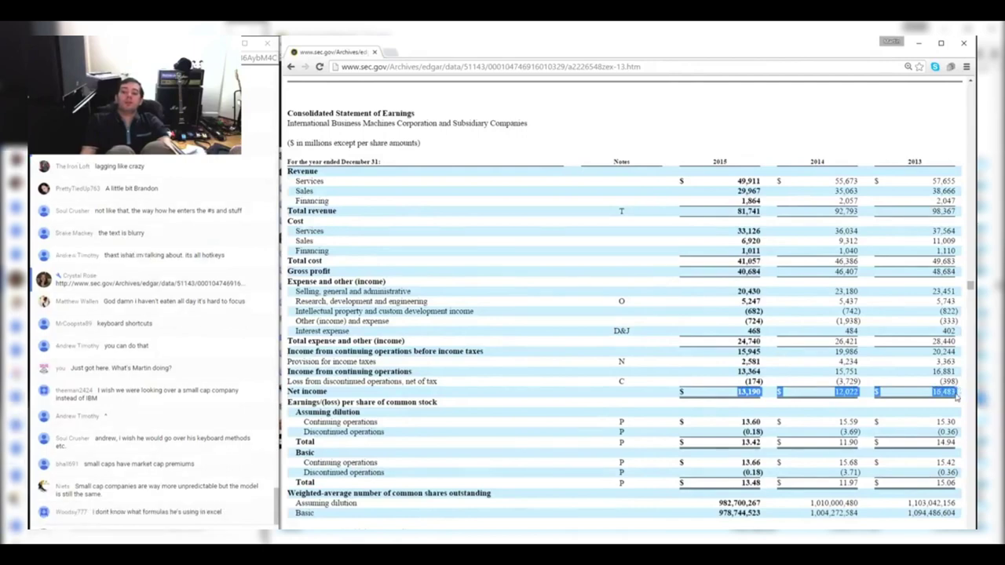
pyautogui.click(956, 396)
pyautogui.hotkey('alt', 'Tab')
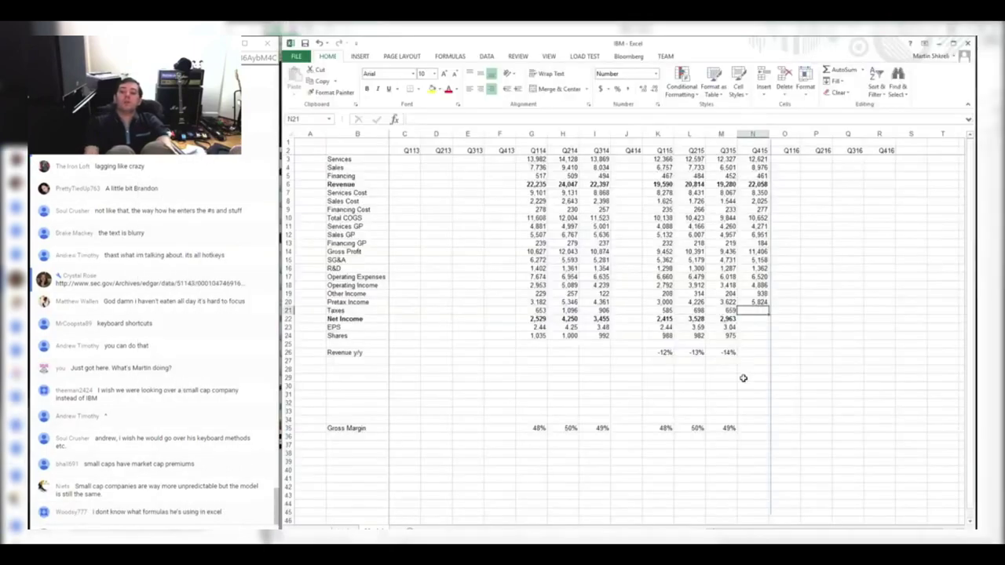
pyautogui.hotkey('alt', 'Tab')
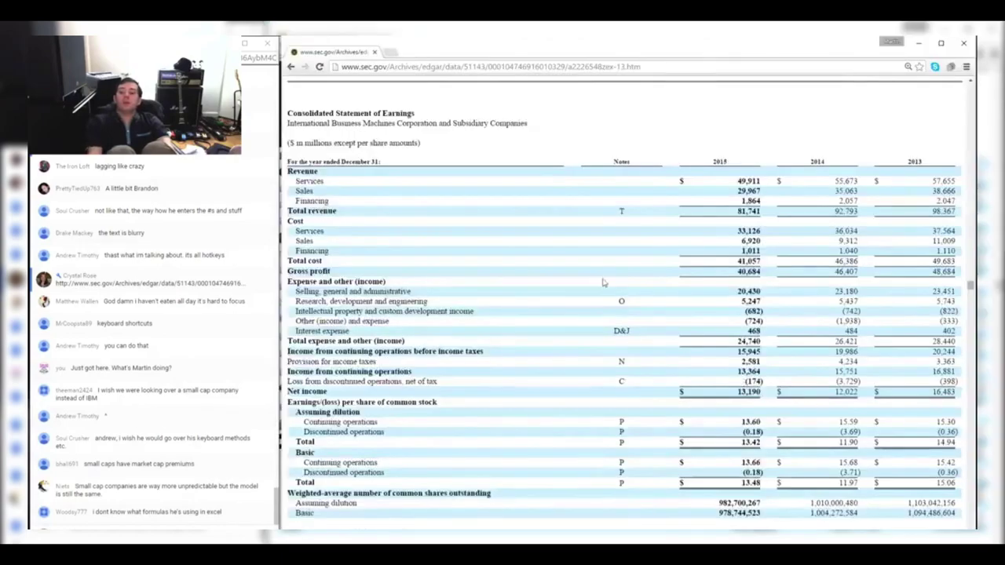
pyautogui.hotkey('alt', 'Tab')
pyautogui.hotkey('alt', 'Tab')
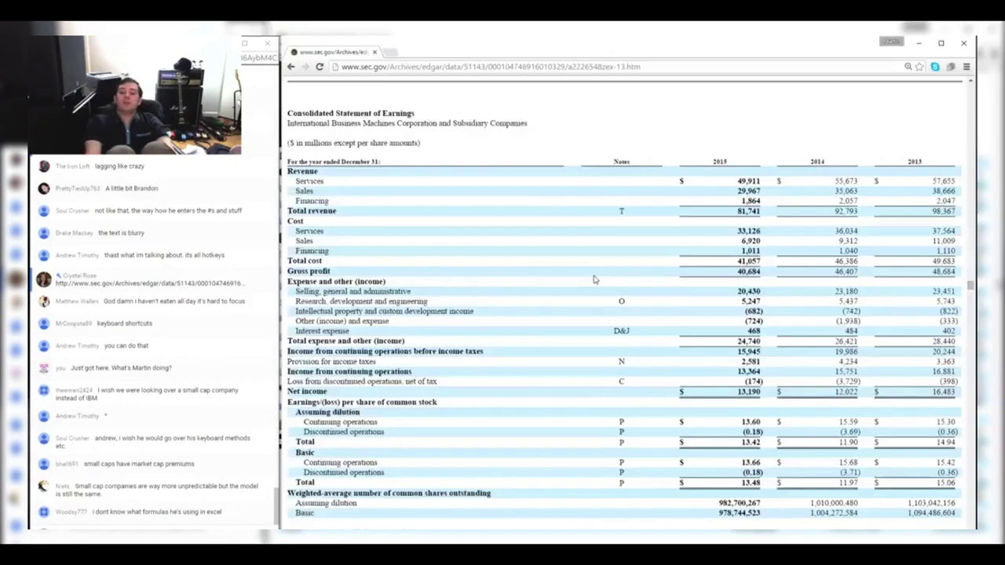
# Compute Q415 Taxes from the filing's full-year provision as 2581-M21-L21-K21
pyautogui.hotkey('alt', 'Tab')
pyautogui.write('+2581-')
pyautogui.press('Left')
pyautogui.write('-')
pyautogui.press('Left')
pyautogui.press('Left')
pyautogui.write('-')
pyautogui.press('Left')
pyautogui.press('Left')
pyautogui.press('Return')
# Copy the Q315 Net Income formula into the Q415 column
pyautogui.press('Left')
pyautogui.hotkey('ctrl', 'c')
pyautogui.press('Right')
pyautogui.hotkey('ctrl', 'v')
pyautogui.press('Down')
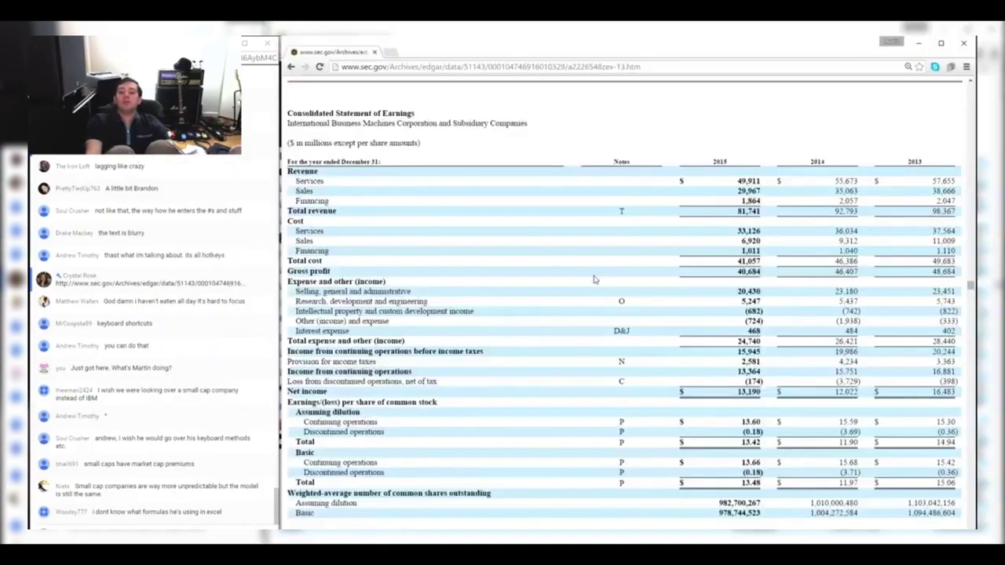
# Inspect the Q415 Net Income and Pretax Income formulas and compare them with the filing's statement of earnings
pyautogui.hotkey('alt', 'Tab')
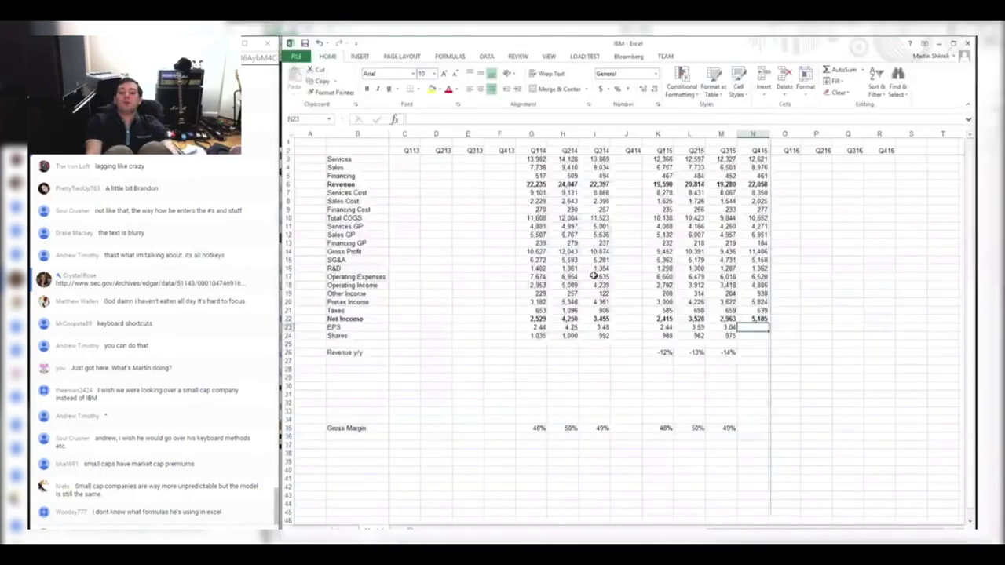
pyautogui.press('Up')
pyautogui.press('F2')
pyautogui.press('Escape')
pyautogui.press('Up')
pyautogui.press('Up')
pyautogui.press('F2')
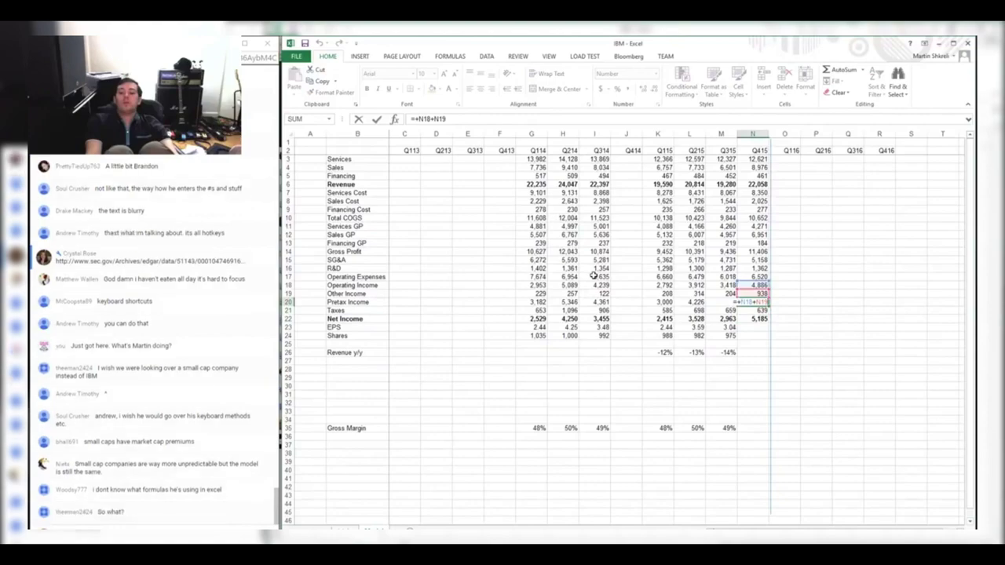
pyautogui.press('Tab')
pyautogui.press('Left')
pyautogui.press('Down')
pyautogui.press('Down')
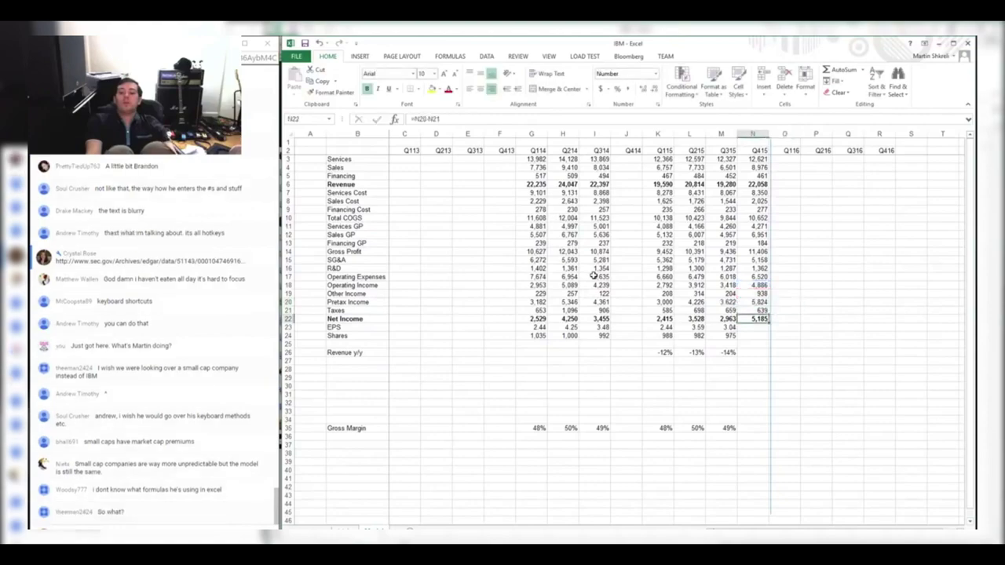
pyautogui.hotkey('alt', 'Tab')
pyautogui.hotkey('alt', 'Tab')
pyautogui.hotkey('alt', 'Tab')
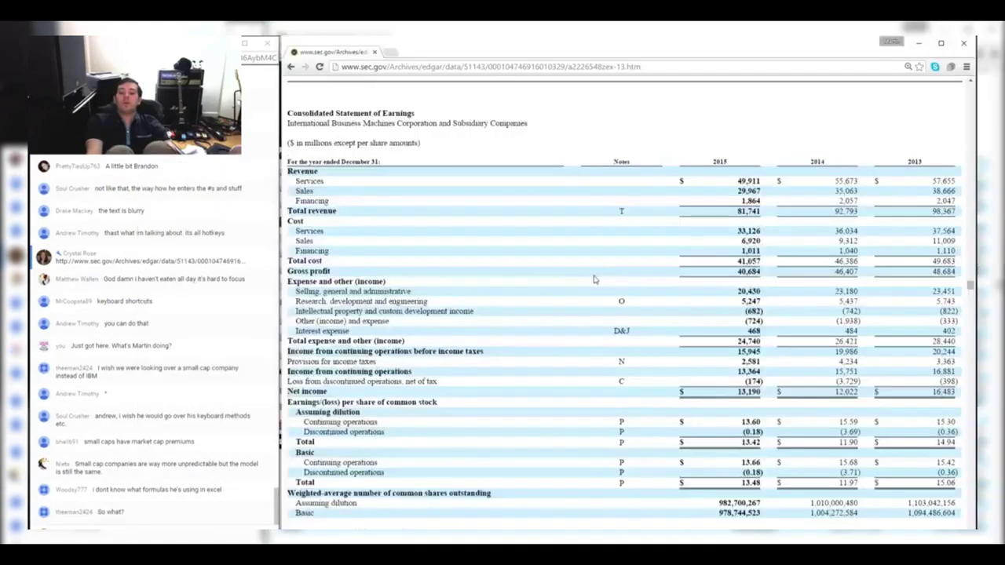
# Enter 978 as Q415 Shares and copy the Q315 EPS formula into the Q415 column
pyautogui.hotkey('alt', 'Tab')
pyautogui.press('Down')
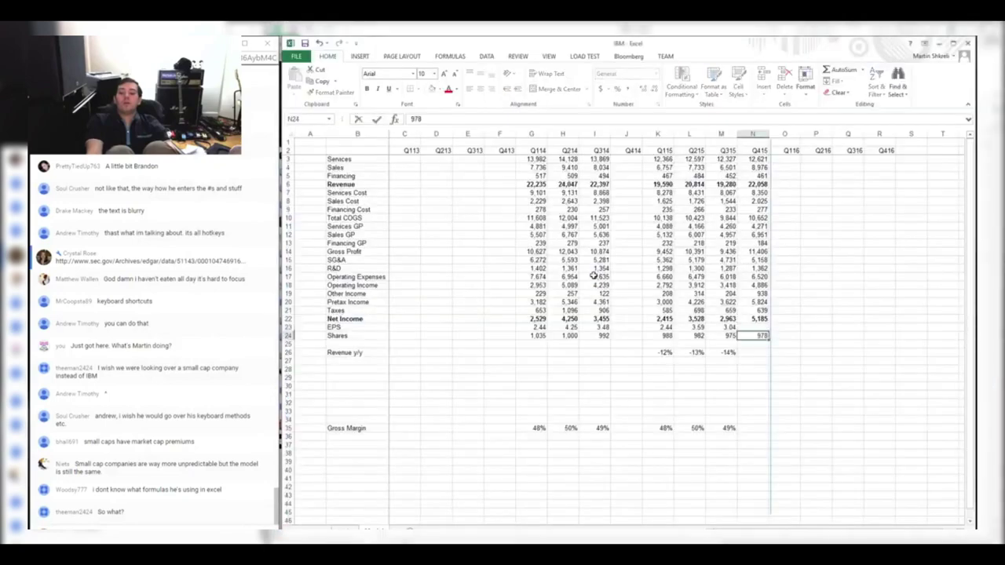
pyautogui.press('Left')
pyautogui.hotkey('ctrl', 'c')
pyautogui.press('Right')
pyautogui.hotkey('ctrl', 'v')
# Check the sum of the four 2015 quarterly Net Income cells against the filing's full-year figure
pyautogui.press('Up')
pyautogui.hotkey('shift', 'Left')
pyautogui.hotkey('shift', 'Left')
pyautogui.hotkey('shift', 'Left')
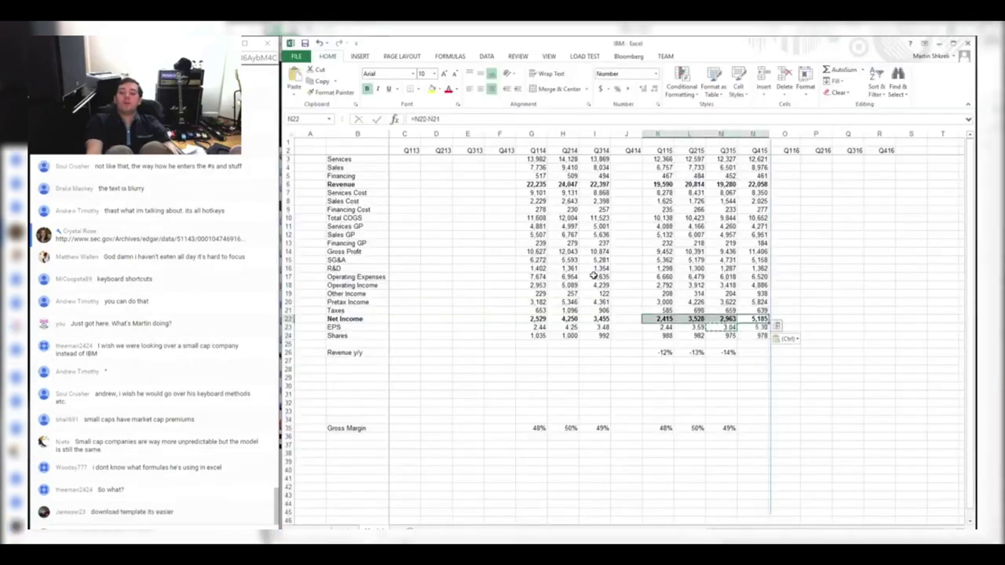
pyautogui.hotkey('alt', 'Tab')
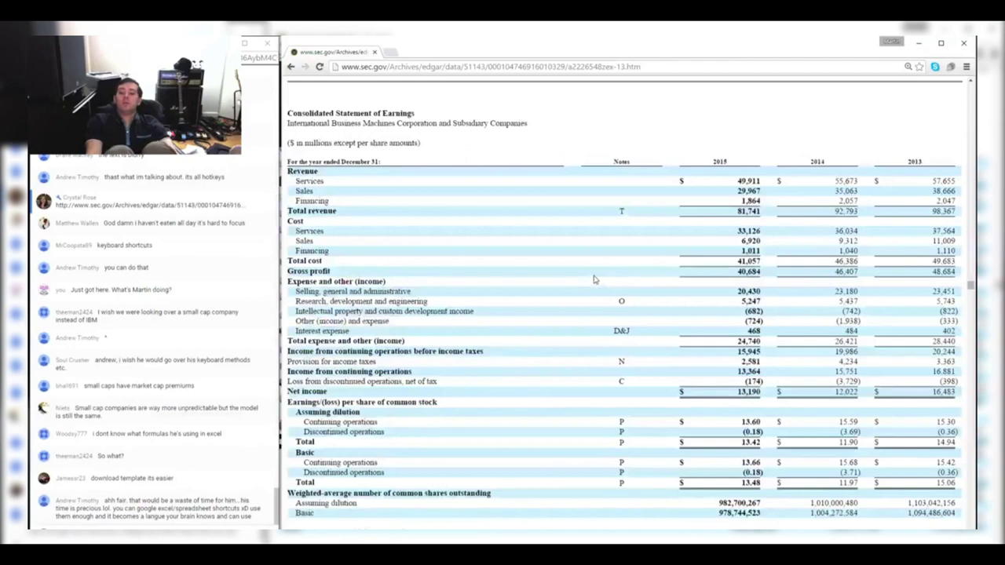
# Correct Q415 Other Income by subtracting the first three quarters, making the formula 682+724-468-K19-L19-M19
pyautogui.hotkey('alt', 'Tab')
pyautogui.press('Up')
pyautogui.press('Up')
pyautogui.press('Up')
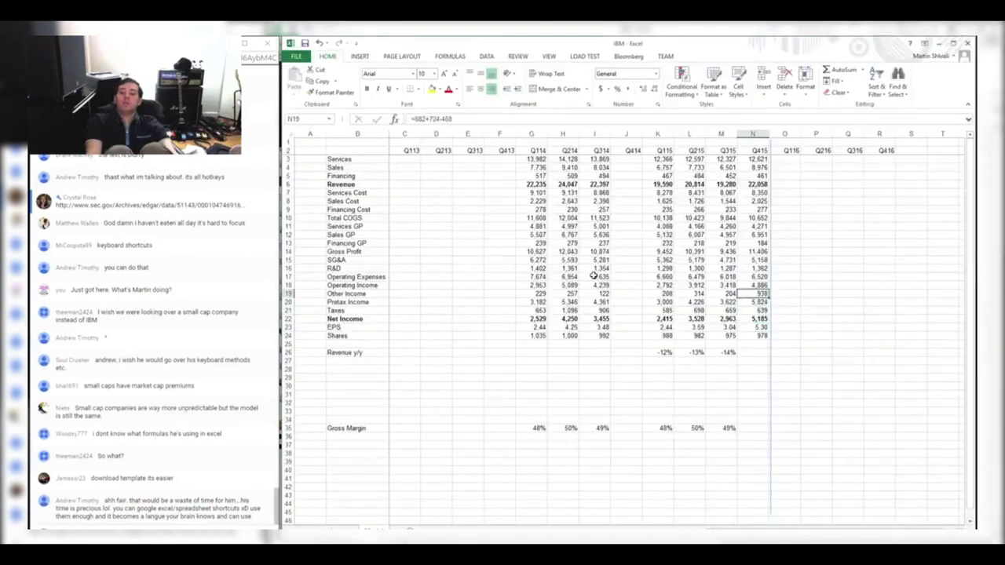
pyautogui.press('F2')
pyautogui.write('-')
pyautogui.click(662, 295)
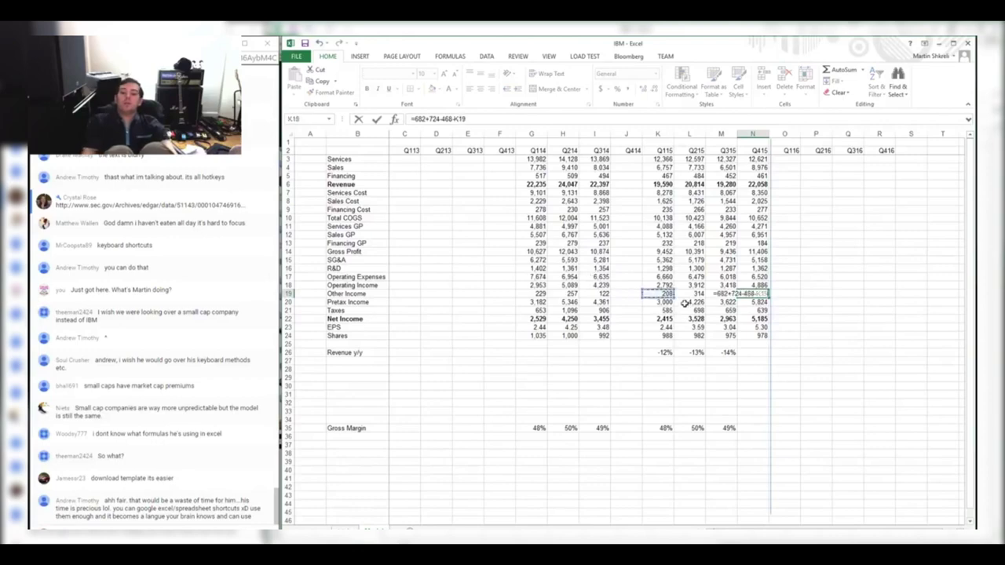
pyautogui.write('-')
pyautogui.press('Left')
pyautogui.press('Left')
pyautogui.write('-')
pyautogui.press('Left')
pyautogui.press('Return')
# Compare the 2015 quarterly sums of Net Income and Other Income with the filing's full-year figures
pyautogui.press('Down')
pyautogui.press('Down')
pyautogui.hotkey('shift', 'Left')
pyautogui.hotkey('shift', 'Left')
pyautogui.hotkey('shift', 'Left')
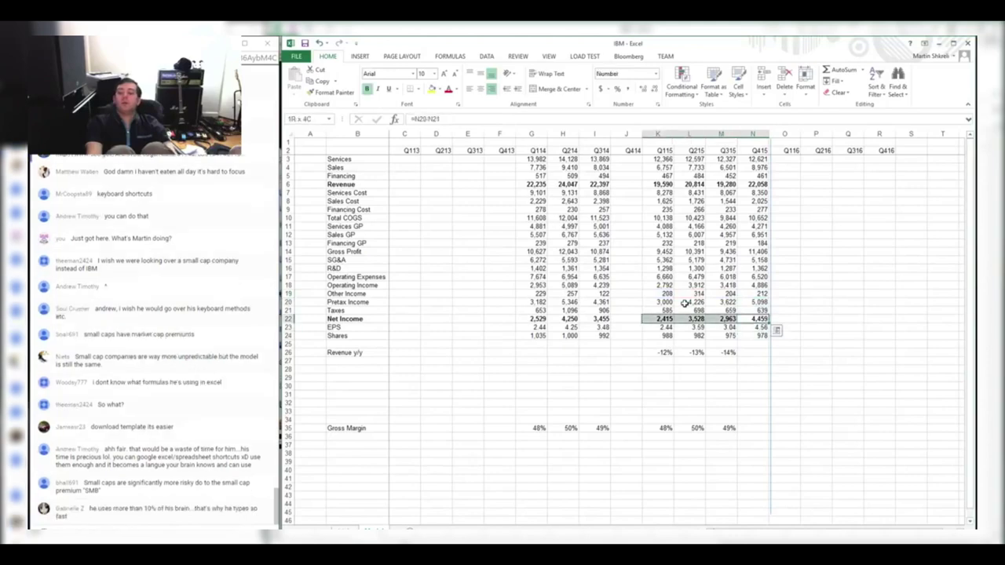
pyautogui.hotkey('alt', 'Tab')
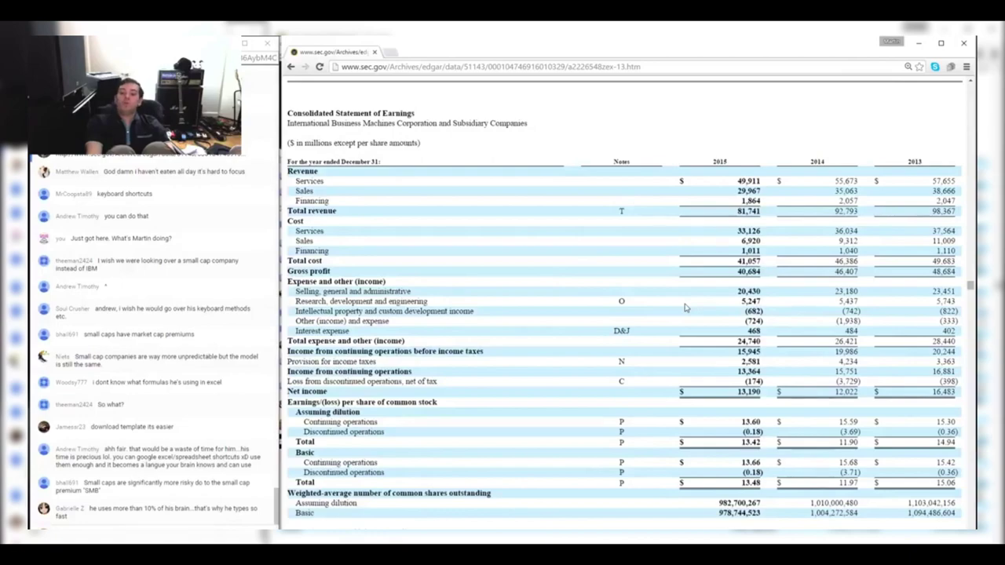
pyautogui.hotkey('alt', 'Tab')
pyautogui.press('Up')
pyautogui.press('Up')
pyautogui.press('Up')
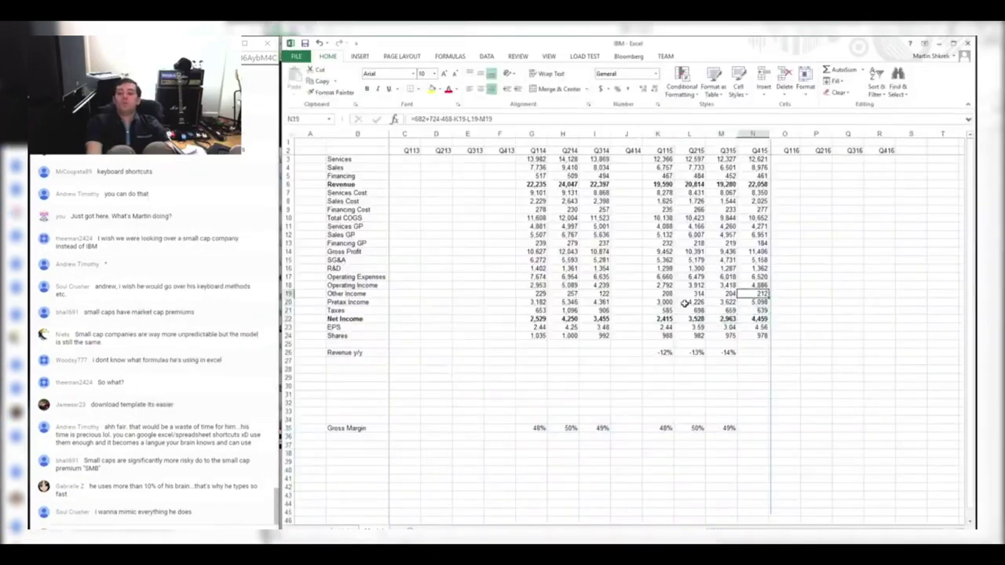
pyautogui.hotkey('shift', 'Left')
pyautogui.hotkey('shift', 'Left')
pyautogui.hotkey('shift', 'Left')
pyautogui.hotkey('alt', 'Tab')
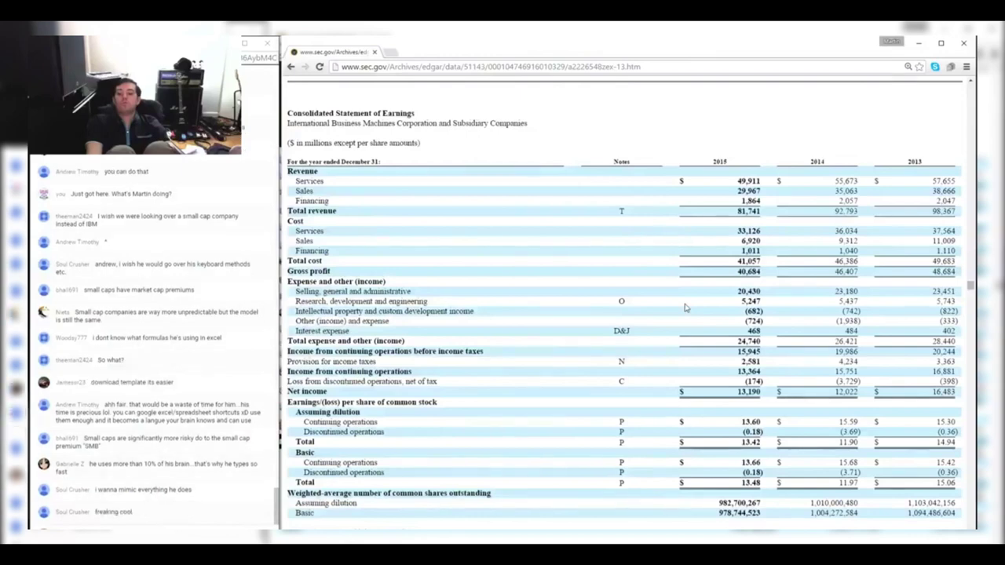
# Check the 2015 quarterly Pretax Income, Taxes and Net Income against the filing's full-year amounts
pyautogui.hotkey('alt', 'Tab')
pyautogui.press('Down')
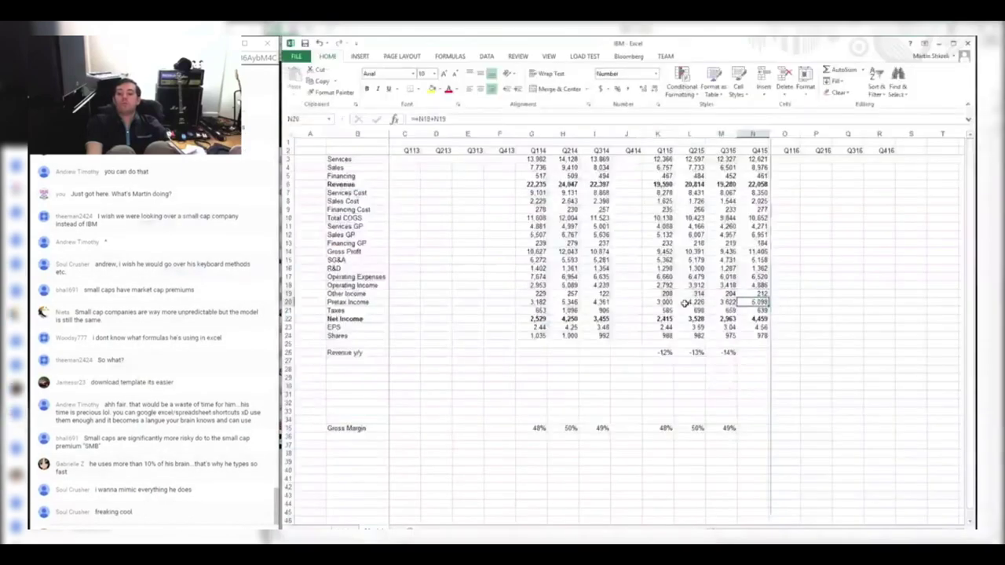
pyautogui.hotkey('shift', 'Left')
pyautogui.hotkey('shift', 'Left')
pyautogui.hotkey('shift', 'Left')
pyautogui.hotkey('alt', 'Tab')
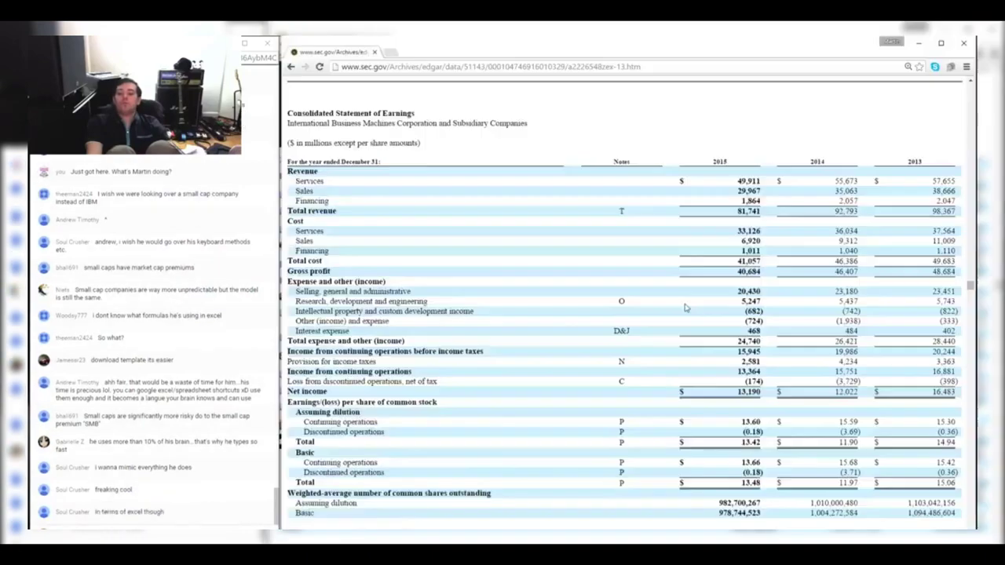
pyautogui.hotkey('alt', 'Tab')
pyautogui.press('Down')
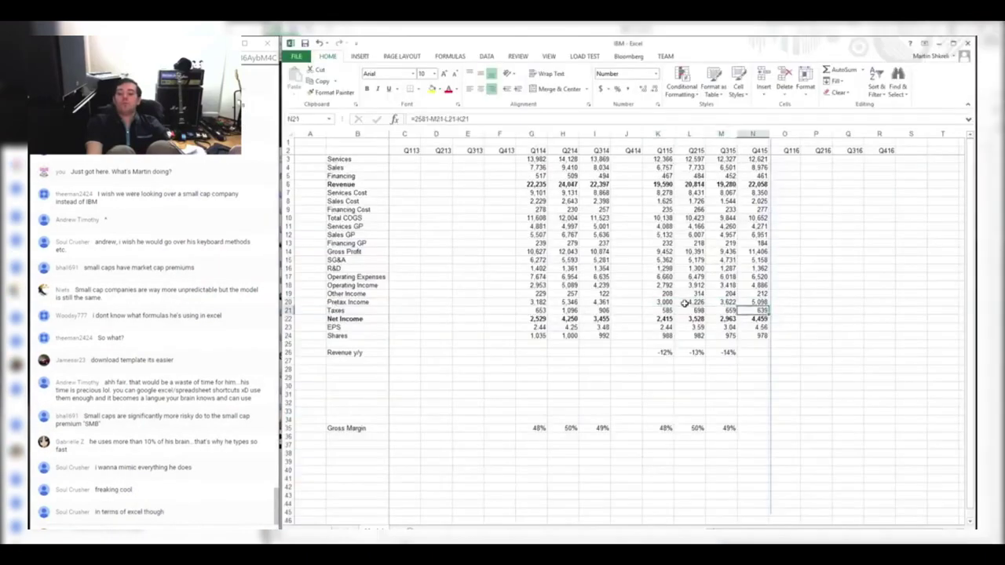
pyautogui.hotkey('alt', 'Tab')
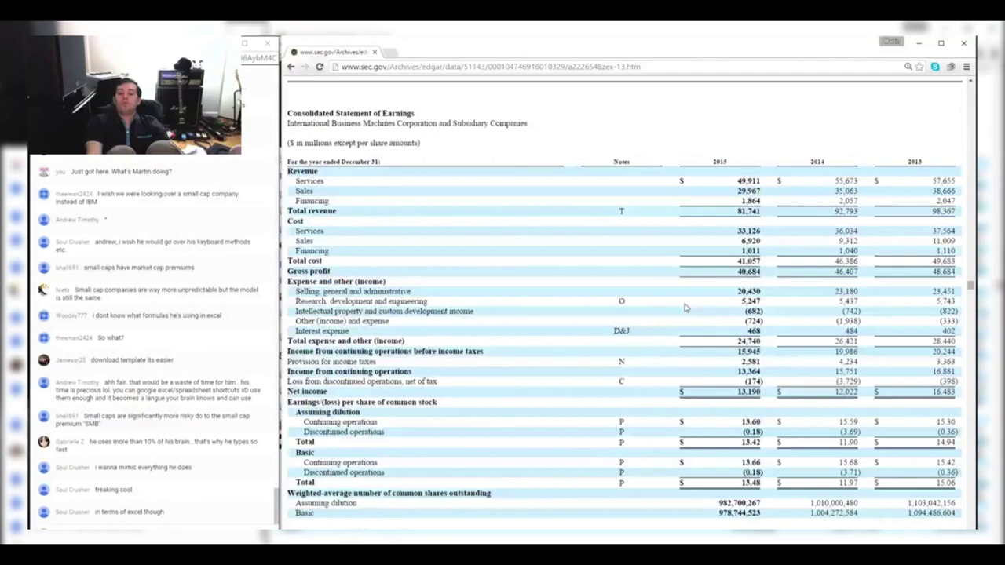
pyautogui.hotkey('alt', 'Tab')
pyautogui.press('Down')
pyautogui.hotkey('shift', 'Left')
pyautogui.hotkey('shift', 'Left')
pyautogui.hotkey('shift', 'Left')
pyautogui.hotkey('alt', 'Tab')
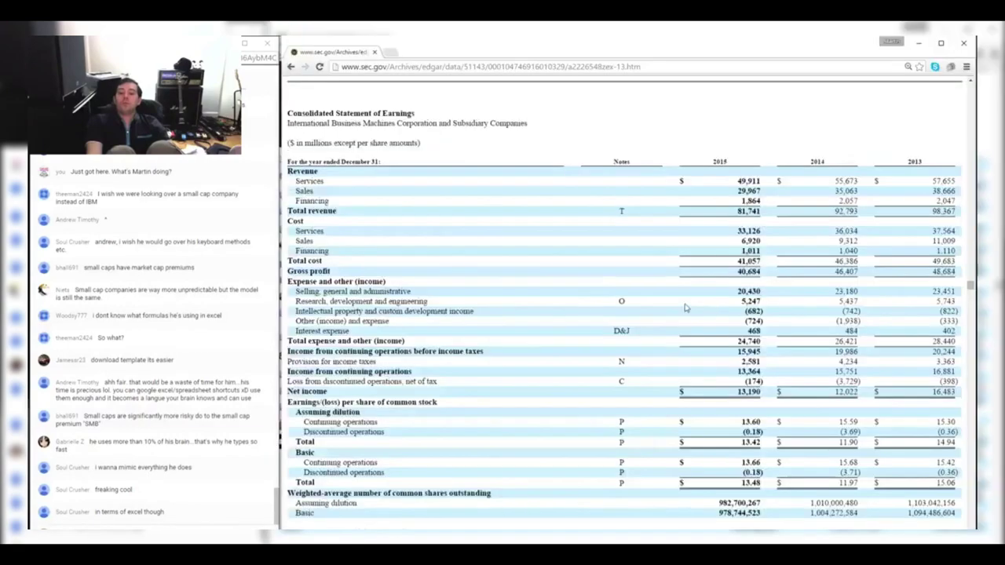
# Copy the Revenue y/y growth formula from Q315 into the Q415 column
pyautogui.hotkey('alt', 'Tab')
pyautogui.press('Down')
pyautogui.press('Down')
pyautogui.press('Down')
pyautogui.press('Down')
pyautogui.hotkey('ctrl', 'c')
pyautogui.hotkey('shift', 'Right')
pyautogui.hotkey('ctrl', 'v')
pyautogui.press('Escape')
# Copy the Q314 column from Services down to Shares into the Q414 column
pyautogui.press('Left')
pyautogui.press('Left')
pyautogui.press('Left')
pyautogui.press('Left')
pyautogui.press('Left')
pyautogui.press('Left')
pyautogui.press('Left')
pyautogui.press('Right')
pyautogui.press('Right')
pyautogui.hotkey('ctrl', 'Up')
pyautogui.hotkey('ctrl', 'Up')
pyautogui.press('Down')
pyautogui.hotkey('ctrl', 'shift', 'Down')
pyautogui.press('Right')
# Compute Q414 Services revenue from the filing's 2014 figure as 55673-I3-H3-G3
pyautogui.hotkey('alt', 'Tab')
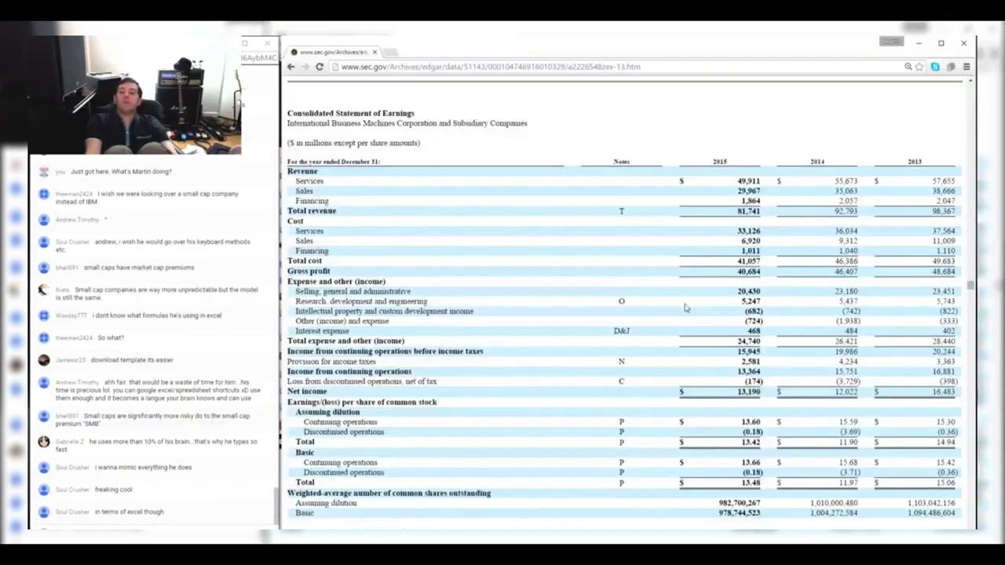
pyautogui.hotkey('alt', 'Tab')
pyautogui.write('+55673-')
pyautogui.press('Left')
pyautogui.write('-')
pyautogui.press('Left')
pyautogui.press('Left')
pyautogui.write('-')
pyautogui.press('Left')
pyautogui.press('Left')
pyautogui.press('Left')
pyautogui.press('Return')
# Compute Q414 Sales revenue as the filing's 2014 figure of 35063 less the first three quarters of 2014
pyautogui.hotkey('alt', 'Tab')
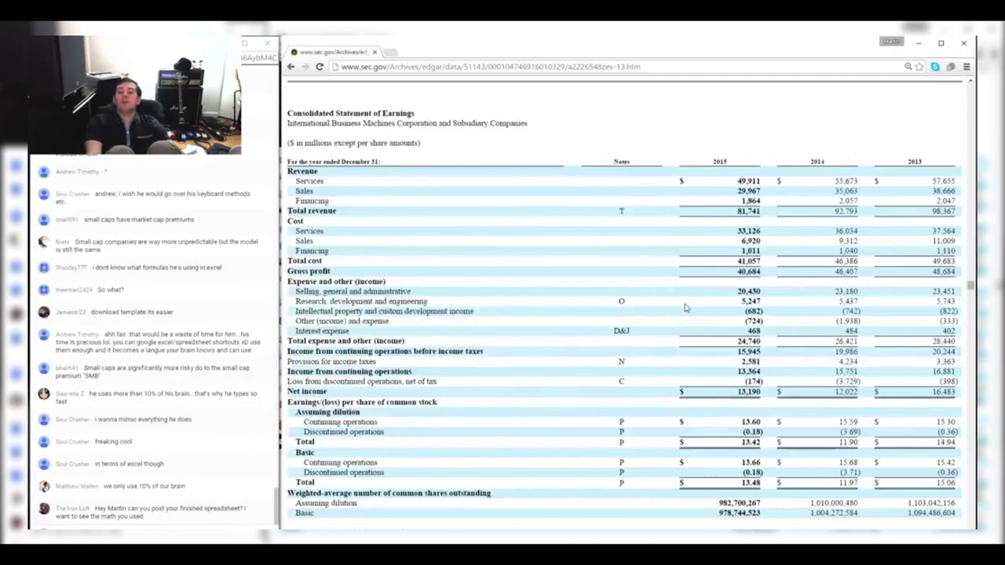
pyautogui.hotkey('alt', 'Tab')
pyautogui.hotkey('alt', 'Tab')
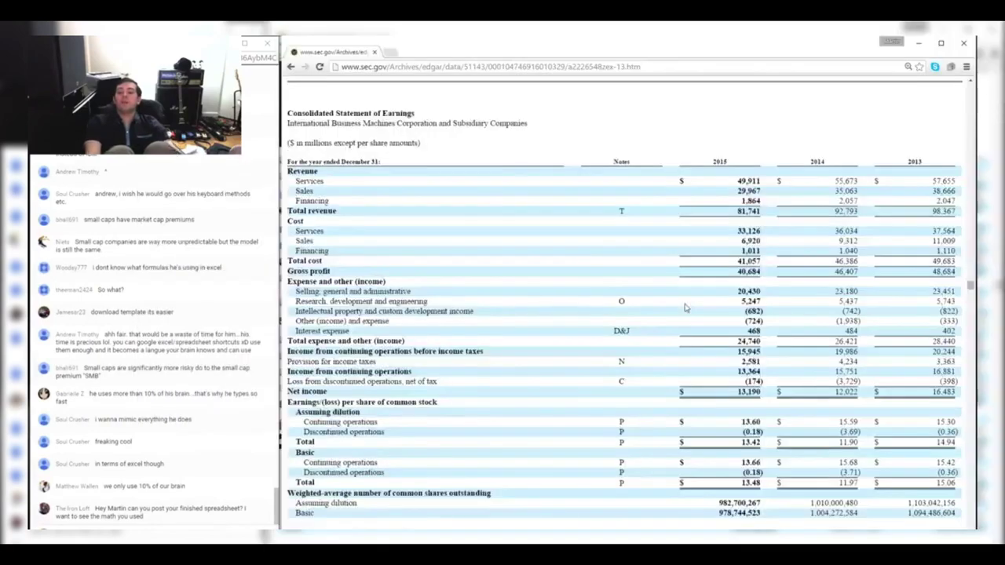
pyautogui.hotkey('alt', 'Tab')
pyautogui.write('-')
pyautogui.press('Left')
pyautogui.write('-')
pyautogui.press('Left')
pyautogui.press('Left')
pyautogui.write('-')
pyautogui.press('Left')
pyautogui.press('Left')
pyautogui.press('Left')
pyautogui.press('Return')
# Compute Q414 Financing revenue as the filing's 2014 figure of 2057 less the first three quarters of 2014
pyautogui.hotkey('alt', 'Tab')
pyautogui.hotkey('alt', 'Tab')
pyautogui.write('+220')
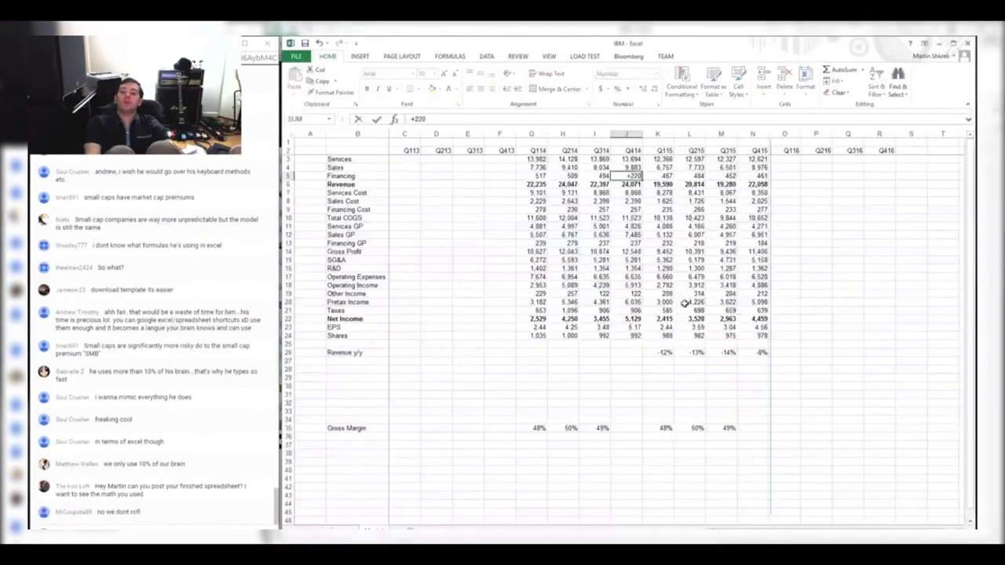
pyautogui.write('7-')
pyautogui.press('Left')
pyautogui.write('-')
pyautogui.press('Left')
pyautogui.press('Left')
pyautogui.write('-')
pyautogui.press('Left')
pyautogui.press('Left')
pyautogui.press('Left')
pyautogui.press('Return')
# Check the sum of the four 2014 quarterly Revenue cells against the filing's 2014 total revenue
pyautogui.hotkey('alt', 'Tab')
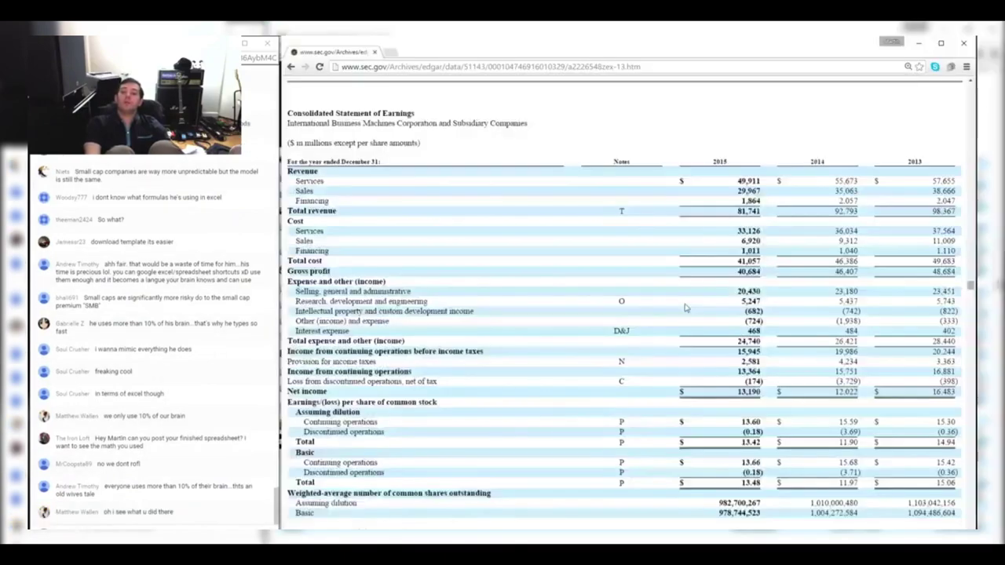
pyautogui.hotkey('alt', 'Tab')
pyautogui.hotkey('shift', 'Left')
pyautogui.hotkey('shift', 'Left')
pyautogui.hotkey('shift', 'Left')
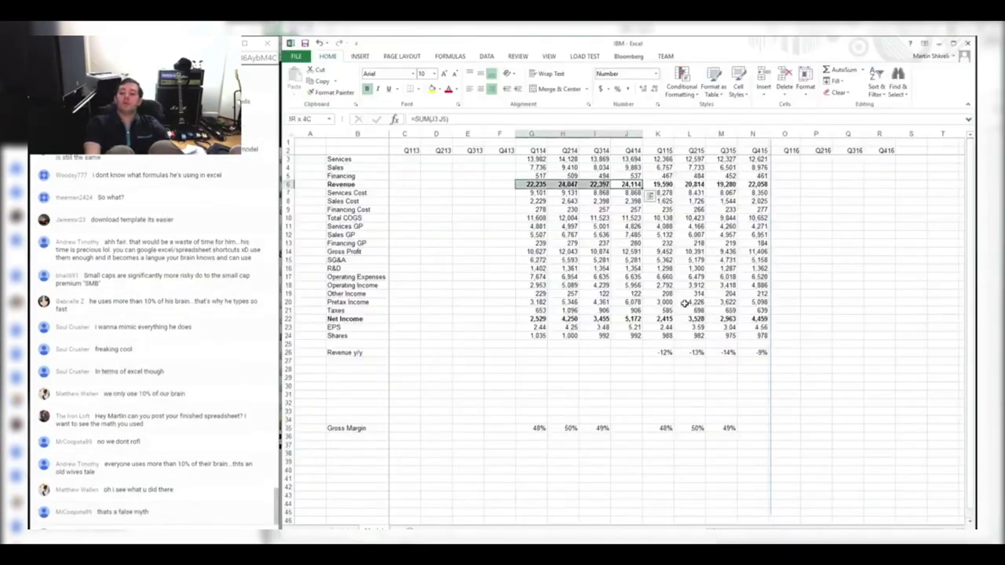
pyautogui.hotkey('alt', 'Tab')
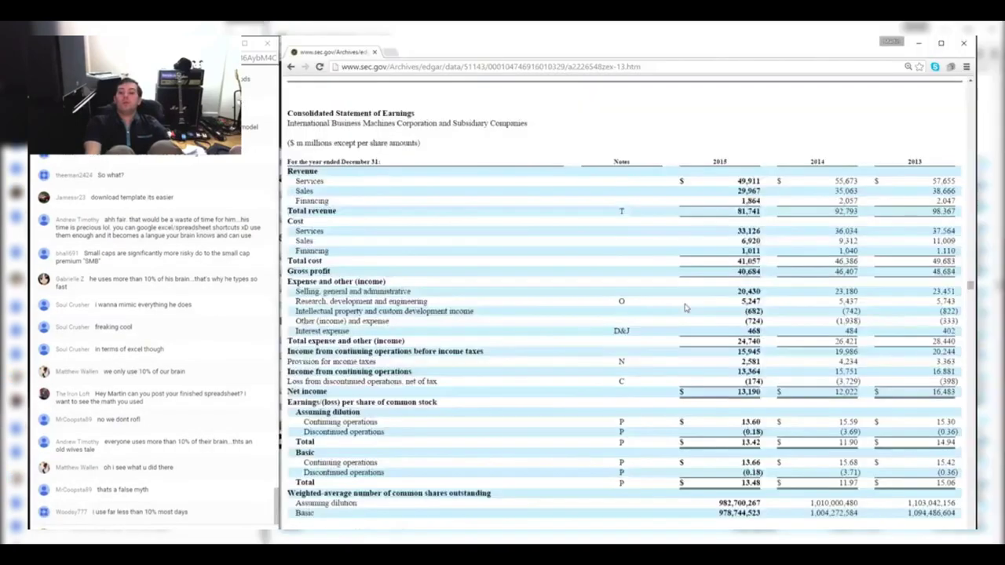
# Compute Q414 Services Cost as the filing's 2014 figure of 36034 less the first three quarters of 2014
pyautogui.hotkey('alt', 'Tab')
pyautogui.press('Down')
pyautogui.write('+36034-')
pyautogui.press('Left')
pyautogui.write('-')
pyautogui.press('Left')
pyautogui.press('Left')
pyautogui.write('-')
pyautogui.press('Left')
pyautogui.press('Left')
pyautogui.press('Left')
pyautogui.press('Return')
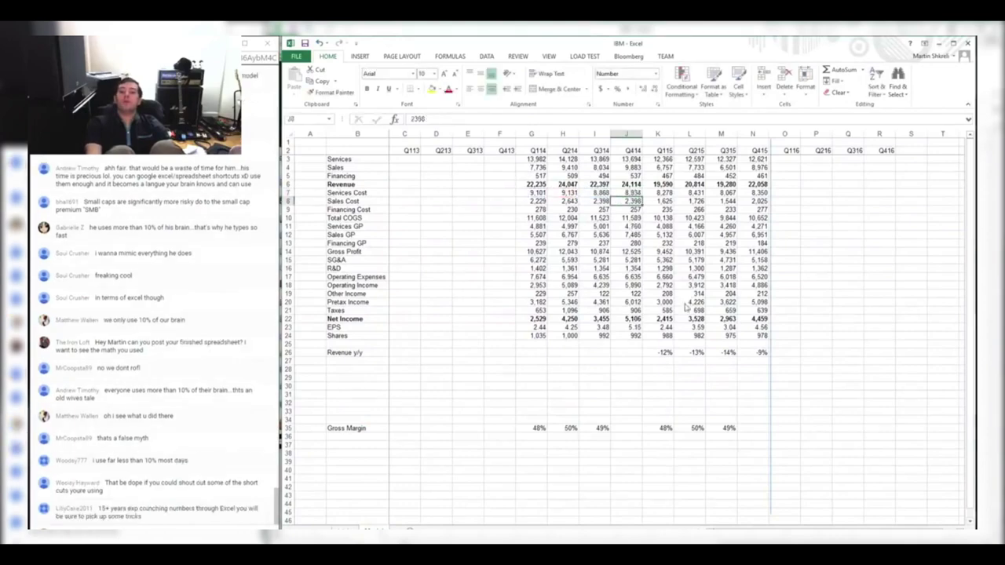
# Compute Q414 Sales Cost as the filing's 2014 figure of 9312 less the first three quarters of 2014
pyautogui.hotkey('alt', 'Tab')
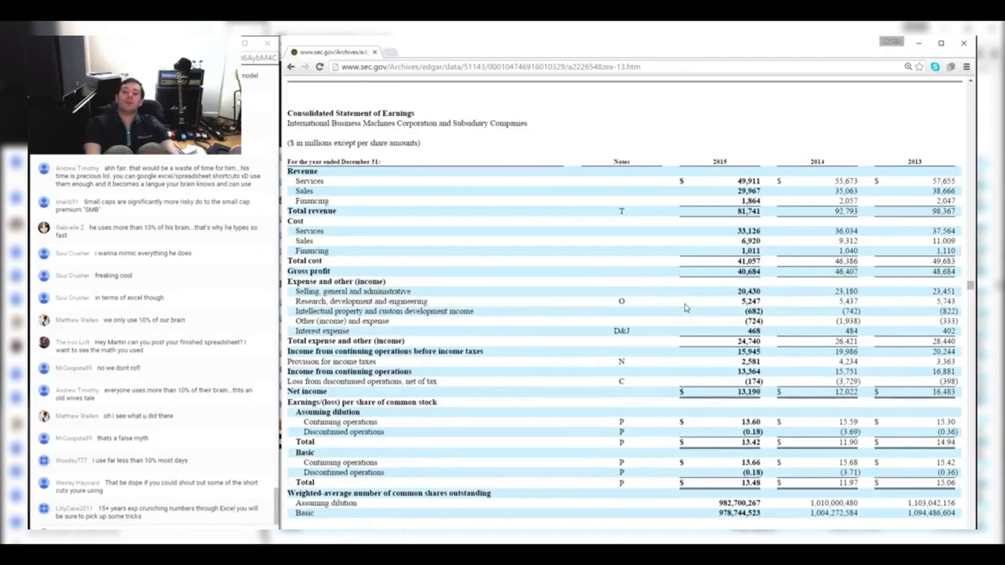
pyautogui.hotkey('alt', 'Tab')
pyautogui.write('+9312-')
pyautogui.press('Left')
pyautogui.write('-')
pyautogui.press('Left')
pyautogui.press('Left')
pyautogui.write('-')
pyautogui.press('Left')
pyautogui.press('Left')
pyautogui.press('Left')
pyautogui.press('Return')
# Compute Q414 Financing Cost as the filing's 2014 figure of 1040 less the first three quarters of 2014
pyautogui.hotkey('alt', 'Tab')
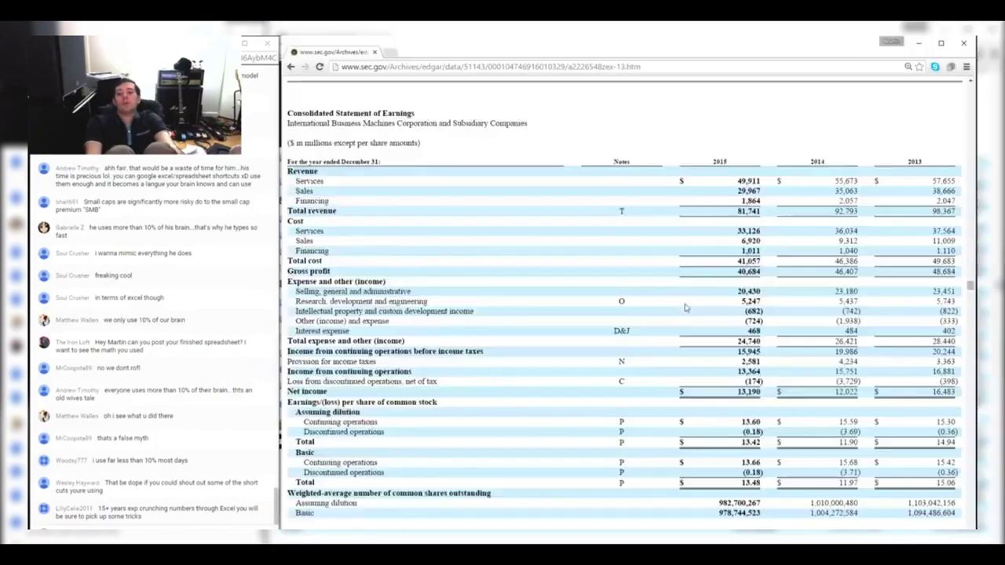
pyautogui.hotkey('alt', 'Tab')
pyautogui.write('+1040-')
pyautogui.press('Left')
pyautogui.write('-')
pyautogui.press('Left')
pyautogui.press('Left')
pyautogui.press('Left')
pyautogui.press('Return')
# Fill in Q414 Services, Sales, Financing and total Gross Profit as each revenue line less its cost, from J3-J7 through J6-J10
pyautogui.press('Down')
pyautogui.write('=')
pyautogui.press('Up')
pyautogui.press('Up')
pyautogui.press('Up')
pyautogui.press('Up')
pyautogui.press('Up')
pyautogui.press('Up')
pyautogui.press('Up')
pyautogui.press('Up')
pyautogui.write('-')
pyautogui.press('Up')
pyautogui.press('Up')
pyautogui.press('Up')
pyautogui.press('Up')
pyautogui.press('Return')
pyautogui.write('=J4-J8')
pyautogui.press('Return')
pyautogui.write('=J5-J9')
pyautogui.press('Return')
pyautogui.write('=J6-J10')
pyautogui.press('Return')
pyautogui.press('Down')
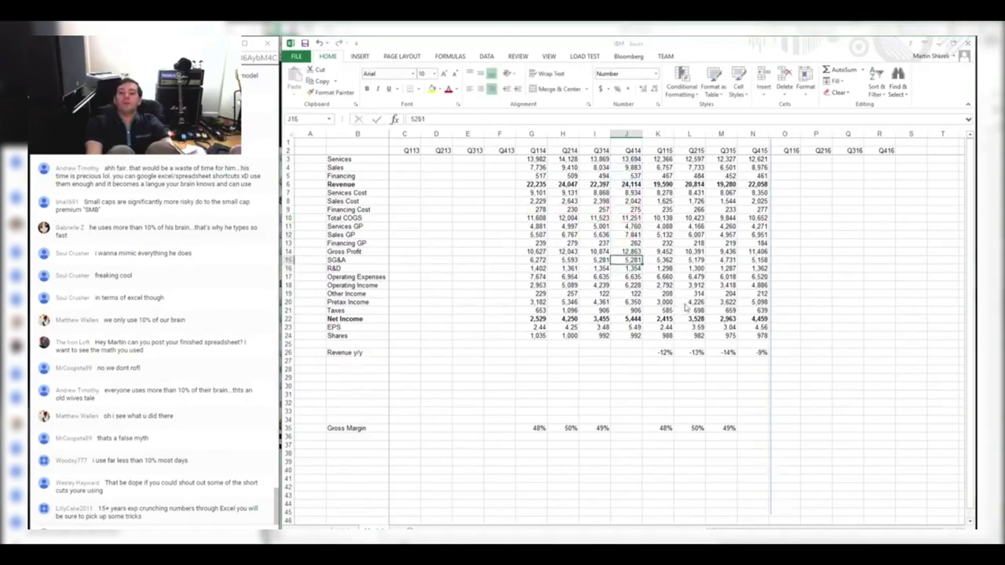
# Compute Q414 SG&A from the filing's 2014 figure as 23180-I15-H15-G15
pyautogui.hotkey('alt', 'Tab')
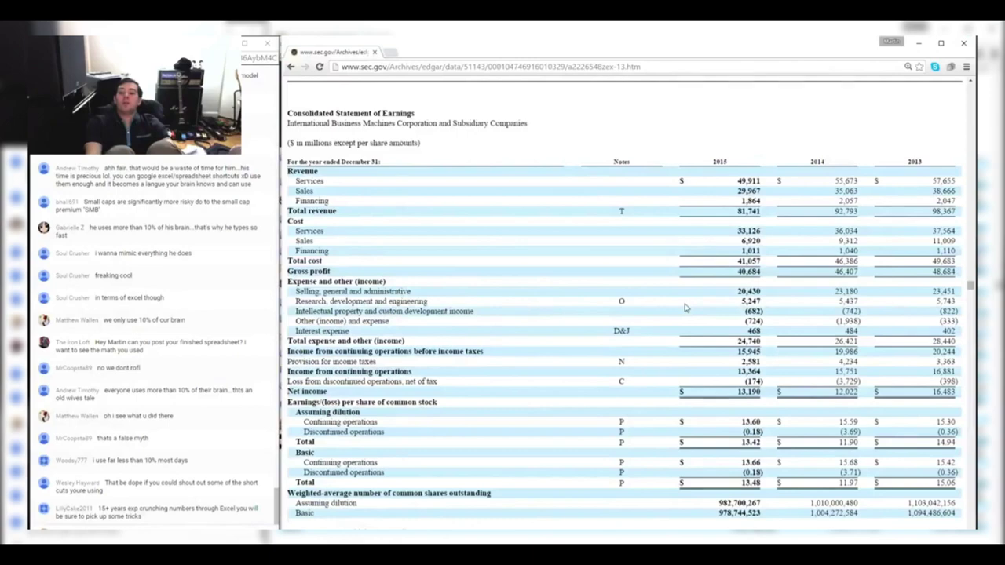
pyautogui.hotkey('alt', 'Tab')
pyautogui.write('+23180-I15-H15-G15')
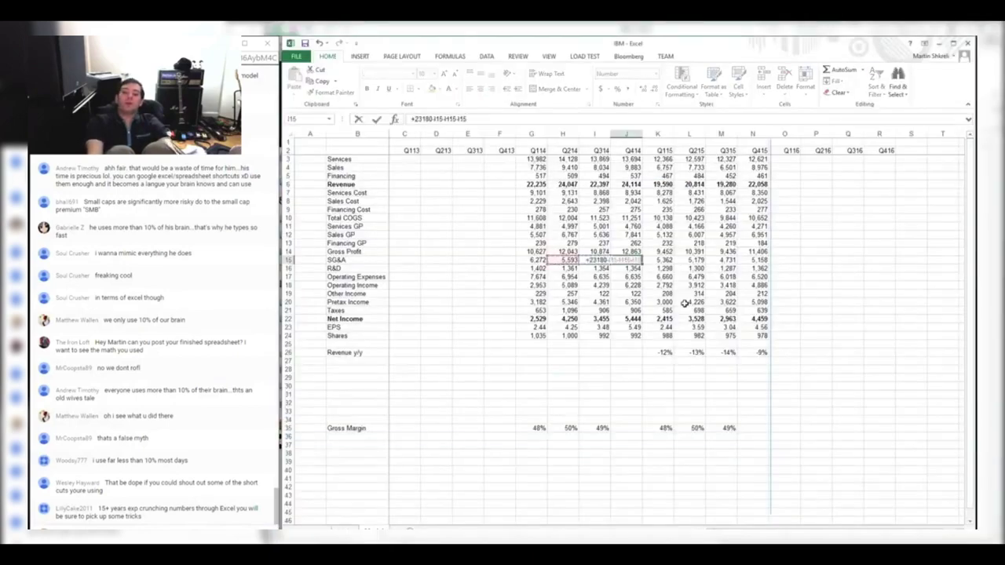
pyautogui.press('Return')
# Compute Q414 R&D from the filing's 2014 figure as 5437-I16-H16-G16
pyautogui.hotkey('alt', 'Tab')
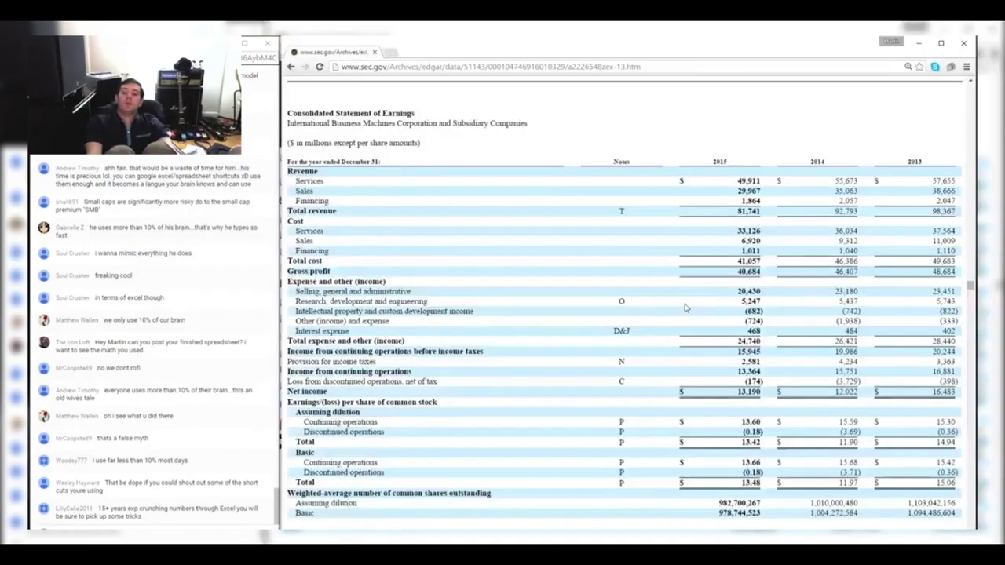
pyautogui.hotkey('alt', 'Tab')
pyautogui.write('+5437-I16-H16-G16')
pyautogui.press('Return')
pyautogui.press('Down')
# Compare the components of the Q414 Other Income formula with the filing's intellectual property, other income and interest expense lines
pyautogui.hotkey('alt', 'Tab')
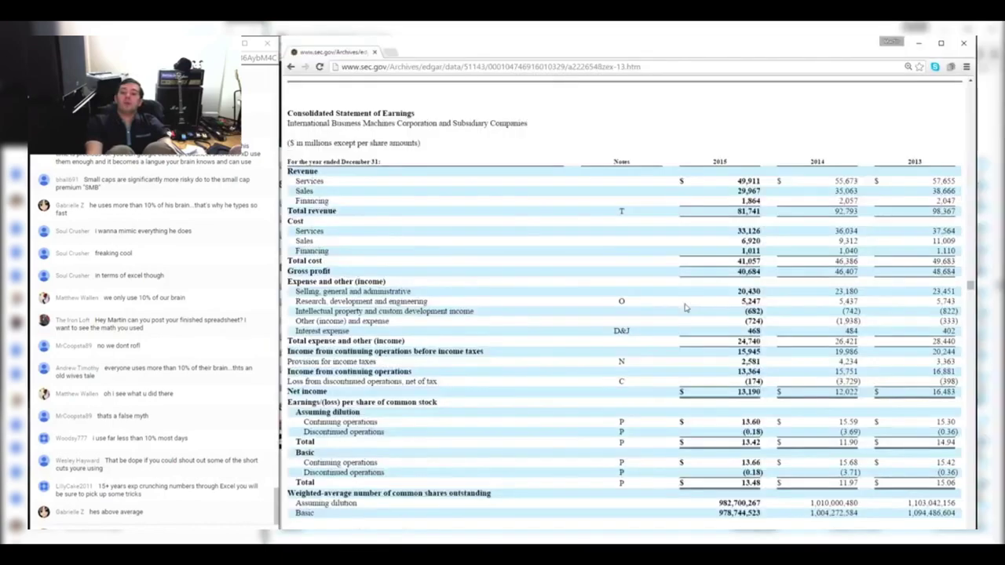
pyautogui.hotkey('alt', 'Tab')
pyautogui.write('+145+193')
pyautogui.hotkey('alt', 'Tab')
pyautogui.hotkey('alt', 'Tab')
pyautogui.write('-126')
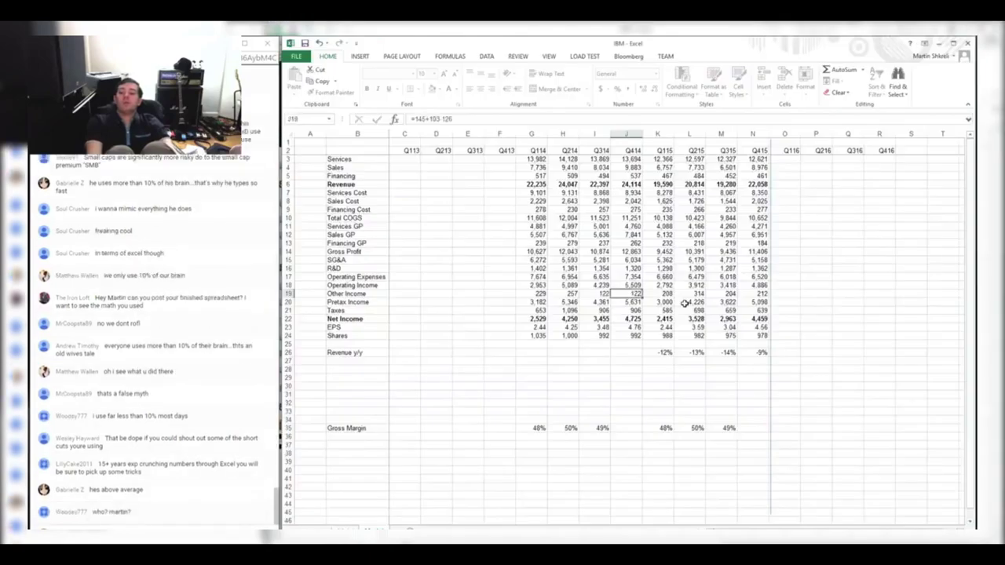
pyautogui.press('Return')
# Compute Q414 Other Income as the filing's 2014 amounts 742+1938-484 less the first three quarters of 2014
pyautogui.hotkey('alt', 'Tab')
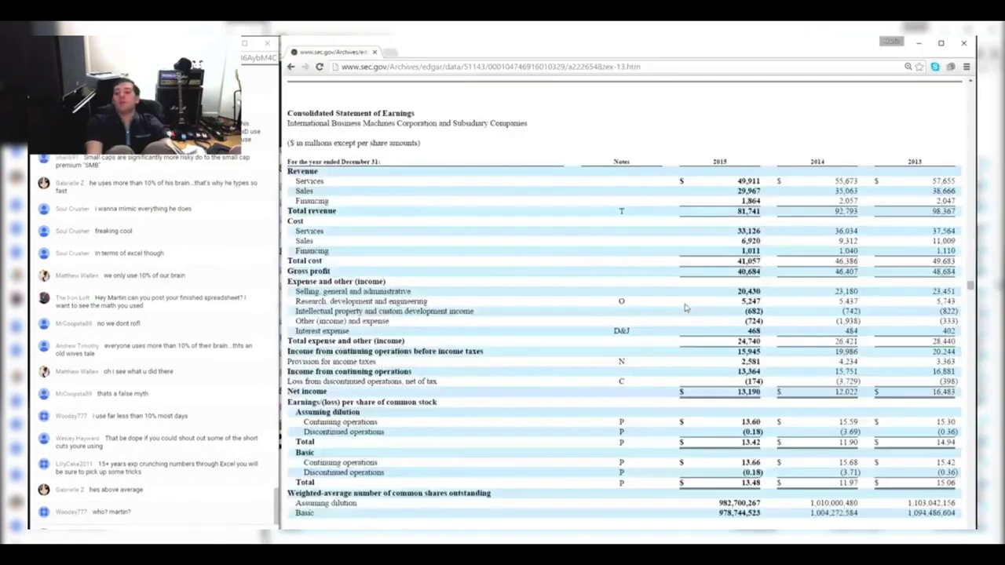
pyautogui.hotkey('alt', 'Tab')
pyautogui.write('+742+1938')
pyautogui.hotkey('alt', 'Tab')
pyautogui.hotkey('alt', 'Tab')
pyautogui.write('-484-')
pyautogui.press('Left')
pyautogui.write('-')
pyautogui.press('Left')
pyautogui.press('Left')
pyautogui.write('-')
pyautogui.press('Left')
pyautogui.press('Left')
pyautogui.press('Left')
pyautogui.press('Return')
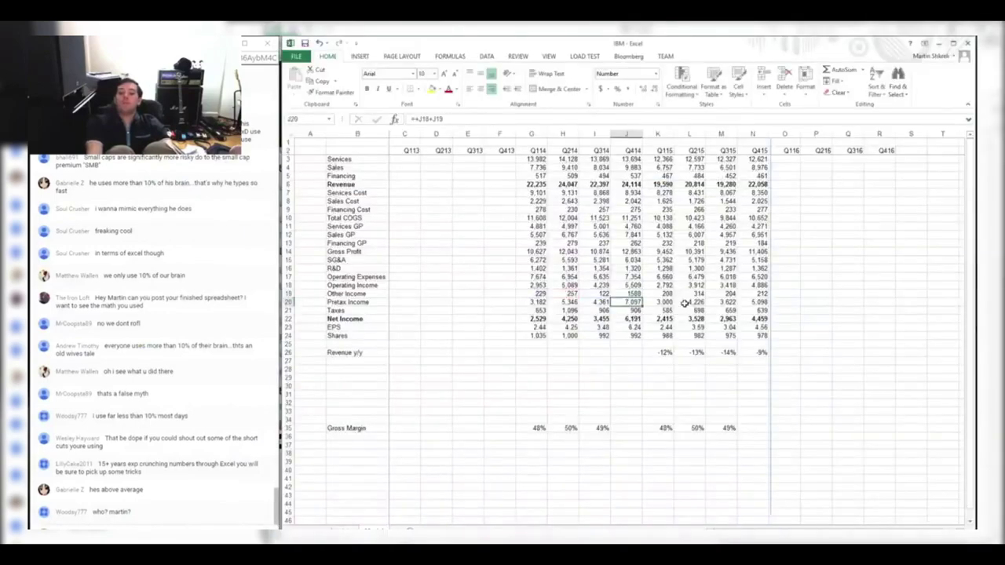
# Recheck the new Q414 Other Income formula and the Q115 one beside it against the filing's statement of earnings
pyautogui.hotkey('alt', 'Tab')
pyautogui.hotkey('alt', 'Tab')
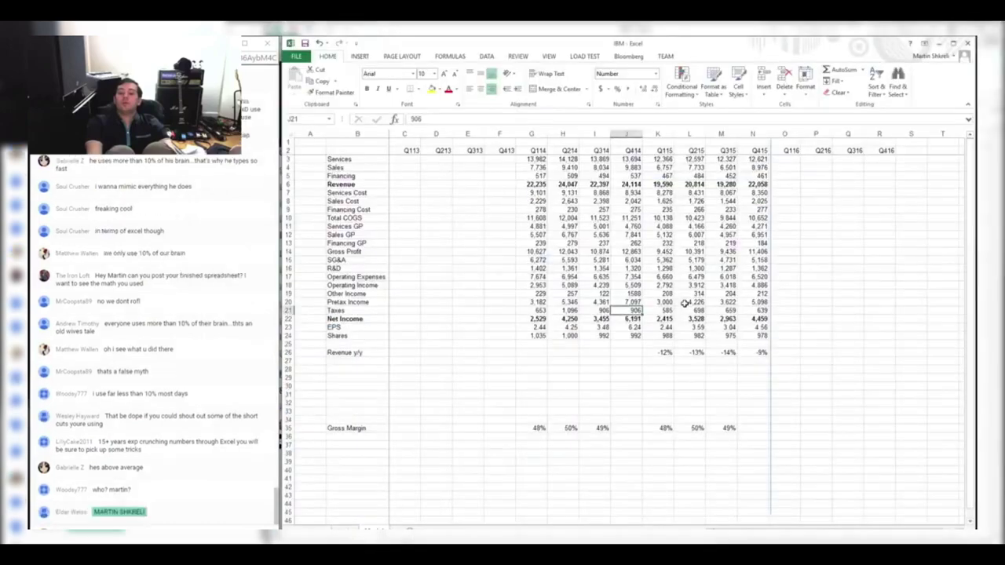
pyautogui.press('Up')
pyautogui.press('F2')
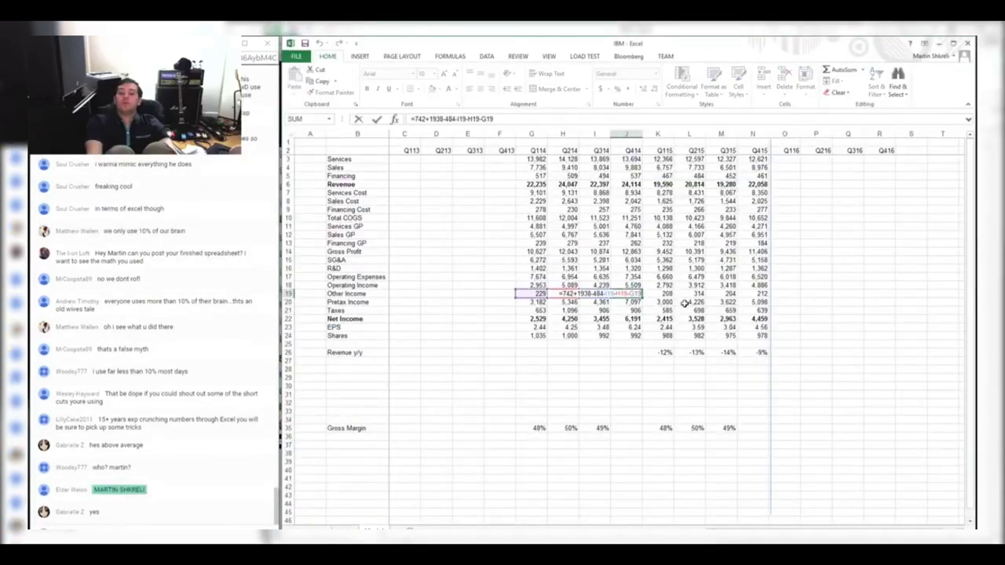
pyautogui.hotkey('alt', 'Tab')
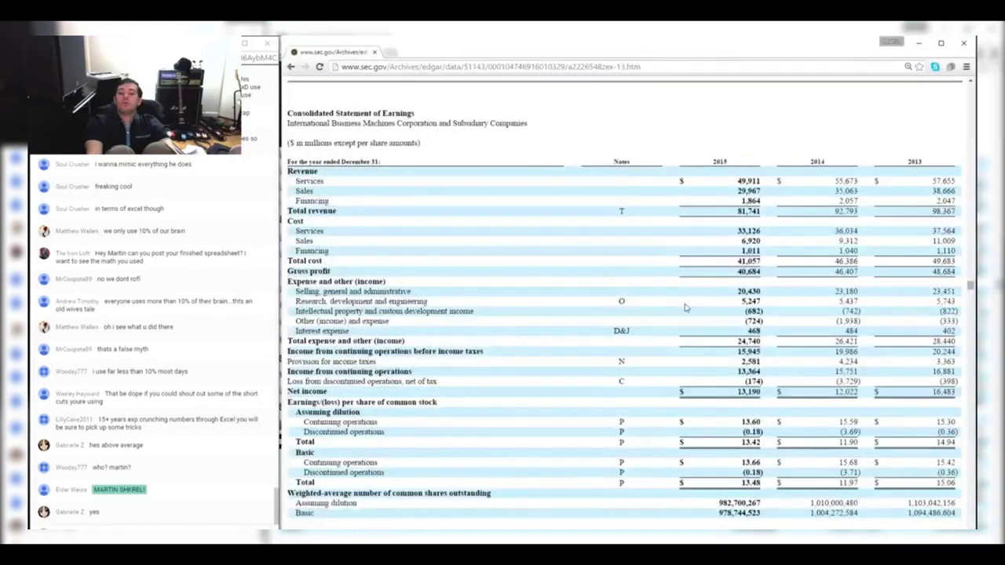
pyautogui.hotkey('alt', 'Tab')
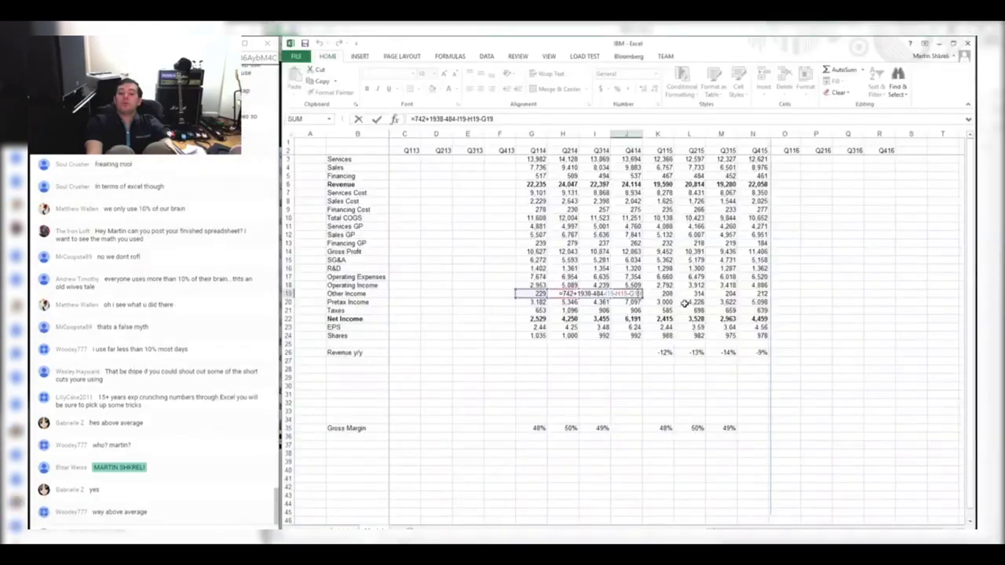
pyautogui.hotkey('alt', 'Tab')
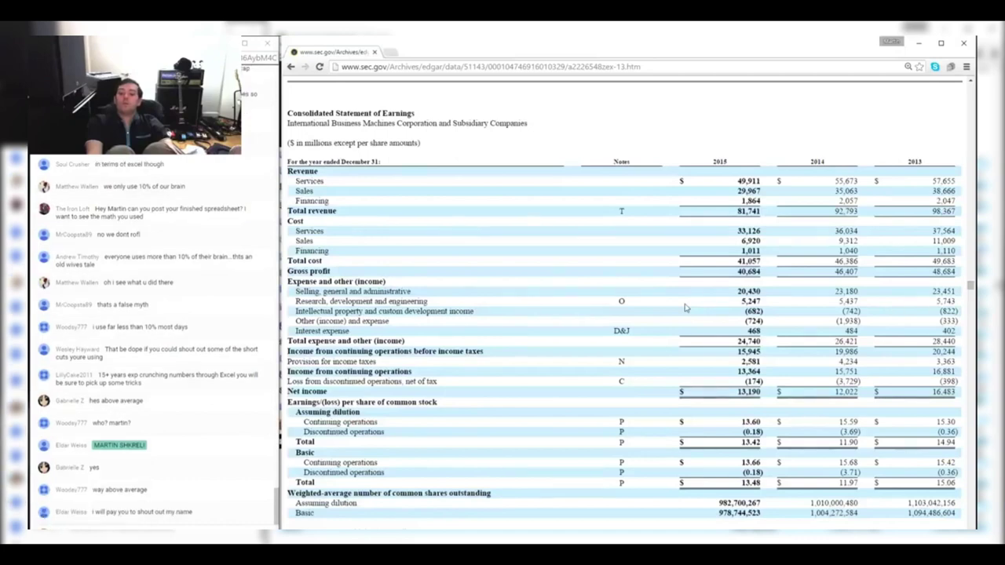
pyautogui.hotkey('alt', 'Tab')
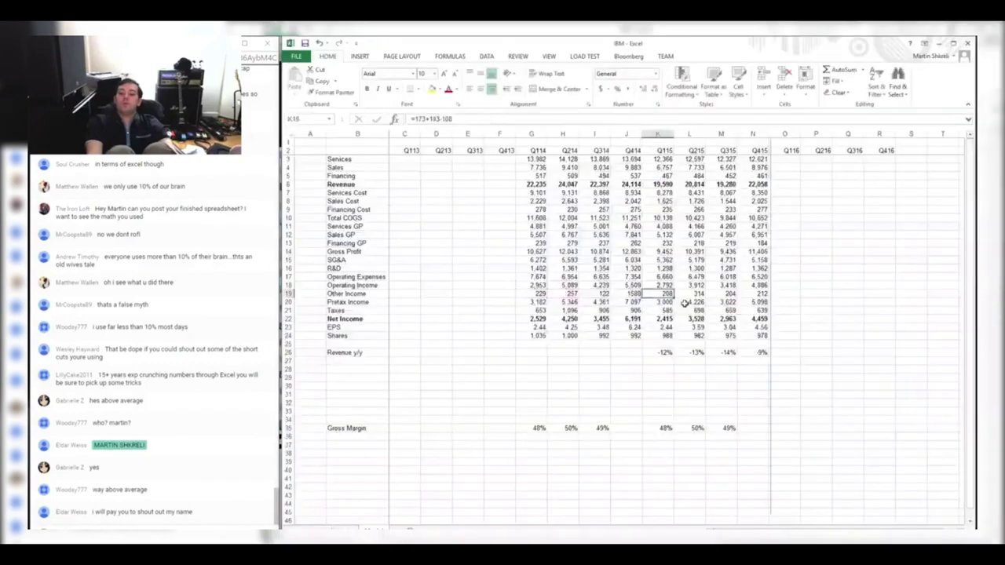
# Compute Q414 Taxes as the filing's 2014 income tax provision of 4234 less the first three quarters of 2014
pyautogui.hotkey('alt', 'Tab')
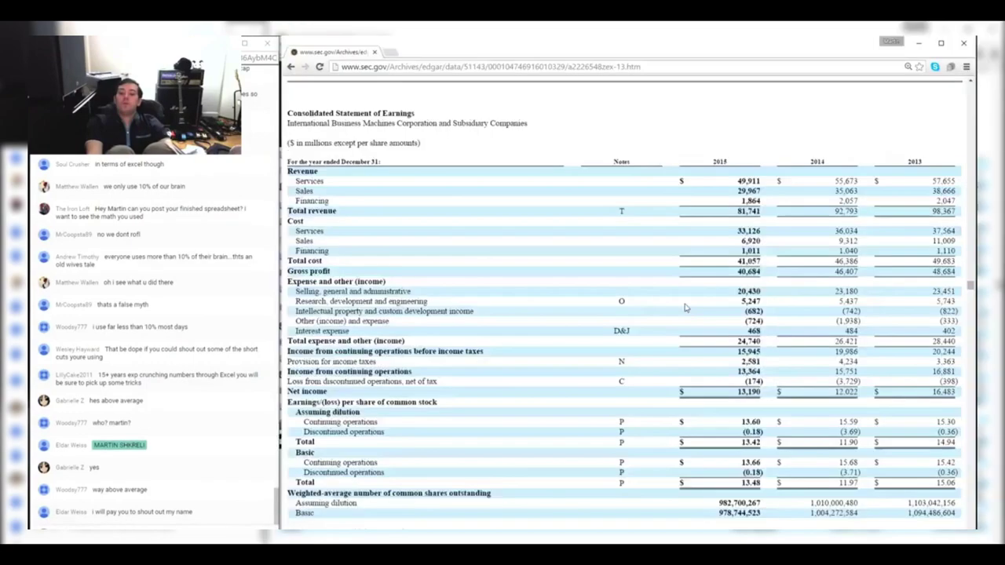
pyautogui.hotkey('alt', 'Tab')
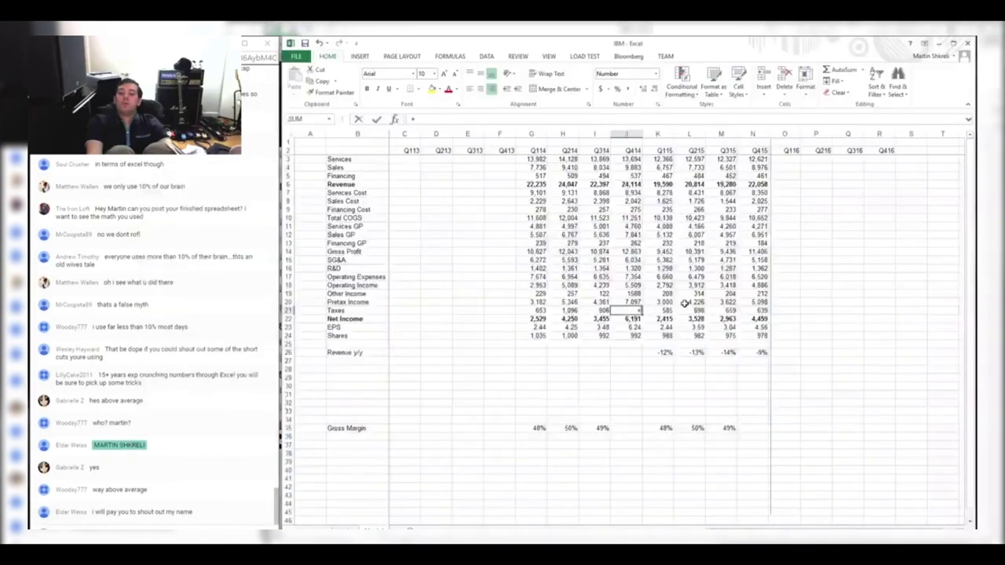
pyautogui.write('-')
pyautogui.press('Left')
pyautogui.write('-')
pyautogui.press('Left')
pyautogui.press('Left')
pyautogui.write('-')
pyautogui.press('Left')
pyautogui.press('Left')
pyautogui.press('Left')
pyautogui.press('Return')
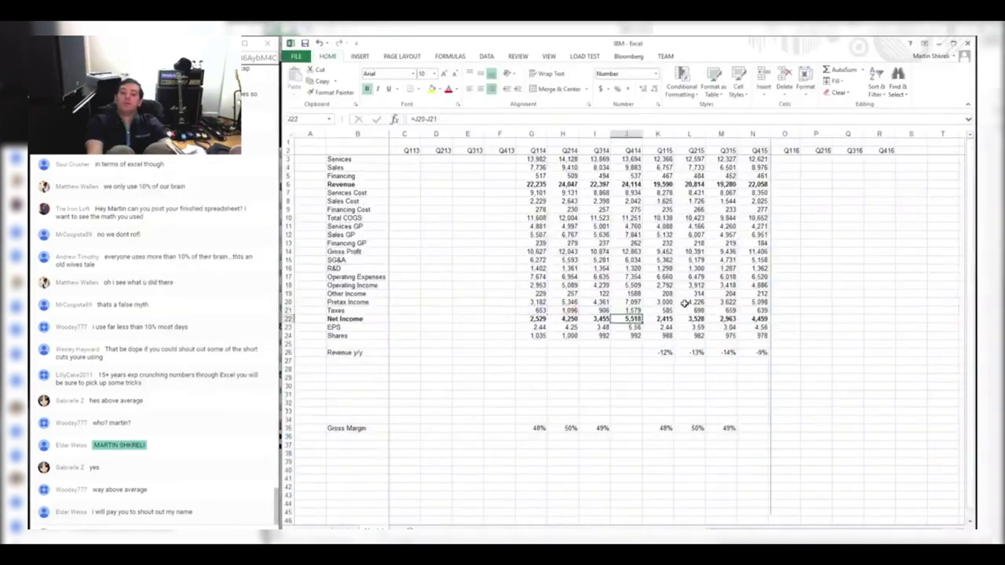
# Check the sum of the four 2014 quarterly Net Income cells against the filing's 2014 income figures
pyautogui.hotkey('alt', 'Tab')
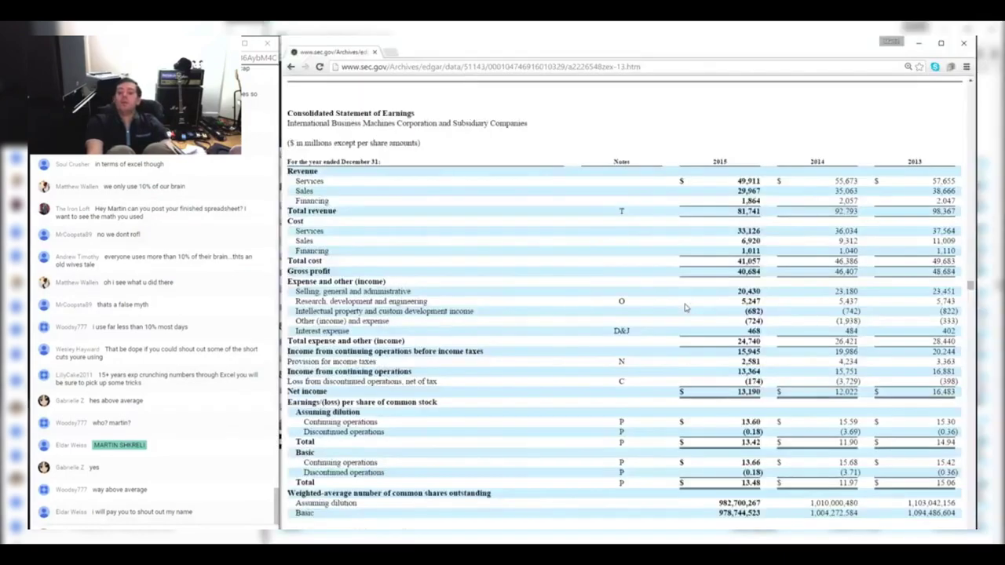
pyautogui.hotkey('alt', 'Tab')
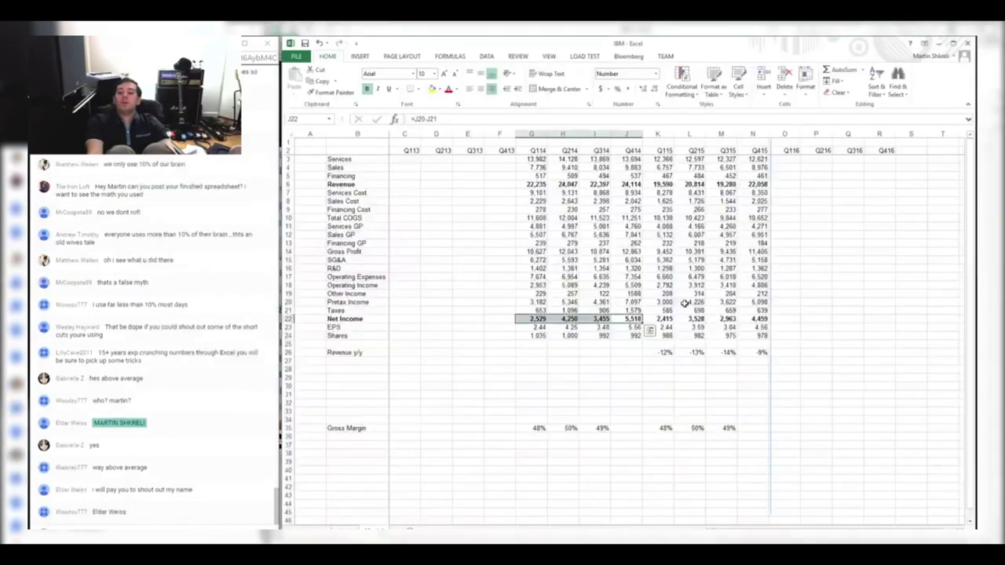
# Format the rows from Services through Net Income as numbers with thousands separators and no decimals
pyautogui.hotkey('shift', 'space')
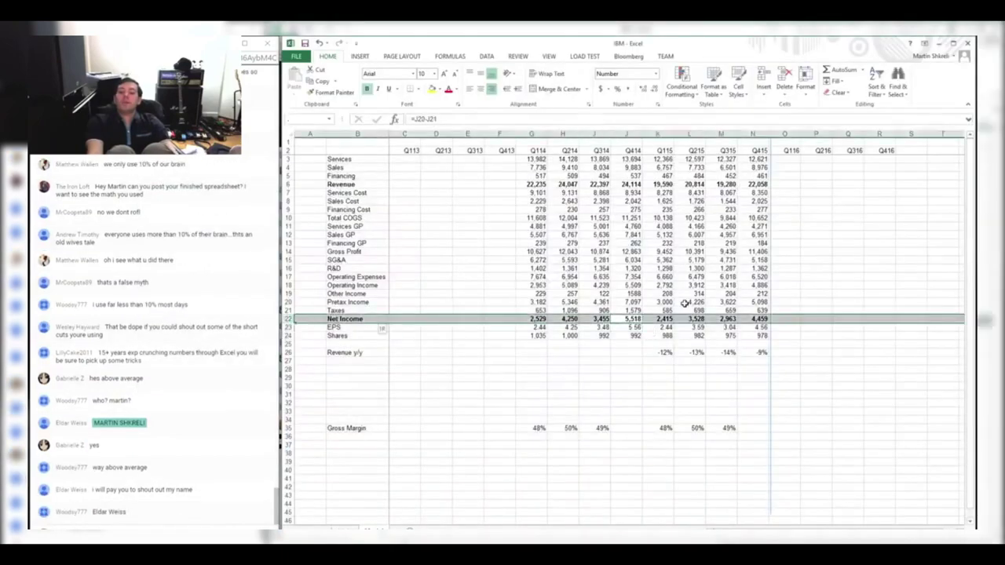
pyautogui.hotkey('ctrl', 'shift', 'Up')
pyautogui.hotkey('shift', 'Down')
pyautogui.hotkey('ctrl', '1')
pyautogui.press('Down')
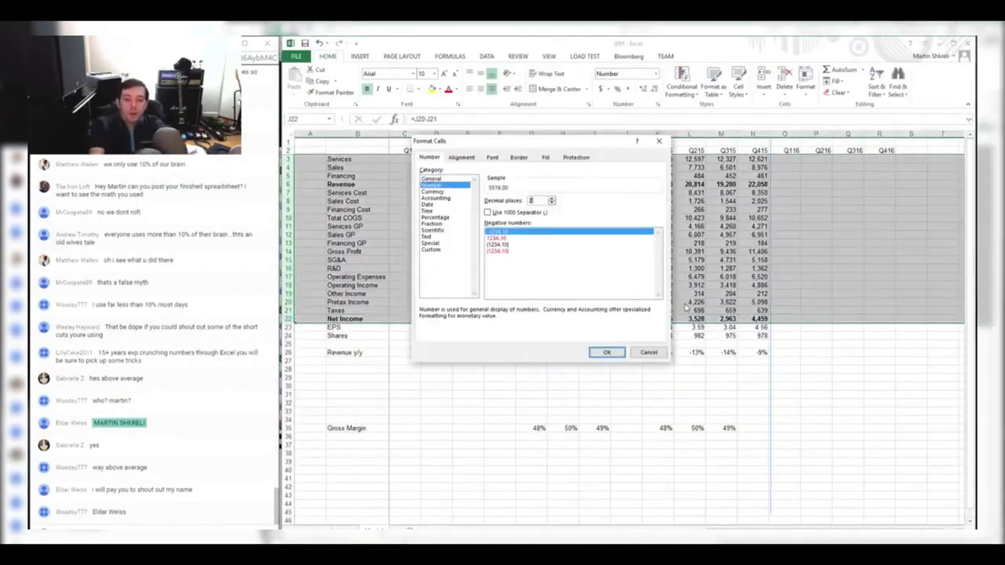
pyautogui.press('Return')
pyautogui.press('Down')
pyautogui.press('Up')
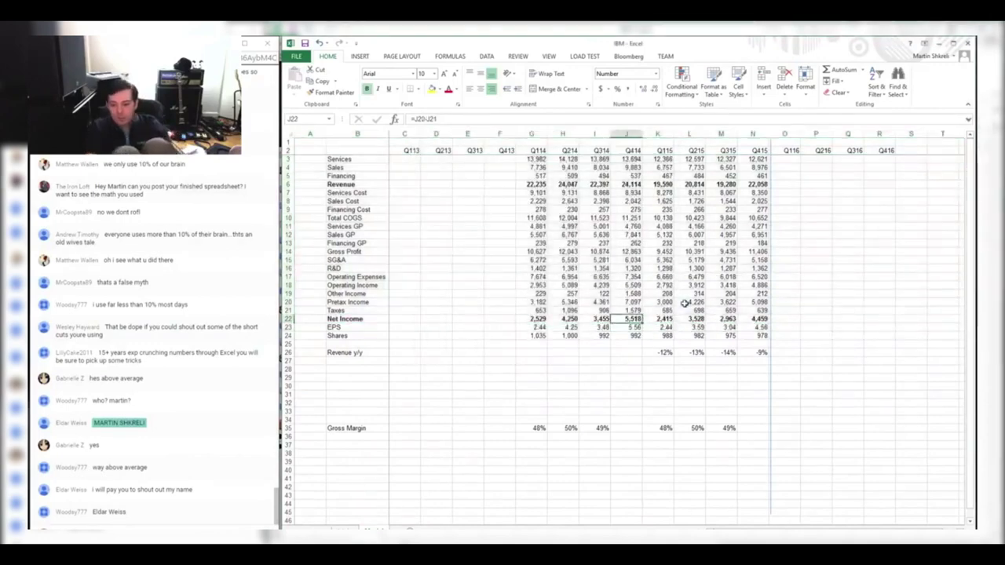
# Compare the 2014 and 2015 quarterly Net Income totals with the filing's income from continuing operations
pyautogui.hotkey('shift', 'Left')
pyautogui.hotkey('shift', 'Left')
pyautogui.hotkey('shift', 'Left')
pyautogui.hotkey('ctrl', 'c')
pyautogui.press('Right')
pyautogui.hotkey('ctrl', 'v')
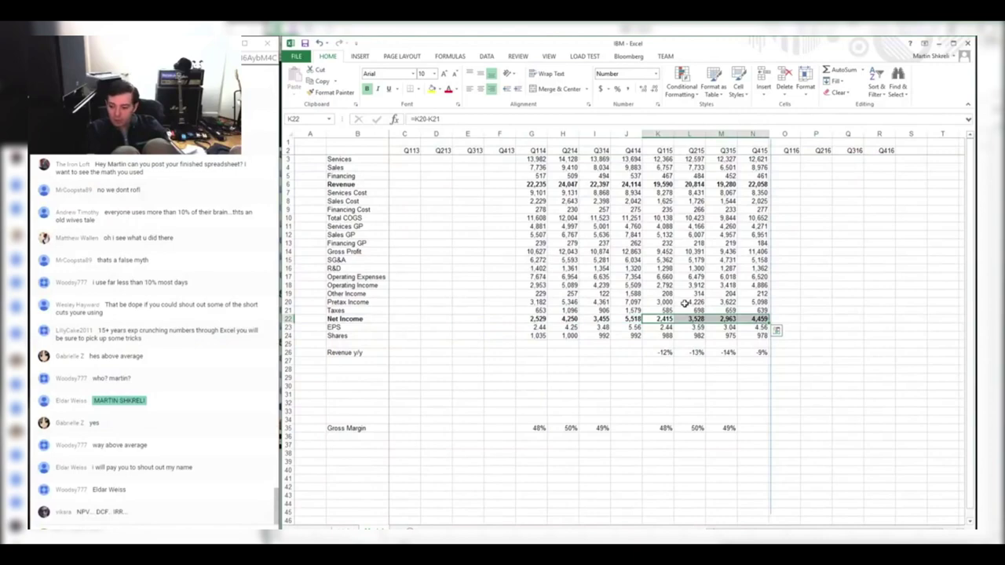
pyautogui.hotkey('alt', 'Tab')
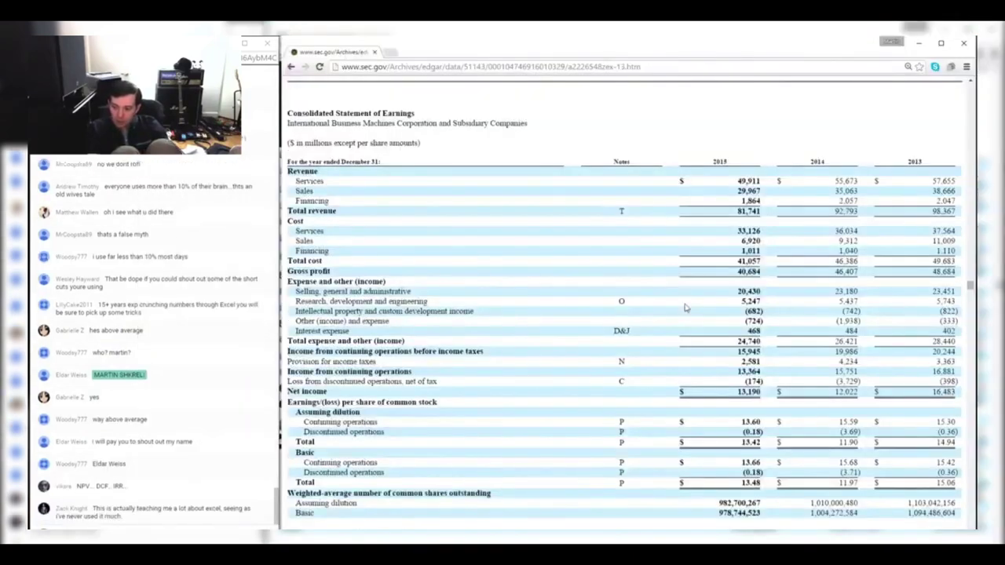
pyautogui.moveTo(952, 369); pyautogui.dragTo(855, 371)
pyautogui.click(756, 377)
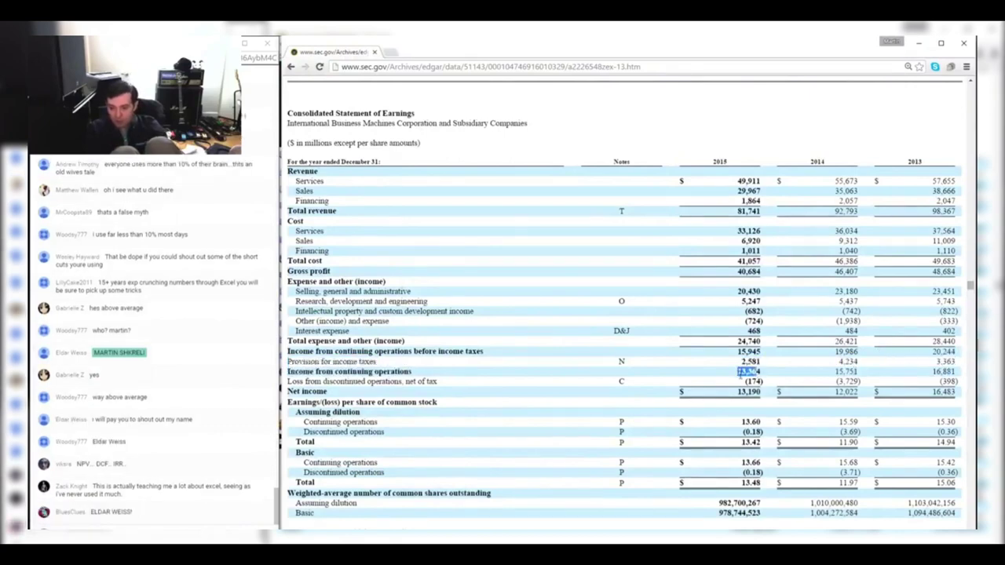
pyautogui.hotkey('alt', 'Tab')
pyautogui.click(720, 310)
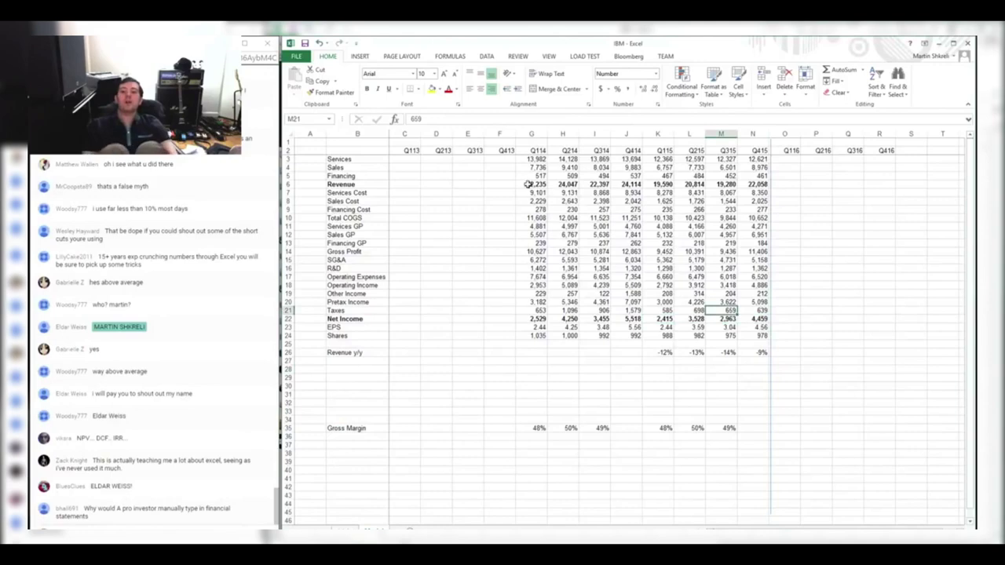
# Start annual column headers beyond the quarters with 2013 in V2 and the following year in W2 as V2 plus 1
pyautogui.moveTo(528, 185); pyautogui.dragTo(736, 185)
pyautogui.click(949, 192)
pyautogui.hscroll(3, 930, 165)
pyautogui.click(848, 150)
pyautogui.write('2013')
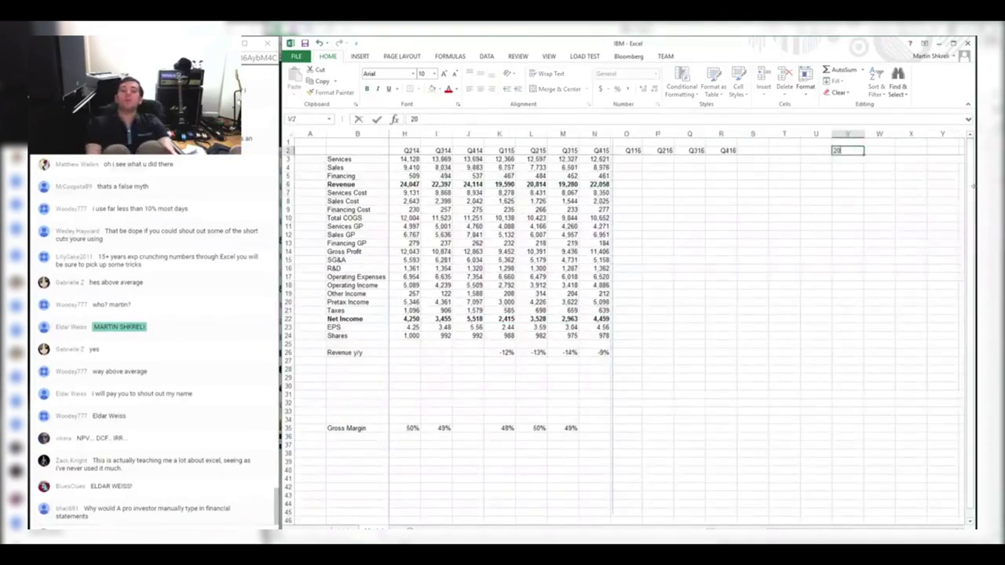
pyautogui.press('Tab')
pyautogui.write('+')
pyautogui.press('Left')
pyautogui.write('+1')
pyautogui.press('Tab')
# Add the next annual column header in X2 with a formula of W2 plus 1
pyautogui.write('+')
pyautogui.press('Left')
pyautogui.press('Down')
pyautogui.press('Down')
pyautogui.press('Down')
pyautogui.press('Down')
pyautogui.press('Down')
pyautogui.press('Down')
pyautogui.press('Down')
pyautogui.press('Down')
pyautogui.press('Down')
pyautogui.press('Down')
pyautogui.press('Down')
pyautogui.press('Down')
pyautogui.press('Down')
pyautogui.press('Down')
pyautogui.press('Down')
pyautogui.press('Down')
pyautogui.press('Down')
pyautogui.press('Down')
pyautogui.press('Down')
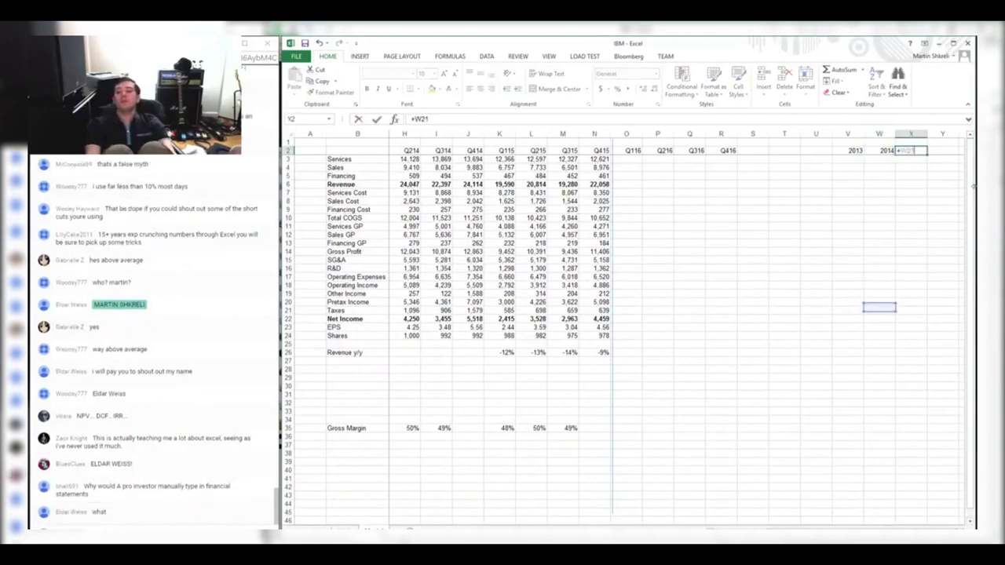
pyautogui.press('BackSpace')
pyautogui.press('BackSpace')
pyautogui.press('BackSpace')
pyautogui.press('Left')
pyautogui.write('+1')
pyautogui.hotkey('ctrl', 'Return')
# Copy the year header formula from X2 across the following columns to continue the annual series past 2015
pyautogui.hotkey('shift', 'Right')
pyautogui.hotkey('shift', 'Right')
pyautogui.hotkey('shift', 'Right')
pyautogui.hotkey('shift', 'Right')
pyautogui.hotkey('shift', 'Right')
pyautogui.hotkey('shift', 'Right')
pyautogui.hotkey('shift', 'Right')
pyautogui.hotkey('ctrl', 'v')
# Calculate 2015 Services in X3 as the sum of the four 2015 quarters, K3:N3
pyautogui.press('Left')
pyautogui.press('Left')
pyautogui.press('Left')
pyautogui.press('Left')
pyautogui.press('Left')
pyautogui.press('Left')
pyautogui.press('Left')
pyautogui.press('Left')
pyautogui.press('Left')
pyautogui.press('Left')
pyautogui.press('Left')
pyautogui.press('Left')
pyautogui.press('Left')
pyautogui.press('Right')
pyautogui.press('Right')
pyautogui.press('Right')
pyautogui.press('Right')
pyautogui.press('Right')
pyautogui.press('Right')
pyautogui.press('Right')
pyautogui.press('Right')
pyautogui.press('Right')
pyautogui.press('Right')
pyautogui.press('Right')
pyautogui.press('Right')
pyautogui.press('Right')
pyautogui.press('Down')
pyautogui.write('=sum(K3:N3')
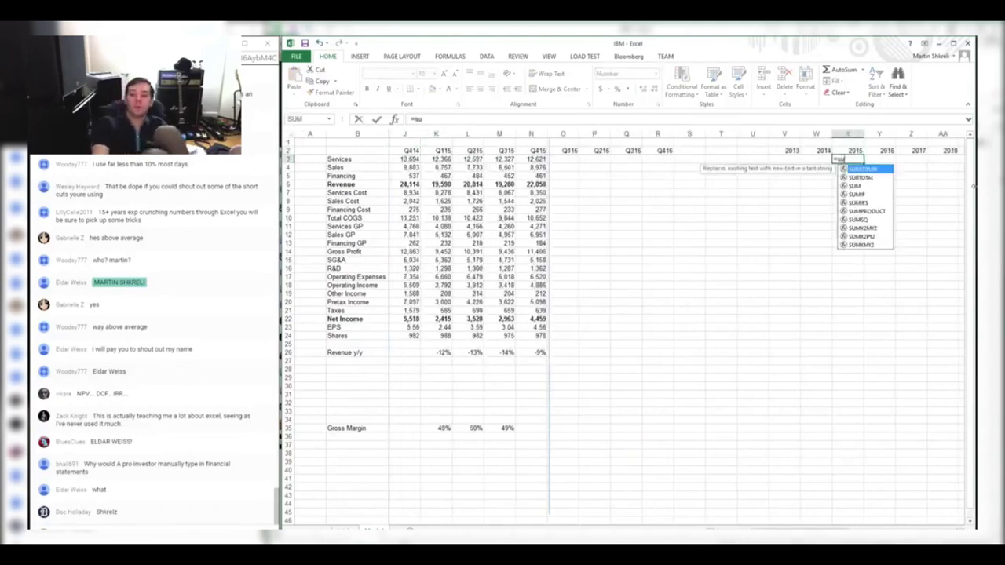
pyautogui.press('Return')
# Copy the 2015 Services sum formula to Sales and Financing and to the three cost rows, X7:X9
pyautogui.press('Up')
pyautogui.hotkey('ctrl', 'c')
pyautogui.hotkey('shift', 'Down')
pyautogui.hotkey('shift', 'Down')
pyautogui.hotkey('ctrl', 'v')
pyautogui.press('Down')
pyautogui.hotkey('shift', 'Down')
pyautogui.hotkey('shift', 'Down')
pyautogui.hotkey('shift', 'Down')
pyautogui.hotkey('shift', 'Up')
pyautogui.hotkey('ctrl', 'v')
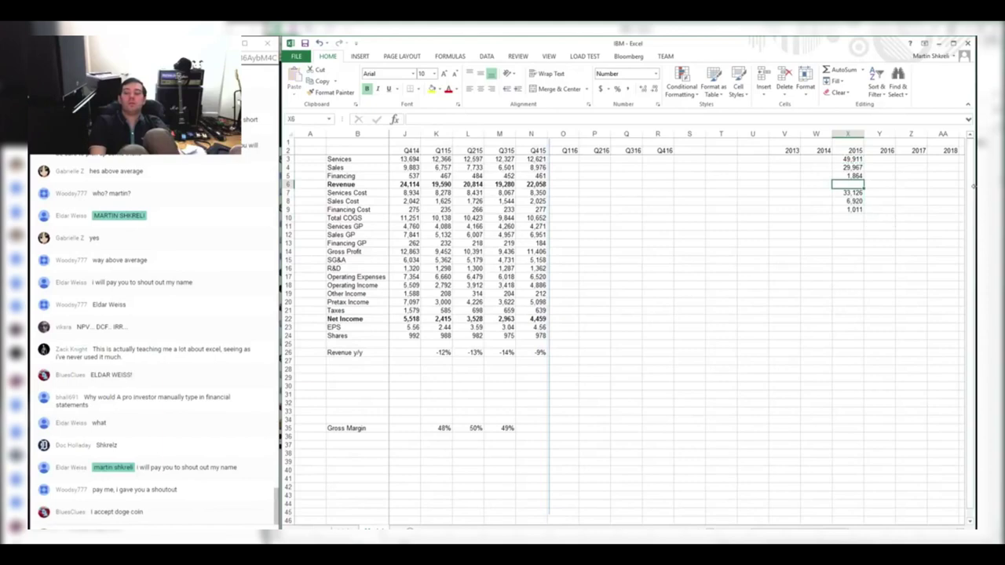
# Copy the Q415 Revenue formula into the 2015 column at X6
pyautogui.press('Up')
pyautogui.hotkey('ctrl', 'Left')
pyautogui.hotkey('ctrl', 'c')
pyautogui.press('Right')
pyautogui.click(852, 183)
pyautogui.hotkey('ctrl', 'v')
# Copy the Q415 formulas for Total COGS through Gross Profit into the 2015 column, X10:X14
pyautogui.press('Down')
pyautogui.press('Down')
pyautogui.click(532, 218)
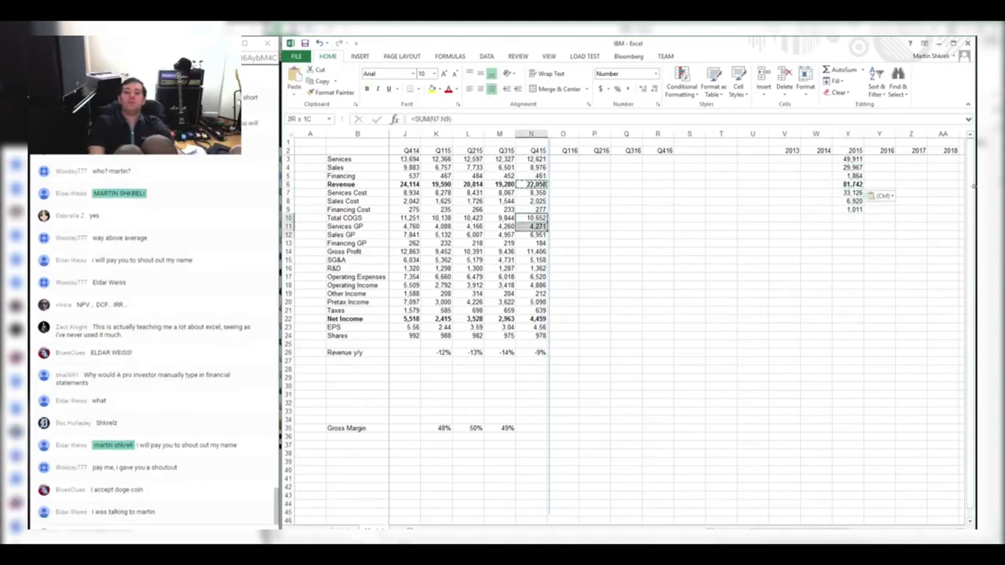
pyautogui.press('ctrl')
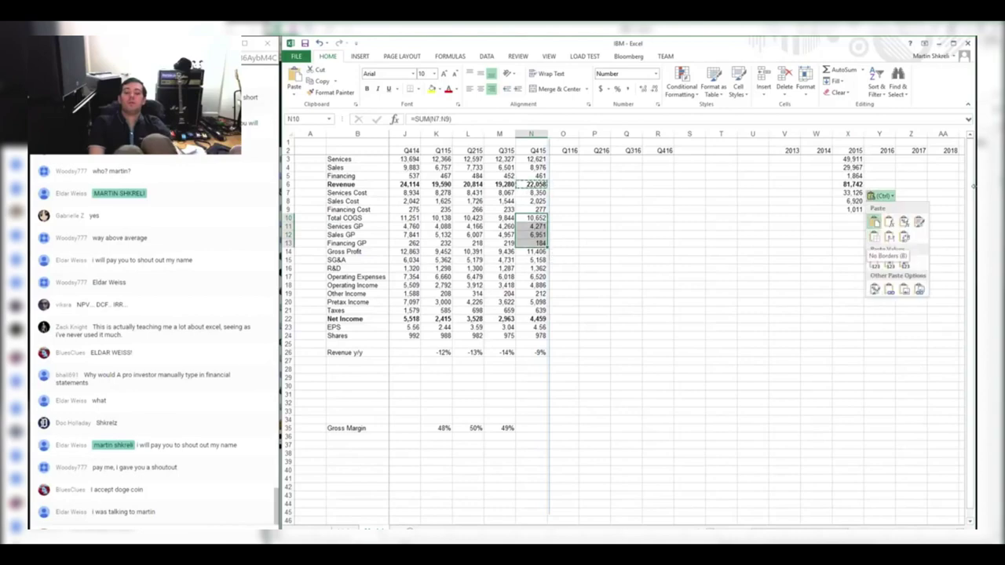
pyautogui.press('Escape')
pyautogui.press('Escape')
pyautogui.hotkey('ctrl', 'c')
pyautogui.click(815, 217)
pyautogui.click(848, 218)
pyautogui.hotkey('ctrl', 'v')
pyautogui.click(816, 226)
pyautogui.press('Escape')
pyautogui.click(531, 227)
pyautogui.press('Down')
pyautogui.press('Down')
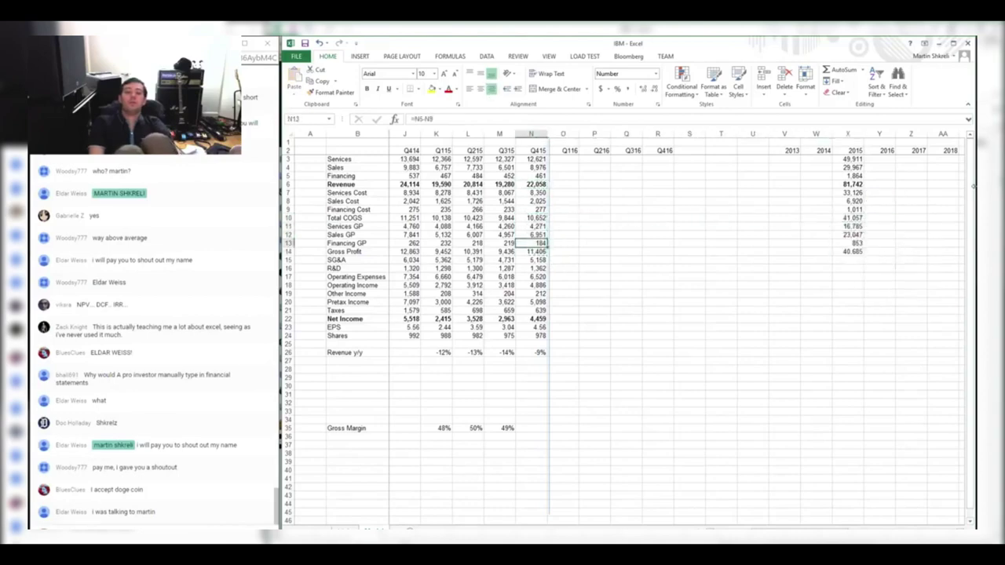
# Copy the 2015 Services quarterly sum formula into the 2015 SG&A and R&D cells, X15:X16
pyautogui.click(848, 251)
pyautogui.click(848, 159)
pyautogui.hotkey('ctrl', 'c')
pyautogui.click(848, 252)
pyautogui.moveTo(848, 259); pyautogui.dragTo(848, 267)
pyautogui.hotkey('ctrl', 'v')
# Copy the Q415 Operating Expenses and Operating Income formulas into the 2015 column, X17:X18
pyautogui.click(531, 268)
pyautogui.press('Down')
pyautogui.press('Down')
pyautogui.press('Up')
pyautogui.hotkey('shift', 'Down')
pyautogui.hotkey('ctrl', 'c')
pyautogui.press('Right')
pyautogui.press('Right')
pyautogui.press('Right')
pyautogui.press('Right')
pyautogui.press('Right')
pyautogui.press('Right')
pyautogui.press('Right')
pyautogui.press('Right')
pyautogui.press('Right')
pyautogui.press('Right')
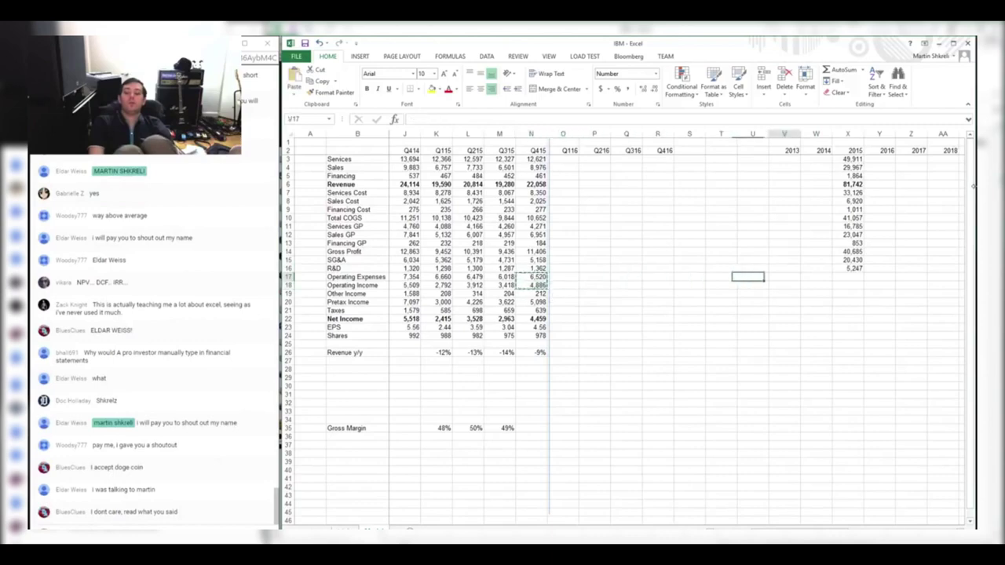
pyautogui.hotkey('ctrl', 'v')
# Copy the 2015 SG&A quarterly sum formula into the 2015 Other Income and Taxes cells, X19 and X21
pyautogui.click(847, 251)
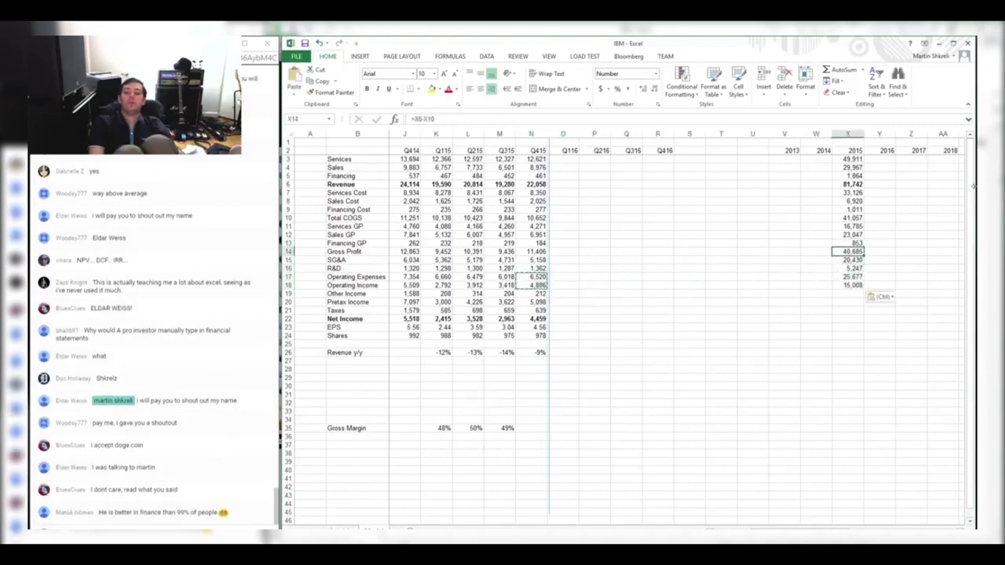
pyautogui.press('ctrl')
pyautogui.press('Escape')
pyautogui.press('Escape')
pyautogui.press('Down')
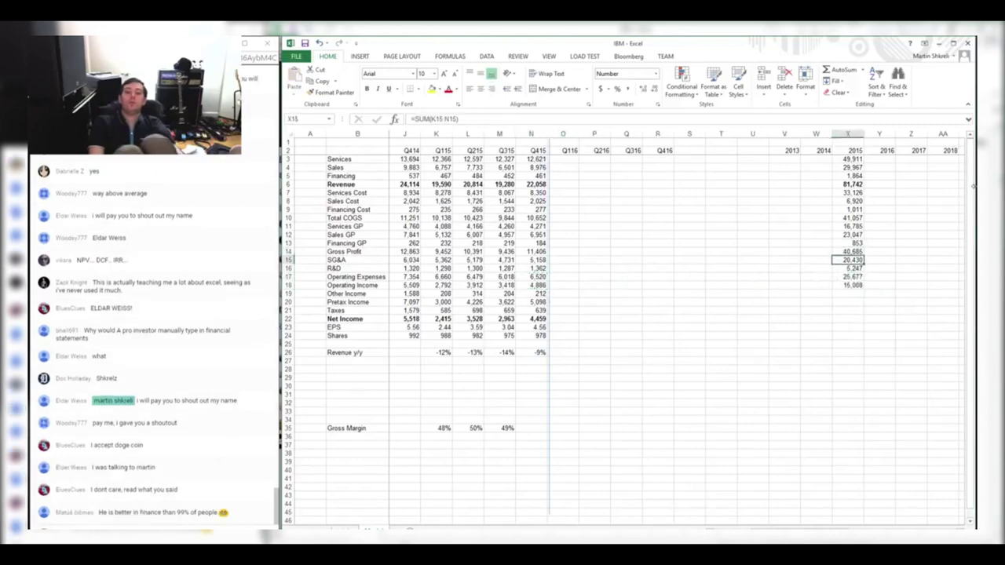
pyautogui.hotkey('ctrl', 'c')
pyautogui.press('Down')
pyautogui.press('Down')
pyautogui.press('Down')
pyautogui.press('Down')
pyautogui.hotkey('ctrl', 'v')
pyautogui.press('Down')
pyautogui.press('Down')
pyautogui.hotkey('ctrl', 'v')
# Copy the Q415 Pretax Income and Net Income formulas into the 2015 column at X20 and X22
pyautogui.click(531, 292)
pyautogui.hotkey('ctrl', 'c')
pyautogui.click(848, 301)
pyautogui.hotkey('ctrl', 'v')
pyautogui.press('Down')
pyautogui.click(531, 318)
pyautogui.hotkey('ctrl', 'c')
pyautogui.press('Right')
pyautogui.click(848, 317)
pyautogui.hotkey('ctrl', 'v')
# Calculate 2015 Shares in X24 as the average of the four 2015 quarters, K24:N24
pyautogui.click(847, 335)
pyautogui.write('=average(')
pyautogui.moveTo(538, 335); pyautogui.dragTo(439, 336)
pyautogui.press('Return')
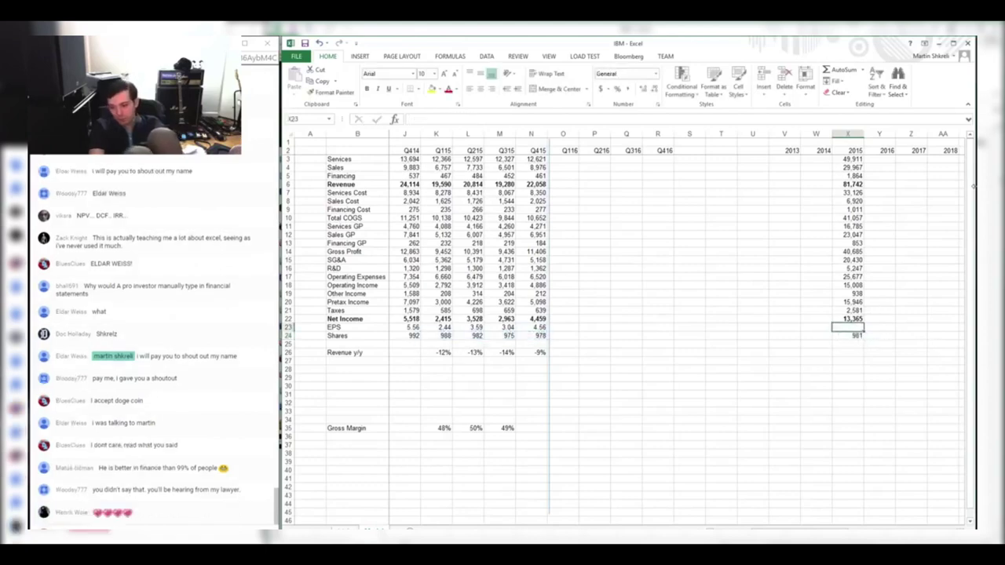
# Copy the Q415 EPS formula from N23 into the 2015 column at X23
pyautogui.click(537, 328)
pyautogui.hscroll(-3, 408, 328)
pyautogui.hotkey('ctrl', 'c')
pyautogui.press('Right')
pyautogui.press('Right')
pyautogui.press('Right')
pyautogui.press('Right')
pyautogui.press('Right')
pyautogui.press('Right')
pyautogui.press('Right')
pyautogui.press('Right')
pyautogui.press('Right')
pyautogui.press('Right')
pyautogui.press('Right')
pyautogui.press('Right')
pyautogui.press('Right')
pyautogui.press('Right')
pyautogui.press('Right')
pyautogui.press('Right')
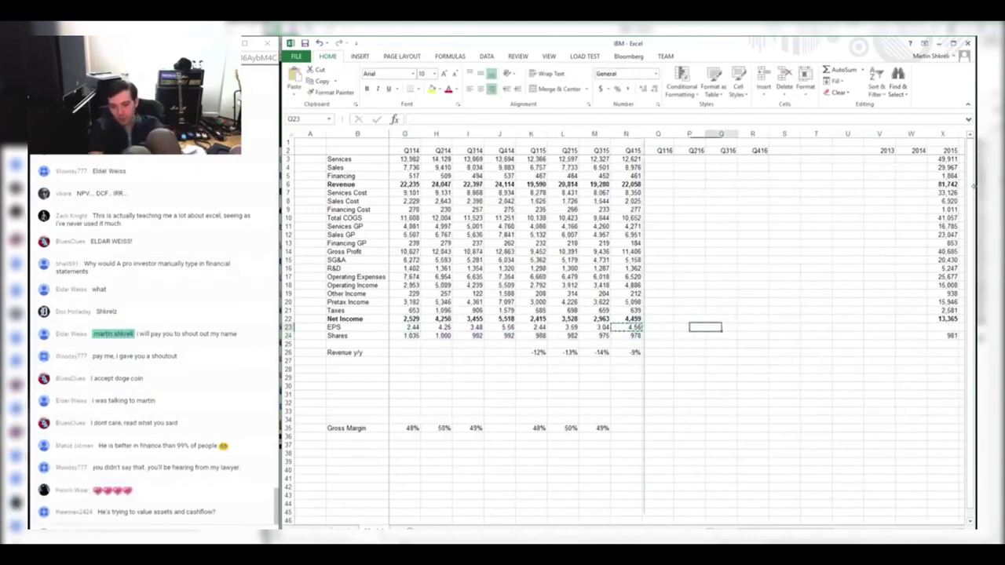
pyautogui.press('Left')
pyautogui.press('Left')
pyautogui.press('Left')
pyautogui.press('Left')
pyautogui.press('Left')
pyautogui.press('Left')
pyautogui.press('Left')
pyautogui.press('Left')
pyautogui.press('Left')
pyautogui.press('Left')
pyautogui.press('Left')
pyautogui.press('Left')
pyautogui.press('Left')
pyautogui.press('Left')
pyautogui.press('Left')
pyautogui.press('Left')
pyautogui.press('Left')
pyautogui.press('Left')
pyautogui.press('Left')
pyautogui.press('Left')
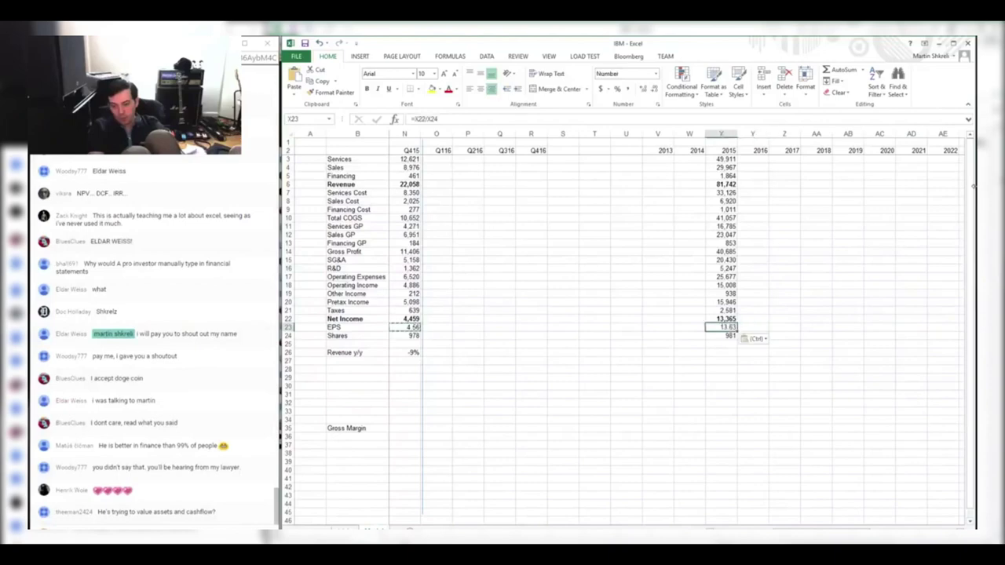
# Examine the Revenue y/y growth rates for the four 2015 quarters in K26:N26
pyautogui.press('Down')
pyautogui.press('Right')
pyautogui.press('Right')
pyautogui.press('Right')
pyautogui.press('Right')
pyautogui.press('Right')
pyautogui.press('Right')
pyautogui.press('Right')
pyautogui.press('Right')
pyautogui.press('Right')
pyautogui.press('Right')
pyautogui.press('Right')
pyautogui.press('Right')
pyautogui.press('Right')
pyautogui.press('Right')
pyautogui.press('Right')
pyautogui.press('Right')
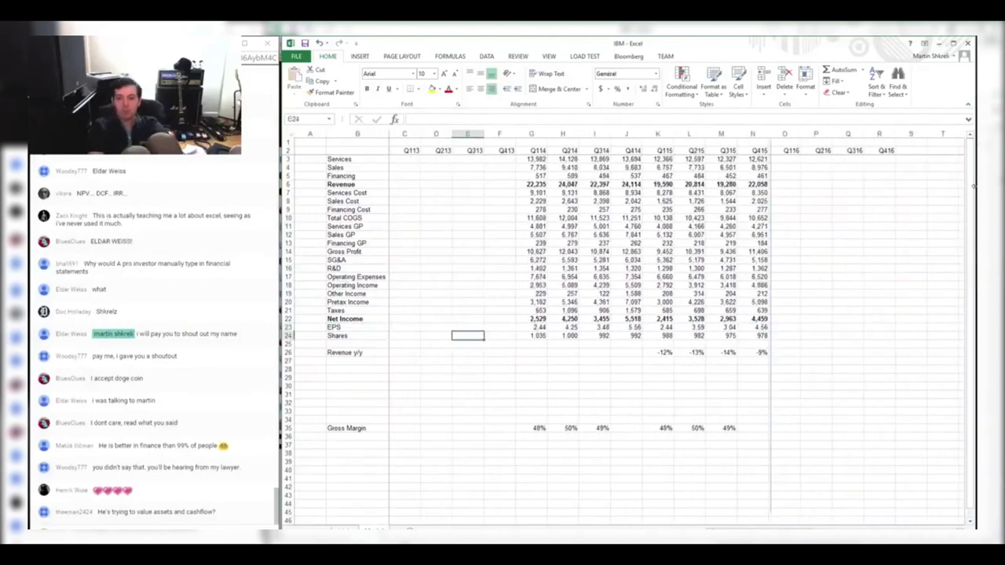
pyautogui.press('Left')
pyautogui.press('Left')
pyautogui.press('Left')
pyautogui.press('Left')
pyautogui.press('Down')
pyautogui.press('Down')
pyautogui.press('Left')
pyautogui.press('Left')
pyautogui.press('Left')
pyautogui.hotkey('shift', 'Right')
pyautogui.hotkey('shift', 'Right')
pyautogui.hotkey('shift', 'Right')
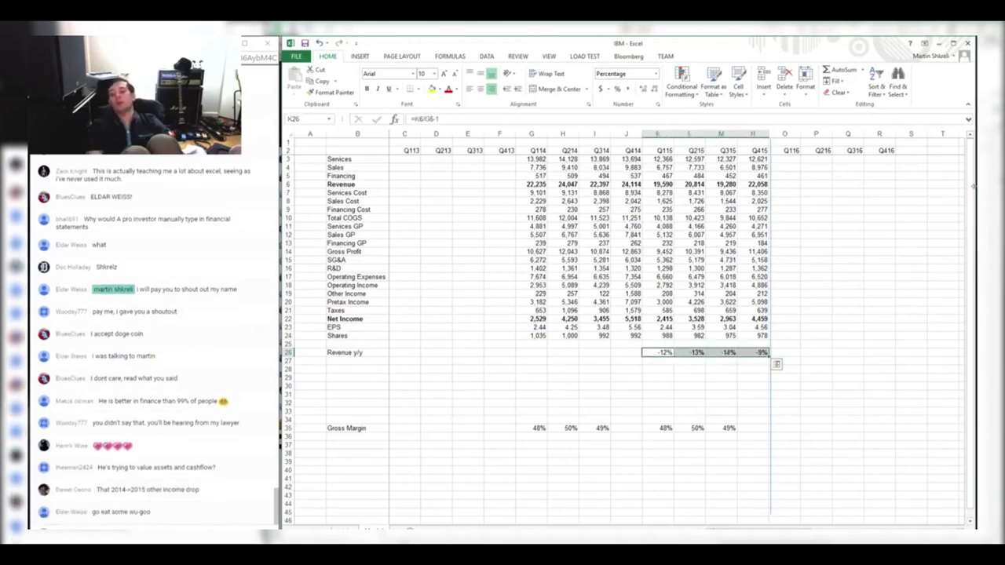
# Project 2016 Revenue in Y6 as the 2015 Revenue in X6 multiplied by 0.9
pyautogui.press('Right')
pyautogui.press('Right')
pyautogui.press('Right')
pyautogui.press('Right')
pyautogui.press('Right')
pyautogui.press('Right')
pyautogui.press('Right')
pyautogui.press('Right')
pyautogui.press('Right')
pyautogui.press('Right')
pyautogui.press('Right')
pyautogui.press('Right')
pyautogui.press('Right')
pyautogui.press('Right')
pyautogui.press('Right')
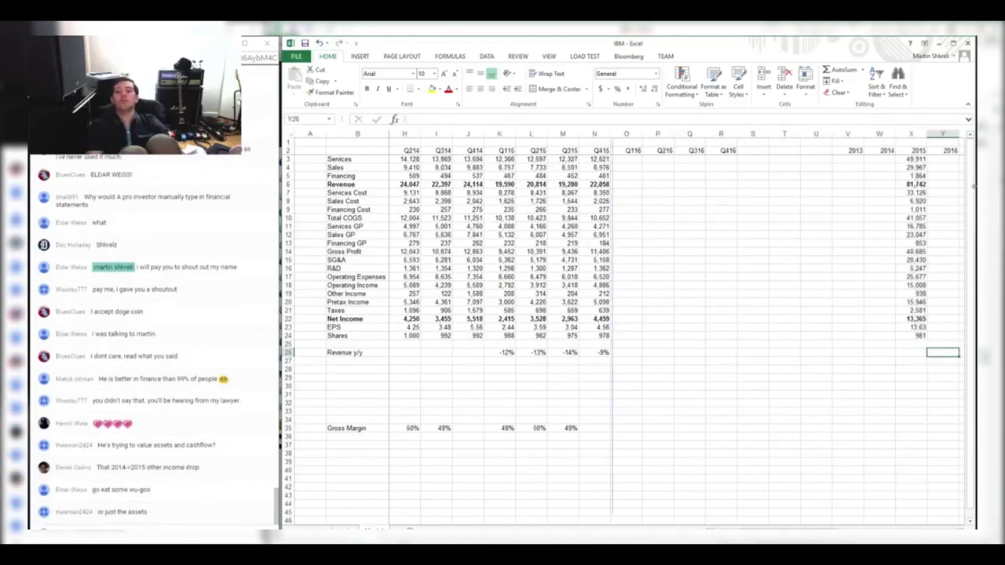
pyautogui.press('Left')
pyautogui.hotkey('ctrl', 'Up')
pyautogui.press('Down')
pyautogui.press('Down')
pyautogui.press('Down')
pyautogui.press('Down')
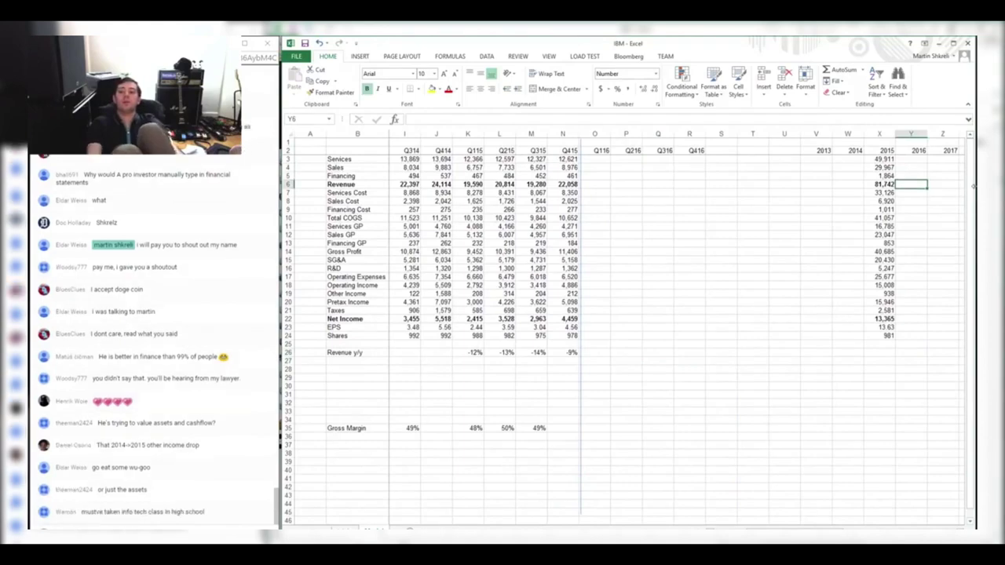
pyautogui.write('=')
pyautogui.press('Left')
pyautogui.write('*0.9')
# Copy the 2016 Revenue formula across row 6 through the 2030 column, AM6
pyautogui.hotkey('shift', 'Right')
pyautogui.hotkey('shift', 'Right')
pyautogui.hotkey('shift', 'Right')
pyautogui.hotkey('shift', 'Right')
pyautogui.hotkey('shift', 'Right')
pyautogui.hotkey('shift', 'Right')
pyautogui.hotkey('shift', 'Right')
pyautogui.hotkey('shift', 'Right')
pyautogui.hotkey('shift', 'Right')
pyautogui.hotkey('shift', 'Right')
pyautogui.hotkey('shift', 'Right')
pyautogui.hotkey('shift', 'Right')
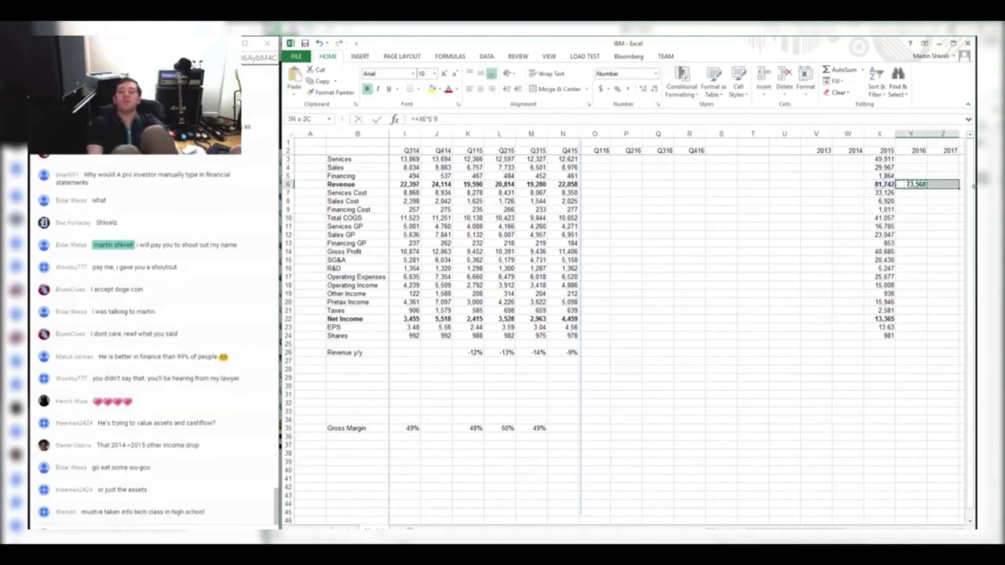
pyautogui.hotkey('shift', 'Right')
pyautogui.hotkey('shift', 'Right')
pyautogui.hotkey('ctrl', 'v')
pyautogui.press('Down')
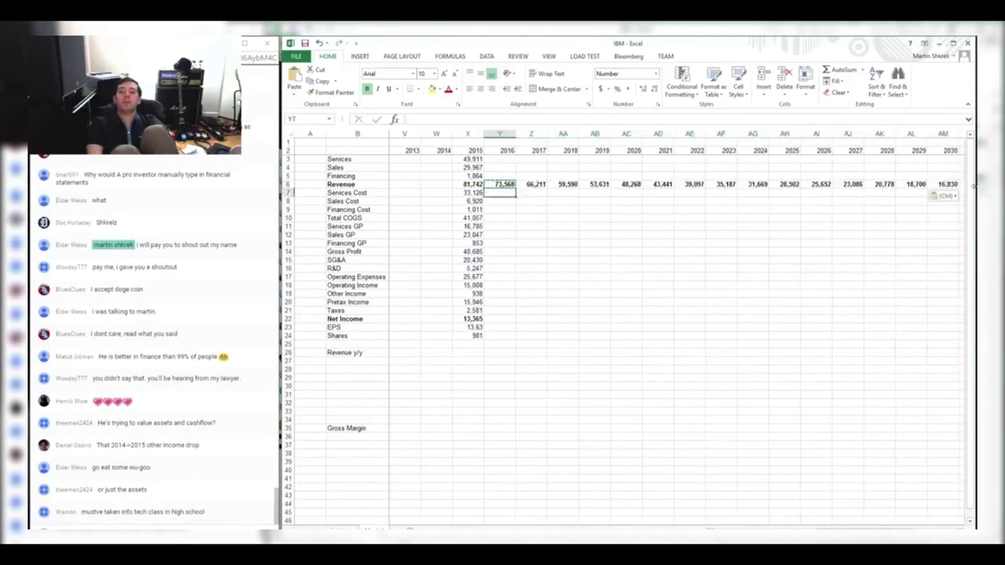
# Change the 2019 Revenue formula in AB6 to the 2018 Revenue in AA6 multiplied by 0.95
pyautogui.click(469, 201)
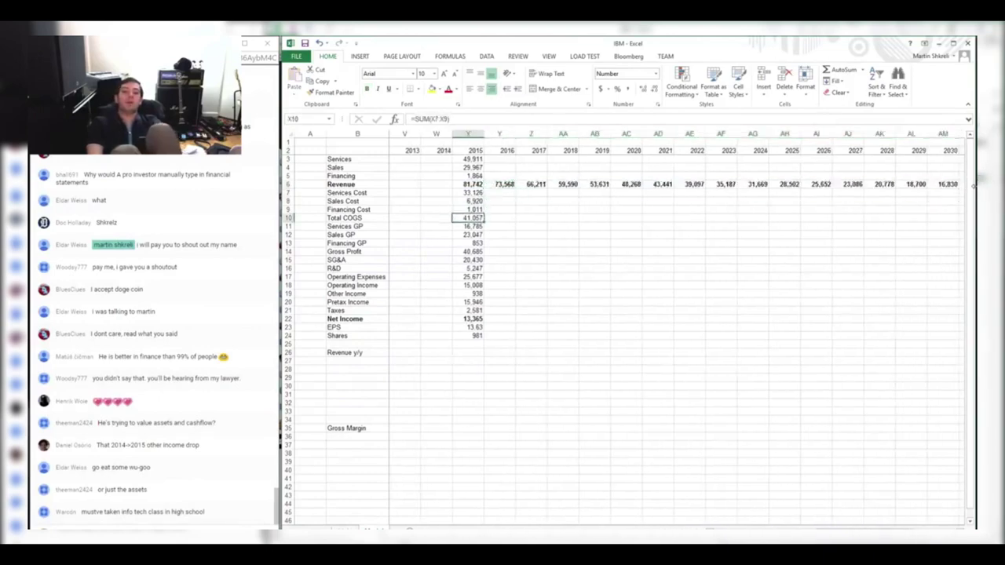
pyautogui.press('Up')
pyautogui.press('Up')
pyautogui.press('Up')
pyautogui.press('Up')
pyautogui.press('Right')
pyautogui.press('Right')
pyautogui.press('Right')
pyautogui.press('Right')
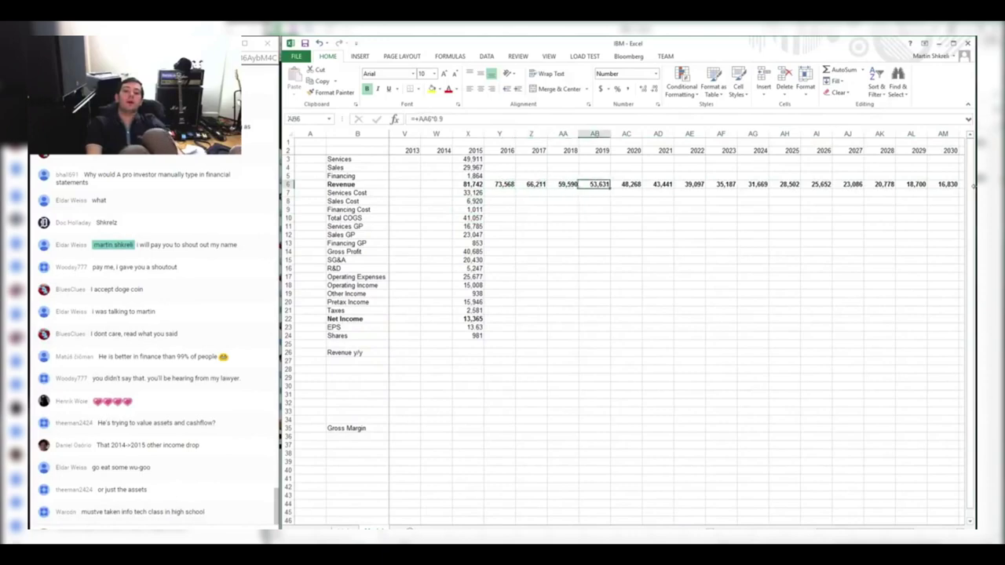
pyautogui.write('=+')
pyautogui.press('Left')
pyautogui.write('*0.9')
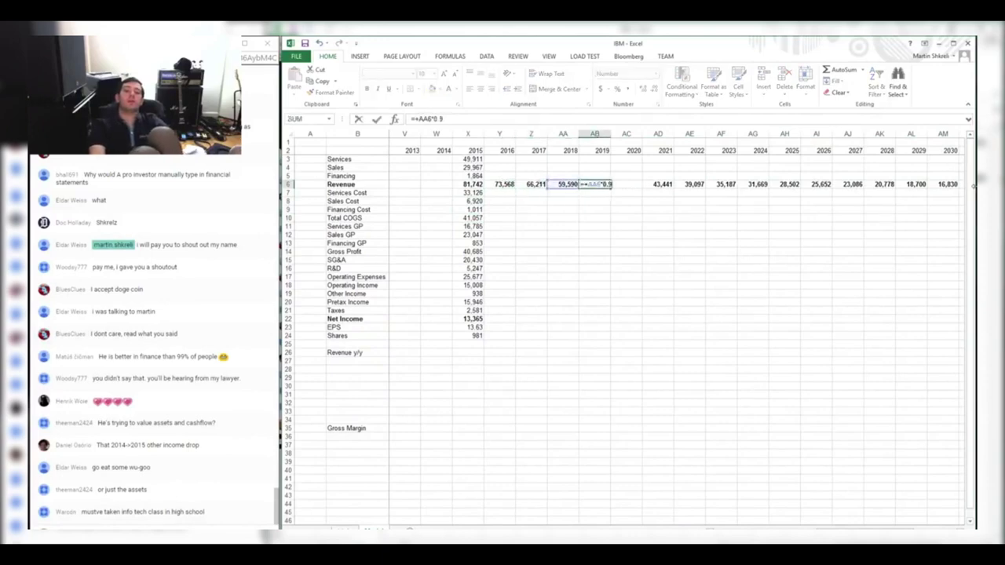
pyautogui.hotkey('ctrl', 'Return')
# Fill the 2019 Revenue formula across row 6 through the 2030 column, AC6:AM6
pyautogui.hotkey('shift', 'Right')
pyautogui.hotkey('shift', 'Right')
pyautogui.hotkey('shift', 'Right')
pyautogui.hotkey('shift', 'Right')
pyautogui.hotkey('shift', 'Right')
pyautogui.hotkey('shift', 'Right')
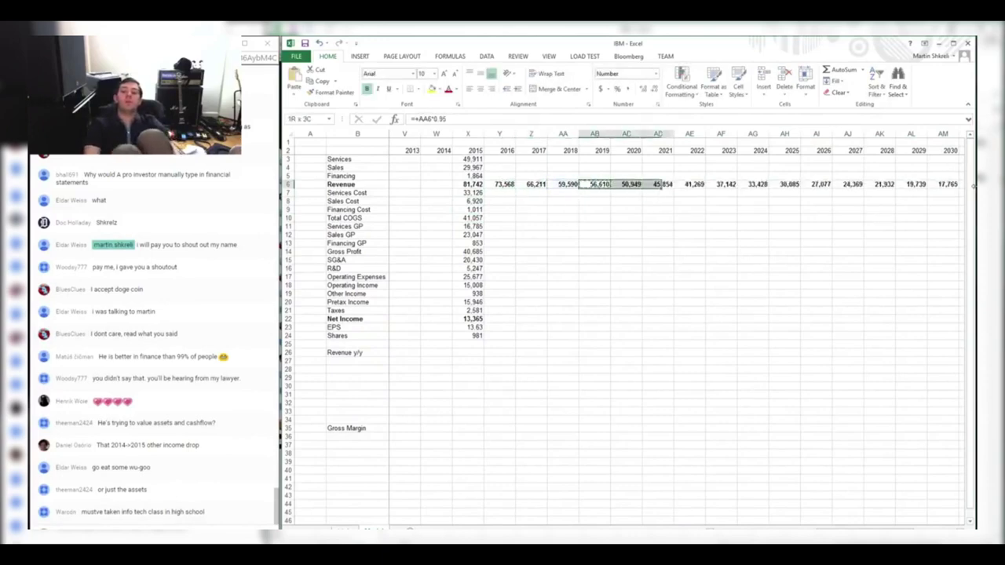
pyautogui.hotkey('shift', 'Right')
pyautogui.hotkey('shift', 'Right')
pyautogui.hotkey('shift', 'Right')
pyautogui.hotkey('shift', 'Right')
pyautogui.hotkey('shift', 'Right')
pyautogui.hotkey('ctrl', 'r')
# Delete the empty rows 27 to 34 between Revenue y/y and Gross Margin
pyautogui.click(530, 193)
pyautogui.press('Left')
pyautogui.press('Left')
pyautogui.press('Down')
pyautogui.press('Down')
pyautogui.press('Down')
pyautogui.press('Down')
pyautogui.press('Down')
pyautogui.press('Down')
pyautogui.press('Down')
pyautogui.press('Down')
pyautogui.press('Down')
pyautogui.press('Down')
pyautogui.press('Down')
pyautogui.press('Down')
pyautogui.press('Down')
pyautogui.press('Down')
pyautogui.press('Down')
pyautogui.press('Down')
pyautogui.press('Down')
pyautogui.press('Down')
pyautogui.press('Down')
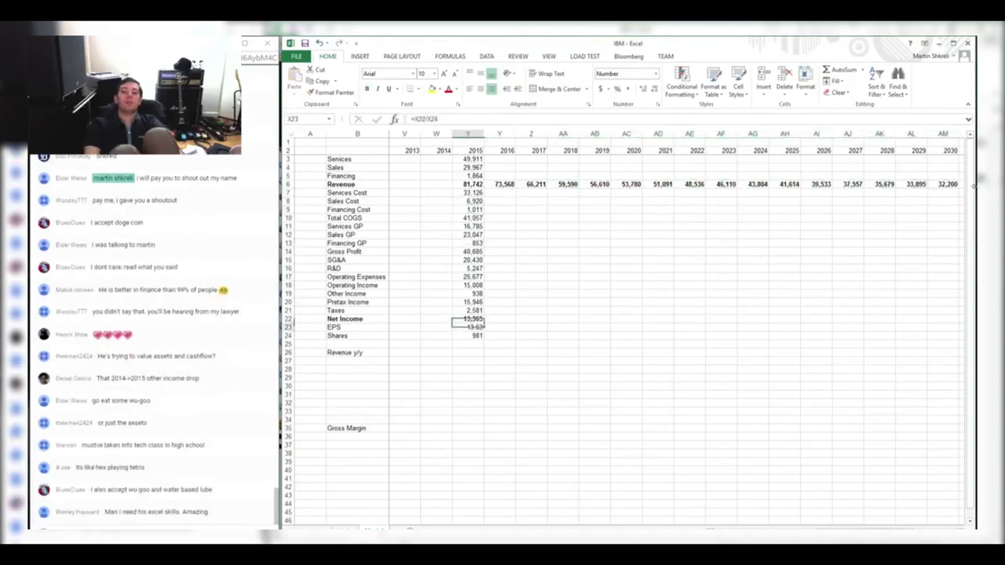
pyautogui.hotkey('ctrl', 'Left')
pyautogui.press('Down')
pyautogui.press('Right')
pyautogui.press('Right')
pyautogui.press('Right')
pyautogui.press('Right')
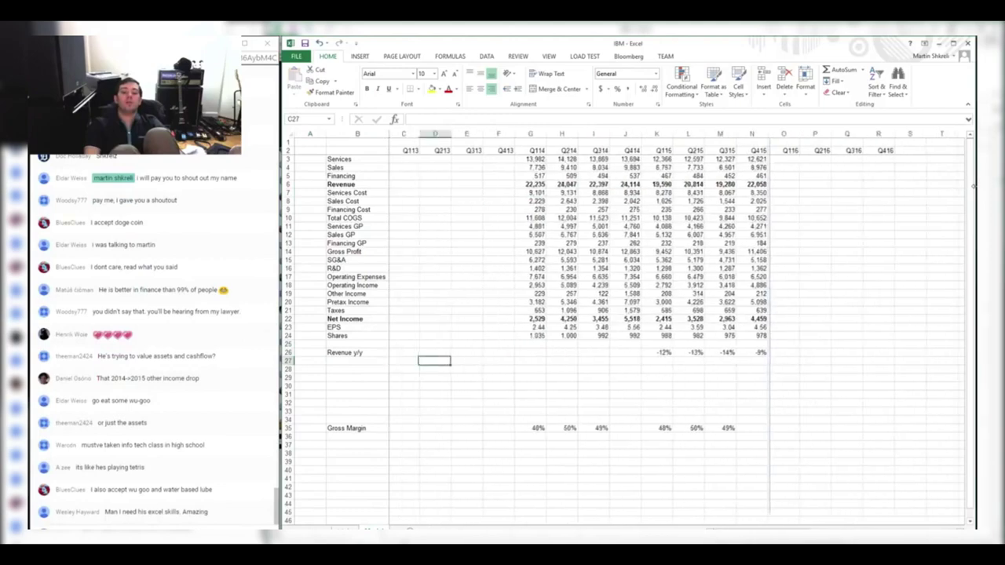
pyautogui.hotkey('shift', 'space')
pyautogui.hotkey('shift', 'Down')
pyautogui.hotkey('shift', 'Down')
pyautogui.hotkey('shift', 'Down')
pyautogui.hotkey('shift', 'Down')
pyautogui.hotkey('shift', 'Down')
pyautogui.hotkey('shift', 'Down')
pyautogui.hotkey('shift', 'Down')
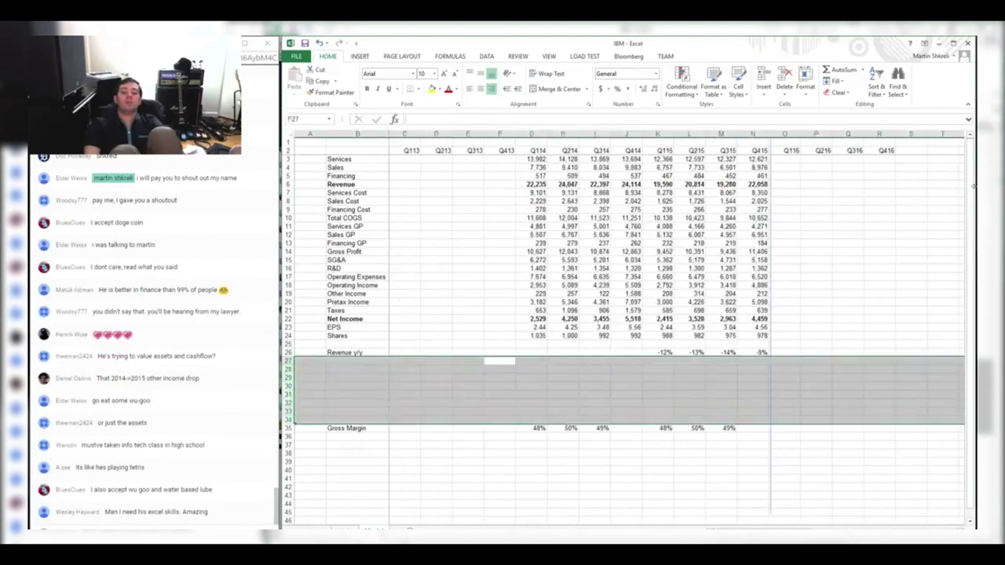
pyautogui.hotkey('ctrl', '-')
# Copy the Q314 Gross Margin formula into the Q414 and Q415 columns of row 27
pyautogui.press('Right')
pyautogui.press('Right')
pyautogui.press('Right')
pyautogui.hotkey('ctrl', 'c')
pyautogui.press('Right')
pyautogui.hotkey('ctrl', 'v')
pyautogui.press('Right')
pyautogui.press('Right')
pyautogui.press('Right')
pyautogui.press('Right')
pyautogui.hotkey('ctrl', 'v')
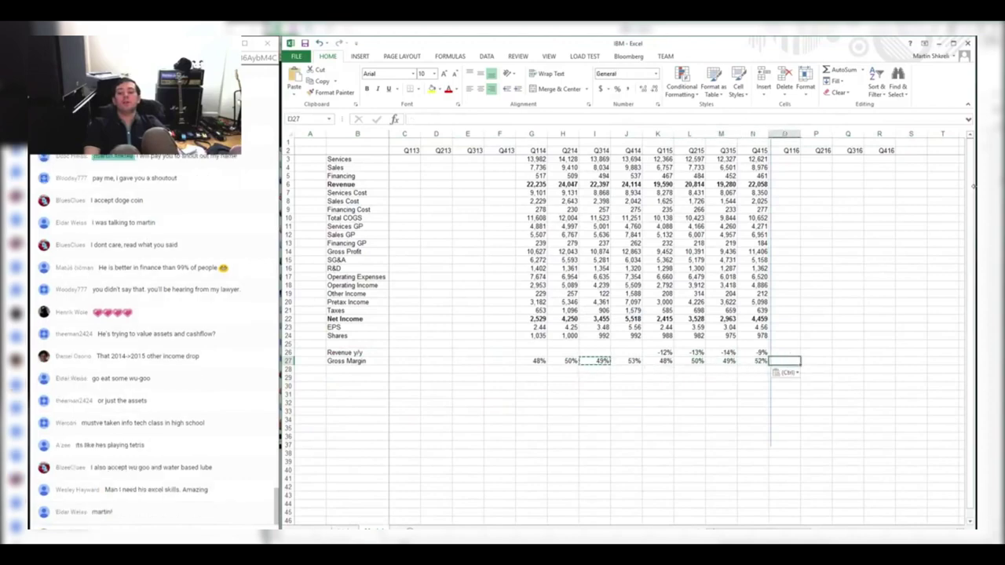
# Copy the quarterly Gross Margin formula into the 2015 annual column, cell X27
pyautogui.press('Right')
pyautogui.press('Right')
pyautogui.press('Right')
pyautogui.press('Right')
pyautogui.press('Right')
pyautogui.press('Right')
pyautogui.press('Right')
pyautogui.press('Right')
pyautogui.press('Right')
pyautogui.press('Escape')
pyautogui.press('Right')
pyautogui.press('Right')
pyautogui.press('Right')
pyautogui.press('Right')
pyautogui.press('Right')
pyautogui.press('Right')
pyautogui.press('Left')
pyautogui.press('Left')
pyautogui.press('Left')
pyautogui.press('Left')
pyautogui.press('Left')
pyautogui.hotkey('ctrl', 'Left')
pyautogui.hotkey('ctrl', 'c')
pyautogui.press('Right')
pyautogui.press('Right')
pyautogui.press('Right')
pyautogui.press('Right')
pyautogui.press('Right')
pyautogui.press('Right')
pyautogui.press('Right')
pyautogui.press('Right')
pyautogui.press('Right')
pyautogui.press('Right')
pyautogui.hotkey('ctrl', 'v')
pyautogui.press('Right')
pyautogui.press('Escape')
# Project 2016 Gross Profit in Y14 as the 2016 Revenue in Y6 multiplied by 0.5
pyautogui.hotkey('ctrl', 'Up')
pyautogui.press('Down')
pyautogui.press('Down')
pyautogui.write('=+Y6*0.5')
pyautogui.press('Return')
# Fill the 2016 Gross Profit formula across row 14 through the 2030 column, AM14
pyautogui.press('Up')
pyautogui.hotkey('shift', 'Right')
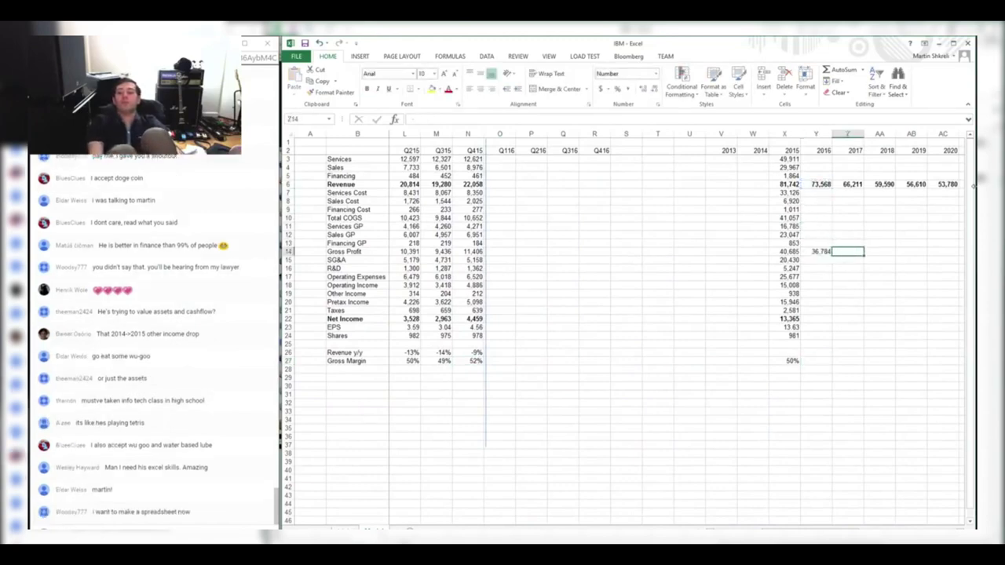
pyautogui.hotkey('shift', 'Right')
pyautogui.hotkey('shift', 'Right')
pyautogui.hotkey('shift', 'Right')
pyautogui.hotkey('shift', 'Right')
pyautogui.hotkey('shift', 'Right')
pyautogui.hotkey('shift', 'Right')
pyautogui.hotkey('shift', 'Right')
pyautogui.hotkey('shift', 'Right')
pyautogui.hotkey('shift', 'Right')
pyautogui.hotkey('shift', 'Right')
pyautogui.hotkey('shift', 'Right')
pyautogui.hotkey('shift', 'Right')
pyautogui.hotkey('shift', 'Right')
pyautogui.hotkey('shift', 'Right')
pyautogui.hotkey('shift', 'Right')
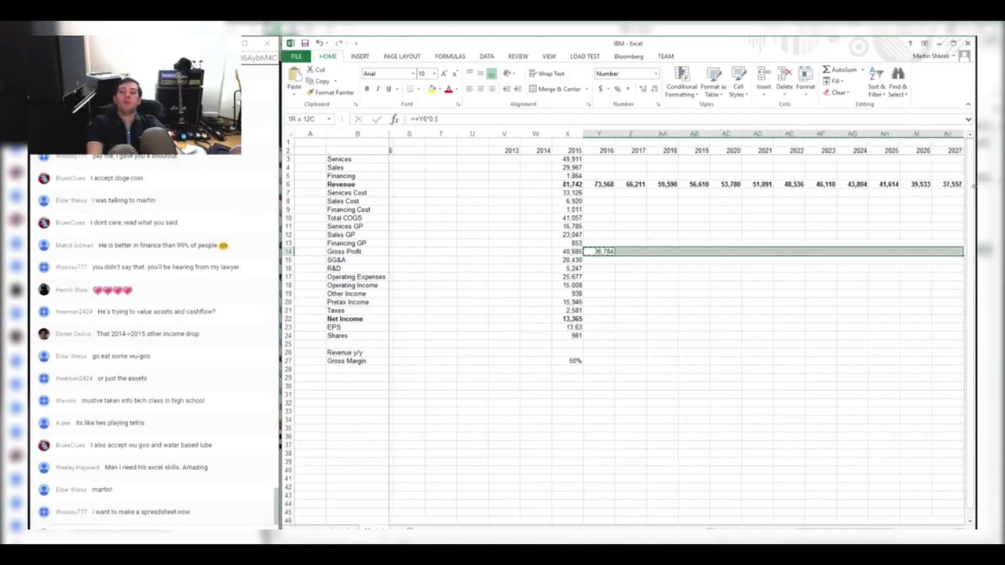
pyautogui.hotkey('ctrl', 'r')
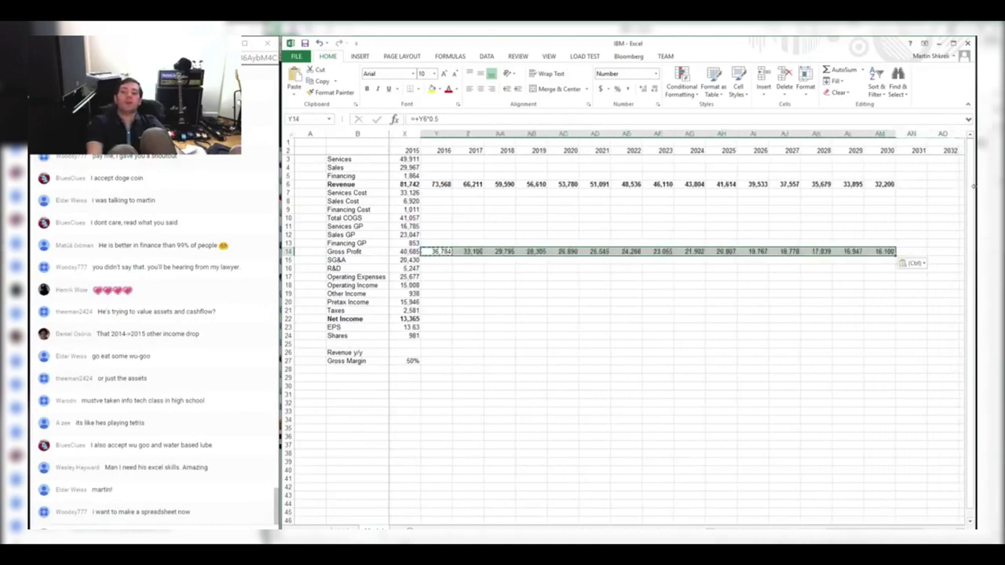
# Fill the 2015 Gross Margin formula from X27 across row 27 through the 2030 column, AM27
pyautogui.press('Down')
pyautogui.press('Left')
pyautogui.press('Left')
pyautogui.press('Left')
pyautogui.press('Left')
pyautogui.press('Left')
pyautogui.press('Left')
pyautogui.press('Right')
pyautogui.press('Right')
pyautogui.press('Right')
pyautogui.press('Right')
pyautogui.press('Right')
pyautogui.press('Down')
pyautogui.press('Down')
pyautogui.press('Down')
pyautogui.press('Down')
pyautogui.press('Down')
pyautogui.press('Down')
pyautogui.press('Down')
pyautogui.press('Down')
pyautogui.press('Down')
pyautogui.press('Down')
pyautogui.press('Down')
pyautogui.press('Down')
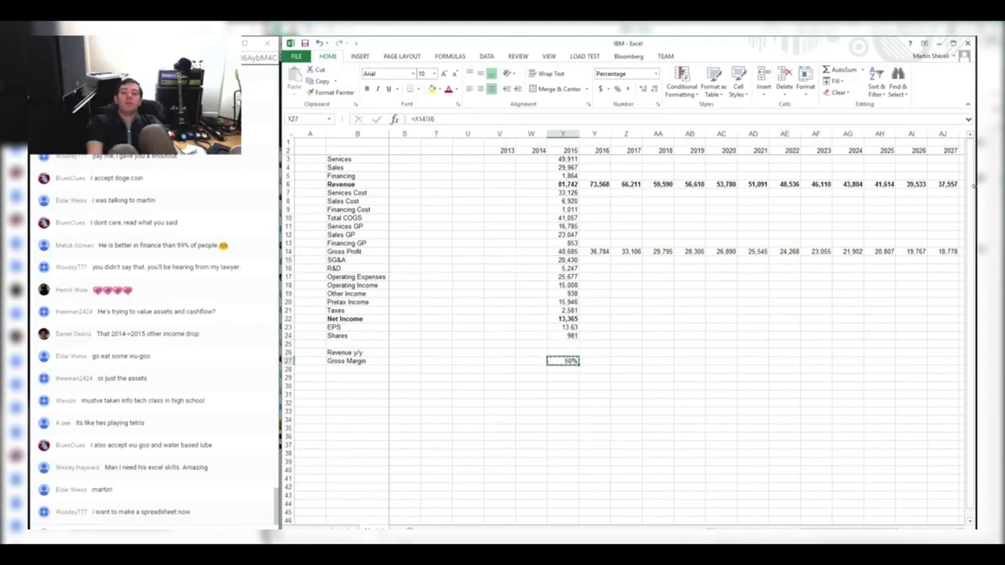
pyautogui.hotkey('shift', 'Right')
pyautogui.hotkey('shift', 'Right')
pyautogui.hotkey('shift', 'Right')
pyautogui.hotkey('shift', 'Right')
pyautogui.hotkey('shift', 'Right')
pyautogui.hotkey('shift', 'Right')
pyautogui.hotkey('shift', 'Right')
pyautogui.hotkey('shift', 'Right')
pyautogui.hotkey('shift', 'Right')
pyautogui.hotkey('shift', 'Right')
pyautogui.hotkey('shift', 'Right')
pyautogui.hotkey('shift', 'Right')
pyautogui.hotkey('shift', 'Right')
pyautogui.hotkey('shift', 'Right')
pyautogui.moveTo(962, 362); pyautogui.dragTo(768, 363)
# Clear the year headers beyond 2030 in row 2, starting at AN2
pyautogui.hotkey('ctrl', 'Right')
pyautogui.hotkey('ctrl', 'Up')
pyautogui.hotkey('ctrl', 'Up')
pyautogui.hotkey('ctrl', 'Up')
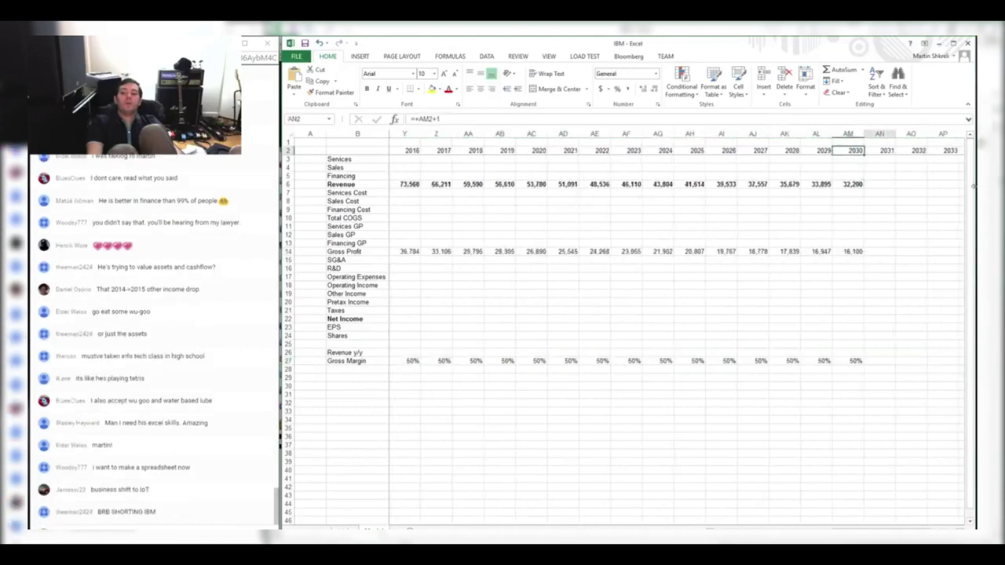
pyautogui.press('Right')
pyautogui.hotkey('shift', 'ctrl', 'Right')
pyautogui.press('Delete')
# Total the four 2014 quarters of SG&A in the 2014 annual column, W15, with a SUM of G15:J15
pyautogui.press('Left')
pyautogui.press('Left')
pyautogui.press('Left')
pyautogui.hotkey('ctrl', 'Left')
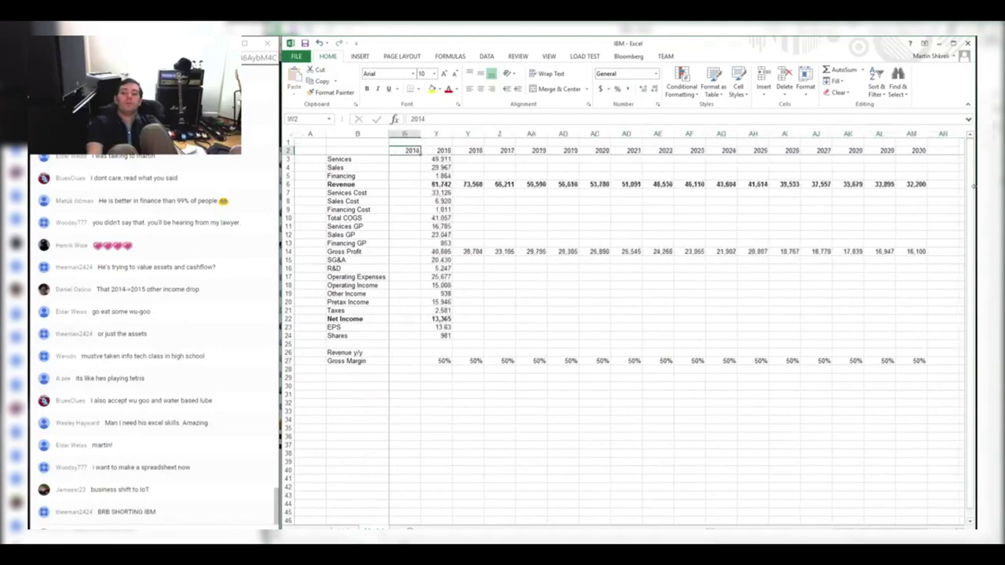
pyautogui.press('Down')
pyautogui.press('Down')
pyautogui.press('Right')
pyautogui.press('Right')
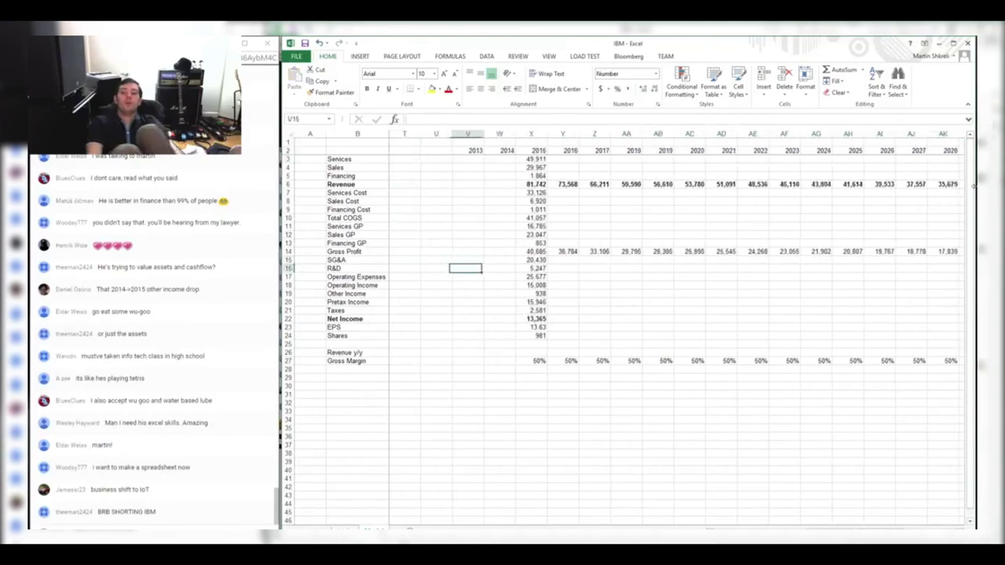
pyautogui.press('Right')
pyautogui.write('=sum')
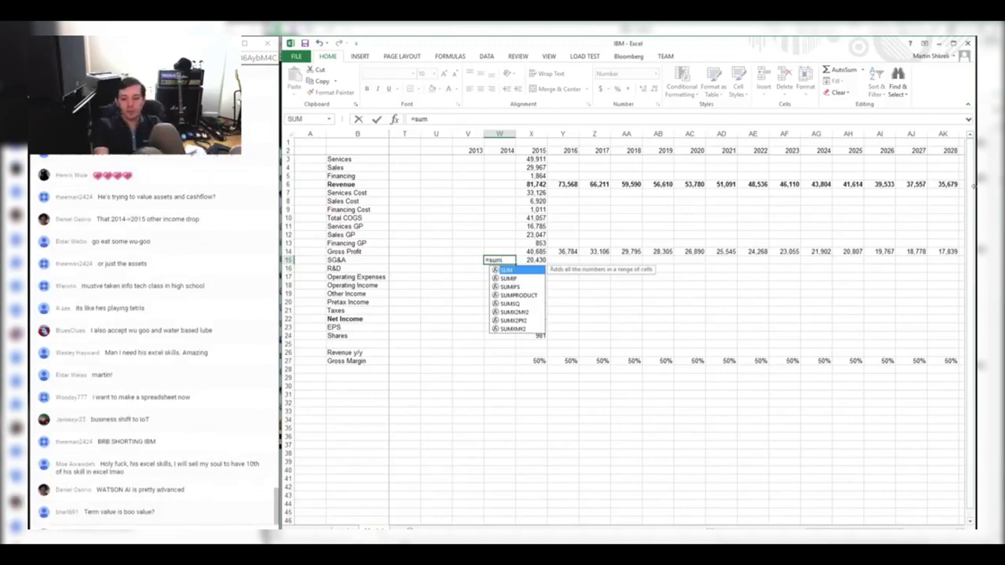
pyautogui.write('(')
pyautogui.hotkey('ctrl', 'Left')
pyautogui.hotkey('ctrl', 'Left')
pyautogui.hotkey('ctrl', 'Left')
pyautogui.press('Right')
pyautogui.press('Right')
pyautogui.press('Right')
pyautogui.press('Right')
pyautogui.hotkey('shift', 'Right')
pyautogui.hotkey('shift', 'Right')
pyautogui.hotkey('shift', 'Right')
pyautogui.hotkey('ctrl', 'Return')
# Copy the 2014 SG&A total formula down to the R&D row, W16
pyautogui.hotkey('ctrl', 'c')
pyautogui.press('Down')
pyautogui.hotkey('ctrl', 'v')
# Copy the 2015 formulas for Total COGS through Gross Profit, X10:X14, into the 2014 column, W10:W14
pyautogui.press('Down')
pyautogui.press('Right')
pyautogui.press('Right')
pyautogui.press('Right')
pyautogui.press('Right')
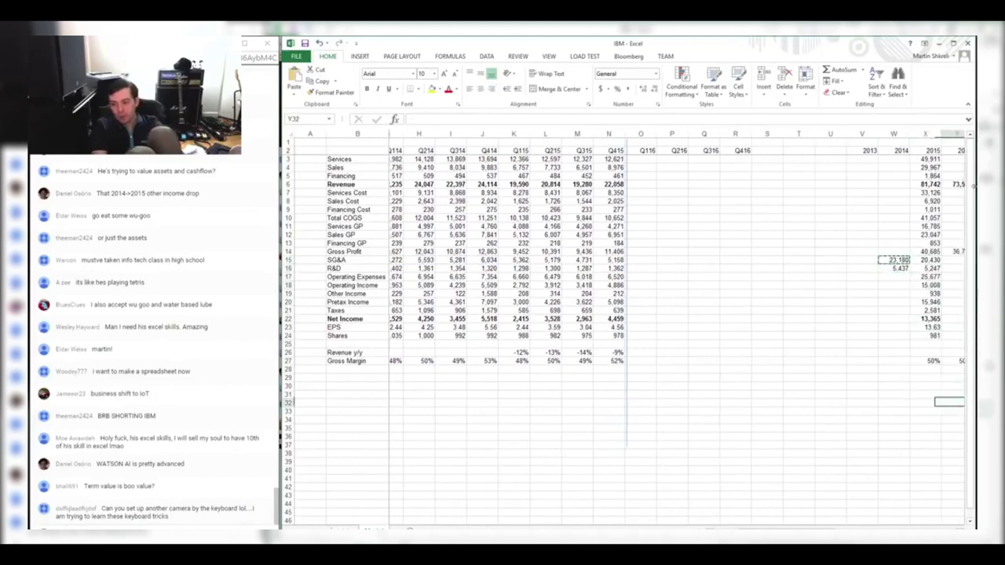
pyautogui.press('Down')
pyautogui.press('Down')
pyautogui.press('Left')
pyautogui.press('Left')
pyautogui.press('Left')
pyautogui.press('Up')
pyautogui.press('Up')
pyautogui.press('Up')
pyautogui.press('Up')
pyautogui.press('Escape')
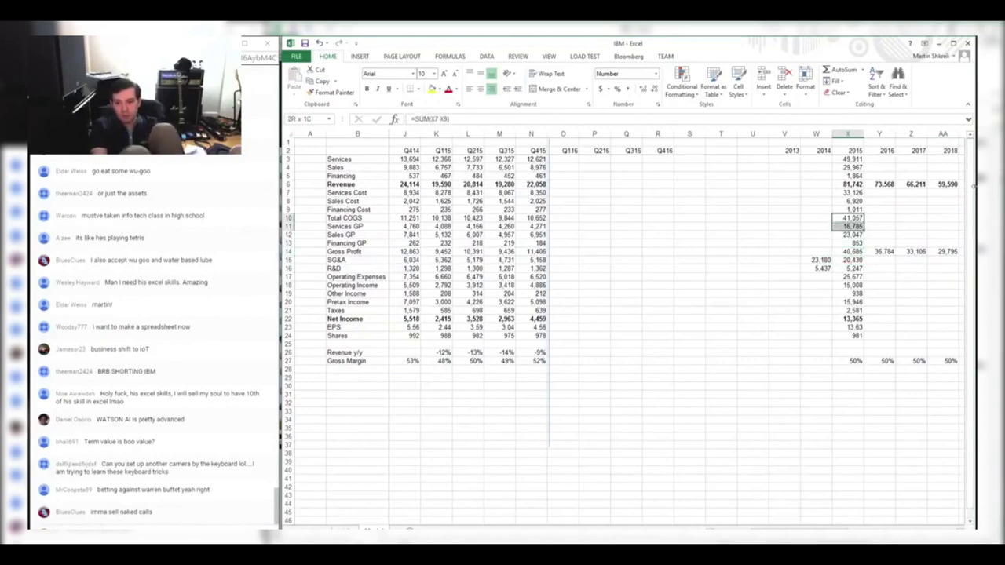
pyautogui.press('Left')
pyautogui.hotkey('ctrl', 'v')
# Insert two blank rows above Gross Margin, directly below Revenue y/y
pyautogui.press('Down')
pyautogui.press('Down')
pyautogui.press('Down')
pyautogui.press('Down')
pyautogui.press('Down')
pyautogui.press('Down')
pyautogui.press('Down')
pyautogui.press('Down')
pyautogui.press('Down')
pyautogui.press('Down')
pyautogui.press('Down')
pyautogui.press('Down')
pyautogui.press('Down')
pyautogui.press('Down')
pyautogui.press('Down')
pyautogui.press('Down')
pyautogui.press('Down')
pyautogui.press('Home')
pyautogui.hotkey('shift', 'space')
pyautogui.hotkey('ctrl', 'shift', '+')
pyautogui.hotkey('ctrl', 'shift', '+')
# Label the two new rows "SG&A y/y" in B27 and "R&D y/y" in B28
pyautogui.press('Left')
pyautogui.press('Right')
pyautogui.write('SG&A y/y')
pyautogui.press('Return')
pyautogui.write('R&D')
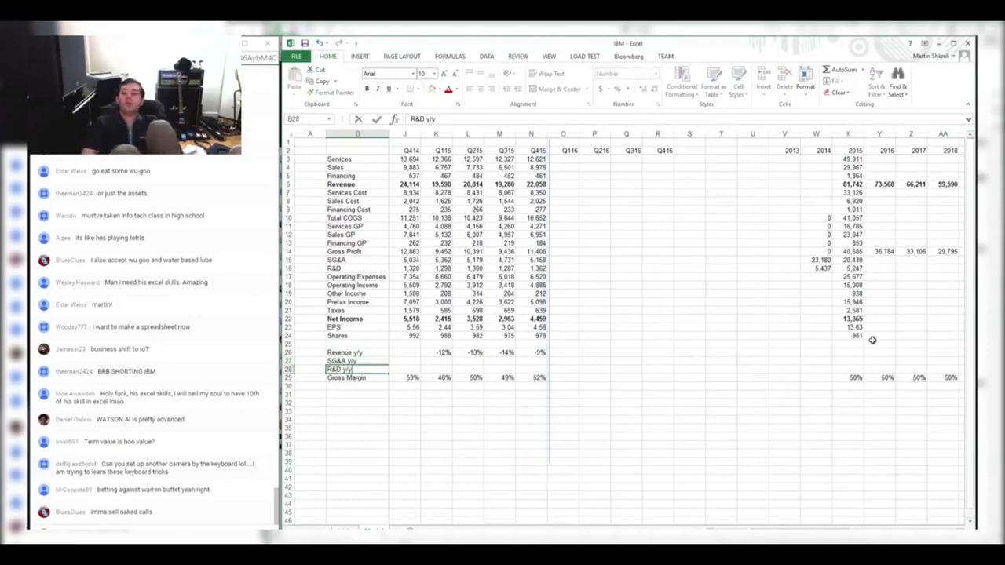
# Calculate 2015 SG&A growth in X27 with the formula =X15/W15-1
pyautogui.click(857, 354)
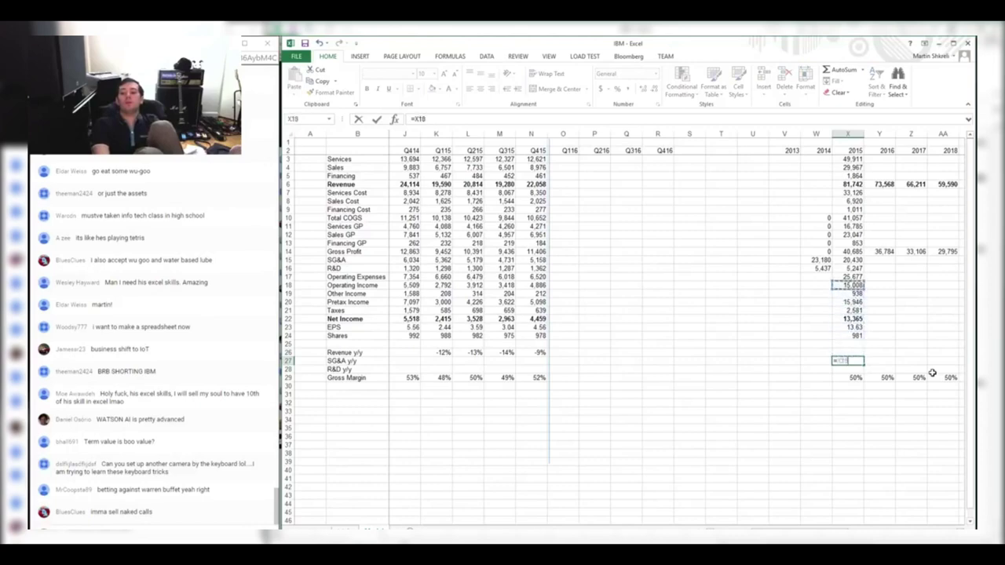
pyautogui.press('Left')
pyautogui.press('Up')
pyautogui.write('-1')
pyautogui.hotkey('ctrl', 'Return')
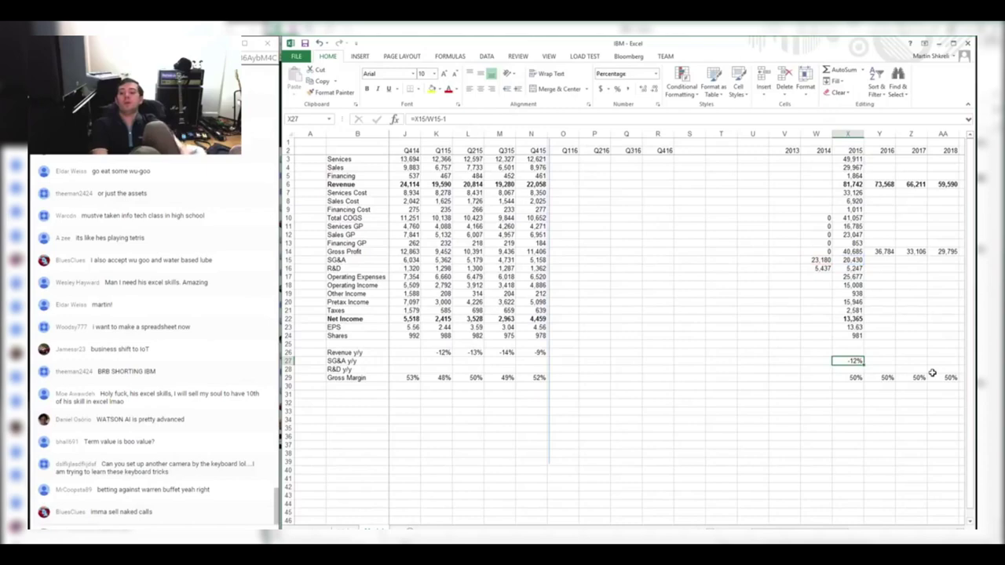
# Fill the 2015 SG&A y/y formula down into the R&D y/y row, X28, and check both formulas' references
pyautogui.hotkey('shift', 'Down')
pyautogui.hotkey('ctrl', 'd')
pyautogui.press('Down')
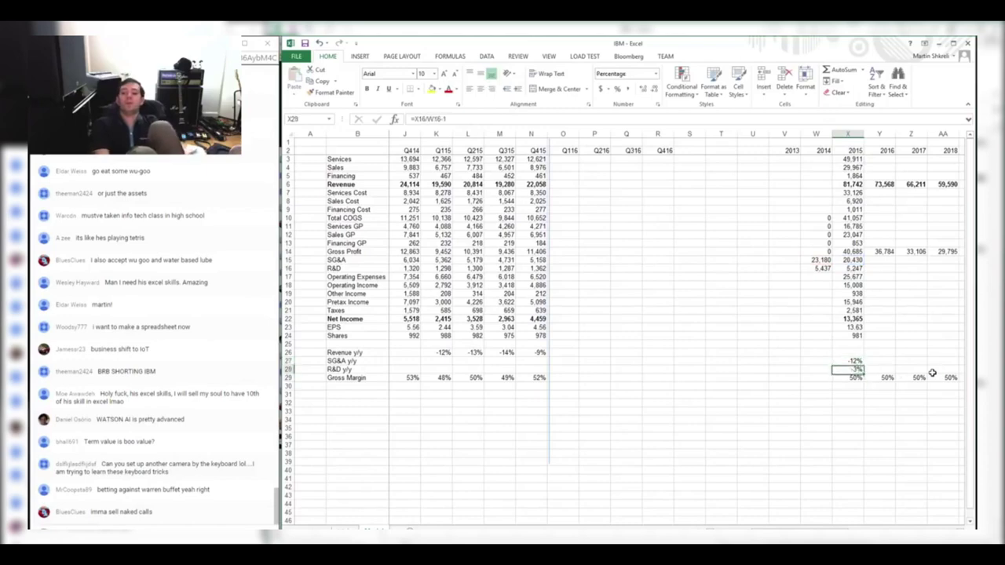
pyautogui.press('F2')
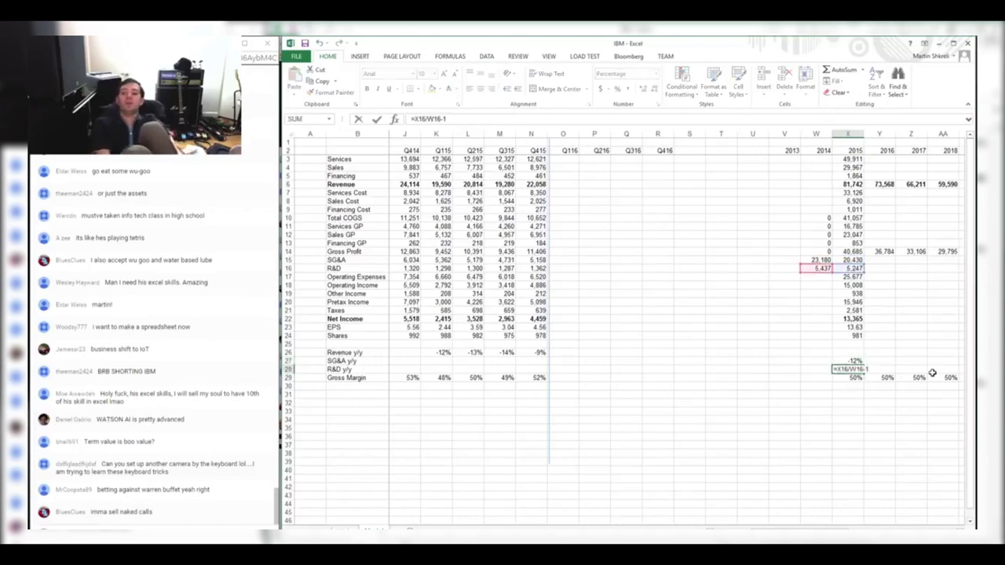
pyautogui.press('Escape')
pyautogui.press('Up')
pyautogui.press('F2')
pyautogui.press('Escape')
# Sum the four 2014 quarters of Services in W3 and fill the formula down through Sales and Financing, W5
pyautogui.press('Left')
pyautogui.hotkey('ctrl', 'Up')
pyautogui.hotkey('ctrl', 'Up')
pyautogui.hotkey('ctrl', 'Up')
pyautogui.write('=sum(')
pyautogui.hotkey('ctrl', 'Left')
pyautogui.hotkey('ctrl', 'Left')
pyautogui.hotkey('shift', 'Right')
pyautogui.hotkey('shift', 'Right')
pyautogui.hotkey('shift', 'Right')
pyautogui.write(')')
pyautogui.press('Return')
pyautogui.press('Up')
pyautogui.hotkey('shift', 'Down')
pyautogui.hotkey('shift', 'Down')
pyautogui.hotkey('ctrl', 'd')
# Total 2014 Revenue in W6 as the sum of Services, Sales and Financing
pyautogui.press('Right')
pyautogui.press('Down')
pyautogui.press('Down')
pyautogui.press('Down')
pyautogui.press('Down')
pyautogui.press('Up')
pyautogui.press('Left')
pyautogui.hotkey('alt', '=')
pyautogui.press('Return')
# Calculate 2015 Revenue y/y in X26 with =X6/W6-1 and format it as a percentage
pyautogui.press('Down')
pyautogui.press('Down')
pyautogui.press('Down')
pyautogui.press('Down')
pyautogui.press('Down')
pyautogui.press('Down')
pyautogui.press('Down')
pyautogui.press('Down')
pyautogui.press('Down')
pyautogui.press('Down')
pyautogui.press('Right')
pyautogui.press('Down')
pyautogui.press('Down')
pyautogui.press('Down')
pyautogui.press('Down')
pyautogui.press('Down')
pyautogui.press('Down')
pyautogui.press('Down')
pyautogui.press('Down')
pyautogui.hscroll(2, 932, 372)
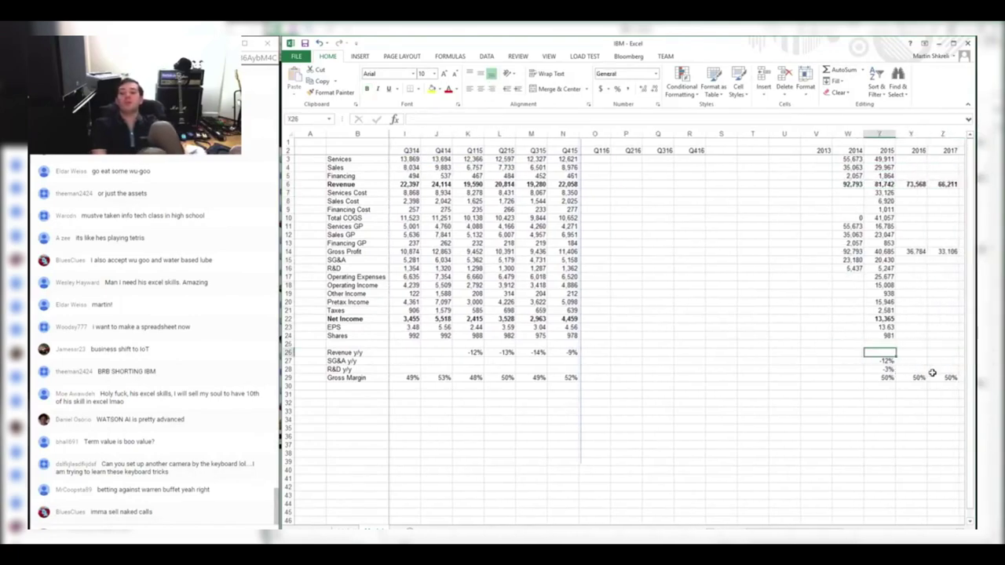
pyautogui.write('=')
pyautogui.press('Up')
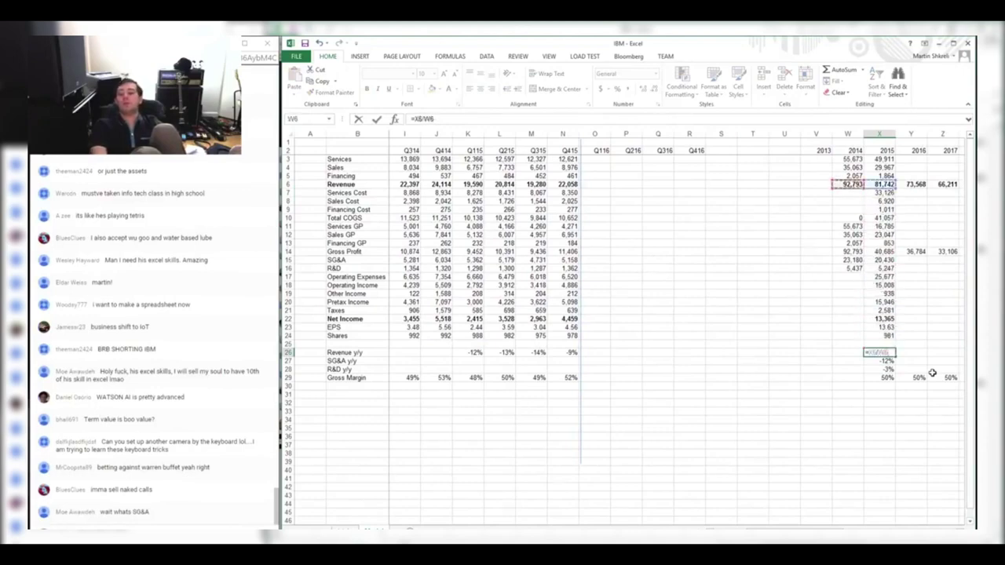
pyautogui.press('Tab')
pyautogui.press('Left')
pyautogui.hotkey('ctrl', 'shift', '5')
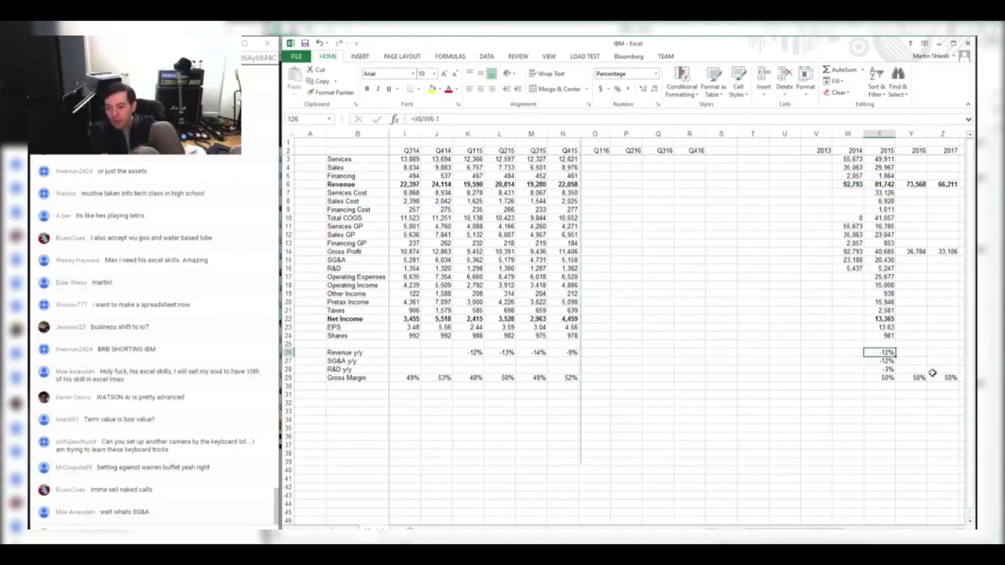
# Re-enter the 2015 SG&A y/y formula in X27 as =X15/W15-1
pyautogui.press('Down')
pyautogui.write('=X15/W15-1')
pyautogui.press('Return')
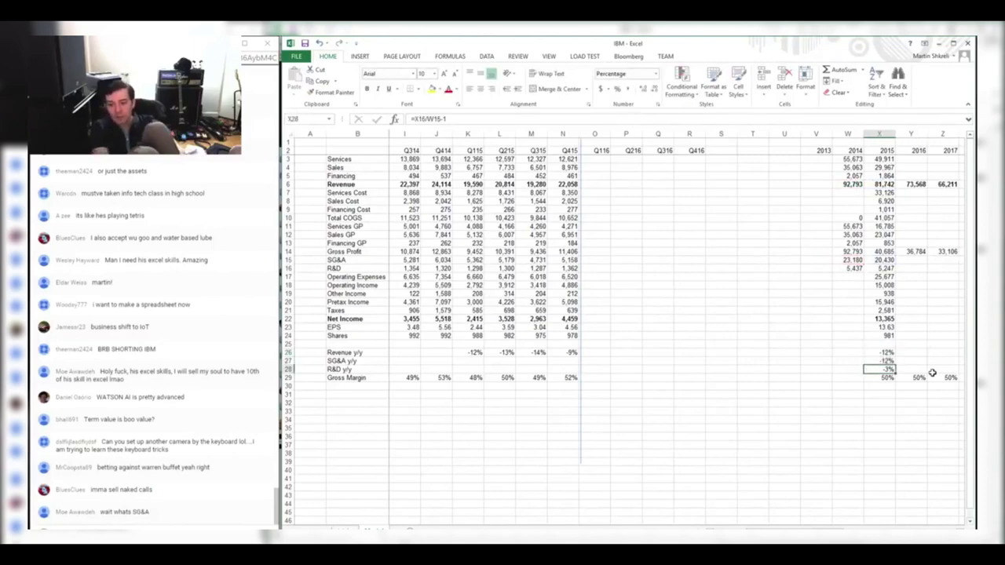
pyautogui.press('Down')
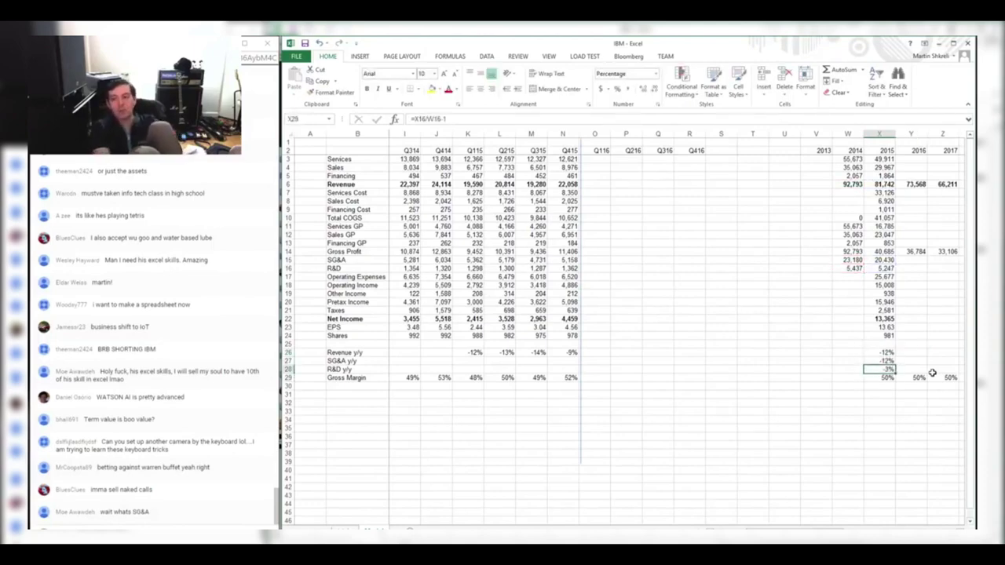
# Copy the 2014 Financing sum formula into W7:W9 to total the four quarters of Services Cost, Sales Cost and Financing Cost
pyautogui.press('Up')
pyautogui.press('Up')
pyautogui.press('Up')
pyautogui.press('Up')
pyautogui.press('Up')
pyautogui.press('Up')
pyautogui.press('Up')
pyautogui.press('Up')
pyautogui.press('Up')
pyautogui.press('Up')
pyautogui.press('Up')
pyautogui.press('Left')
pyautogui.press('Up')
pyautogui.press('Up')
pyautogui.press('Up')
pyautogui.press('Up')
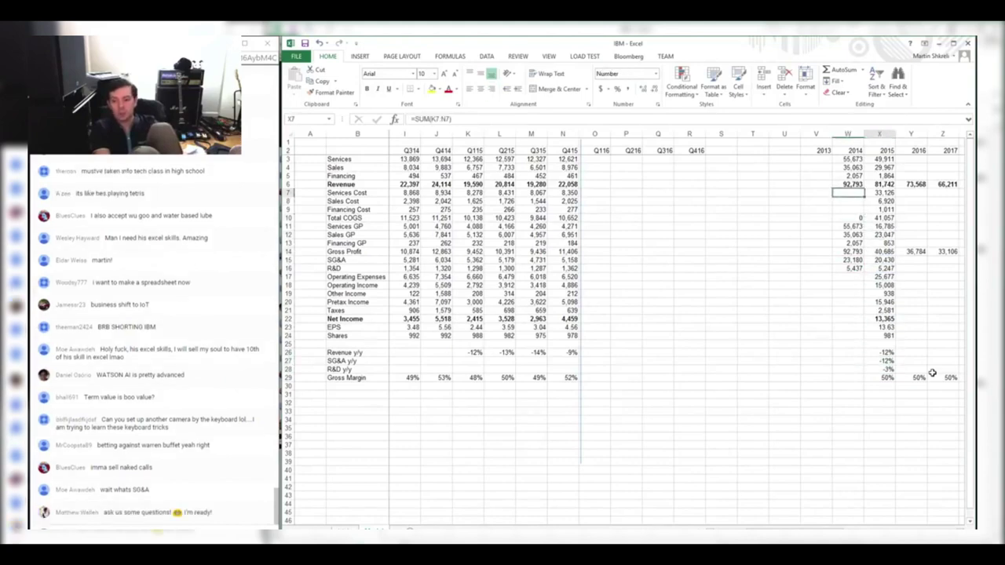
pyautogui.hotkey('ctrl', 'c')
pyautogui.press('Down')
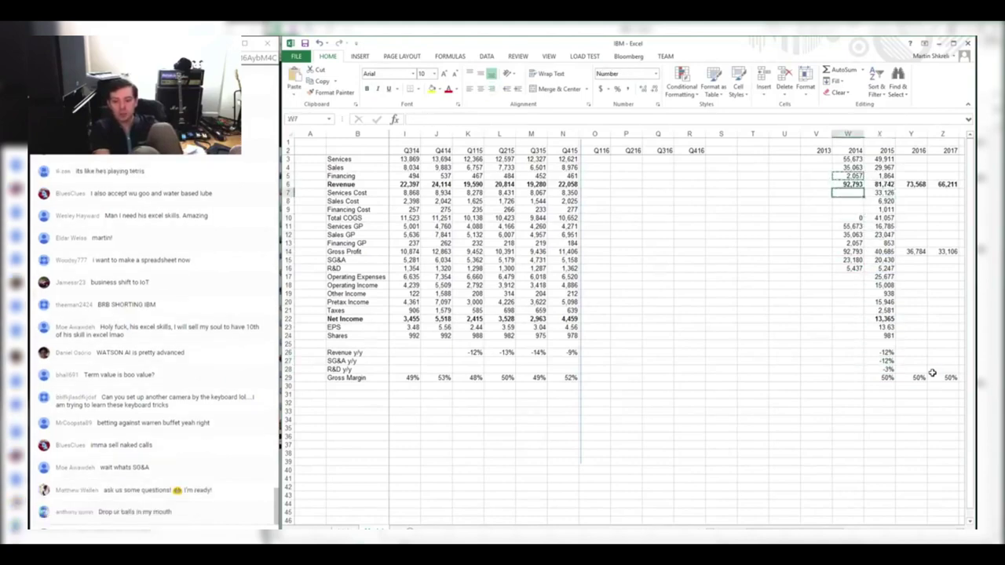
pyautogui.hotkey('shift', 'Down')
pyautogui.hotkey('shift', 'Down')
pyautogui.hotkey('shift', 'Down')
pyautogui.hotkey('shift', 'Down')
pyautogui.hotkey('shift', 'Down')
pyautogui.press('Return')
# Calculate 2014 Operating Expenses in W17 as SG&A plus R&D and Operating Income in W18 as Gross Profit minus Operating Expenses
pyautogui.press('Down')
pyautogui.press('Down')
pyautogui.press('Down')
pyautogui.press('Down')
pyautogui.press('Down')
pyautogui.press('Down')
pyautogui.press('Down')
pyautogui.press('Down')
pyautogui.press('Down')
pyautogui.press('Down')
pyautogui.press('Down')
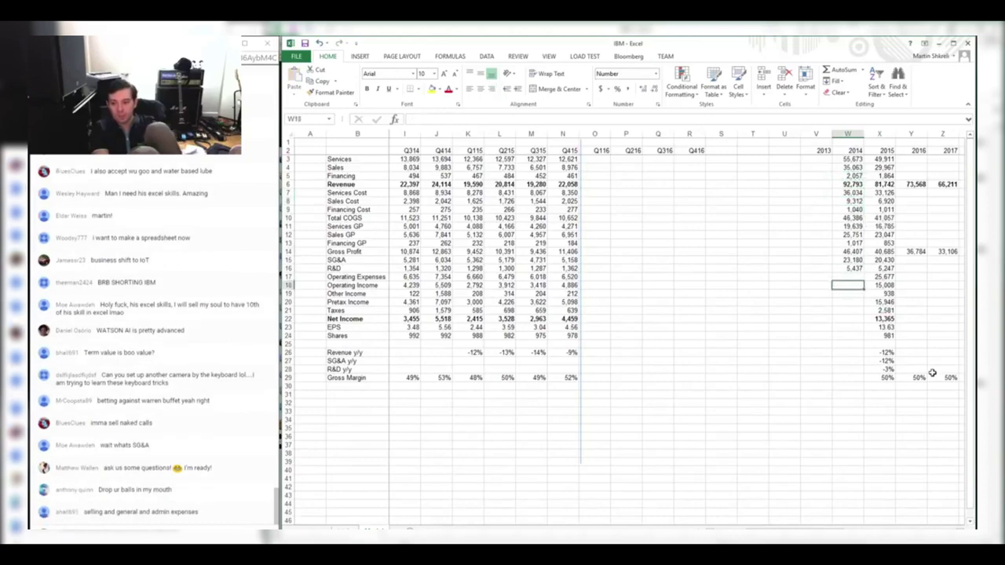
pyautogui.press('Right')
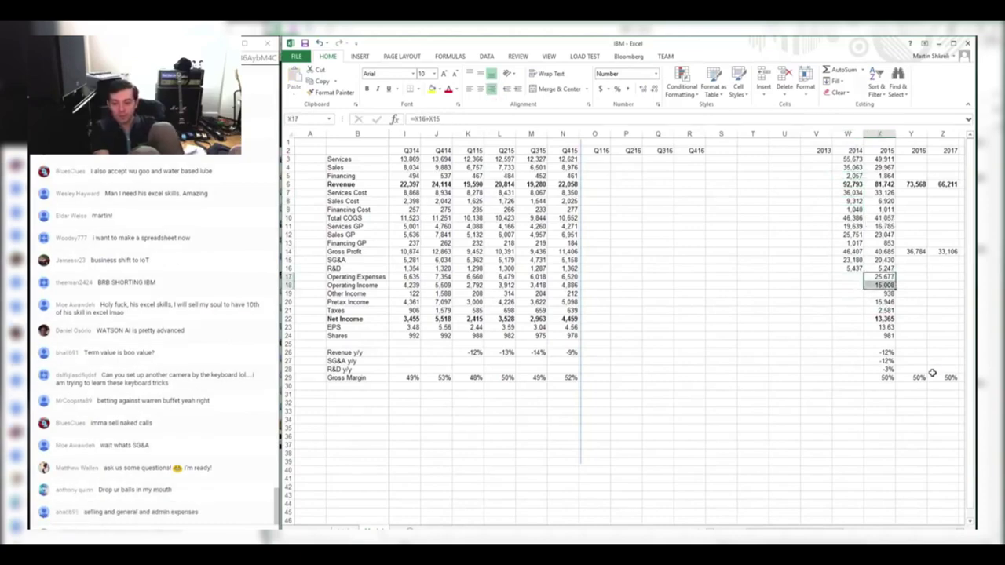
pyautogui.press('Left')
pyautogui.write('=W15+W16')
pyautogui.press('Return')
pyautogui.write('=W14-W17')
pyautogui.press('Return')
# Fill 2014 Other Income, Pretax Income, Taxes and Net Income in W19:W22 with the matching formulas from the 2015 column
pyautogui.press('Right')
pyautogui.hotkey('shift', 'Down')
pyautogui.hotkey('shift', 'Down')
pyautogui.hotkey('ctrl', 'c')
pyautogui.press('Left')
pyautogui.hotkey('ctrl', 'v')
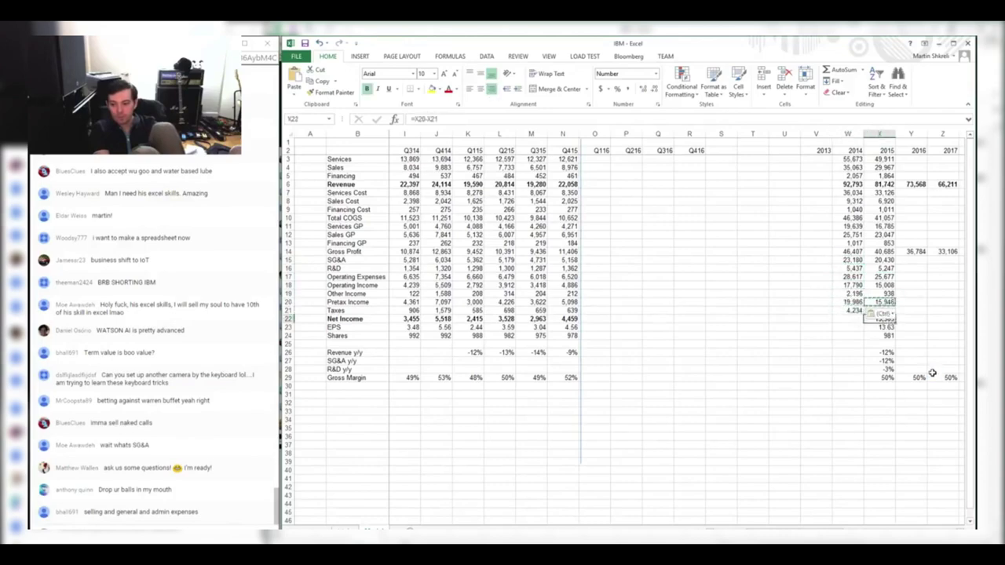
pyautogui.hotkey('ctrl', 'c')
pyautogui.press('Left')
pyautogui.hotkey('ctrl', 'v')
# Insert a row above Gross Margin and label it "Net Income y/y" in B29
pyautogui.press('Right')
pyautogui.press('Down')
pyautogui.press('Down')
pyautogui.press('Down')
pyautogui.press('Down')
pyautogui.press('Down')
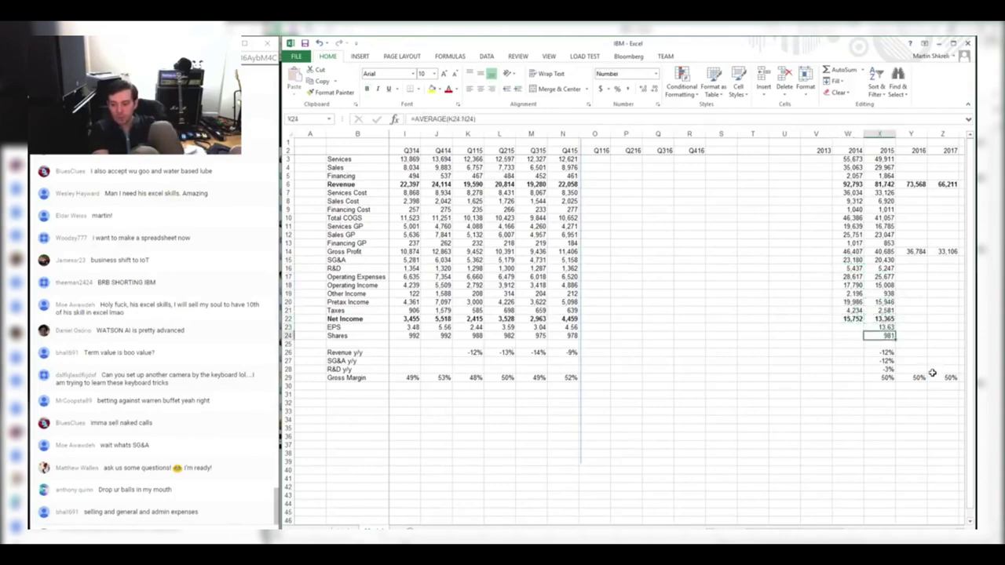
pyautogui.press('Down')
pyautogui.press('Down')
pyautogui.hotkey('shift', 'space')
pyautogui.hotkey('ctrl', 'shift', '+')
pyautogui.press('Home')
pyautogui.press('Right')
pyautogui.write('Net')
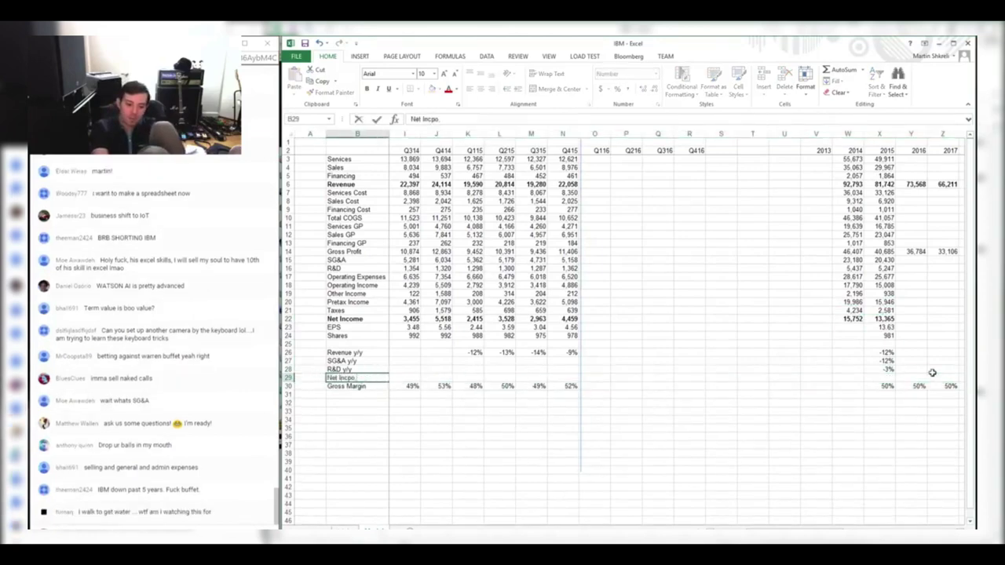
pyautogui.write(' Income y/y')
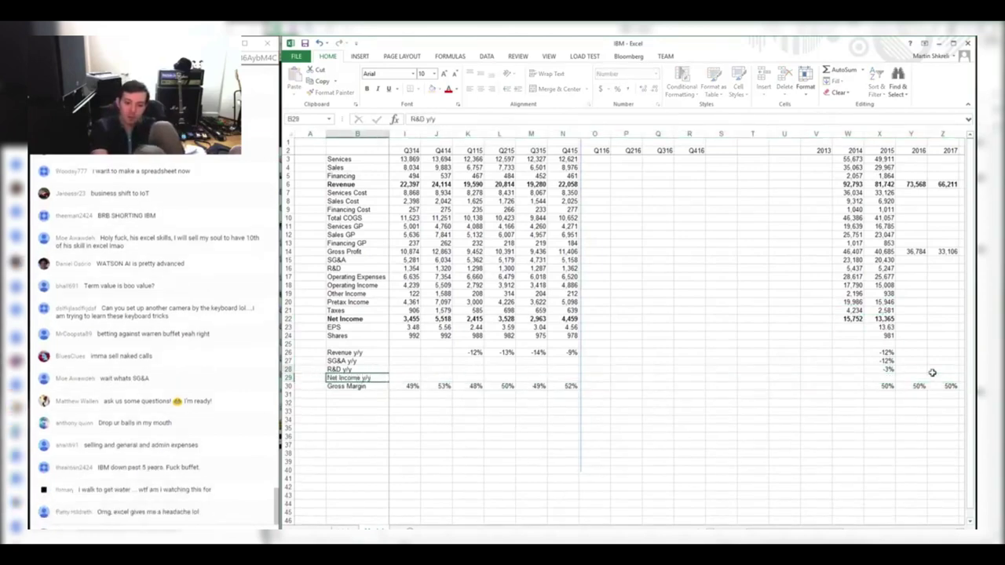
# Calculate 2015 Net Income y/y in X29 as 2015 Net Income divided by 2014 Net Income, minus 1
pyautogui.press('Up')
pyautogui.hotkey('ctrl', 'Right')
pyautogui.press('Down')
pyautogui.write('=')
pyautogui.press('Up')
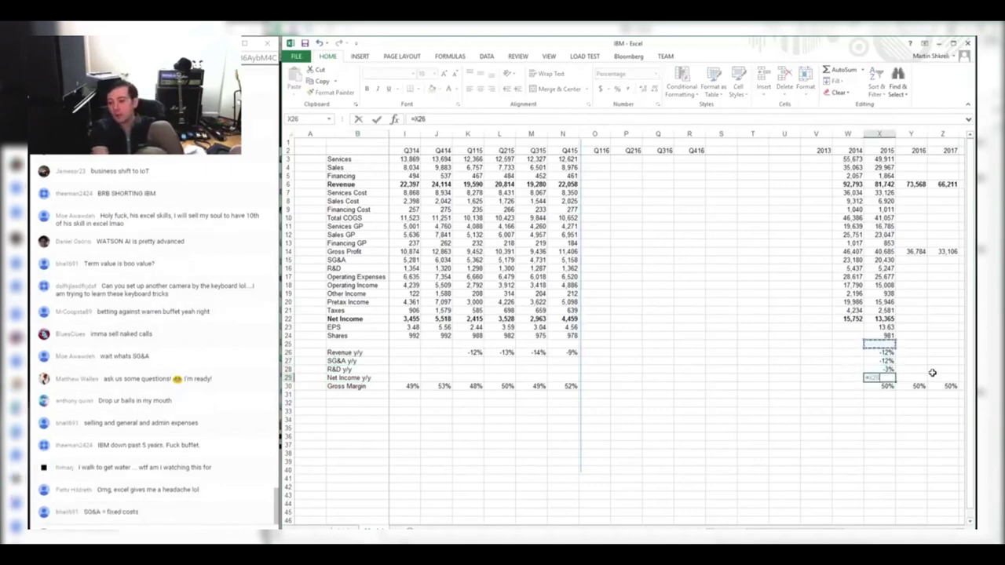
pyautogui.write('/')
pyautogui.press('Left')
pyautogui.press('Up')
pyautogui.press('Up')
pyautogui.press('Up')
pyautogui.press('Up')
pyautogui.press('Left')
pyautogui.press('Up')
pyautogui.press('Up')
pyautogui.press('Up')
pyautogui.press('Right')
pyautogui.write('-1')
pyautogui.hotkey('ctrl', 'Return')
# Make the entire Net Income y/y and Revenue y/y rows bold
pyautogui.hotkey('shift', 'space')
pyautogui.hotkey('ctrl', 'b')
pyautogui.press('Up')
pyautogui.press('Up')
pyautogui.press('Up')
pyautogui.hotkey('shift', 'space')
pyautogui.hotkey('ctrl', 'b')
pyautogui.press('Down')
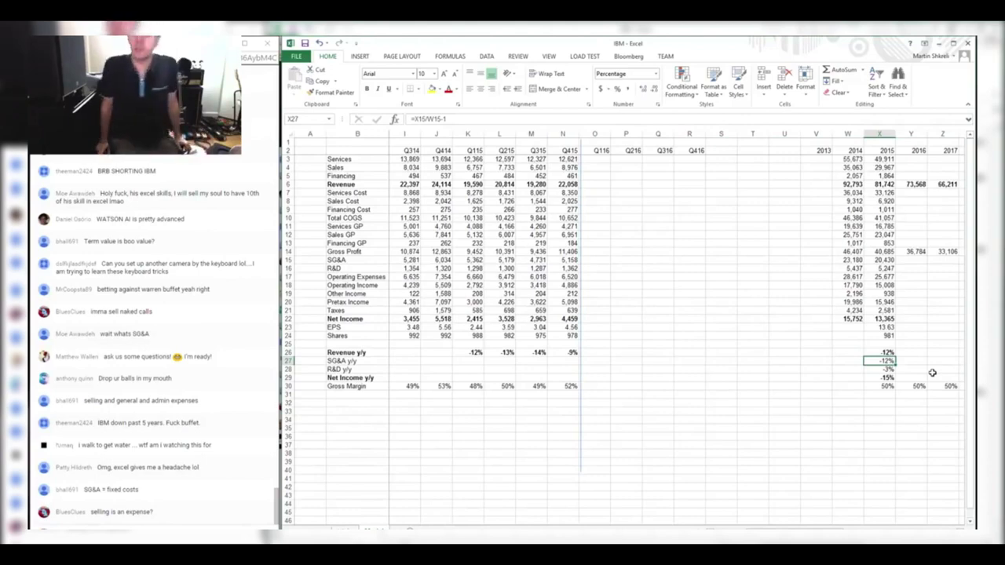
# Copy the 2015 Revenue y/y formula from X26 across the projection years through 2030
pyautogui.press('Up')
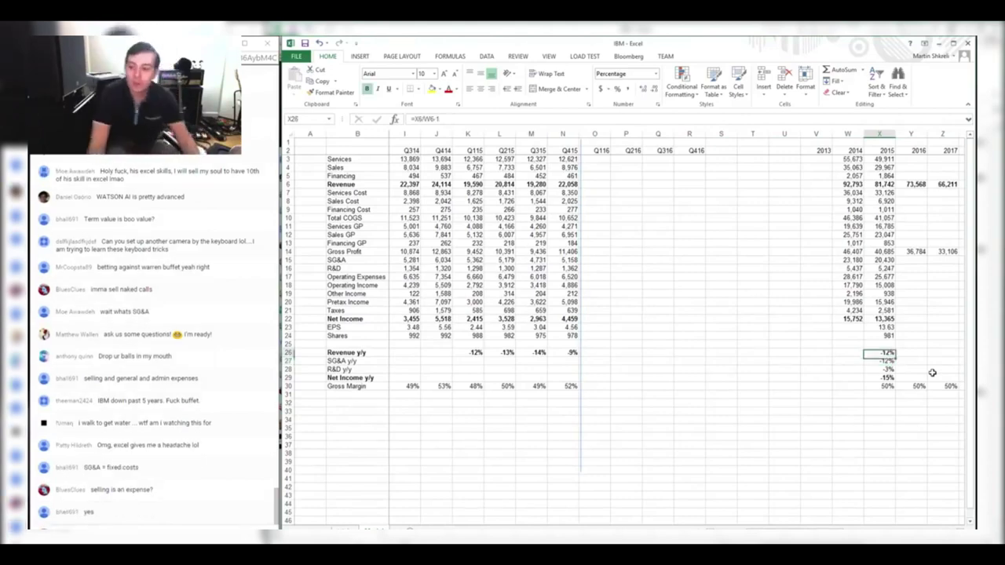
pyautogui.hotkey('shift', 'Right')
pyautogui.hotkey('shift', 'Right')
pyautogui.hotkey('shift', 'Right')
pyautogui.hotkey('shift', 'Right')
pyautogui.hotkey('shift', 'Right')
pyautogui.hotkey('shift', 'Right')
pyautogui.hotkey('shift', 'Right')
pyautogui.hotkey('shift', 'Right')
pyautogui.hotkey('shift', 'Right')
pyautogui.hotkey('shift', 'Right')
pyautogui.hotkey('shift', 'Right')
pyautogui.hotkey('shift', 'Right')
pyautogui.hotkey('shift', 'Right')
pyautogui.hotkey('shift', 'Right')
pyautogui.hotkey('shift', 'Right')
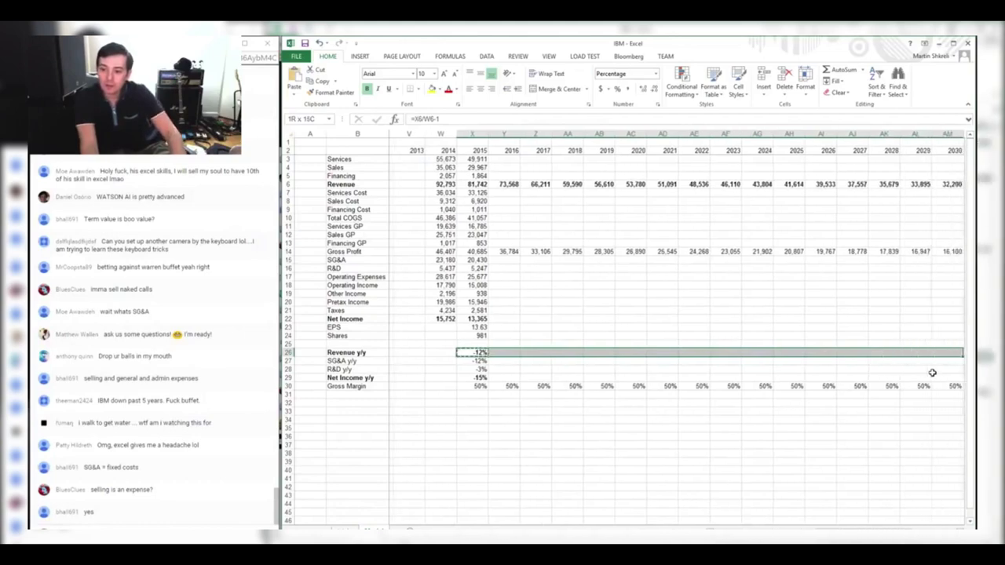
pyautogui.press('Left')
pyautogui.press('Left')
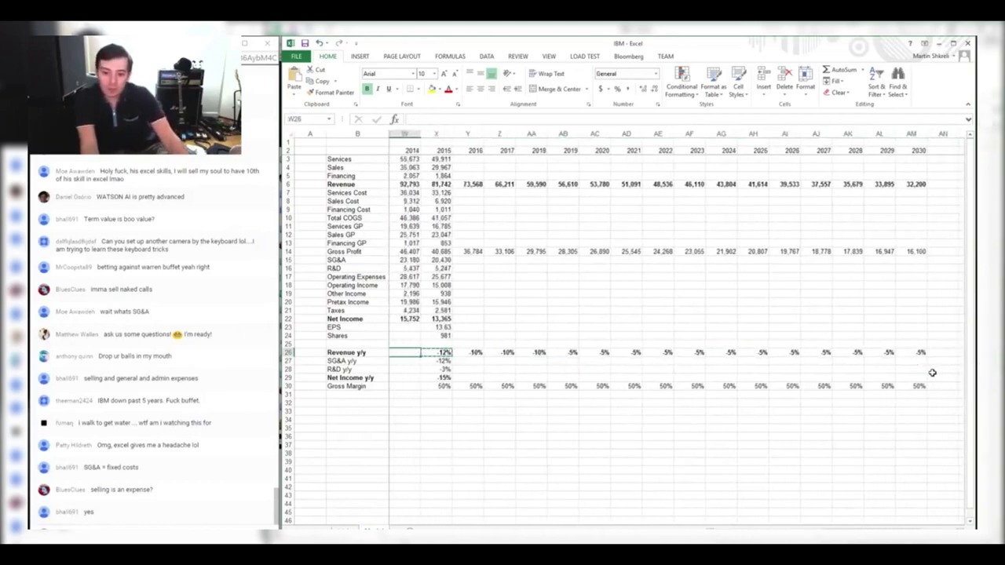
# Project 2016 SG&A in Y15 as =X15*0.9 and copy the formula through 2018
pyautogui.press('Up')
pyautogui.press('Up')
pyautogui.press('Up')
pyautogui.press('Up')
pyautogui.press('Up')
pyautogui.press('Up')
pyautogui.press('Up')
pyautogui.press('Up')
pyautogui.press('Up')
pyautogui.press('Up')
pyautogui.press('Up')
pyautogui.press('Right')
pyautogui.press('Right')
pyautogui.press('Right')
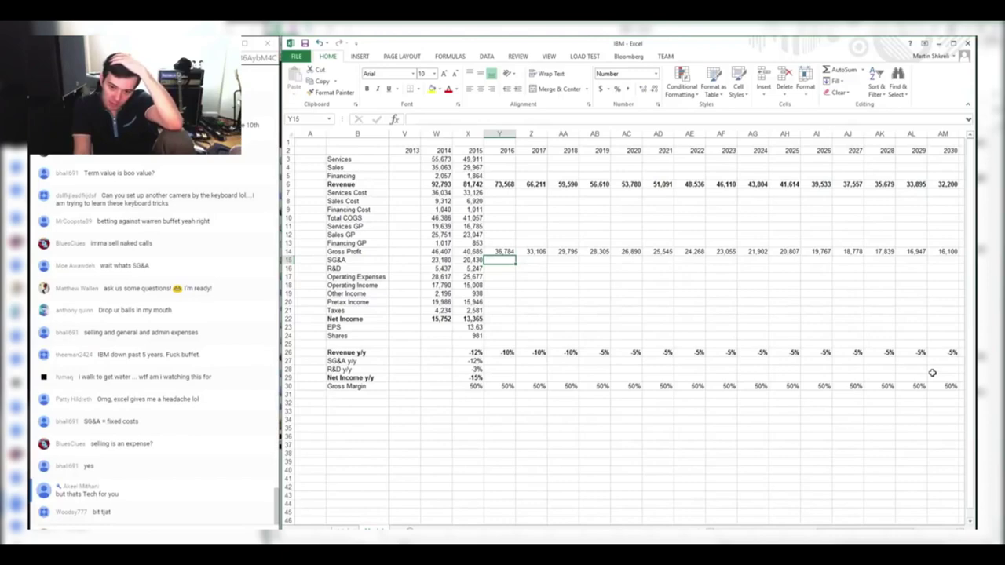
pyautogui.write('=')
pyautogui.press('Left')
pyautogui.write('*')
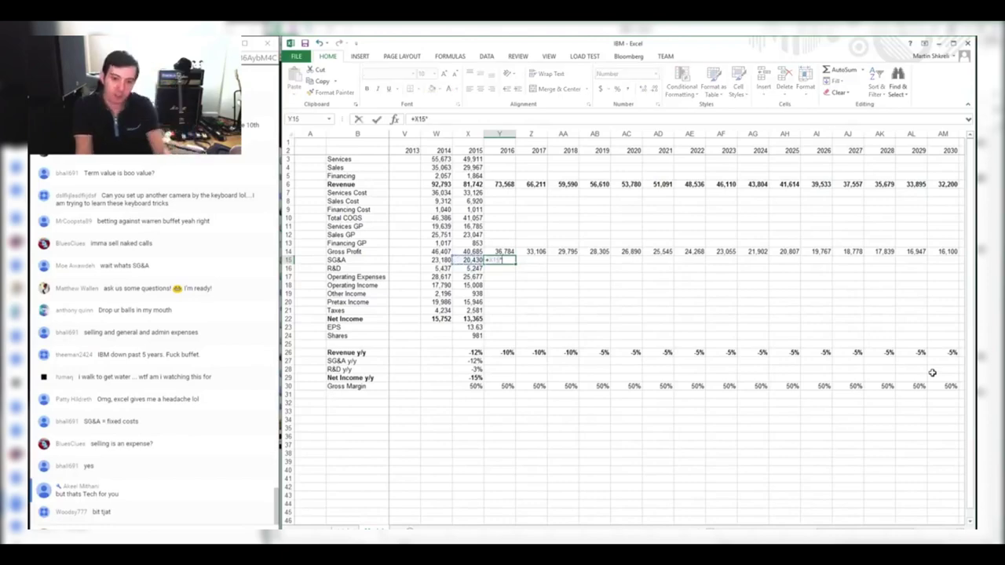
pyautogui.write('0.9')
pyautogui.hotkey('ctrl', 'Return')
pyautogui.hotkey('ctrl', 'c')
pyautogui.hotkey('shift', 'Right')
pyautogui.hotkey('shift', 'Right')
pyautogui.hotkey('ctrl', 'v')
# Project 2019 SG&A in AB15 as =AA15*0.95 and copy the formula through 2030
pyautogui.press('Right')
pyautogui.press('Right')
pyautogui.press('Right')
pyautogui.write('+')
pyautogui.press('Left')
pyautogui.write('*')
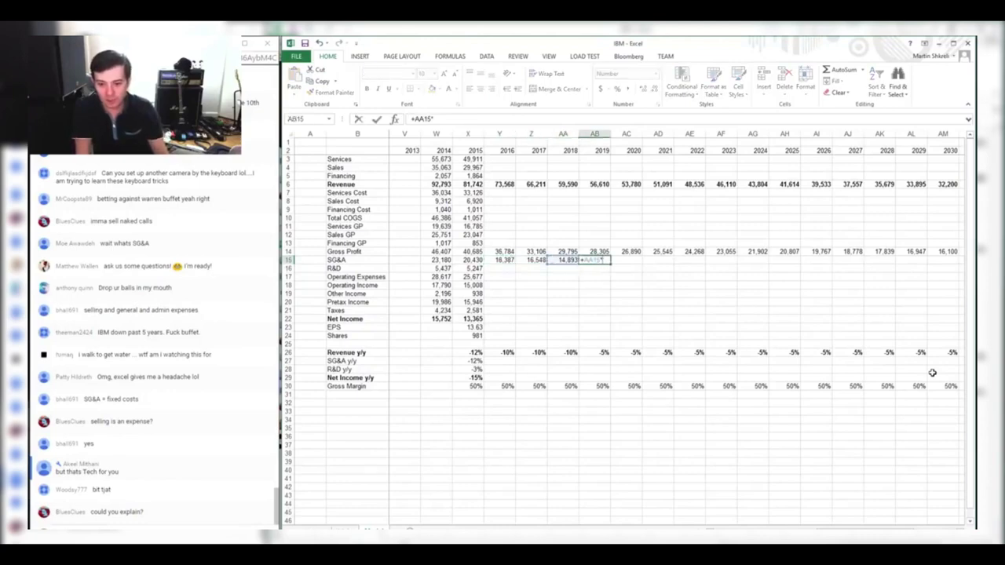
pyautogui.write('.95')
pyautogui.hotkey('ctrl', 'Return')
pyautogui.hotkey('ctrl', 'c')
pyautogui.hotkey('shift', 'Right')
pyautogui.hotkey('shift', 'Right')
pyautogui.hotkey('shift', 'Right')
pyautogui.hotkey('shift', 'Right')
pyautogui.hotkey('shift', 'Right')
pyautogui.hotkey('shift', 'Right')
pyautogui.hotkey('shift', 'Right')
pyautogui.hotkey('shift', 'Right')
pyautogui.hotkey('shift', 'Right')
pyautogui.hotkey('shift', 'Right')
pyautogui.hotkey('shift', 'Right')
pyautogui.hotkey('shift', 'Right')
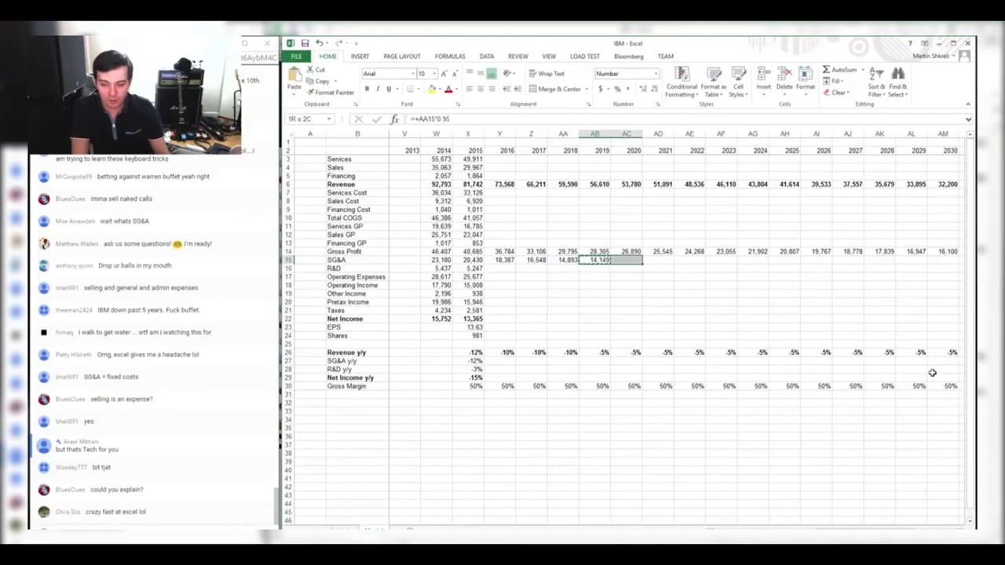
pyautogui.hotkey('ctrl', 'v')
# Copy the SG&A projection formulas for 2016 through 2030 into the R&D row
pyautogui.press('Left')
pyautogui.press('Left')
pyautogui.press('Left')
pyautogui.hotkey('shift', 'ctrl', 'Right')
pyautogui.hotkey('ctrl', 'c')
pyautogui.press('Down')
pyautogui.hotkey('ctrl', 'v')
# Fill the 2015 Operating Expenses and Operating Income formulas across the projection years through 2030
pyautogui.press('Left')
pyautogui.press('Down')
pyautogui.hotkey('shift', 'Down')
pyautogui.hotkey('shift', 'Right')
pyautogui.hotkey('shift', 'Right')
pyautogui.hotkey('shift', 'Right')
pyautogui.hotkey('shift', 'Right')
pyautogui.hotkey('shift', 'Right')
pyautogui.hotkey('shift', 'Right')
pyautogui.hotkey('shift', 'Right')
pyautogui.hotkey('shift', 'Right')
pyautogui.hotkey('shift', 'Right')
pyautogui.hotkey('shift', 'Right')
pyautogui.hotkey('shift', 'Right')
pyautogui.hotkey('shift', 'Right')
pyautogui.hotkey('shift', 'Right')
pyautogui.hotkey('shift', 'Right')
pyautogui.hotkey('shift', 'Right')
pyautogui.hotkey('ctrl', 'r')
# Fill the 2015 Pretax Income formula from X20 across the projection years through 2030
pyautogui.press('Down')
pyautogui.press('Down')
pyautogui.press('Left')
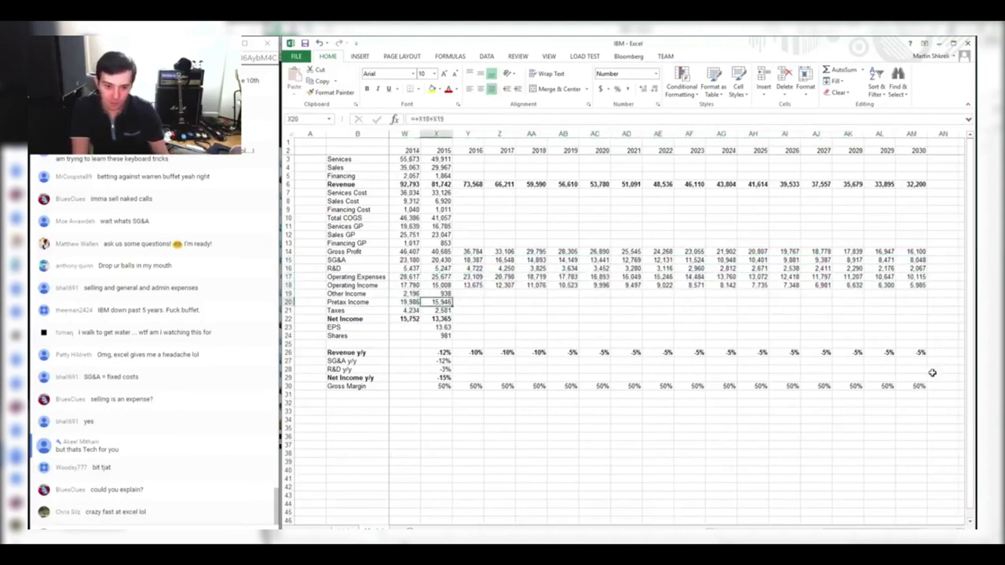
pyautogui.press('Right')
pyautogui.hotkey('shift', 'Right')
pyautogui.hotkey('shift', 'Right')
pyautogui.hotkey('shift', 'Right')
pyautogui.hotkey('shift', 'Right')
pyautogui.hotkey('shift', 'Right')
pyautogui.hotkey('shift', 'Right')
pyautogui.hotkey('shift', 'Right')
pyautogui.hotkey('shift', 'Right')
pyautogui.hotkey('shift', 'Right')
pyautogui.hotkey('shift', 'Right')
pyautogui.hotkey('shift', 'Right')
pyautogui.hotkey('shift', 'Right')
pyautogui.hotkey('shift', 'Right')
pyautogui.hotkey('shift', 'Right')
pyautogui.hotkey('shift', 'Right')
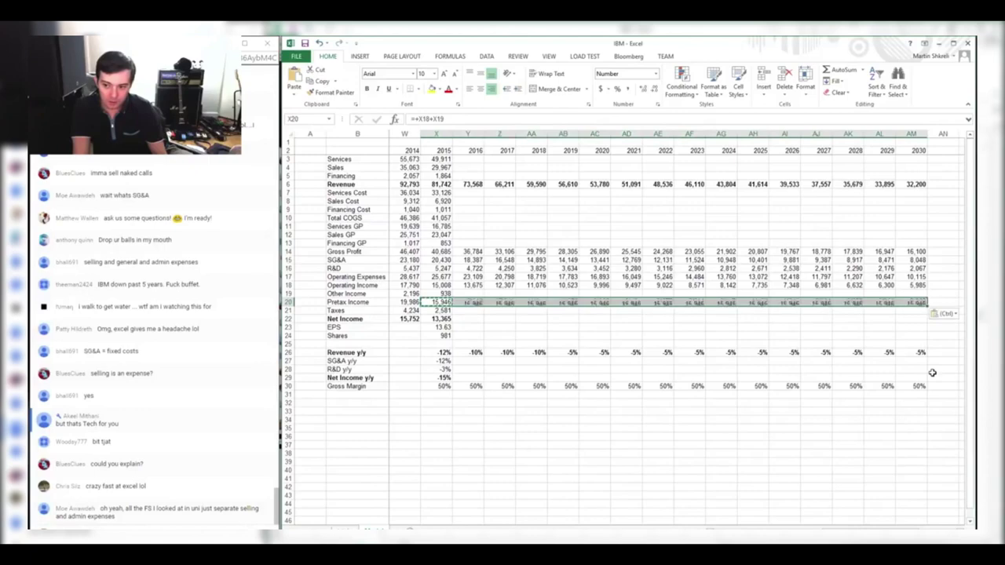
pyautogui.hotkey('ctrl', 'r')
# Project 2016 Other Income in Y19 as =X19*1.01 and fill the formula through 2030
pyautogui.press('Up')
pyautogui.press('Right')
pyautogui.write('=+')
pyautogui.press('Left')
pyautogui.write('*1.01')
pyautogui.hotkey('ctrl', 'Return')
pyautogui.hotkey('shift', 'Right')
pyautogui.hotkey('shift', 'Right')
pyautogui.hotkey('shift', 'Right')
pyautogui.hotkey('shift', 'Right')
pyautogui.hotkey('shift', 'Right')
pyautogui.hotkey('shift', 'Right')
pyautogui.hotkey('shift', 'Right')
pyautogui.hotkey('shift', 'Right')
pyautogui.hotkey('shift', 'Right')
pyautogui.hotkey('shift', 'Right')
pyautogui.hotkey('shift', 'Right')
pyautogui.hotkey('shift', 'Right')
pyautogui.hotkey('shift', 'Right')
pyautogui.hotkey('shift', 'Right')
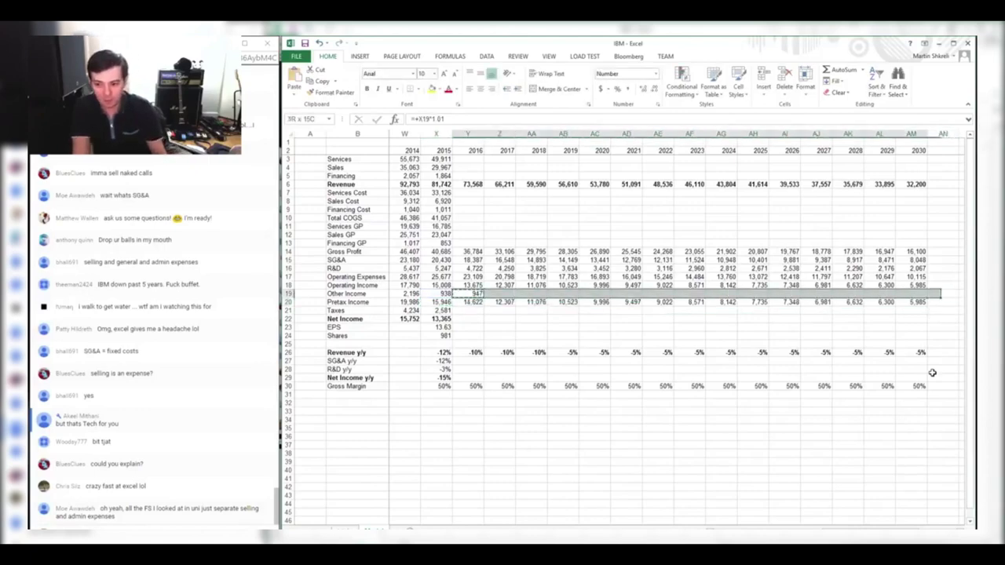
pyautogui.hotkey('ctrl', 'r')
# Insert a blank row above the Gross Margin row to separate it from the growth rows
pyautogui.press('Down')
pyautogui.press('Down')
pyautogui.press('Left')
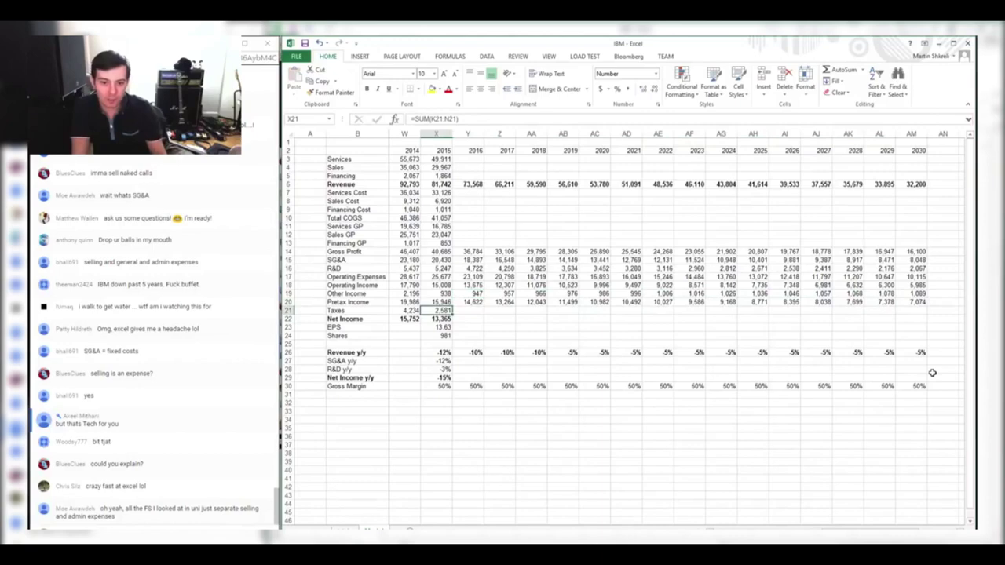
pyautogui.press('Down')
pyautogui.press('Down')
pyautogui.press('Down')
pyautogui.press('Down')
pyautogui.press('Down')
pyautogui.press('Down')
pyautogui.press('Down')
pyautogui.press('Down')
pyautogui.press('Down')
pyautogui.hotkey('shift', 'space')
pyautogui.hotkey('ctrl', 'shift', '+')
# Add the row label Tax Rate in B32, directly below Gross Margin
pyautogui.press('Down')
pyautogui.press('Down')
pyautogui.press('Left')
pyautogui.press('Left')
pyautogui.write('Tax Rate')
# Calculate the Q114 Tax Rate in G32 as Taxes divided by Pretax Income, =G21/G20
pyautogui.press('Tab')
pyautogui.press('Right')
pyautogui.press('Right')
pyautogui.press('Right')
pyautogui.press('Right')
pyautogui.write('=')
pyautogui.press('Up')
pyautogui.press('Right')
pyautogui.press('Left')
pyautogui.press('Up')
pyautogui.press('Up')
pyautogui.press('Up')
pyautogui.press('Up')
pyautogui.press('Up')
pyautogui.press('Up')
pyautogui.press('Up')
pyautogui.press('Up')
pyautogui.press('Up')
pyautogui.press('Up')
pyautogui.press('Up')
pyautogui.press('Down')
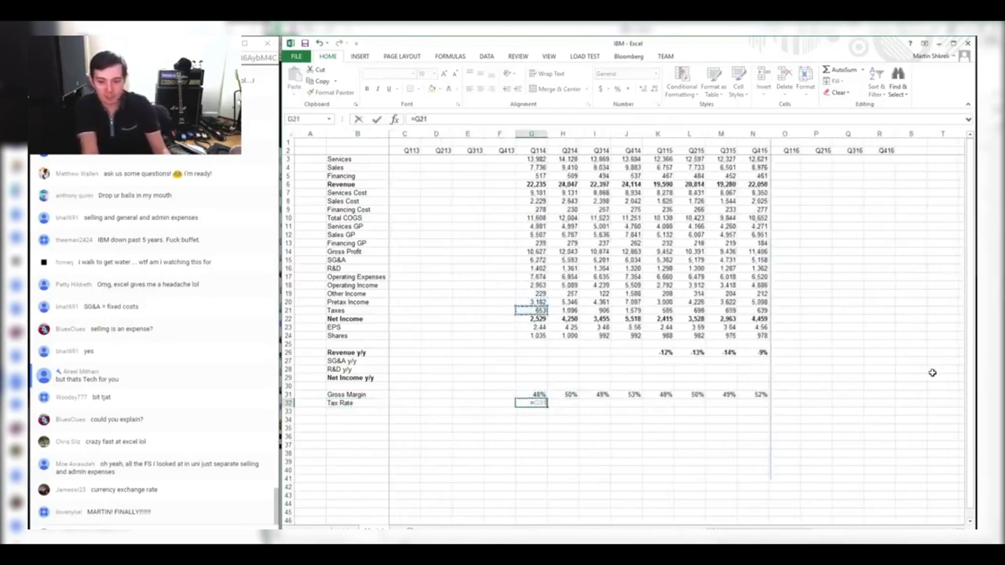
pyautogui.write('/')
pyautogui.press('Up')
pyautogui.press('Up')
pyautogui.press('Up')
pyautogui.press('Up')
pyautogui.press('Up')
pyautogui.press('Up')
pyautogui.press('Up')
pyautogui.press('Up')
pyautogui.press('Up')
pyautogui.press('Up')
pyautogui.press('Up')
pyautogui.press('Up')
pyautogui.hotkey('ctrl', 'Return')
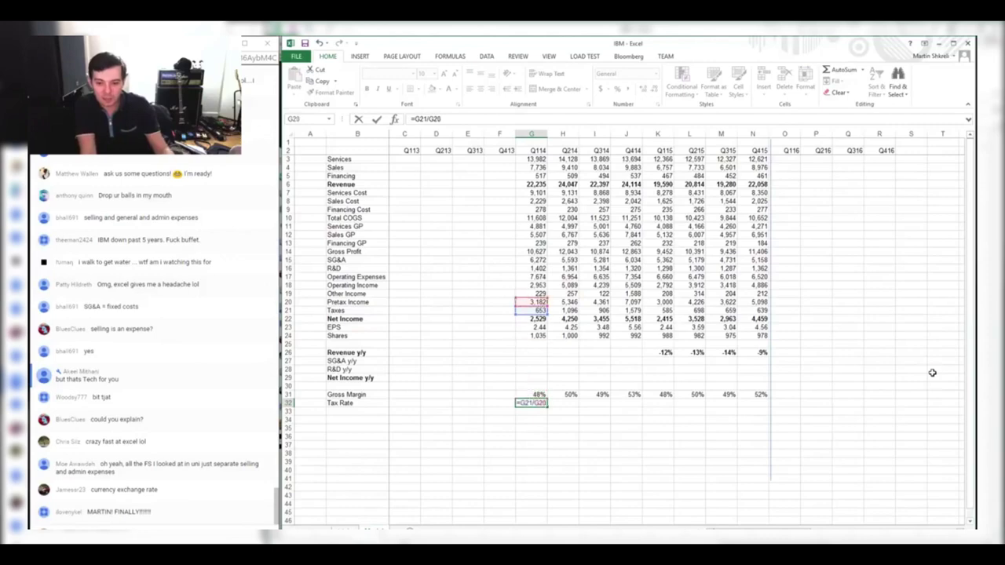
# Copy the Q114 Tax Rate formula in G32 across the quarterly columns through Q415 in N32
pyautogui.hotkey('ctrl', 'c')
pyautogui.hotkey('shift', 'Right')
pyautogui.hotkey('shift', 'Right')
pyautogui.hotkey('shift', 'Right')
pyautogui.hotkey('shift', 'Right')
pyautogui.hotkey('shift', 'Right')
pyautogui.hotkey('shift', 'Right')
pyautogui.hotkey('shift', 'Right')
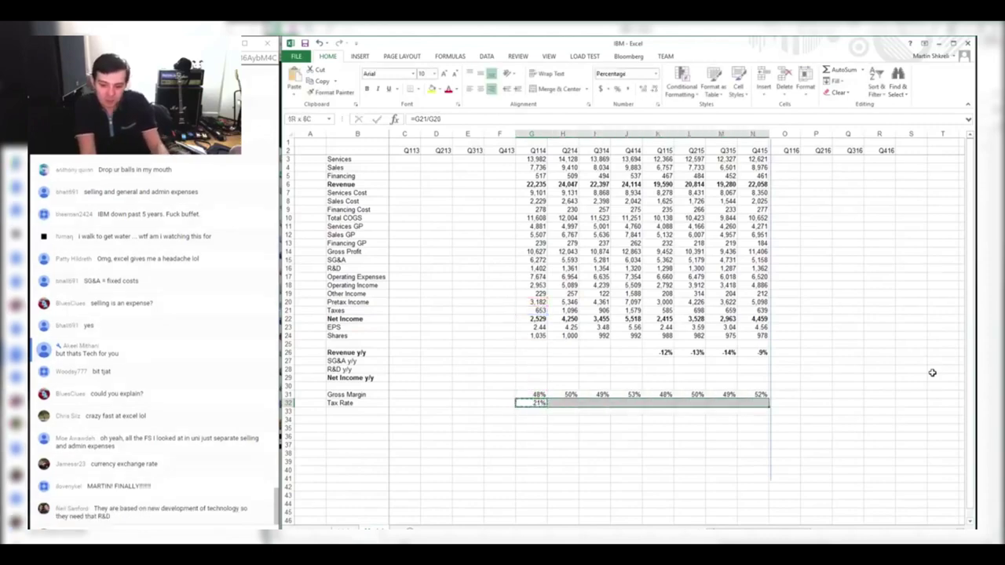
pyautogui.hotkey('ctrl', 'v')
# Copy the Q415 Tax Rate formula into the 2014 and 2015 annual columns, W32 and X32
pyautogui.press('Right')
pyautogui.press('Right')
pyautogui.press('Right')
pyautogui.press('Right')
pyautogui.press('Right')
pyautogui.press('Right')
pyautogui.hotkey('ctrl', 'shift', 'Left')
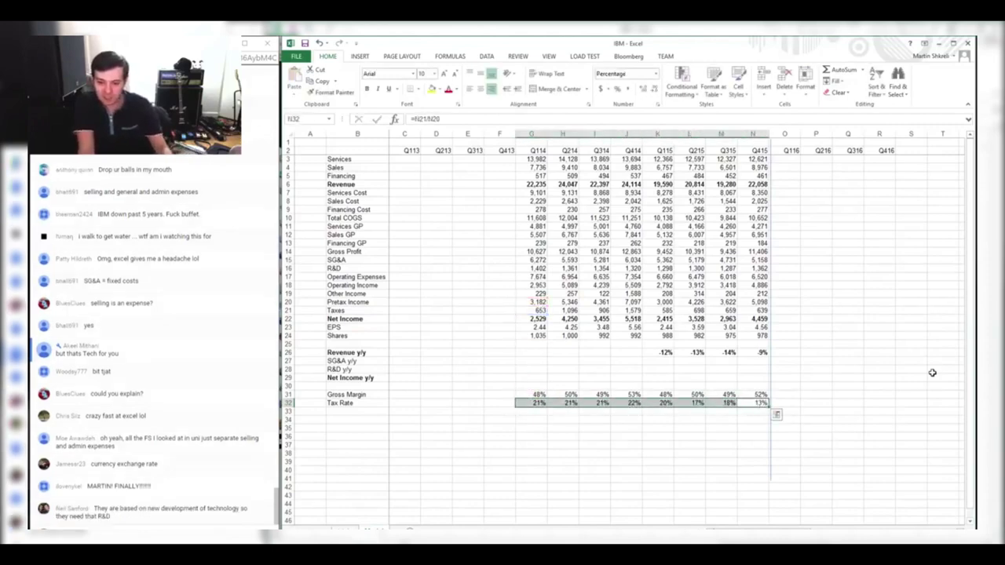
pyautogui.hotkey('ctrl', 'shift', 'Right')
pyautogui.hotkey('ctrl', 'c')
pyautogui.press('Right')
pyautogui.press('Right')
pyautogui.press('Right')
pyautogui.press('Right')
pyautogui.press('Right')
pyautogui.press('Right')
pyautogui.press('Right')
pyautogui.press('Right')
pyautogui.press('Right')
pyautogui.press('Right')
pyautogui.press('Right')
pyautogui.press('Right')
pyautogui.press('Right')
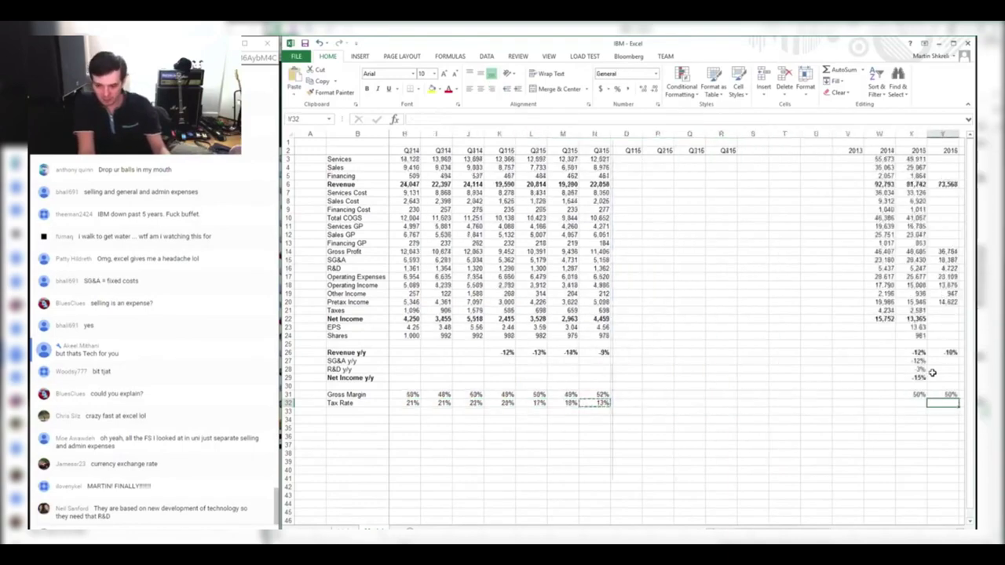
pyautogui.press('Left')
pyautogui.press('Left')
pyautogui.press('Left')
pyautogui.press('Left')
pyautogui.hotkey('ctrl', 'v')
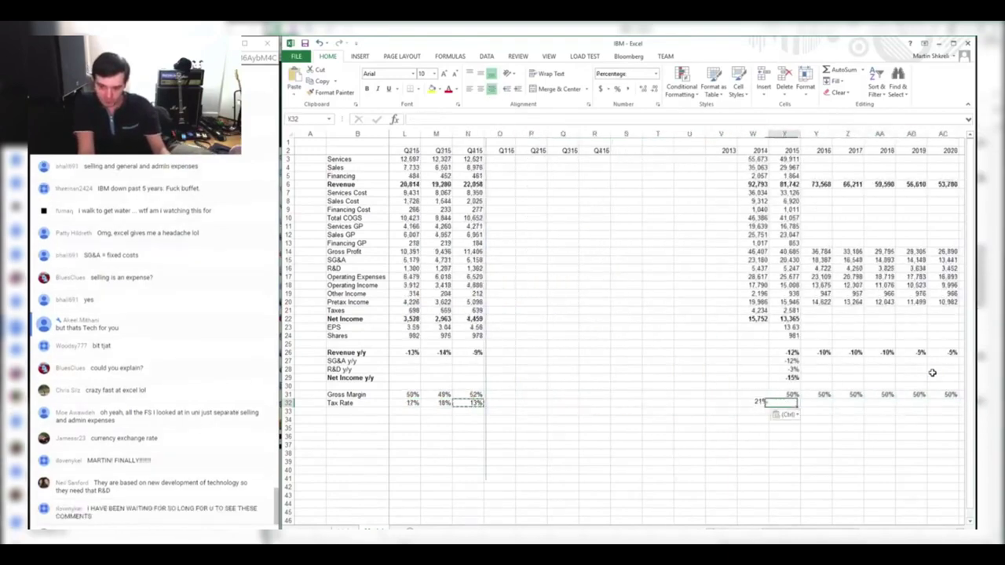
pyautogui.press('Right')
pyautogui.press('Return')
# Project 2016 Taxes in Y21 as 20% of Pretax Income with the formula =+Y20*0.2
pyautogui.press('Right')
pyautogui.press('Up')
pyautogui.press('Up')
pyautogui.press('Up')
pyautogui.press('Up')
pyautogui.press('Up')
pyautogui.press('Up')
pyautogui.press('Up')
pyautogui.press('Up')
pyautogui.press('Up')
pyautogui.press('Up')
pyautogui.press('Up')
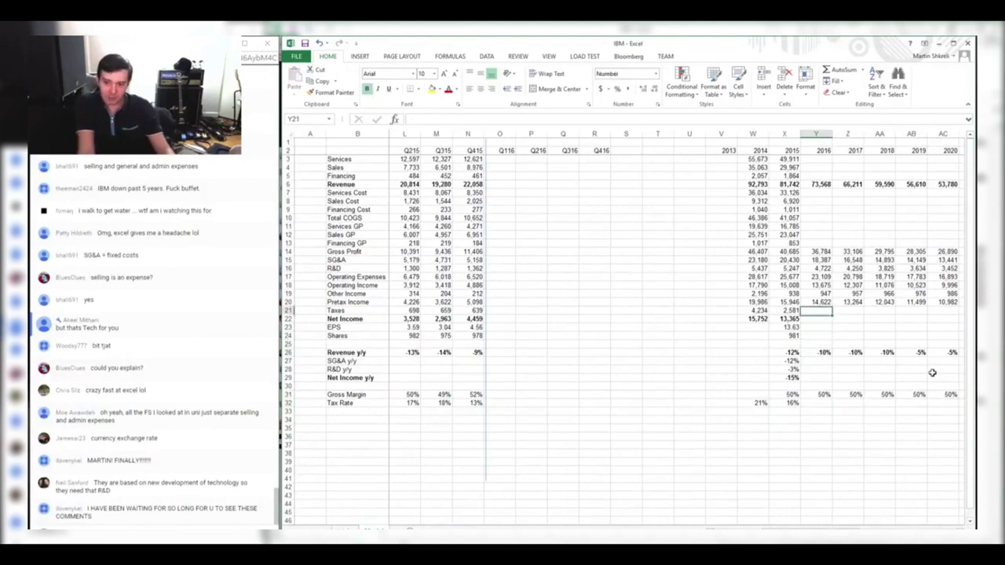
pyautogui.write('+')
pyautogui.press('Up')
pyautogui.write('*0.2')
pyautogui.hotkey('ctrl', 'Return')
# Fill the 2016 Taxes formula across row 21 through 2030 in AM21
pyautogui.hotkey('shift', 'Right')
pyautogui.hotkey('shift', 'Right')
pyautogui.hotkey('shift', 'Right')
pyautogui.hotkey('shift', 'Right')
pyautogui.hotkey('shift', 'Right')
pyautogui.hotkey('shift', 'Right')
pyautogui.hotkey('shift', 'Right')
pyautogui.hotkey('shift', 'Right')
pyautogui.hotkey('shift', 'Right')
pyautogui.hotkey('shift', 'Right')
pyautogui.hotkey('shift', 'Right')
pyautogui.hotkey('shift', 'Right')
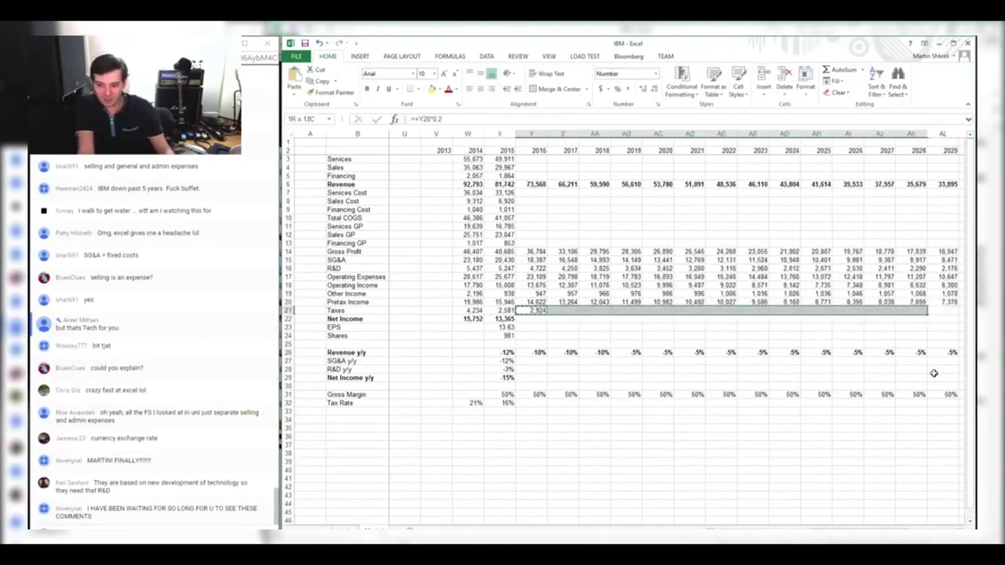
pyautogui.hotkey('shift', 'Right')
pyautogui.hotkey('shift', 'Right')
pyautogui.hotkey('ctrl', 'r')
# Fill the 2015 Net Income formula in X22 across row 22 through 2030 in AM22
pyautogui.press('Down')
pyautogui.press('Left')
pyautogui.hotkey('shift', 'Right')
pyautogui.hotkey('shift', 'Right')
pyautogui.hotkey('shift', 'Right')
pyautogui.hotkey('shift', 'Right')
pyautogui.hotkey('shift', 'Right')
pyautogui.hotkey('shift', 'Right')
pyautogui.hotkey('shift', 'Right')
pyautogui.hotkey('shift', 'Right')
pyautogui.hotkey('shift', 'Right')
pyautogui.hotkey('shift', 'Right')
pyautogui.hotkey('shift', 'Right')
pyautogui.hotkey('shift', 'Right')
pyautogui.hotkey('shift', 'Right')
pyautogui.hotkey('shift', 'Right')
pyautogui.hotkey('shift', 'Right')
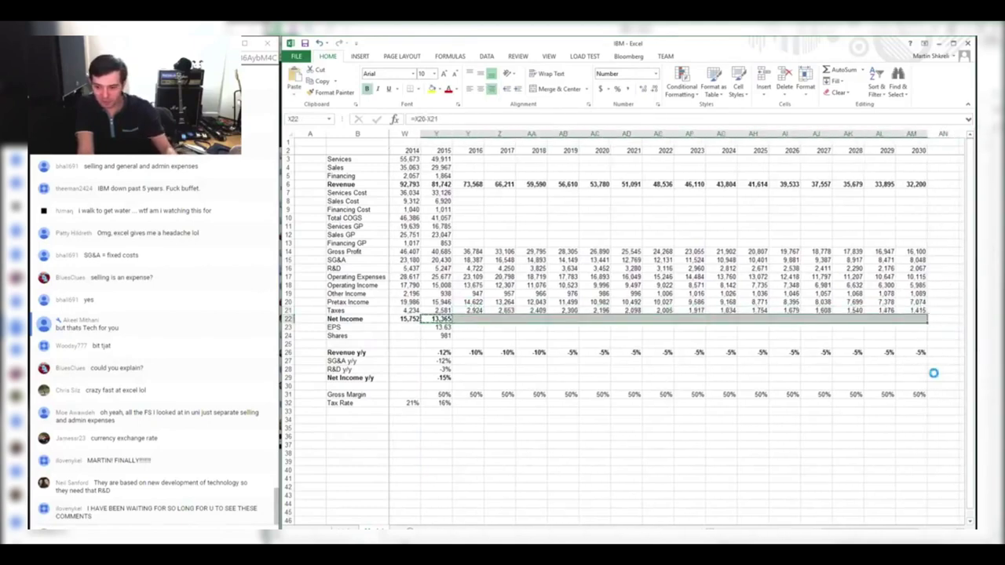
pyautogui.hotkey('ctrl', 'r')
pyautogui.press('Down')
pyautogui.press('Up')
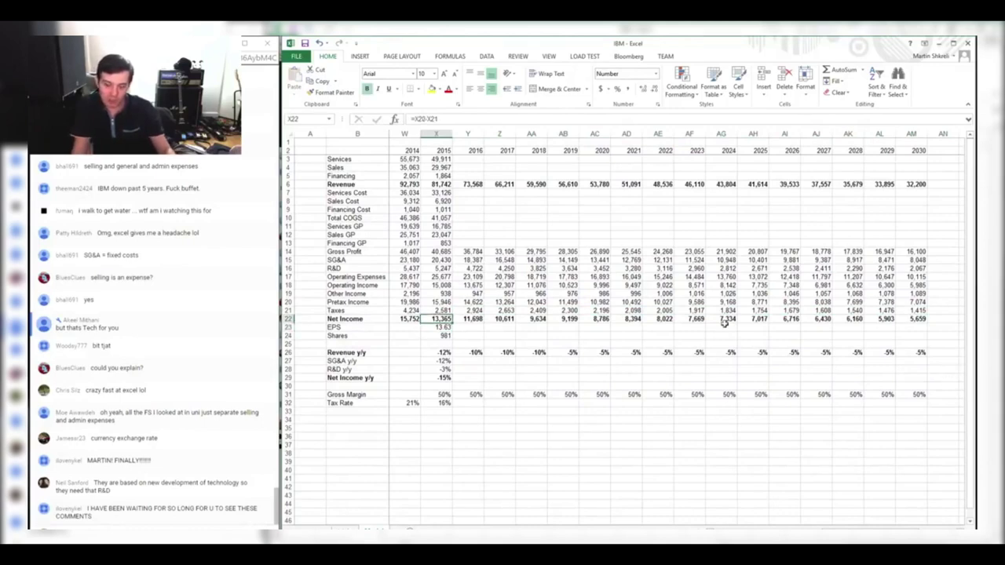
pyautogui.moveTo(838, 365); pyautogui.dragTo(711, 366)
pyautogui.moveTo(910, 318); pyautogui.dragTo(435, 268)
pyautogui.moveTo(437, 150); pyautogui.dragTo(866, 183)
pyautogui.click(562, 226)
# Draw a vertical line about 7.87" tall along the boundary between the 2015 and 2016 columns, starting in row 1
pyautogui.click(468, 142)
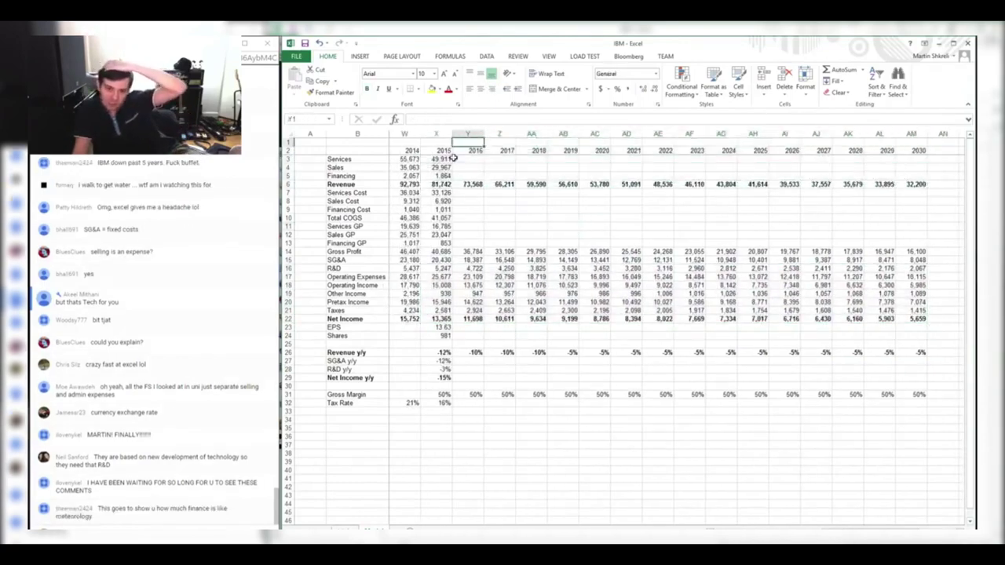
pyautogui.click(363, 57)
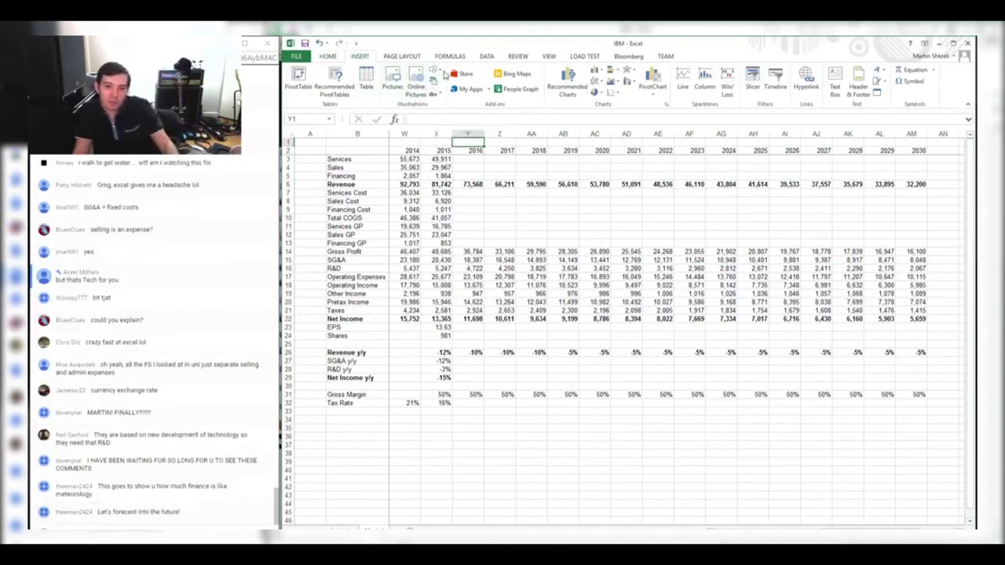
pyautogui.click(442, 73)
pyautogui.click(445, 95)
pyautogui.click(441, 461)
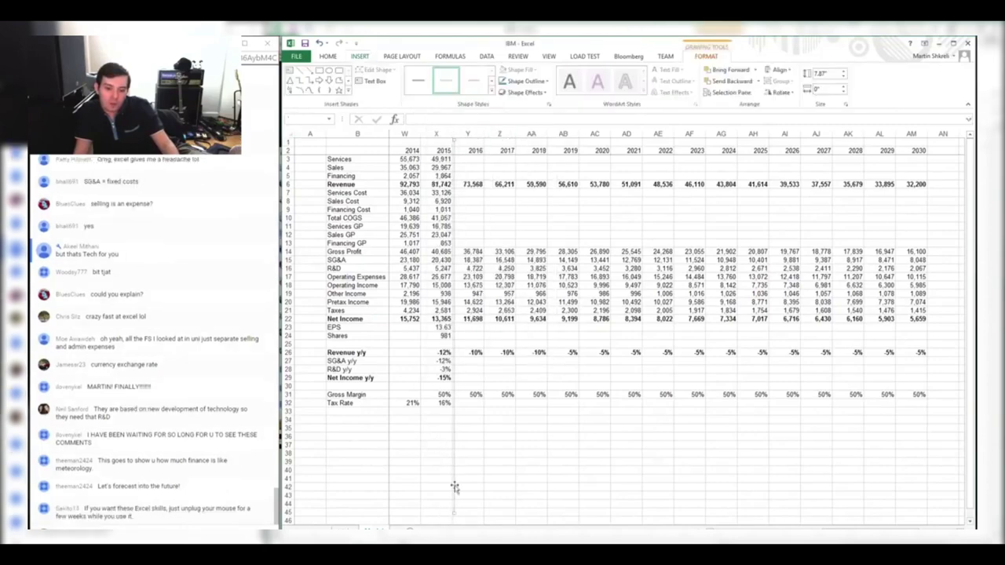
pyautogui.click(658, 378)
# Review the projected Net Income figures in row 22 across the forecast years
pyautogui.click(455, 345)
pyautogui.click(436, 310)
pyautogui.click(481, 318)
pyautogui.press('Right')
pyautogui.press('Right')
pyautogui.press('Right')
pyautogui.press('Right')
pyautogui.press('Right')
pyautogui.press('Right')
pyautogui.press('Right')
pyautogui.press('Right')
pyautogui.press('Right')
pyautogui.press('Right')
pyautogui.press('Right')
pyautogui.press('Right')
pyautogui.press('Right')
pyautogui.press('Right')
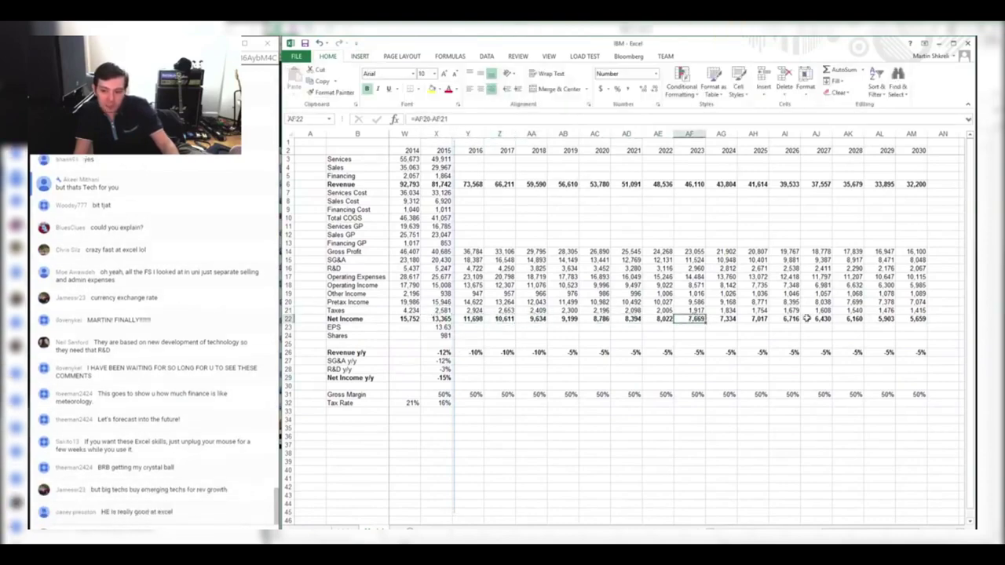
# Enter the valuation labels Maturity, Discount, NPV and Cash down cells AO24 to AO27, beyond the 2030 column
pyautogui.click(936, 345)
pyautogui.press('Right')
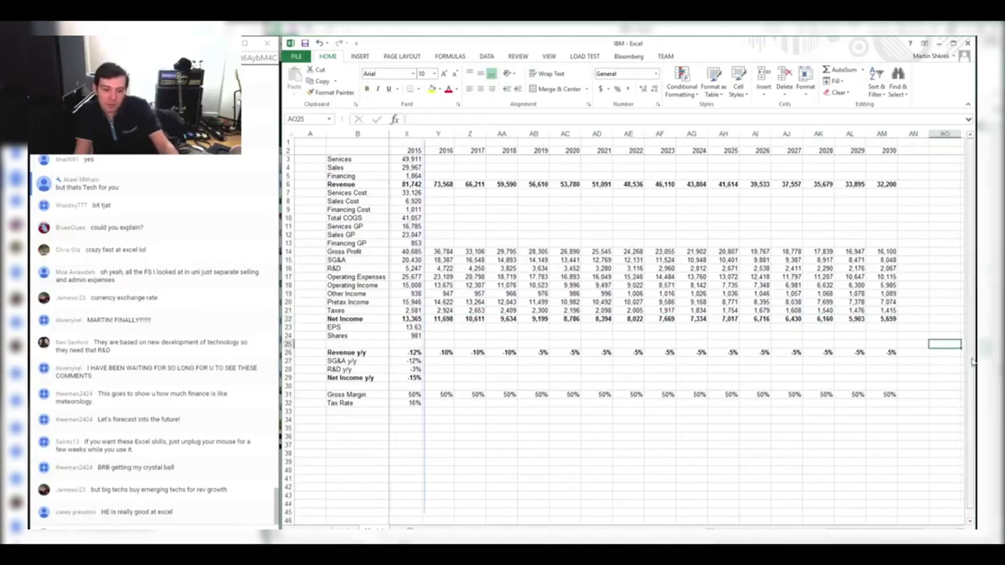
pyautogui.press('Up')
pyautogui.write('Maturity')
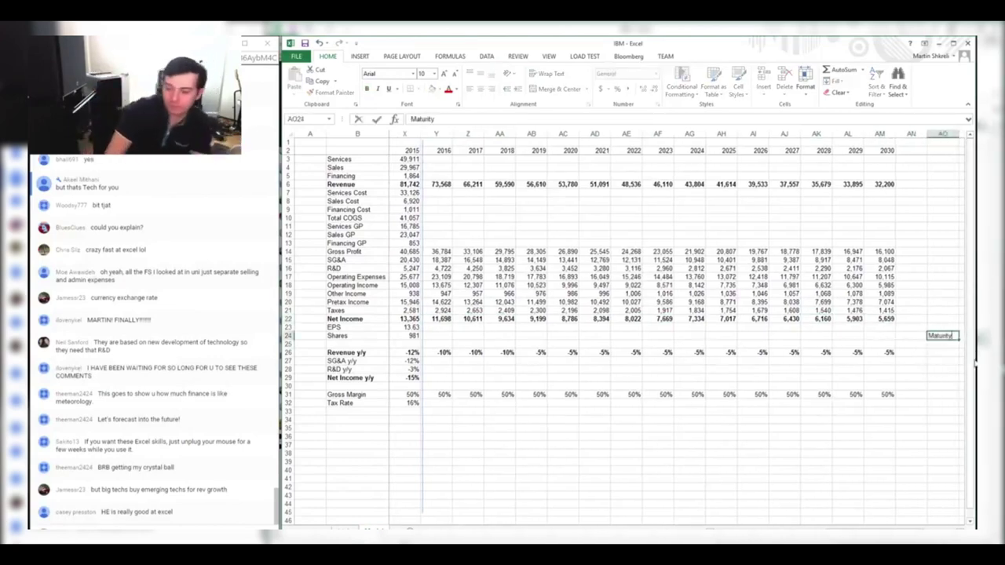
pyautogui.press('Return')
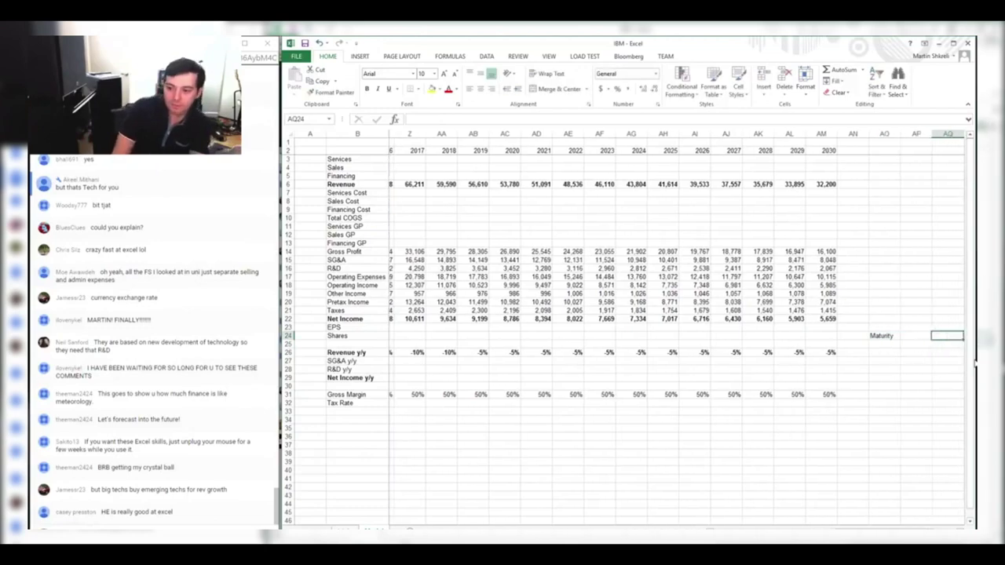
pyautogui.write('Discount')
pyautogui.press('Return')
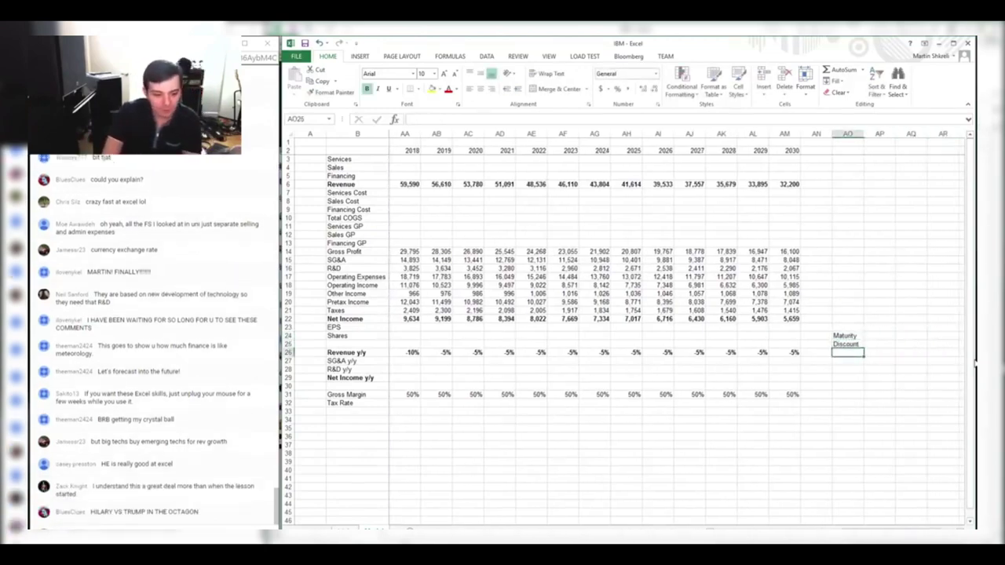
pyautogui.write('NPV')
pyautogui.press('Return')
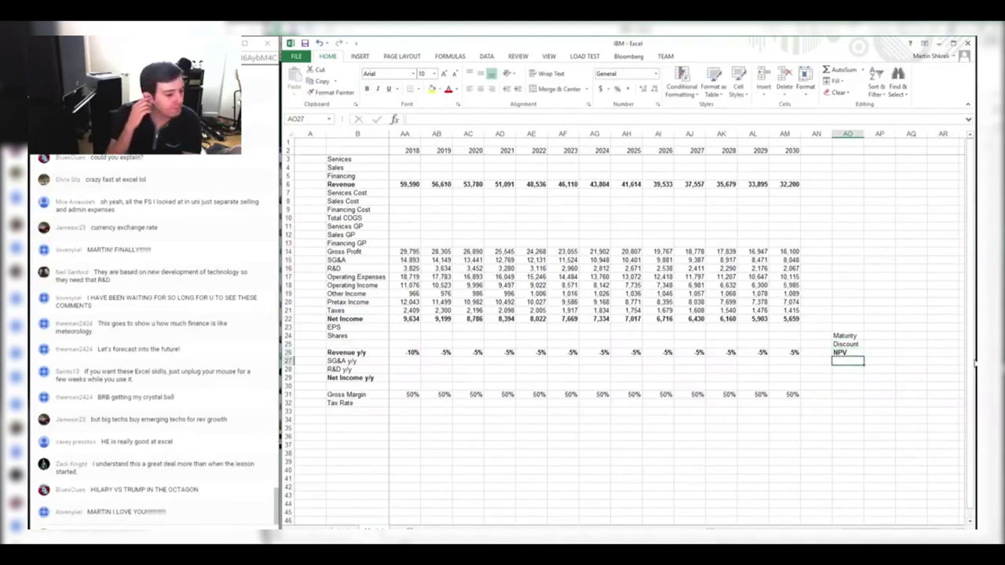
pyautogui.write('Cash')
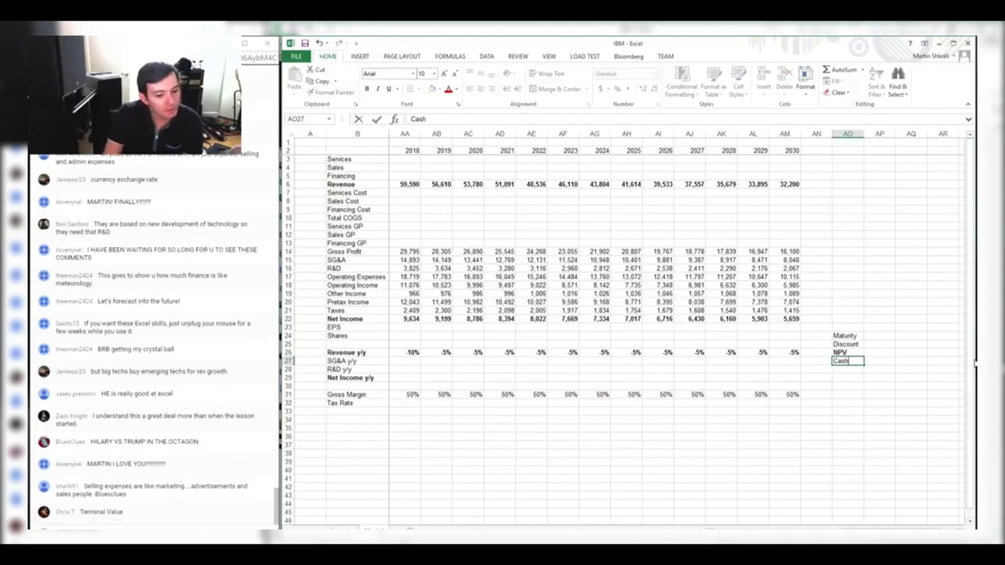
pyautogui.press('Return')
pyautogui.hotkey('ctrl', 'Up')
pyautogui.click(817, 302)
pyautogui.press('Down')
pyautogui.press('Down')
pyautogui.write('=')
pyautogui.press('Left')
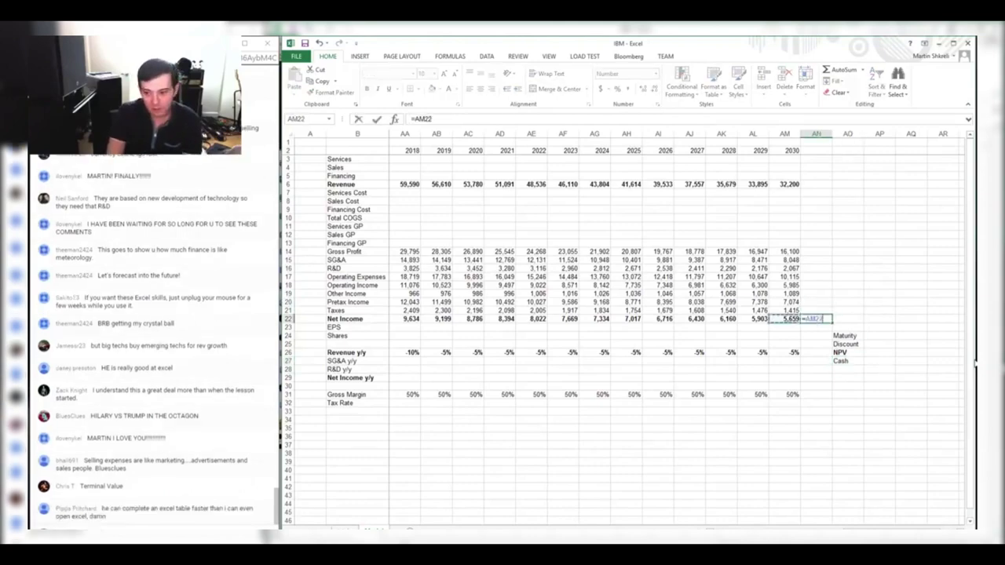
pyautogui.press('Escape')
# Enter -5% as the Maturity rate in cell AP24
pyautogui.press('Right')
pyautogui.press('Right')
pyautogui.press('Down')
pyautogui.press('Down')
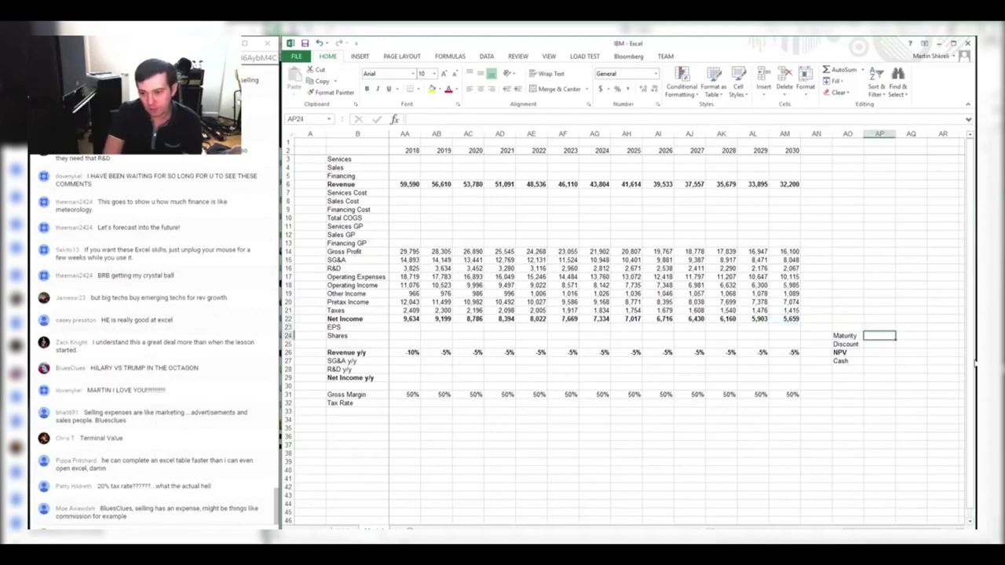
pyautogui.write('-5')
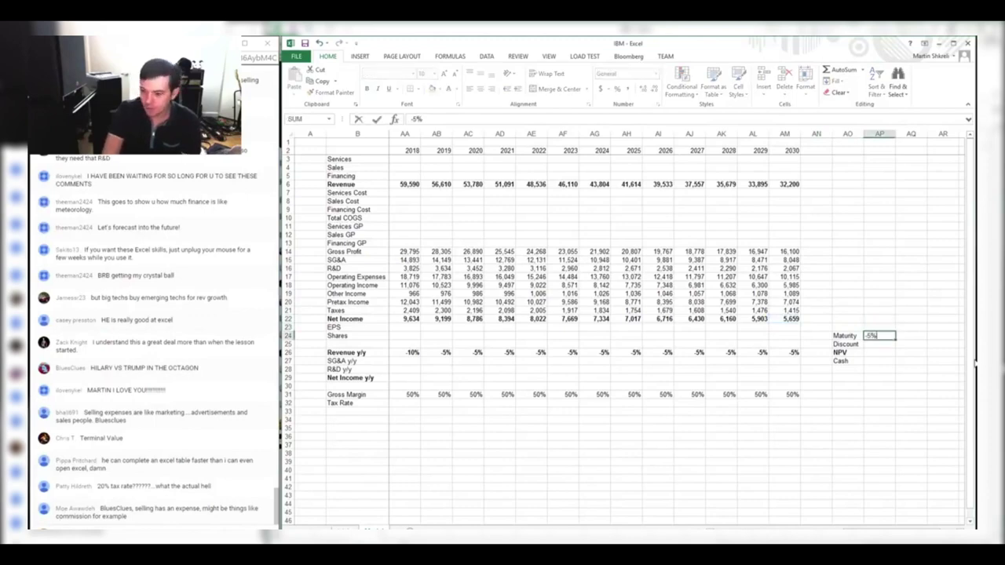
# Enter =AM22*(1+$AP$24) in AN22 to grow the 2030 Net Income by the maturity rate
pyautogui.press('Up')
pyautogui.press('Up')
pyautogui.press('Left')
pyautogui.press('Left')
pyautogui.write('=')
pyautogui.press('Left')
pyautogui.write('*(1+')
pyautogui.press('Down')
pyautogui.press('Down')
pyautogui.press('Right')
pyautogui.press('Right')
pyautogui.press('F4')
pyautogui.write(')')
# Fill the terminal Net Income formula from AN22 across row 22 through column EQ
pyautogui.hotkey('shift', 'Right')
pyautogui.hotkey('shift', 'Right')
pyautogui.hotkey('shift', 'Right')
pyautogui.hotkey('shift', 'Right')
pyautogui.hotkey('shift', 'Right')
pyautogui.hotkey('shift', 'Right')
pyautogui.hotkey('shift', 'Right')
pyautogui.hotkey('shift', 'Right')
pyautogui.hotkey('shift', 'Right')
pyautogui.hotkey('shift', 'Right')
pyautogui.hotkey('shift', 'Right')
pyautogui.hotkey('shift', 'Right')
pyautogui.hotkey('shift', 'Right')
pyautogui.hotkey('shift', 'Right')
pyautogui.hotkey('shift', 'Right')
pyautogui.hotkey('shift', 'Right')
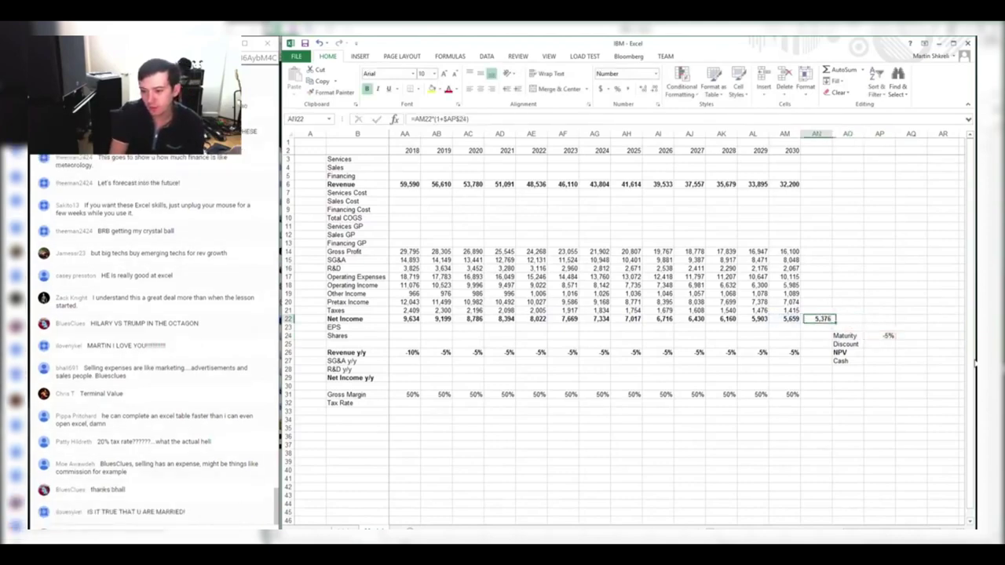
pyautogui.hotkey('shift', 'Right')
pyautogui.hotkey('shift', 'Right')
pyautogui.hotkey('shift', 'Right')
pyautogui.hotkey('shift', 'Right')
pyautogui.hotkey('shift', 'Right')
pyautogui.hotkey('shift', 'Right')
pyautogui.hotkey('shift', 'Right')
pyautogui.hotkey('shift', 'Right')
pyautogui.hotkey('shift', 'Right')
pyautogui.hotkey('shift', 'Right')
pyautogui.hotkey('shift', 'Right')
pyautogui.hotkey('shift', 'Right')
pyautogui.hotkey('shift', 'Right')
pyautogui.hotkey('shift', 'Right')
pyautogui.hotkey('shift', 'Right')
pyautogui.hotkey('shift', 'Right')
pyautogui.hotkey('shift', 'Right')
pyautogui.hotkey('shift', 'Right')
pyautogui.hotkey('shift', 'Right')
pyautogui.hotkey('shift', 'Right')
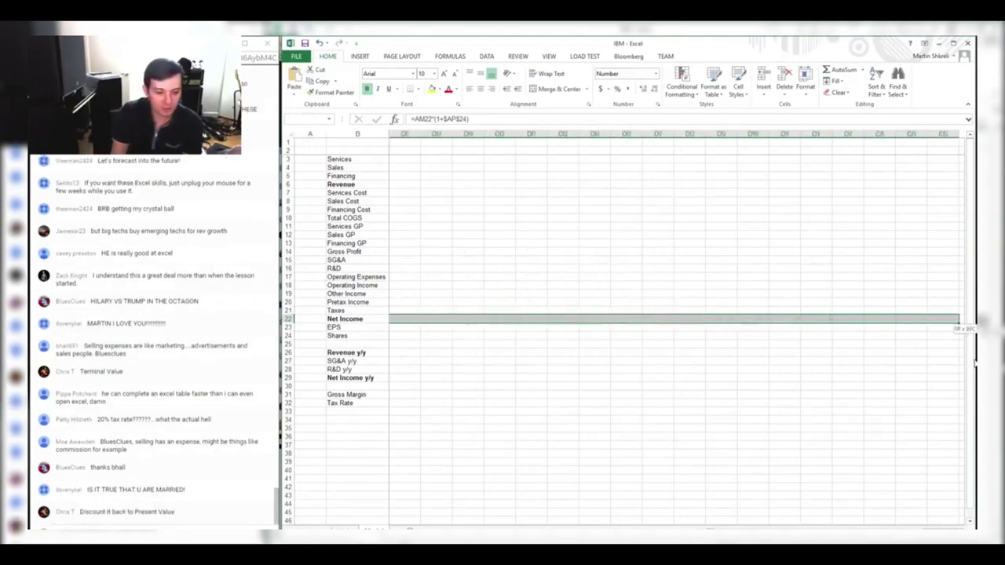
pyautogui.hotkey('ctrl', 'r')
pyautogui.press('Left')
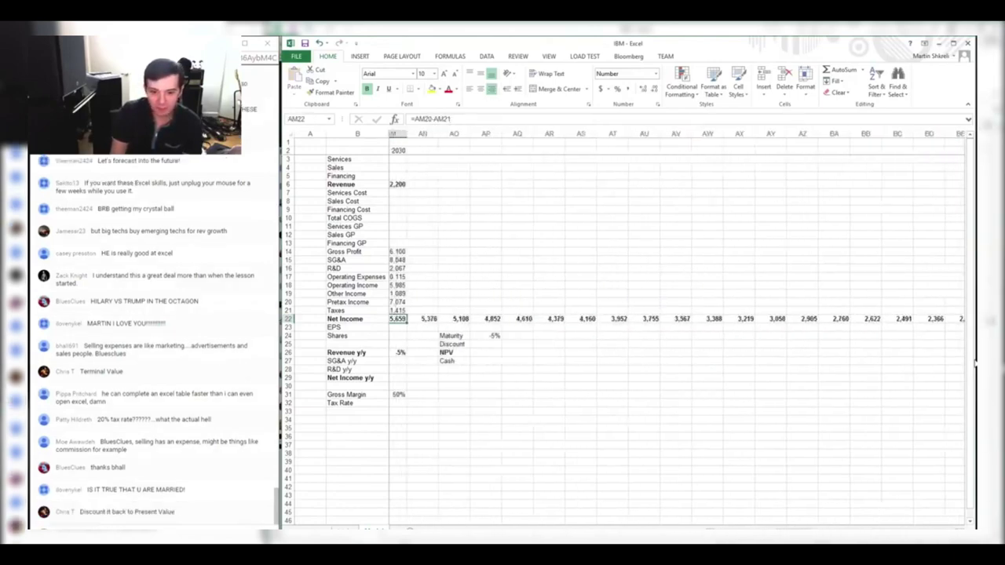
# Enter 5% as the Discount rate in cell AP25
pyautogui.click(499, 344)
pyautogui.write('5%')
pyautogui.press('Return')
pyautogui.write('=npv(')
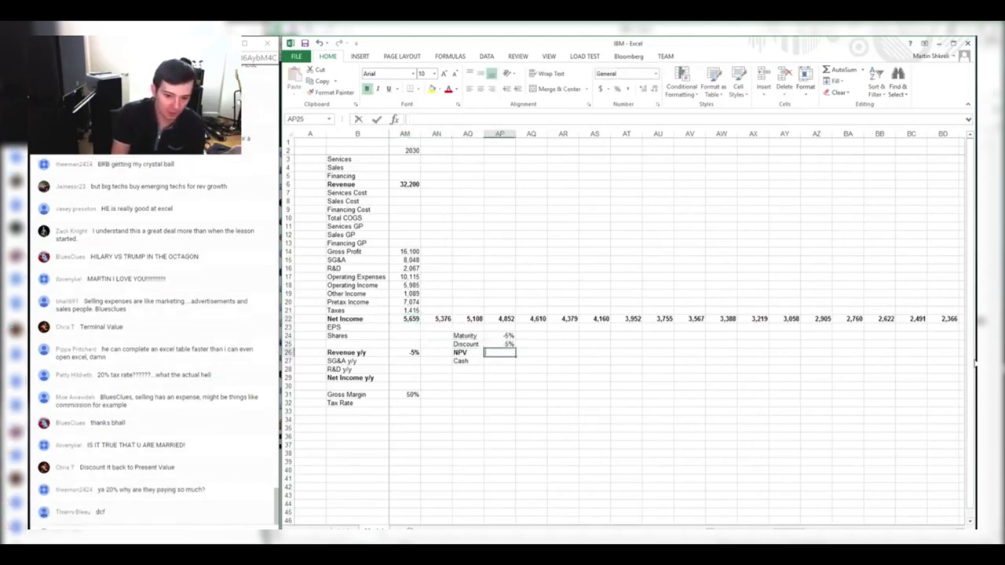
pyautogui.press('Up')
pyautogui.press('Up')
pyautogui.press('Up')
pyautogui.press('Up')
pyautogui.press('Left')
pyautogui.press('Left')
pyautogui.press('Left')
pyautogui.press('Left')
pyautogui.press('Left')
pyautogui.press('Left')
pyautogui.press('Left')
pyautogui.press('Left')
pyautogui.press('Left')
pyautogui.press('Left')
pyautogui.press('Left')
pyautogui.press('Left')
pyautogui.press('Left')
pyautogui.press('Left')
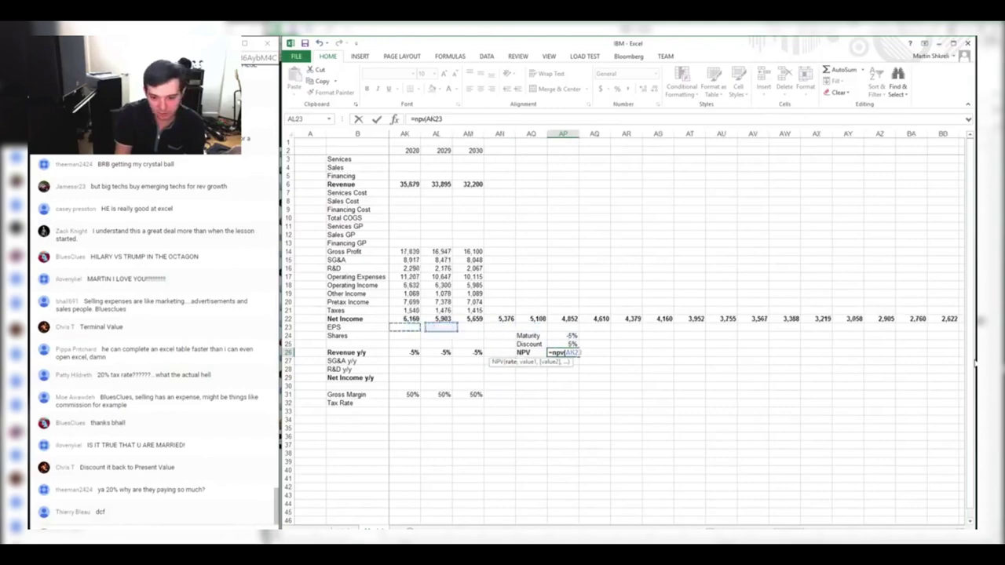
pyautogui.press('Left')
pyautogui.press('Left')
pyautogui.press('Left')
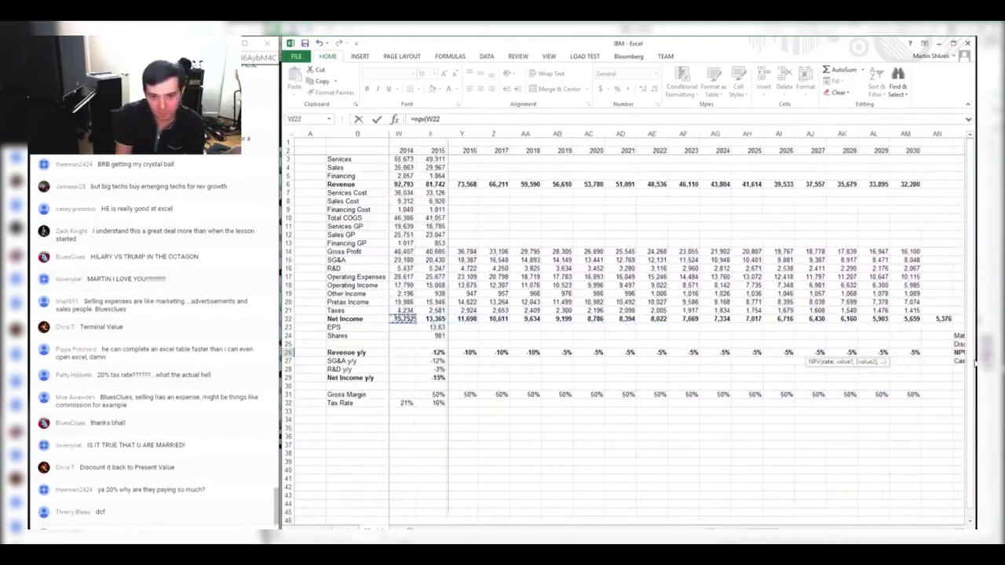
pyautogui.hotkey('ctrl', 'shift', 'Right')
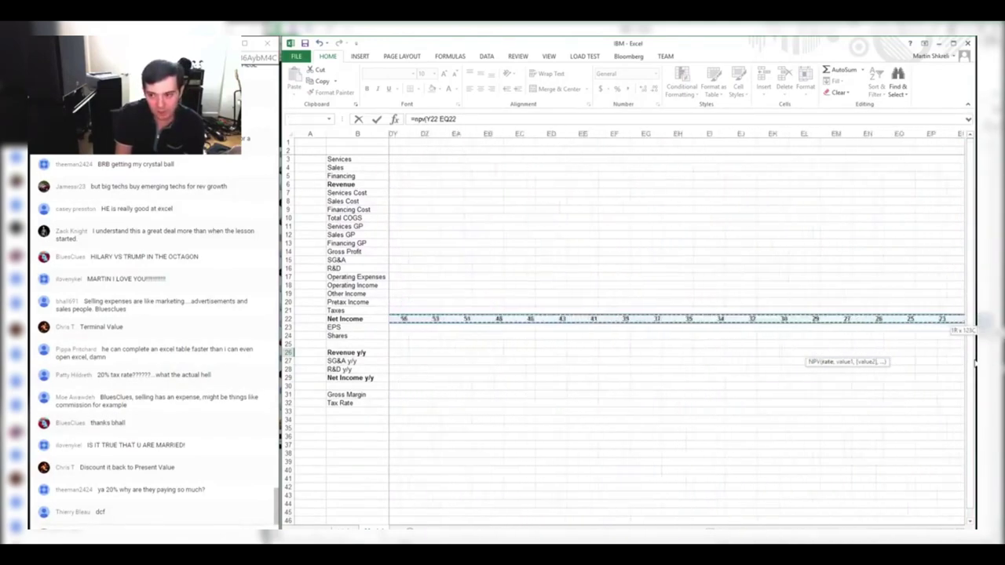
pyautogui.press('Return')
pyautogui.press('Return')
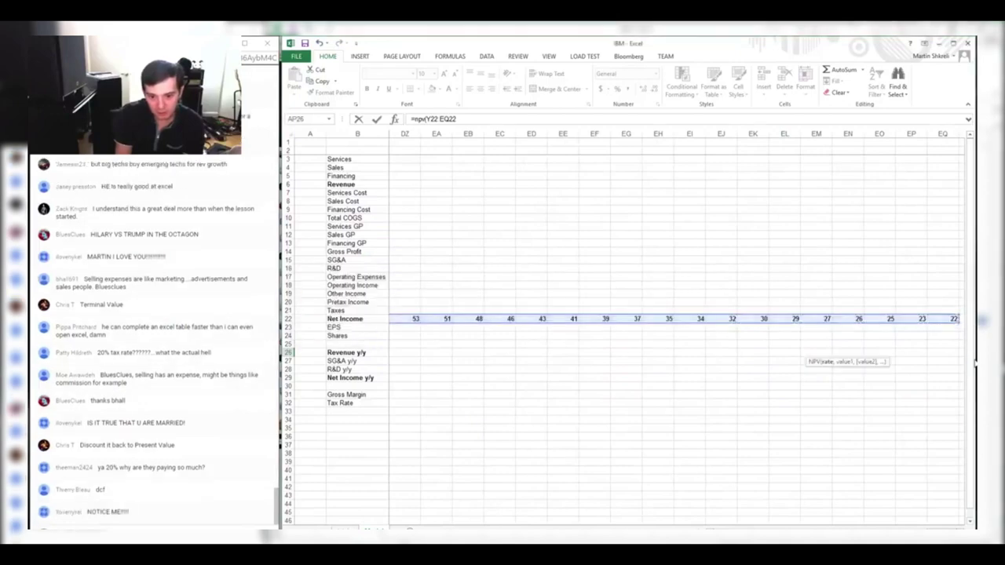
pyautogui.press('Escape')
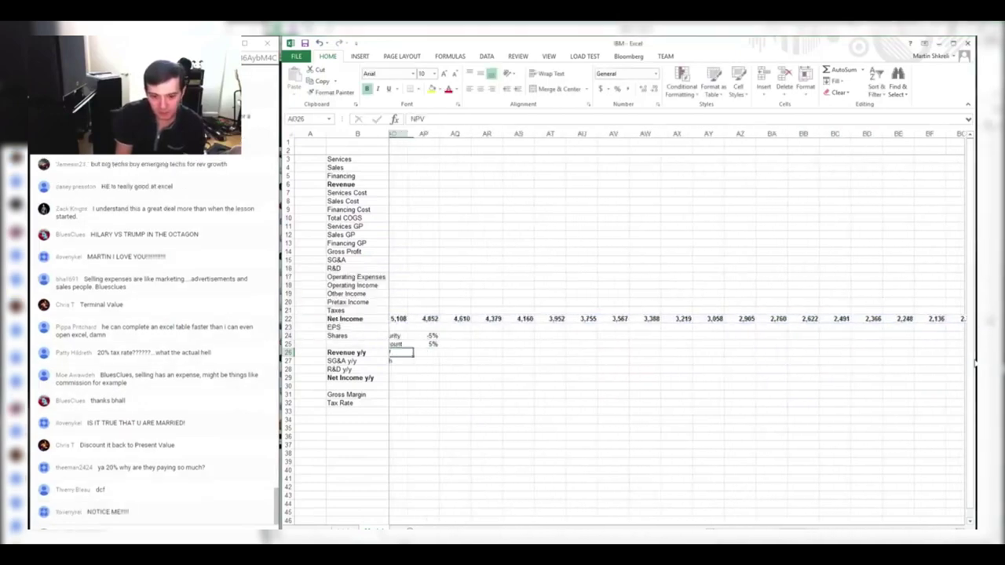
# Calculate the NPV in AP26 using the AP25 discount rate and the Net Income range Y22:EQ22
pyautogui.write('=npv(')
pyautogui.press('Up')
pyautogui.write(',')
pyautogui.press('Up')
pyautogui.press('Up')
pyautogui.press('Up')
pyautogui.press('Up')
pyautogui.hotkey('ctrl', 'Left')
pyautogui.press('Right')
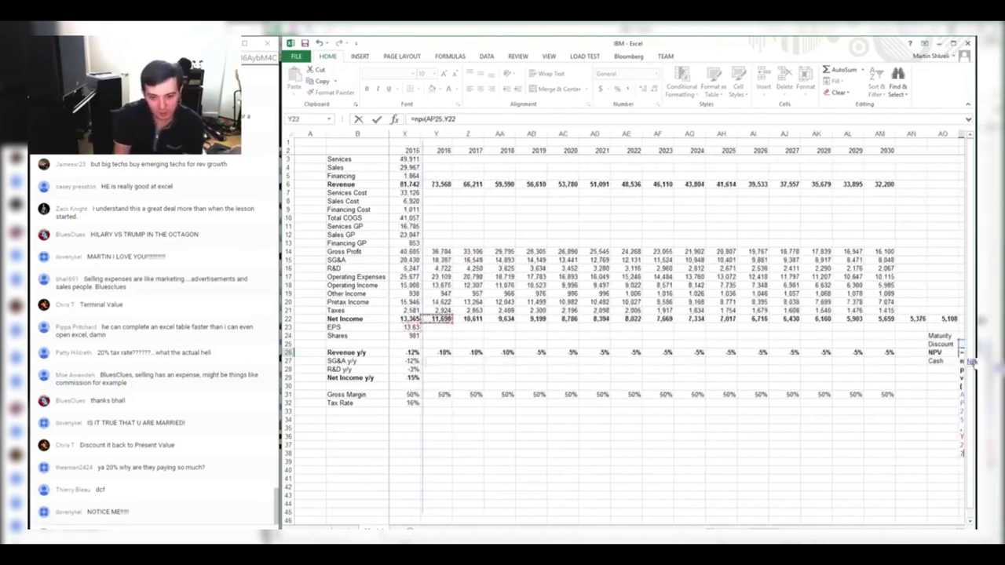
pyautogui.hotkey('ctrl', 'shift', 'Right')
pyautogui.press('Return')
# Format the NPV result in AP26 as a number with a thousands separator and no decimals
pyautogui.press('Left')
pyautogui.press('Up')
pyautogui.hotkey('ctrl', 'Left')
pyautogui.hotkey('ctrl', 'Left')
pyautogui.press('Right')
pyautogui.press('Right')
pyautogui.hotkey('ctrl', 'Right')
pyautogui.press('Right')
pyautogui.press('Right')
pyautogui.press('Right')
pyautogui.hotkey('ctrl', '1')
pyautogui.press('Up')
pyautogui.press('Up')
pyautogui.press('Up')
pyautogui.press('Up')
pyautogui.press('Return')
pyautogui.press('Return')
# Calculate the Cash figure in AP27 as Cash (M5) minus Debt (M6) from the Main sheet
pyautogui.hotkey('ctrl', 'pageup')
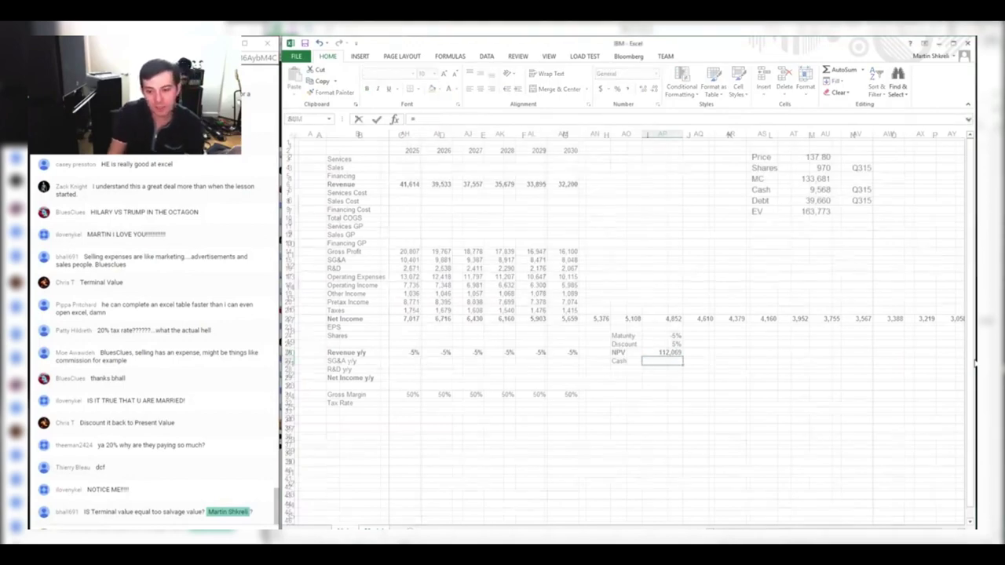
pyautogui.click(818, 189)
pyautogui.write('-')
pyautogui.click(817, 200)
pyautogui.press('Return')
# Label AO28 Net and add the NPV and Cash values in AP28 with =AP26+AP27
pyautogui.press('Left')
pyautogui.write('Net')
pyautogui.press('Right')
pyautogui.write('=')
pyautogui.press('Up')
pyautogui.press('Up')
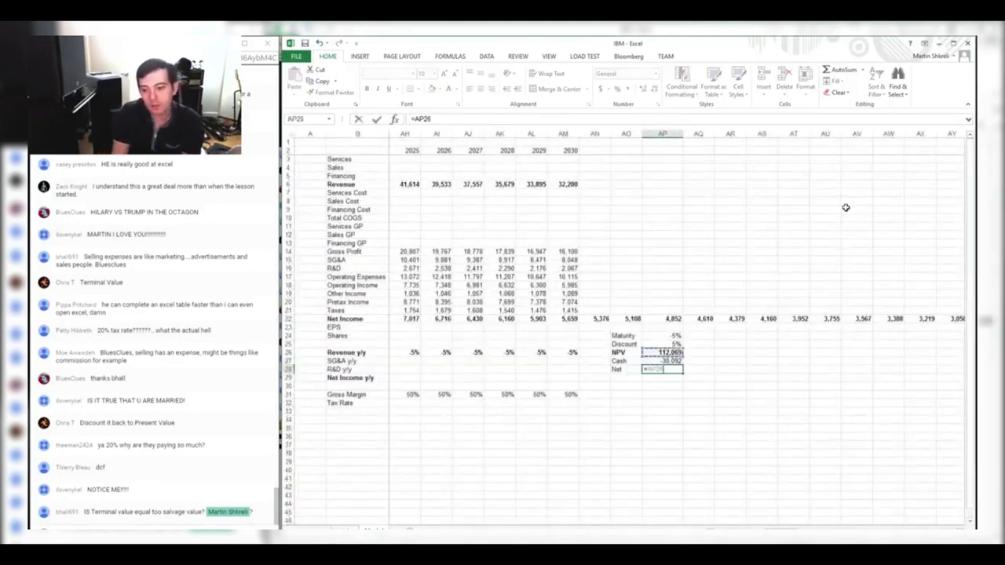
pyautogui.write('+')
pyautogui.press('Up')
pyautogui.press('Return')
# Label AO29 Share, divide AP28 by the Main sheet's Shares (M3) in AP29, and narrow column AP
pyautogui.press('Left')
pyautogui.write('Share')
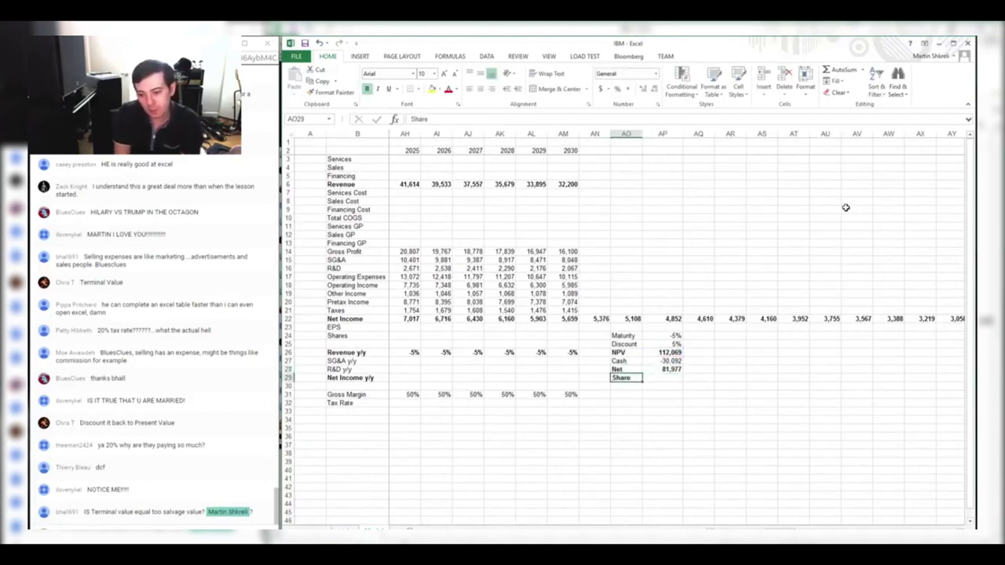
pyautogui.press('Right')
pyautogui.write('=')
pyautogui.press('Up')
pyautogui.write('/')
pyautogui.hotkey('ctrl', 'pageup')
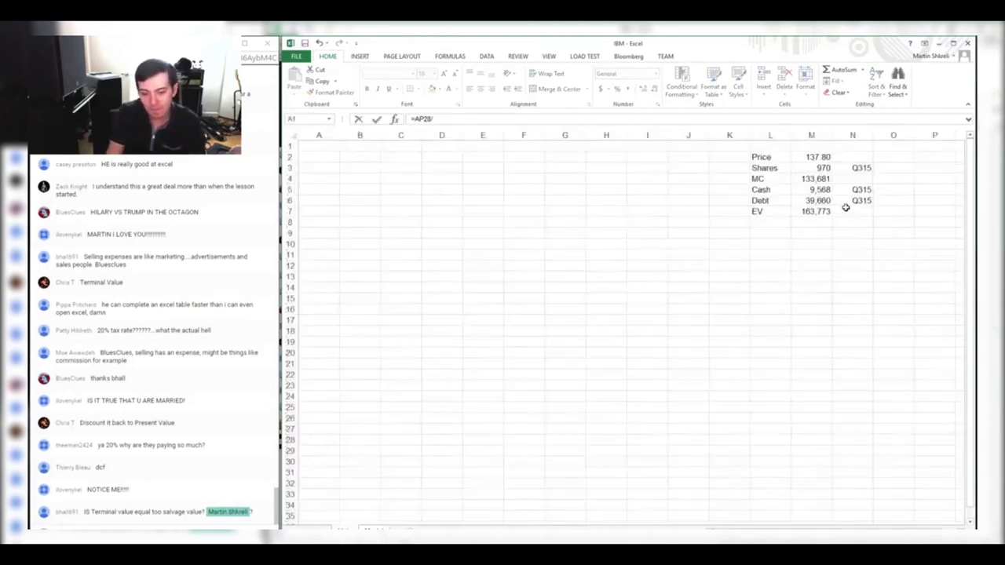
pyautogui.click(824, 168)
pyautogui.press('Return')
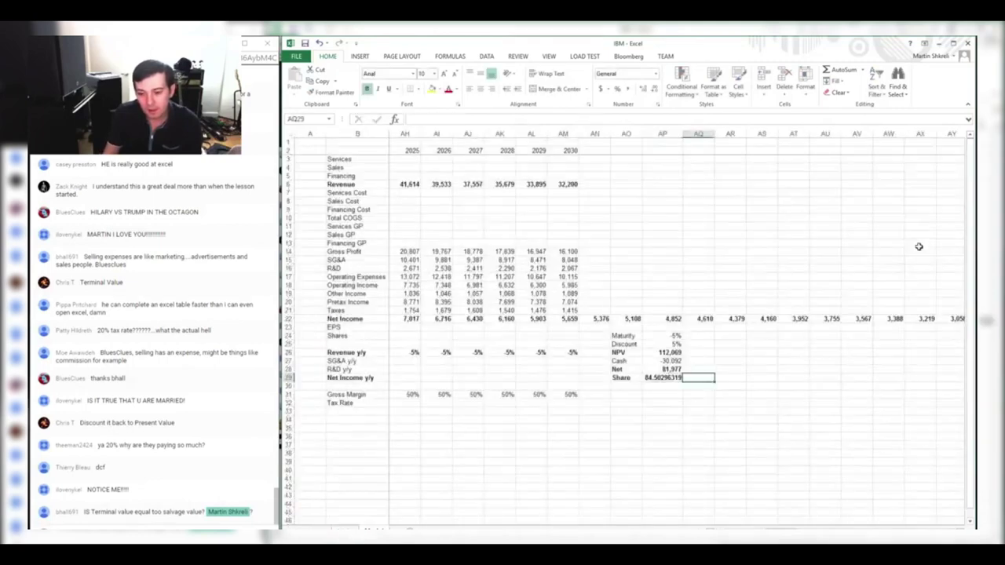
pyautogui.moveTo(683, 135); pyautogui.dragTo(674, 136)
# Label AO30 Current and link AP30 to the stock Price in M2 of the Main sheet
pyautogui.press('Down')
pyautogui.press('Left')
pyautogui.write('Current')
pyautogui.press('Tab')
pyautogui.write('=')
pyautogui.hotkey('ctrl', 'pageup')
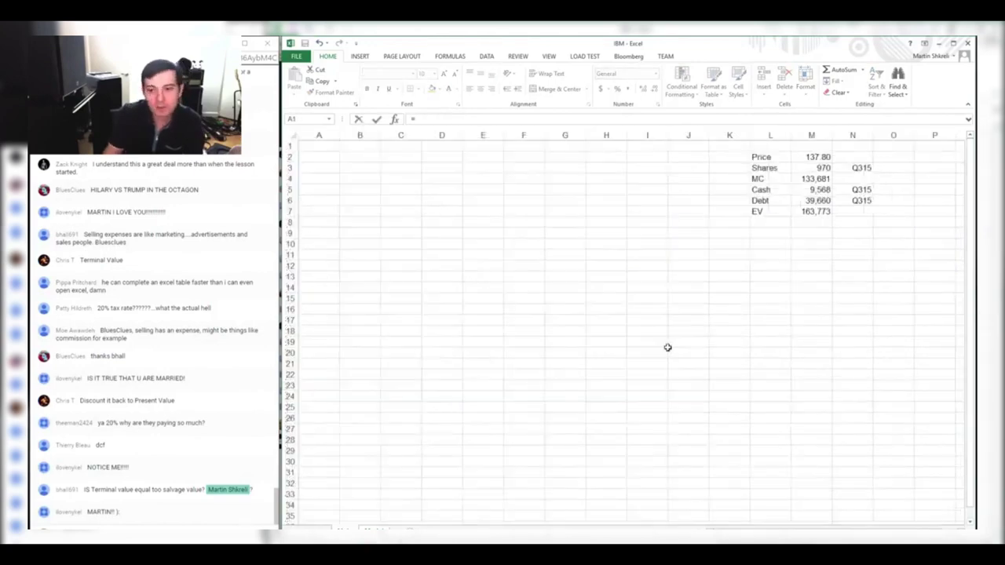
pyautogui.click(817, 157)
pyautogui.press('Return')
# Insert blank cells at AO29:AP29, shifting the Share and Current entries down one row
pyautogui.press('Up')
pyautogui.press('Up')
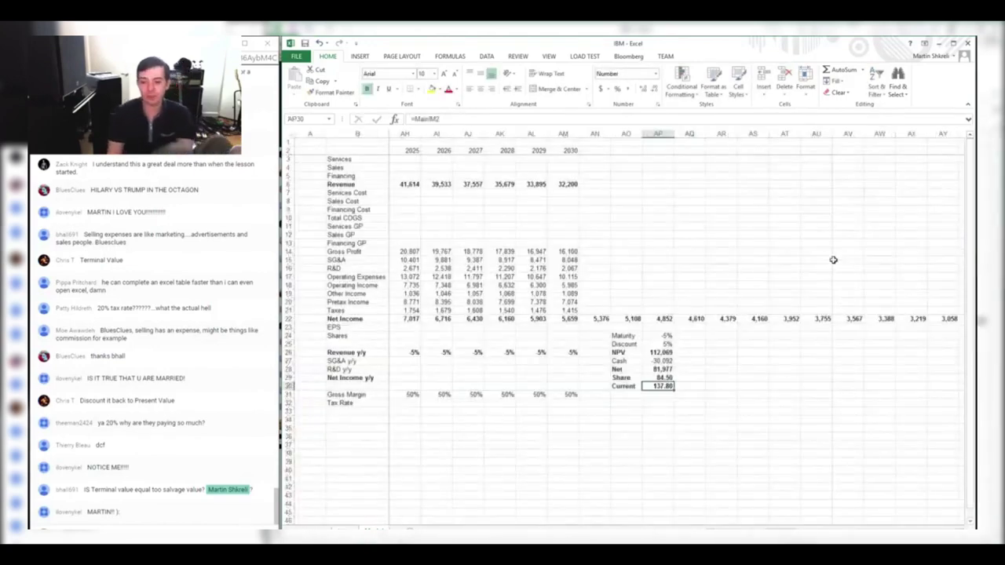
pyautogui.hotkey('shift', 'Left')
pyautogui.hotkey('ctrl', 'shift', '+')
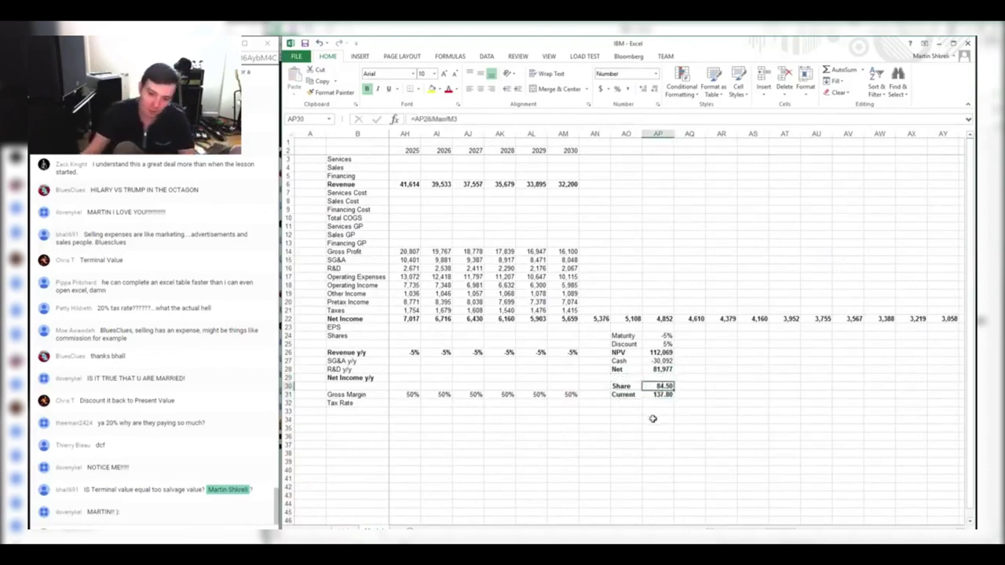
# Enter =AP30/AP31-1 in AP32 to compare the value per share with the current price
pyautogui.click(661, 395)
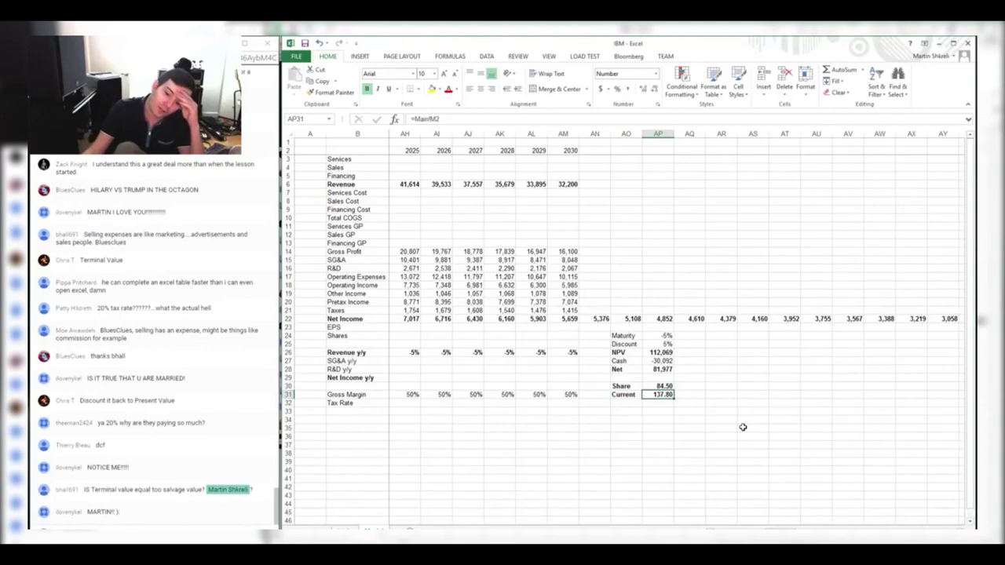
pyautogui.press('Down')
pyautogui.write('=')
pyautogui.press('Up')
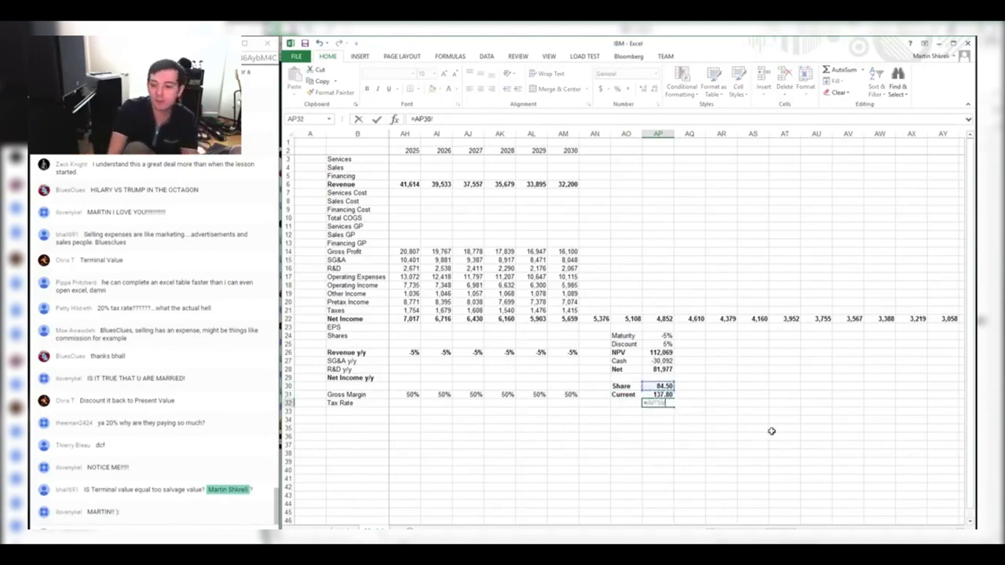
pyautogui.write('1')
pyautogui.hotkey('ctrl', 'Return')
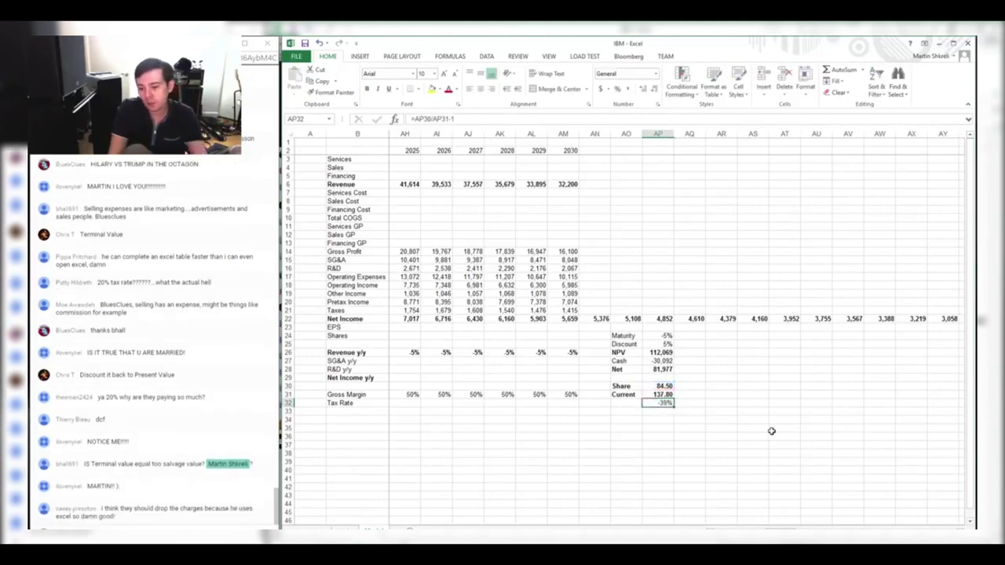
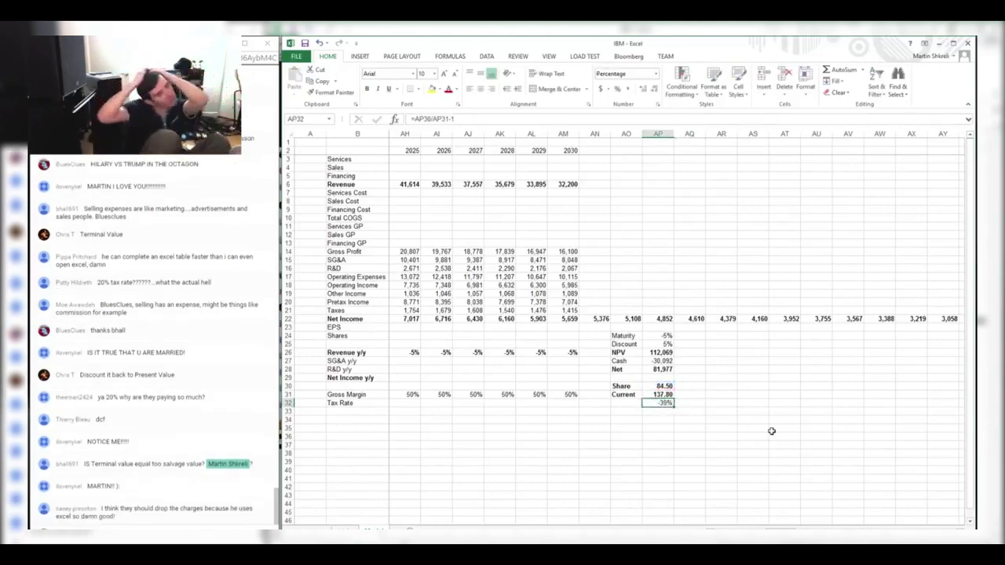
# Enter IBM's 2013 total revenue of 98367 from the earnings statement in V3 and Revenue cell V6
pyautogui.press('Left')
pyautogui.press('Left')
pyautogui.press('Left')
pyautogui.press('Left')
pyautogui.press('Left')
pyautogui.press('Left')
pyautogui.press('Left')
pyautogui.press('Left')
pyautogui.press('Left')
pyautogui.press('Left')
pyautogui.press('Left')
pyautogui.press('Left')
pyautogui.press('Left')
pyautogui.press('Left')
pyautogui.press('Left')
pyautogui.press('Up')
pyautogui.press('Up')
pyautogui.press('Up')
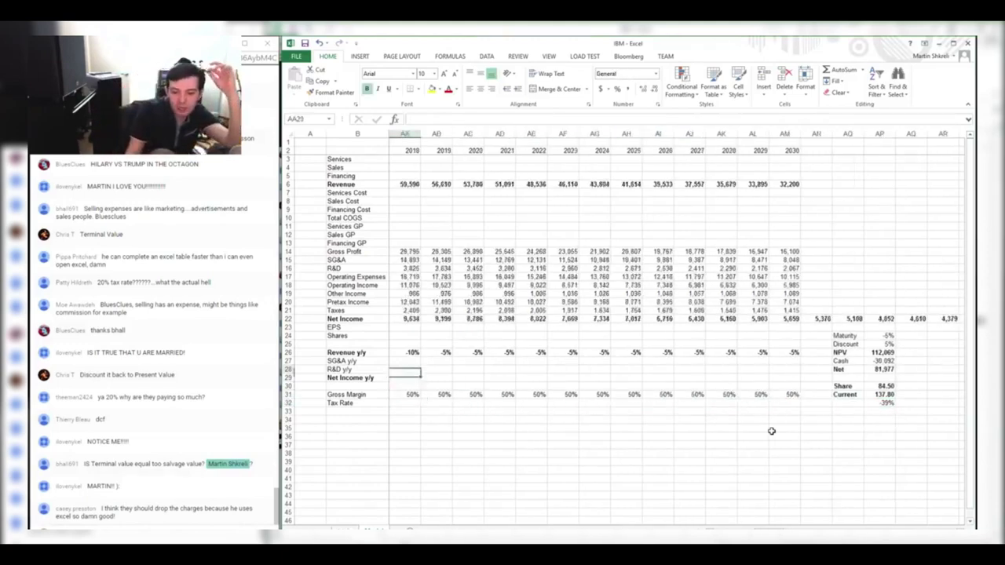
pyautogui.press('Left')
pyautogui.press('Left')
pyautogui.press('Left')
pyautogui.press('Left')
pyautogui.press('Left')
pyautogui.hotkey('ctrl', 'Up')
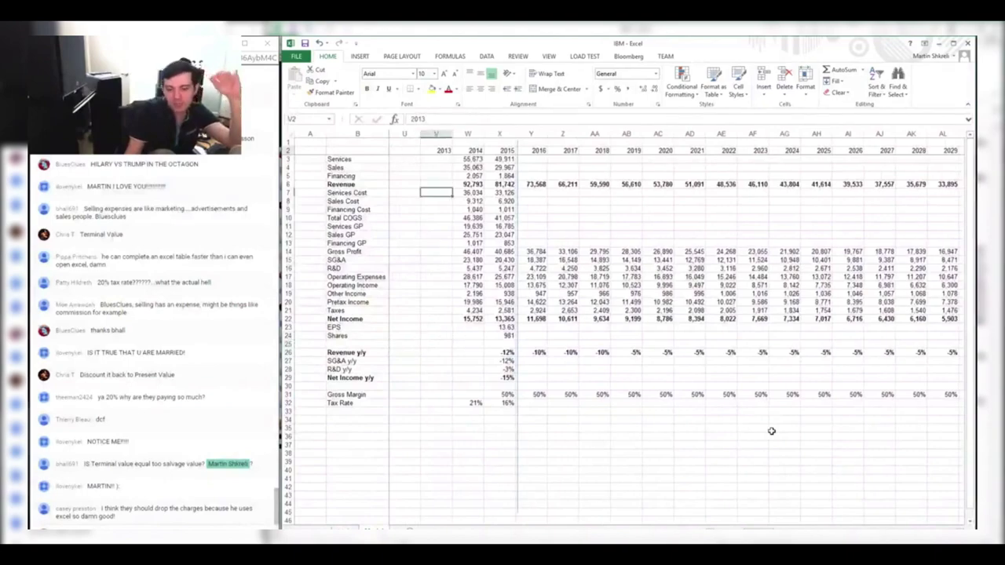
pyautogui.press('Down')
pyautogui.hotkey('alt', 'Tab')
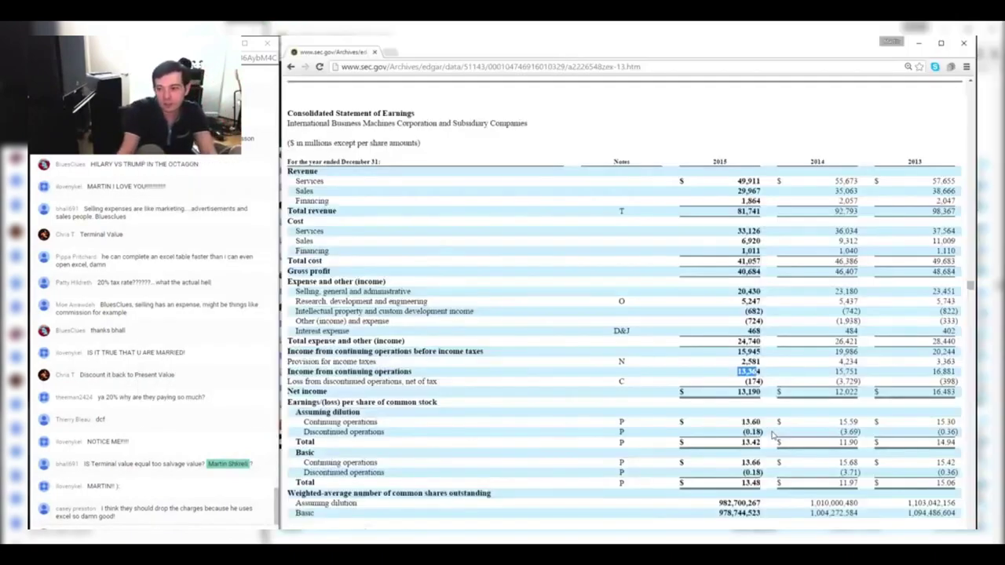
pyautogui.hotkey('alt', 'Tab')
pyautogui.write('98367')
pyautogui.press('Up')
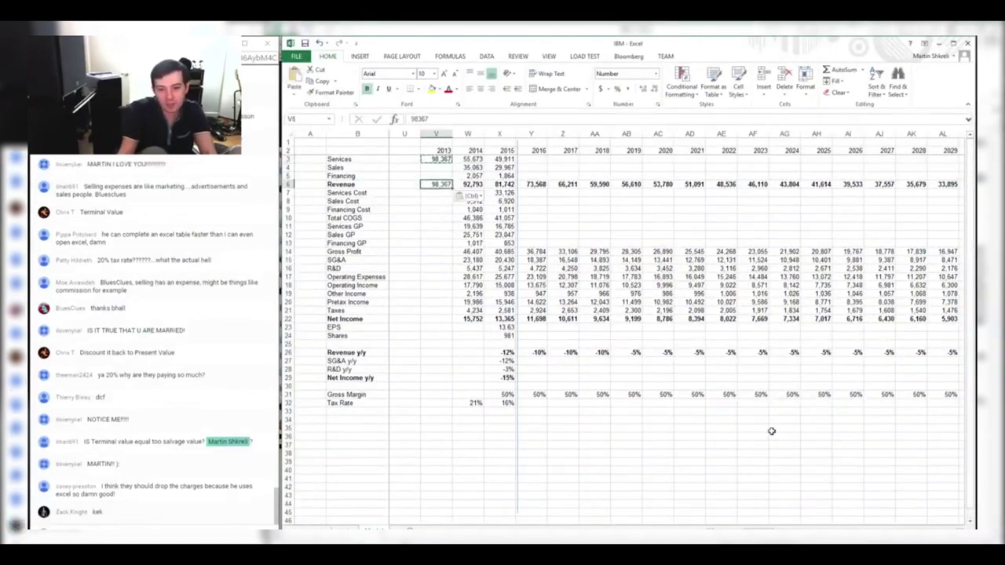
# Enter the 2013 revenue lines from the earnings statement: Services 57655, Sales 38666 and Financing 2047 in V3:V5
pyautogui.hotkey('alt', 'Tab')
pyautogui.hotkey('alt', 'Tab')
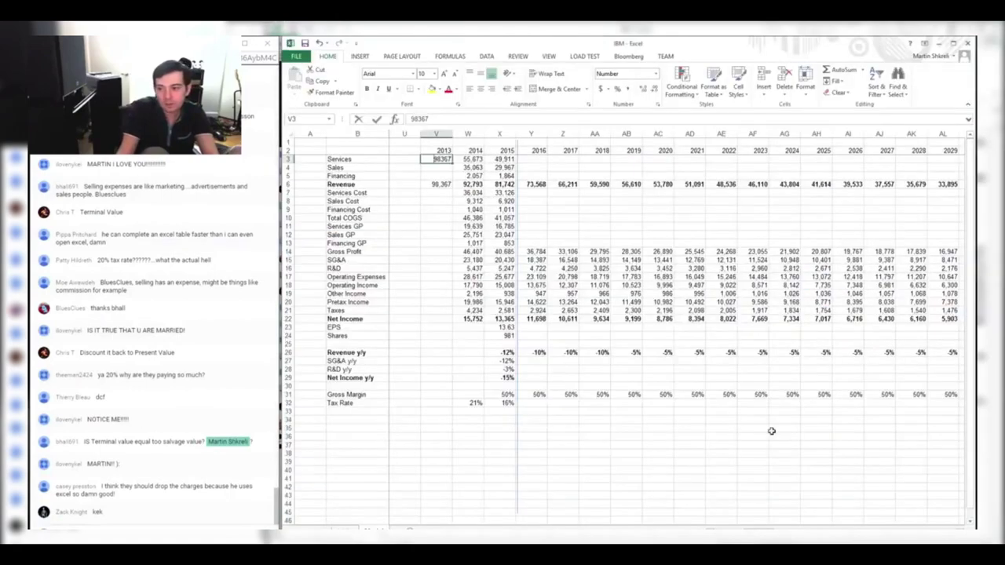
pyautogui.hotkey('alt', 'Tab')
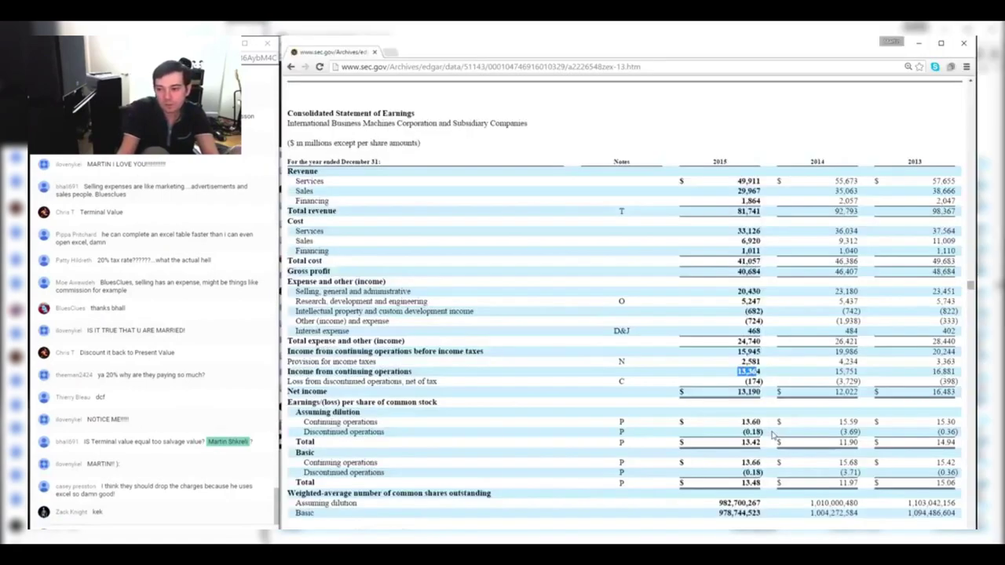
pyautogui.hotkey('alt', 'Tab')
pyautogui.hotkey('alt', 'Tab')
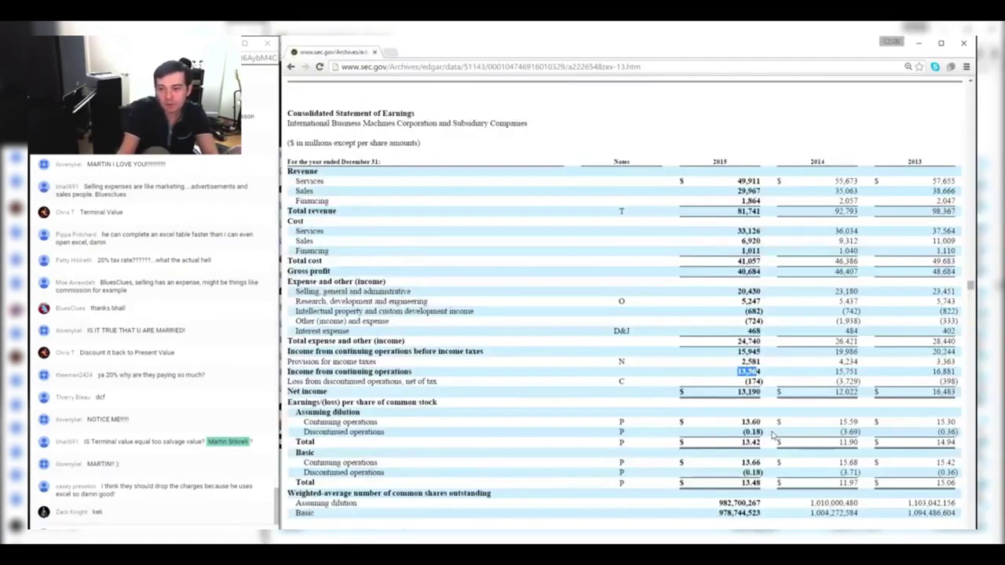
pyautogui.hotkey('alt', 'Tab')
pyautogui.press('Down')
# Copy the 2014 Revenue sum formula from W6 into V6 for 2013
pyautogui.press('Right')
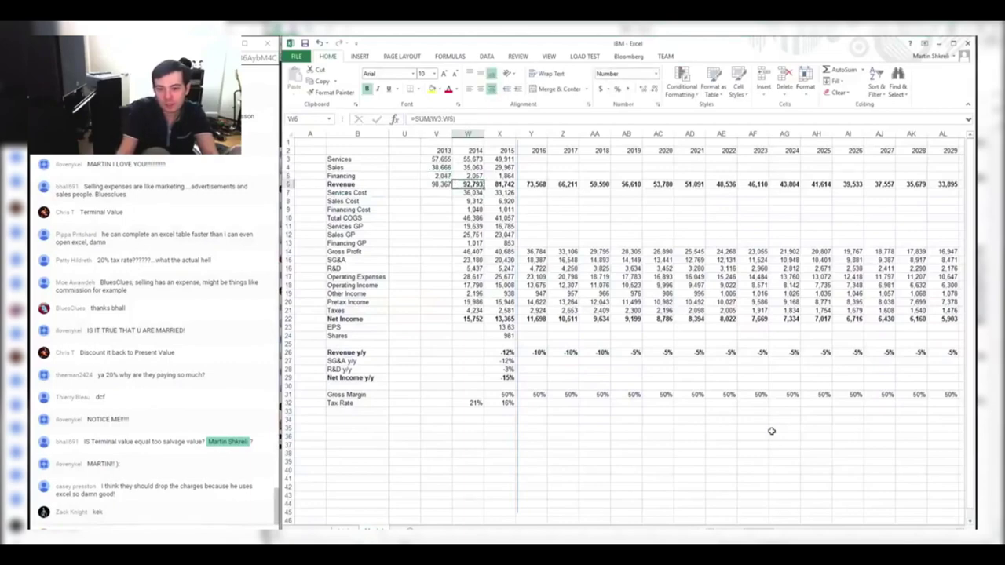
pyautogui.press('Left')
pyautogui.press('Down')
pyautogui.press('Down')
pyautogui.hotkey('alt', 'Tab')
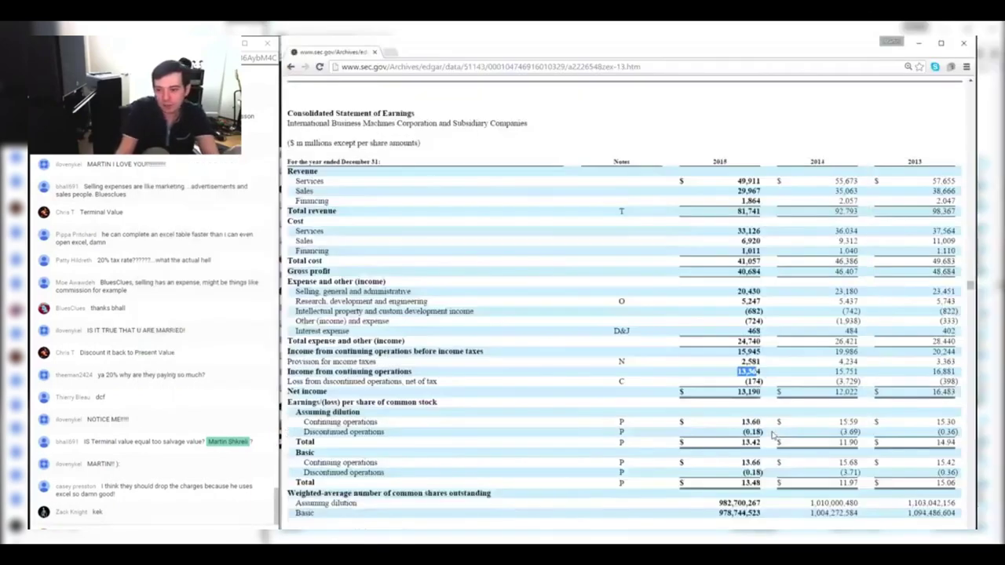
pyautogui.hotkey('alt', 'Tab')
# Copy the 2015 revenue growth formula into W26 for 2014 and check the cell references in W26 and X26
pyautogui.press('Down')
pyautogui.press('Down')
pyautogui.press('Down')
pyautogui.press('Down')
pyautogui.press('Down')
pyautogui.press('Down')
pyautogui.press('Down')
pyautogui.press('Down')
pyautogui.press('Down')
pyautogui.press('Down')
pyautogui.press('Down')
pyautogui.press('Down')
pyautogui.press('Down')
pyautogui.press('Down')
pyautogui.press('Down')
pyautogui.press('Down')
pyautogui.press('Down')
pyautogui.press('Down')
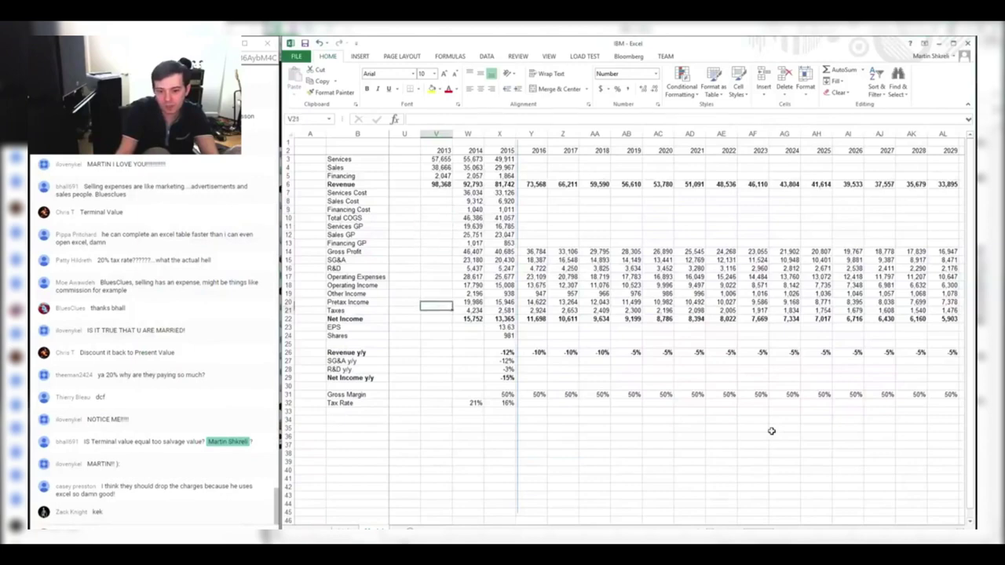
pyautogui.press('Right')
pyautogui.press('Right')
pyautogui.press('Down')
pyautogui.press('Up')
pyautogui.hotkey('ctrl', 'c')
pyautogui.press('Left')
pyautogui.hotkey('ctrl', 'v')
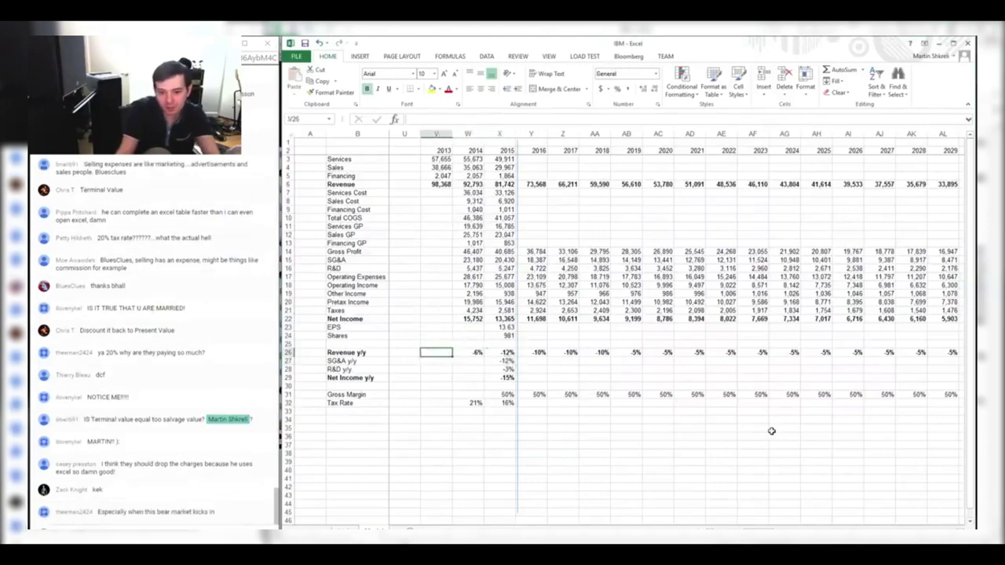
pyautogui.press('F2')
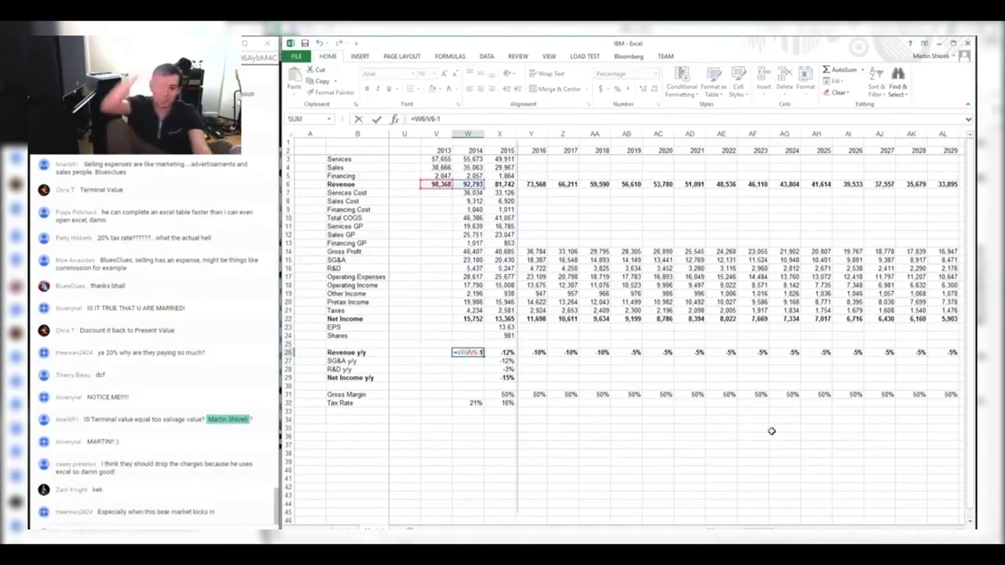
pyautogui.press('Tab')
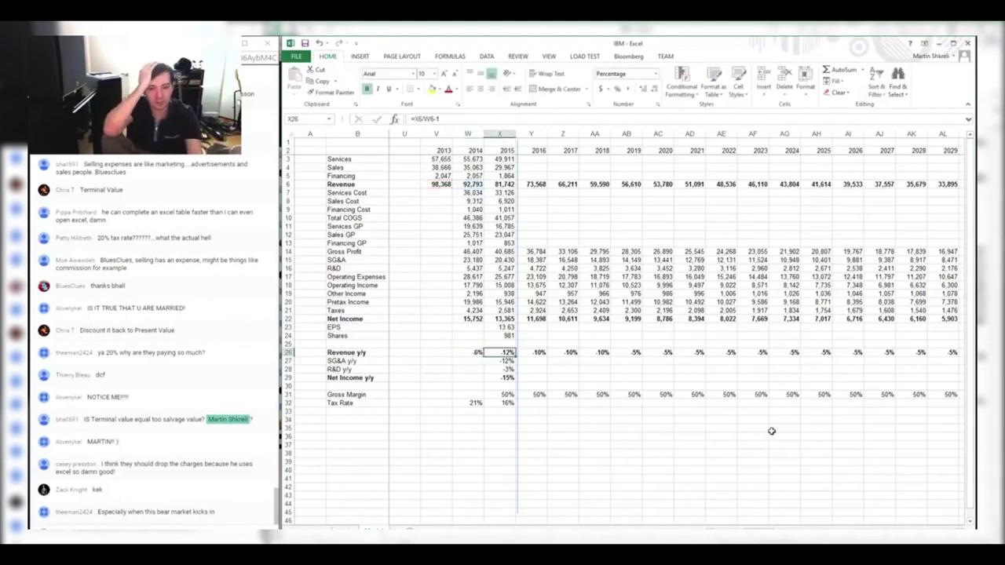
pyautogui.press('F2')
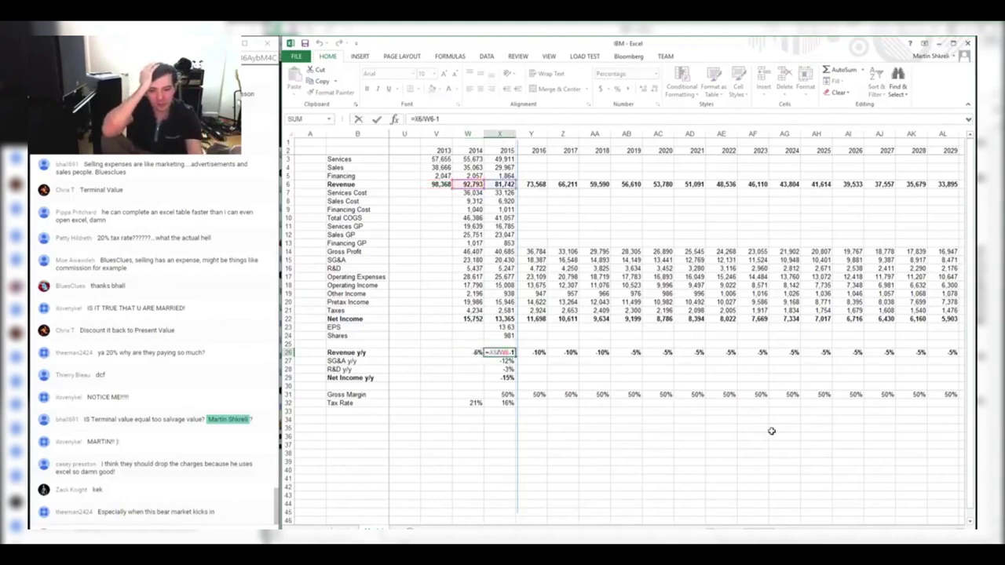
pyautogui.press('Tab')
# Insert two blank columns at column V, before the 2013 column
pyautogui.press('Left')
pyautogui.press('Left')
pyautogui.press('Left')
pyautogui.hotkey('ctrl', 'space')
pyautogui.hotkey('ctrl', 'shift', '+')
pyautogui.hotkey('ctrl', 'shift', '+')
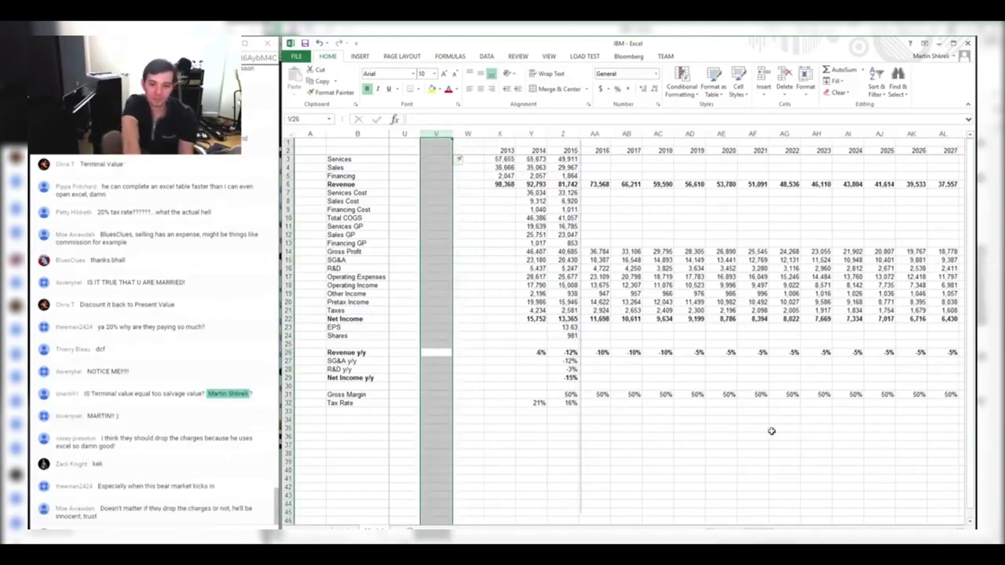
# Label the two new year columns 2011 in V2 and 2012 in W2
pyautogui.press('Right')
pyautogui.hotkey('ctrl', 'Up')
pyautogui.press('Down')
pyautogui.write('20')
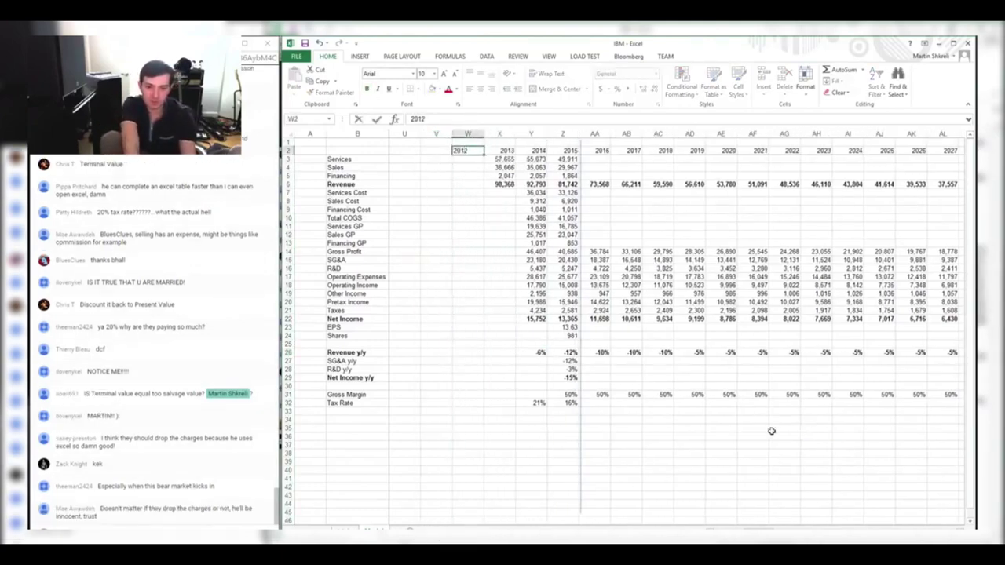
pyautogui.press('Return')
# Switch to the browser and open IBM's 10-K filed 2014-02-25 from the EDGAR filing list
pyautogui.hotkey('alt', 'Tab')
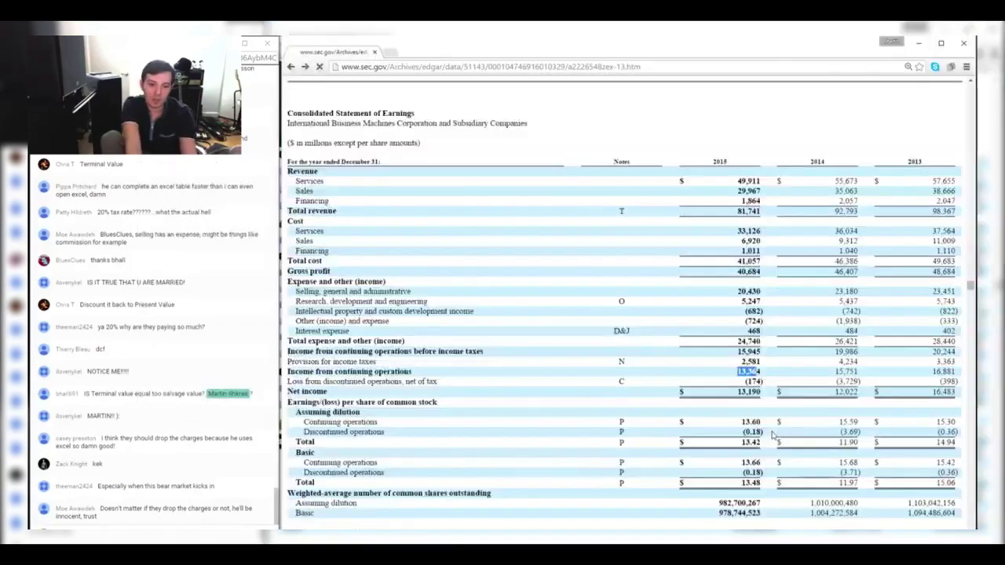
pyautogui.hotkey('alt', 'Left')
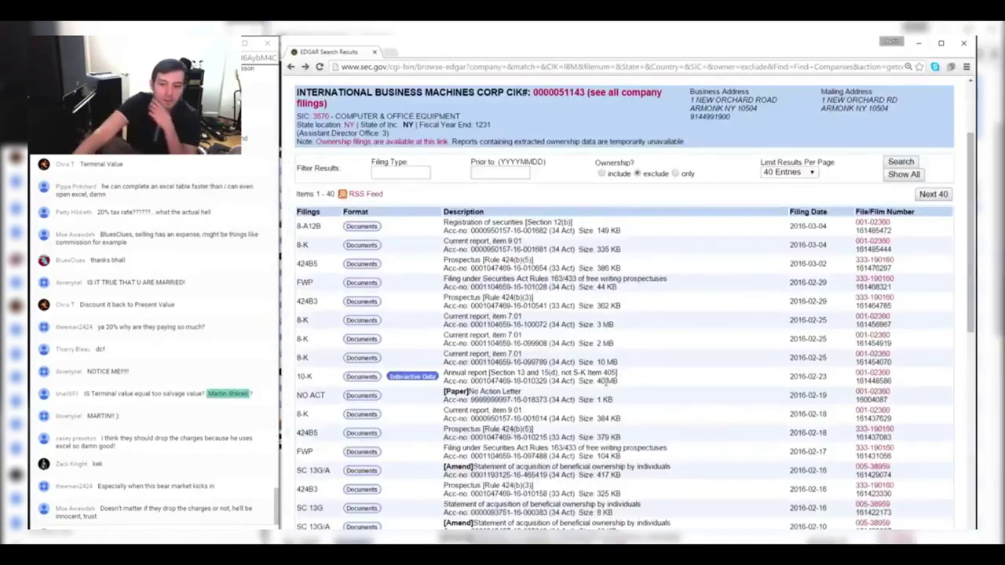
pyautogui.scroll(-5, 776, 469)
pyautogui.hotkey('alt', 'Left')
pyautogui.scroll(-3, 609, 434)
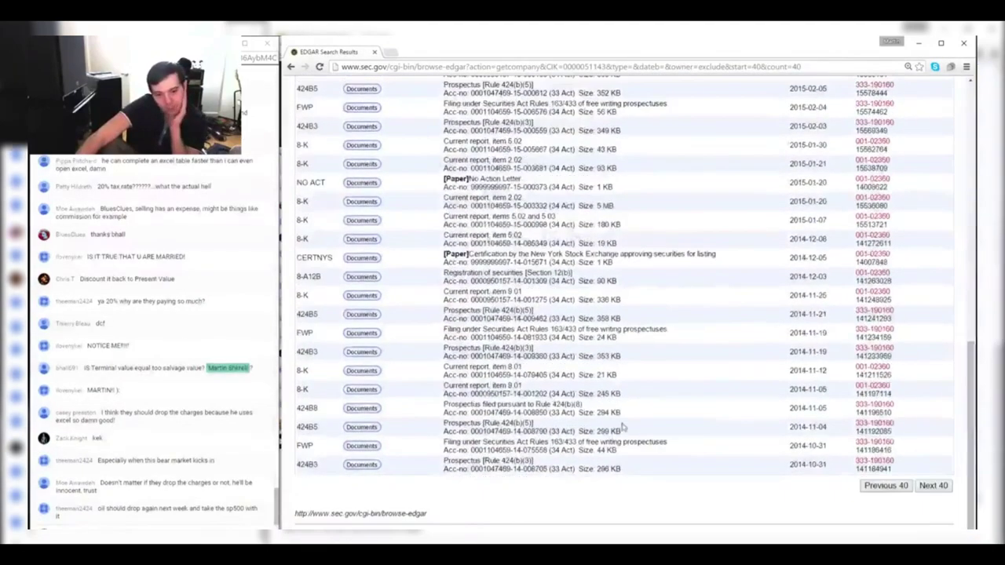
pyautogui.click(933, 485)
pyautogui.scroll(-8, 727, 479)
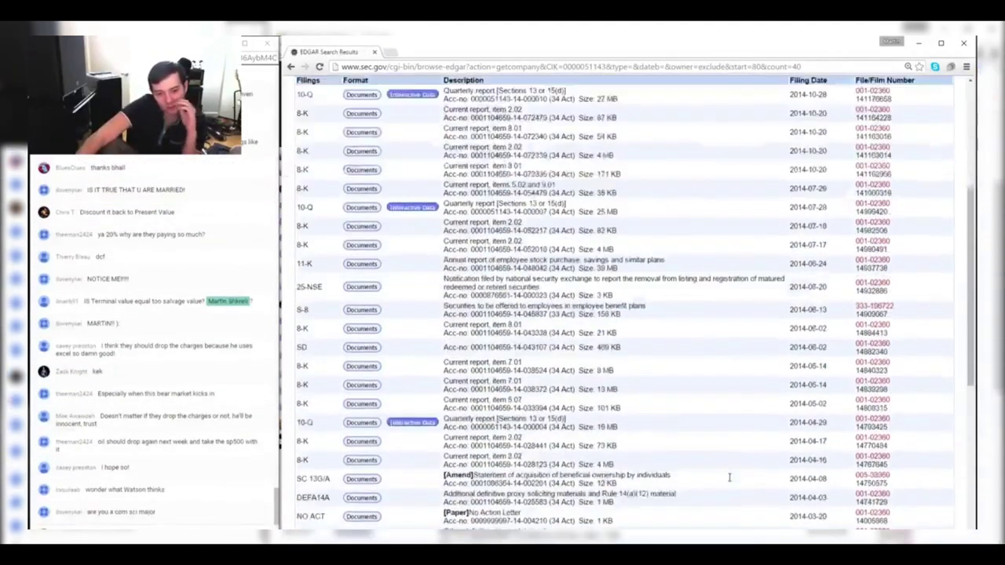
pyautogui.scroll(-2, 588, 482)
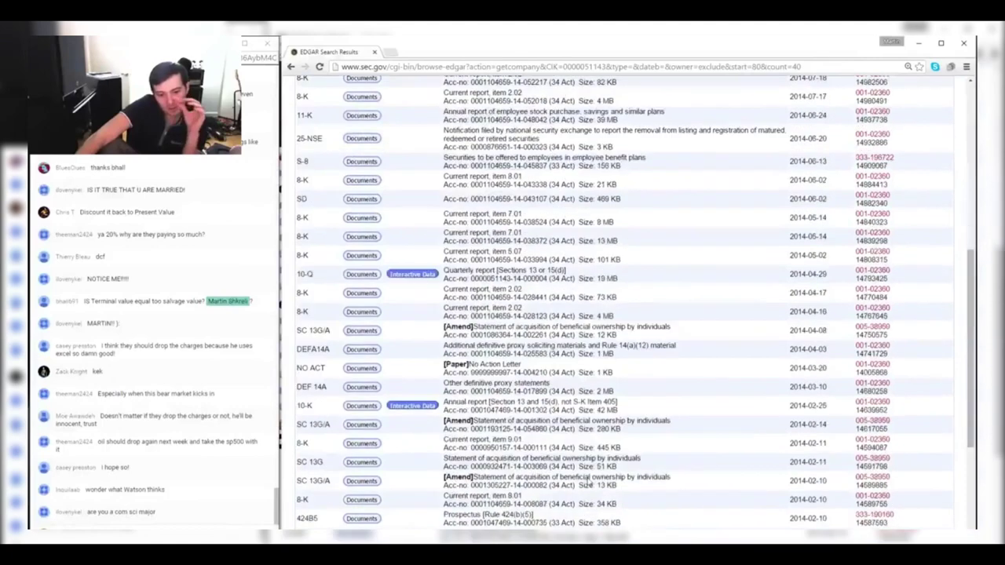
pyautogui.click(361, 405)
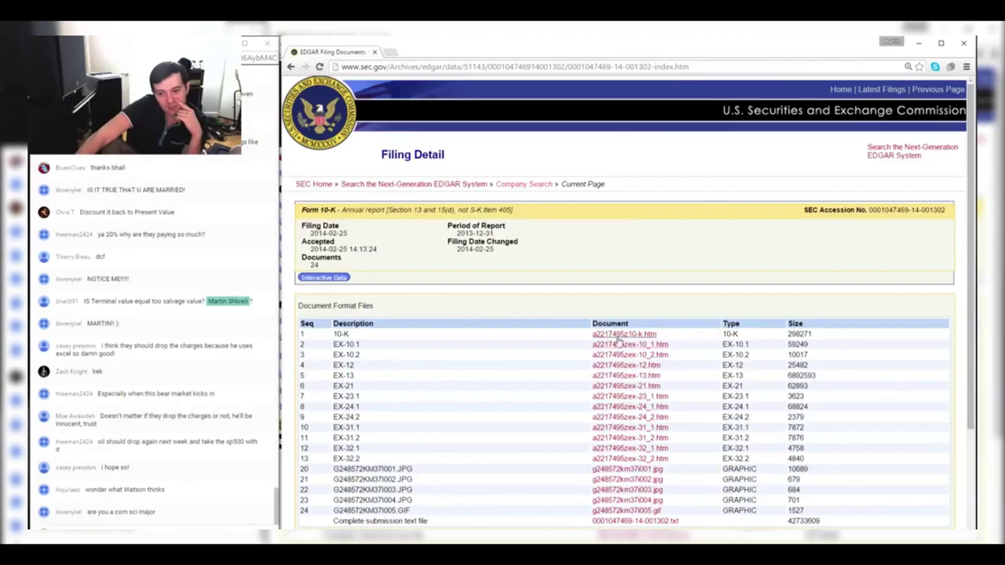
# Open the filing's EX-13 document and find the Consolidated Statement of Earnings covering 2013, 2012 and 2011
pyautogui.click(625, 377)
pyautogui.scroll(-15, 628, 373)
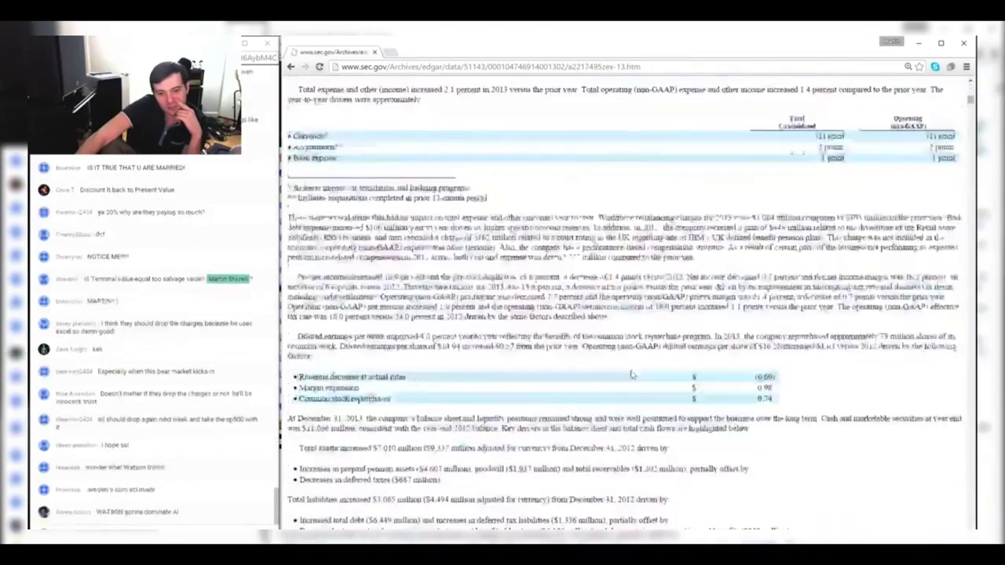
pyautogui.scroll(-20, 628, 361)
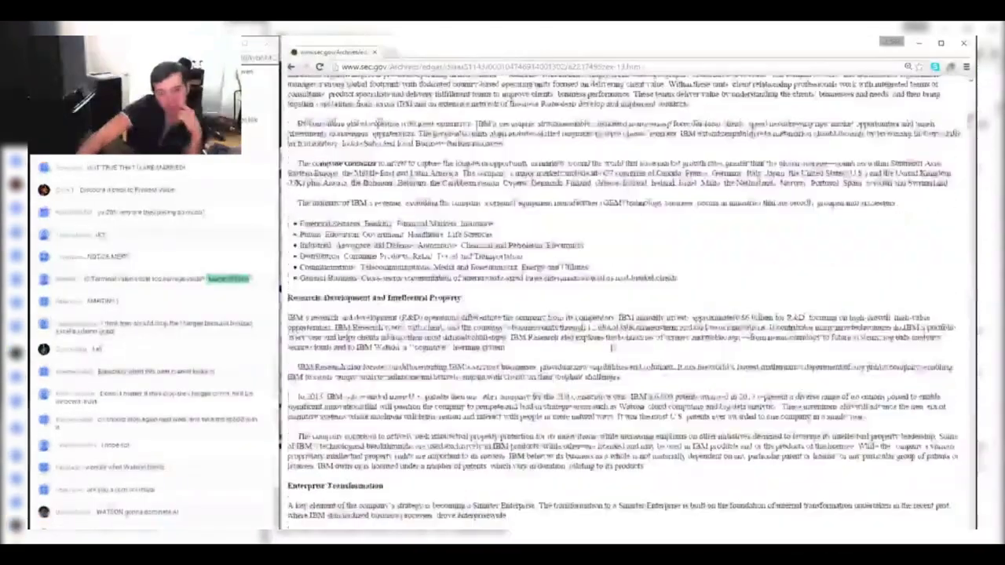
pyautogui.scroll(-15, 624, 277)
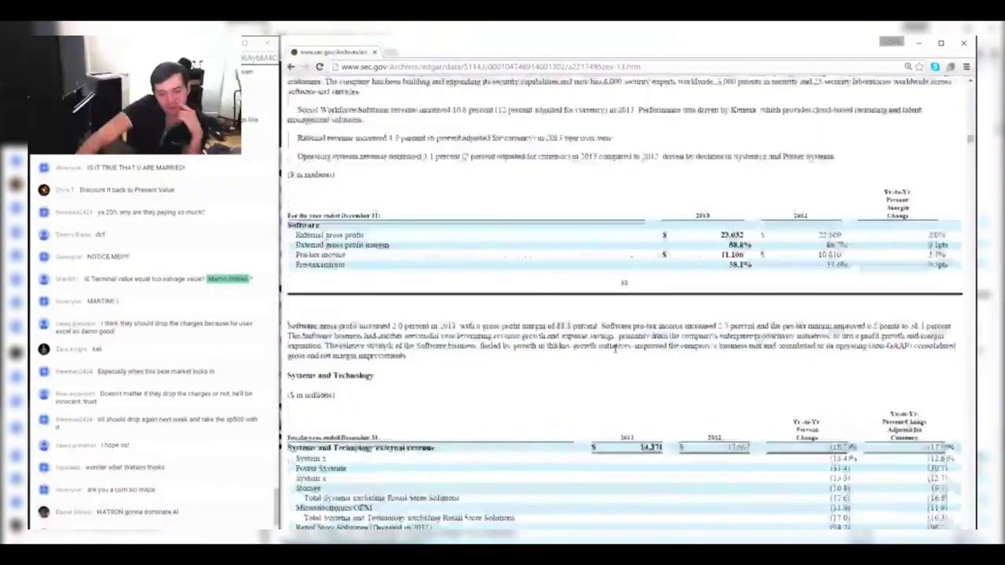
pyautogui.scroll(-15, 615, 356)
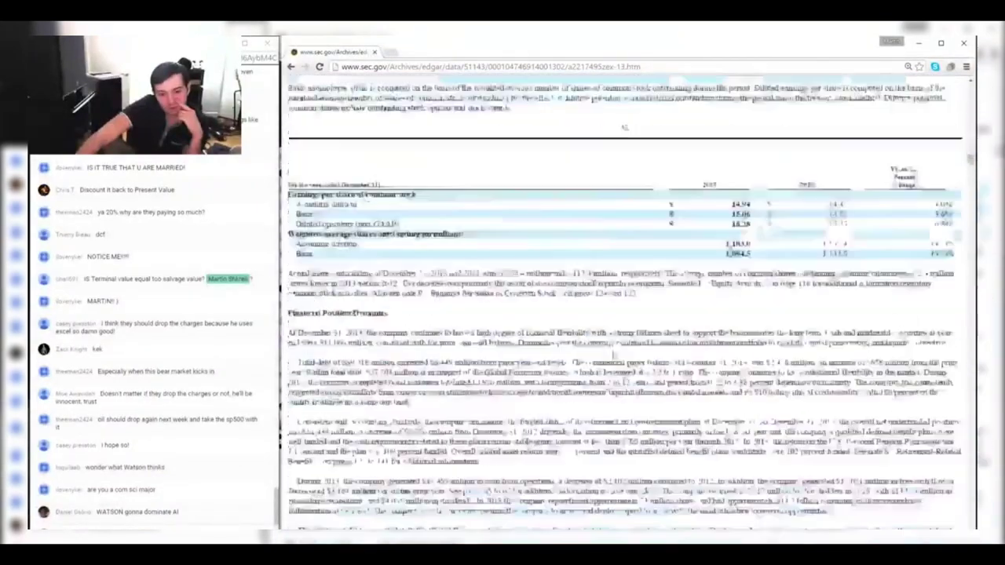
pyautogui.scroll(-10, 614, 345)
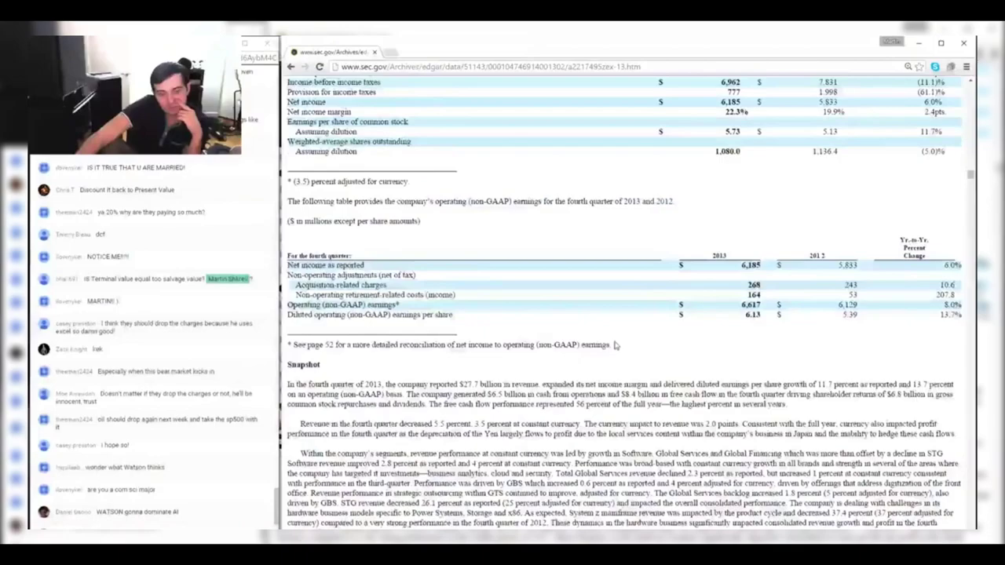
pyautogui.scroll(-10, 617, 346)
pyautogui.scroll(-10, 618, 341)
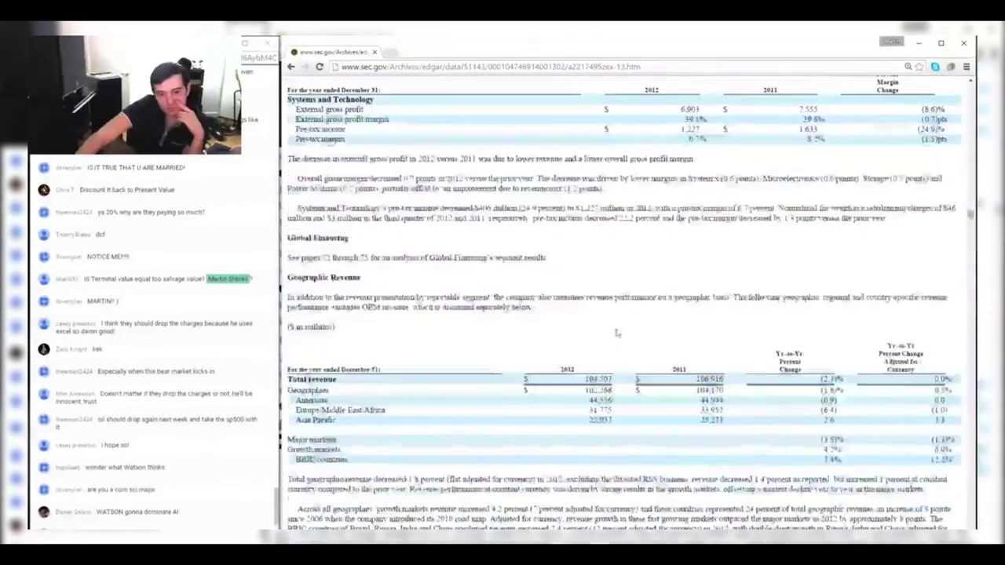
pyautogui.scroll(-20, 617, 330)
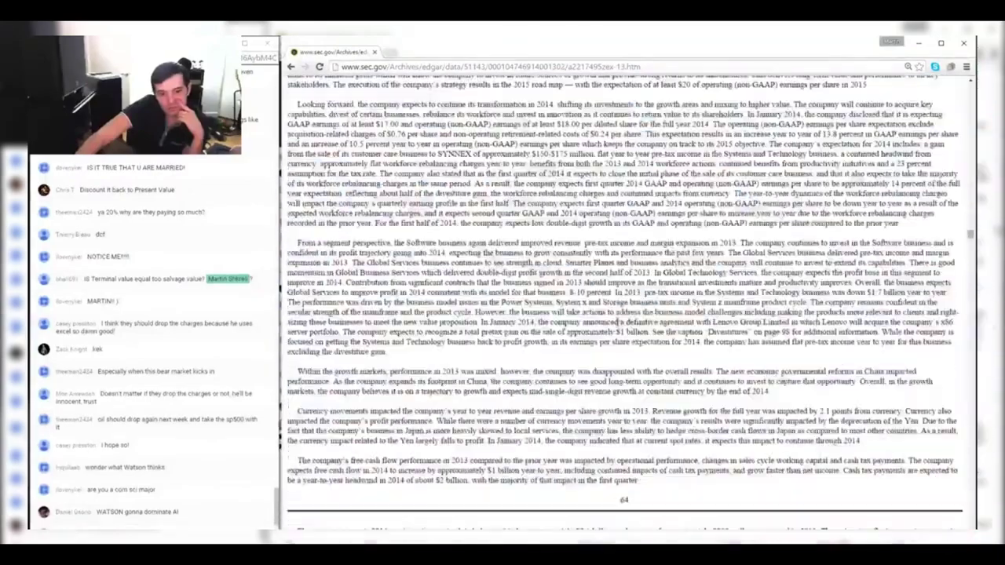
pyautogui.scroll(-15, 618, 314)
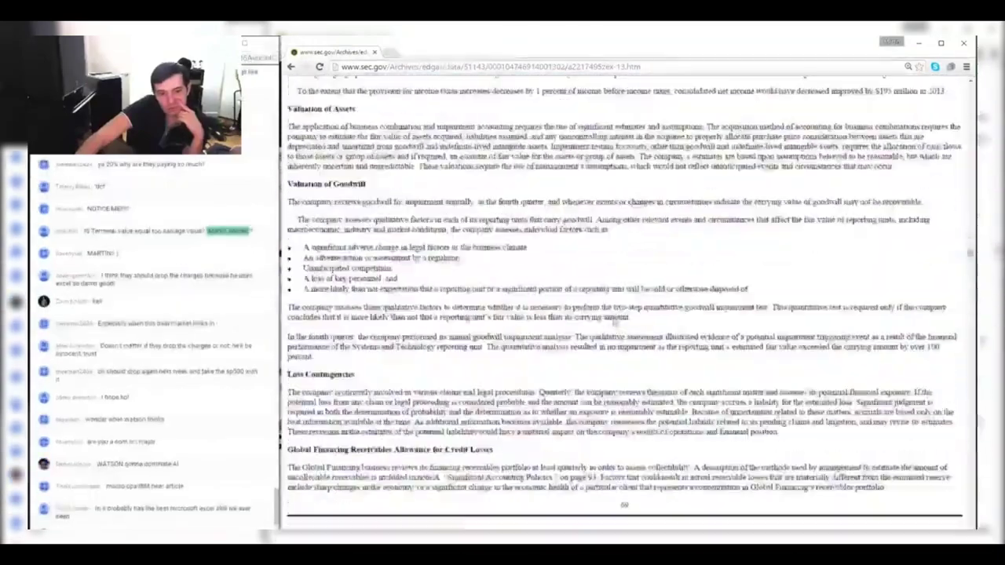
pyautogui.scroll(-15, 615, 318)
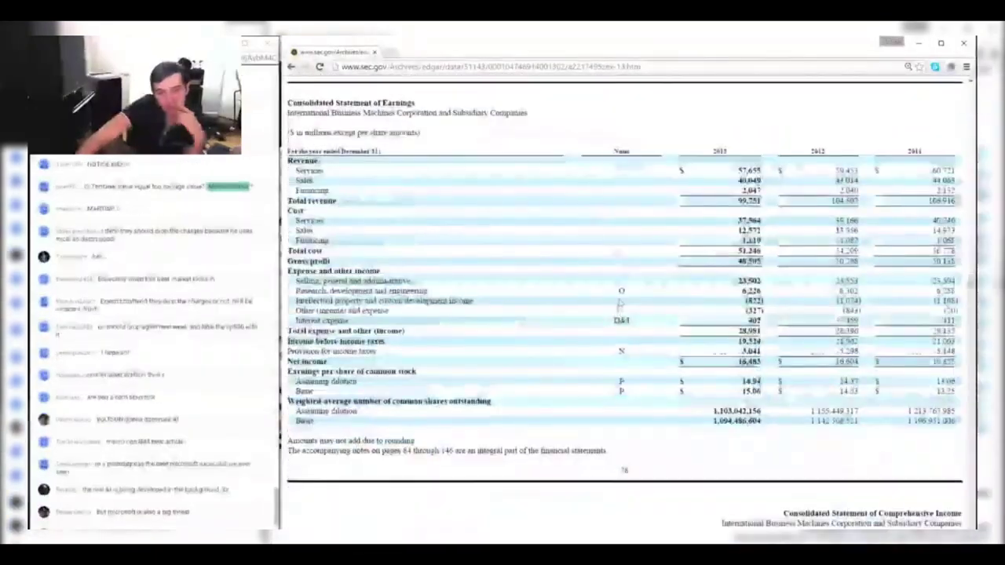
# Switch to the Excel model and enter 59,453 from the earnings statement as 2012 Services revenue in W3
pyautogui.hotkey('alt', 'Tab')
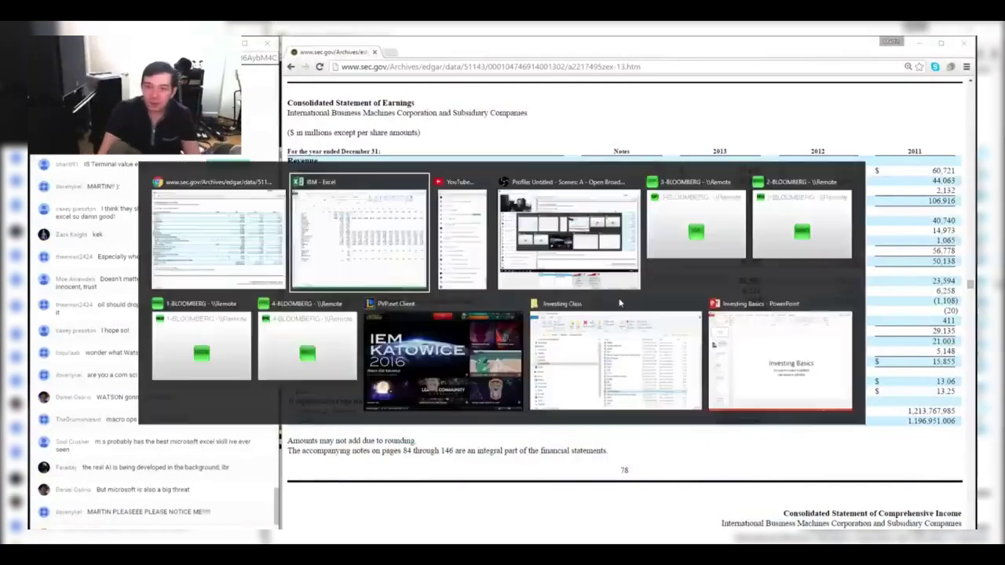
pyautogui.hotkey('alt', 'Tab')
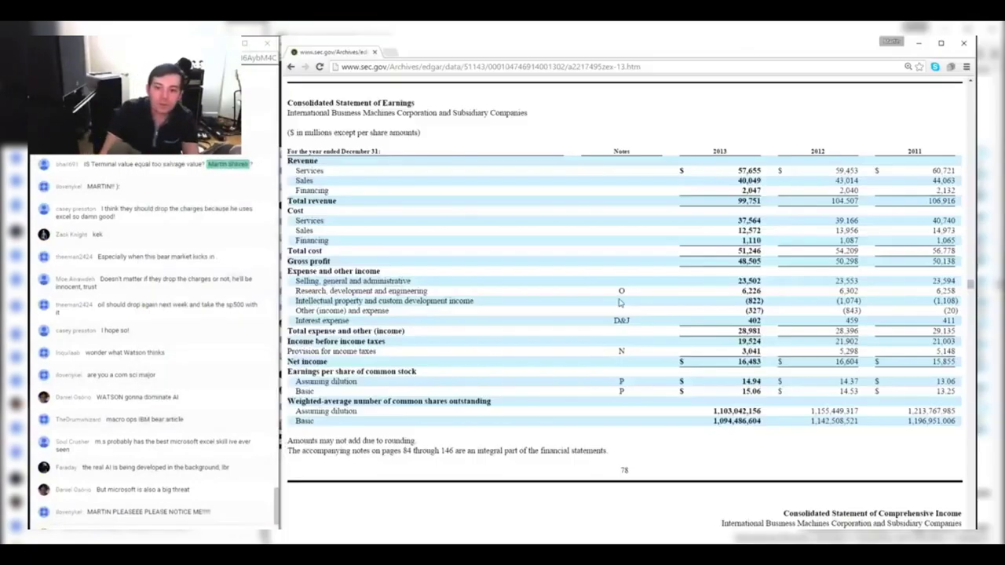
pyautogui.hotkey('alt', 'Tab')
pyautogui.hotkey('alt', 'Tab')
pyautogui.hotkey('alt', 'Tab')
pyautogui.hotkey('alt', 'Tab')
pyautogui.hotkey('alt', 'Tab')
pyautogui.write('59')
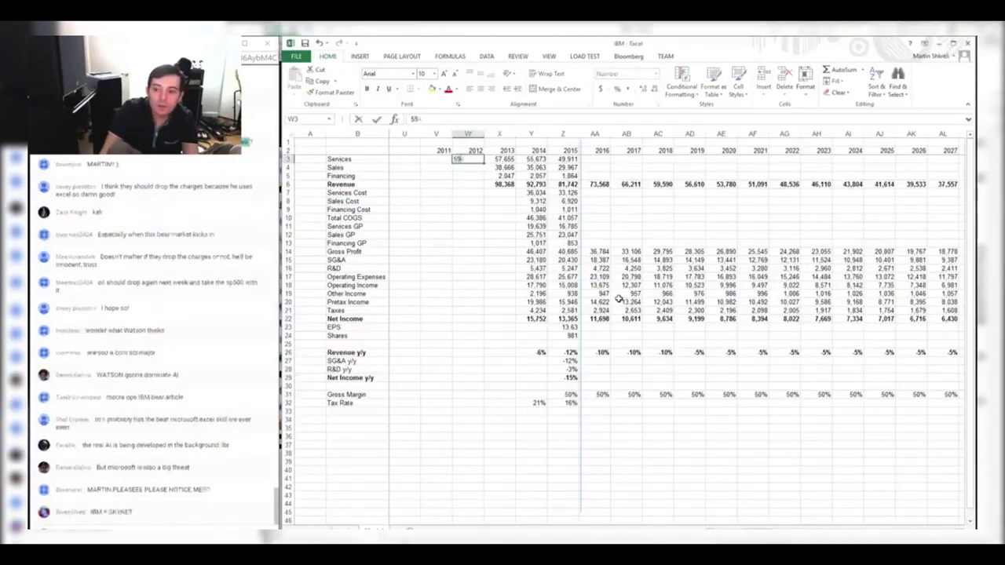
pyautogui.press('Return')
# Enter the 2012 Sales revenue of 43,014 in W4 and Financing revenue of 2,040 in W5
pyautogui.hotkey('alt', 'Tab')
pyautogui.hotkey('alt', 'Tab')
pyautogui.write('43014')
pyautogui.press('Return')
pyautogui.hotkey('alt', 'Tab')
pyautogui.hotkey('alt', 'Tab')
pyautogui.write('2040')
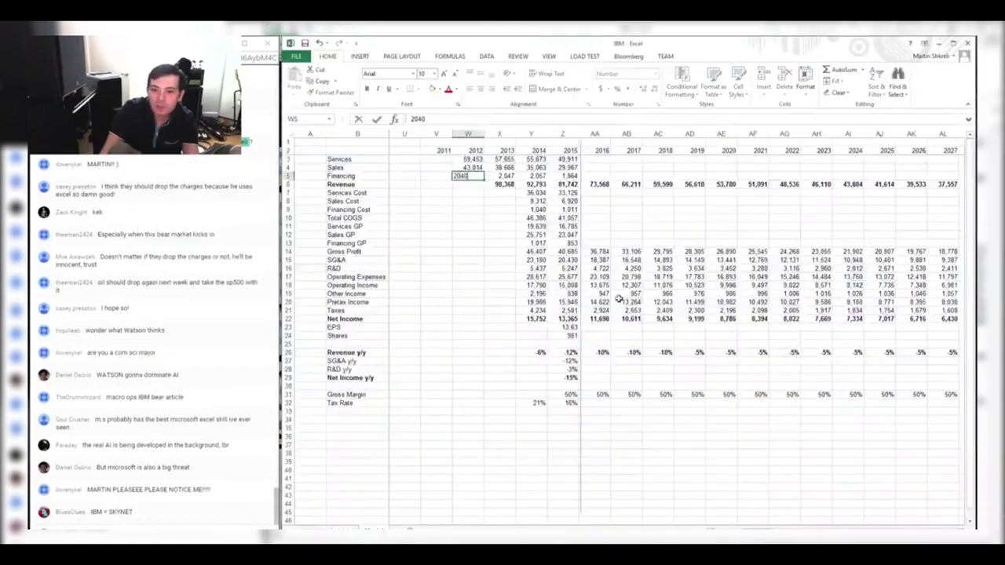
pyautogui.hotkey('alt', 'Tab')
pyautogui.hotkey('alt', 'Tab')
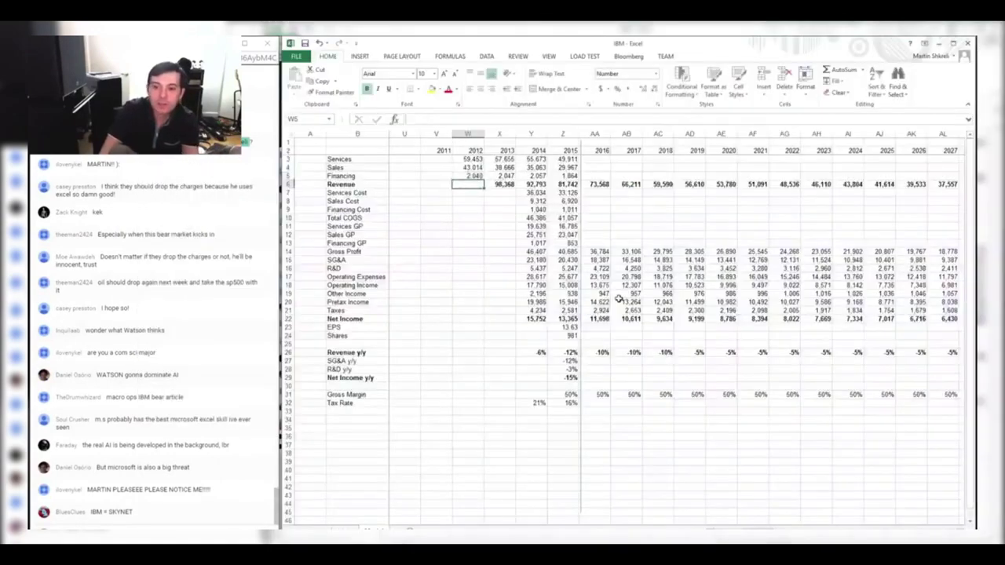
# Enter the 2011 Services revenue of 60,721 in V3 and Sales revenue of 44,063 in V4 from the earnings statement
pyautogui.press('Left')
pyautogui.press('Up')
pyautogui.press('Up')
pyautogui.hotkey('alt', 'Tab')
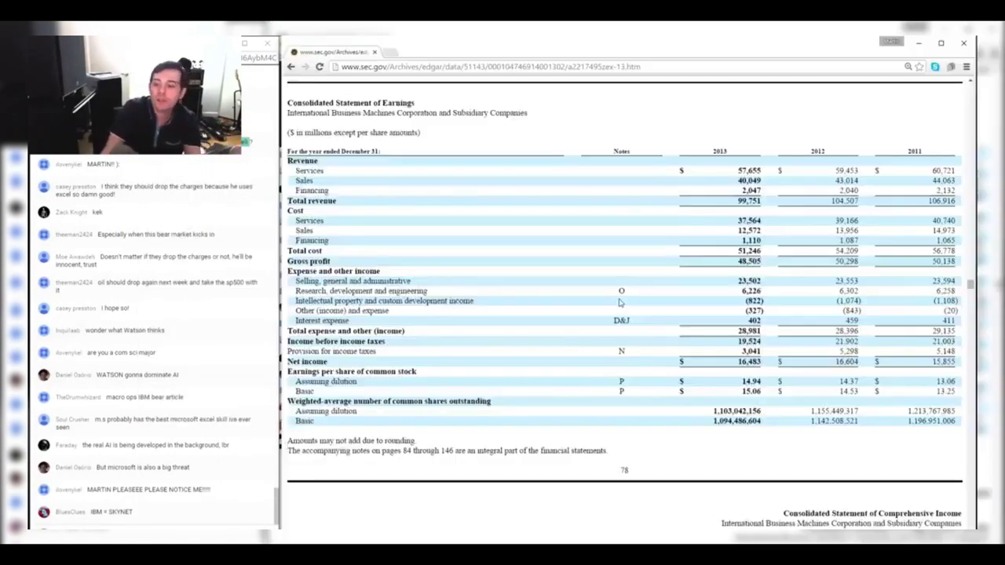
pyautogui.hotkey('alt', 'Tab')
pyautogui.hotkey('alt', 'Tab')
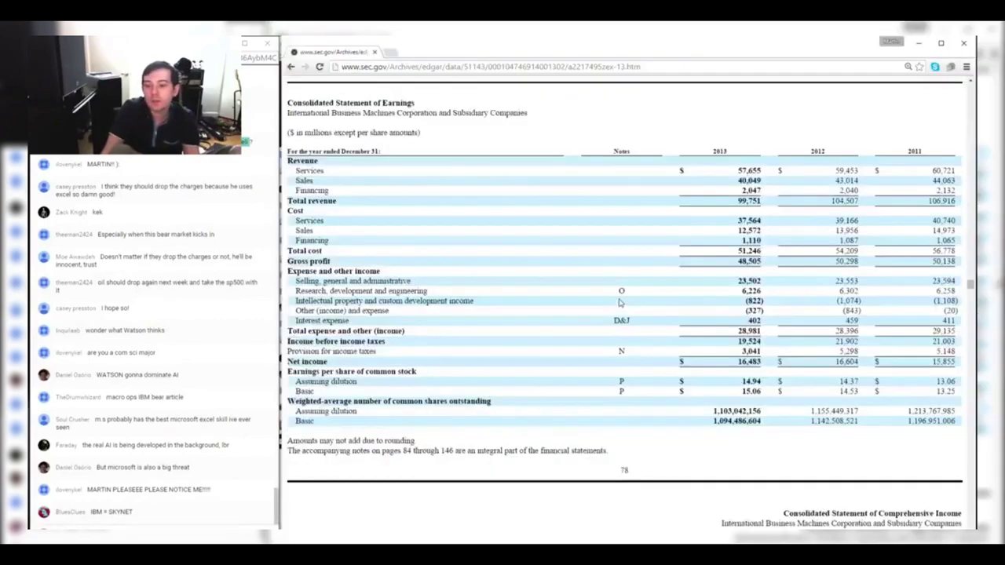
pyautogui.hotkey('alt', 'Tab')
pyautogui.hotkey('alt', 'Tab')
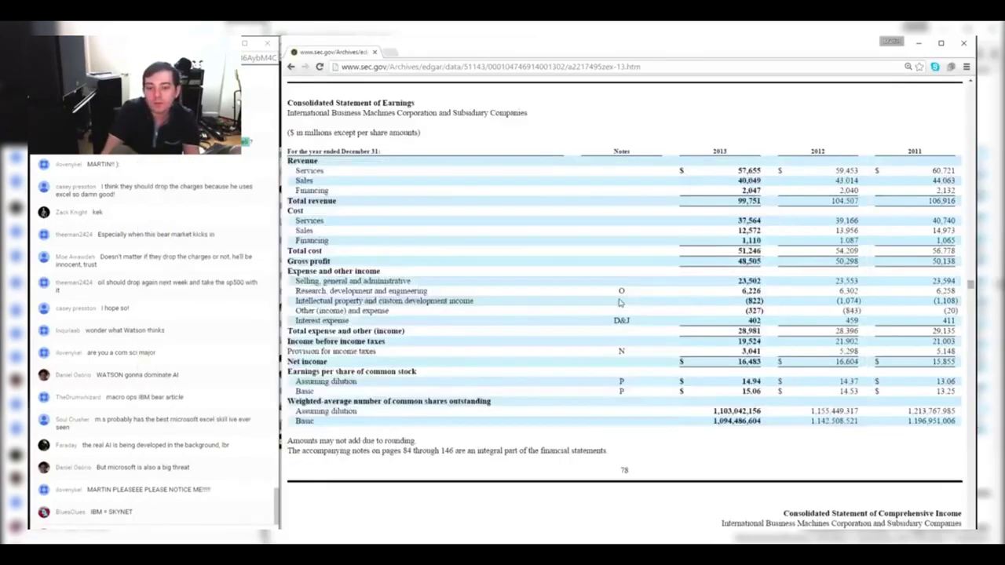
pyautogui.hotkey('alt', 'Tab')
# Enter the 2011 Financing revenue of 2,132 in V5 and sum the 2011 and 2012 revenue lines in row 6
pyautogui.press('Down')
pyautogui.press('Down')
pyautogui.hotkey('alt', 'Tab')
pyautogui.hotkey('alt', 'Tab')
pyautogui.write('2132')
pyautogui.press('Return')
pyautogui.hotkey('alt', '=')
pyautogui.press('Return')
# Copy the 2014 Revenue y/y growth formula back to 2013 and 2012, leaving the 2011 cell empty
pyautogui.press('Right')
pyautogui.press('Right')
pyautogui.press('Right')
pyautogui.press('Down')
pyautogui.press('Down')
pyautogui.press('Down')
pyautogui.press('Down')
pyautogui.press('Down')
pyautogui.press('Down')
pyautogui.press('Down')
pyautogui.press('Down')
pyautogui.press('Down')
pyautogui.press('Down')
pyautogui.press('Down')
pyautogui.press('Down')
pyautogui.press('Down')
pyautogui.press('Down')
pyautogui.press('Down')
pyautogui.press('Down')
pyautogui.press('Down')
pyautogui.press('Down')
pyautogui.press('Down')
pyautogui.hotkey('ctrl', 'c')
pyautogui.press('Left')
pyautogui.hotkey('ctrl', 'v')
pyautogui.press('Left')
pyautogui.hotkey('ctrl', 'v')
pyautogui.press('Left')
pyautogui.hotkey('ctrl', 'v')
pyautogui.press('Delete')
# Compare the historical Revenue y/y growth for 2012 to 2015 with the projected rates from 2016 onward
pyautogui.press('Right')
pyautogui.press('Right')
pyautogui.press('Right')
pyautogui.press('Right')
pyautogui.press('Right')
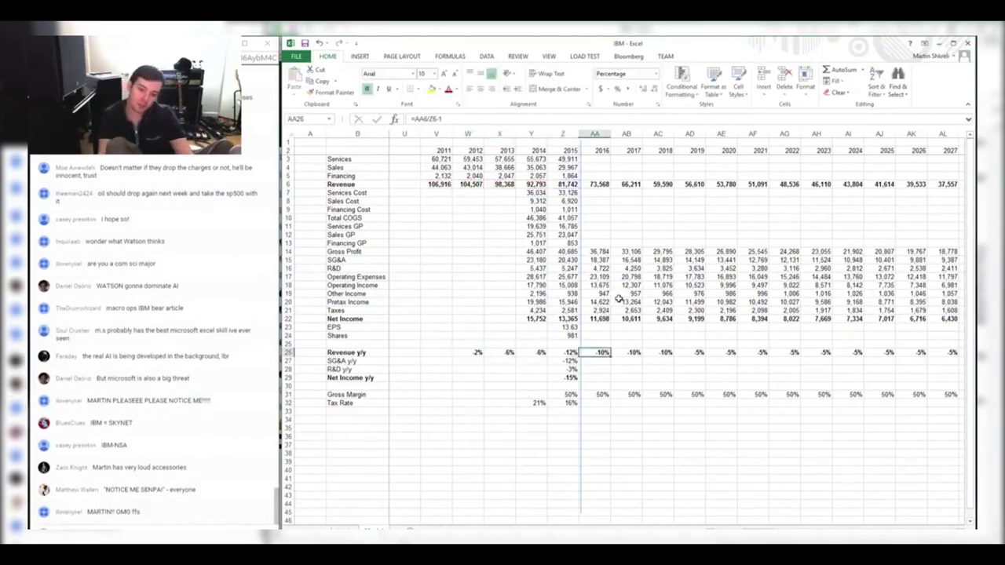
pyautogui.press('Right')
pyautogui.press('Right')
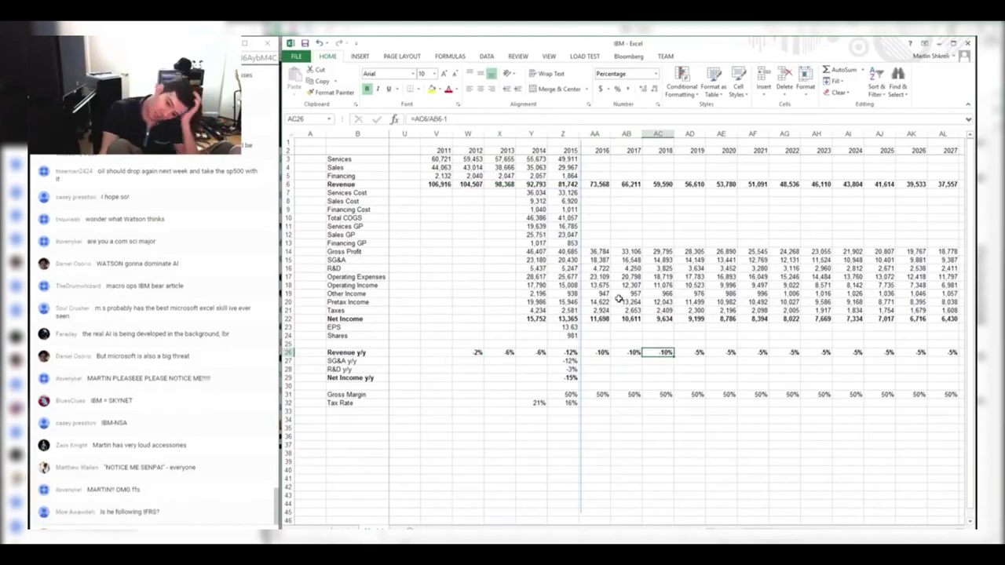
pyautogui.press('Left')
pyautogui.press('Left')
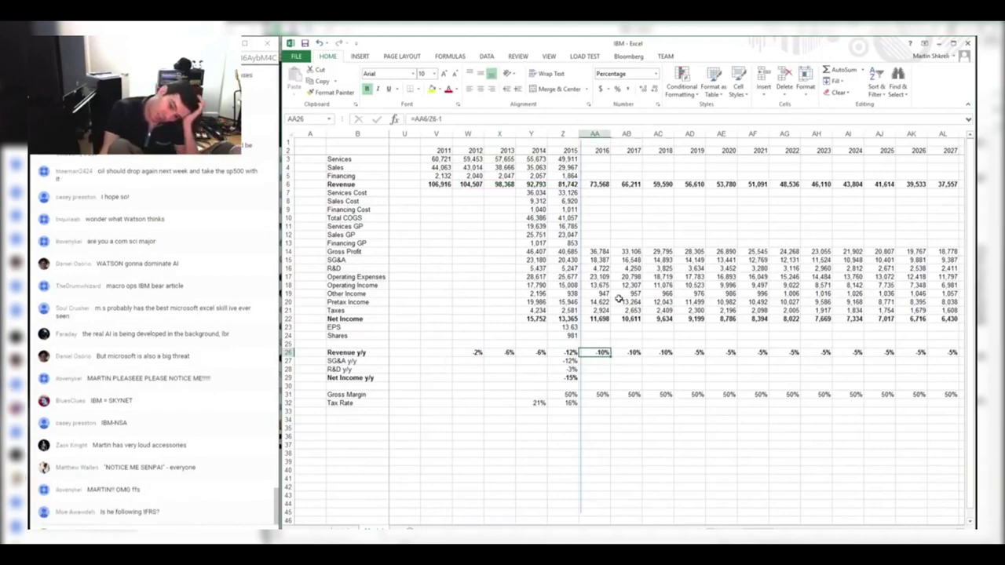
pyautogui.press('Left')
pyautogui.hotkey('shift', 'Left')
pyautogui.hotkey('shift', 'Left')
pyautogui.hotkey('shift', 'Left')
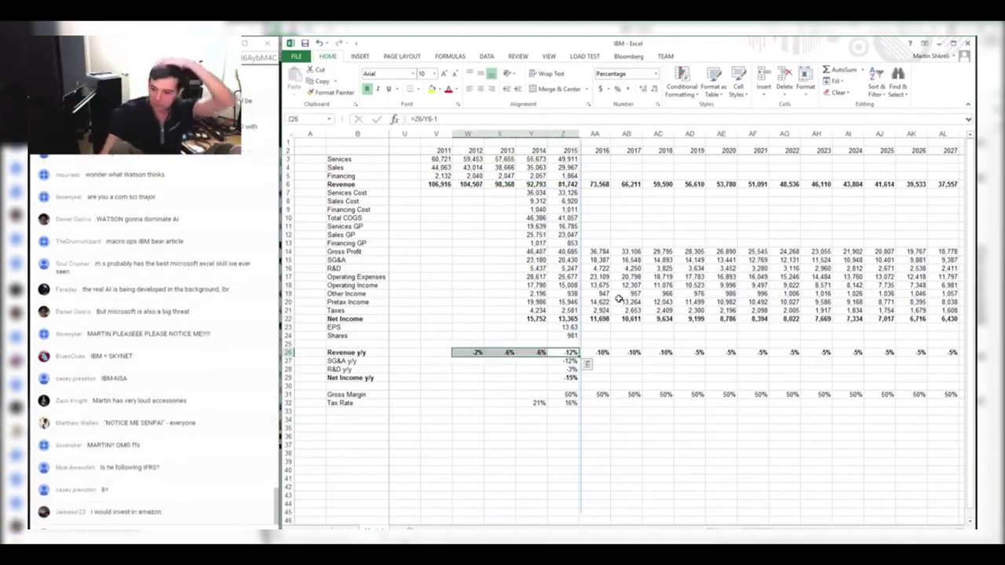
# Set 2016 revenue in AA6 to the prior year times 0.94 and fill the formula across through 2030
pyautogui.press('Right')
pyautogui.press('Up')
pyautogui.press('Up')
pyautogui.press('Up')
pyautogui.press('Up')
pyautogui.press('Up')
pyautogui.press('Up')
pyautogui.press('Up')
pyautogui.press('Up')
pyautogui.press('Up')
pyautogui.press('Up')
pyautogui.press('Up')
pyautogui.press('Up')
pyautogui.press('Up')
pyautogui.press('Up')
pyautogui.press('Up')
pyautogui.press('Up')
pyautogui.press('Up')
pyautogui.press('Up')
pyautogui.press('Up')
pyautogui.press('Up')
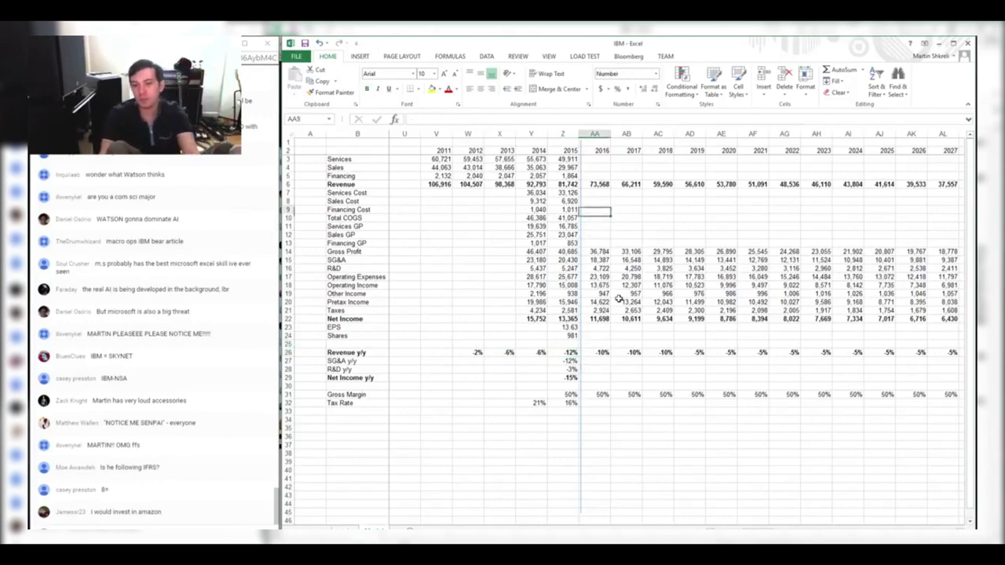
pyautogui.press('F2')
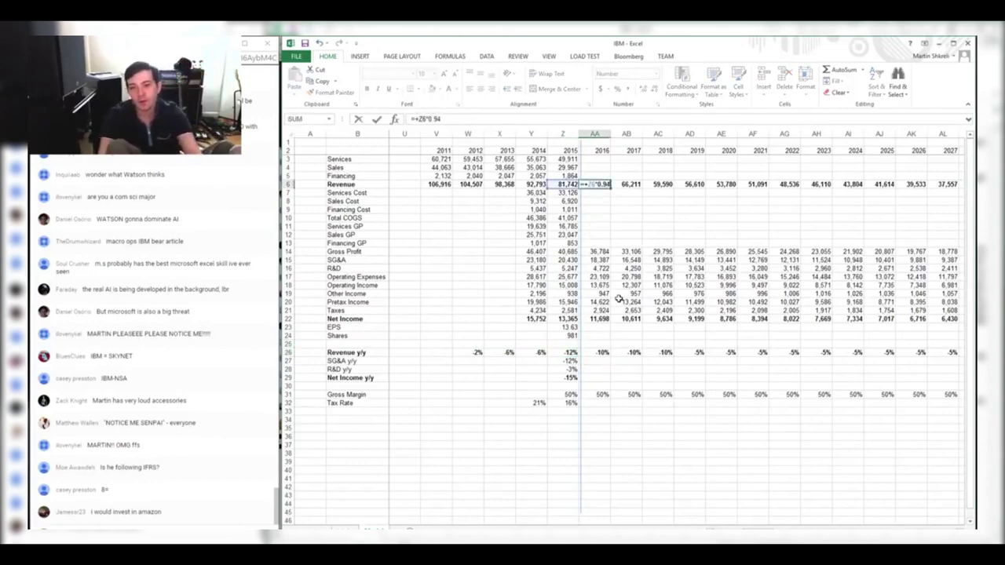
pyautogui.hotkey('ctrl', 'Return')
pyautogui.hotkey('ctrl', 'shift', 'Right')
pyautogui.hotkey('ctrl', 'r')
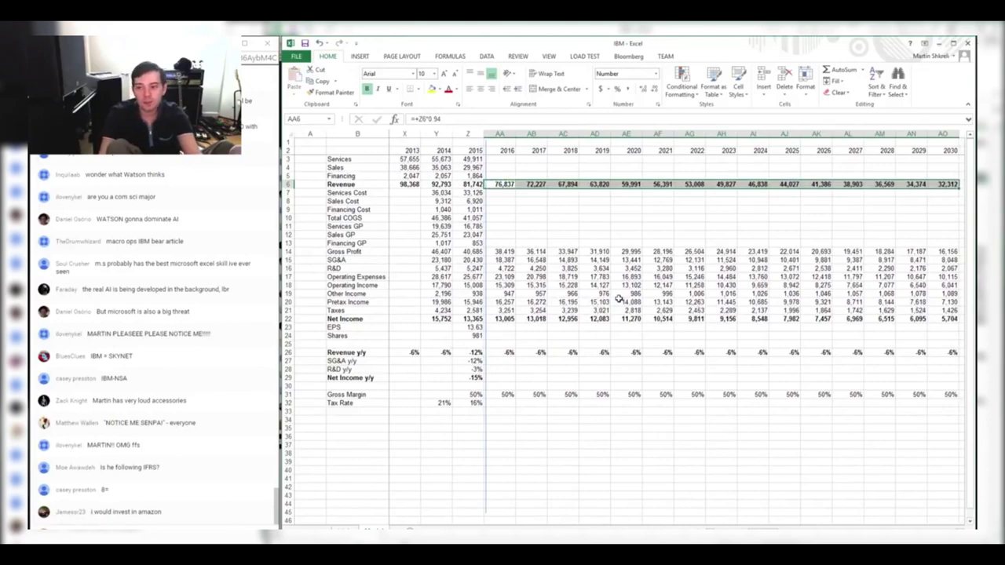
# Examine the valuation block beside the projections, including NPV, net value and value per share against the current price
pyautogui.hotkey('ctrl', 'Right')
pyautogui.press('Right')
pyautogui.press('Right')
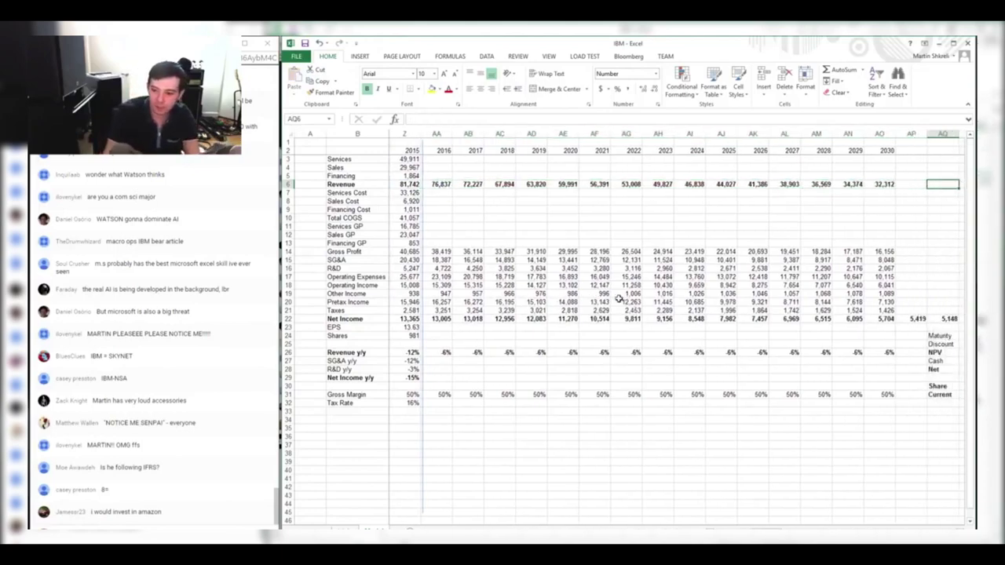
pyautogui.press('Right')
pyautogui.press('Right')
pyautogui.press('Right')
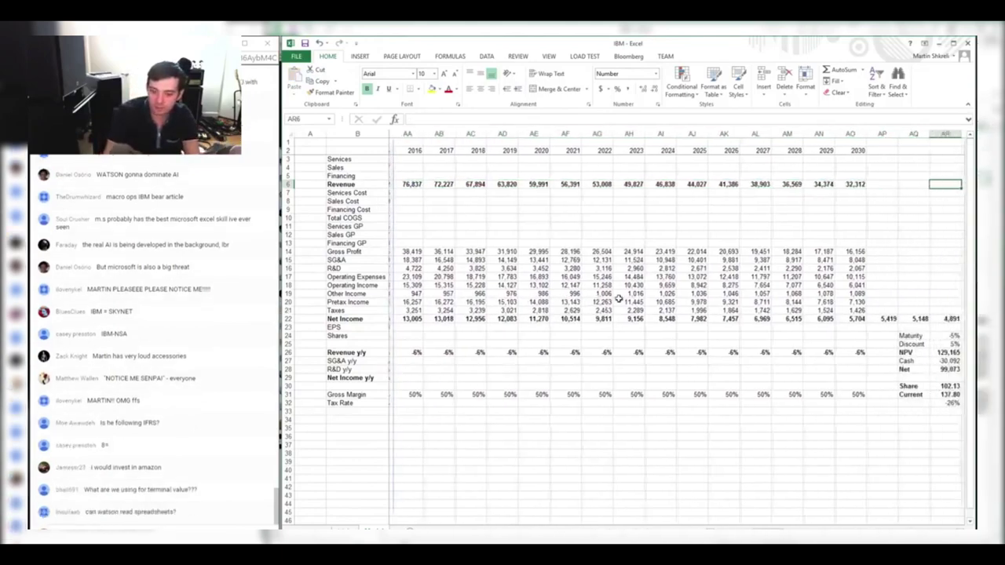
pyautogui.press('Left')
pyautogui.press('Left')
pyautogui.press('Left')
pyautogui.press('Down')
pyautogui.press('Down')
pyautogui.press('Down')
pyautogui.press('Down')
pyautogui.press('Down')
pyautogui.press('Down')
pyautogui.press('Down')
pyautogui.press('Down')
pyautogui.press('Down')
pyautogui.press('Down')
pyautogui.press('Down')
pyautogui.press('Down')
pyautogui.press('Down')
pyautogui.press('Down')
pyautogui.press('Down')
pyautogui.press('Down')
pyautogui.press('Down')
pyautogui.press('Down')
pyautogui.press('Down')
pyautogui.press('Down')
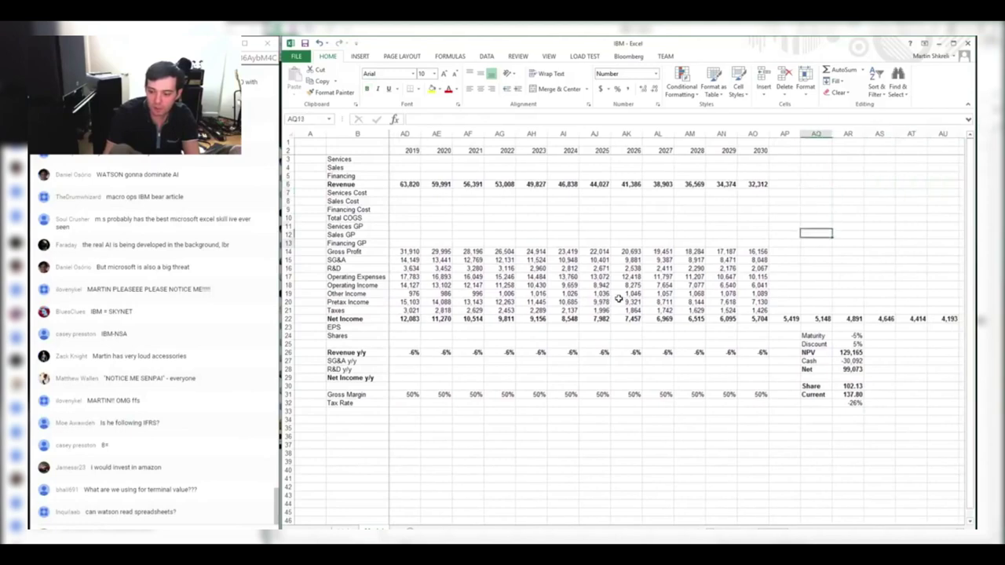
pyautogui.press('Right')
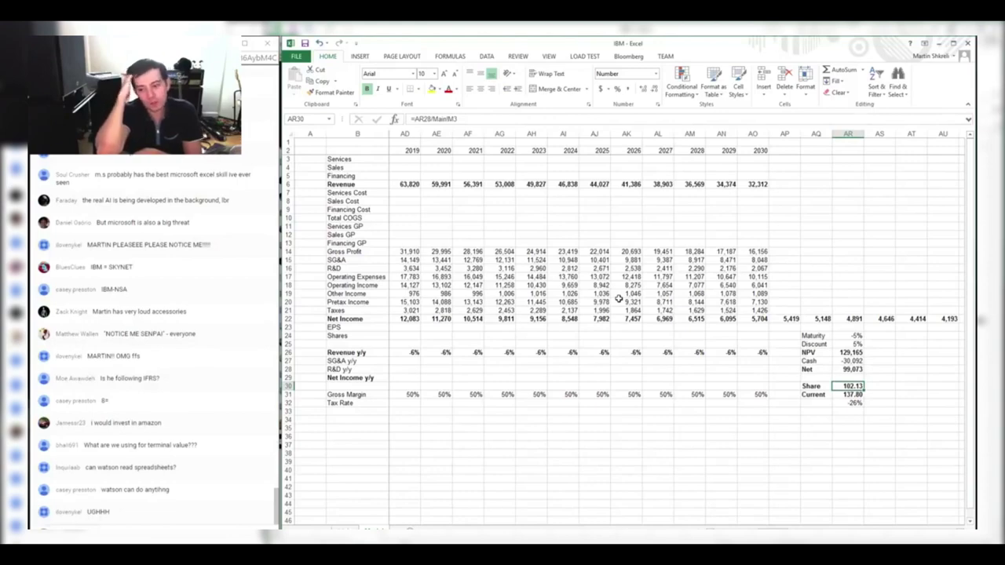
# Check the projected Net Income row from 2016 onward and the NPV formula that discounts it
pyautogui.moveTo(747, 212); pyautogui.dragTo(954, 193)
pyautogui.moveTo(468, 242); pyautogui.dragTo(914, 310)
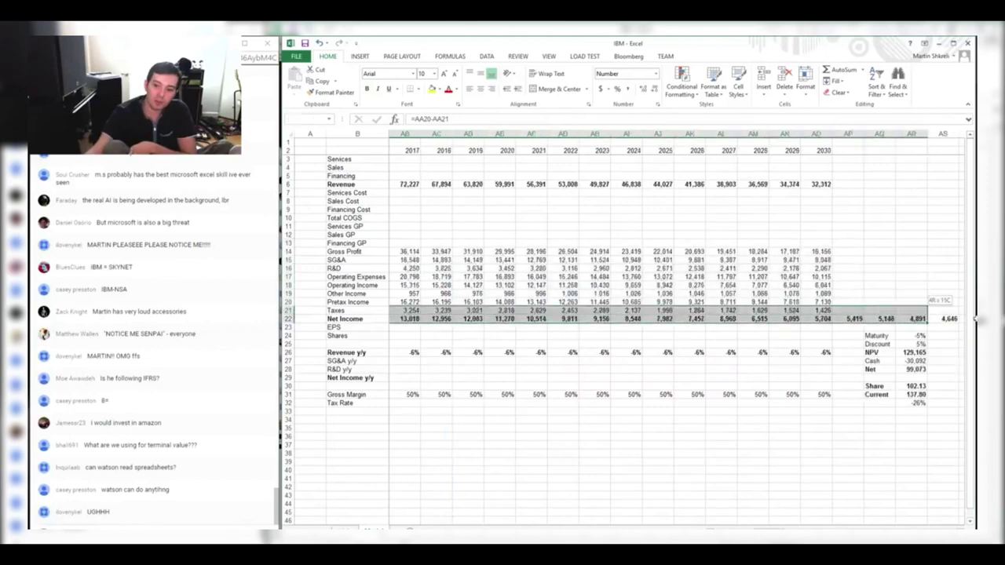
pyautogui.hscroll(3, 675, 330)
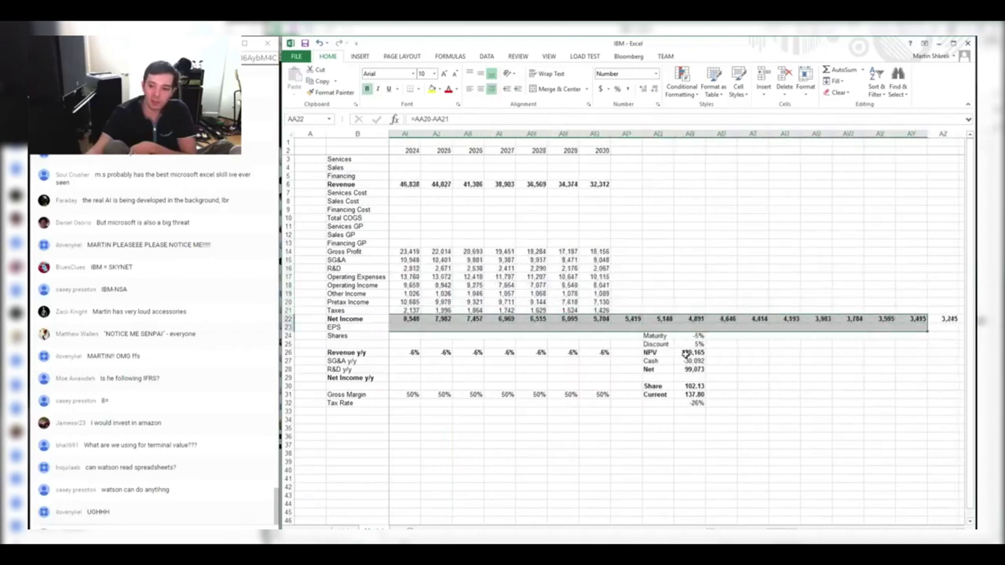
pyautogui.press('F2')
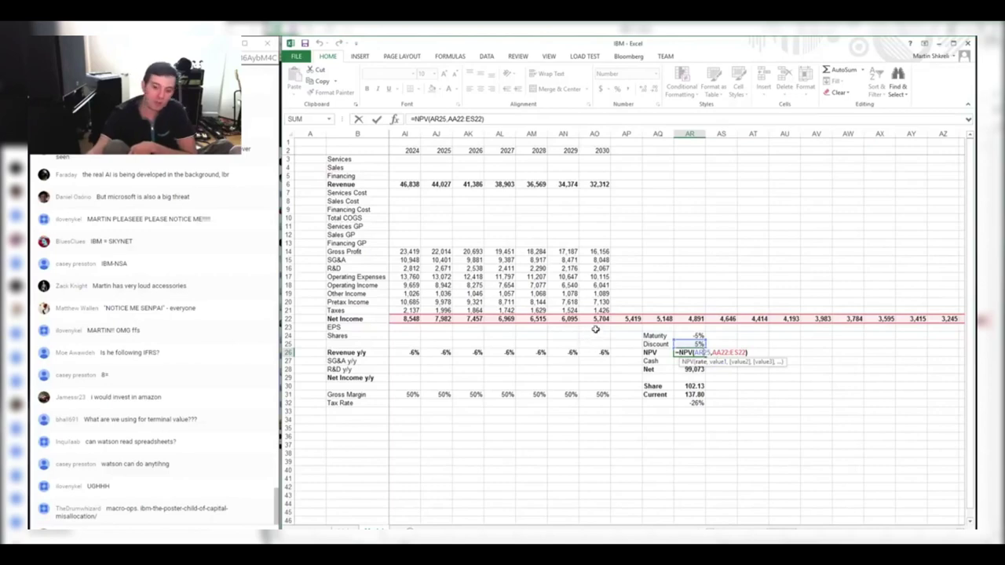
pyautogui.press('Return')
# Review the projection columns from the valuation block back to the 2014 column
pyautogui.press('Left')
pyautogui.press('Left')
pyautogui.press('Left')
pyautogui.press('Left')
pyautogui.press('Left')
pyautogui.press('Left')
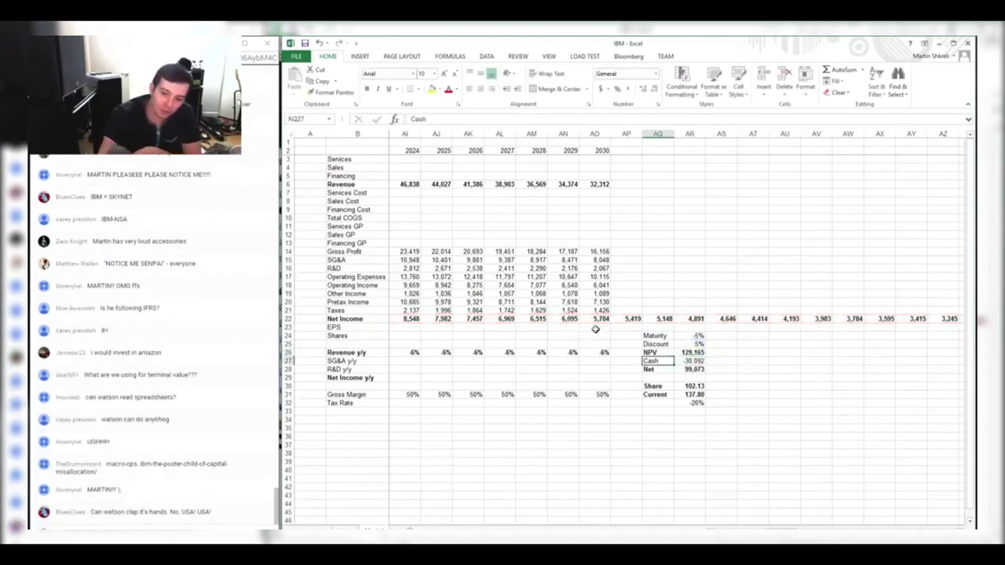
pyautogui.press('Left')
pyautogui.press('Left')
pyautogui.press('Left')
pyautogui.press('Left')
pyautogui.press('Left')
pyautogui.press('Left')
pyautogui.press('Left')
pyautogui.press('Left')
pyautogui.press('Left')
pyautogui.press('Left')
pyautogui.press('Left')
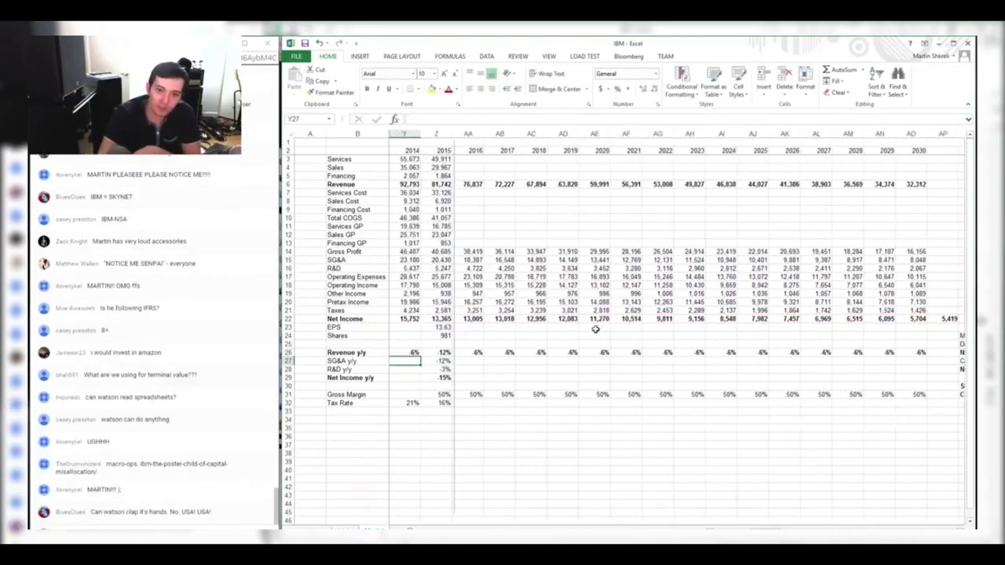
# Change 2016 revenue in AA6 to a 5% decline from the prior year and fill the formula across through 2030
pyautogui.press('Up')
pyautogui.press('Up')
pyautogui.press('Up')
pyautogui.press('Up')
pyautogui.press('Up')
pyautogui.press('Up')
pyautogui.press('Up')
pyautogui.press('Up')
pyautogui.press('Up')
pyautogui.press('Up')
pyautogui.press('Up')
pyautogui.press('Up')
pyautogui.press('Up')
pyautogui.press('Up')
pyautogui.press('Up')
pyautogui.press('Up')
pyautogui.press('Up')
pyautogui.press('Up')
pyautogui.press('Up')
pyautogui.press('Up')
pyautogui.write('=+Z6*0.94')
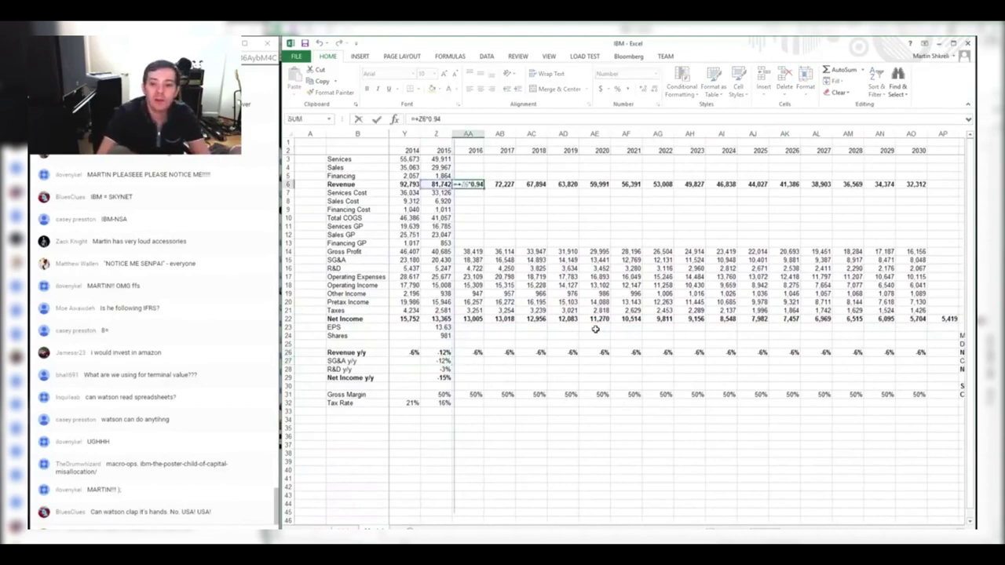
pyautogui.press('Right')
pyautogui.hotkey('ctrl', 'shift', 'Right')
pyautogui.hotkey('ctrl', 'r')
pyautogui.hotkey('ctrl', 'shift', 'Left')
# Review the revised revenue projections across to 2030 and on toward the valuation block
pyautogui.hotkey('ctrl', 'Right')
pyautogui.press('Right')
pyautogui.press('Right')
pyautogui.press('Right')
pyautogui.press('Right')
pyautogui.press('Right')
pyautogui.press('Right')
pyautogui.press('Right')
pyautogui.press('Right')
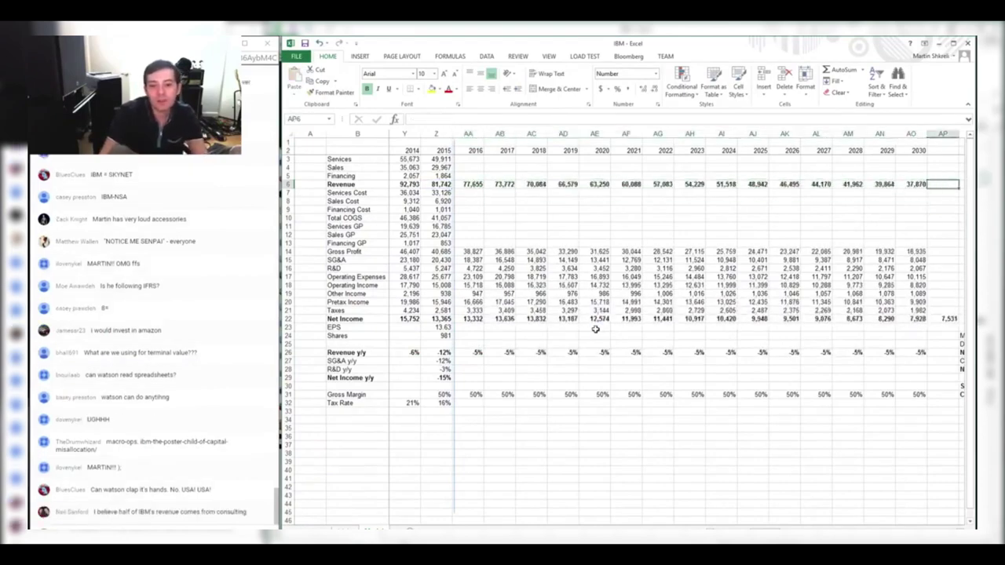
# Review the projected Revenue row across the forecast years up to 2030
pyautogui.press('Left')
pyautogui.press('Left')
pyautogui.press('Left')
pyautogui.press('Left')
pyautogui.press('Left')
pyautogui.press('Left')
pyautogui.press('Left')
pyautogui.press('Left')
pyautogui.press('Left')
pyautogui.press('Left')
pyautogui.press('Left')
pyautogui.press('Left')
pyautogui.press('Left')
pyautogui.press('Left')
pyautogui.press('Left')
pyautogui.press('Left')
pyautogui.press('Left')
pyautogui.press('Left')
pyautogui.press('Left')
pyautogui.press('Left')
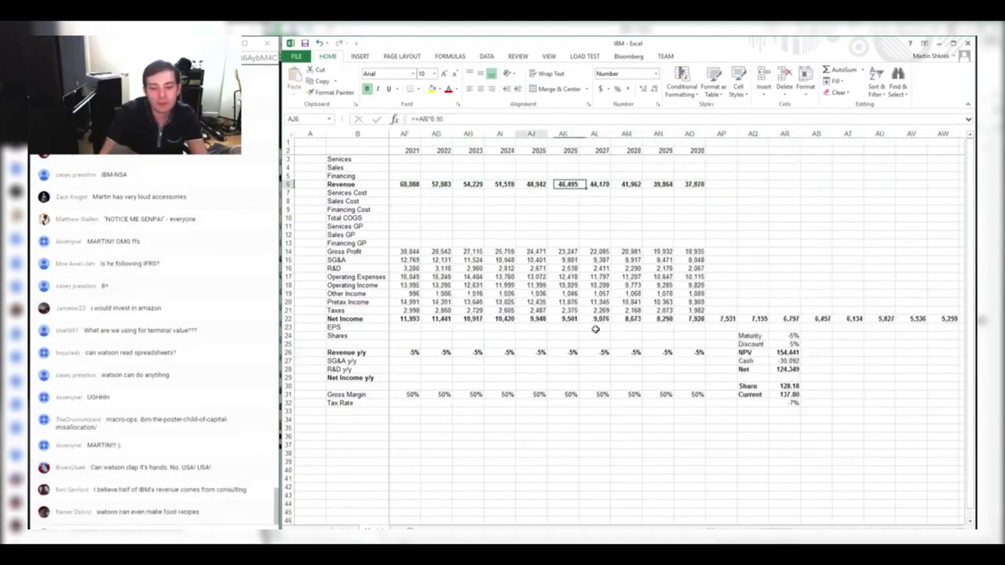
# Set the Discount rate in the valuation block to 4.5%, keeping the Percentage cell format
pyautogui.press('Right')
pyautogui.press('Right')
pyautogui.press('Right')
pyautogui.press('Right')
pyautogui.press('Right')
pyautogui.press('Right')
pyautogui.press('Right')
pyautogui.press('Right')
pyautogui.press('Right')
pyautogui.press('Right')
pyautogui.press('Right')
pyautogui.press('Right')
pyautogui.press('Right')
pyautogui.press('Right')
pyautogui.press('Right')
pyautogui.press('Down')
pyautogui.press('Down')
pyautogui.press('Down')
pyautogui.press('Down')
pyautogui.press('Down')
pyautogui.press('Down')
pyautogui.press('Down')
pyautogui.press('Down')
pyautogui.press('Down')
pyautogui.press('Down')
pyautogui.press('Down')
pyautogui.press('Down')
pyautogui.press('Down')
pyautogui.press('Down')
pyautogui.press('Down')
pyautogui.press('Down')
pyautogui.press('Down')
pyautogui.press('Down')
pyautogui.press('Down')
pyautogui.press('Down')
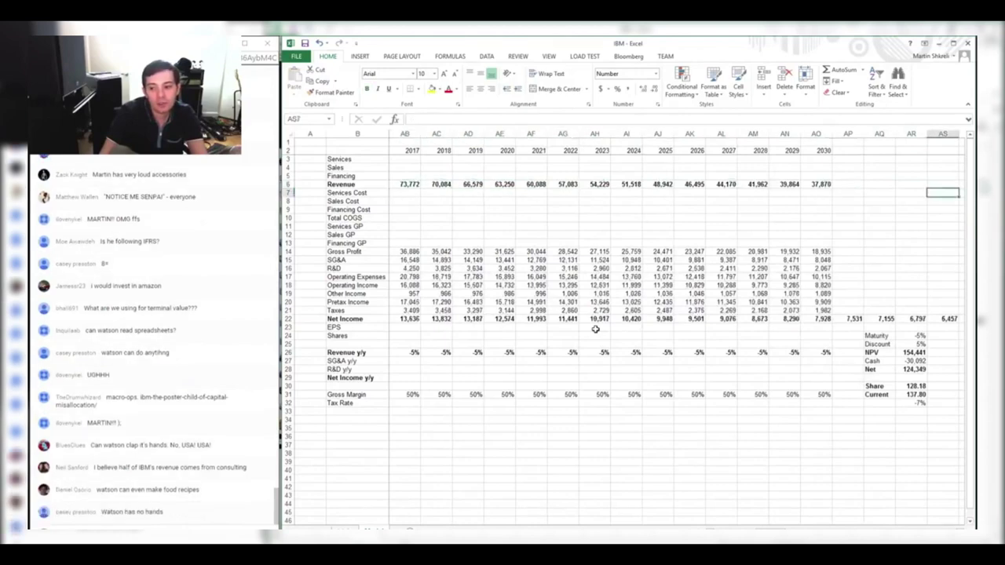
pyautogui.press('Up')
pyautogui.press('Up')
pyautogui.press('Up')
pyautogui.hotkey('ctrl', '1')
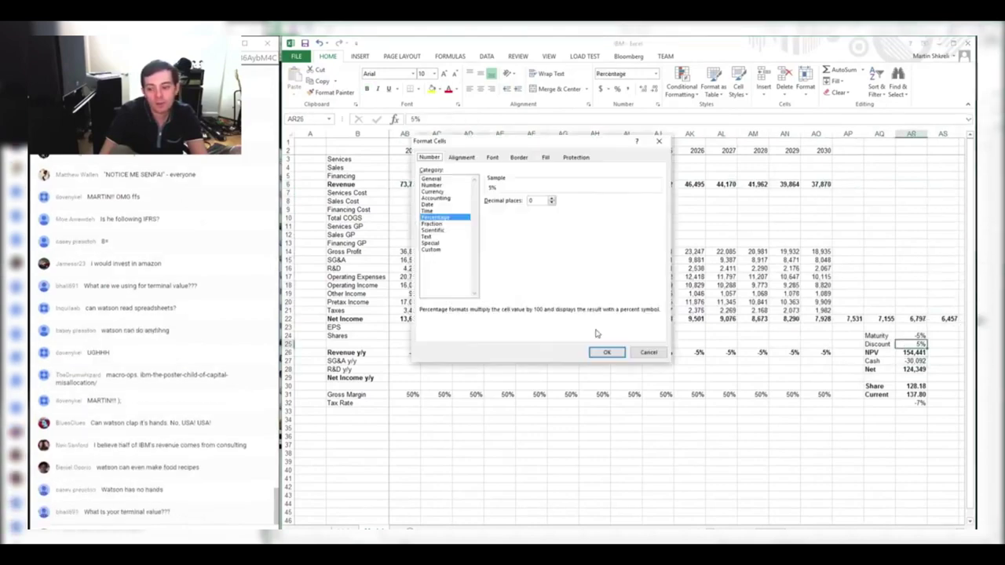
pyautogui.press('Return')
pyautogui.write('4.5')
pyautogui.press('Return')
# Examine the extended net income projection and the Share and Current price cells in the valuation block
pyautogui.press('Right')
pyautogui.press('Right')
pyautogui.press('Right')
pyautogui.press('Right')
pyautogui.press('Right')
pyautogui.press('Right')
pyautogui.press('Right')
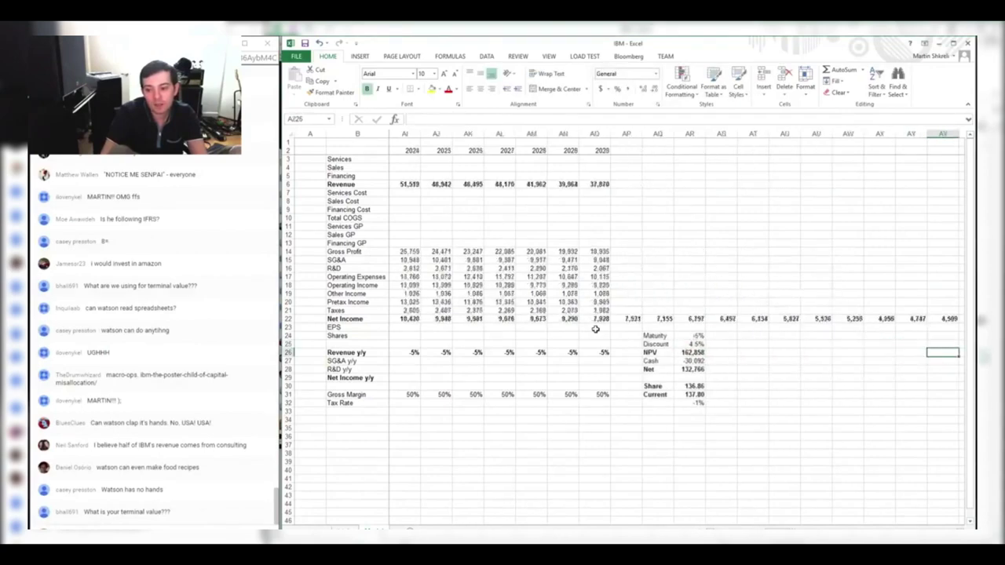
pyautogui.press('Left')
pyautogui.press('Left')
pyautogui.press('Left')
pyautogui.press('Left')
pyautogui.press('Left')
pyautogui.press('Left')
pyautogui.press('Left')
pyautogui.press('Down')
pyautogui.press('Down')
pyautogui.press('Down')
pyautogui.press('Down')
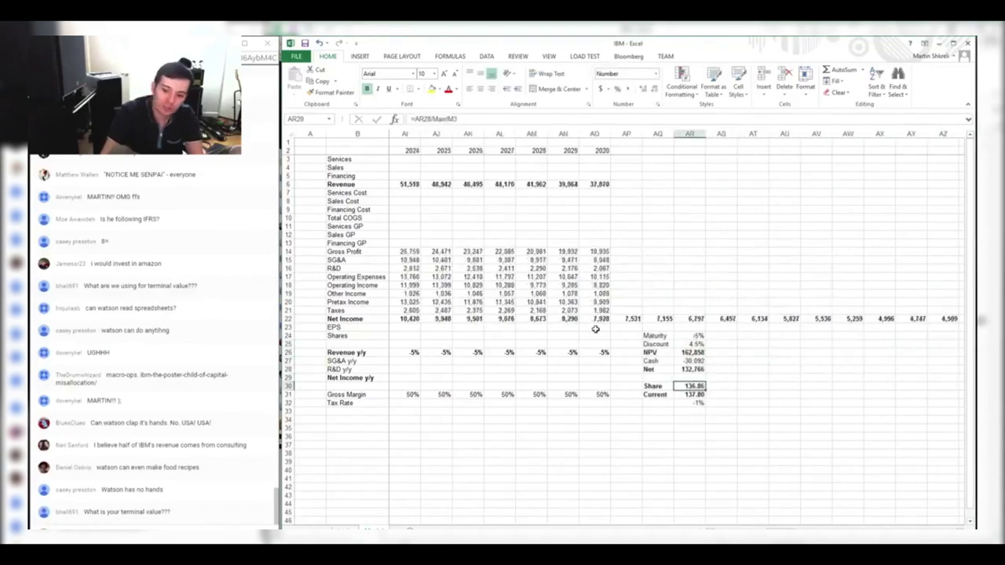
pyautogui.press('Down')
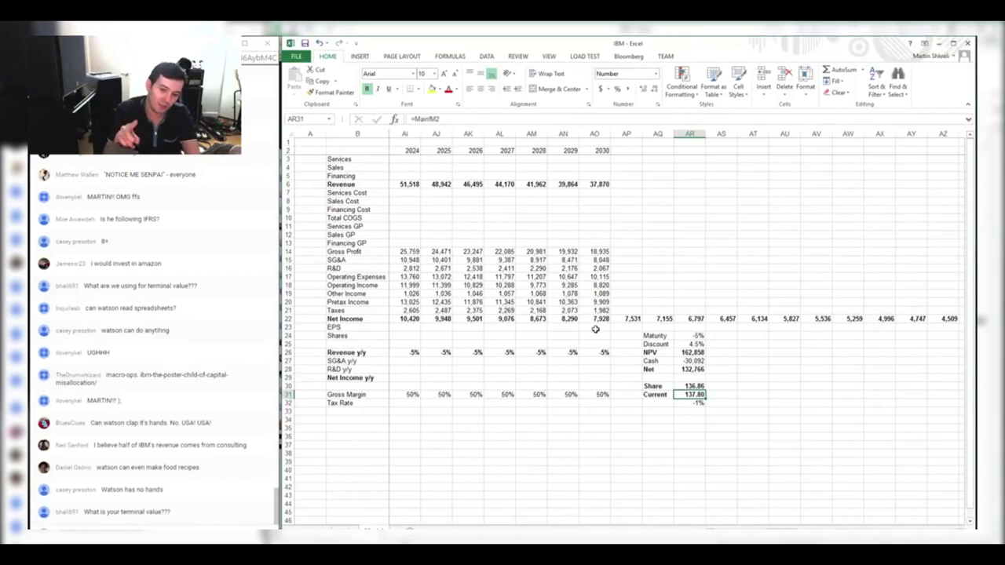
# Compare the 2018 to 2030 revenue forecast with the valuation block's Share and Current price figures
pyautogui.moveTo(764, 323); pyautogui.dragTo(396, 243)
pyautogui.click(752, 251)
pyautogui.click(877, 385)
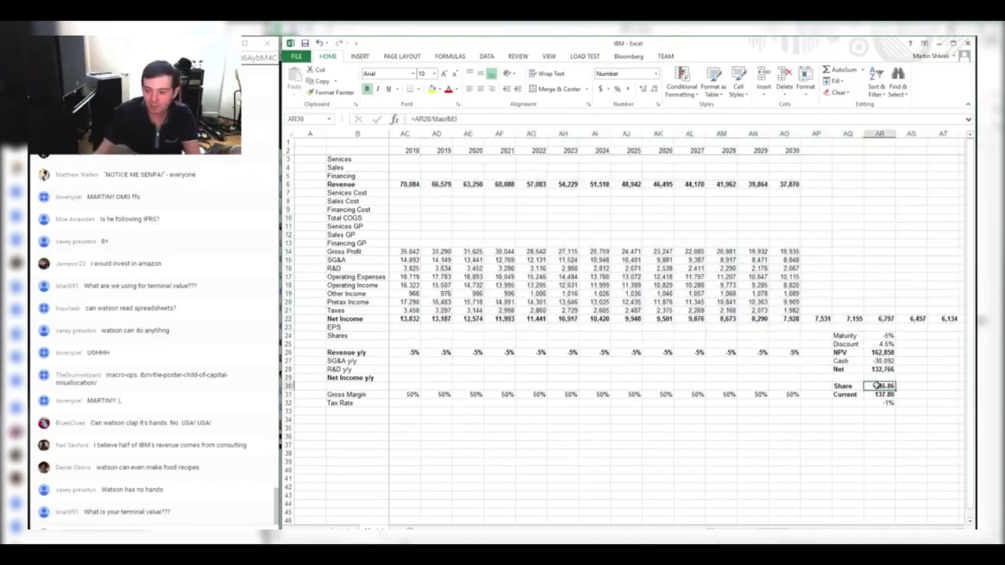
pyautogui.moveTo(407, 185); pyautogui.dragTo(794, 184)
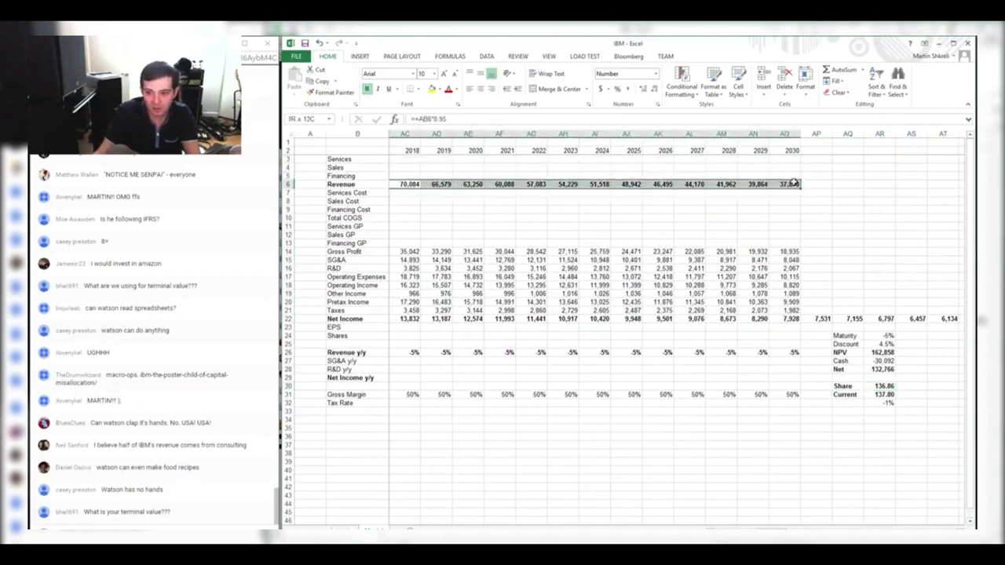
pyautogui.click(880, 387)
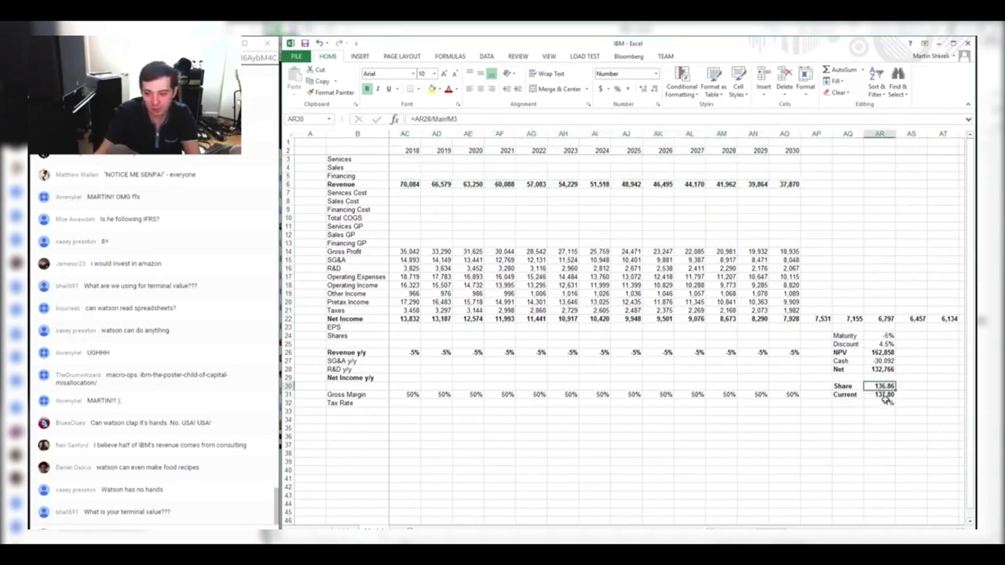
pyautogui.moveTo(554, 185); pyautogui.dragTo(789, 185)
pyautogui.click(847, 378)
pyautogui.moveTo(885, 398)
pyautogui.mouseDown()
pyautogui.moveTo(628, 206)
pyautogui.moveTo(868, 390)
pyautogui.mouseUp()
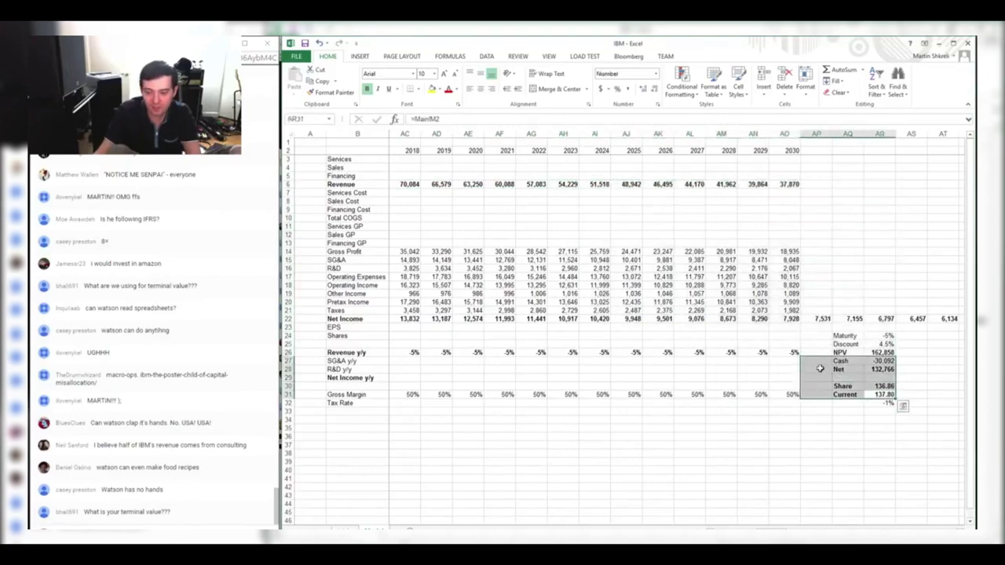
pyautogui.click(743, 412)
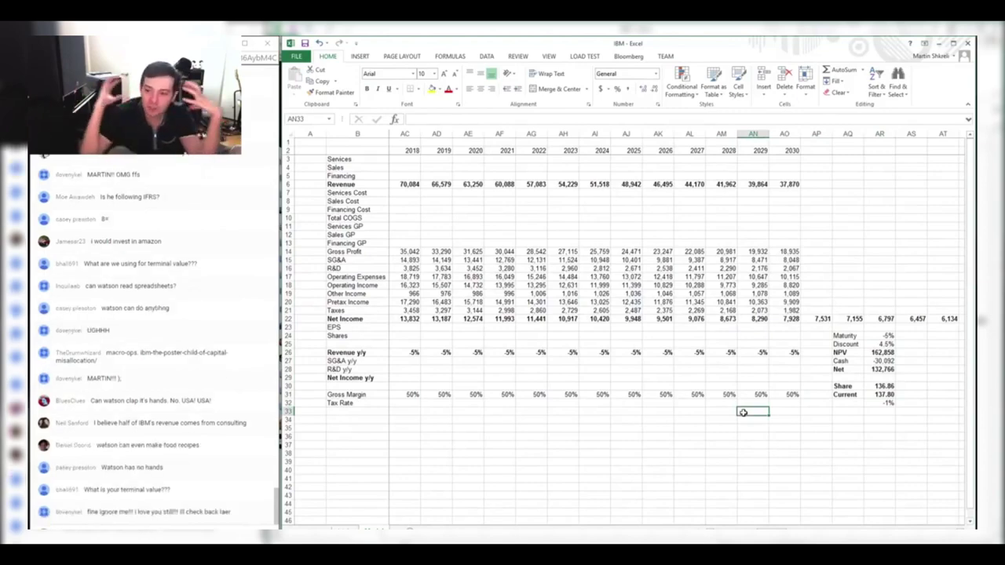
# Copy the 2015 Tax Rate formula across the forecast years 2016 to 2030
pyautogui.hotkey('ctrl', 'z')
pyautogui.hotkey('ctrl', 'z')
pyautogui.hotkey('ctrl', 'z')
pyautogui.hotkey('ctrl', 'z')
pyautogui.hotkey('ctrl', 'z')
pyautogui.hotkey('ctrl', 'z')
pyautogui.hotkey('ctrl', 'z')
pyautogui.press('Down')
pyautogui.press('Down')
pyautogui.press('Down')
pyautogui.press('Down')
pyautogui.press('Down')
pyautogui.press('Down')
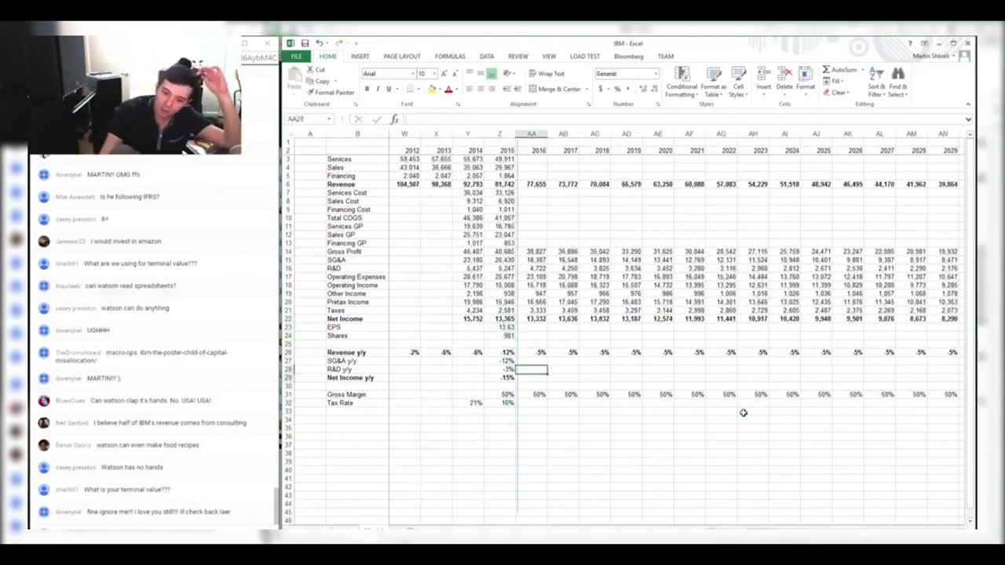
pyautogui.hotkey('shift', 'Right')
pyautogui.hotkey('shift', 'Right')
pyautogui.hotkey('shift', 'Right')
pyautogui.hotkey('shift', 'Right')
pyautogui.hotkey('shift', 'Right')
pyautogui.press('Left')
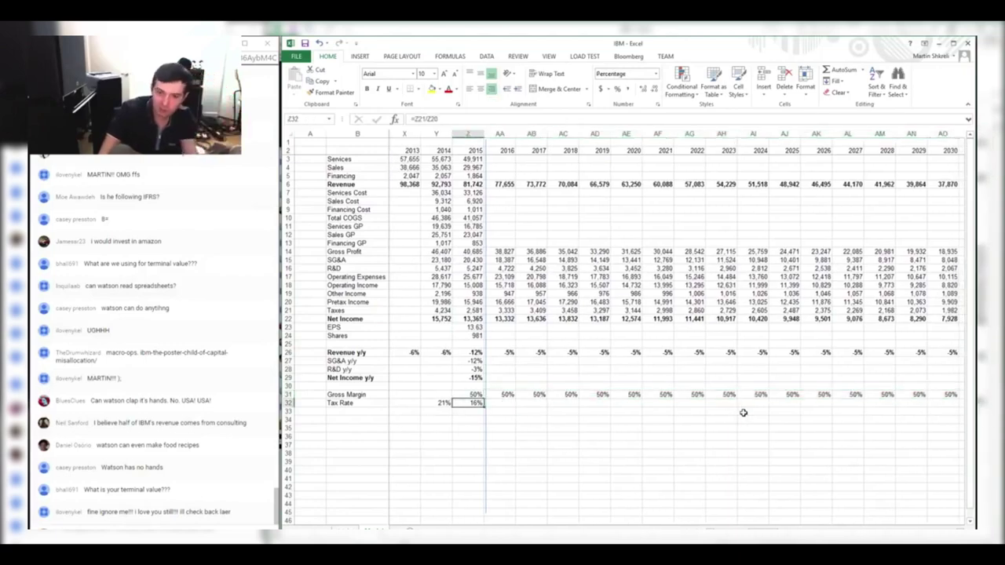
pyautogui.hotkey('ctrl', 'c')
pyautogui.press('Right')
pyautogui.hotkey('shift', 'Right')
pyautogui.hotkey('shift', 'Right')
pyautogui.hotkey('shift', 'Right')
pyautogui.hotkey('shift', 'Right')
pyautogui.hotkey('shift', 'Right')
pyautogui.hotkey('shift', 'Right')
pyautogui.hotkey('shift', 'Right')
pyautogui.hotkey('shift', 'Right')
pyautogui.hotkey('shift', 'Right')
pyautogui.hotkey('shift', 'Right')
pyautogui.hotkey('shift', 'Right')
pyautogui.hotkey('shift', 'Right')
pyautogui.hotkey('shift', 'Right')
pyautogui.hotkey('shift', 'Right')
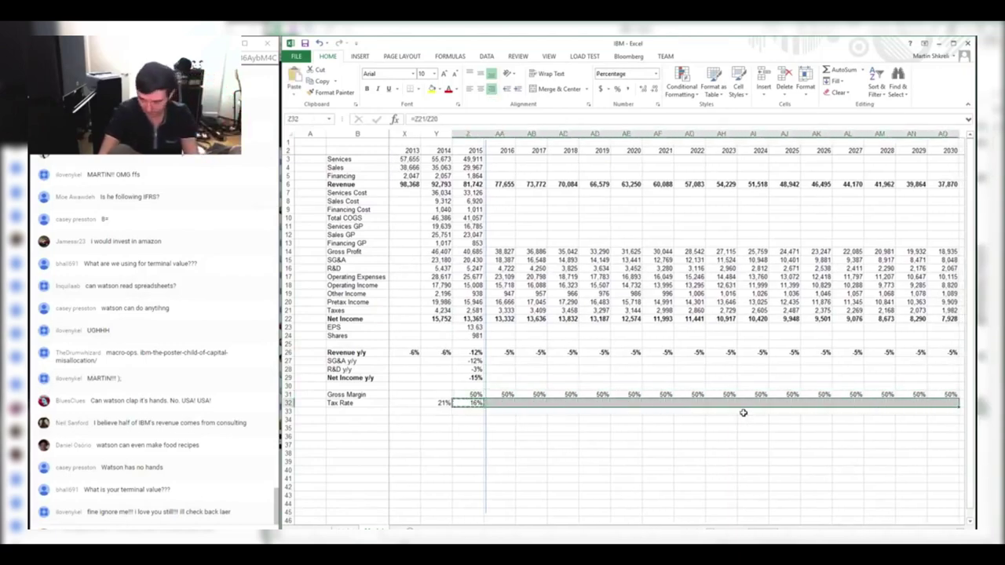
pyautogui.hotkey('ctrl', 'v')
# Check the forecast tax rates through 2030 and return to the valuation block beside them
pyautogui.press('Right')
pyautogui.press('Right')
pyautogui.press('Right')
pyautogui.press('Right')
pyautogui.press('Right')
pyautogui.press('Right')
pyautogui.press('Right')
pyautogui.press('Right')
pyautogui.press('Right')
pyautogui.press('Right')
pyautogui.press('Right')
pyautogui.press('Right')
pyautogui.press('Right')
pyautogui.press('Right')
pyautogui.press('Right')
pyautogui.press('Right')
pyautogui.press('Right')
pyautogui.press('Up')
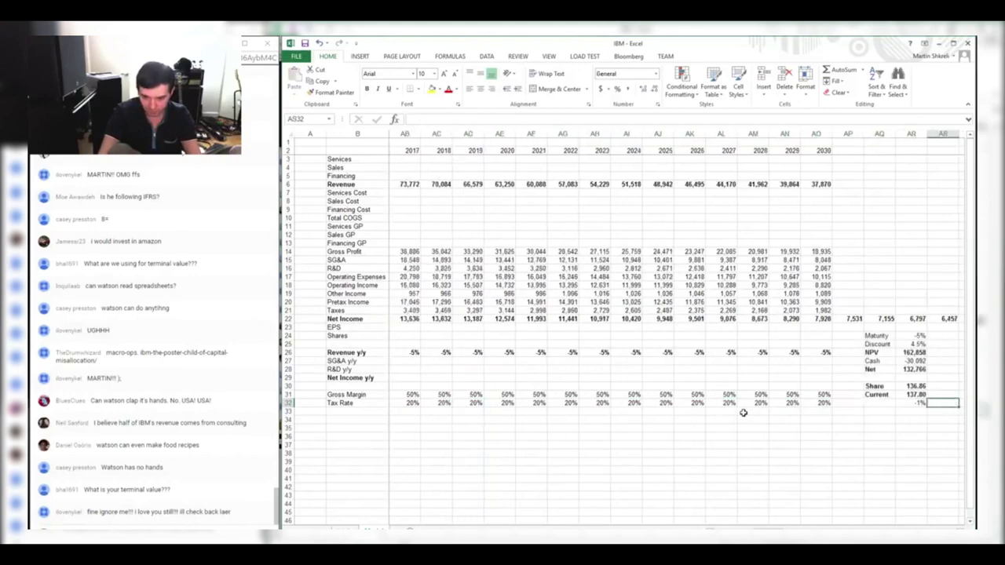
# Look back across the forecast rows to the historical figures starting in 2011
pyautogui.press('Left')
pyautogui.press('Left')
pyautogui.press('Left')
pyautogui.press('Left')
pyautogui.press('Left')
pyautogui.press('Left')
pyautogui.press('Left')
pyautogui.press('Left')
pyautogui.press('Left')
pyautogui.press('Left')
pyautogui.press('Left')
pyautogui.press('Left')
pyautogui.press('Left')
pyautogui.press('Left')
pyautogui.press('Left')
pyautogui.press('Left')
pyautogui.press('Left')
pyautogui.press('Left')
pyautogui.press('Left')
pyautogui.press('Left')
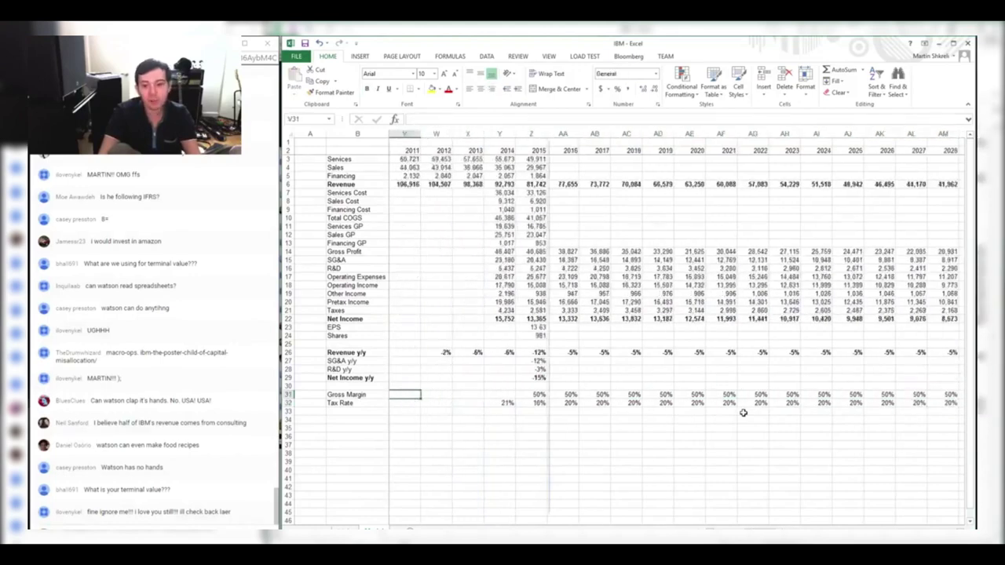
# Examine the Net Income projection extended beyond 2030 and the Discount rate in the valuation block
pyautogui.press('Right')
pyautogui.press('Right')
pyautogui.press('Right')
pyautogui.press('Right')
pyautogui.press('Up')
pyautogui.press('Up')
pyautogui.press('Up')
pyautogui.press('Up')
pyautogui.press('Up')
pyautogui.press('Up')
pyautogui.press('Up')
pyautogui.press('Up')
pyautogui.press('Right')
pyautogui.press('Right')
pyautogui.press('Right')
pyautogui.press('Right')
pyautogui.press('Right')
pyautogui.press('Right')
pyautogui.press('Right')
pyautogui.press('Right')
pyautogui.press('Right')
pyautogui.press('Right')
pyautogui.press('Right')
pyautogui.press('Right')
pyautogui.press('Right')
pyautogui.press('Right')
pyautogui.press('Right')
pyautogui.press('Right')
pyautogui.press('Right')
pyautogui.press('Right')
pyautogui.press('Right')
pyautogui.press('Right')
pyautogui.press('Right')
pyautogui.press('Right')
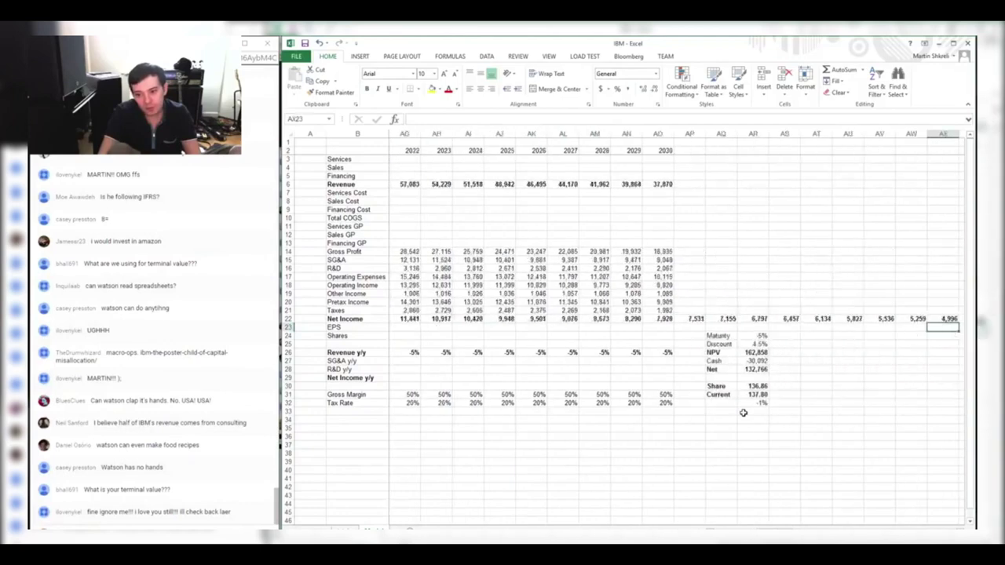
pyautogui.press('Left')
pyautogui.press('Left')
pyautogui.press('Left')
pyautogui.press('Left')
pyautogui.press('Left')
pyautogui.press('Left')
pyautogui.press('Down')
pyautogui.press('Down')
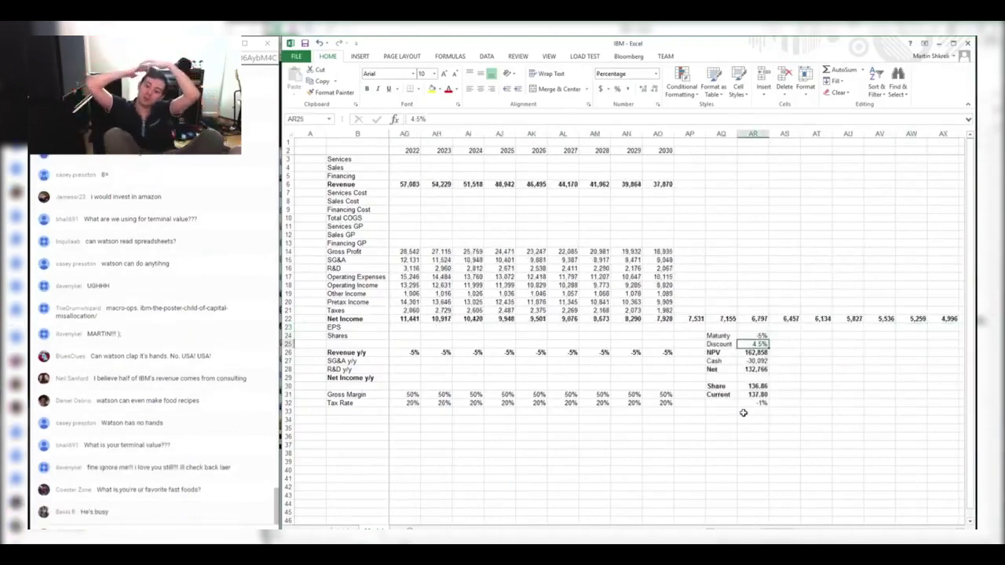
# Switch to Bloomberg and open the debt distribution (DDIS) for IBM Equity
pyautogui.hotkey('alt', 'Tab')
pyautogui.hotkey('alt', 'Tab')
pyautogui.hotkey('alt', 'Tab')
pyautogui.write('DDIS')
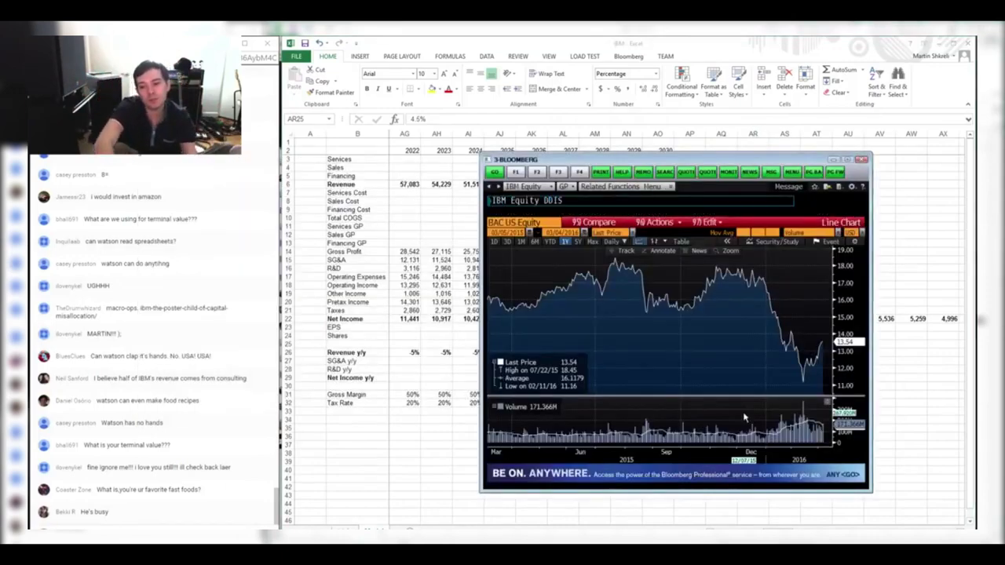
pyautogui.press('Return')
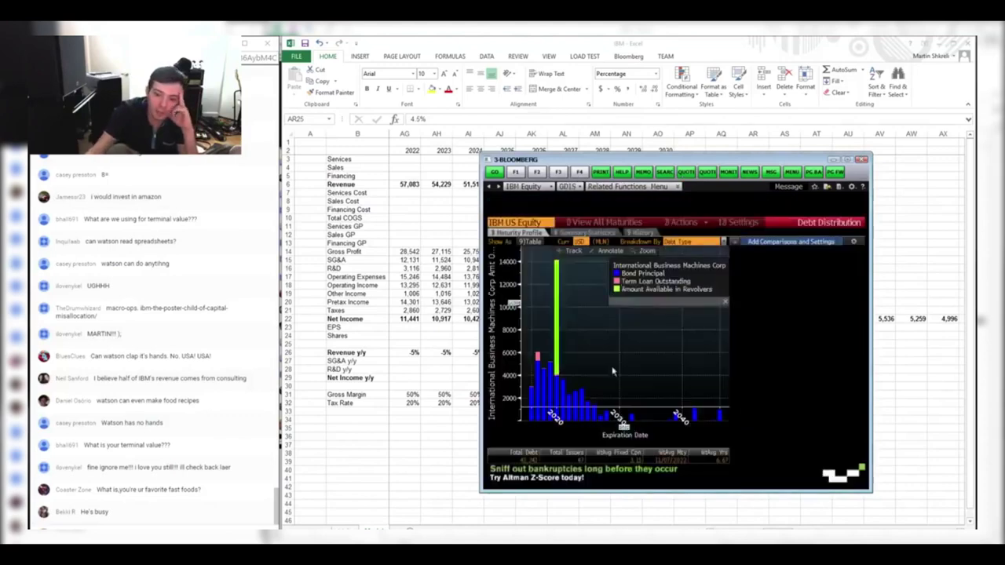
# List IBM's bonds maturing in 2025 and view the quotes for the 11/07/25 and 10/30/25 issues
pyautogui.moveTo(585, 403)
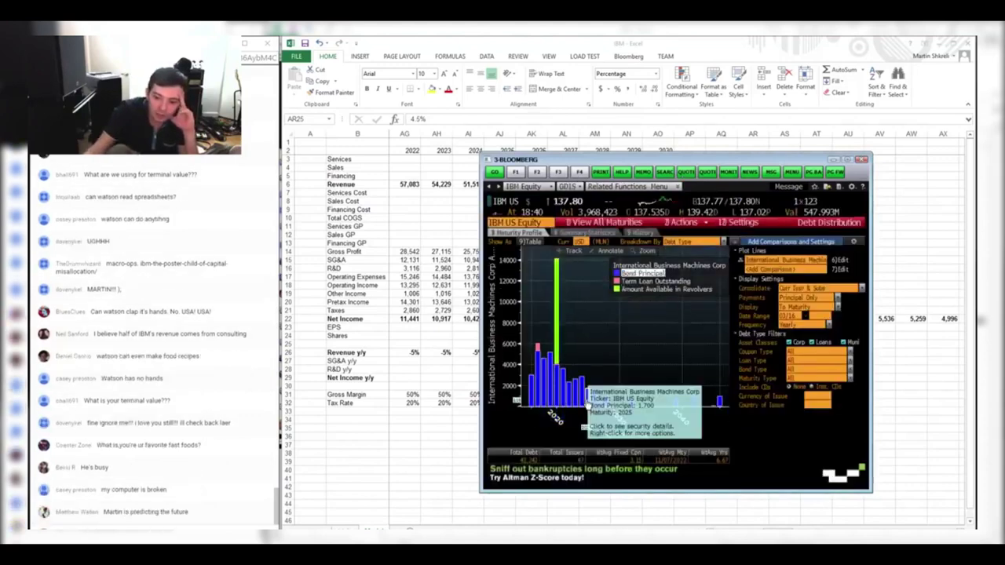
pyautogui.click(585, 403)
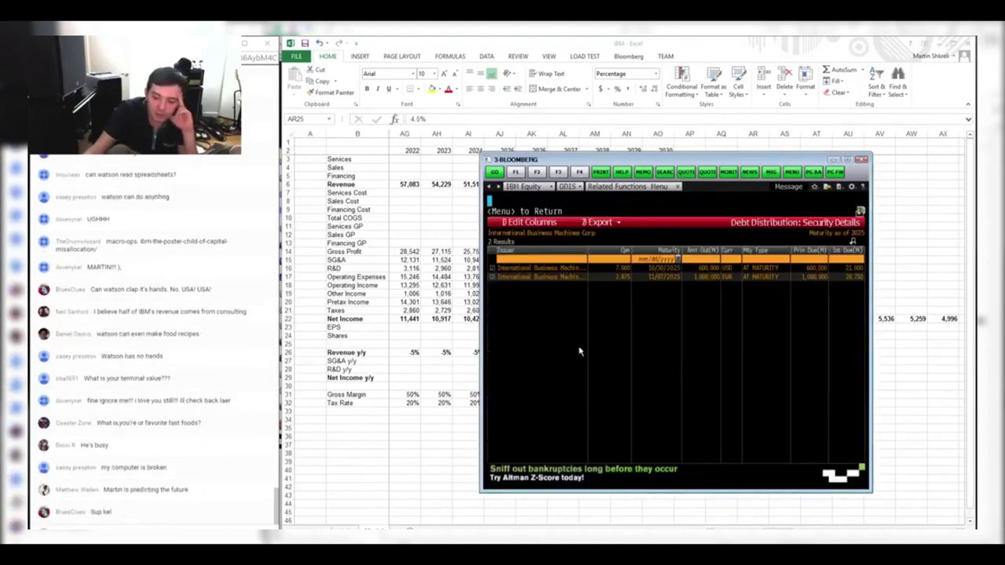
pyautogui.click(598, 281)
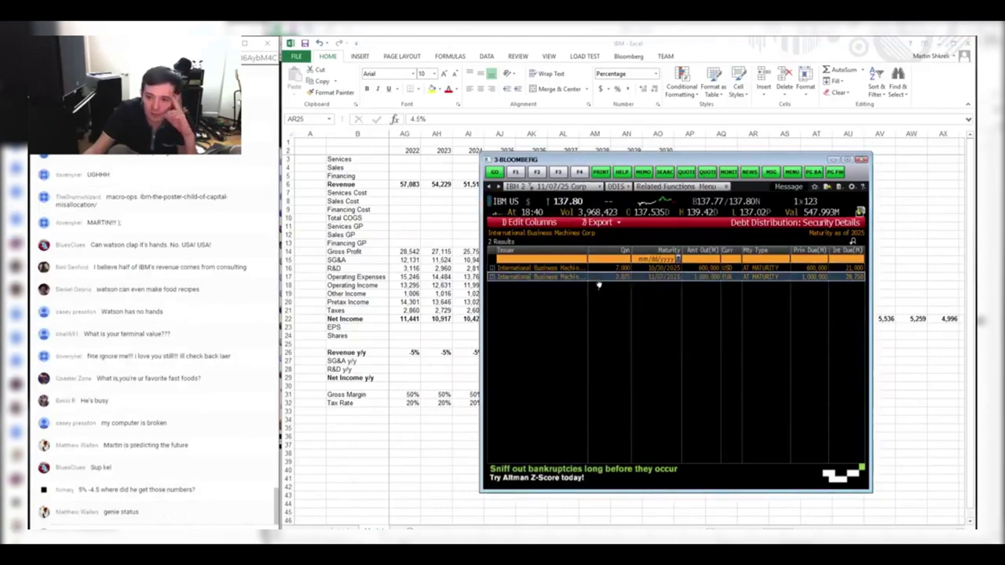
pyautogui.click(548, 270)
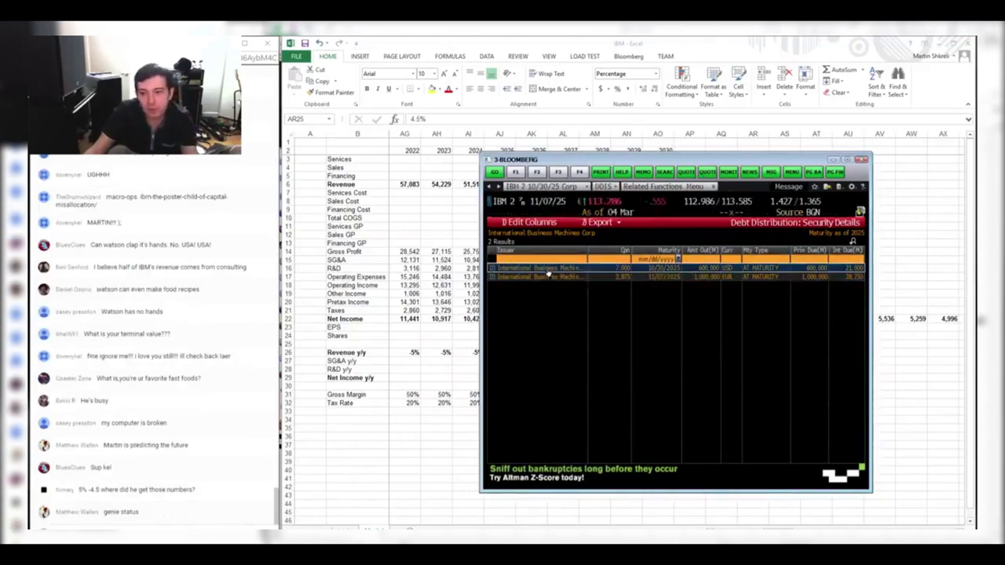
pyautogui.click(548, 269)
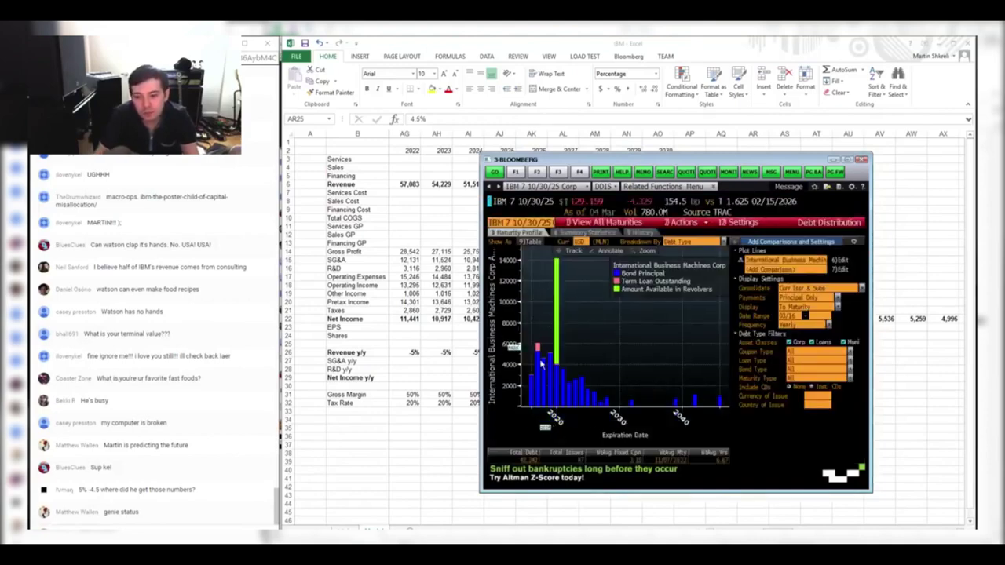
# List IBM's 2026 maturities and view the yield chart of the 3.45 02/19/26 bond
pyautogui.moveTo(581, 385)
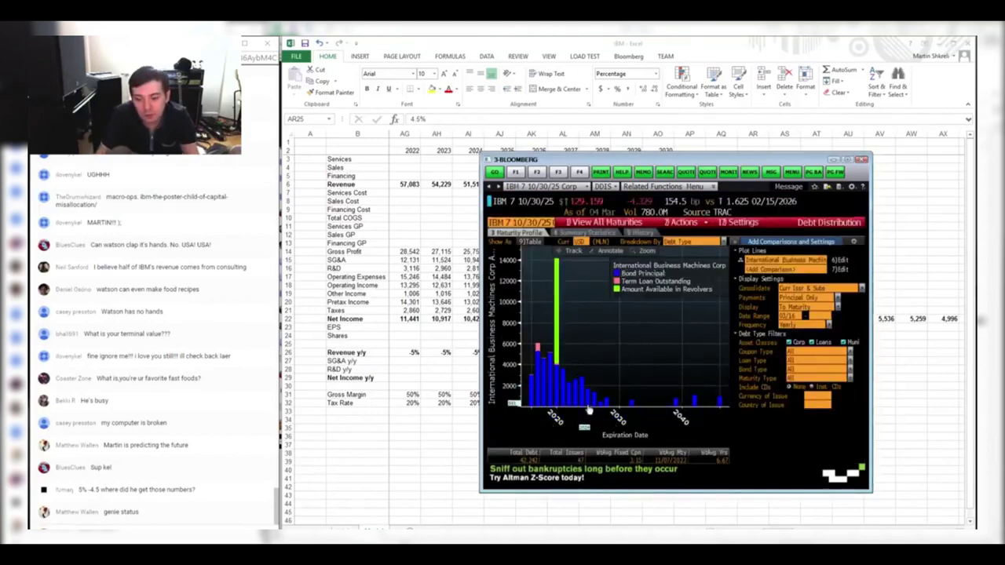
pyautogui.click(593, 401)
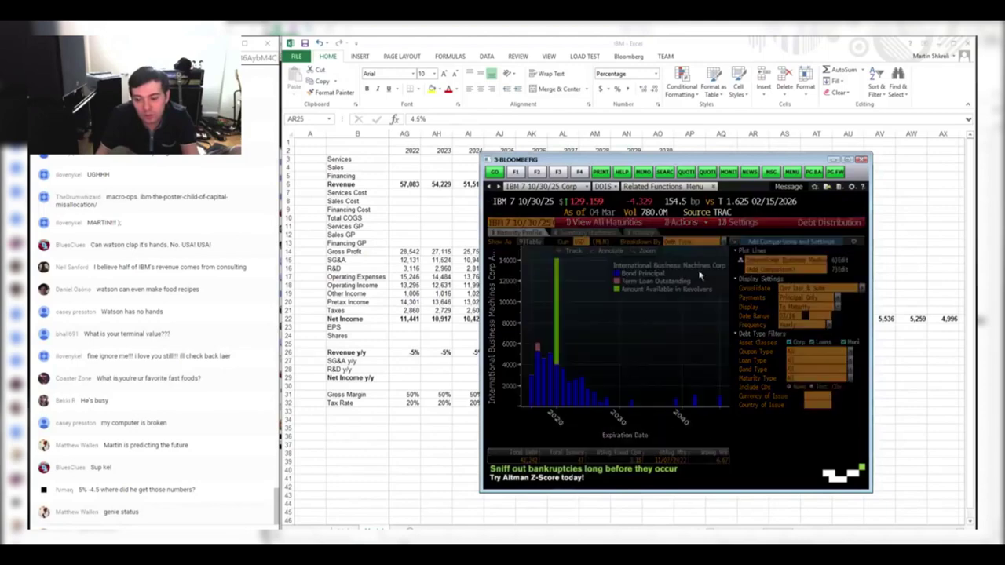
pyautogui.moveTo(750, 269)
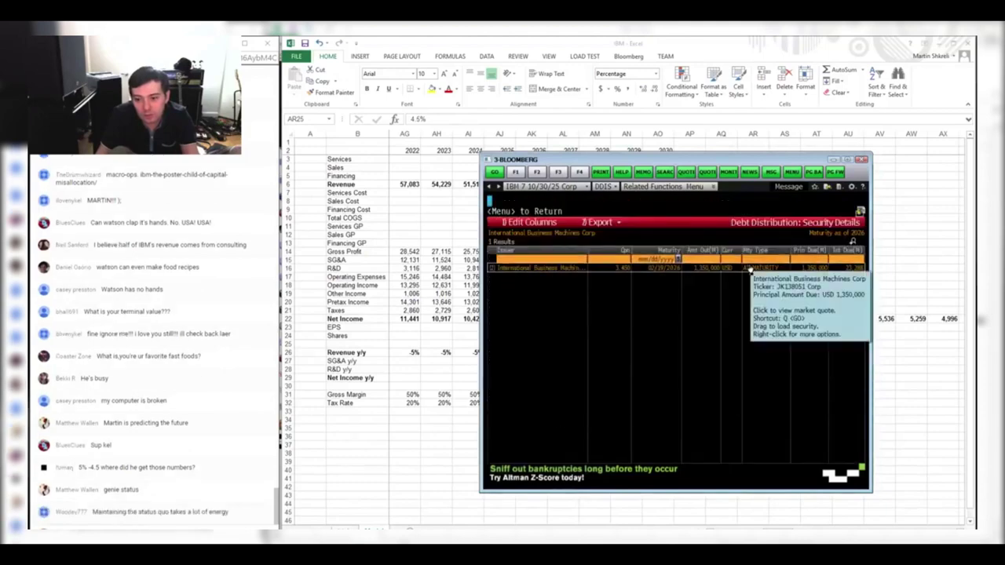
pyautogui.click(750, 270)
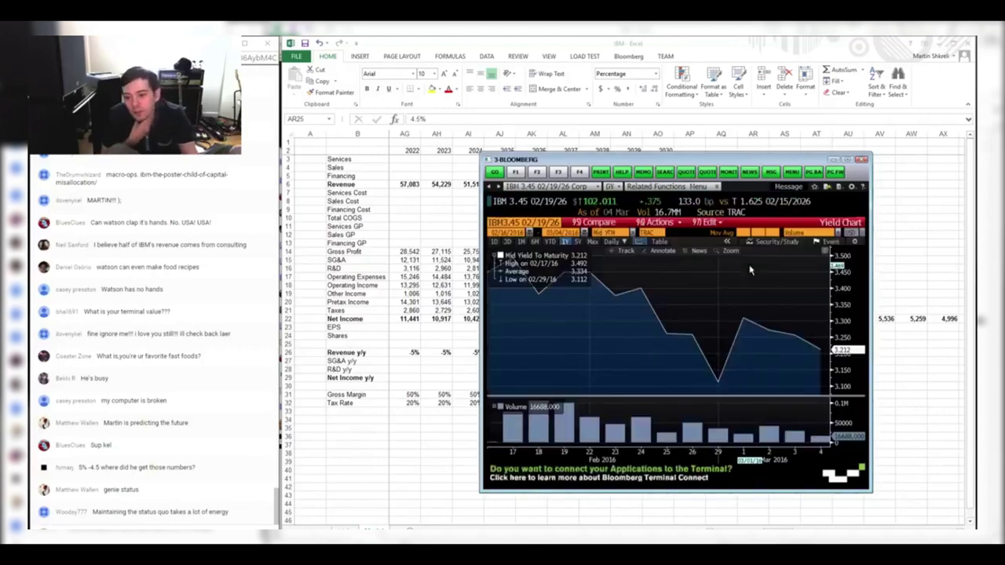
# Switch back to Excel and inspect the Discount, NPV and Cash cells in the valuation block
pyautogui.hotkey('alt', 'Tab')
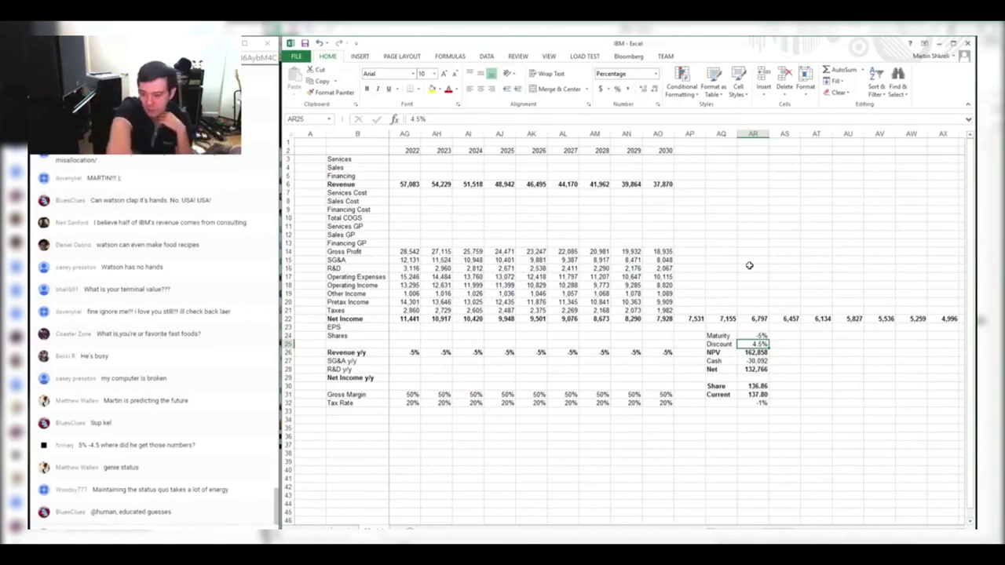
pyautogui.press('Down')
pyautogui.press('Down')
pyautogui.press('Down')
pyautogui.press('Down')
pyautogui.press('Down')
pyautogui.press('Down')
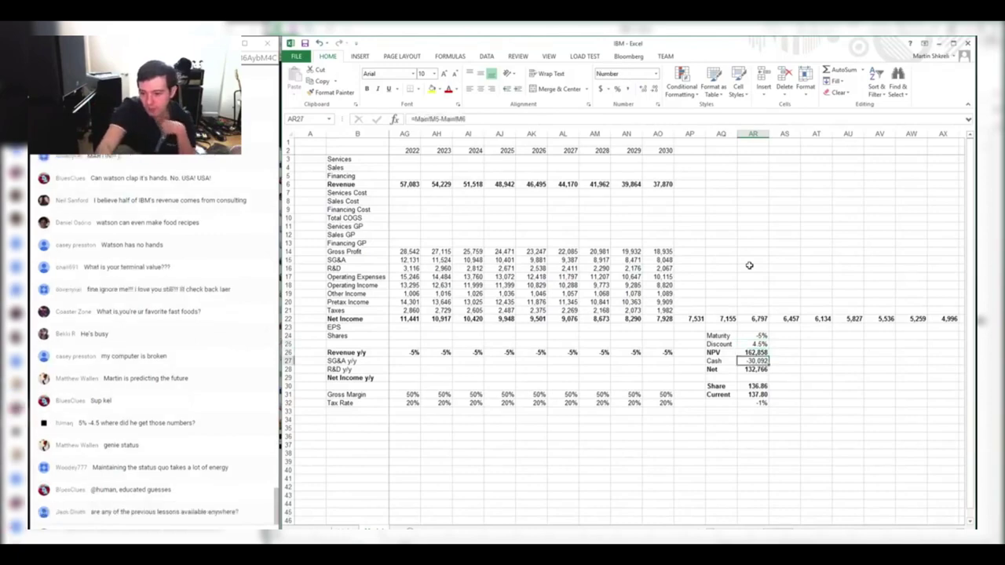
pyautogui.press('Up')
pyautogui.press('Up')
pyautogui.press('Up')
pyautogui.press('Up')
pyautogui.press('Up')
pyautogui.press('Up')
pyautogui.press('Up')
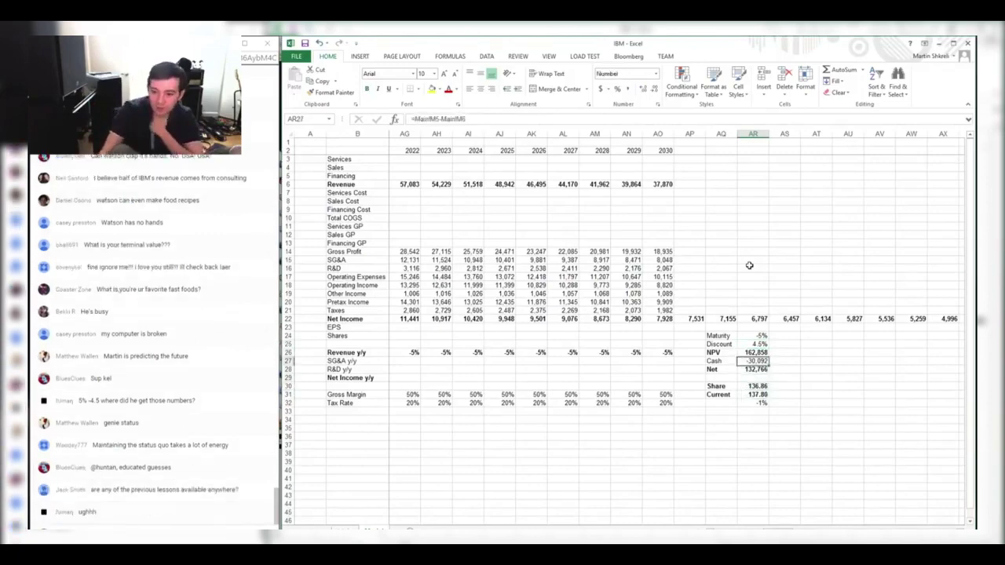
# Review the Revenue y/y growth rates across the historical and forecast years
pyautogui.press('Left')
pyautogui.press('Down')
pyautogui.press('Left')
pyautogui.press('Left')
pyautogui.press('Left')
pyautogui.press('Left')
pyautogui.press('Left')
pyautogui.press('Left')
pyautogui.press('Left')
pyautogui.press('Left')
pyautogui.press('Left')
pyautogui.press('Left')
pyautogui.press('Left')
pyautogui.press('Left')
pyautogui.press('Left')
pyautogui.press('Left')
pyautogui.press('Left')
pyautogui.press('Left')
pyautogui.press('Right')
pyautogui.press('Right')
pyautogui.press('Right')
pyautogui.press('Right')
pyautogui.press('Right')
pyautogui.press('Right')
pyautogui.press('Down')
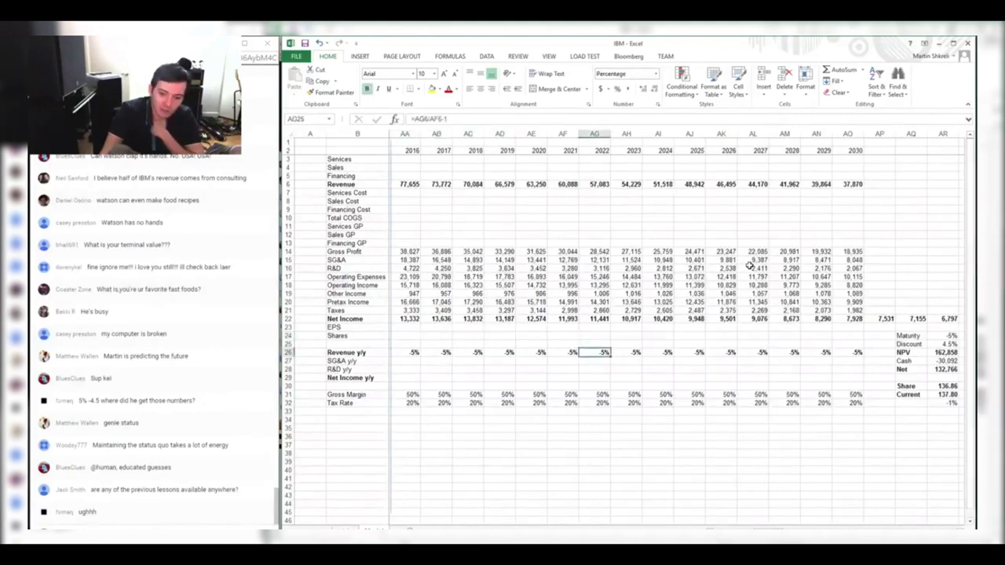
pyautogui.hotkey('ctrl', 'Left')
pyautogui.hotkey('ctrl', 'Right')
pyautogui.hotkey('ctrl', 'Left')
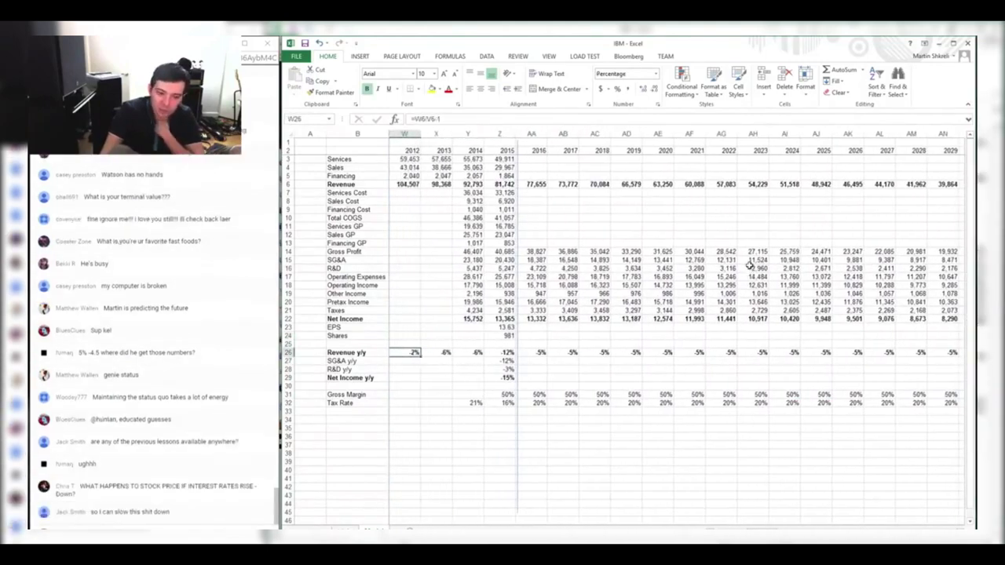
pyautogui.hotkey('ctrl', 'Right')
pyautogui.hotkey('ctrl', 'Left')
# Copy the 2015 SG&A y/y, R&D y/y and Net Income y/y formulas across the forecast years 2016 to 2030
pyautogui.press('Right')
pyautogui.press('Right')
pyautogui.press('Right')
pyautogui.press('Down')
pyautogui.hotkey('shift', 'Down')
pyautogui.hotkey('shift', 'Down')
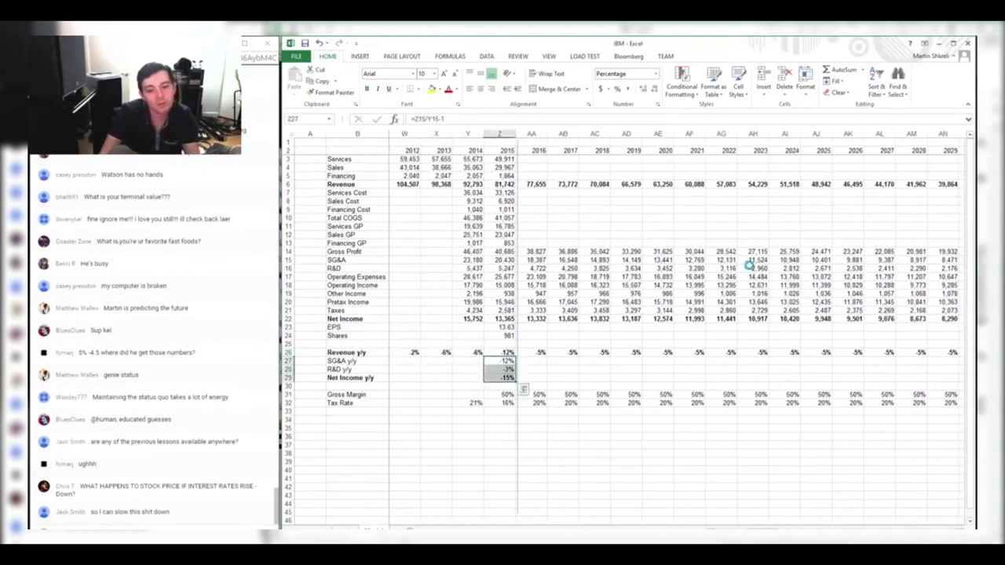
pyautogui.hotkey('shift', 'Right')
pyautogui.hotkey('shift', 'Right')
pyautogui.hotkey('shift', 'Right')
pyautogui.hotkey('shift', 'Right')
pyautogui.hotkey('shift', 'Right')
pyautogui.hotkey('shift', 'Right')
pyautogui.hotkey('shift', 'Right')
pyautogui.hotkey('shift', 'Right')
pyautogui.hotkey('shift', 'Right')
pyautogui.hotkey('shift', 'Right')
pyautogui.hotkey('shift', 'Right')
pyautogui.hotkey('shift', 'Right')
pyautogui.hotkey('shift', 'Right')
pyautogui.hotkey('shift', 'Right')
pyautogui.hotkey('shift', 'Right')
pyautogui.hotkey('shift', 'Right')
pyautogui.hotkey('shift', 'Left')
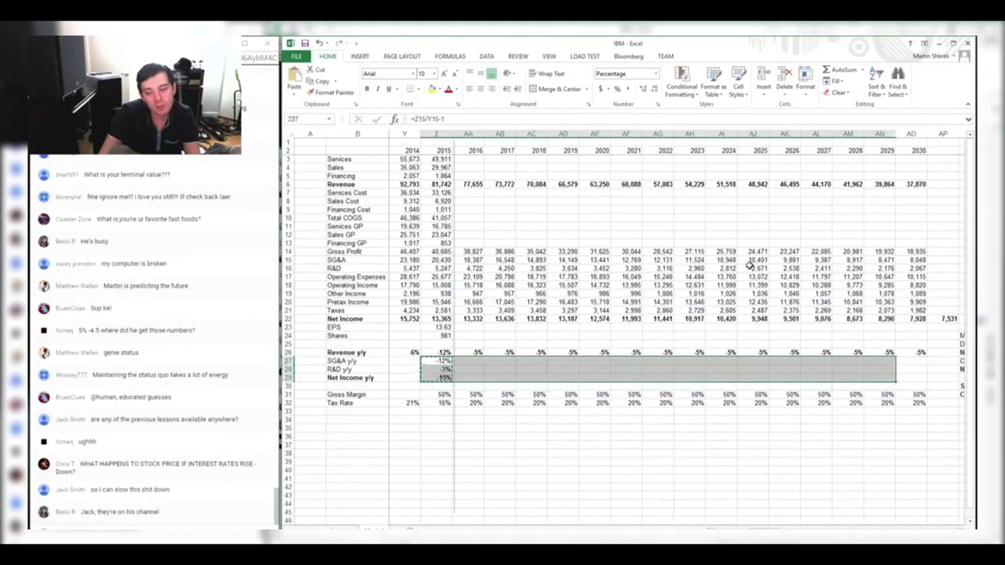
pyautogui.hotkey('ctrl', 'r')
pyautogui.press('Down')
pyautogui.press('Down')
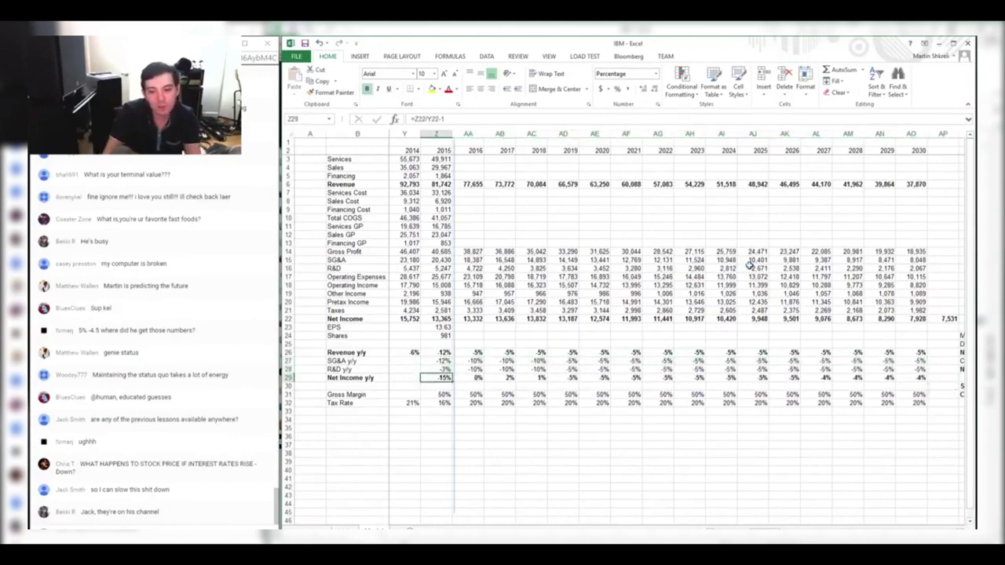
# Compare the Revenue y/y and Net Income y/y growth rates across the forecast through 2030
pyautogui.hotkey('ctrl', 'Right')
pyautogui.press('Up')
pyautogui.press('Up')
pyautogui.press('Up')
pyautogui.hotkey('ctrl', 'Left')
pyautogui.hotkey('ctrl', 'Right')
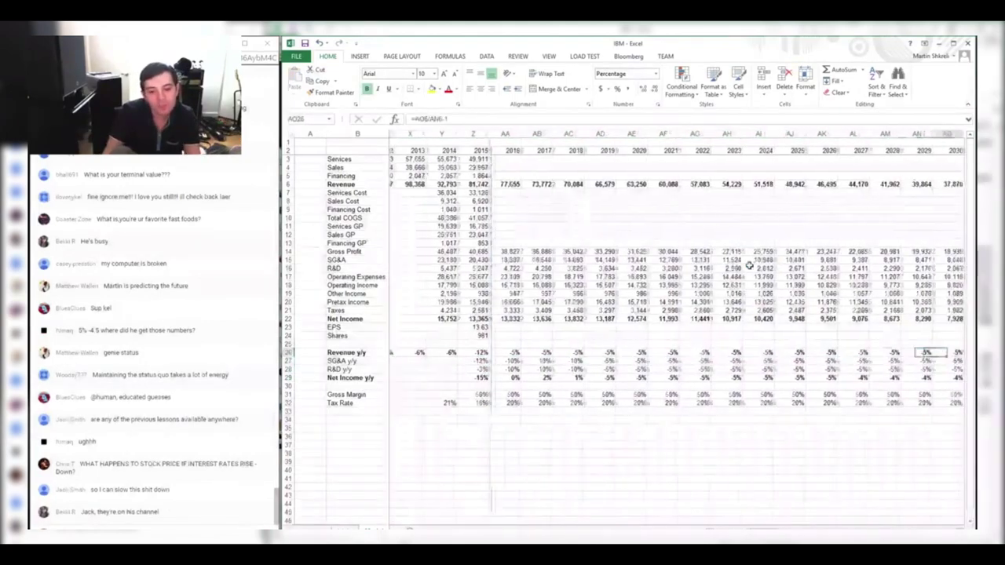
pyautogui.press('Down')
pyautogui.press('Down')
pyautogui.press('Down')
pyautogui.hotkey('ctrl', 'Left')
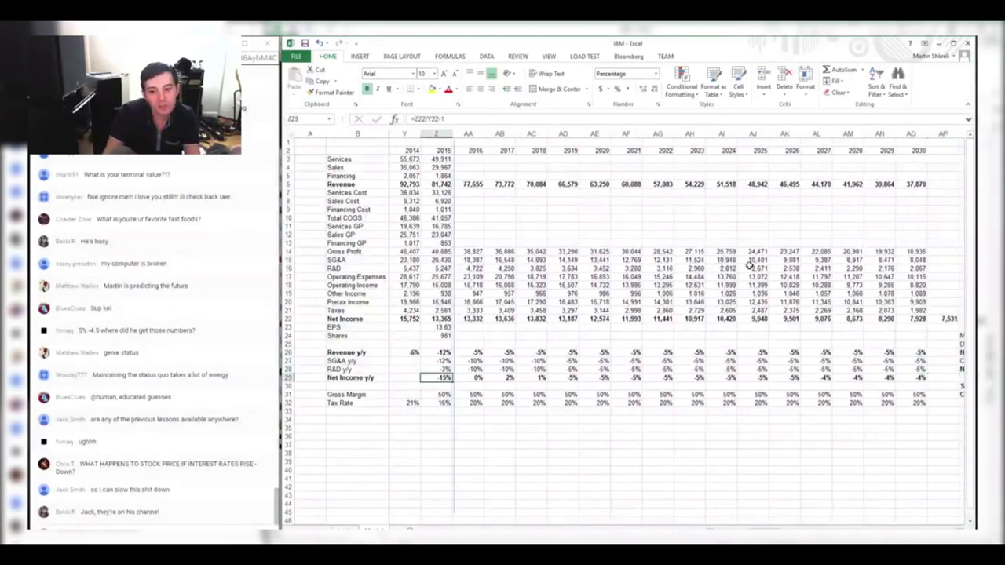
# Try to copy the 2015 SG&A y/y, R&D y/y and Net Income y/y formulas into the 2014 column
pyautogui.hotkey('shift', 'Up')
pyautogui.hotkey('shift', 'Up')
pyautogui.hotkey('ctrl', 'c')
pyautogui.press('Left')
pyautogui.hotkey('shift', 'Up')
pyautogui.hotkey('shift', 'Up')
pyautogui.hotkey('ctrl', 'v')
pyautogui.press('Escape')
pyautogui.press('Left')
pyautogui.press('Left')
pyautogui.press('Left')
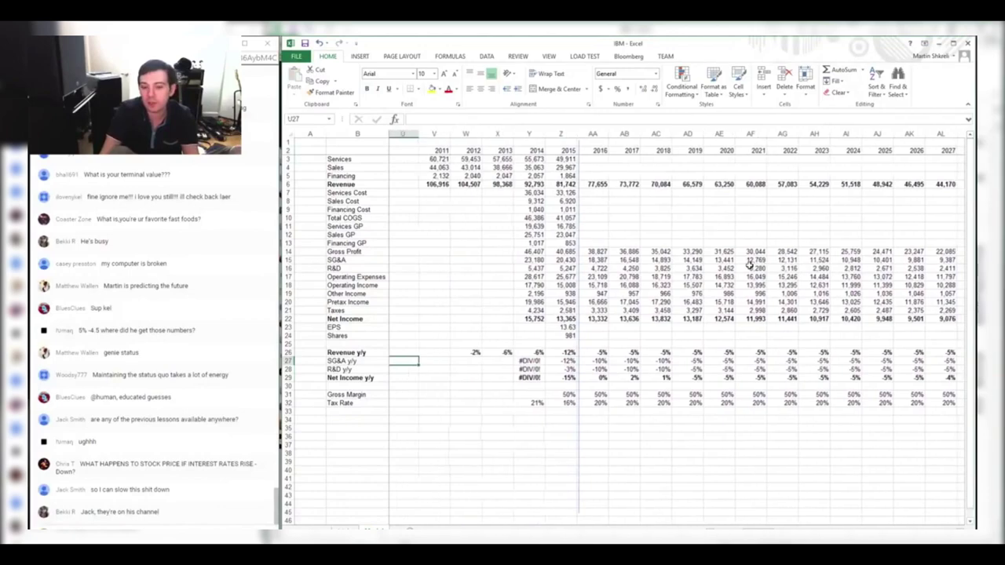
# Delete the SG&A y/y, R&D y/y and Net Income y/y formulas from the 2014 column
pyautogui.press('Right')
pyautogui.press('Right')
pyautogui.press('Right')
pyautogui.hotkey('shift', 'Down')
pyautogui.hotkey('shift', 'Down')
pyautogui.press('Delete')
# Copy the 2015 Gross Margin formula into the 2014 column
pyautogui.press('Down')
pyautogui.press('Right')
pyautogui.press('Down')
pyautogui.press('Down')
pyautogui.press('Down')
pyautogui.hotkey('ctrl', 'c')
pyautogui.press('Left')
pyautogui.hotkey('ctrl', 'v')
pyautogui.press('Left')
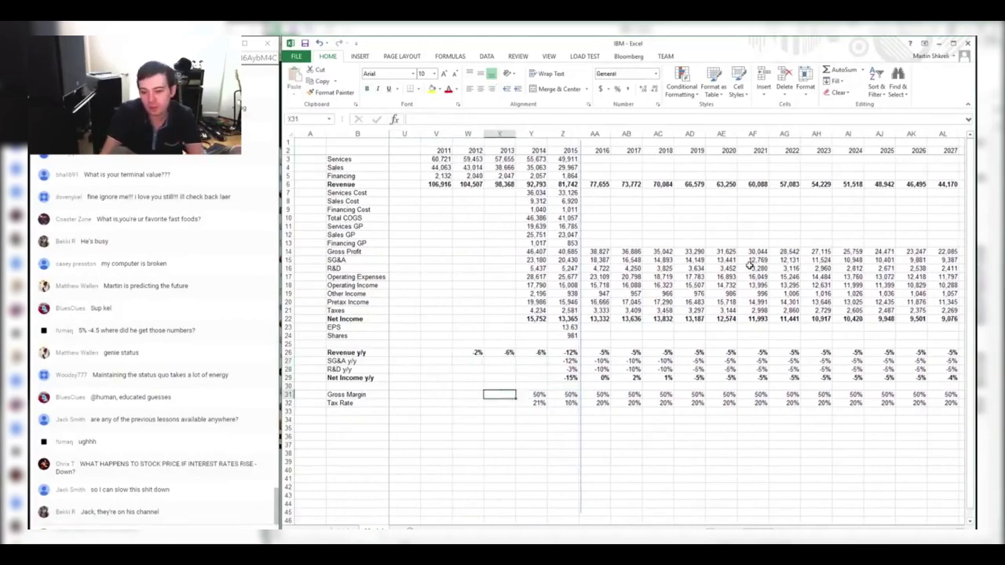
# Scan the Revenue y/y row across the quarterly, annual and forecast columns, including the valuation block beyond 2030
pyautogui.press('Up')
pyautogui.press('Up')
pyautogui.press('Up')
pyautogui.press('Up')
pyautogui.press('Up')
pyautogui.press('Left')
pyautogui.hotkey('ctrl', 'Right')
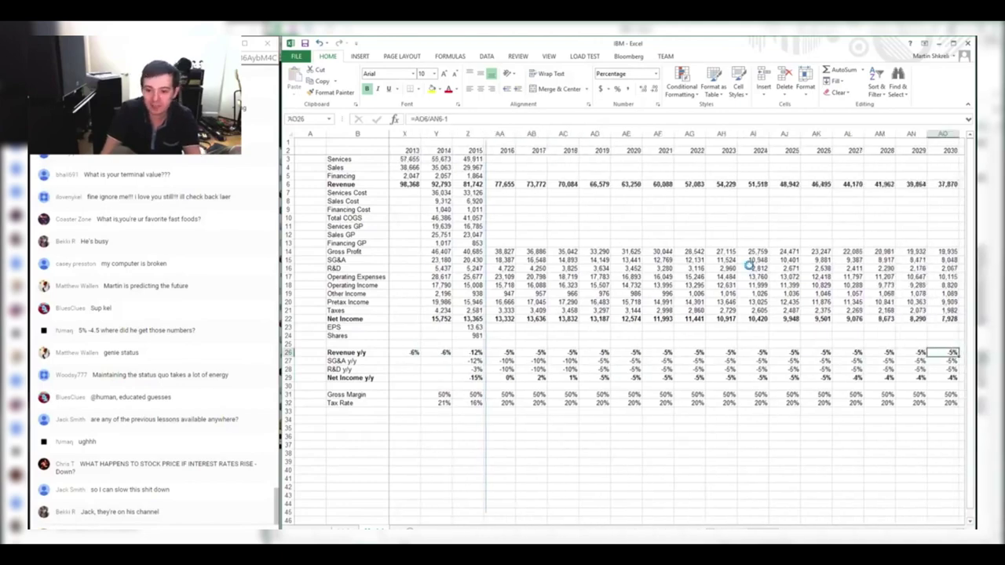
pyautogui.hotkey('ctrl', 'Left')
pyautogui.press('Left')
pyautogui.press('Left')
pyautogui.press('Left')
pyautogui.press('Left')
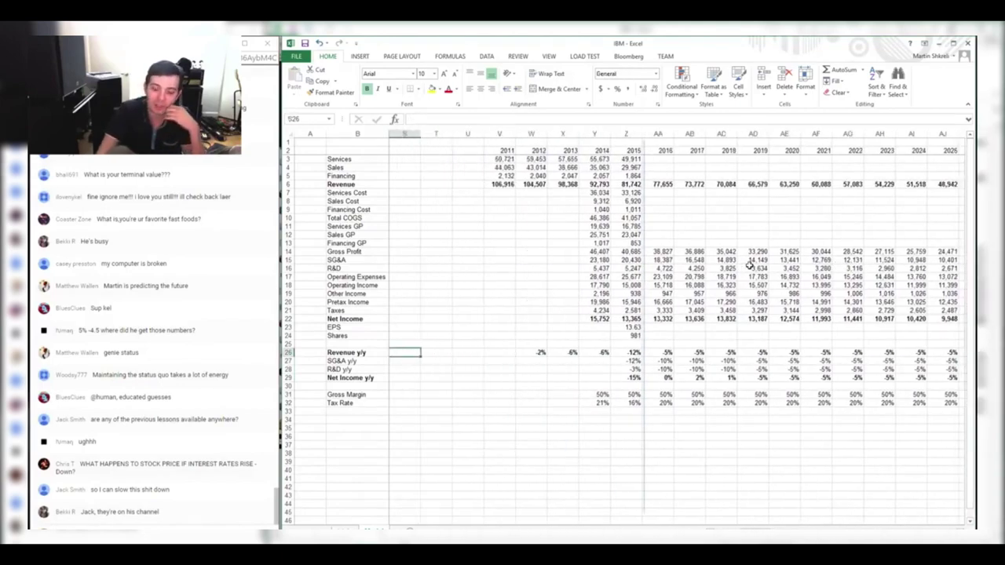
pyautogui.press('Right')
pyautogui.press('Right')
pyautogui.press('Right')
pyautogui.press('Right')
pyautogui.press('Right')
pyautogui.press('Right')
pyautogui.press('Right')
pyautogui.press('Right')
pyautogui.press('Right')
pyautogui.press('Right')
pyautogui.press('Right')
pyautogui.press('Right')
pyautogui.press('Right')
pyautogui.press('Right')
pyautogui.press('Right')
pyautogui.press('Right')
pyautogui.press('Right')
pyautogui.press('Right')
pyautogui.press('Right')
pyautogui.press('Right')
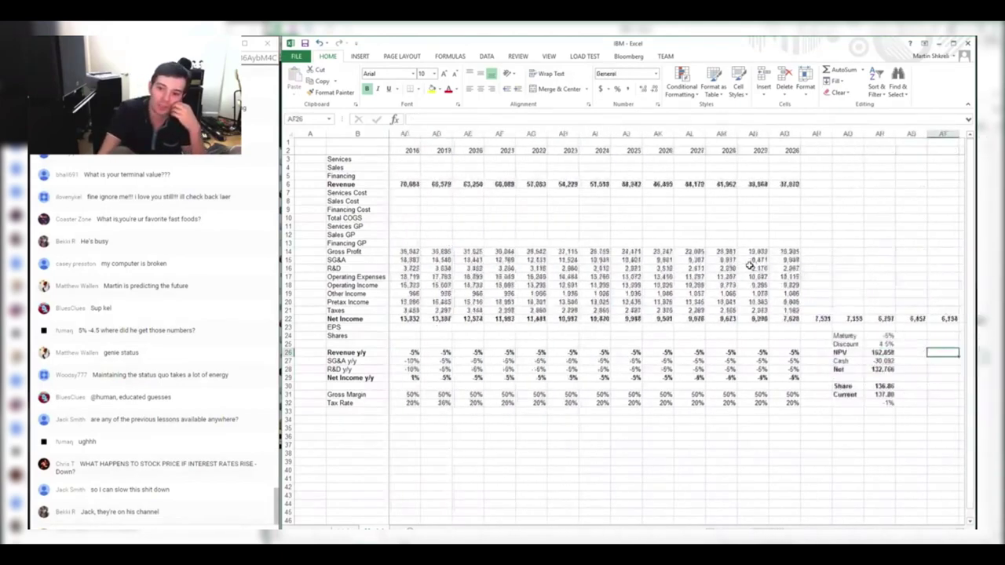
pyautogui.press('Left')
pyautogui.press('Left')
pyautogui.press('Left')
pyautogui.press('Left')
pyautogui.press('Left')
pyautogui.press('Left')
pyautogui.press('Left')
pyautogui.press('Left')
pyautogui.press('Left')
pyautogui.press('Left')
pyautogui.press('Left')
pyautogui.press('Left')
pyautogui.press('Left')
pyautogui.press('Left')
pyautogui.press('Left')
pyautogui.press('Left')
pyautogui.press('Left')
pyautogui.press('Left')
pyautogui.press('Left')
pyautogui.press('Left')
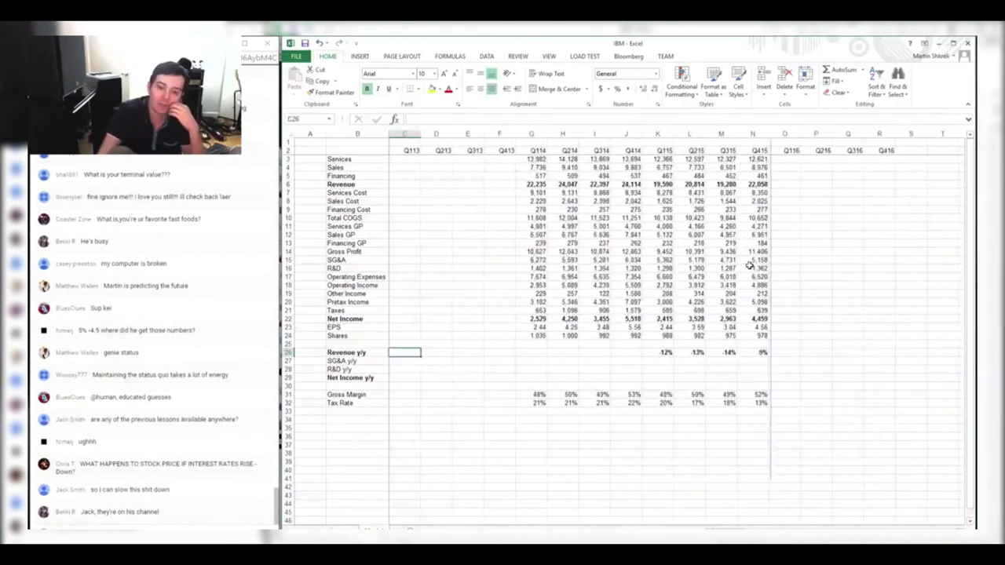
# Go to the sheet with the price and enterprise value summary and enter the label "Name" in B2
pyautogui.hotkey('ctrl', 'pagedown')
pyautogui.press('Down')
pyautogui.press('Right')
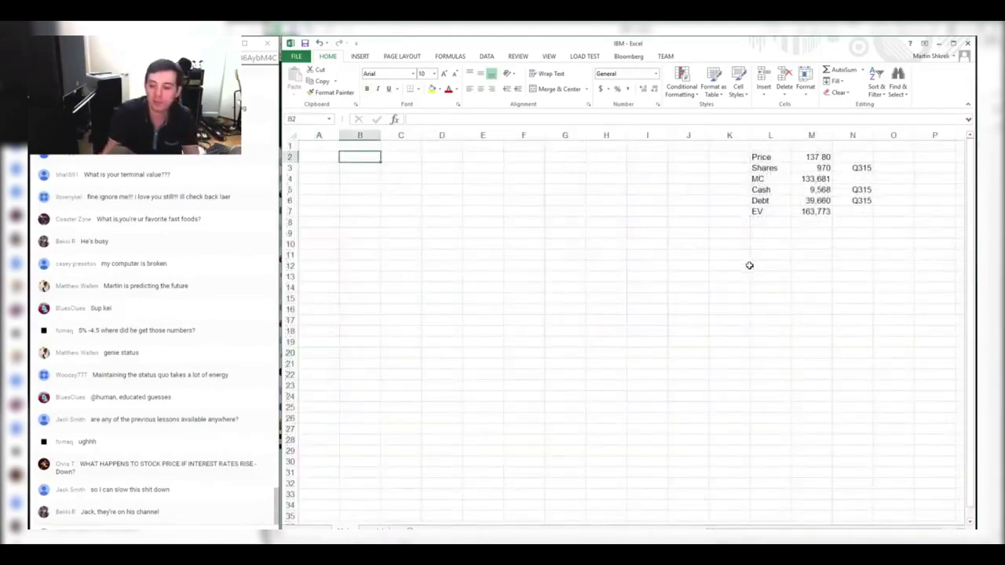
pyautogui.keyDown('ctrl'); pyautogui.scroll(-2, 749, 265); pyautogui.keyUp('ctrl')
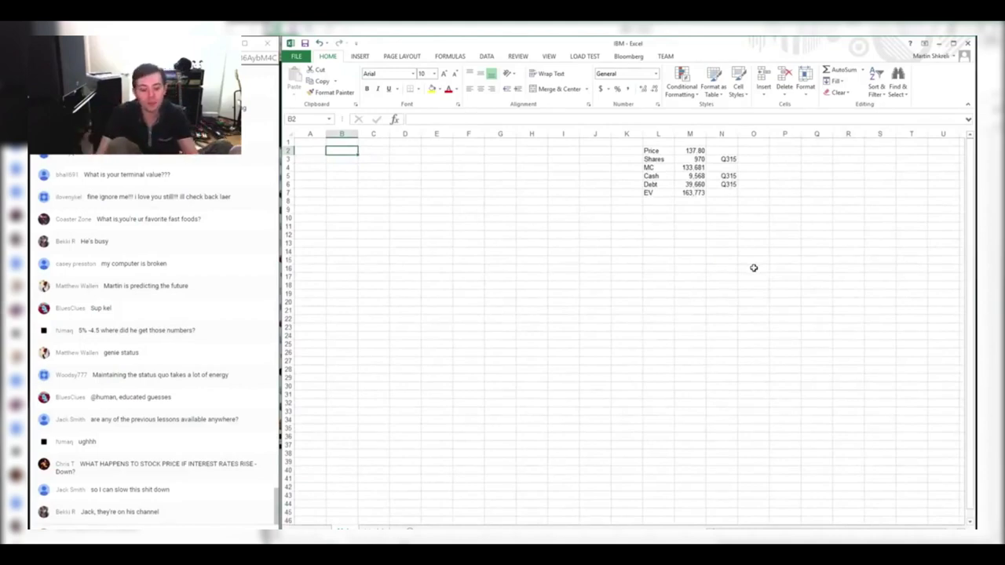
pyautogui.write('Name')
pyautogui.press('Return')
# Try the heading "SEGMENT ANALYSIS" in B3, and undo the entry
pyautogui.write('SEGMEN')
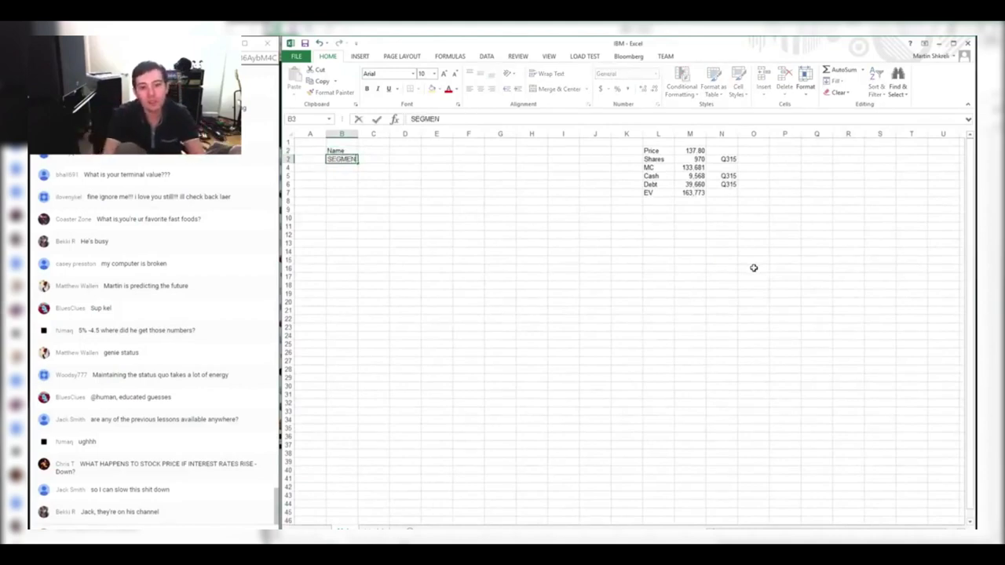
pyautogui.write('T ANALYSIS')
pyautogui.press('Return')
pyautogui.hotkey('ctrl', 'z')
# Switch to Chrome and return from the old IBM filings to the SEC company filings search page
pyautogui.hotkey('alt', 'Tab')
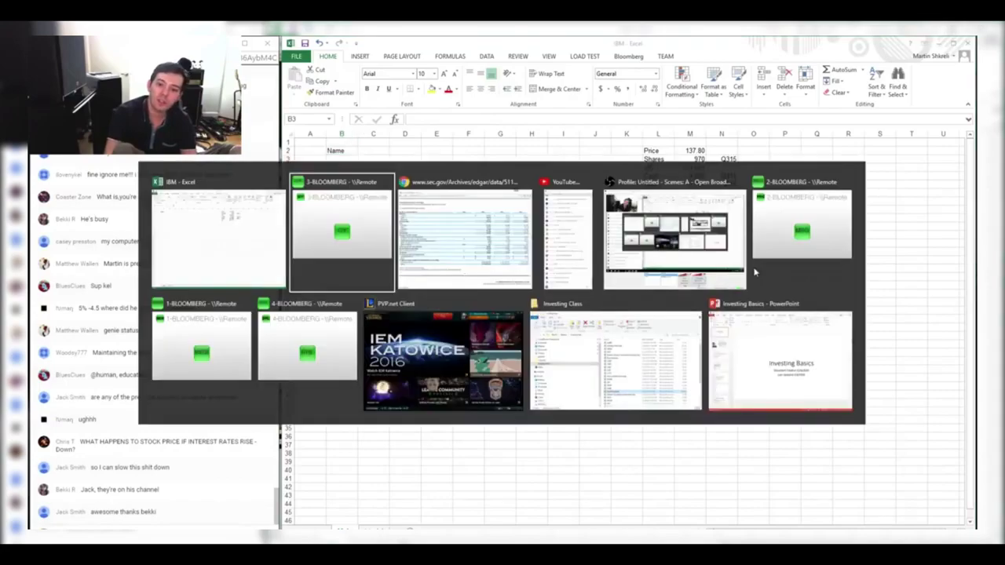
pyautogui.hotkey('alt', 'Tab')
pyautogui.hotkey('alt', 'Left')
pyautogui.hotkey('alt', 'Left')
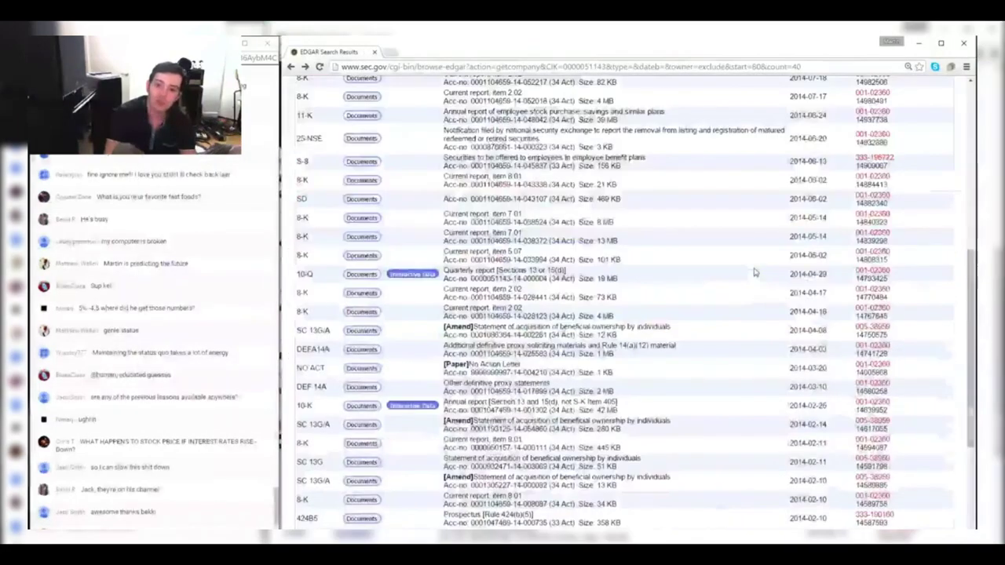
pyautogui.scroll(-2, 740, 259)
pyautogui.scroll(3, 700, 303)
pyautogui.hotkey('alt', 'Left')
pyautogui.hotkey('alt', 'Left')
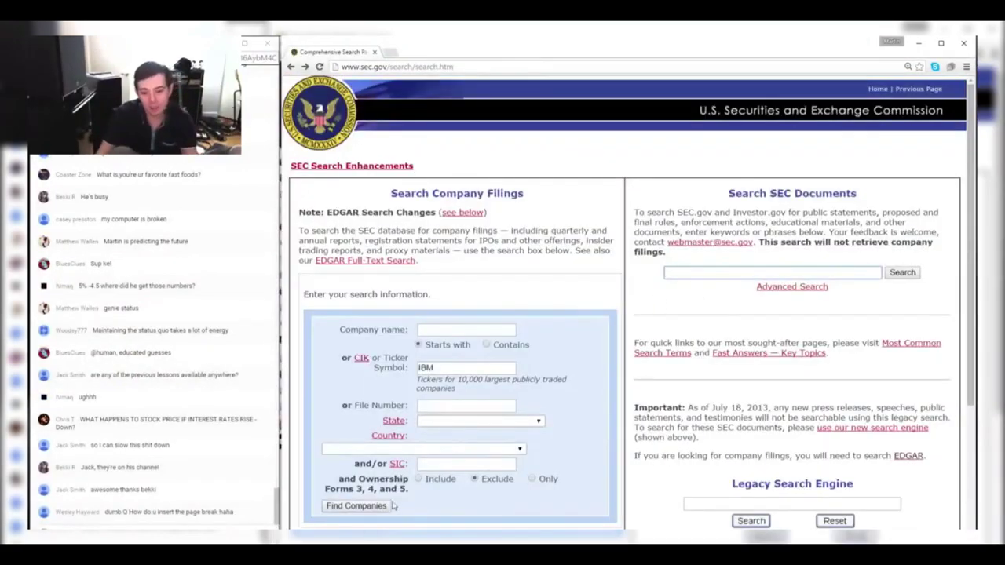
# Search EDGAR for the ticker IBM and open the 10-K annual report document filed 2016-02-23
pyautogui.click(369, 509)
pyautogui.scroll(-1, 404, 422)
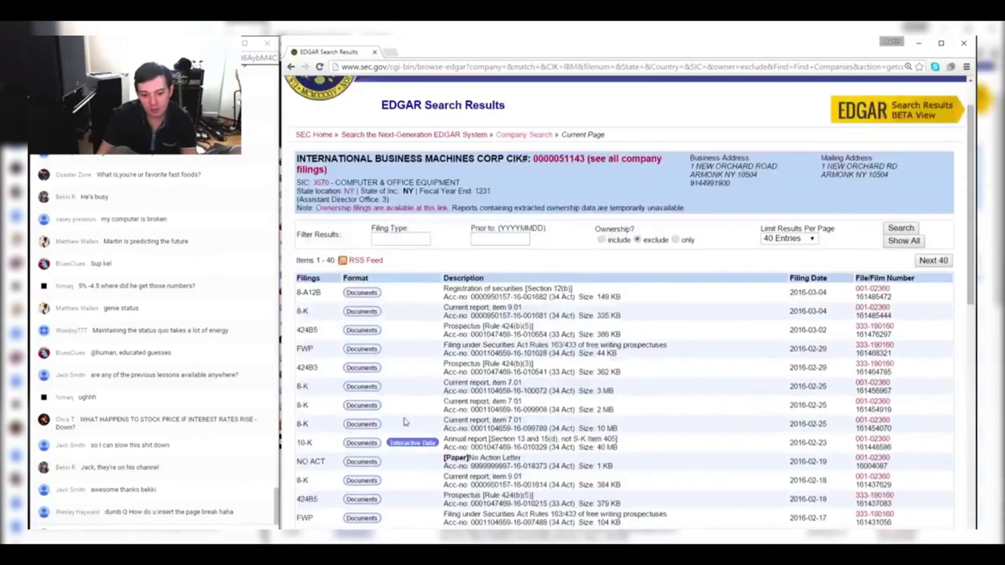
pyautogui.click(360, 444)
pyautogui.click(603, 334)
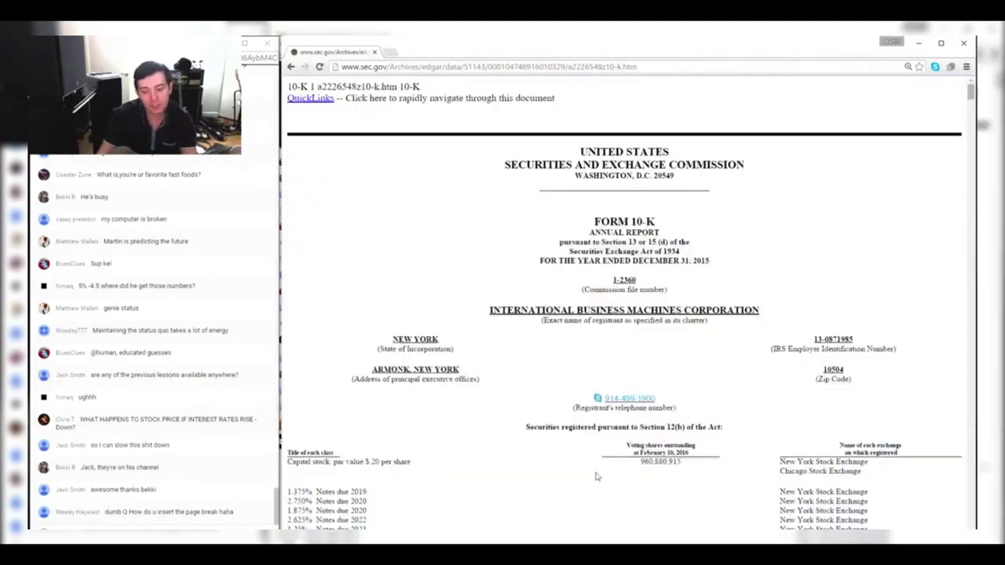
# Copy the 10-K document's web address and post it in the YouTube live chat
pyautogui.hotkey('ctrl', 'l')
pyautogui.hotkey('ctrl', 'c')
pyautogui.click(157, 536)
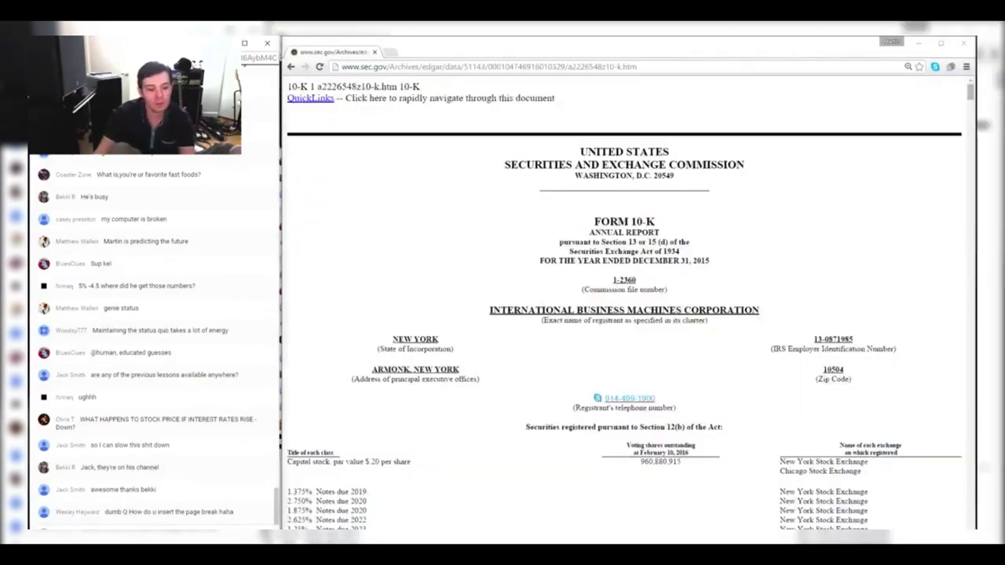
pyautogui.hotkey('ctrl', 'v')
pyautogui.press('Return')
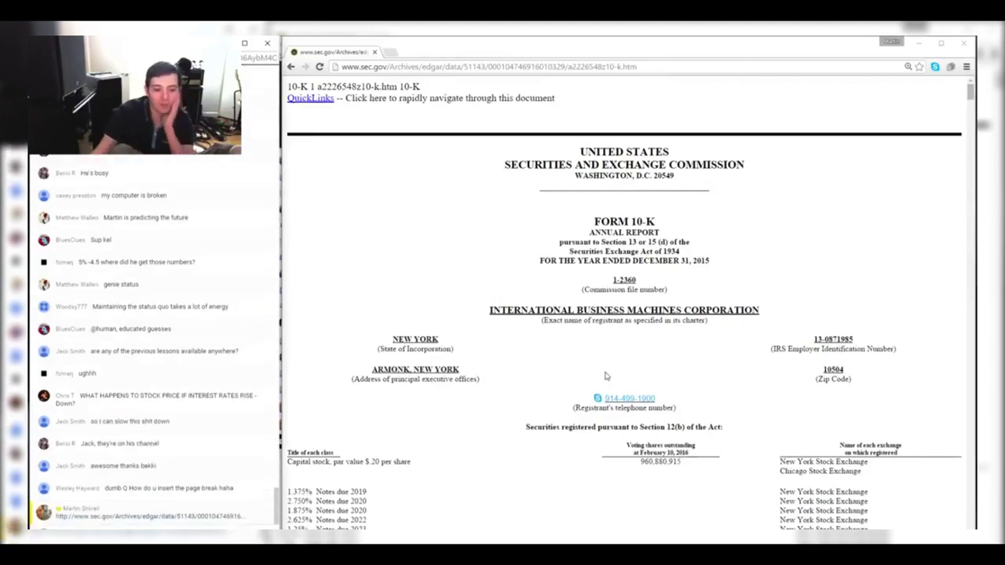
# Examine the registrant details on the 10-K cover page, including the incorporation state, executive office address and telephone fields
pyautogui.scroll(-5, 603, 375)
pyautogui.scroll(5, 634, 328)
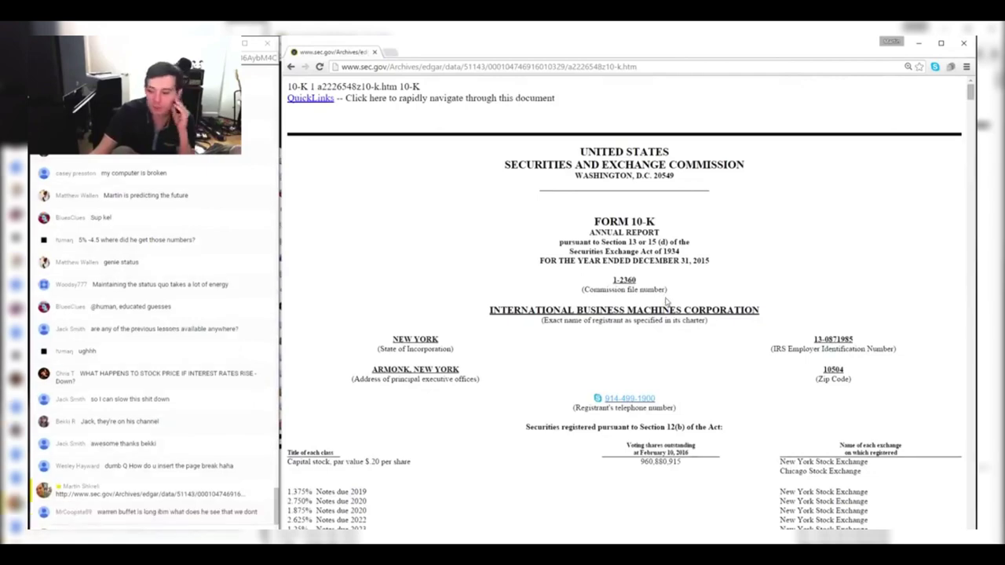
pyautogui.moveTo(393, 119); pyautogui.dragTo(746, 349)
pyautogui.click(706, 364)
pyautogui.moveTo(527, 311); pyautogui.dragTo(867, 323)
pyautogui.click(816, 376)
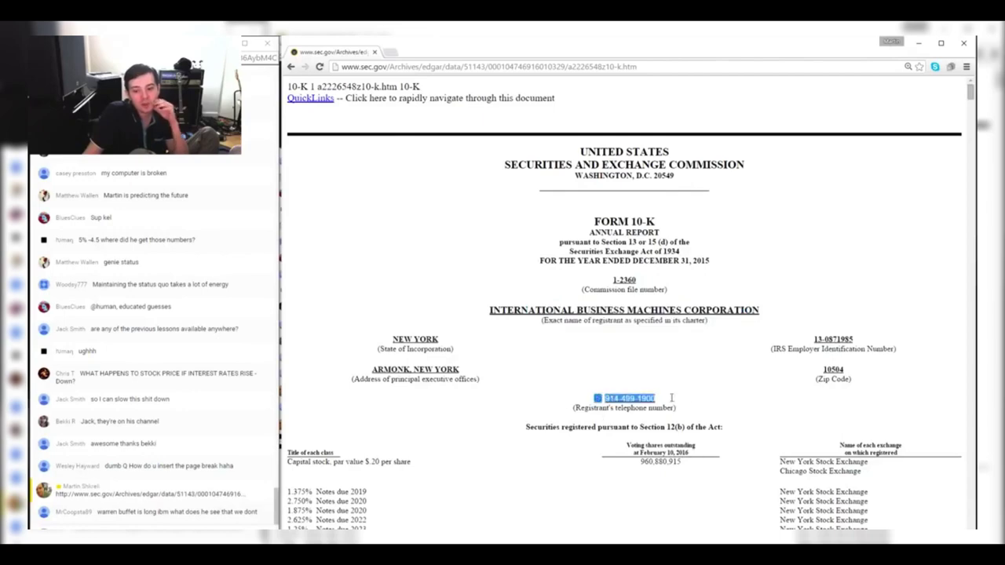
pyautogui.keyDown('shift'); pyautogui.click(628, 406); pyautogui.keyUp('shift')
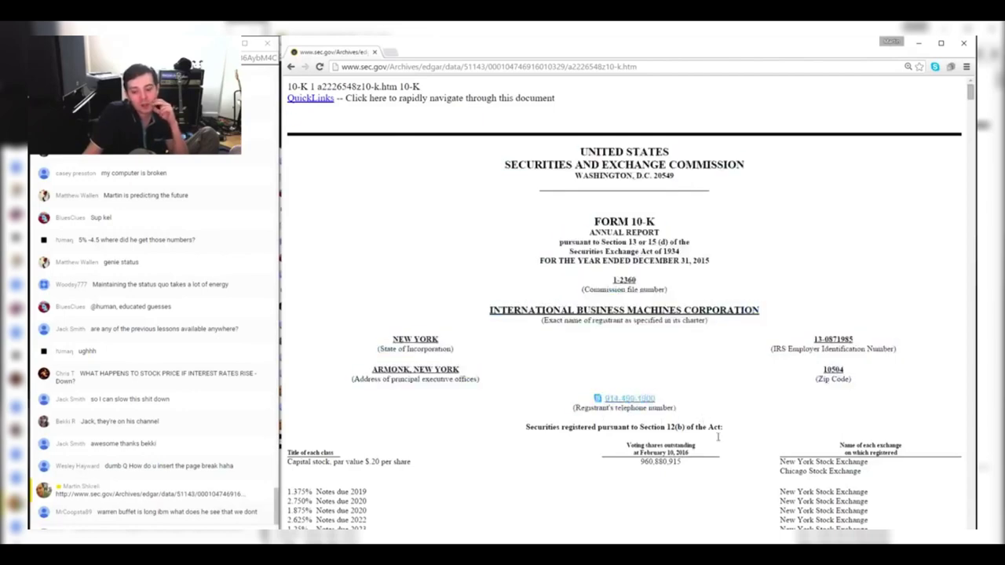
pyautogui.click(573, 345)
pyautogui.keyDown('shift'); pyautogui.click(678, 427); pyautogui.keyUp('shift')
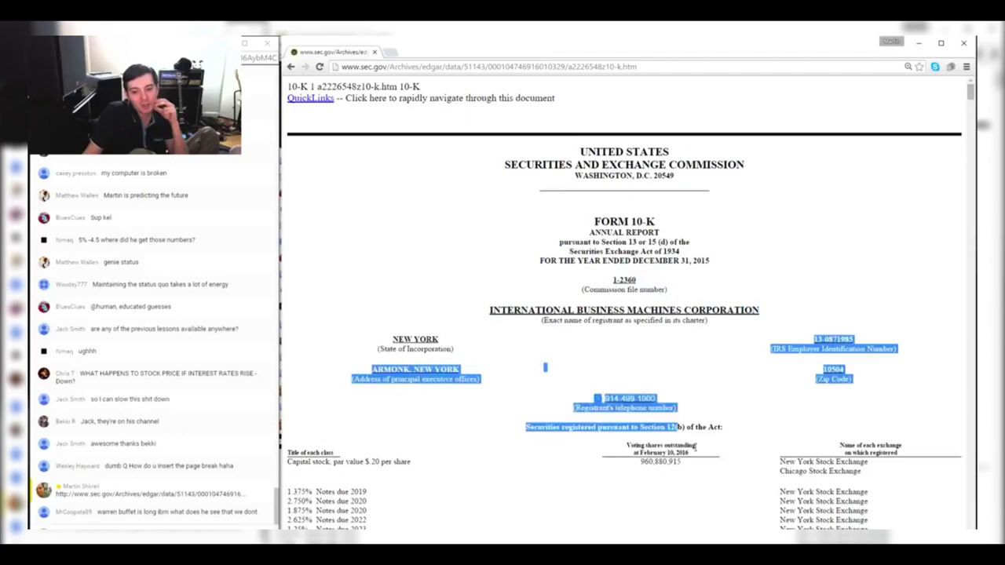
pyautogui.click(614, 390)
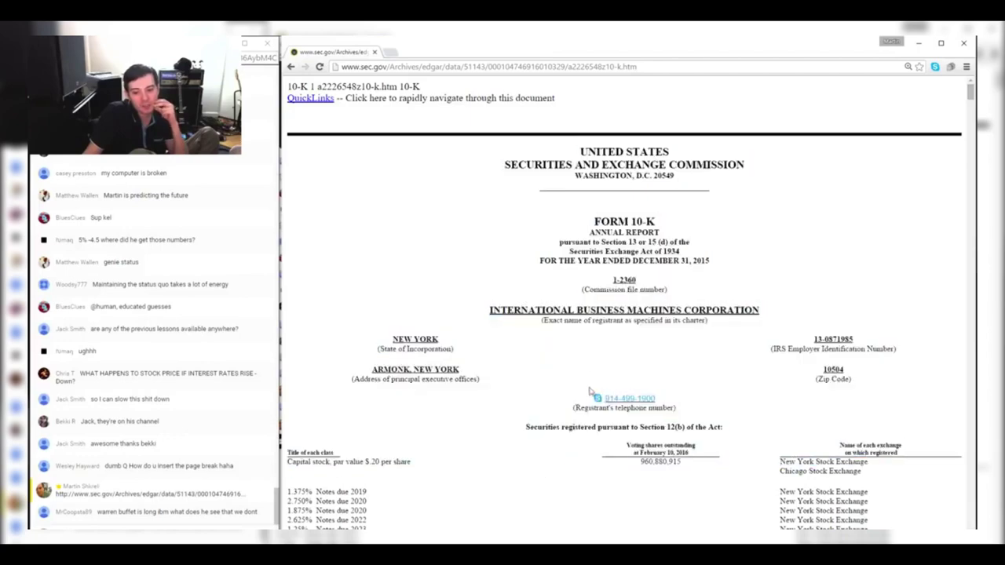
pyautogui.moveTo(442, 339); pyautogui.dragTo(722, 480)
pyautogui.click(722, 480)
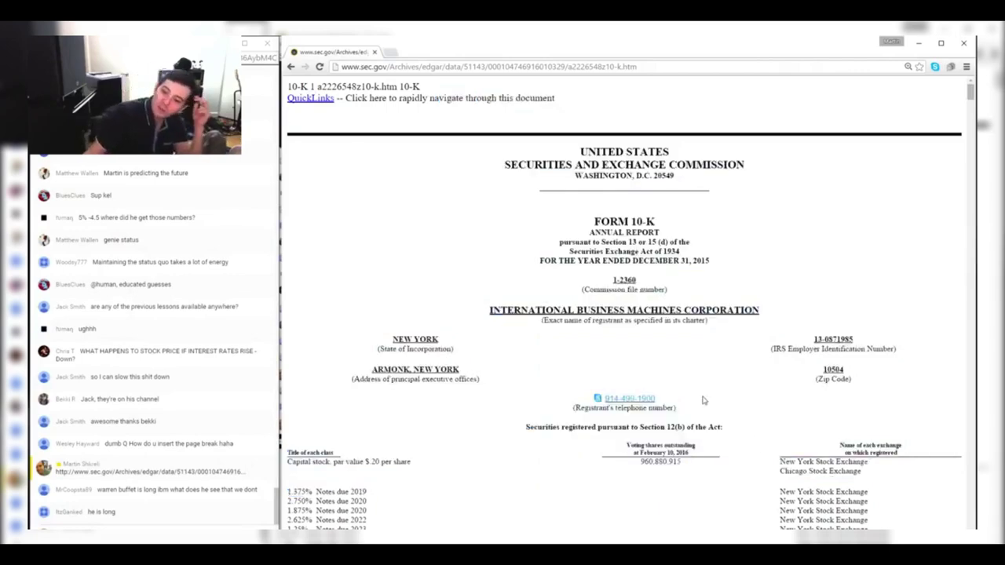
# Review the registered securities, filer check marks and aggregate market value of voting stock on the 10-K cover
pyautogui.scroll(-2, 704, 400)
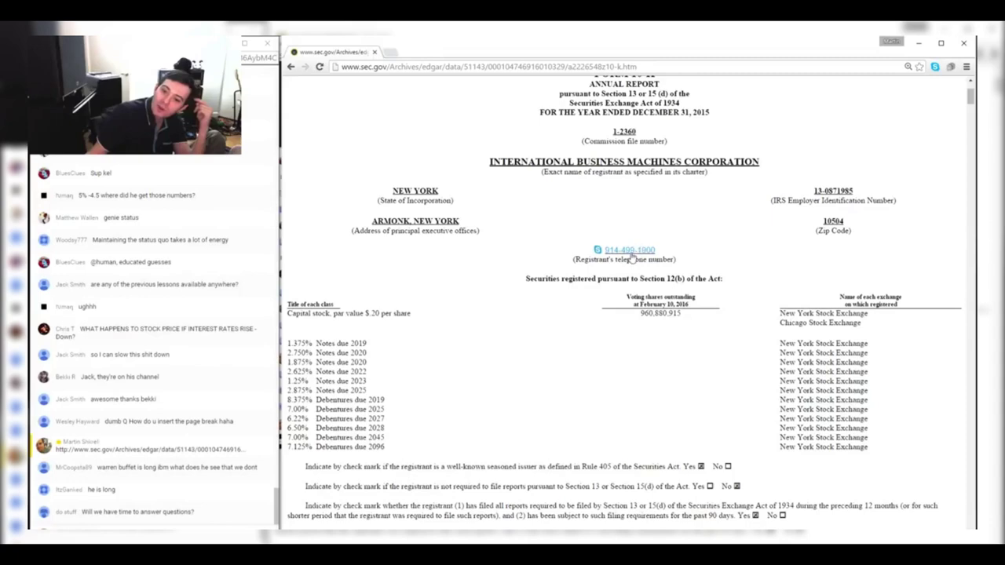
pyautogui.click(632, 253)
pyautogui.moveTo(495, 265); pyautogui.dragTo(675, 328)
pyautogui.click(678, 334)
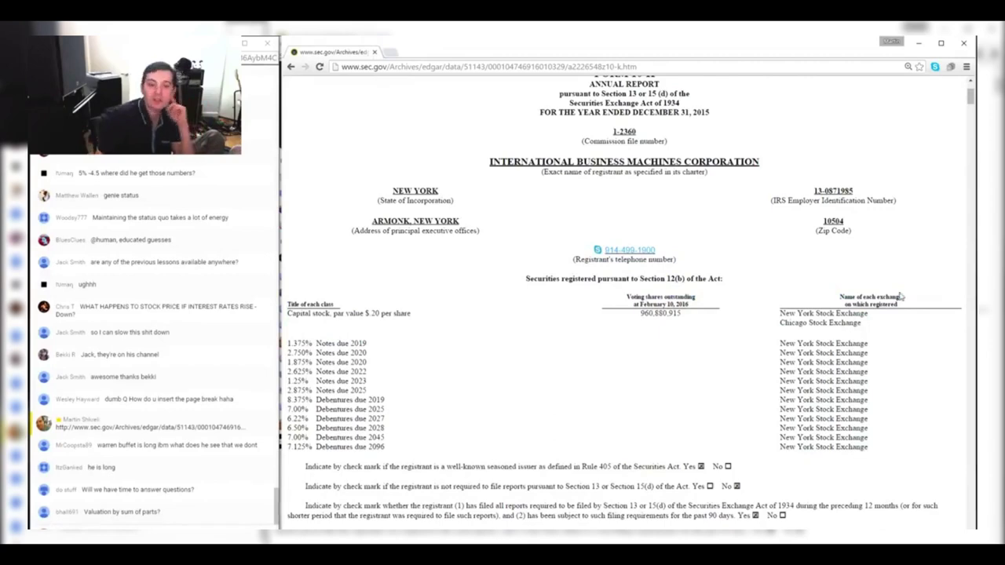
pyautogui.scroll(-2, 686, 257)
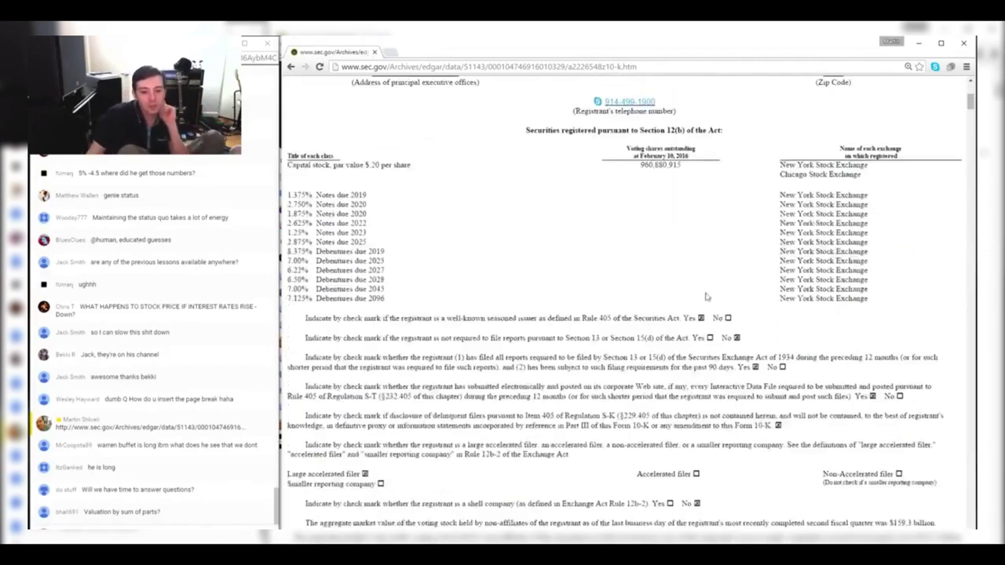
pyautogui.scroll(-1, 459, 289)
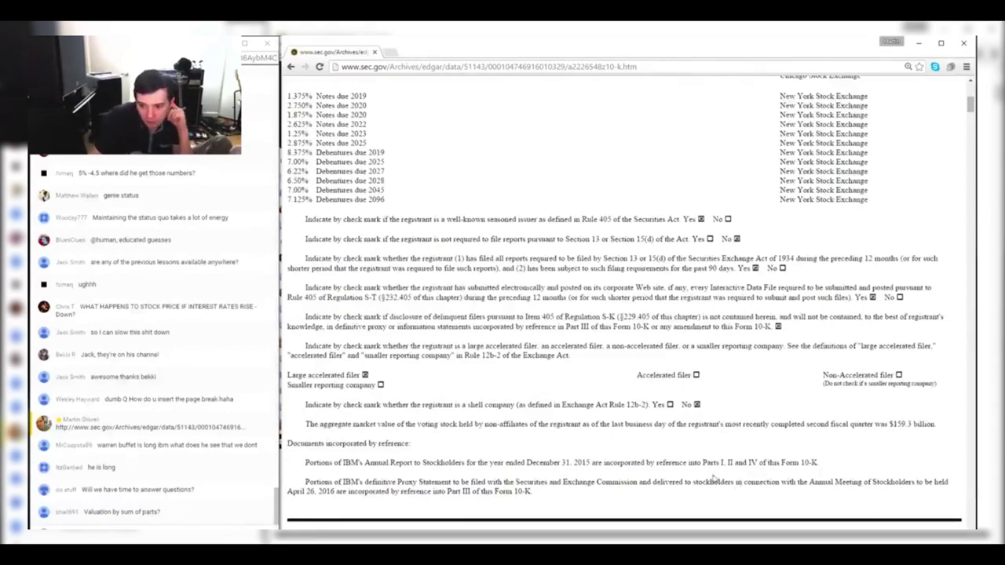
pyautogui.scroll(-2, 712, 477)
pyautogui.scroll(3, 713, 476)
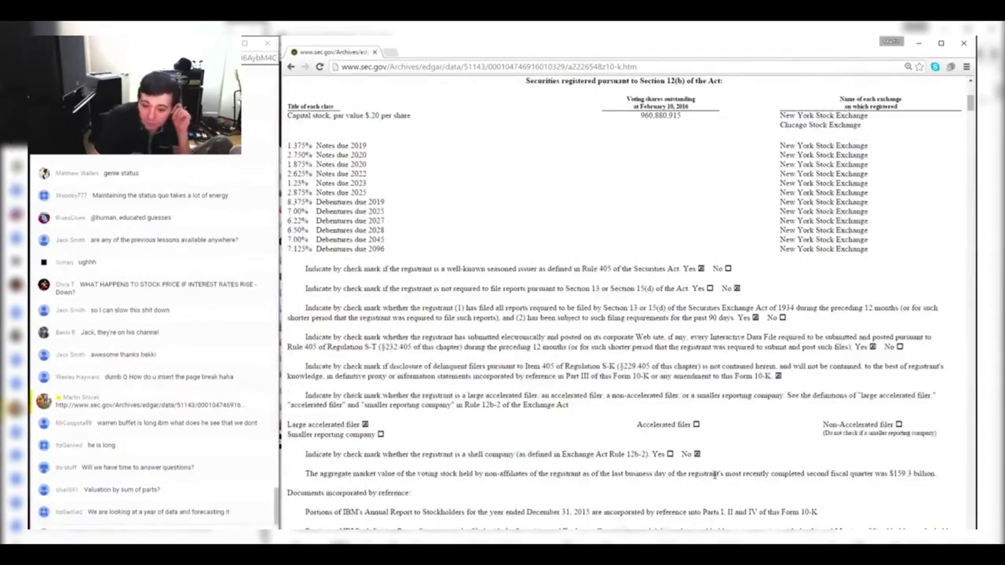
pyautogui.moveTo(891, 474); pyautogui.dragTo(917, 474)
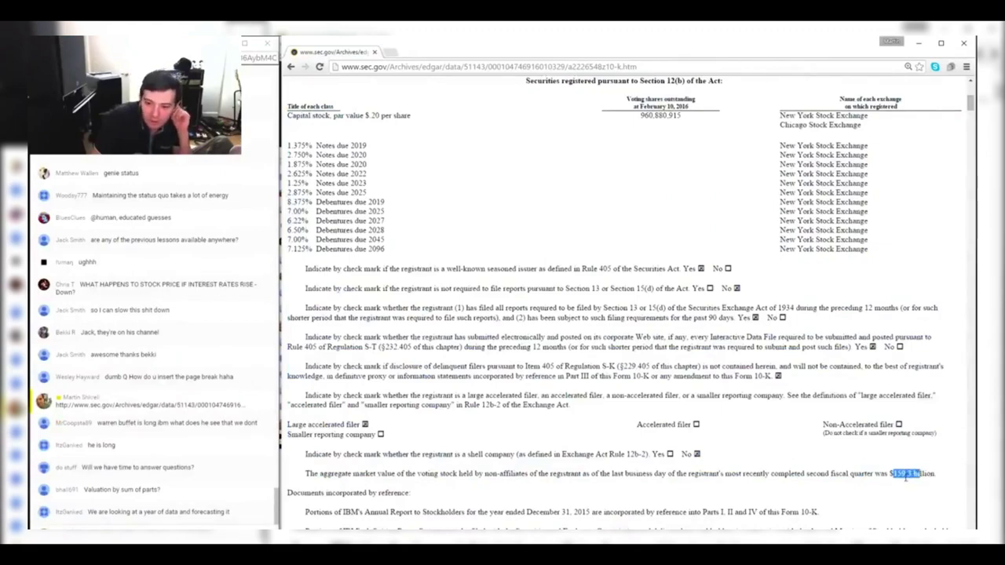
# Read the company's incorporation history in the 10-K's Item 1 Business section
pyautogui.scroll(-4, 782, 434)
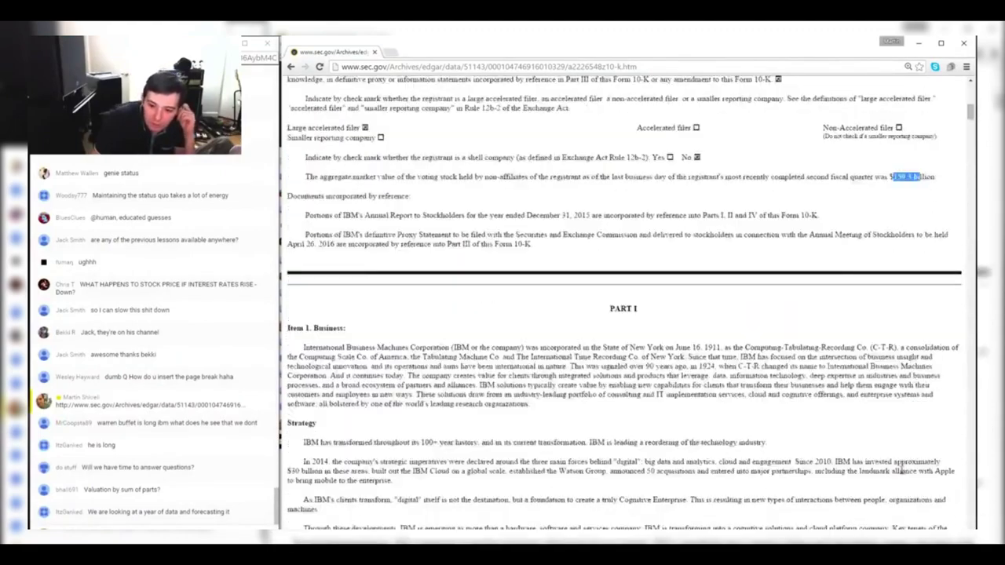
pyautogui.scroll(-1, 782, 434)
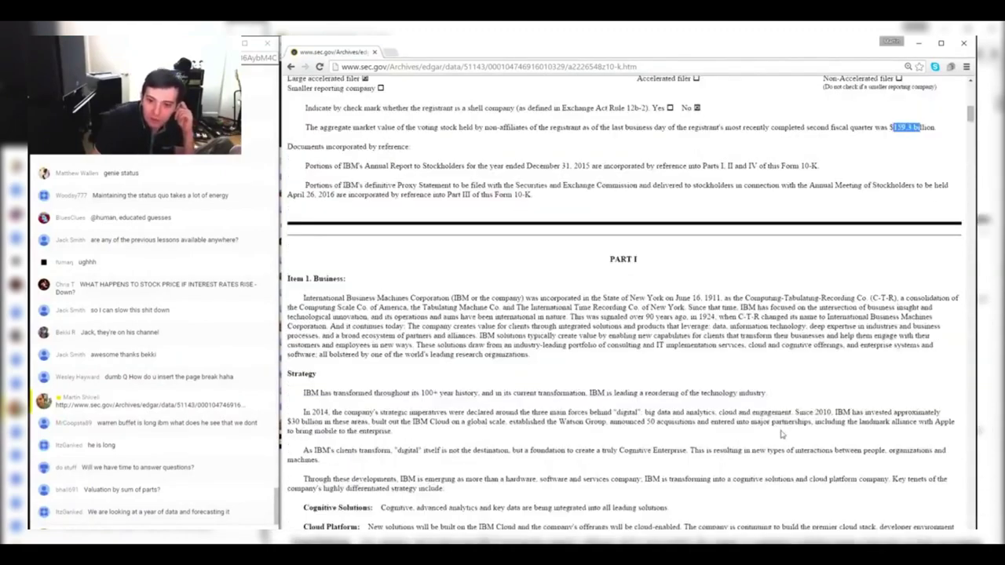
pyautogui.keyDown('shift'); pyautogui.click(724, 304); pyautogui.keyUp('shift')
pyautogui.click(711, 293)
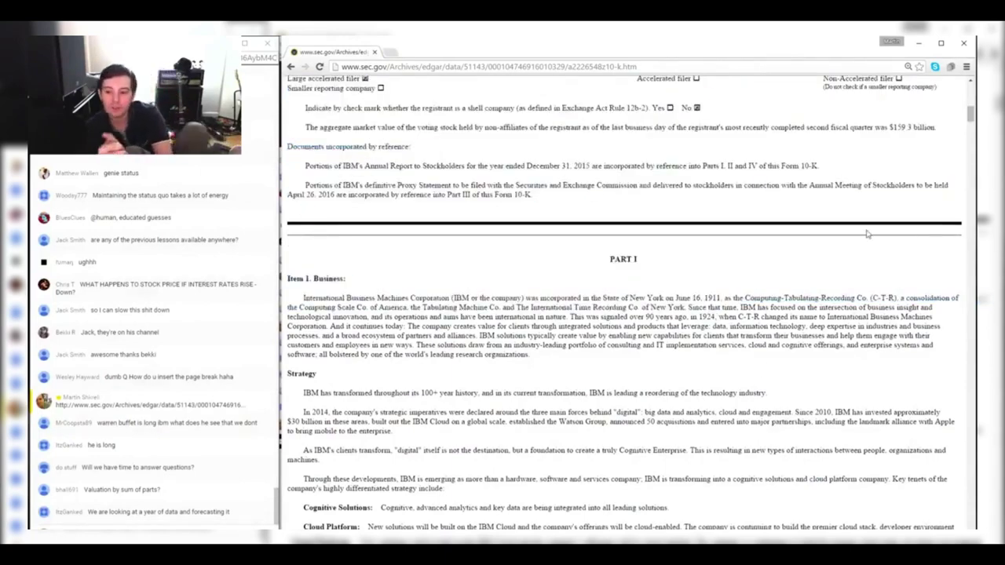
# Switch back to Excel and enter the note "Incorporated in 1911" in B17 of the summary sheet
pyautogui.hotkey('alt', 'Tab')
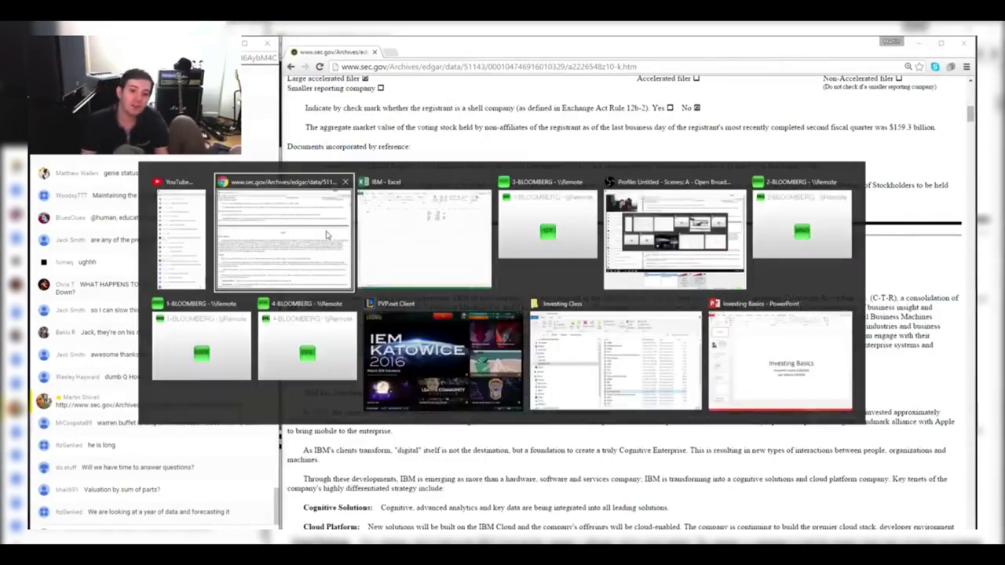
pyautogui.press('Down')
pyautogui.press('Down')
pyautogui.press('Down')
pyautogui.press('Down')
pyautogui.press('Down')
pyautogui.press('Down')
pyautogui.press('Down')
pyautogui.press('Down')
pyautogui.press('Down')
pyautogui.press('Down')
pyautogui.press('Down')
pyautogui.press('Down')
pyautogui.press('Down')
pyautogui.press('Down')
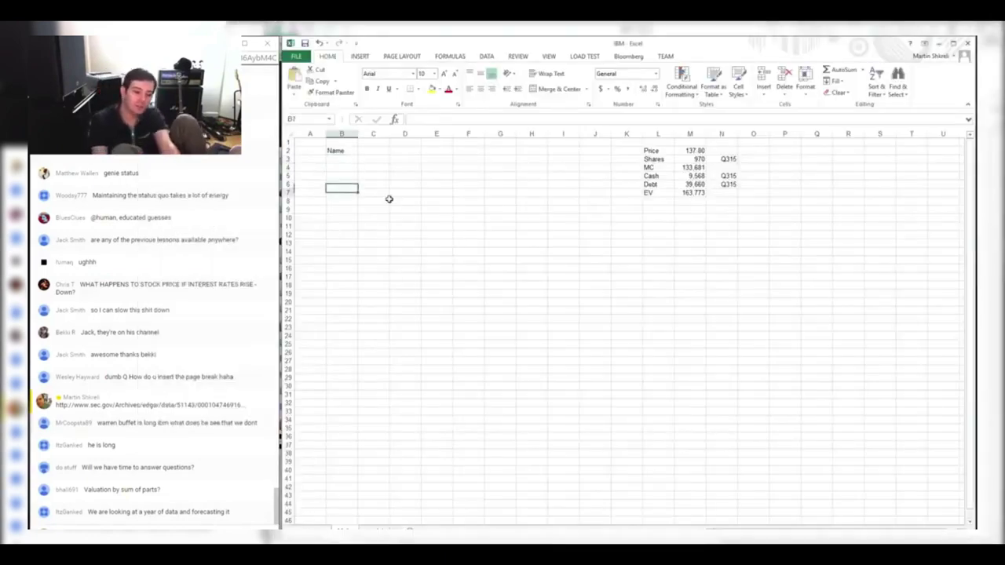
pyautogui.write('Incorporated in 1911')
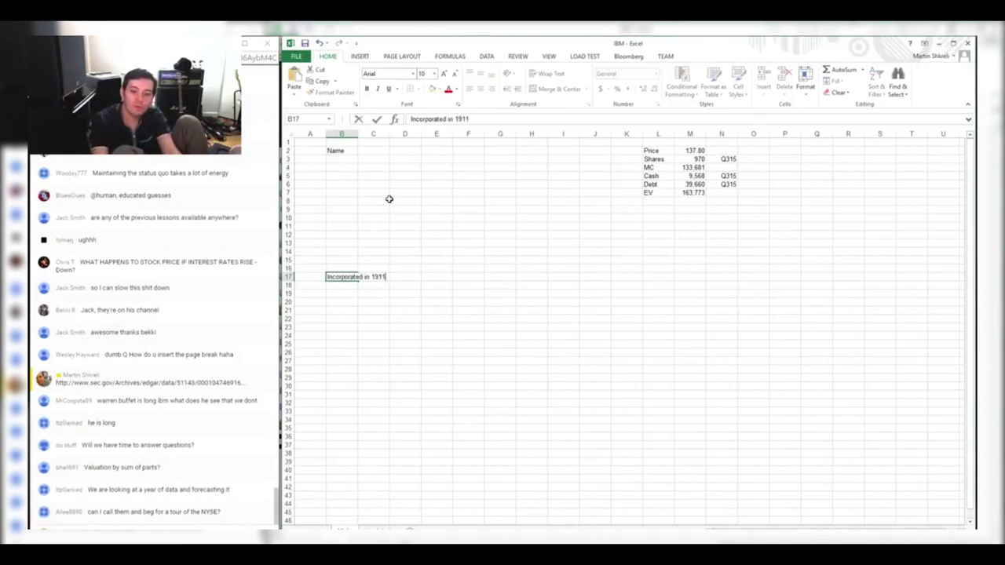
pyautogui.press('Return')
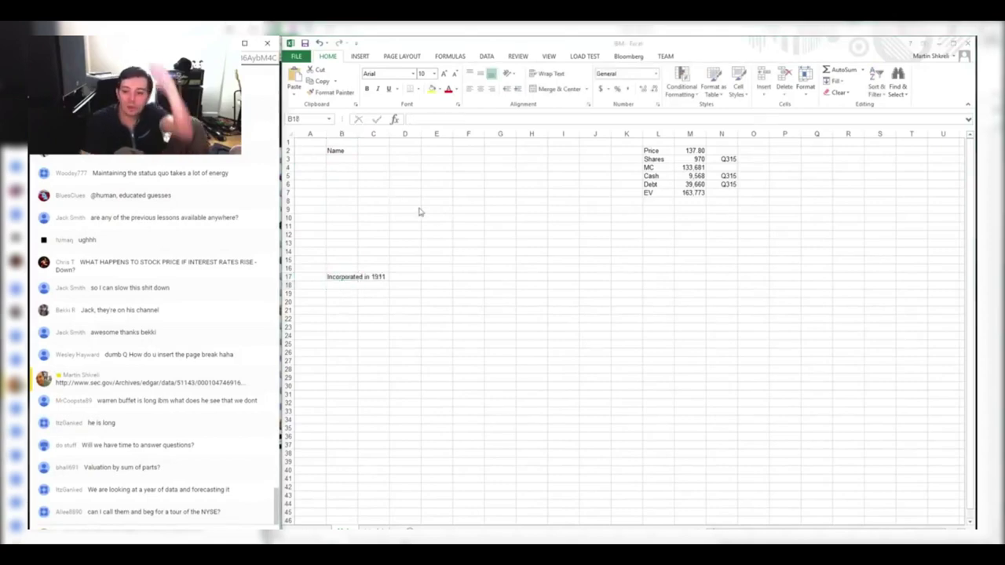
# Switch to the 10-K in the browser and read the Item 1 Business paragraph on the company's origins and client solutions
pyautogui.hotkey('alt', 'Tab')
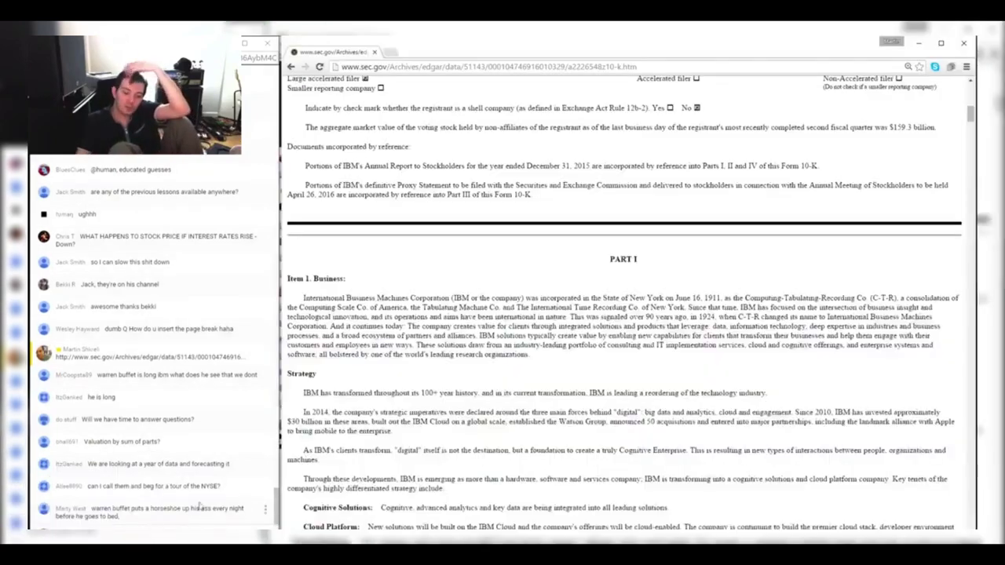
pyautogui.moveTo(739, 298); pyautogui.dragTo(908, 296)
pyautogui.click(906, 298)
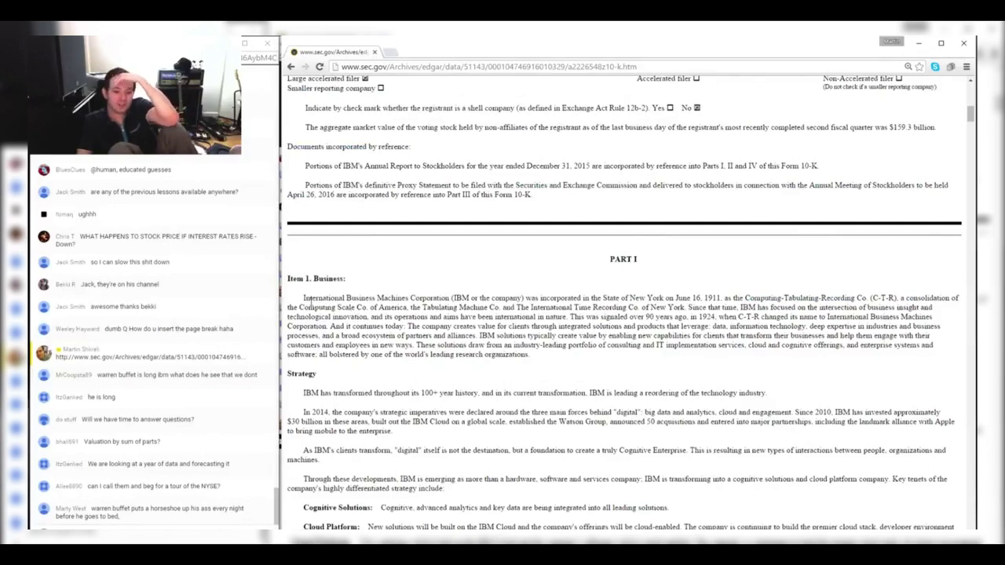
pyautogui.moveTo(737, 298); pyautogui.dragTo(567, 317)
pyautogui.moveTo(570, 316)
pyautogui.mouseDown()
pyautogui.moveTo(926, 317)
pyautogui.moveTo(393, 325)
pyautogui.moveTo(549, 316)
pyautogui.moveTo(698, 334)
pyautogui.moveTo(807, 308)
pyautogui.moveTo(936, 309)
pyautogui.moveTo(946, 325)
pyautogui.moveTo(325, 336)
pyautogui.moveTo(488, 345)
pyautogui.mouseUp()
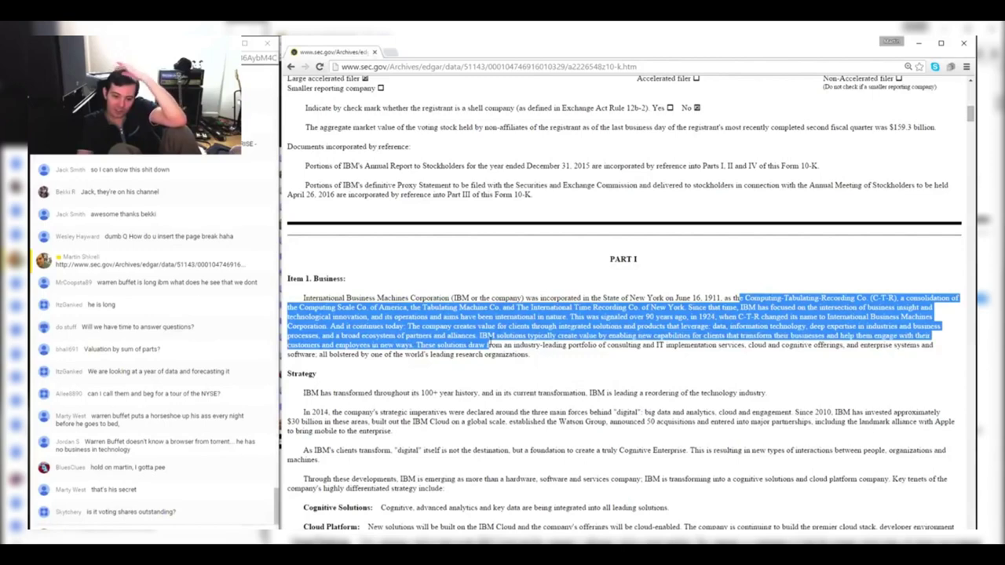
pyautogui.moveTo(489, 346)
pyautogui.mouseDown()
pyautogui.moveTo(471, 344)
pyautogui.moveTo(703, 348)
pyautogui.moveTo(715, 336)
pyautogui.moveTo(713, 345)
pyautogui.mouseUp()
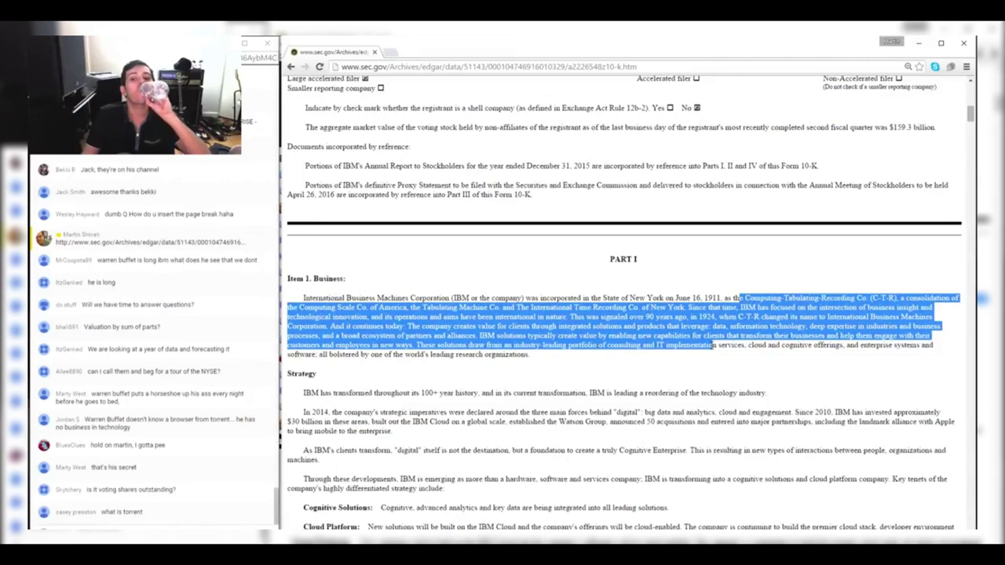
# Copy the Business paragraph's closing "These solutions draw from..." sentence into B12 of Excel's summary sheet, without the leading space
pyautogui.moveTo(709, 346); pyautogui.dragTo(530, 355)
pyautogui.hotkey('ctrl', 'c')
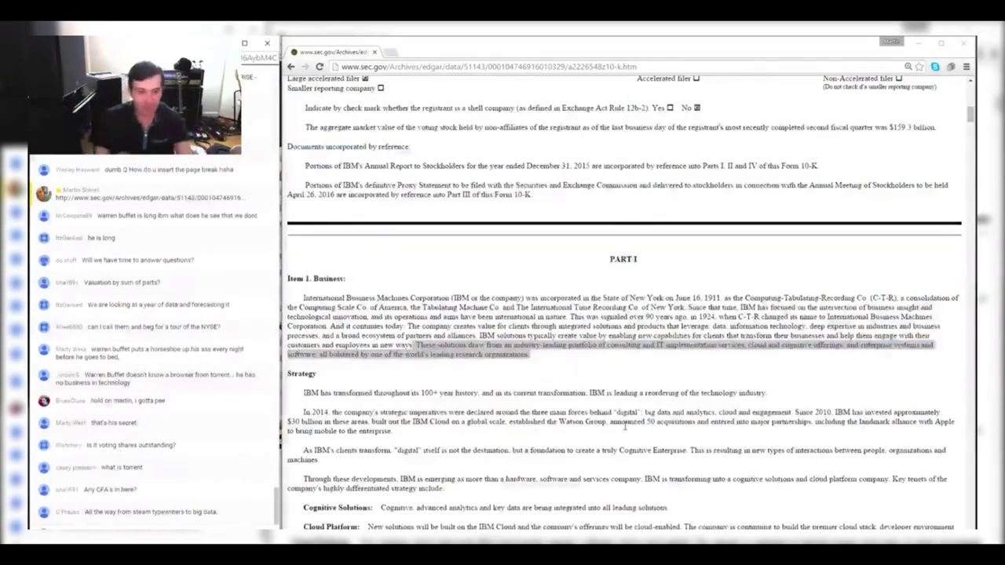
pyautogui.hotkey('alt', 'Tab')
pyautogui.press('Up')
pyautogui.press('Up')
pyautogui.press('Up')
pyautogui.press('Up')
pyautogui.press('Up')
pyautogui.press('Up')
pyautogui.hotkey('ctrl', 'v')
pyautogui.press('Home')
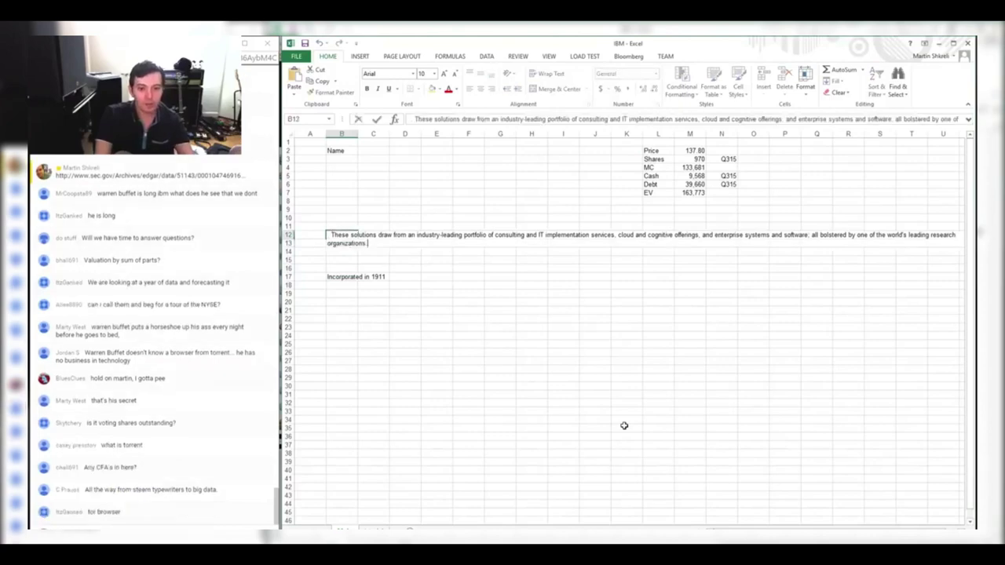
pyautogui.press('Delete')
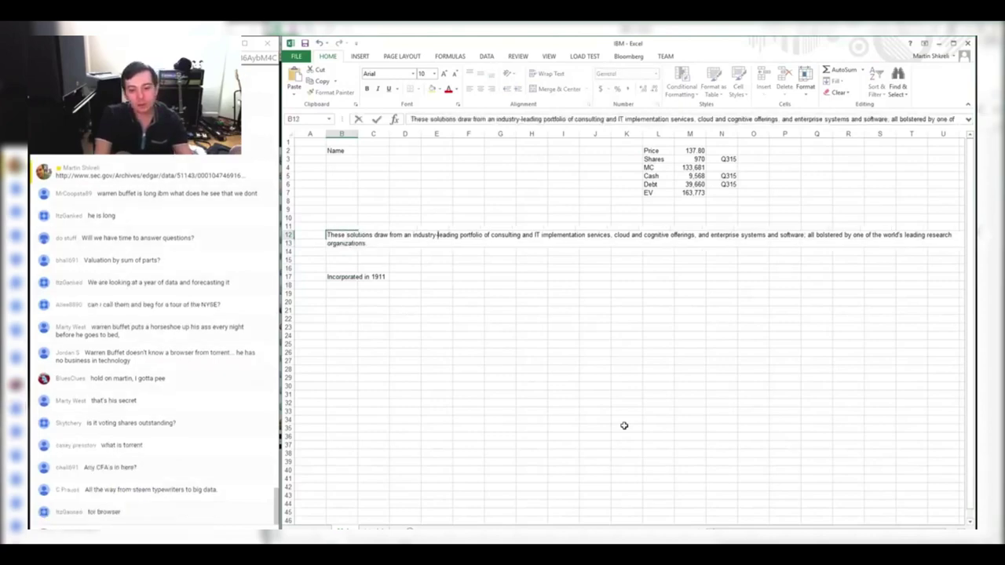
# Shorten the opening of the B12 sentence to "These solutions are consulting and IT implementation services"
pyautogui.hotkey('ctrl', 'shift', 'Right')
pyautogui.hotkey('ctrl', 'shift', 'Right')
pyautogui.hotkey('ctrl', 'shift', 'Right')
pyautogui.press('Delete')
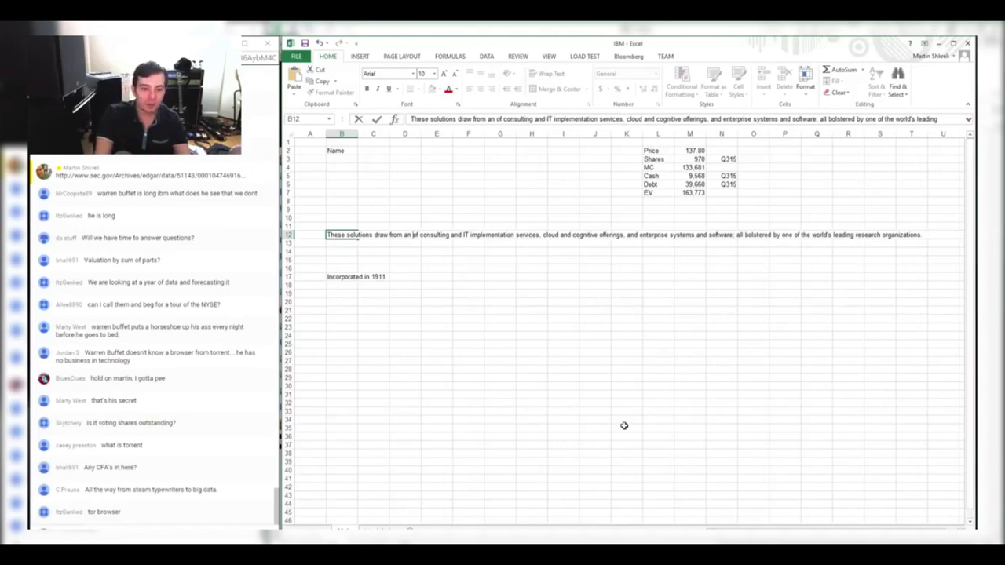
pyautogui.hotkey('ctrl', 'shift', 'Left')
pyautogui.hotkey('ctrl', 'shift', 'Left')
pyautogui.hotkey('ctrl', 'shift', 'Left')
pyautogui.write('are')
pyautogui.hotkey('ctrl', 'shift', 'Right')
pyautogui.press('Delete')
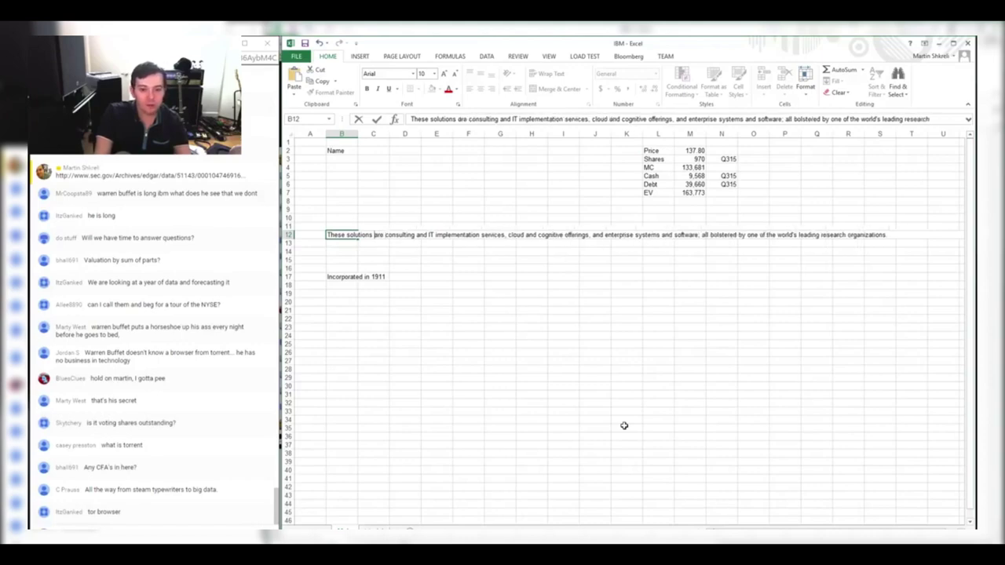
# Replace "These solutions are" at the start of the B12 sentence with "IBM's business is"
pyautogui.hotkey('ctrl', 'shift', 'Left')
pyautogui.press('Left')
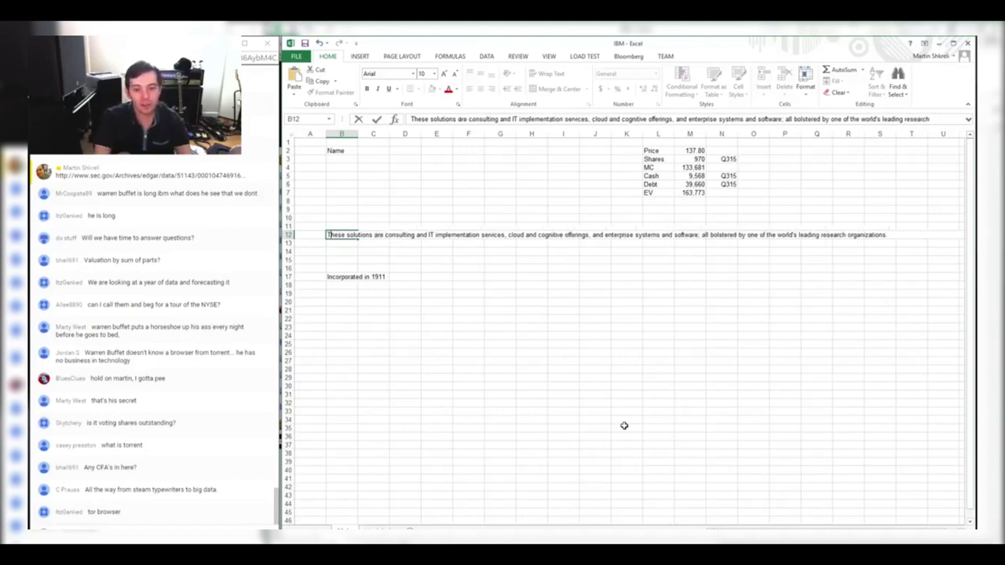
pyautogui.write("IBM's bus")
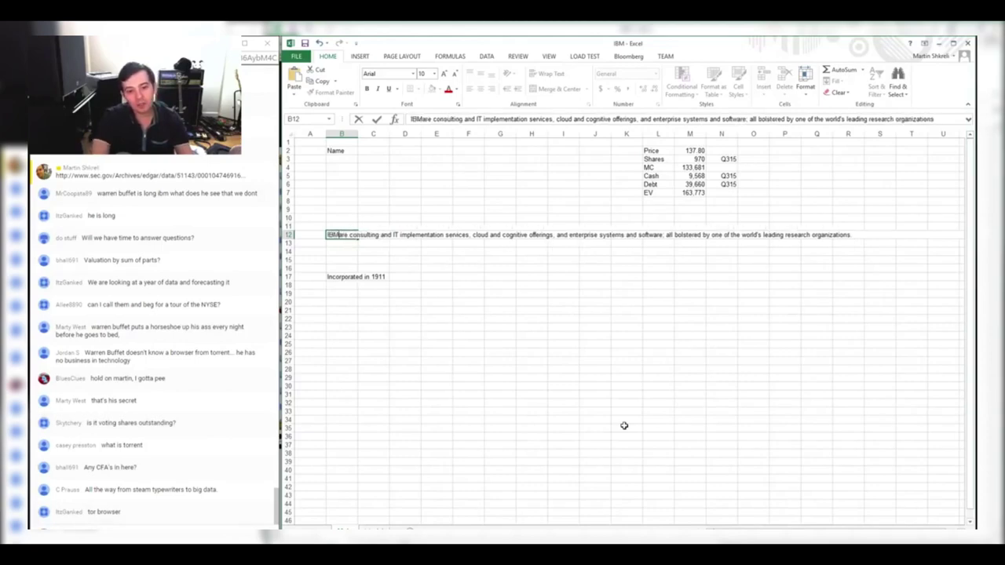
pyautogui.write('iness is')
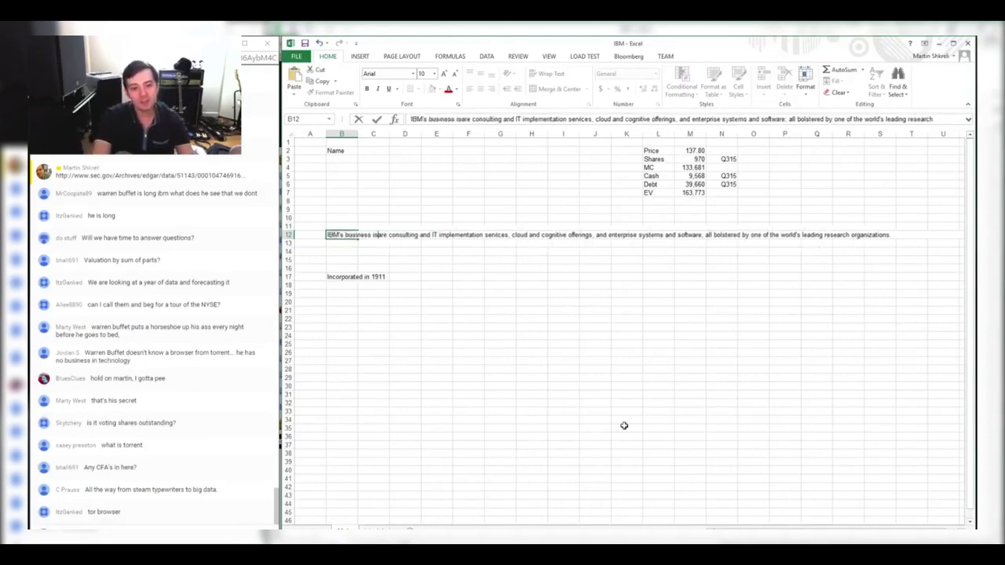
pyautogui.hotkey('ctrl', 'shift', 'Right')
pyautogui.write('is')
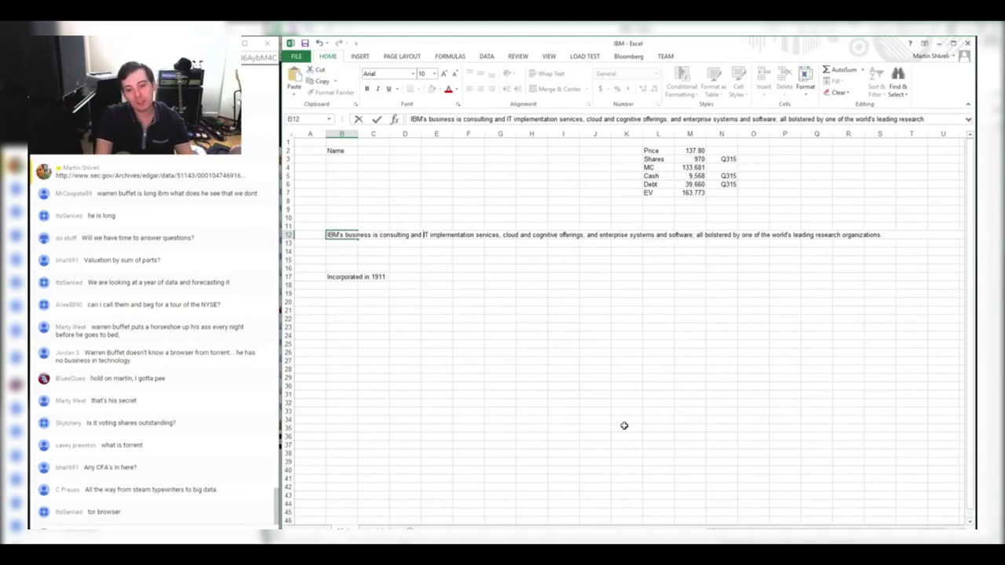
# Remove the word "services" after "IT implementation" in B12, keeping the comma
pyautogui.hotkey('ctrl', 'shift', 'Right')
pyautogui.press('Delete')
pyautogui.press('BackSpace')
pyautogui.write(',')
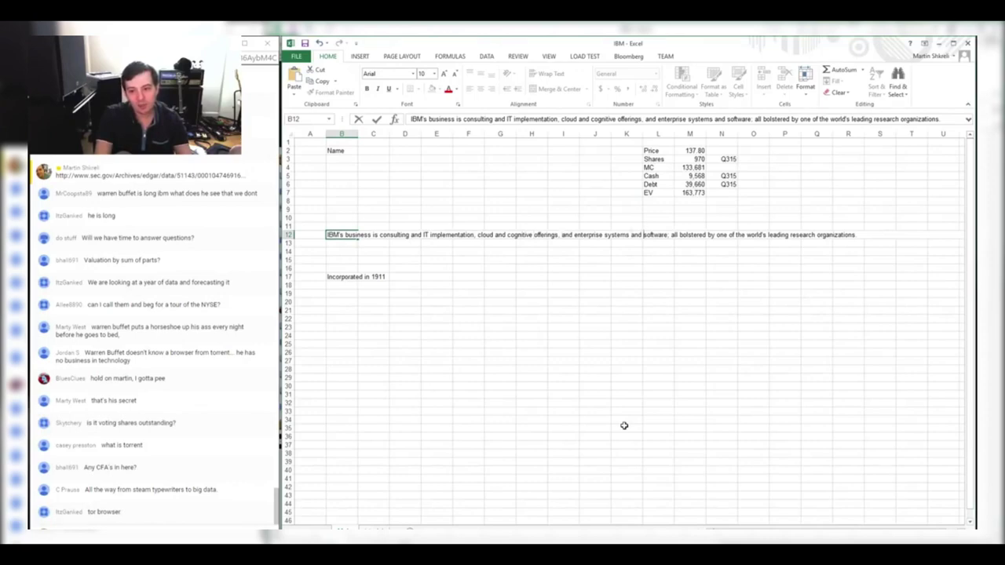
# Cut the closing clause about research organizations from B12 so the sentence ends with "enterprise systems and software."
pyautogui.hotkey('ctrl', 'shift', 'Right')
pyautogui.hotkey('ctrl', 'shift', 'Right')
pyautogui.hotkey('ctrl', 'shift', 'Right')
pyautogui.hotkey('ctrl', 'shift', 'Right')
pyautogui.hotkey('ctrl', 'shift', 'Right')
pyautogui.hotkey('ctrl', 'shift', 'Right')
pyautogui.hotkey('ctrl', 'shift', 'Right')
pyautogui.hotkey('ctrl', 'shift', 'Right')
pyautogui.hotkey('ctrl', 'shift', 'Right')
pyautogui.hotkey('ctrl', 'shift', 'Right')
pyautogui.press('Delete')
pyautogui.press('BackSpace')
pyautogui.press('BackSpace')
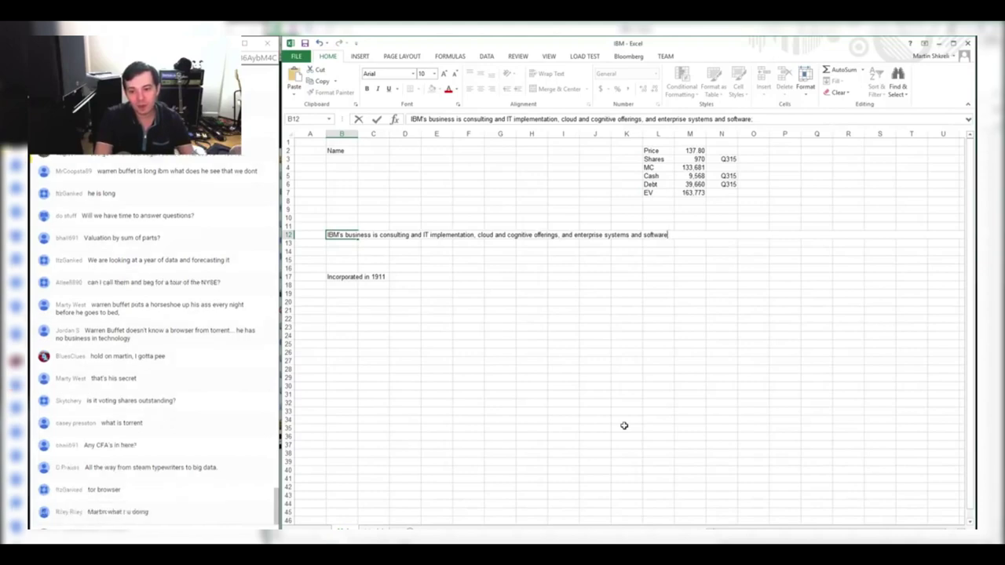
pyautogui.hotkey('ctrl', 'Return')
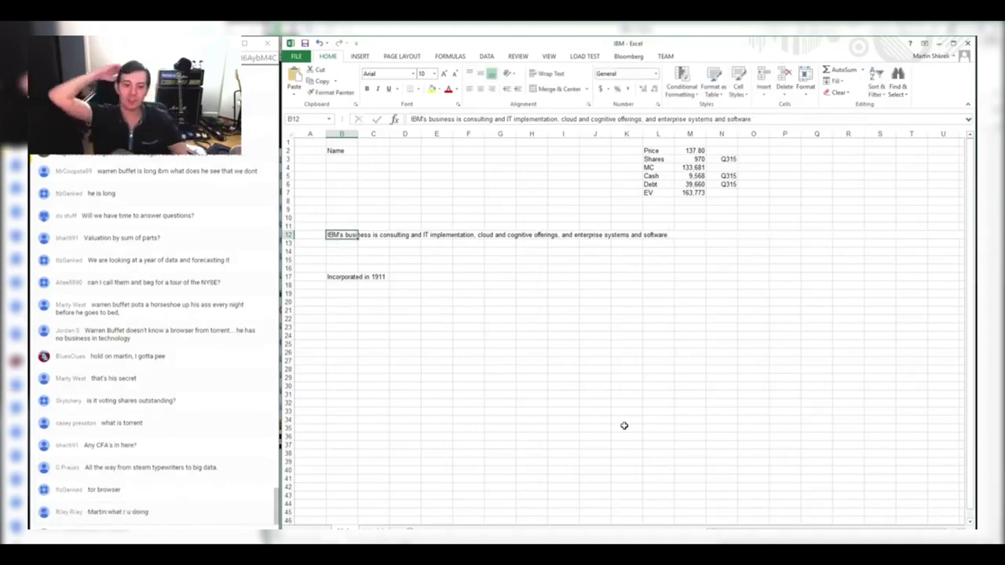
pyautogui.write('.')
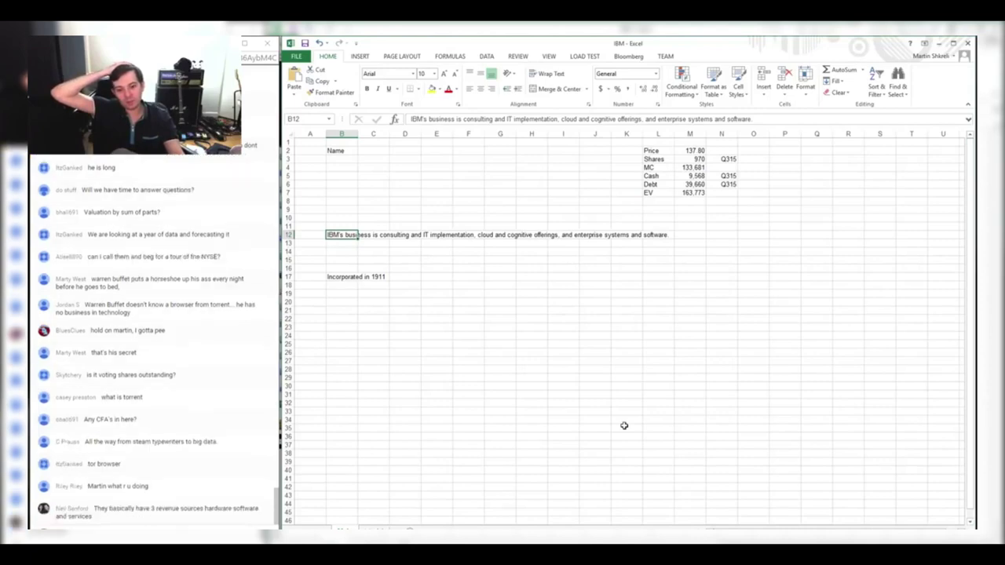
# Switch back to the 10-K and read the Strategy paragraph on the 2014 strategic imperatives and investments since 2010
pyautogui.hotkey('alt', 'Tab')
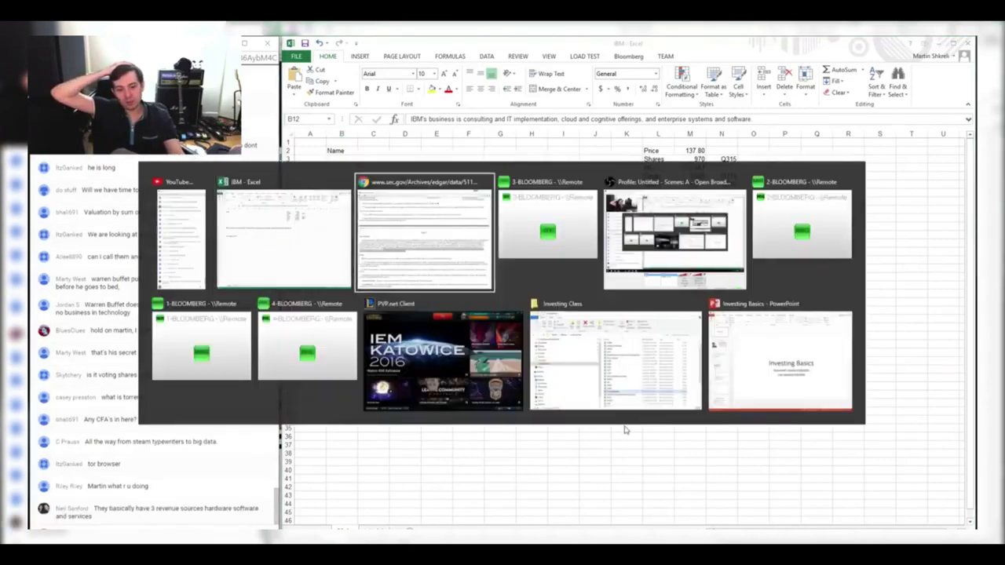
pyautogui.hotkey('alt', 'Tab')
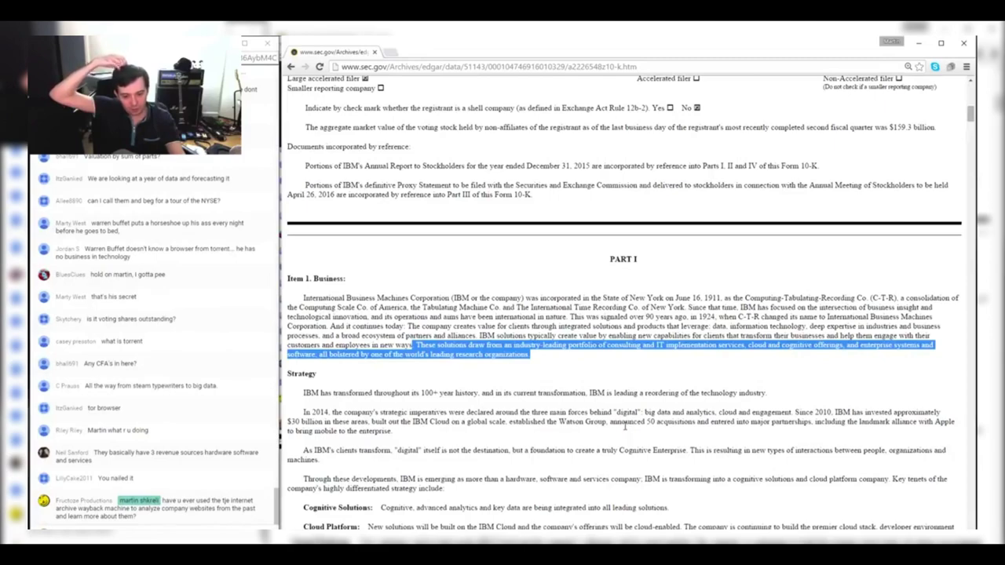
pyautogui.scroll(-2, 716, 334)
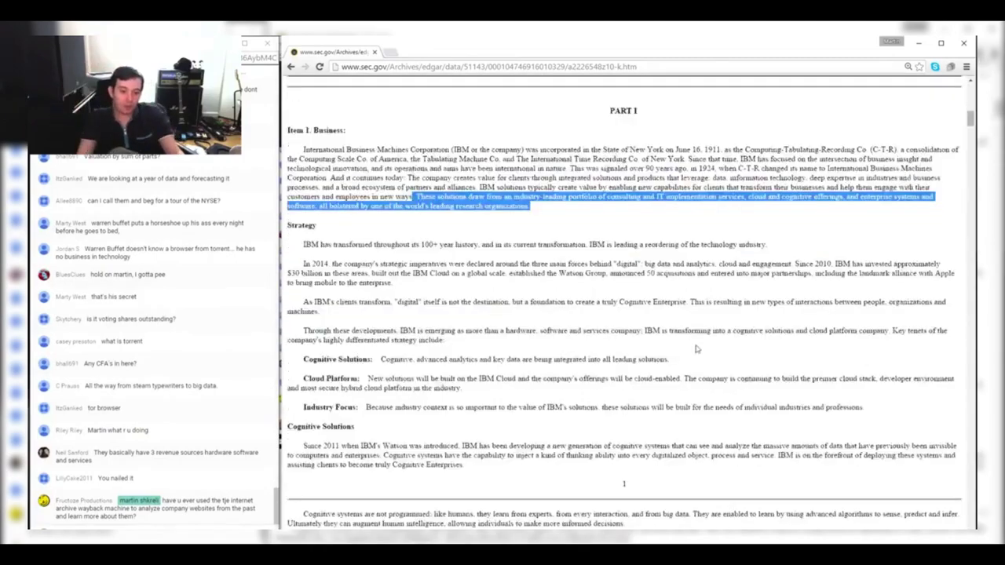
pyautogui.click(356, 261)
pyautogui.moveTo(357, 262); pyautogui.dragTo(797, 266)
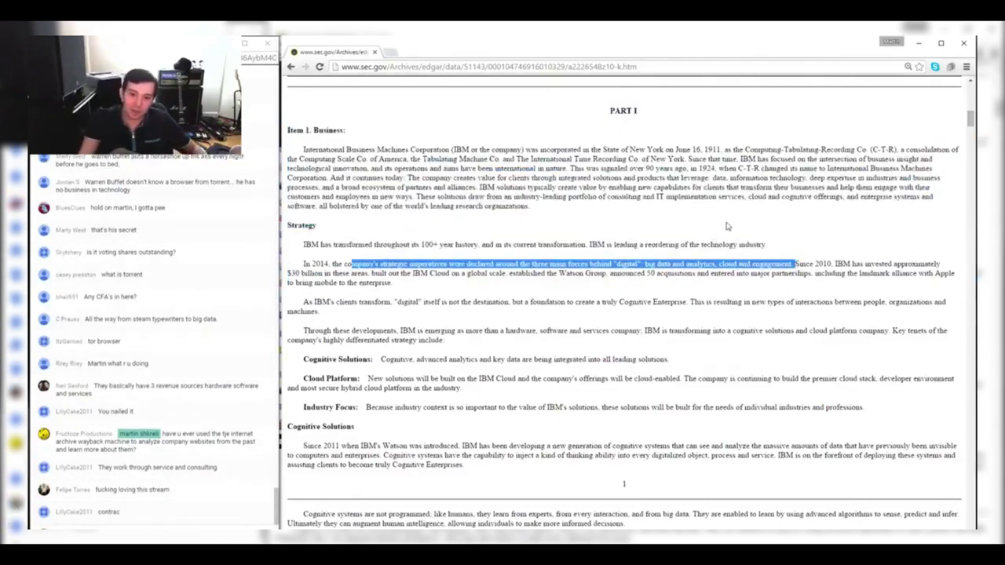
pyautogui.moveTo(806, 266); pyautogui.dragTo(451, 282)
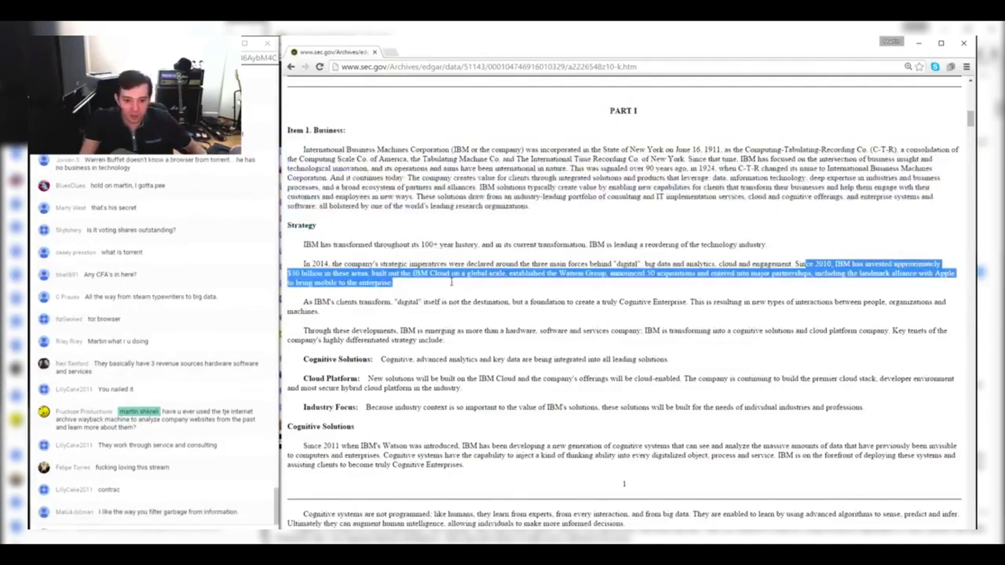
pyautogui.moveTo(533, 285); pyautogui.dragTo(418, 287)
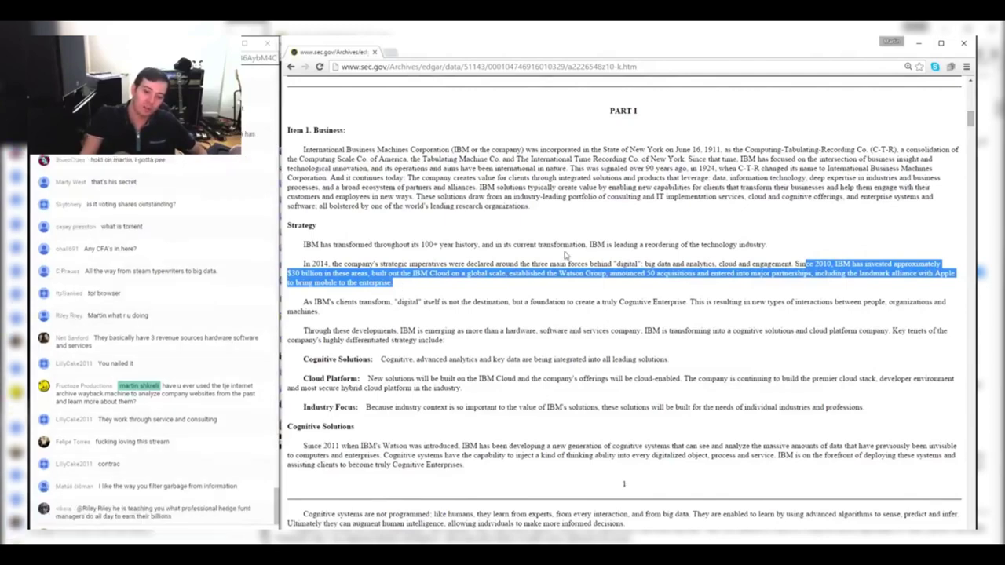
# Read the Strategy paragraph about clients' digital transformation and the Cognitive Enterprise
pyautogui.scroll(-2, 567, 255)
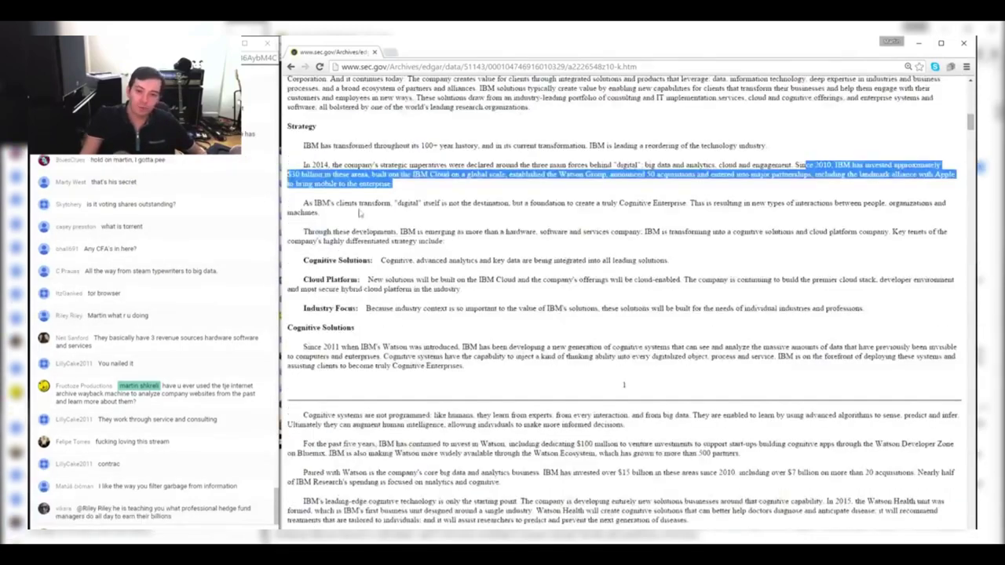
pyautogui.moveTo(312, 202); pyautogui.dragTo(537, 205)
pyautogui.click(538, 204)
pyautogui.doubleClick(674, 204)
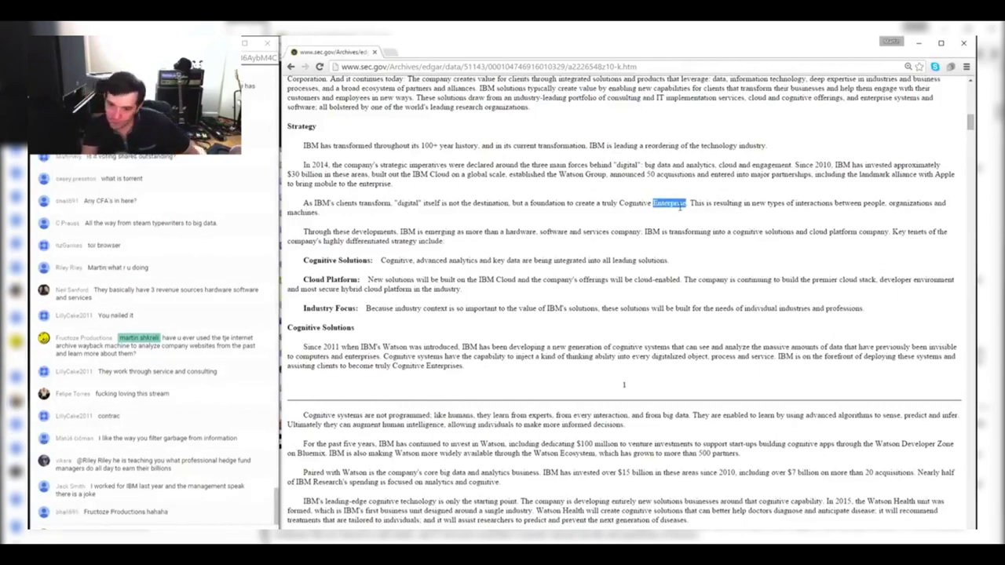
pyautogui.click(665, 205)
pyautogui.doubleClick(669, 204)
pyautogui.click(688, 204)
pyautogui.doubleClick(686, 204)
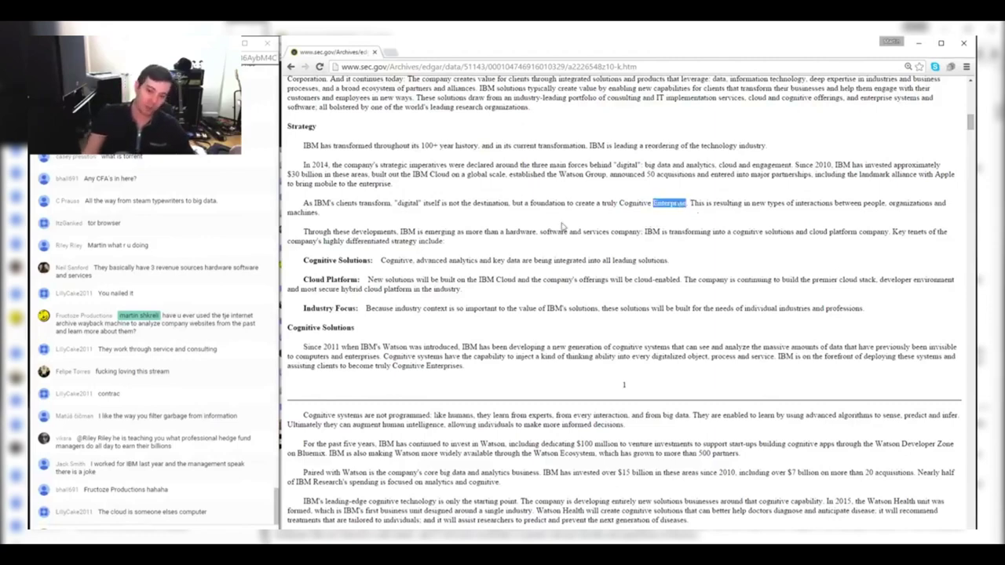
pyautogui.doubleClick(669, 203)
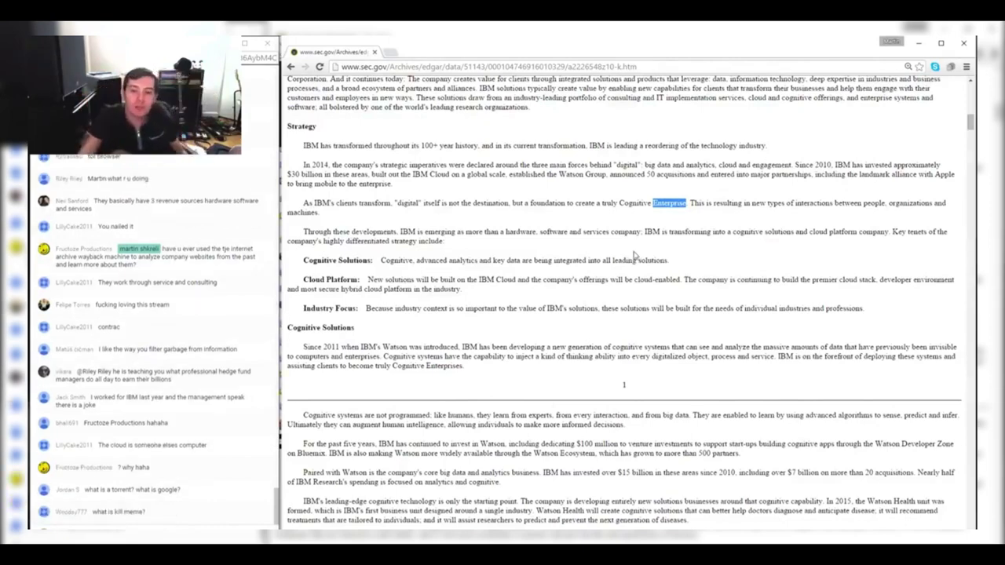
# Review the 10-K's description of IBM's business transformation and its Cognitive Solutions, Cloud Platform and Industry Focus tenets
pyautogui.moveTo(445, 242); pyautogui.dragTo(287, 79)
pyautogui.moveTo(649, 230); pyautogui.dragTo(504, 233)
pyautogui.scroll(-2, 601, 210)
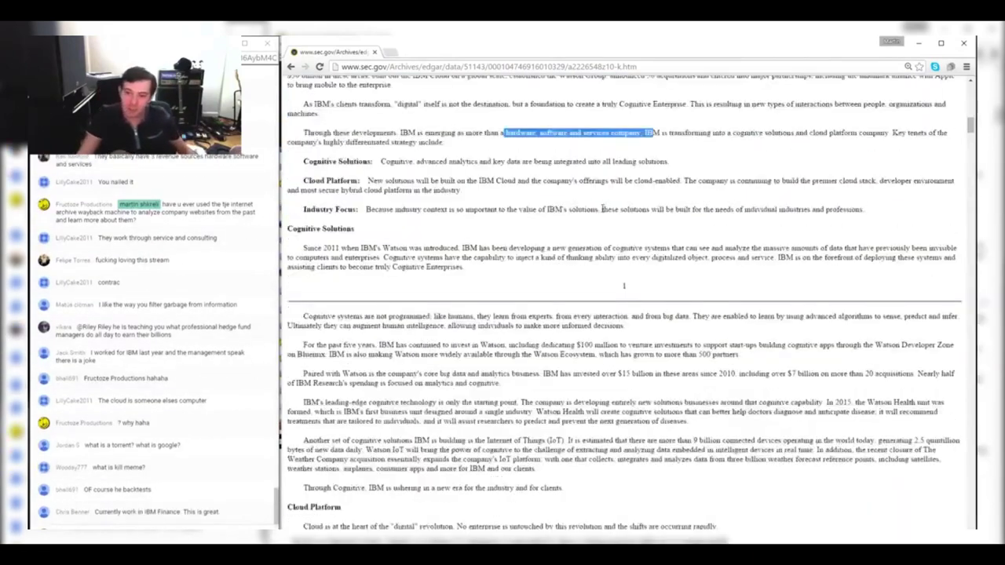
pyautogui.moveTo(683, 130); pyautogui.dragTo(443, 145)
pyautogui.click(299, 156)
pyautogui.moveTo(381, 161); pyautogui.dragTo(288, 102)
pyautogui.click(632, 165)
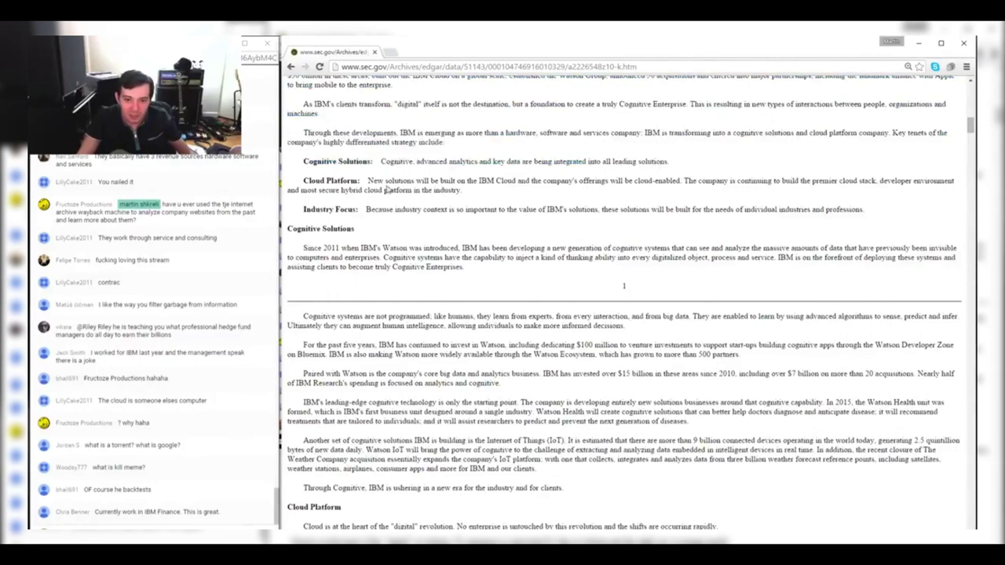
pyautogui.moveTo(348, 176); pyautogui.dragTo(463, 193)
pyautogui.click(471, 189)
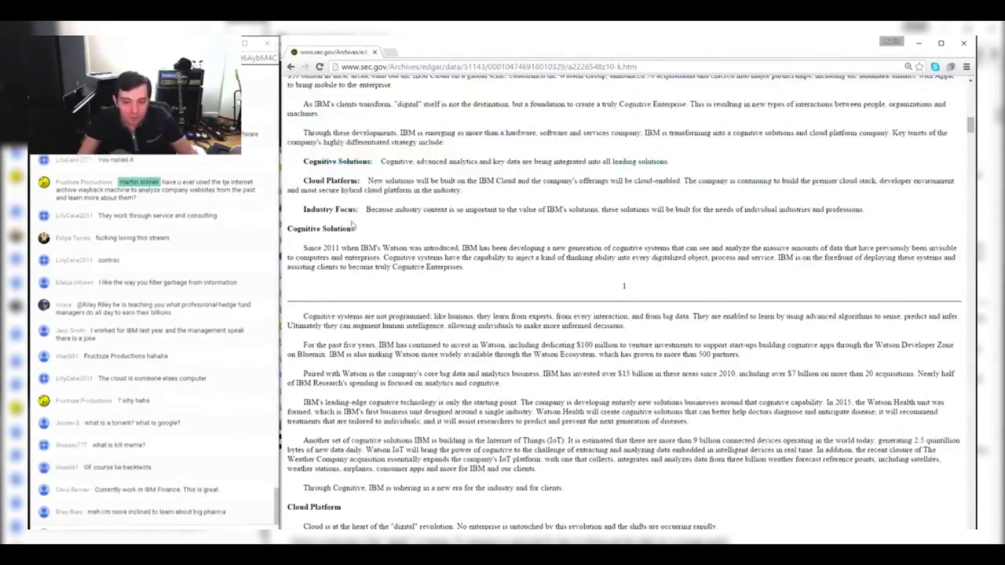
pyautogui.moveTo(331, 209); pyautogui.dragTo(872, 212)
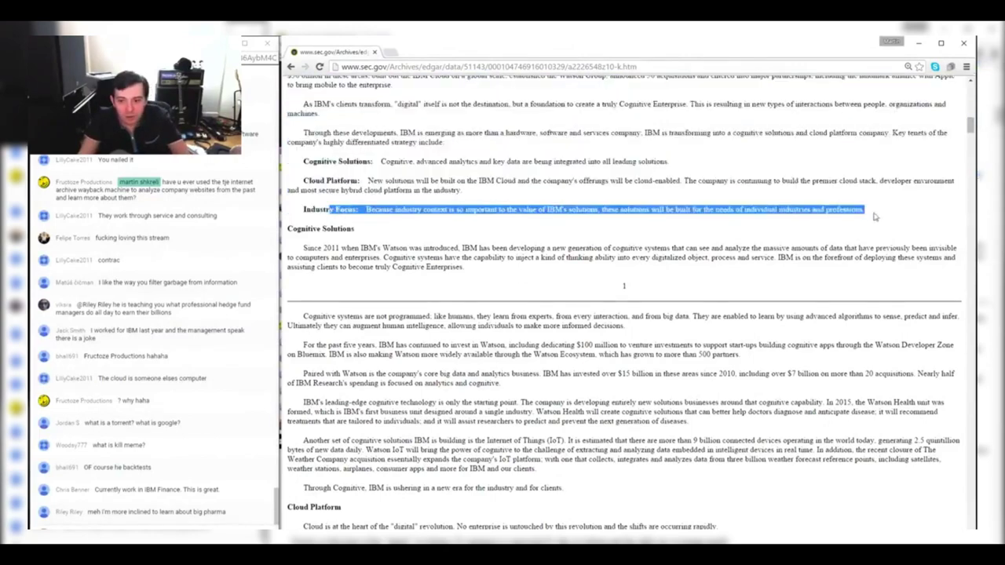
# Read the 10-K's Cognitive Solutions section on Watson and how cognitive systems learn and support decisions
pyautogui.moveTo(312, 228); pyautogui.dragTo(504, 270)
pyautogui.click(504, 270)
pyautogui.scroll(-2, 572, 244)
pyautogui.moveTo(699, 149); pyautogui.dragTo(958, 146)
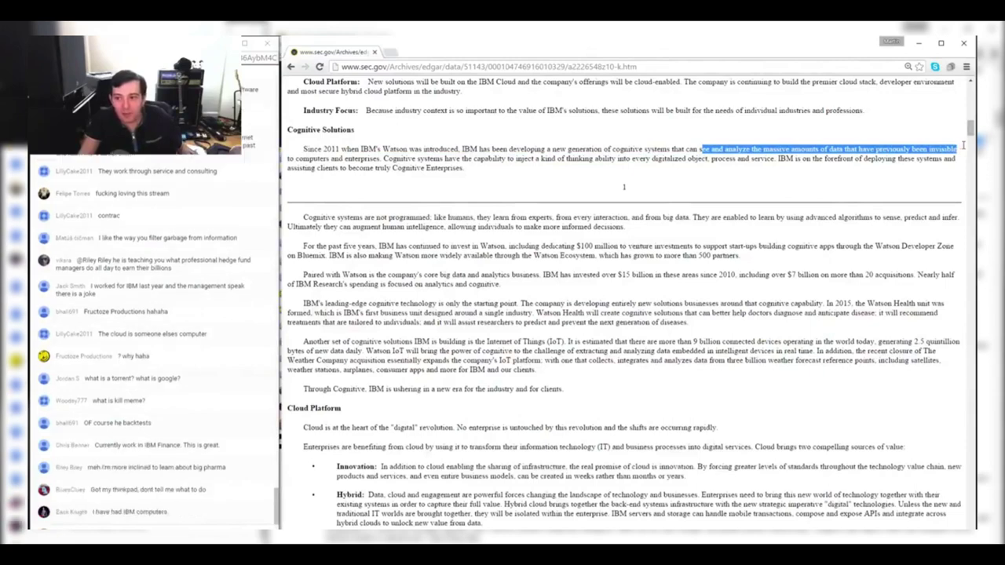
pyautogui.moveTo(958, 148); pyautogui.dragTo(504, 170)
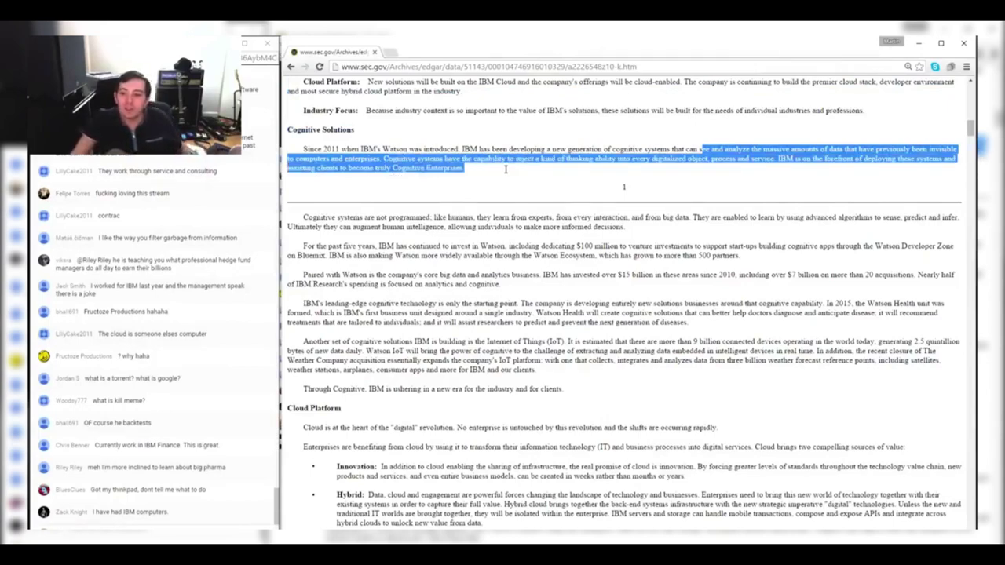
pyautogui.moveTo(505, 169); pyautogui.dragTo(661, 230)
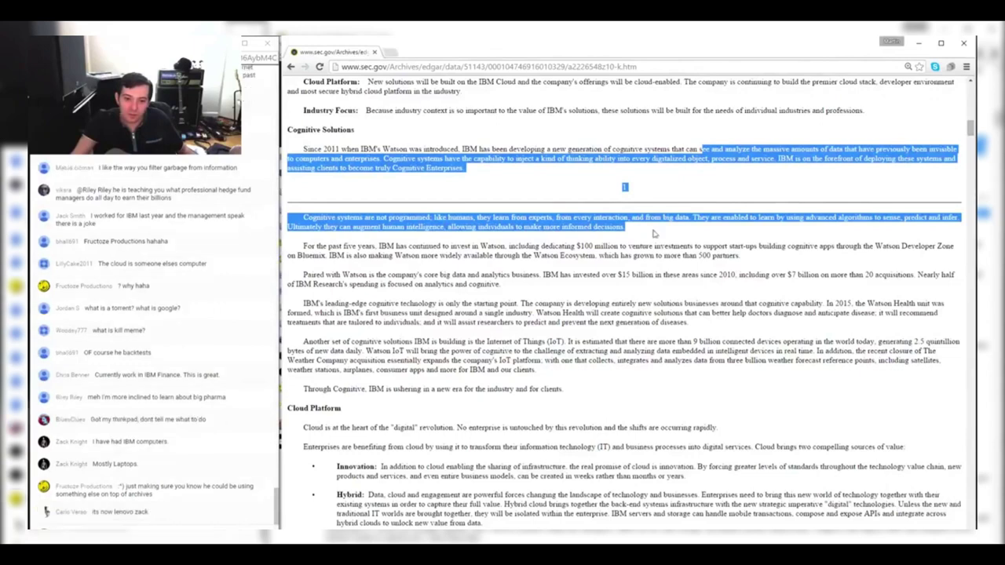
pyautogui.click(650, 233)
pyautogui.moveTo(300, 226); pyautogui.dragTo(630, 226)
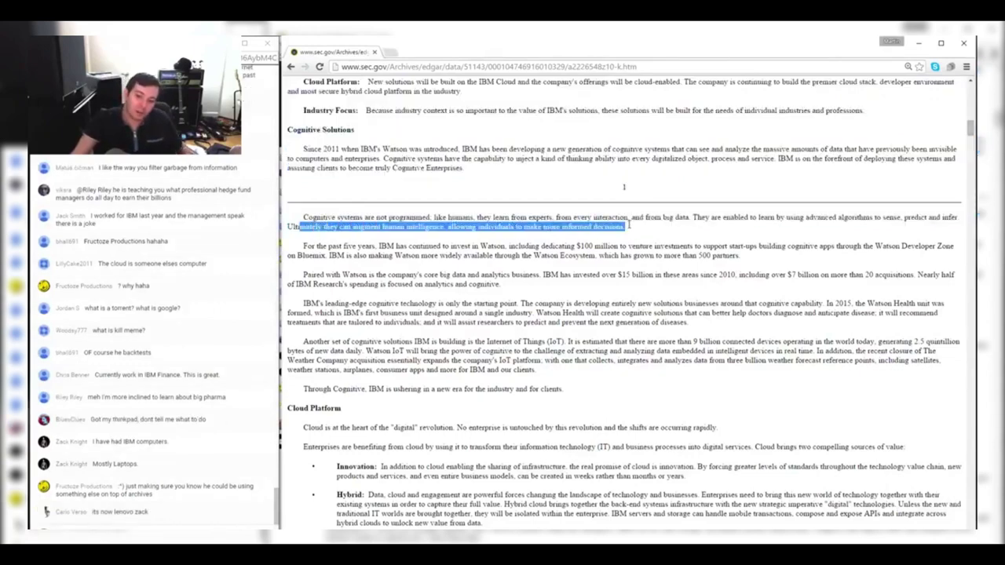
# Switch to the IBM workbook and enter Watson in B3 and Bluemix in C3, under the Name heading
pyautogui.moveTo(831, 247); pyautogui.dragTo(601, 263)
pyautogui.click(601, 264)
pyautogui.hotkey('alt', 'Tab')
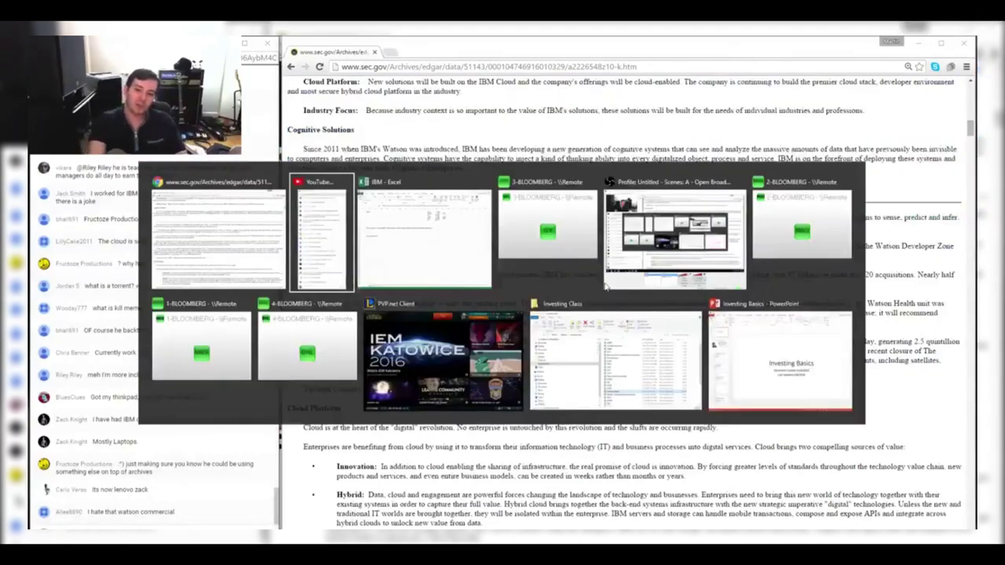
pyautogui.hotkey('alt', 'Tab')
pyautogui.press('Up')
pyautogui.press('Up')
pyautogui.press('Up')
pyautogui.press('Up')
pyautogui.press('Up')
pyautogui.press('Up')
pyautogui.press('Up')
pyautogui.press('Up')
pyautogui.press('Up')
pyautogui.write('Watson')
pyautogui.press('Tab')
pyautogui.write('Bluemix')
pyautogui.press('Return')
# Put an outside border around B2:I9 and another around the Name heading row, B2:I2
pyautogui.hotkey('alt', 'Tab')
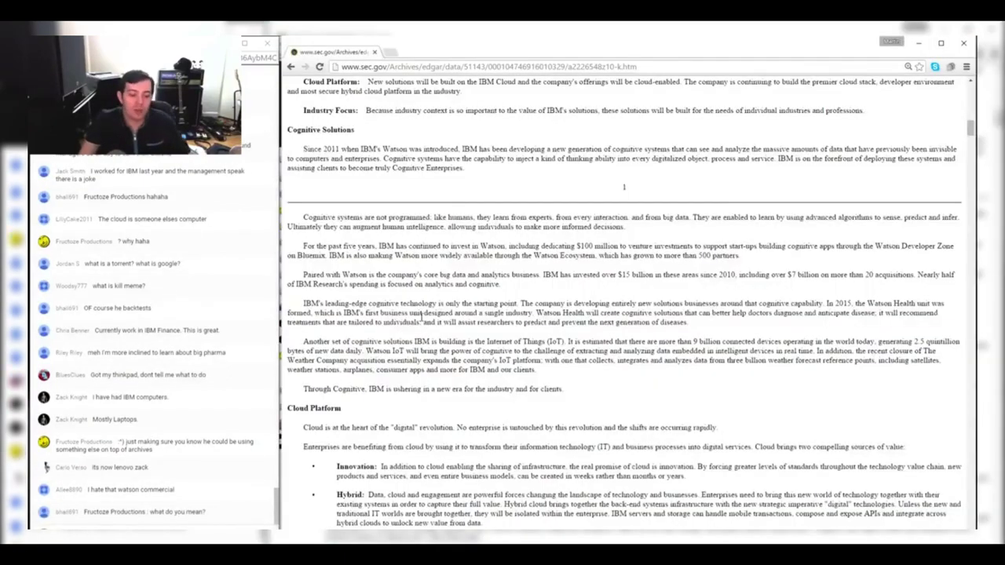
pyautogui.hotkey('alt', 'Tab')
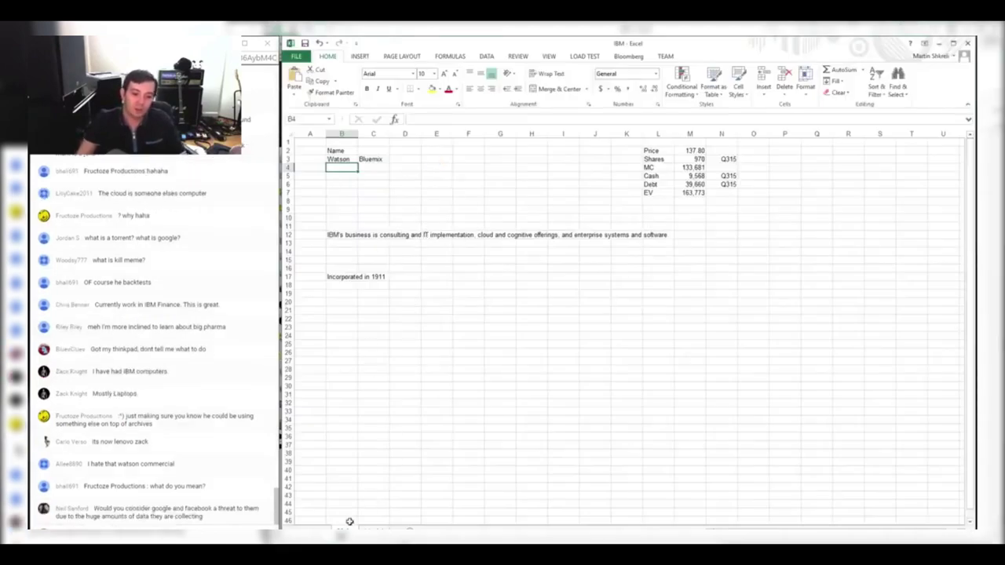
pyautogui.moveTo(338, 150); pyautogui.dragTo(581, 213)
pyautogui.click(417, 89)
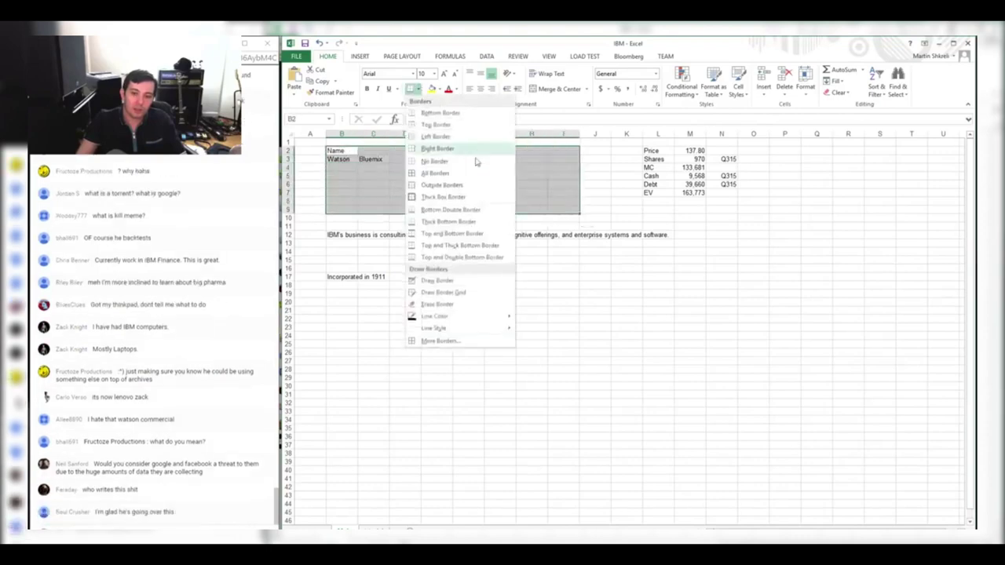
pyautogui.click(446, 184)
pyautogui.moveTo(349, 151); pyautogui.dragTo(561, 150)
pyautogui.click(412, 89)
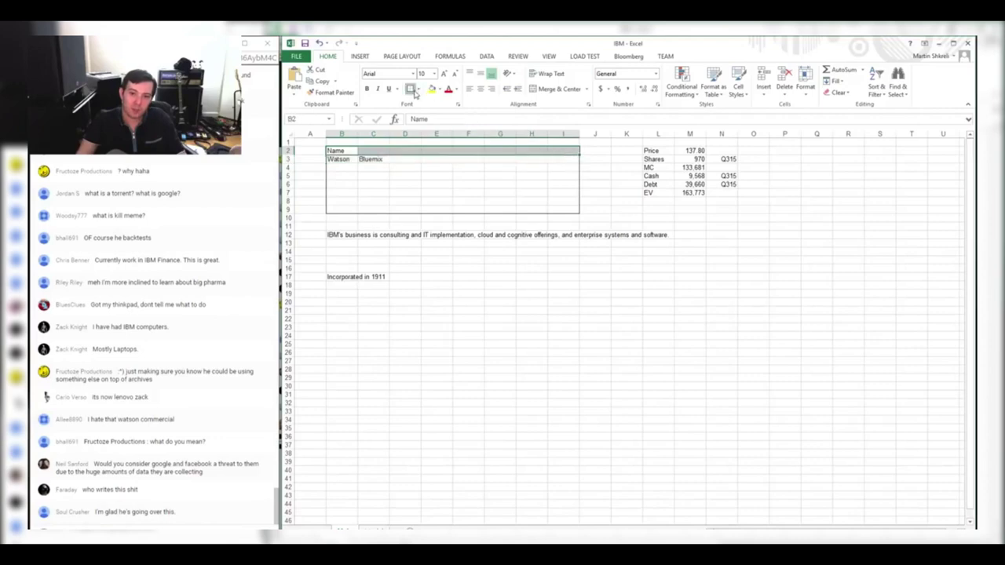
pyautogui.click(401, 193)
# Switch to the 10-K and read from Cognitive Solutions through Cloud Platform and Business Model to Business Segments and Capabilities
pyautogui.hotkey('alt', 'Tab')
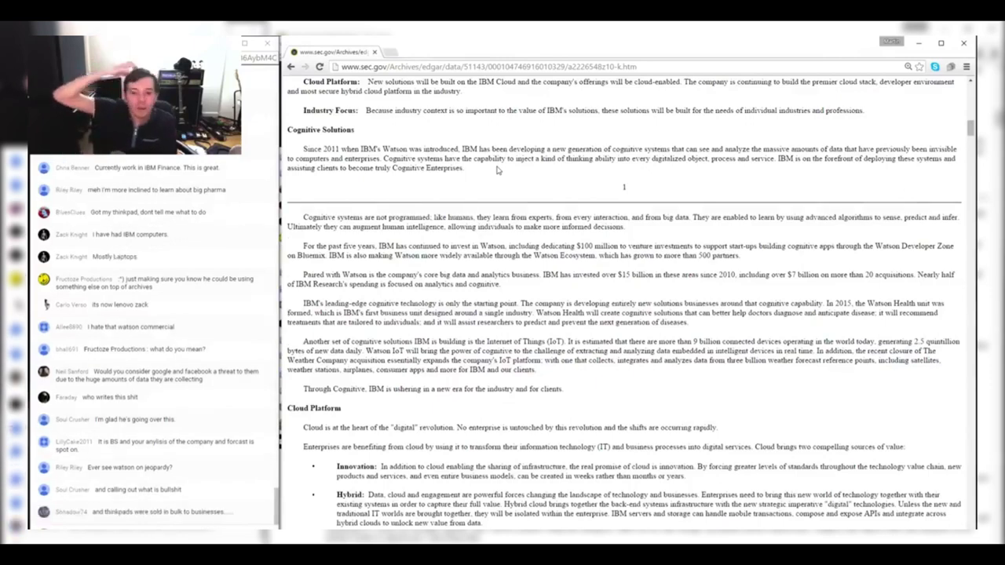
pyautogui.scroll(-2, 497, 170)
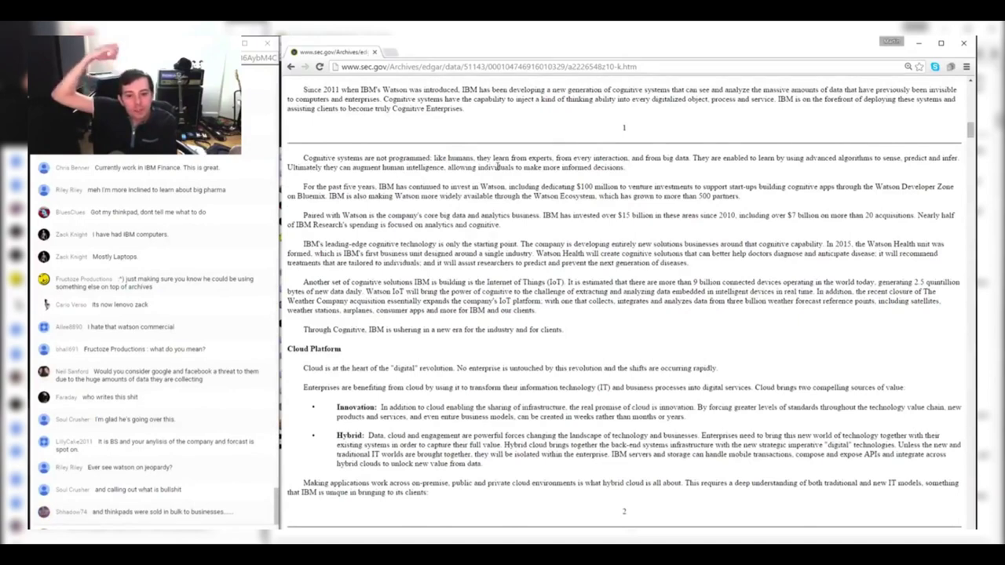
pyautogui.scroll(-2, 498, 166)
pyautogui.scroll(-1, 497, 168)
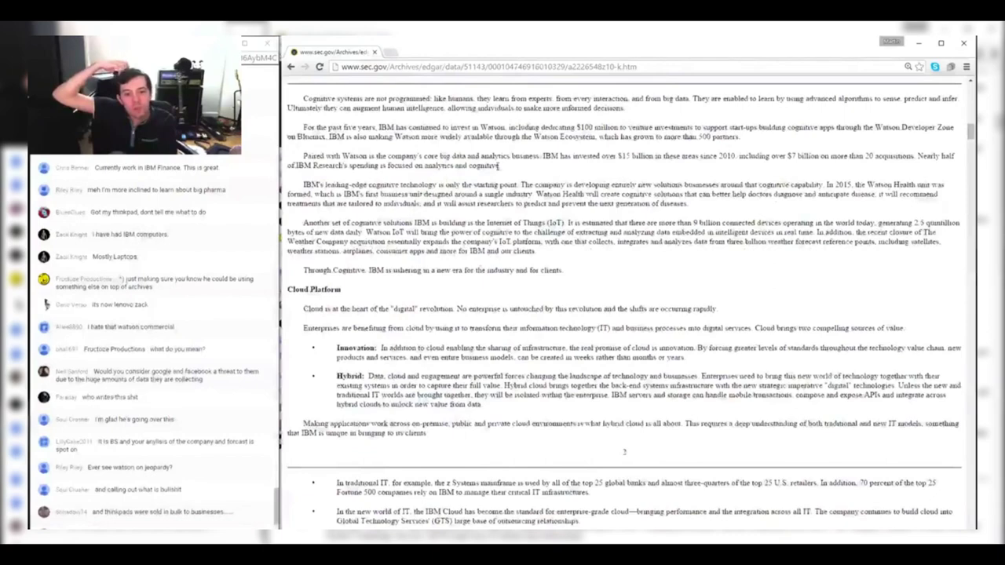
pyautogui.scroll(-2, 497, 166)
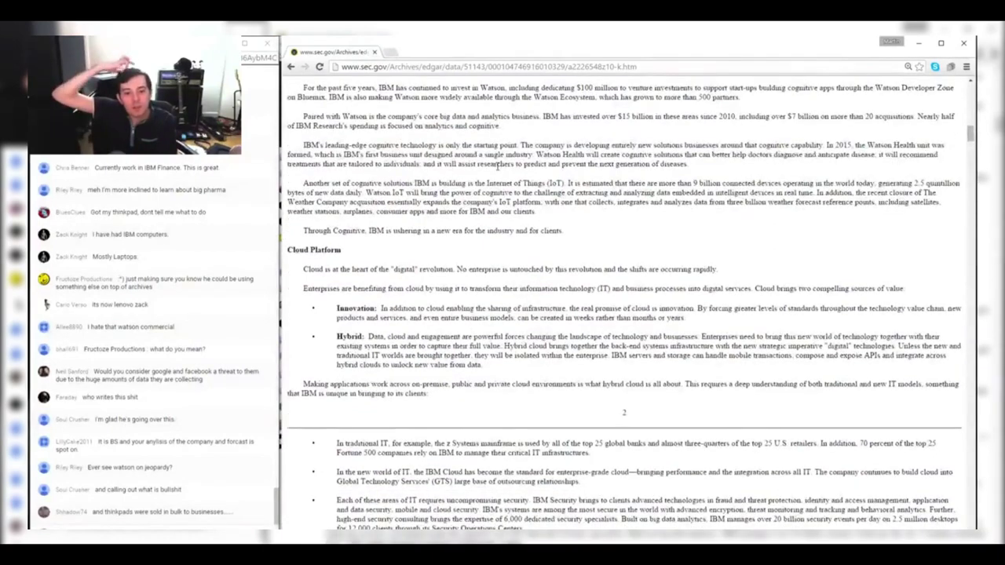
pyautogui.scroll(-2, 496, 165)
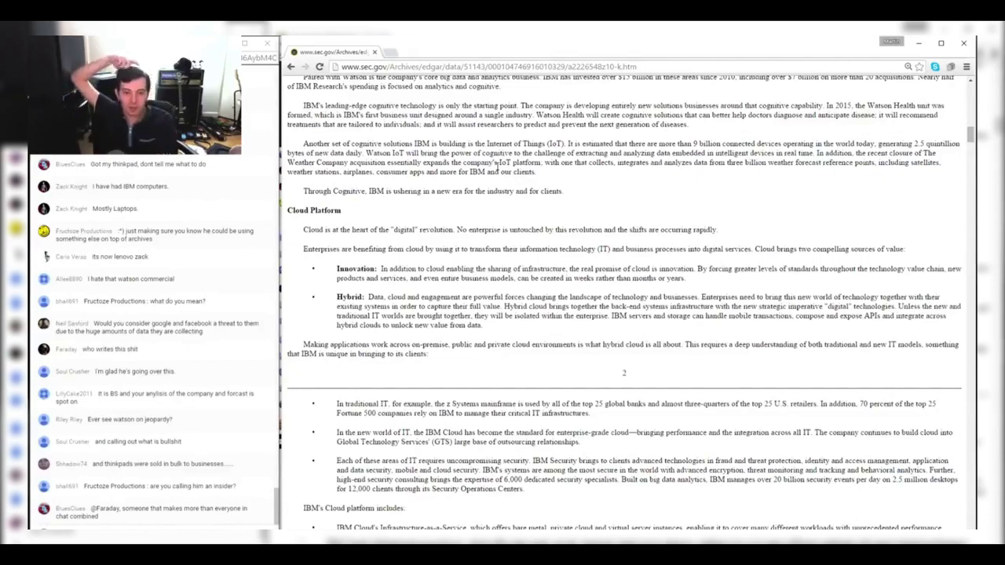
pyautogui.scroll(-1, 496, 165)
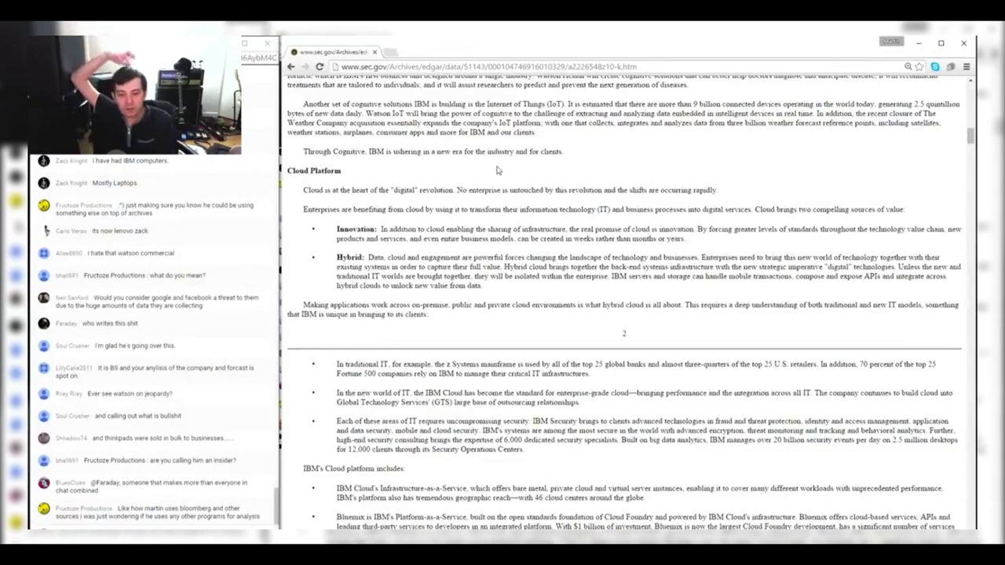
pyautogui.scroll(-1, 496, 170)
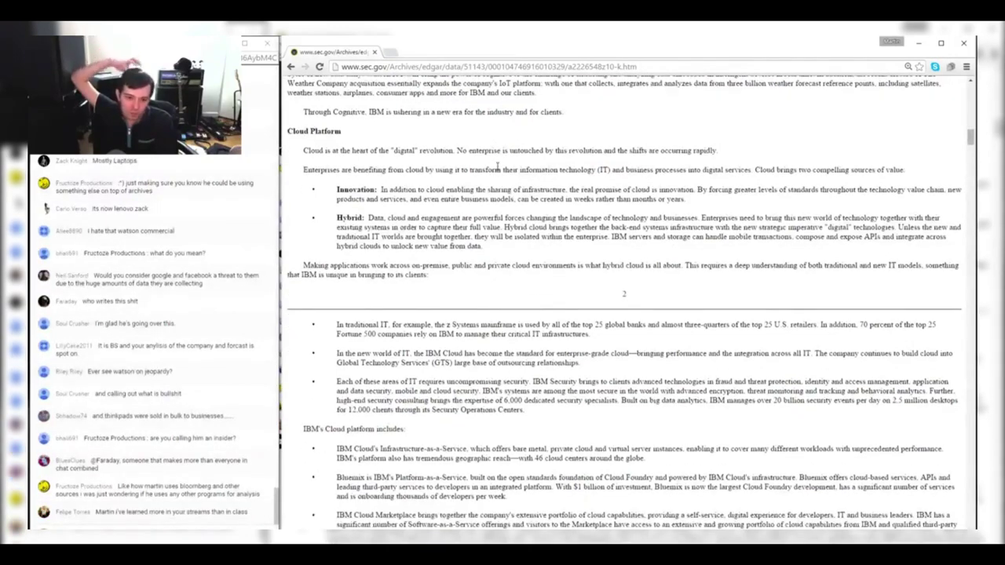
pyautogui.scroll(-8, 497, 165)
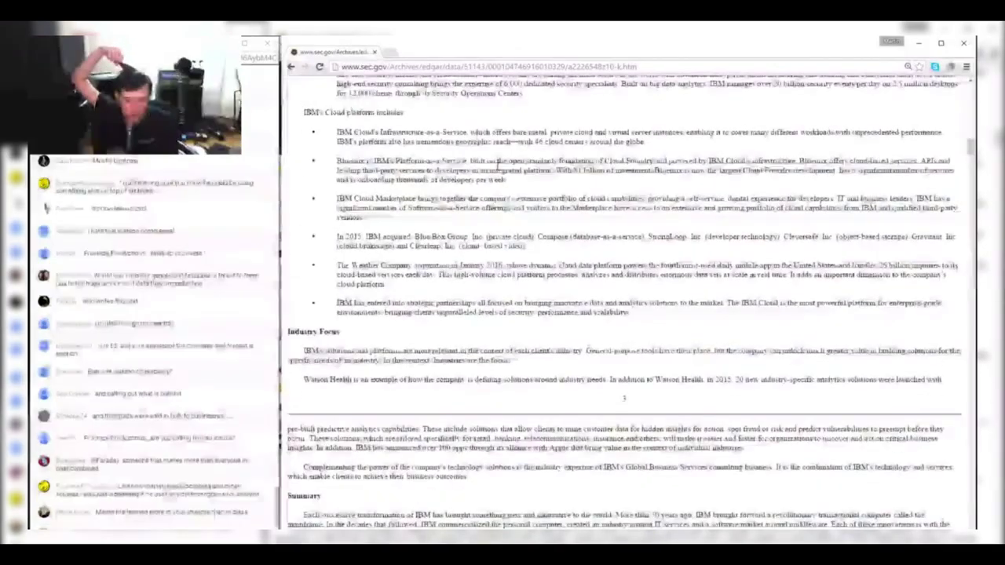
pyautogui.scroll(-8, 497, 170)
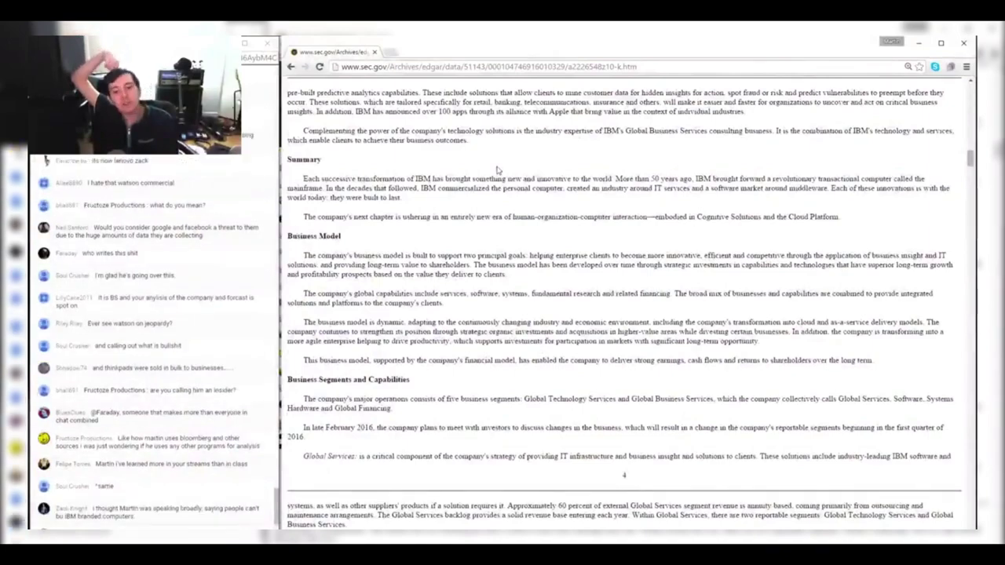
pyautogui.scroll(-8, 497, 170)
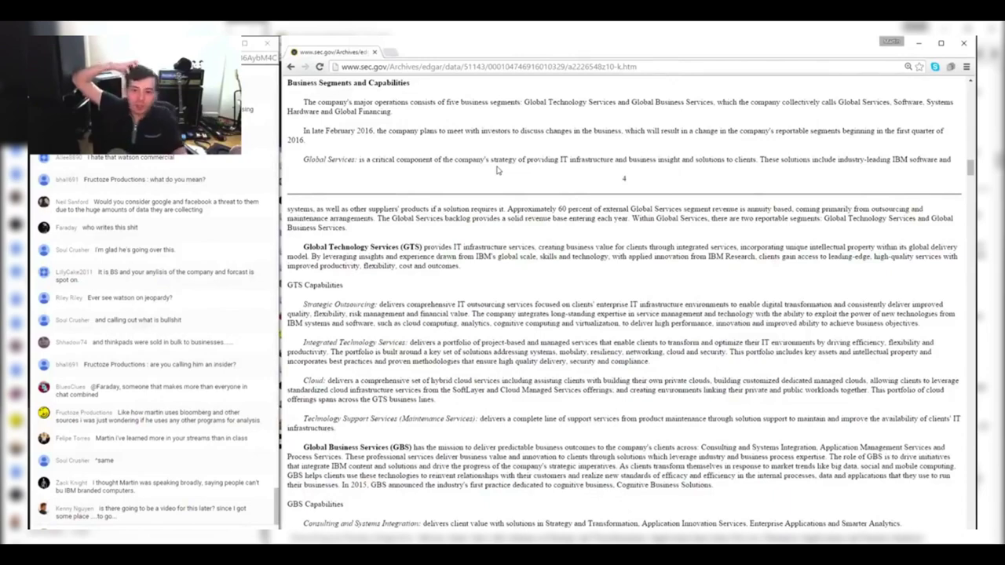
# Back in the workbook, enter Global Technology Services (GTS) in B4 and GBS in B5
pyautogui.hotkey('alt', 'Tab')
pyautogui.write('GTS')
pyautogui.press('Return')
pyautogui.write('GBS')
pyautogui.press('Return')
pyautogui.press('Up')
pyautogui.press('Up')
pyautogui.write('Global Technol')
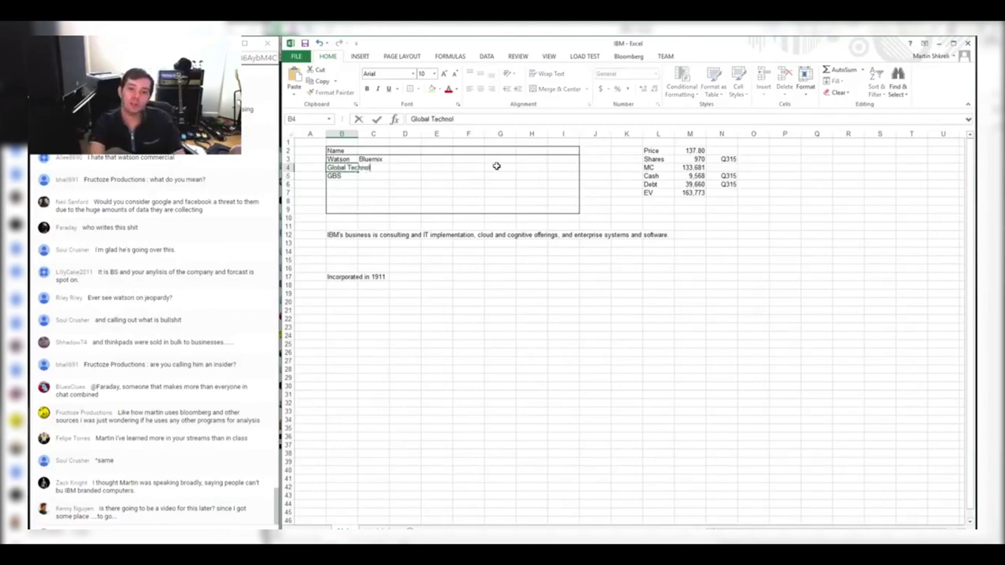
pyautogui.write('ogy Services (VG')
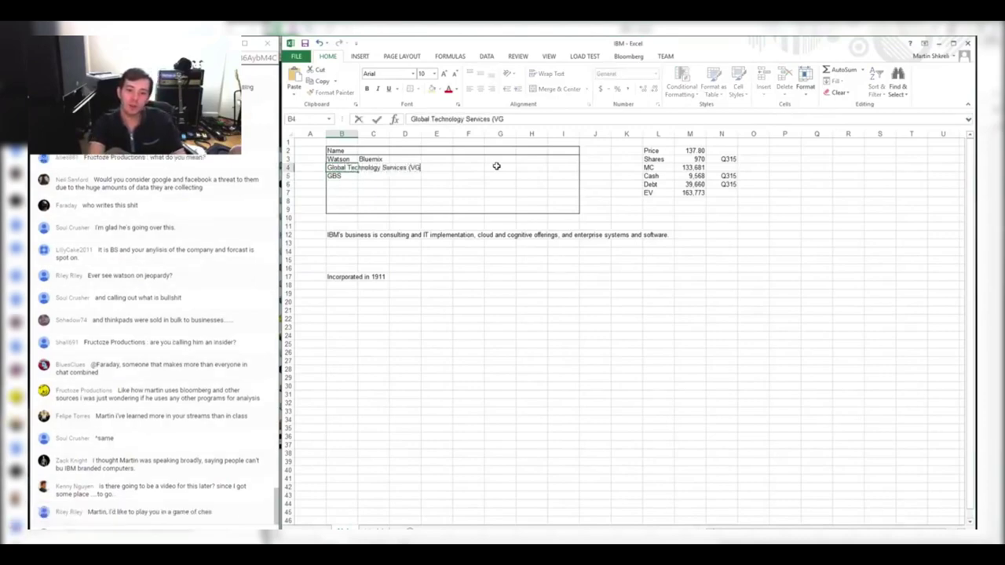
pyautogui.press('BackSpace')
pyautogui.press('BackSpace')
pyautogui.write('GTS)')
pyautogui.press('Return')
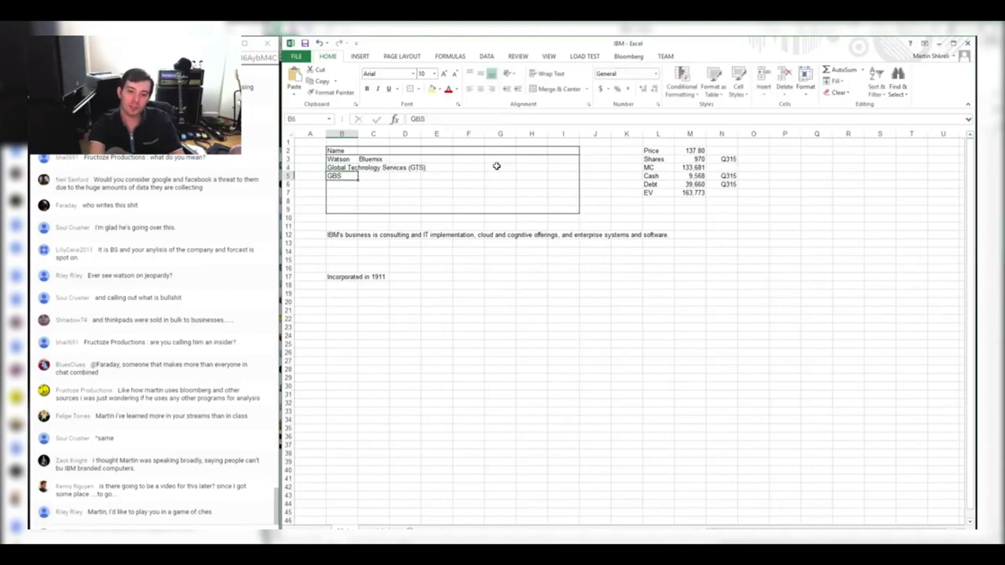
# Replace B5 with Global Business Services (GBS) and widen column B to fit the segment names
pyautogui.write('Global Business')
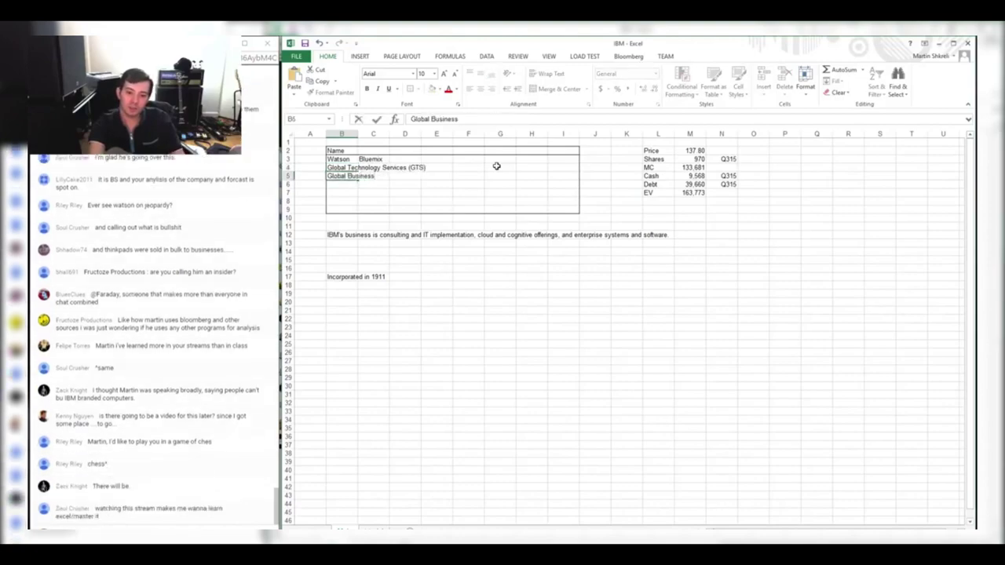
pyautogui.hotkey('alt', 'Tab')
pyautogui.hotkey('alt', 'Tab')
pyautogui.write('Services')
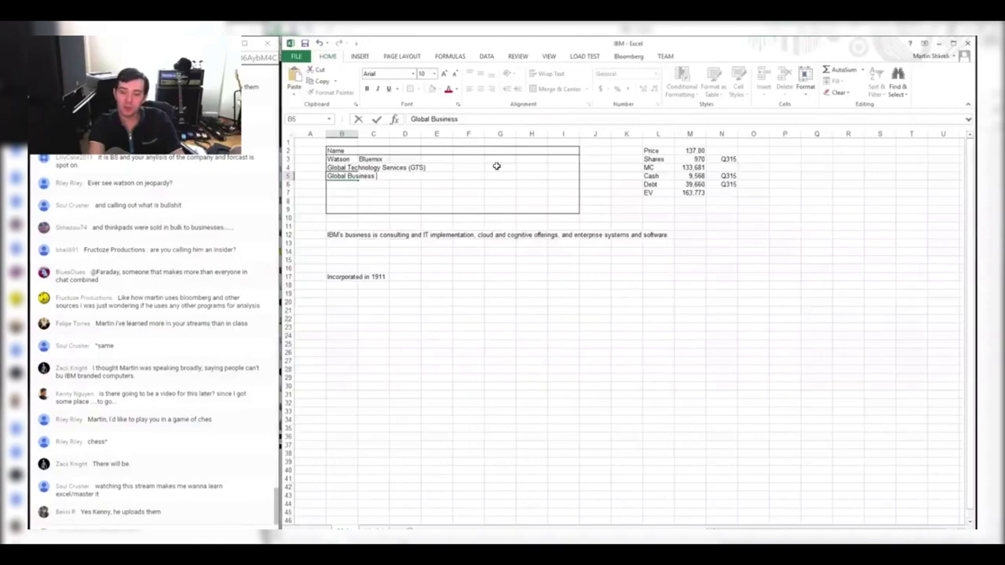
pyautogui.write(' (GBS)')
pyautogui.press('Return')
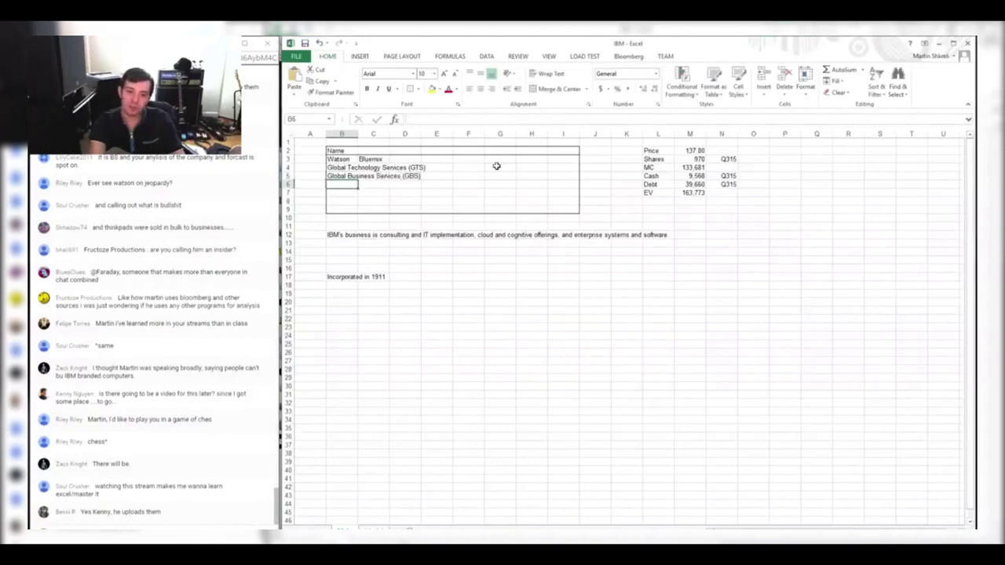
pyautogui.moveTo(358, 138); pyautogui.dragTo(433, 139)
# Check the 10-K's collective name for the two services segments and enter Global Services (GTS/GBS) in B6
pyautogui.hotkey('alt', 'Tab')
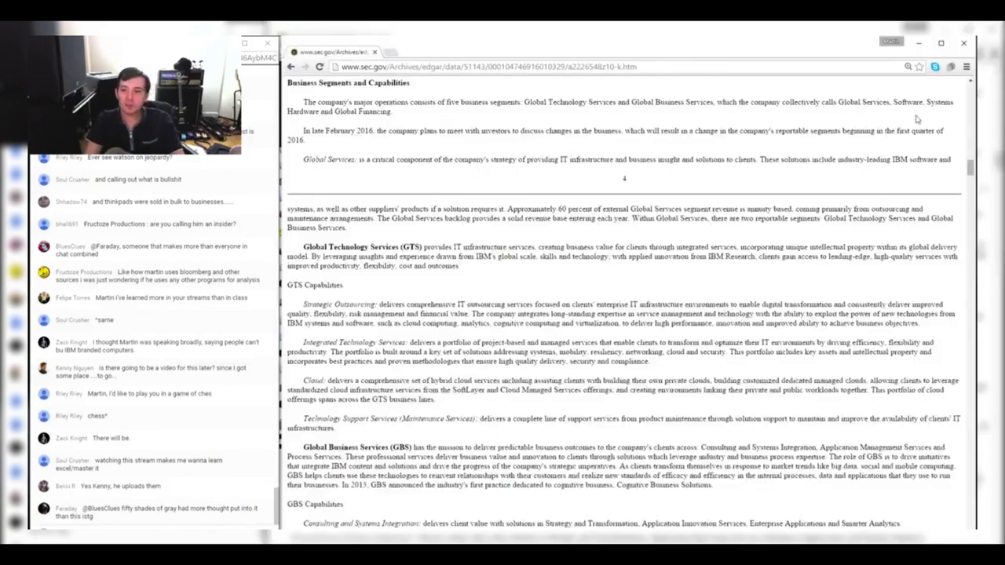
pyautogui.moveTo(715, 102); pyautogui.dragTo(893, 105)
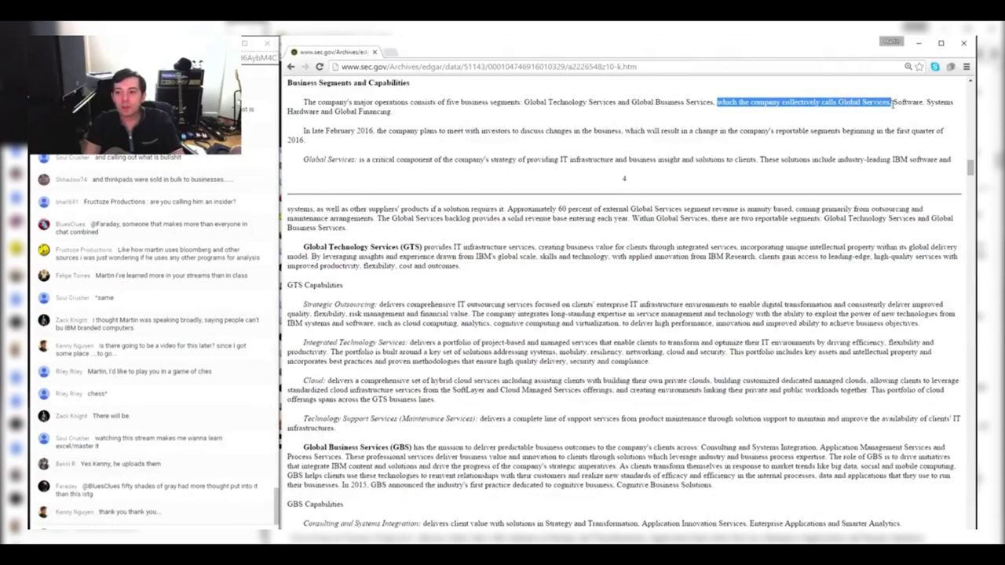
pyautogui.click(915, 105)
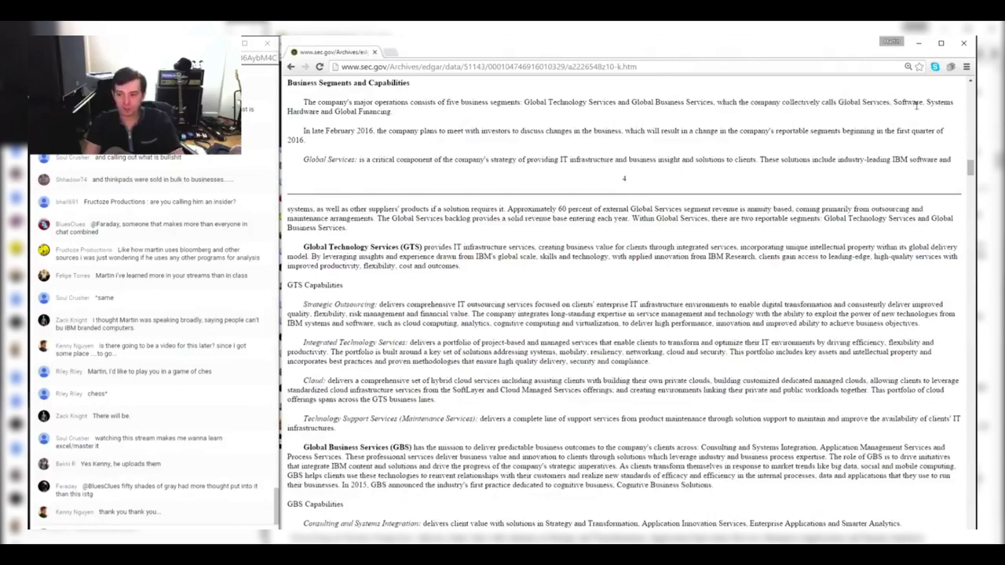
pyautogui.hotkey('alt', 'Tab')
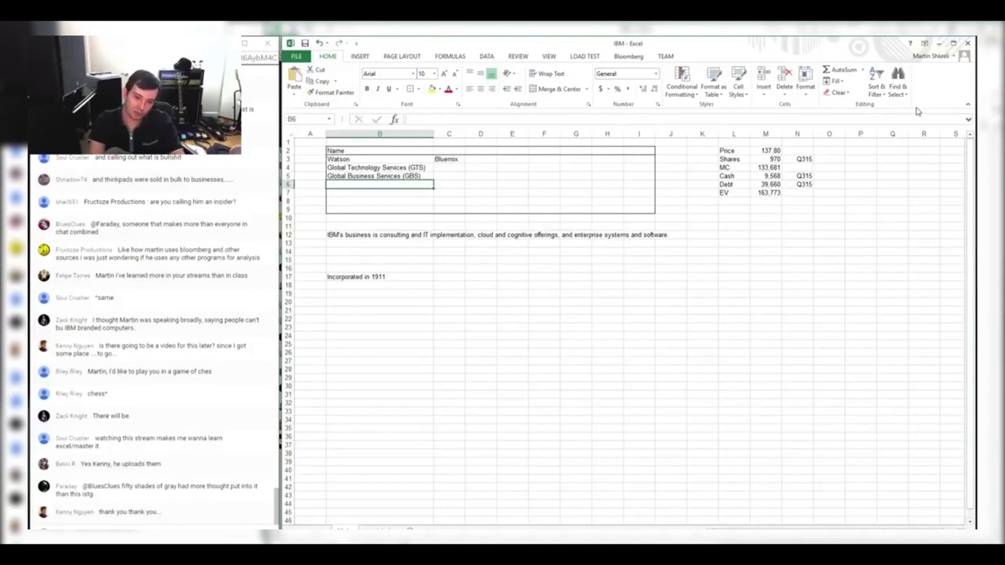
pyautogui.write('Glogal')
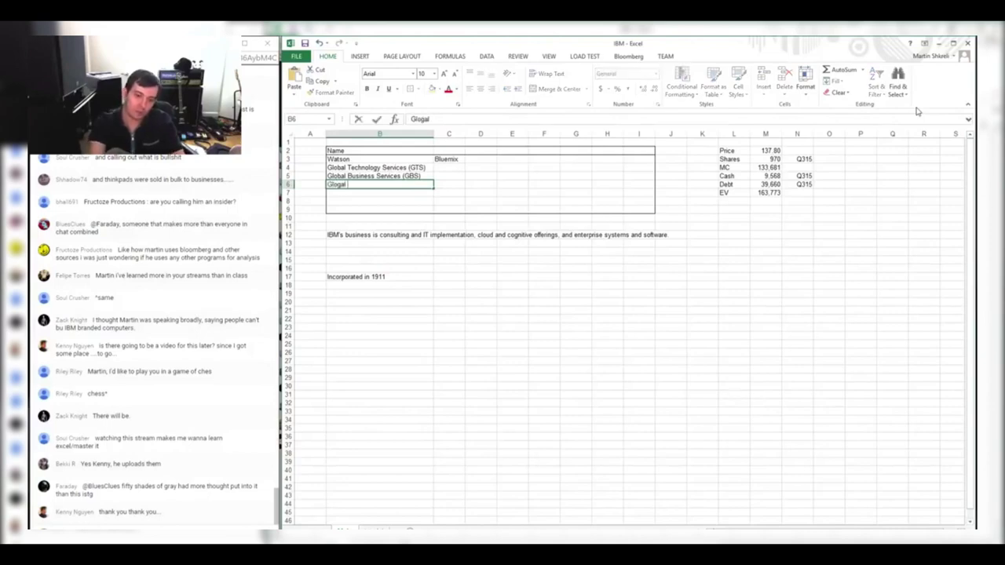
pyautogui.press('BackSpace')
pyautogui.press('BackSpace')
pyautogui.write('bal Servicves')
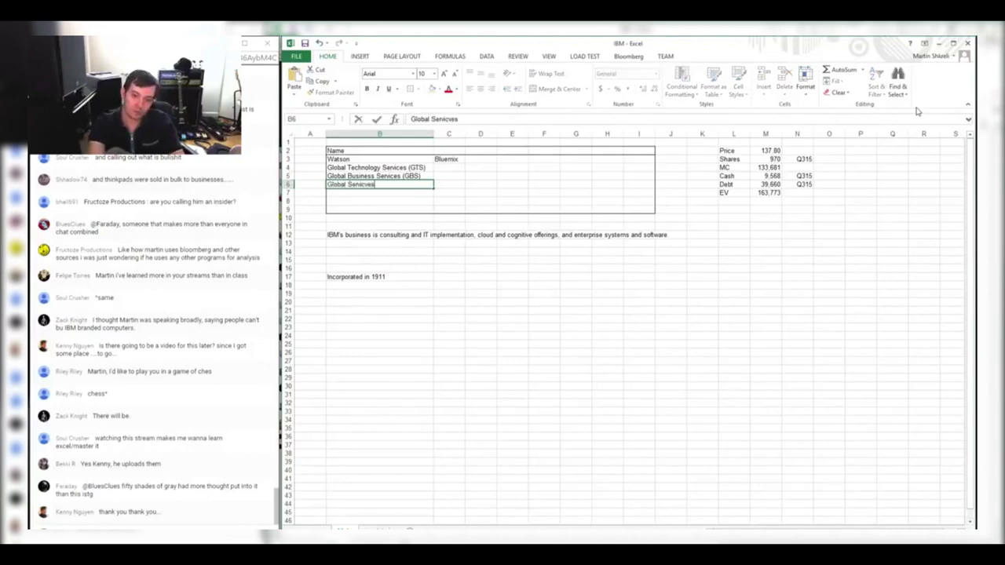
pyautogui.write('(GTS/GBS)')
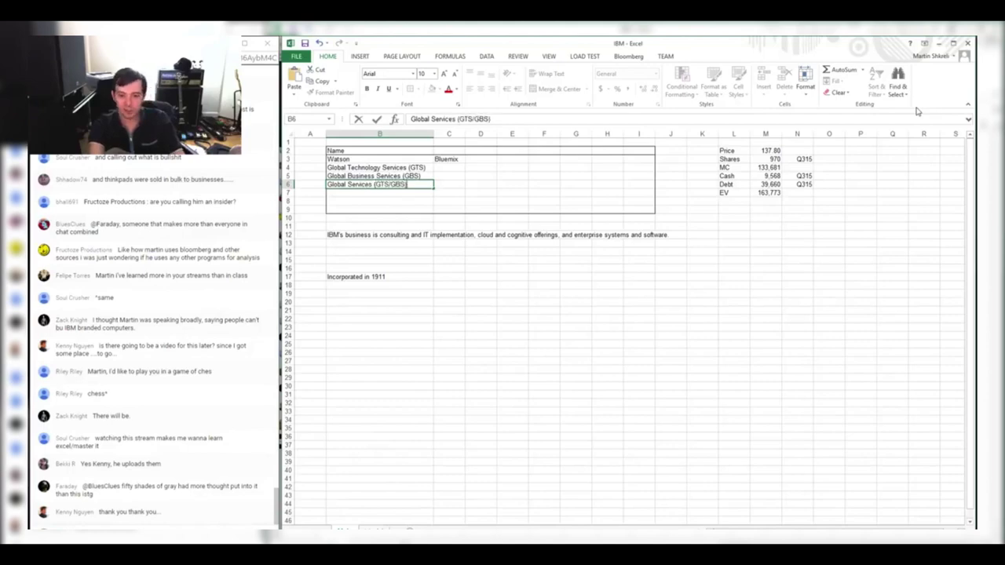
pyautogui.press('Return')
# Add the remaining 10-K segments to the Name list: Software in B7, Systems Hardware in B8 and Global Financing in B9
pyautogui.hotkey('alt', 'Tab')
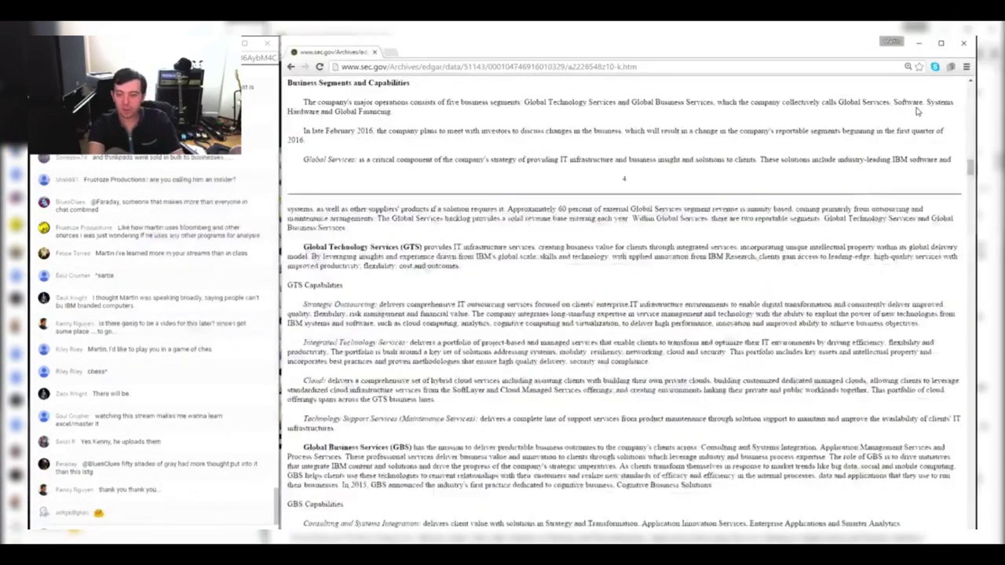
pyautogui.hotkey('alt', 'Tab')
pyautogui.write('Software')
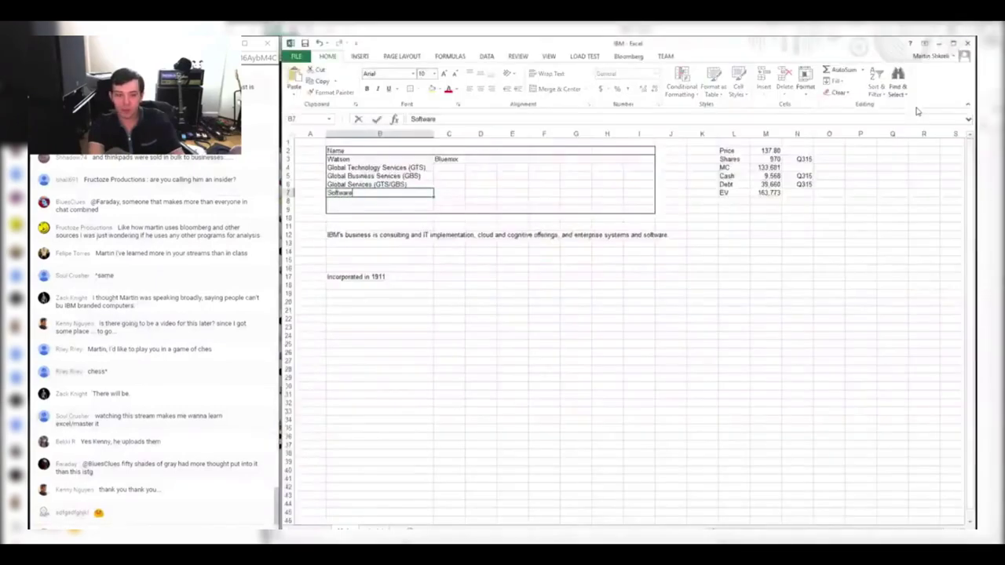
pyautogui.hotkey('alt', 'Tab')
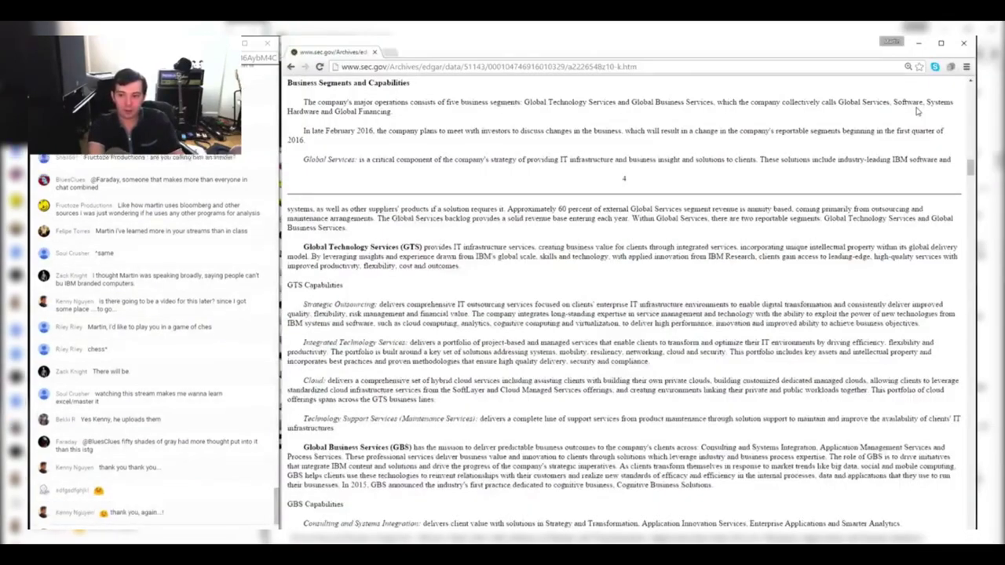
pyautogui.hotkey('alt', 'Tab')
pyautogui.write('Syst')
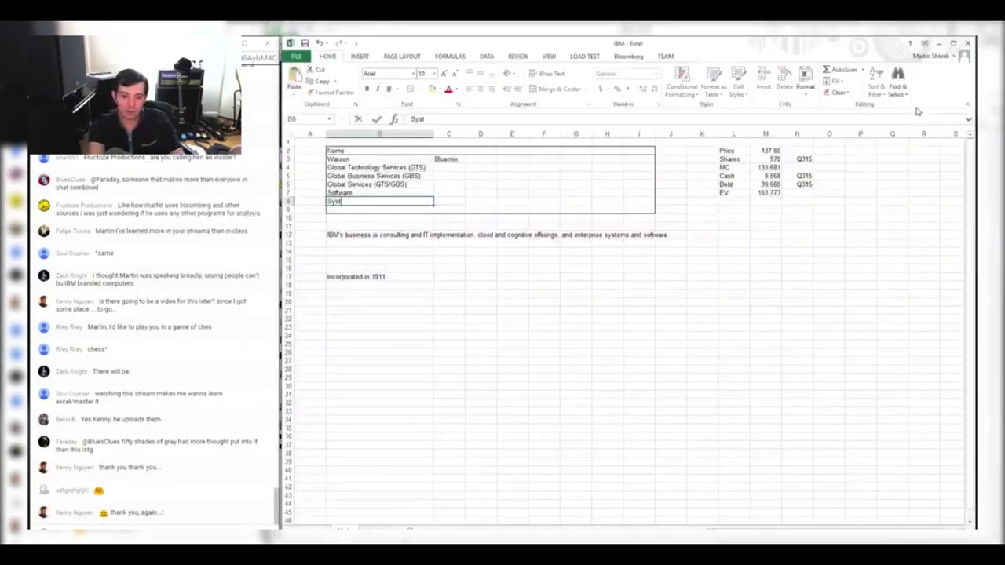
pyautogui.write('ems Hardware')
pyautogui.press('Return')
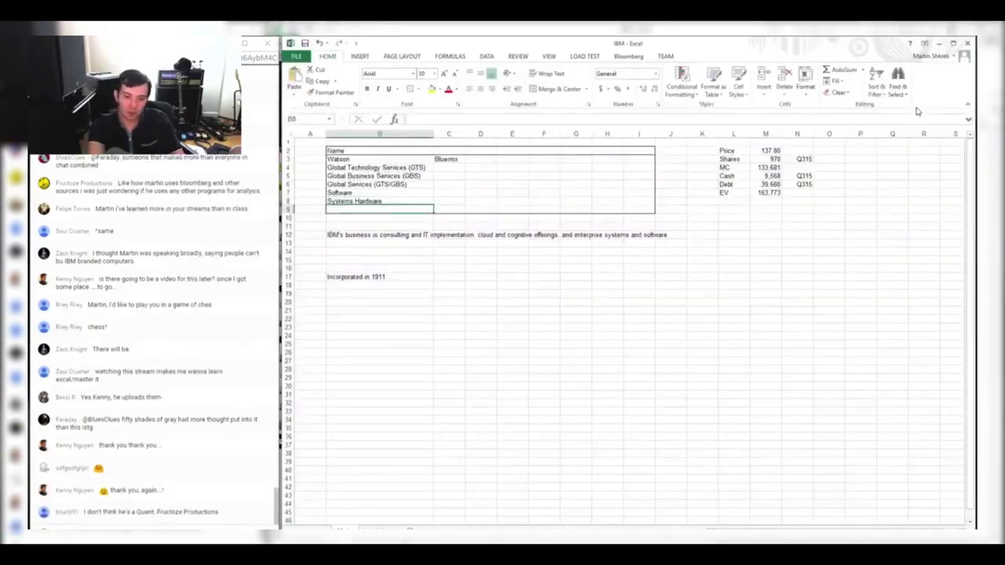
pyautogui.hotkey('alt', 'Tab')
pyautogui.hotkey('alt', 'Tab')
pyautogui.write('Global Financing')
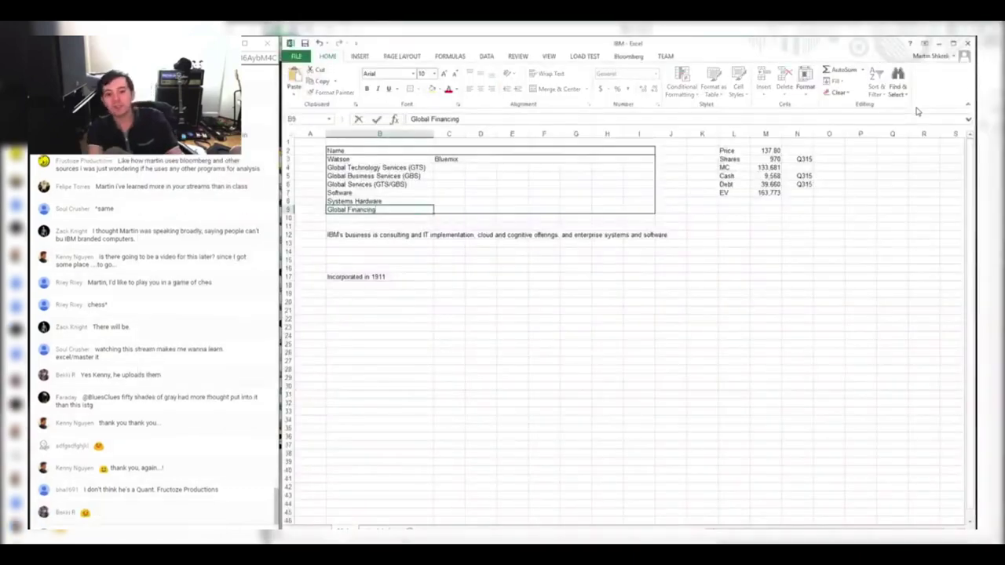
pyautogui.press('Return')
pyautogui.press('Up')
pyautogui.press('Up')
pyautogui.press('Up')
pyautogui.press('Up')
pyautogui.press('Up')
pyautogui.press('Up')
pyautogui.press('Down')
pyautogui.press('Down')
pyautogui.press('Down')
pyautogui.press('Down')
pyautogui.press('Down')
pyautogui.hotkey('ctrl', 'Up')
pyautogui.press('Down')
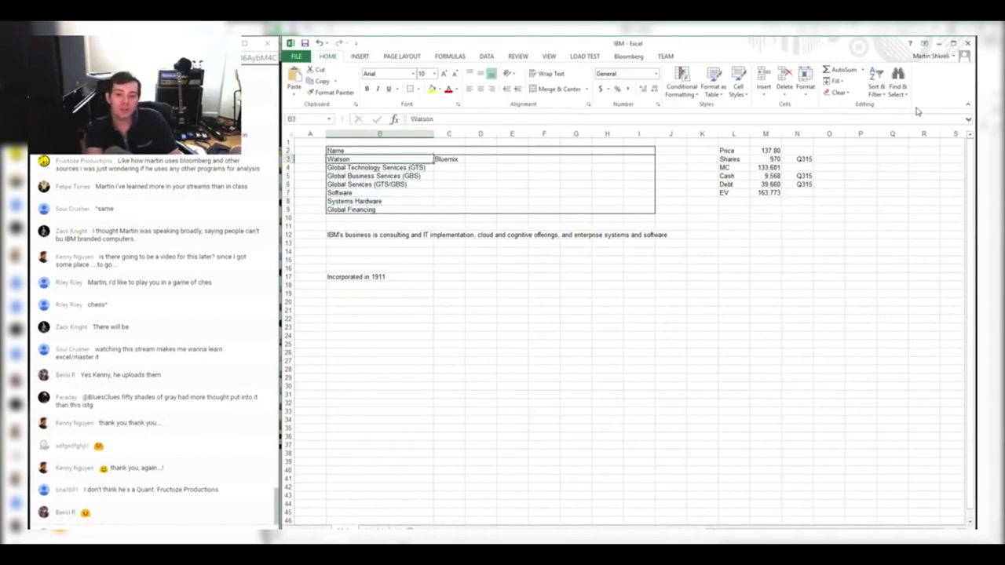
# Read the 10-K's Business Segments and Capabilities introduction, covering the planned segment changes and the Global Services and Global Technology Services paragraphs
pyautogui.hotkey('alt', 'Tab')
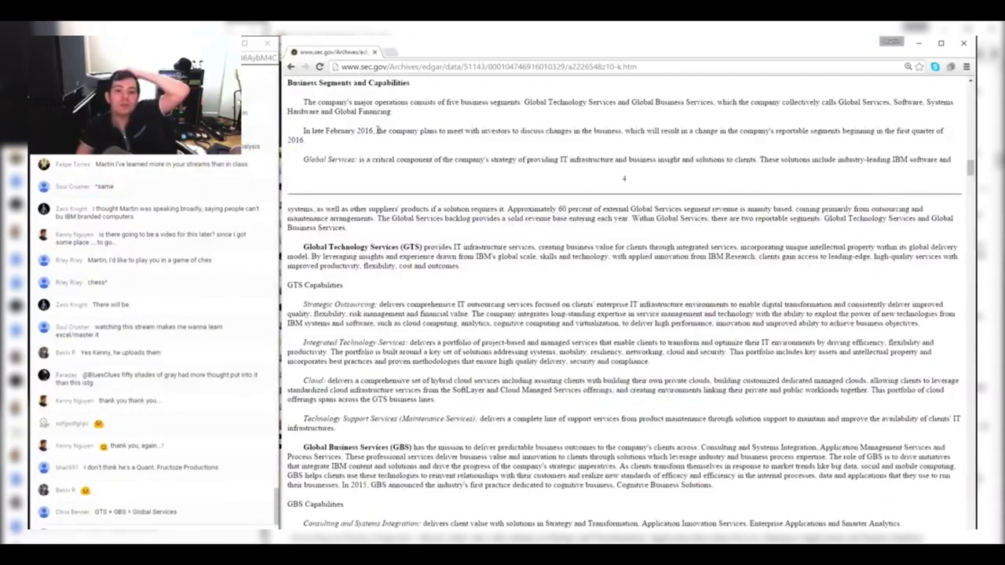
pyautogui.moveTo(377, 131); pyautogui.dragTo(371, 137)
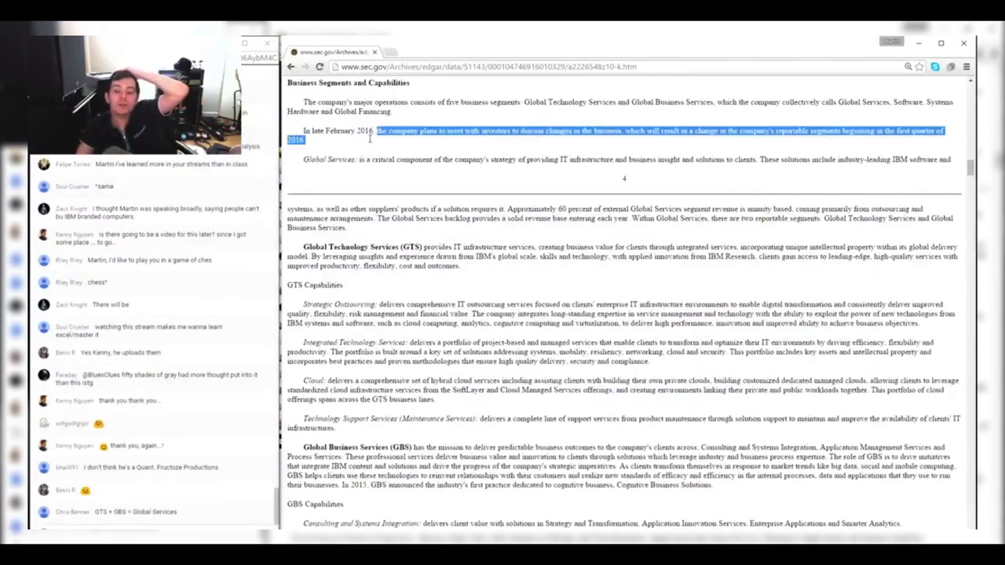
pyautogui.click(371, 141)
pyautogui.moveTo(437, 104); pyautogui.dragTo(429, 169)
pyautogui.click(430, 169)
pyautogui.moveTo(315, 160); pyautogui.dragTo(369, 221)
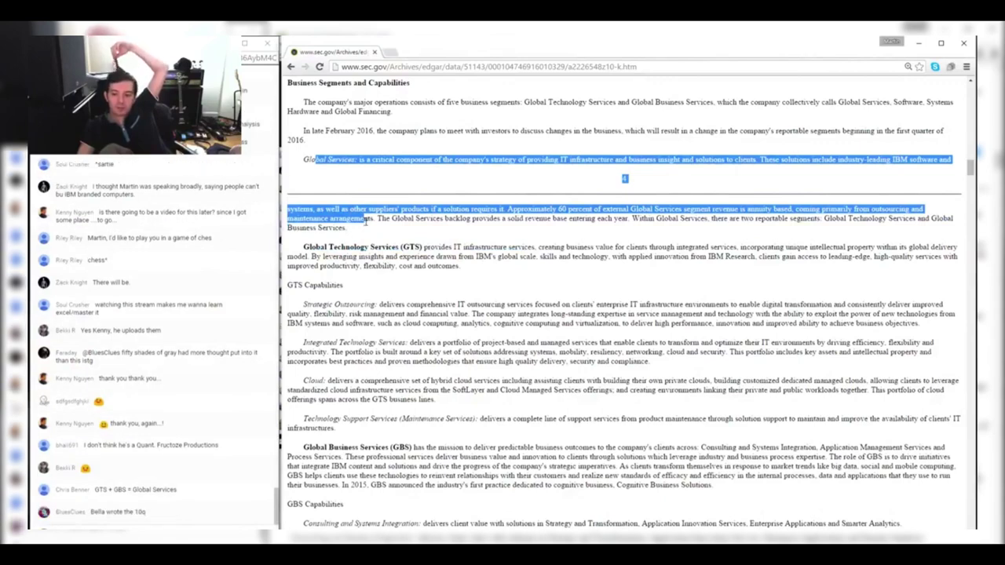
pyautogui.moveTo(365, 222); pyautogui.dragTo(541, 247)
pyautogui.click(664, 259)
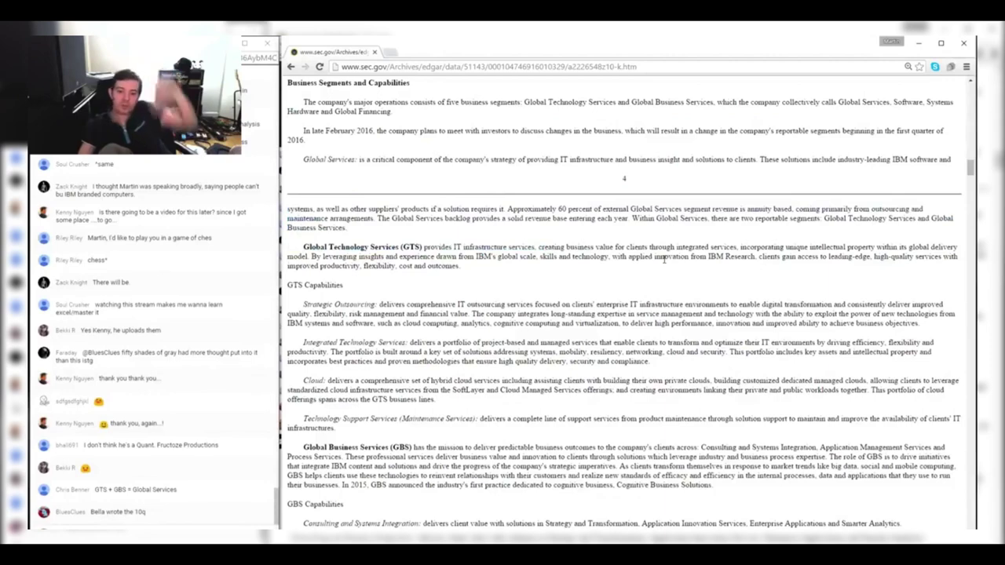
# Back in the workbook, enter Infrastructure in C4 as the GTS description and copy Bluemix from C3 to E3
pyautogui.hotkey('alt', 'Tab')
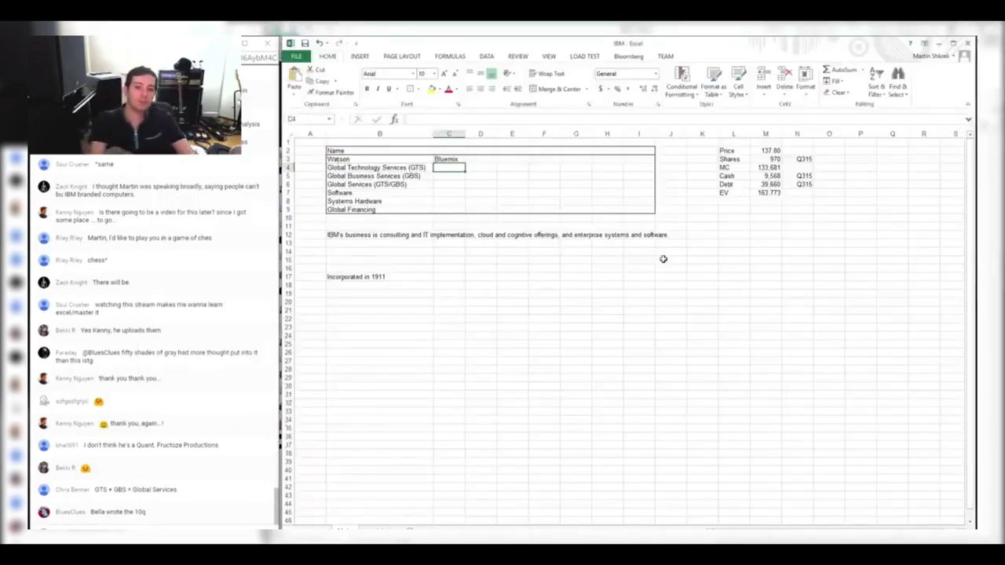
pyautogui.write('Infrastructure')
pyautogui.press('Up')
pyautogui.hotkey('ctrl', 'c')
pyautogui.press('Right')
pyautogui.press('Right')
pyautogui.hotkey('ctrl', 'v')
# Enter the header Description in C2 and clear Bluemix from C3
pyautogui.press('Left')
pyautogui.press('Left')
pyautogui.press('Up')
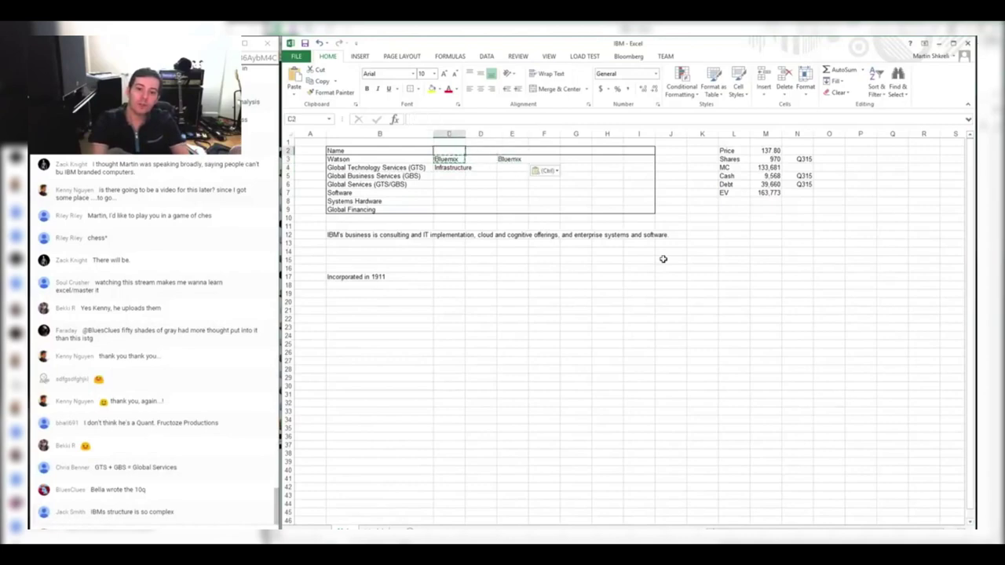
pyautogui.write('Description')
pyautogui.press('Return')
pyautogui.press('Delete')
# Change the GTS description in C4 to IT Infrastructure, and read the 10-K's GTS capabilities and GBS paragraph down to Software
pyautogui.press('Down')
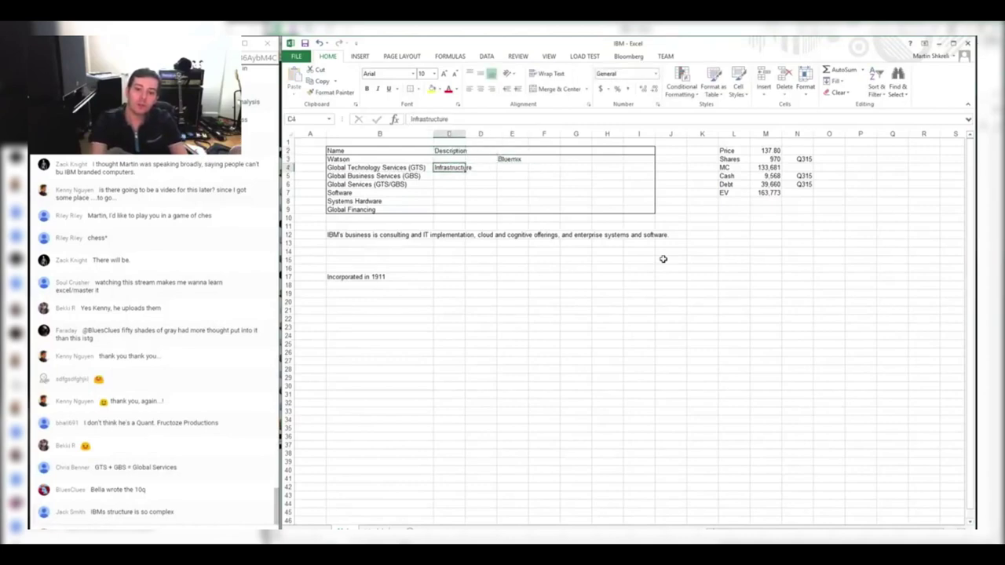
pyautogui.press('F2')
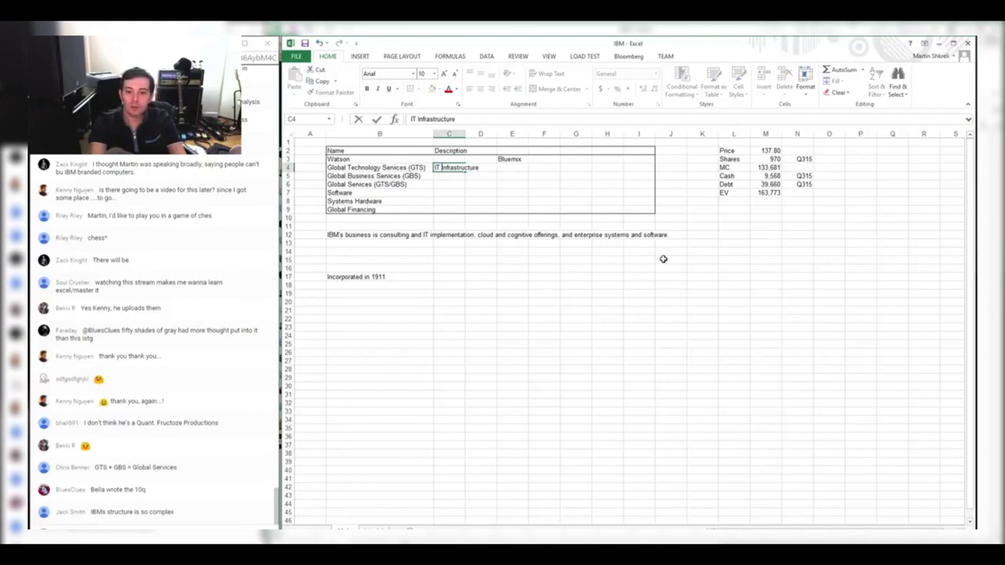
pyautogui.hotkey('alt', 'Tab')
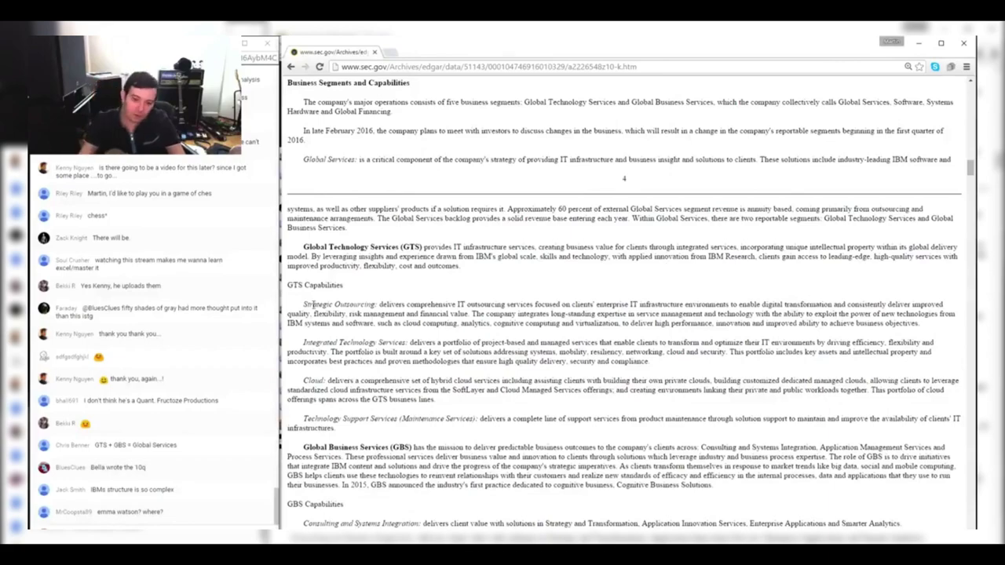
pyautogui.moveTo(313, 304); pyautogui.dragTo(393, 314)
pyautogui.scroll(-1, 438, 338)
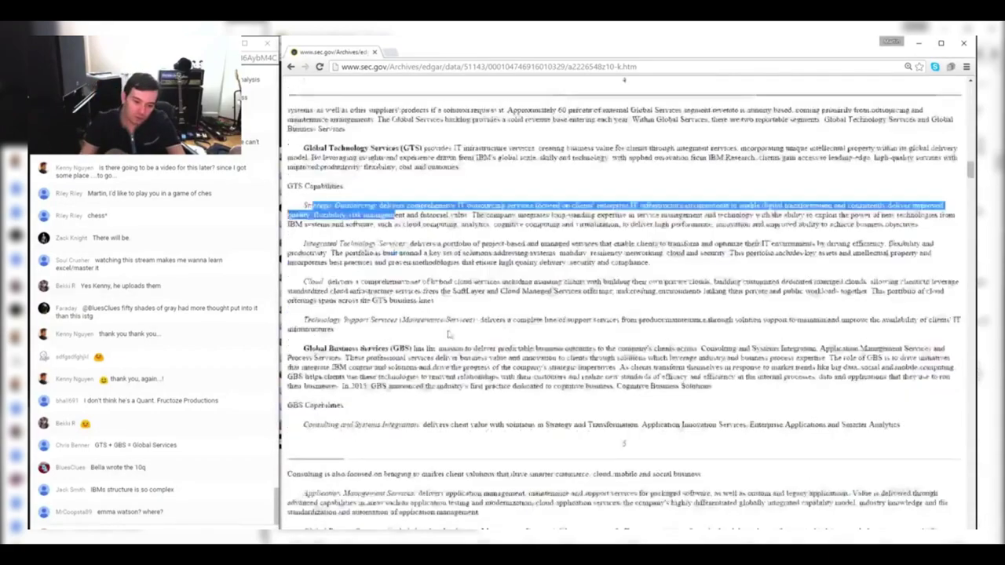
pyautogui.moveTo(315, 348); pyautogui.dragTo(981, 383)
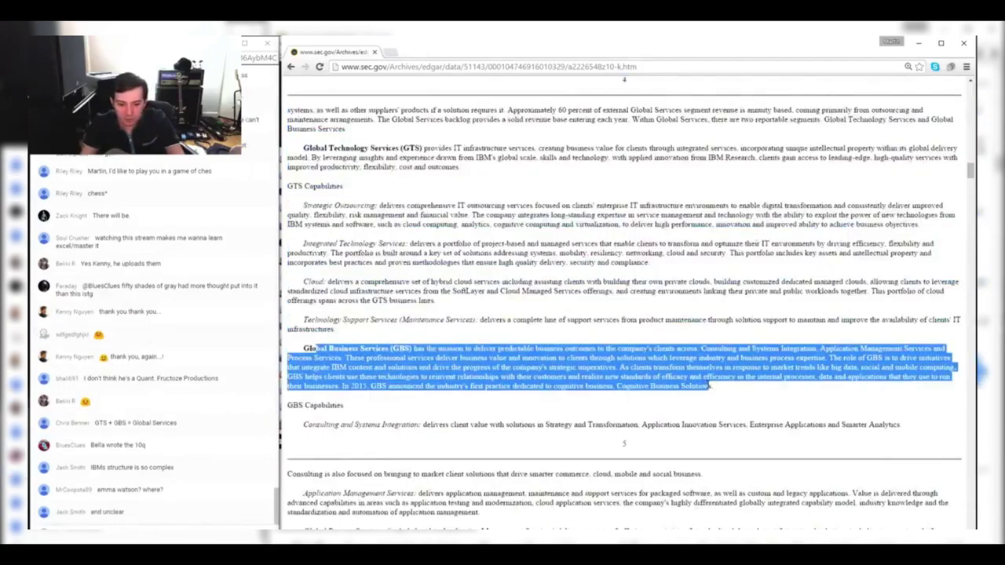
pyautogui.scroll(-2, 709, 385)
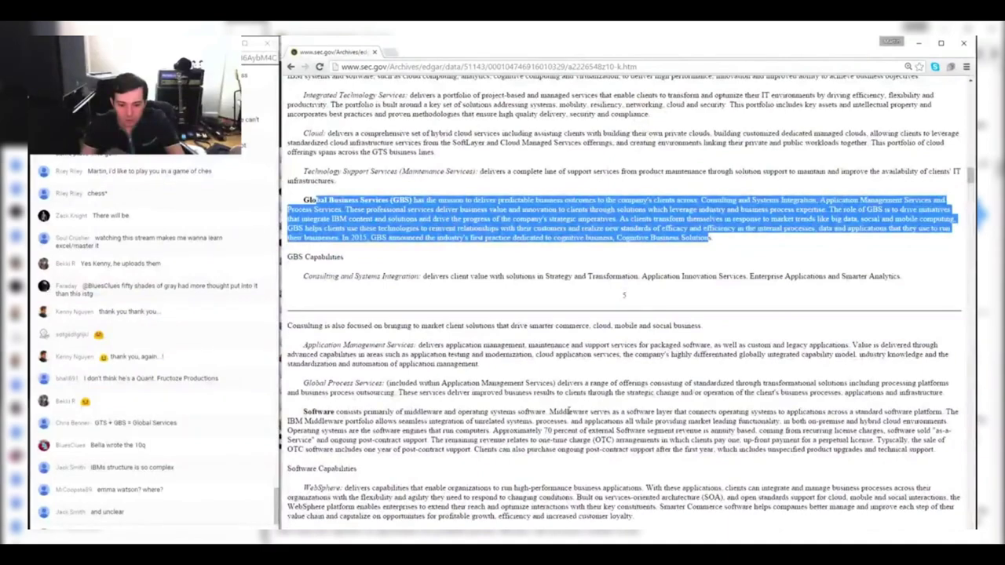
# Back in the workbook, enter Middleware, OS in C7 as the description of the Software segment
pyautogui.hotkey('alt', 'Tab')
pyautogui.press('Down')
pyautogui.press('Down')
pyautogui.press('Down')
pyautogui.write('NM')
pyautogui.press('BackSpace')
pyautogui.write('Middle')
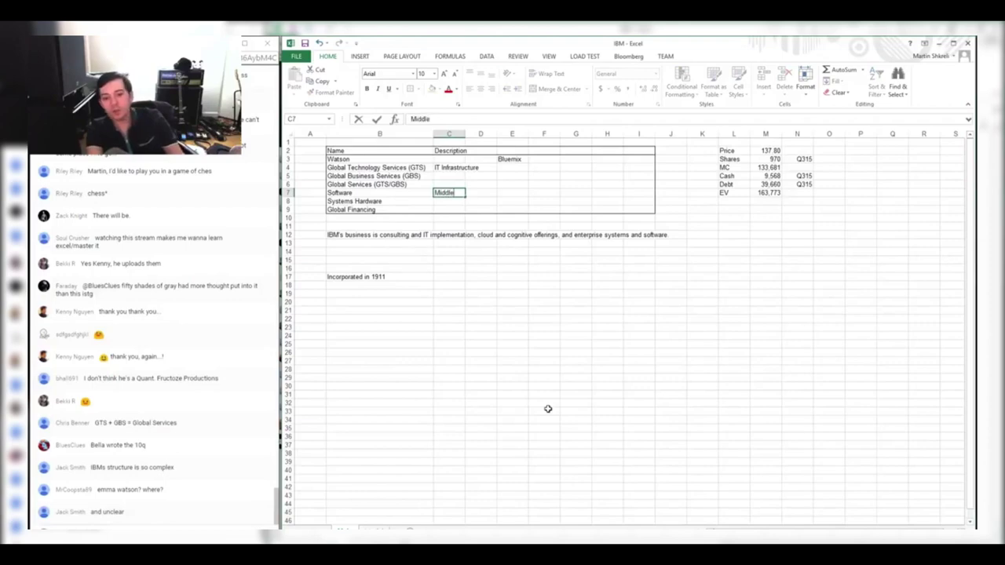
pyautogui.write('ware, OS')
pyautogui.press('Return')
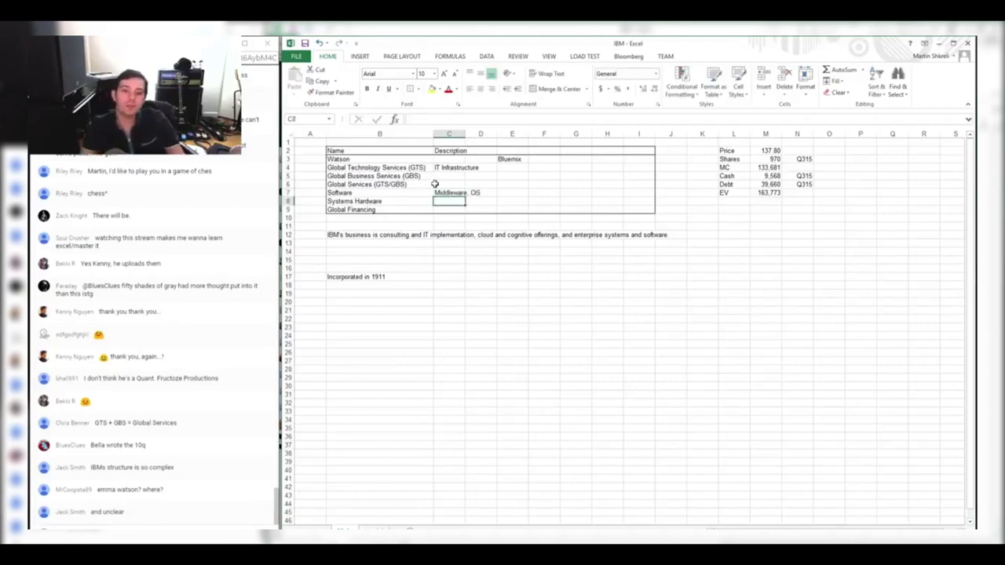
# Read the 10-K's Software Capabilities section from WebSphere through to the Watson paragraph
pyautogui.hotkey('alt', 'Tab')
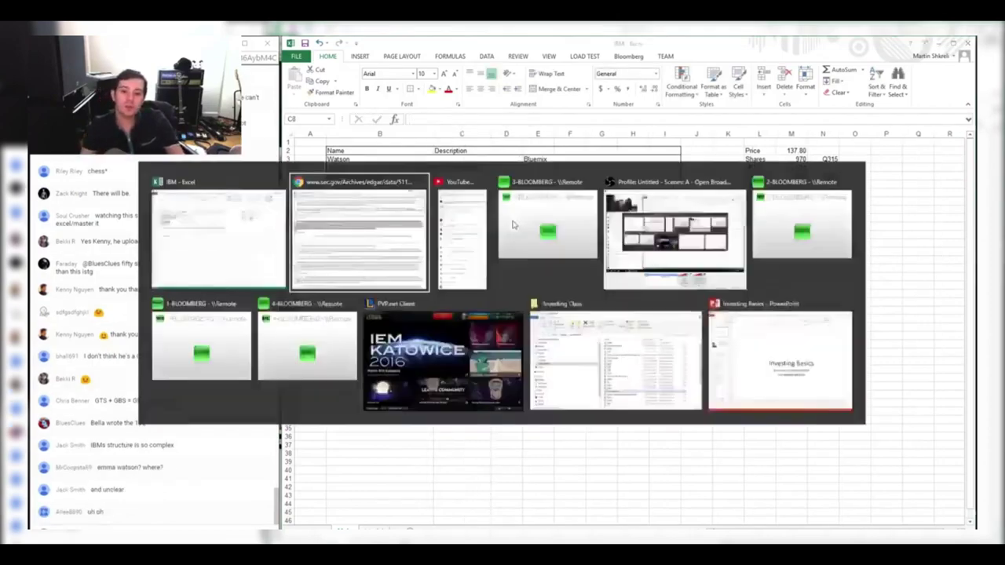
pyautogui.scroll(-1, 611, 398)
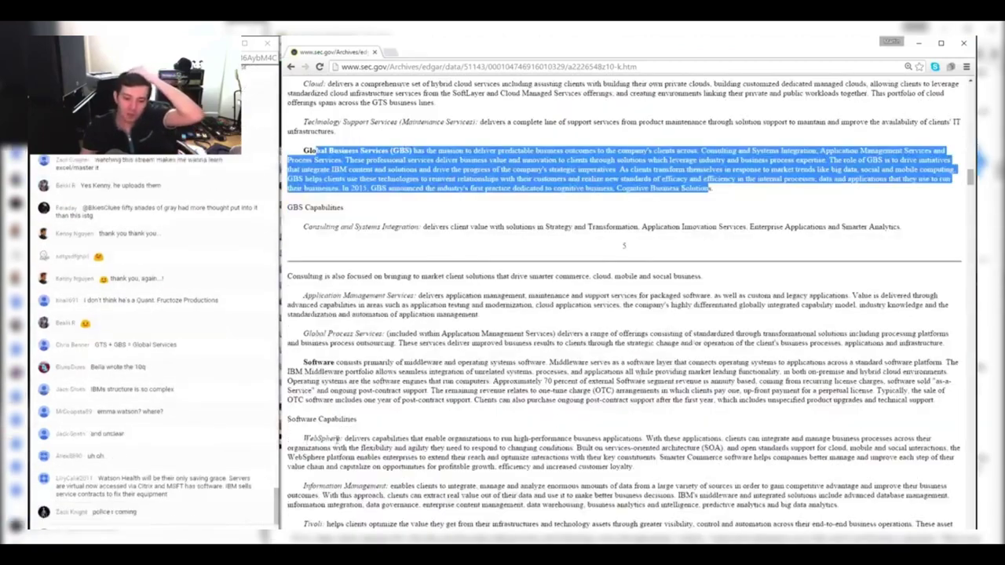
pyautogui.keyDown('shift'); pyautogui.click(363, 430); pyautogui.keyUp('shift')
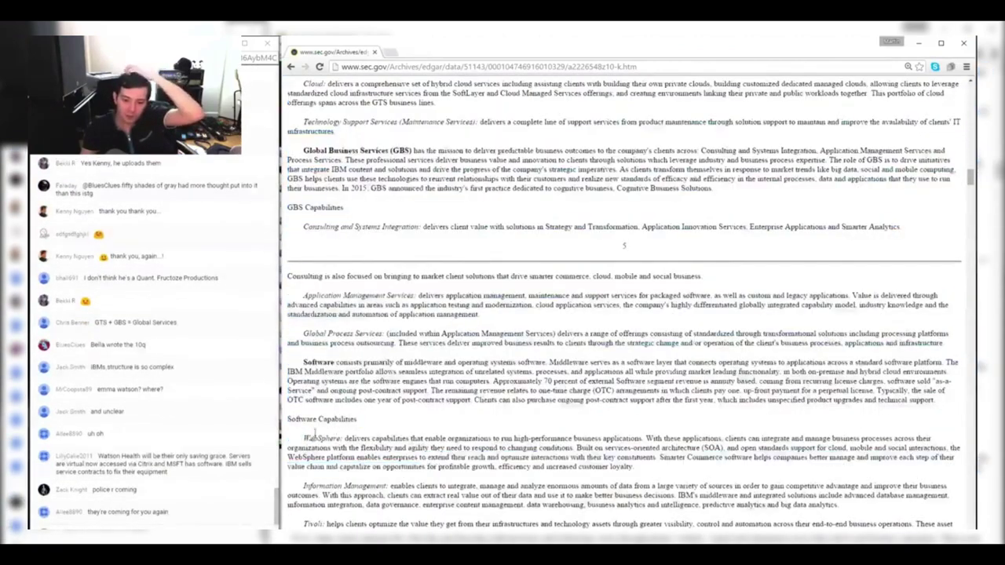
pyautogui.scroll(-3, 457, 444)
pyautogui.scroll(-2, 458, 444)
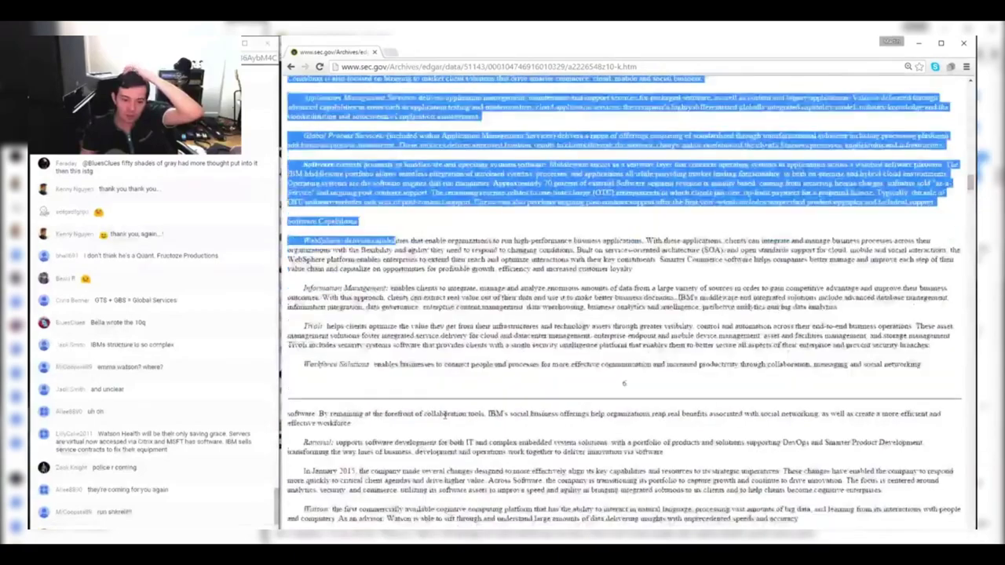
pyautogui.scroll(-1, 445, 420)
pyautogui.click(317, 409)
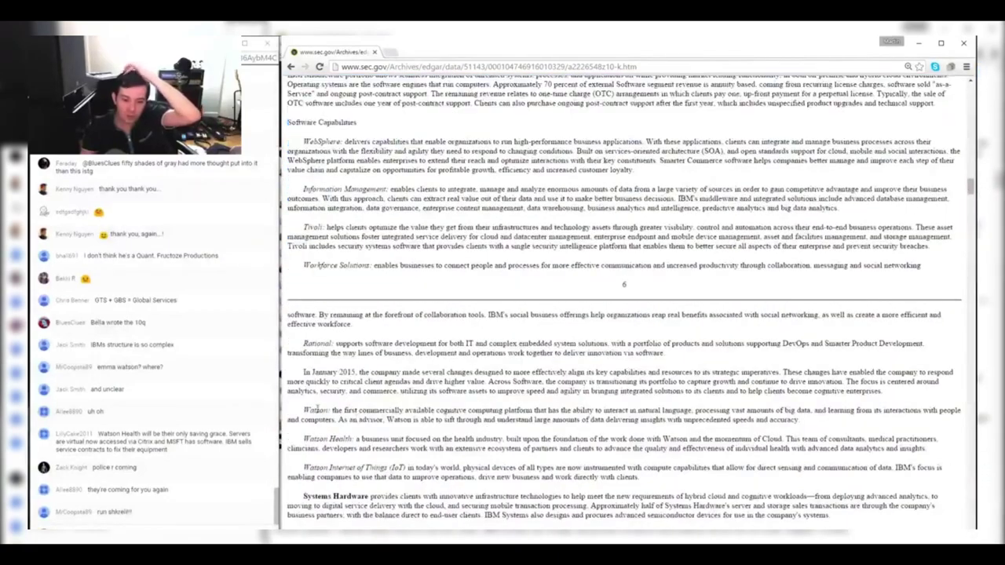
# In the workbook, move the Watson row directly beneath Software and indent the Watson name as a sub-item
pyautogui.hotkey('alt', 'Tab')
pyautogui.moveTo(345, 159); pyautogui.dragTo(653, 158)
pyautogui.hotkey('ctrl', 'c')
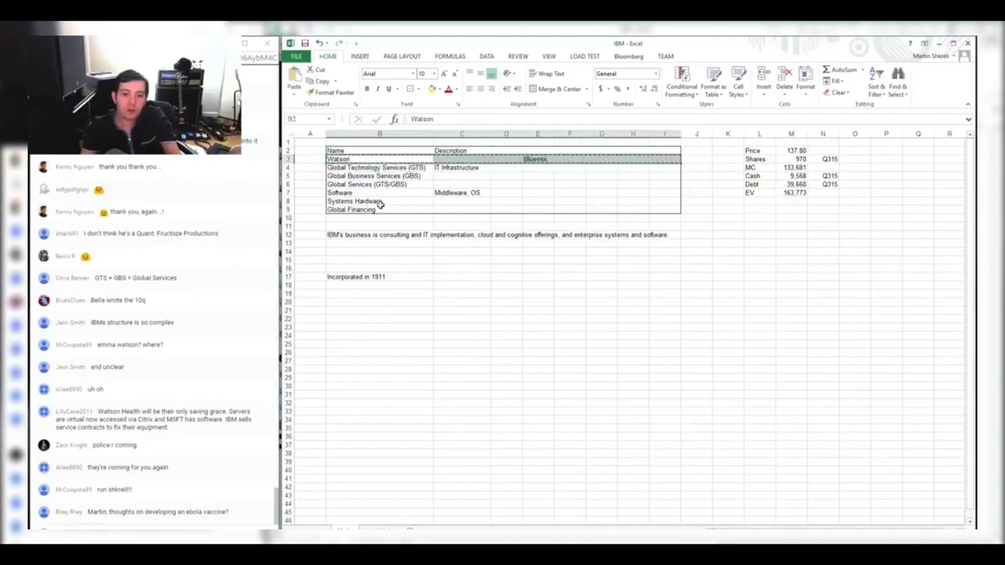
pyautogui.rightClick(343, 203)
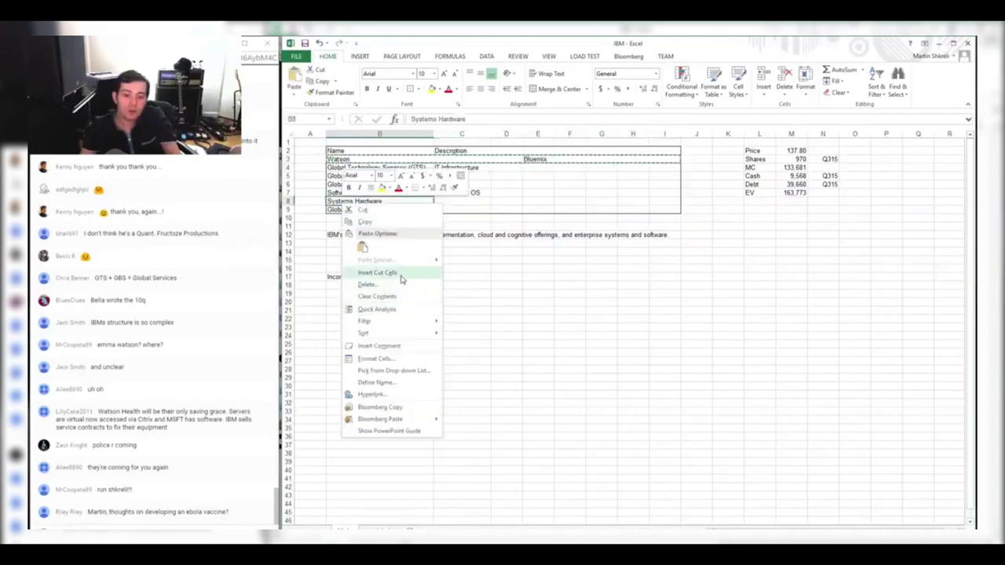
pyautogui.click(401, 278)
pyautogui.click(399, 192)
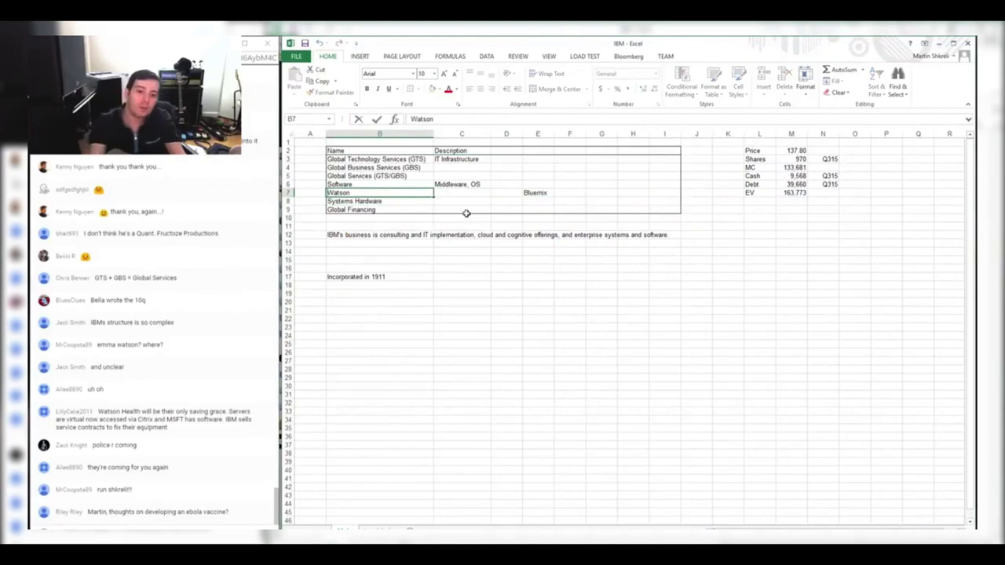
pyautogui.press('Return')
# Check the 10-K's Systems Hardware capabilities and enter Servers, Storage in C8 as that segment's description
pyautogui.hotkey('alt', 'Tab')
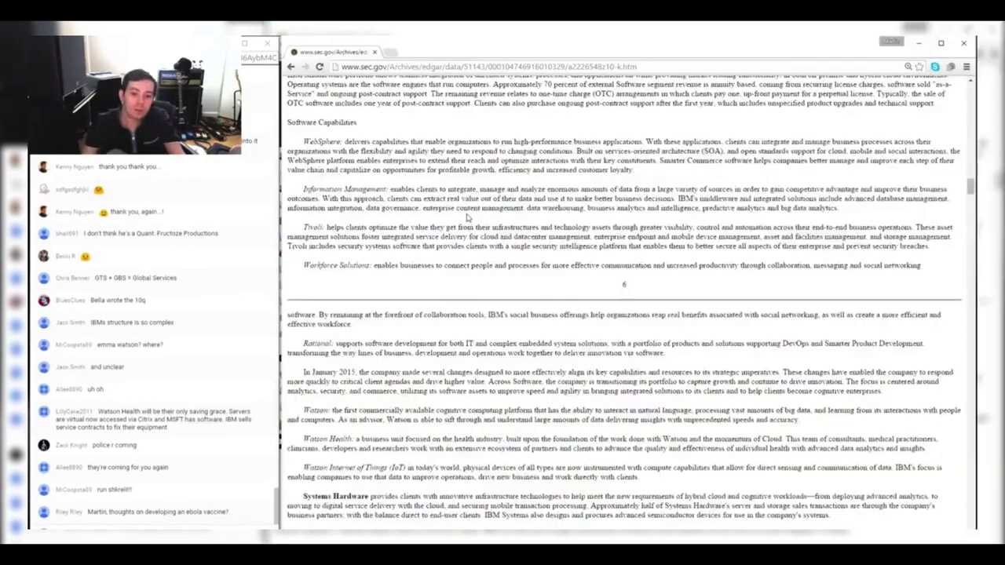
pyautogui.scroll(-5, 335, 343)
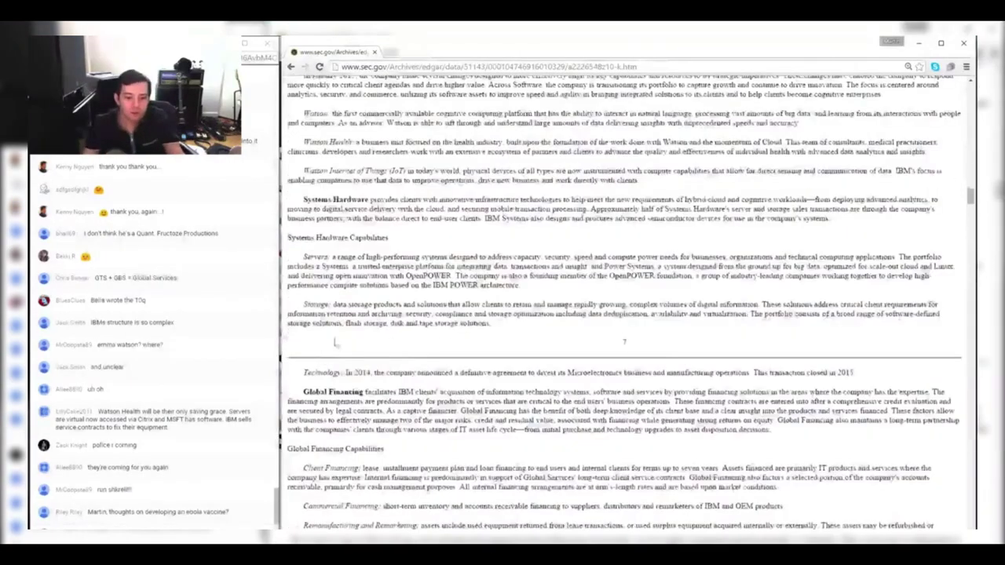
pyautogui.moveTo(316, 259); pyautogui.dragTo(341, 346)
pyautogui.click(342, 346)
pyautogui.hotkey('alt', 'Tab')
pyautogui.press('Right')
pyautogui.write('Servers, Storage')
pyautogui.press('Up')
pyautogui.write('Watson')
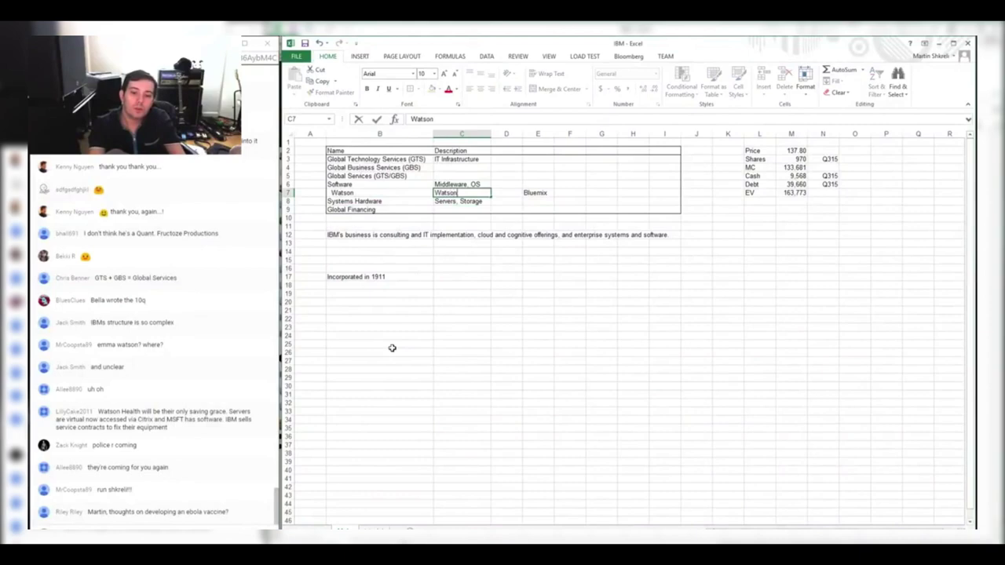
pyautogui.press('Return')
pyautogui.press('Up')
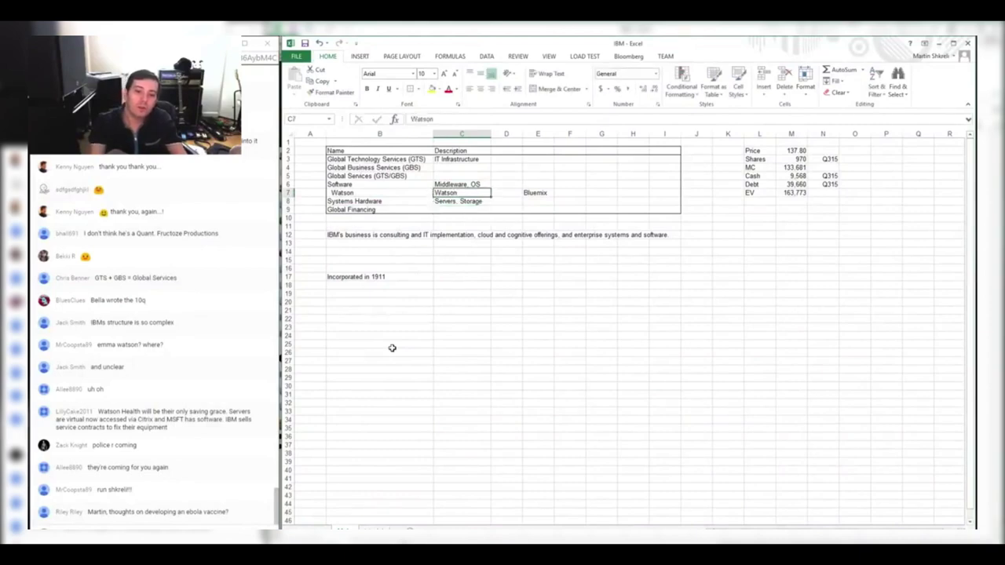
# Extend the Software description in C6 to Middleware, OS, Watson and enter Cognitive in C7 as Watson's description
pyautogui.press('Up')
pyautogui.press('F2')
pyautogui.write(', m')
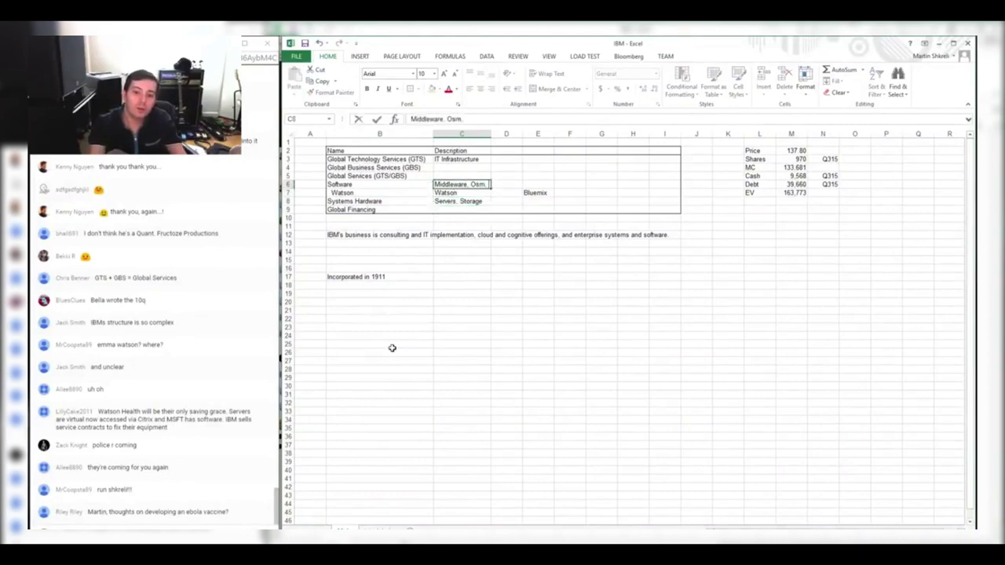
pyautogui.write('atson')
pyautogui.press('Return')
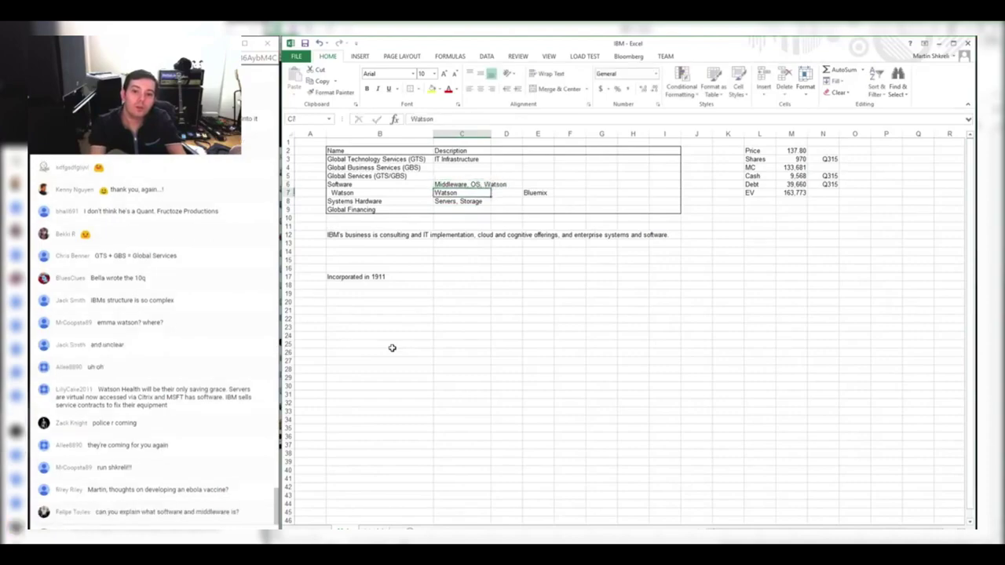
pyautogui.write('Cognitive')
pyautogui.press('Return')
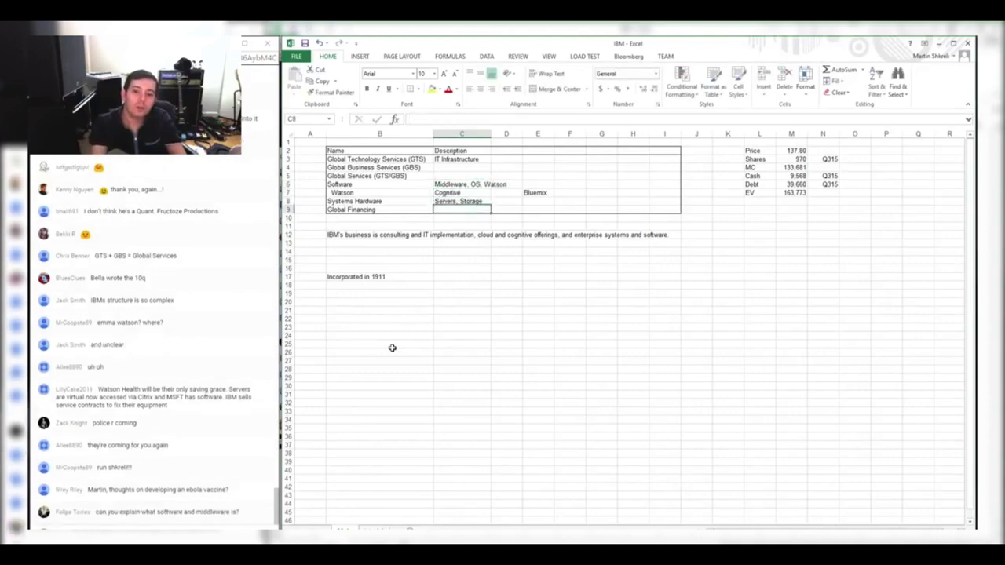
# Skim the 10-K from the Global Financing section through Competition, Risk Factors and Properties to the closing QuickLinks list
pyautogui.hotkey('alt', 'Tab')
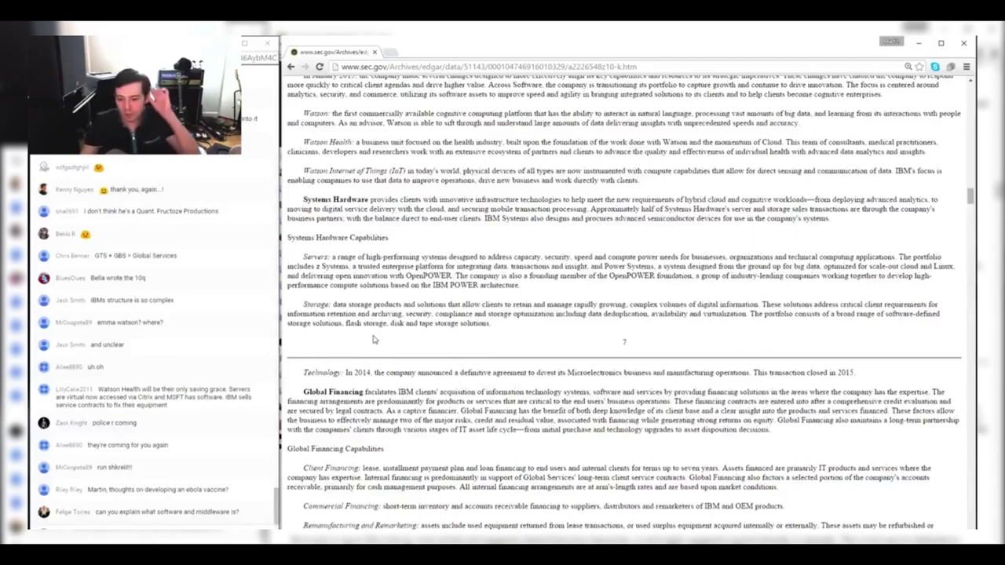
pyautogui.scroll(-4, 373, 339)
pyautogui.hotkey('alt', 'Tab')
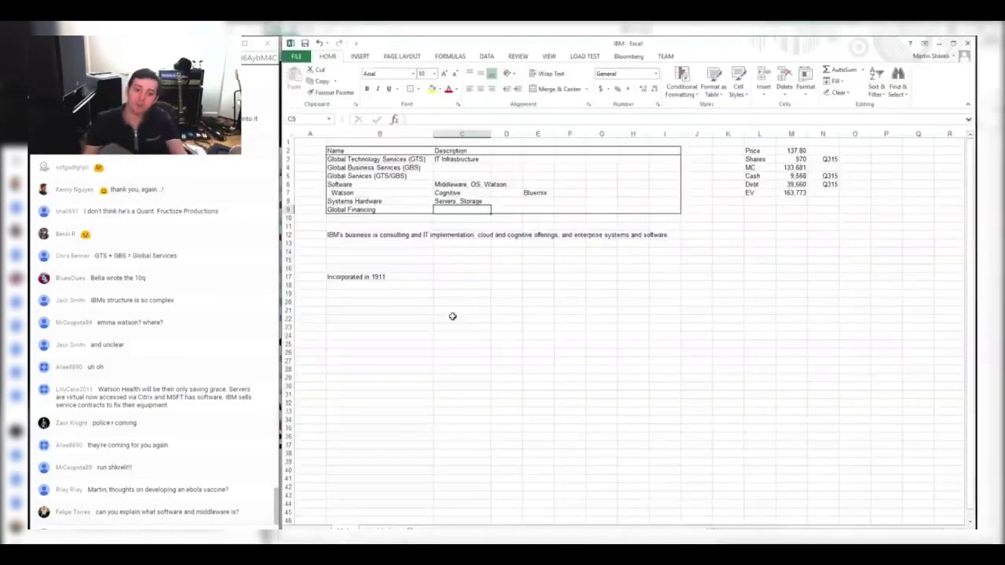
pyautogui.press('Up')
pyautogui.press('Up')
pyautogui.press('Up')
pyautogui.press('Up')
pyautogui.press('Up')
pyautogui.hotkey('alt', 'Tab')
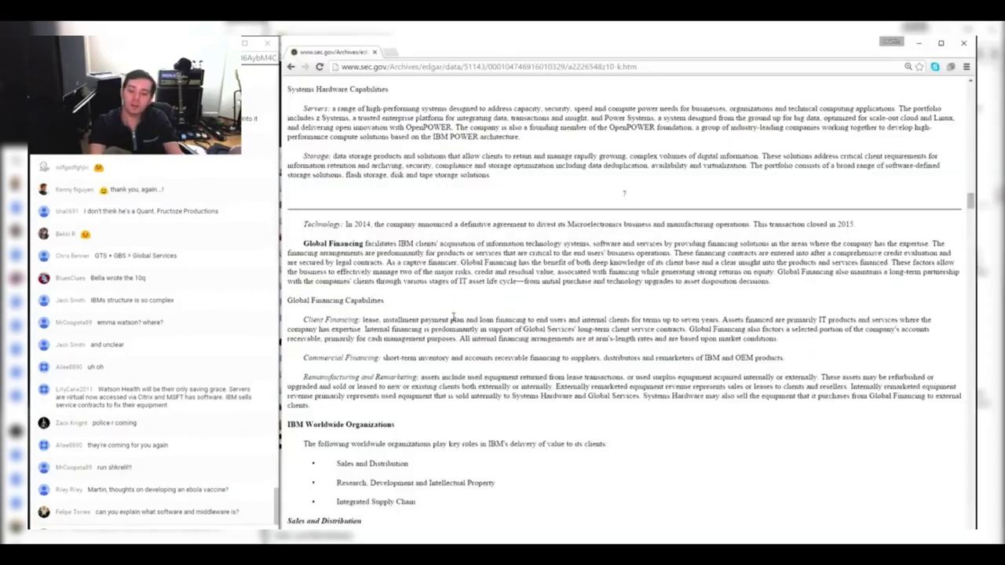
pyautogui.scroll(-15, 453, 316)
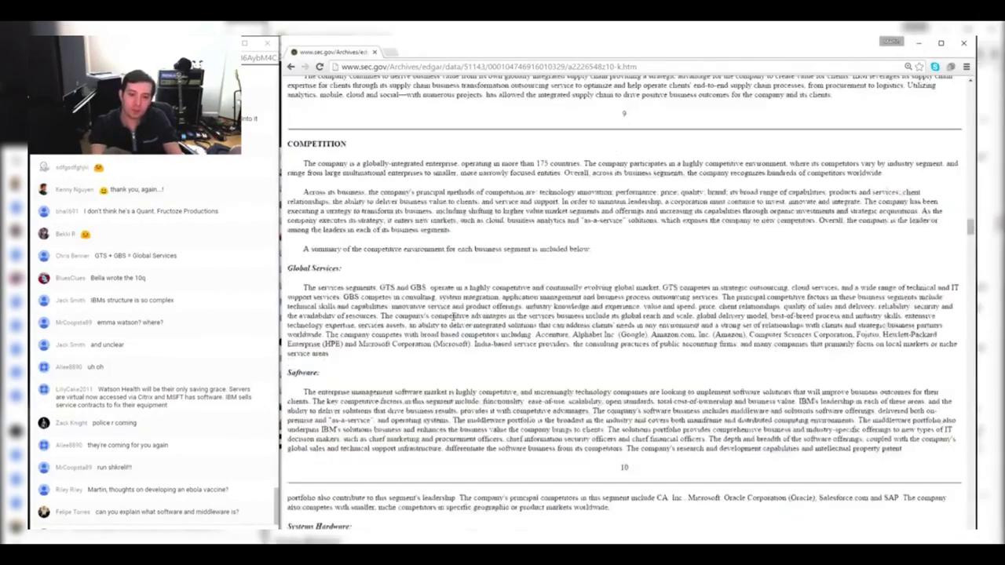
pyautogui.scroll(-20, 453, 317)
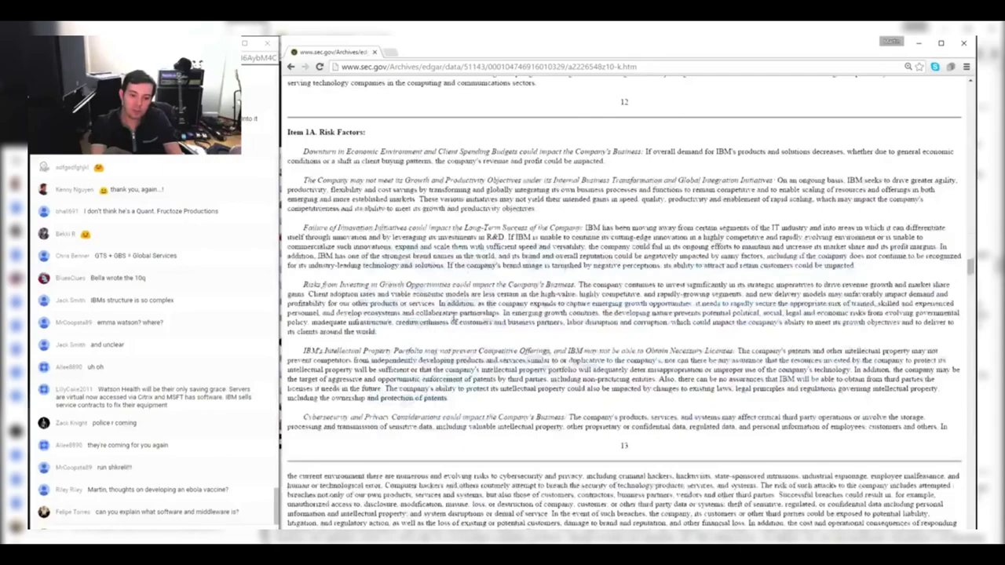
pyautogui.scroll(-20, 453, 317)
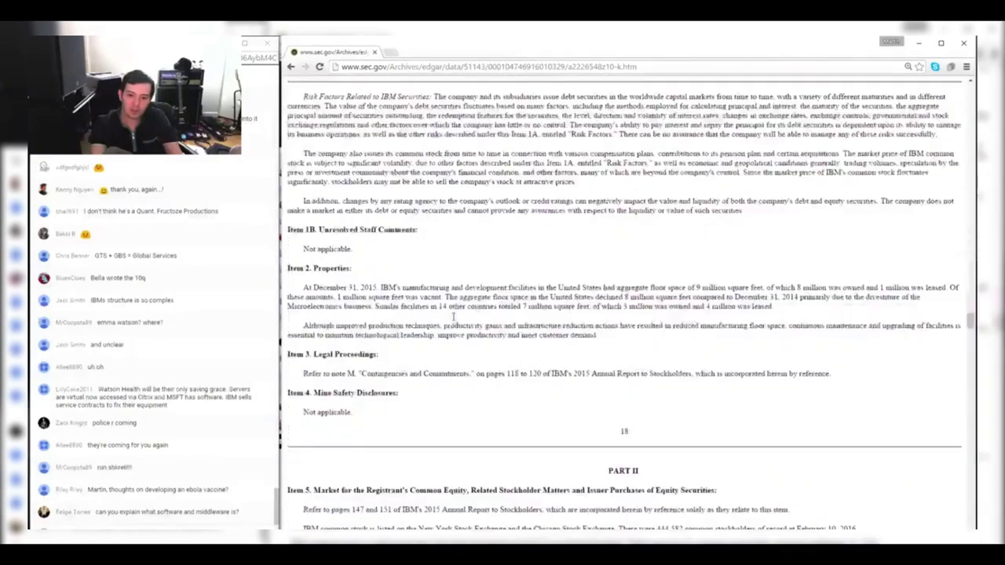
pyautogui.scroll(-20, 453, 319)
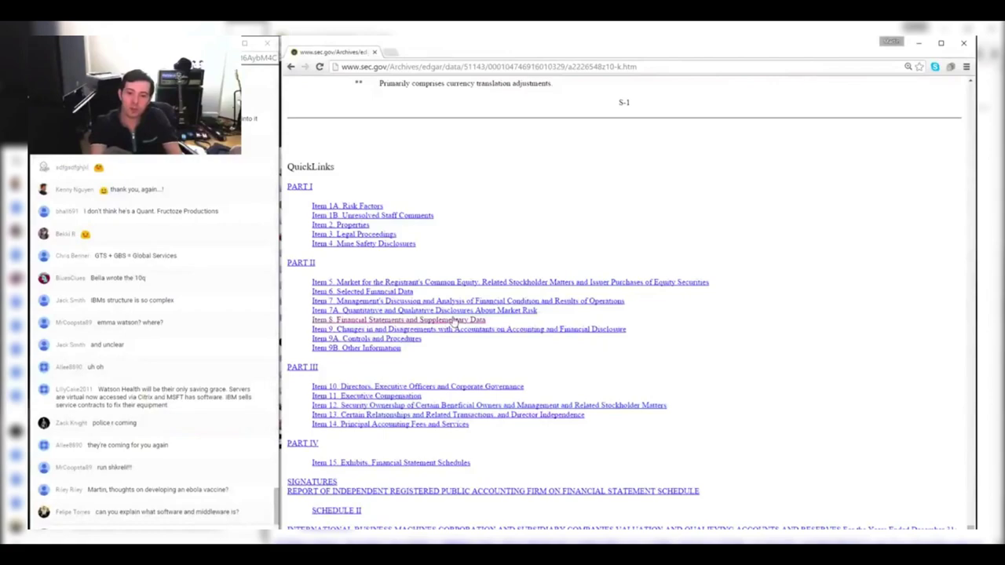
# Open the EX-13 annual report exhibit from the filing's document list and skim the Management Discussion's overview and business description
pyautogui.hotkey('alt', 'Left')
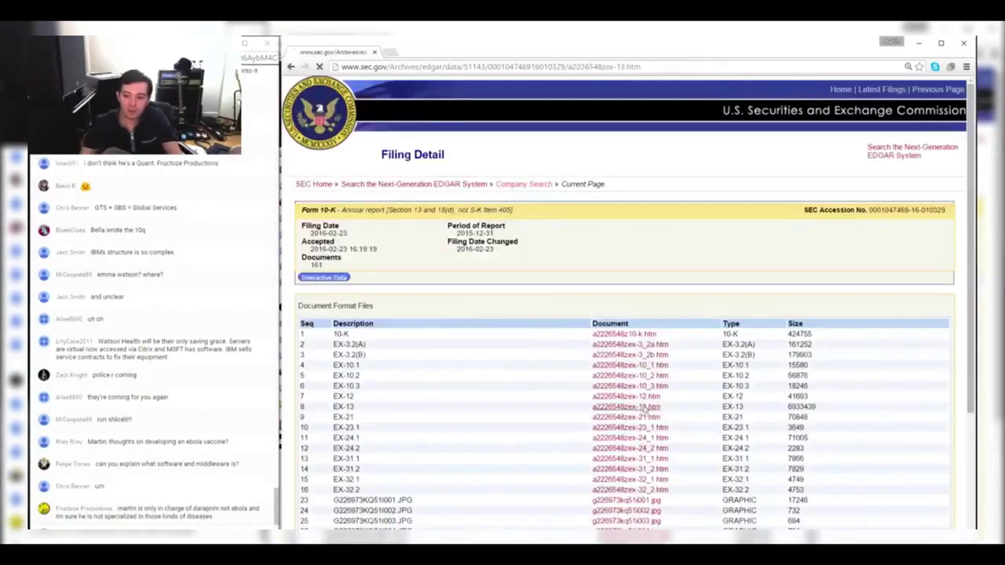
pyautogui.click(645, 409)
pyautogui.scroll(-10, 639, 385)
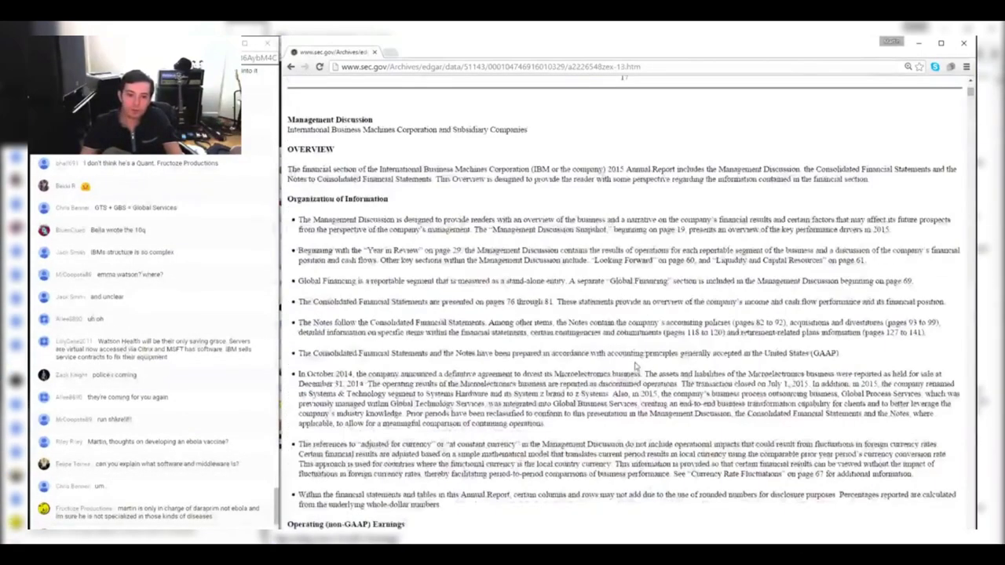
pyautogui.scroll(-12, 635, 366)
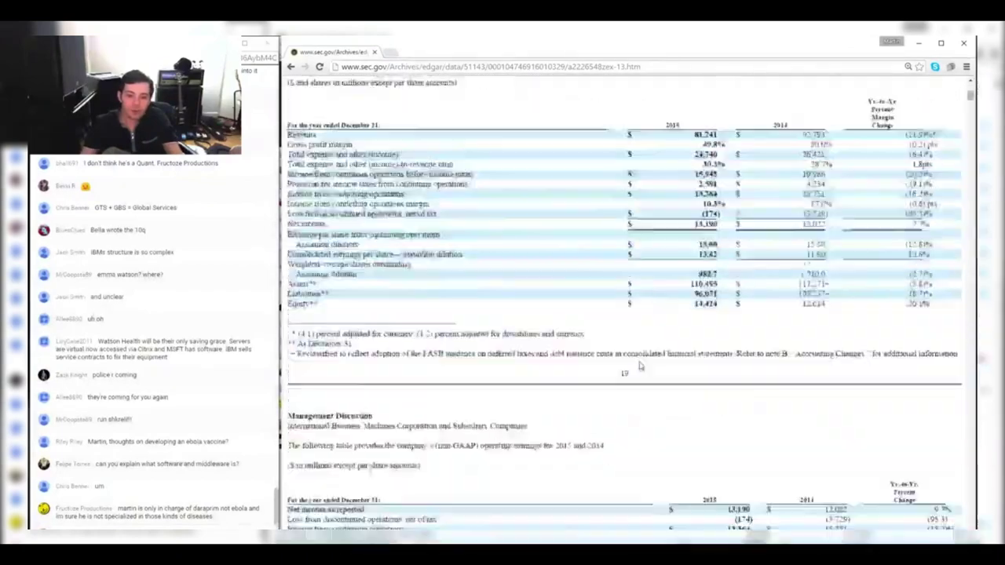
pyautogui.scroll(-10, 640, 365)
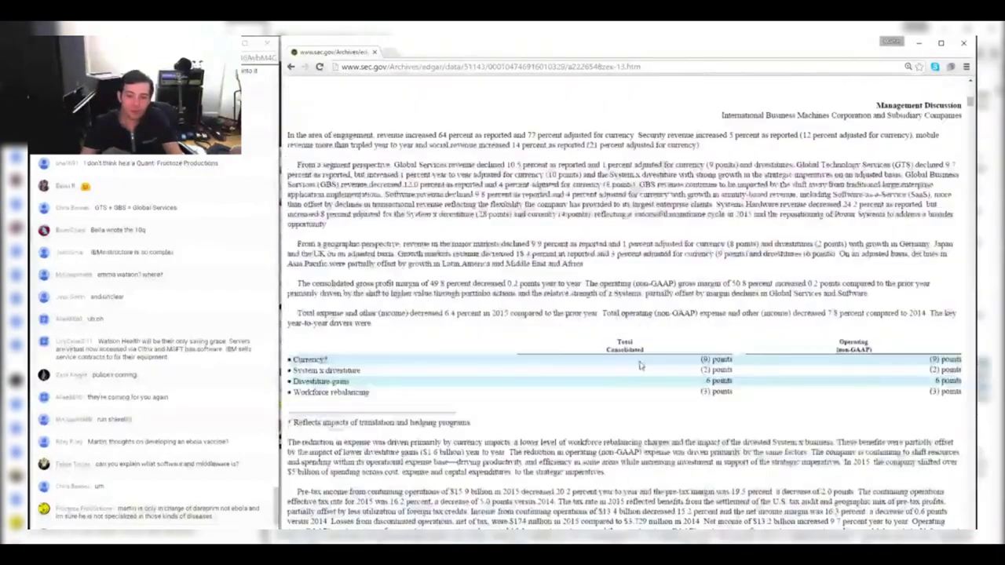
pyautogui.scroll(-12, 640, 365)
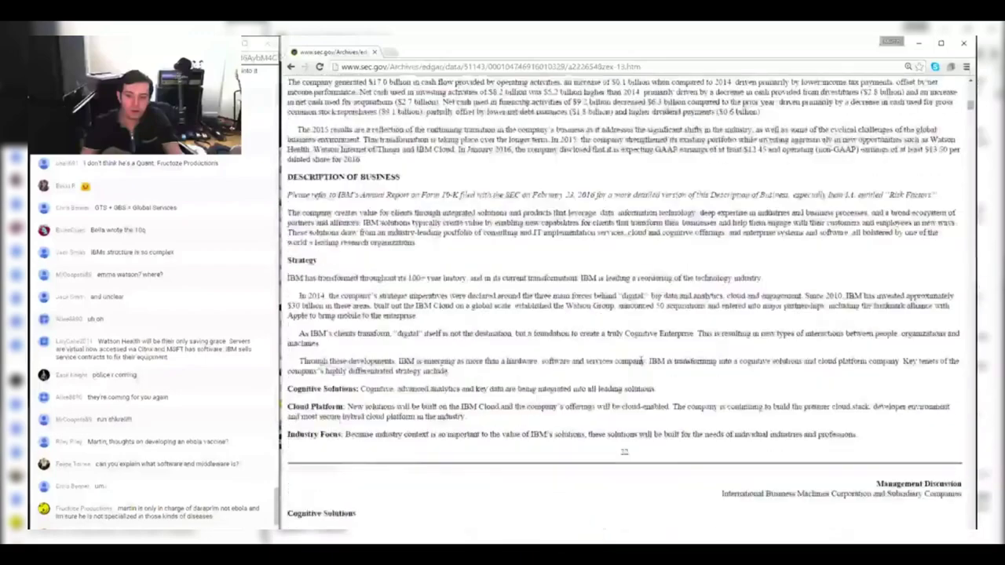
pyautogui.scroll(10, 640, 361)
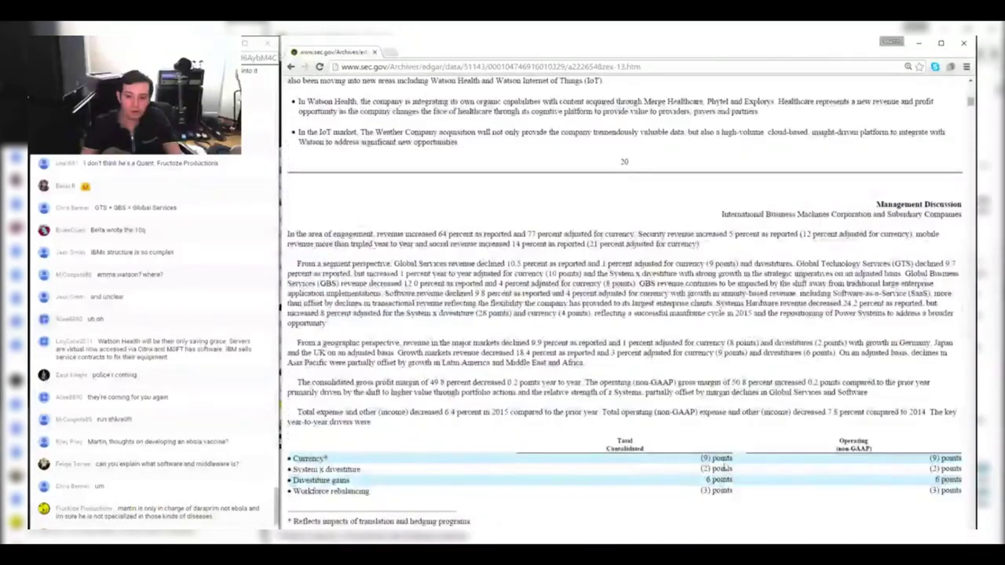
# Examine the currency, divestiture and workforce rebalancing rows in the exhibit's table of year-to-year expense drivers
pyautogui.moveTo(721, 457); pyautogui.dragTo(454, 441)
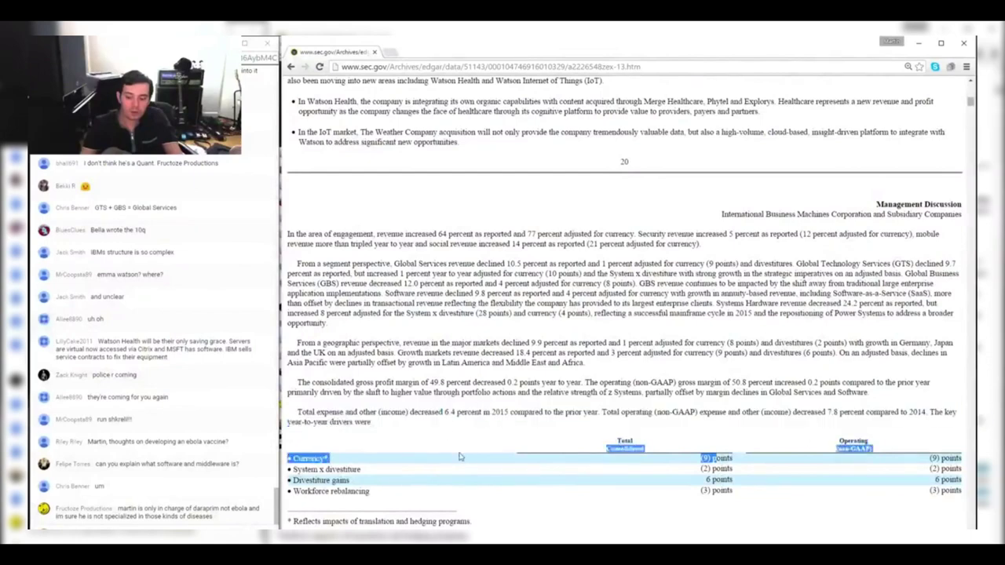
pyautogui.click(464, 454)
pyautogui.moveTo(352, 449); pyautogui.dragTo(686, 479)
pyautogui.click(686, 480)
# Continue through the Management Discussion to the Year in Review table of revenue and gross margin by segment
pyautogui.scroll(-5, 675, 507)
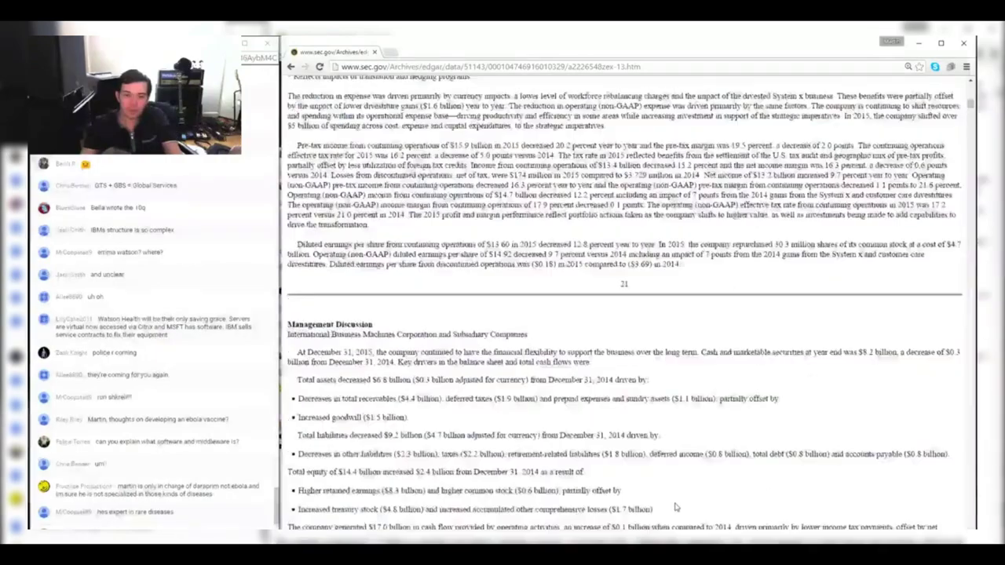
pyautogui.scroll(-15, 675, 507)
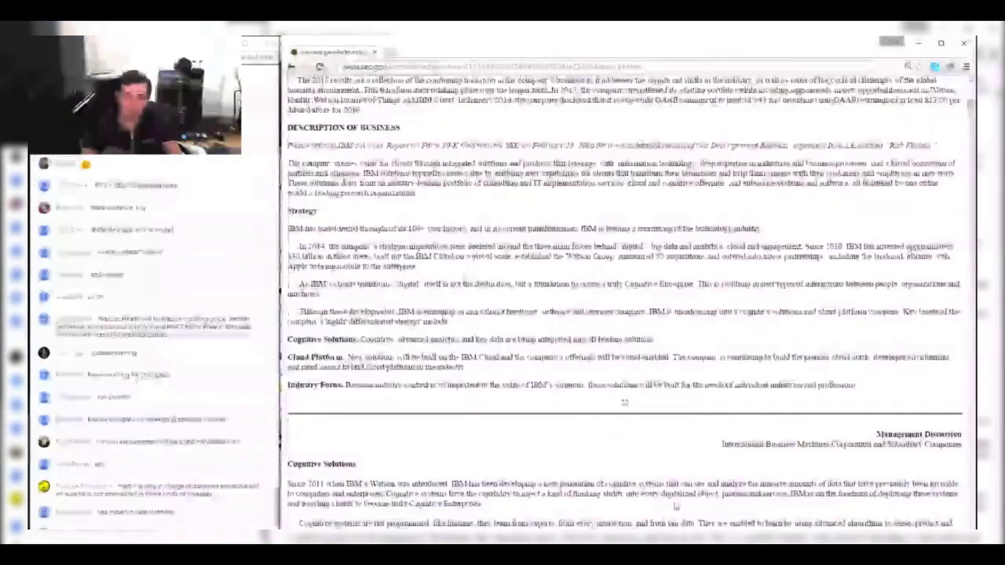
pyautogui.scroll(-20, 674, 503)
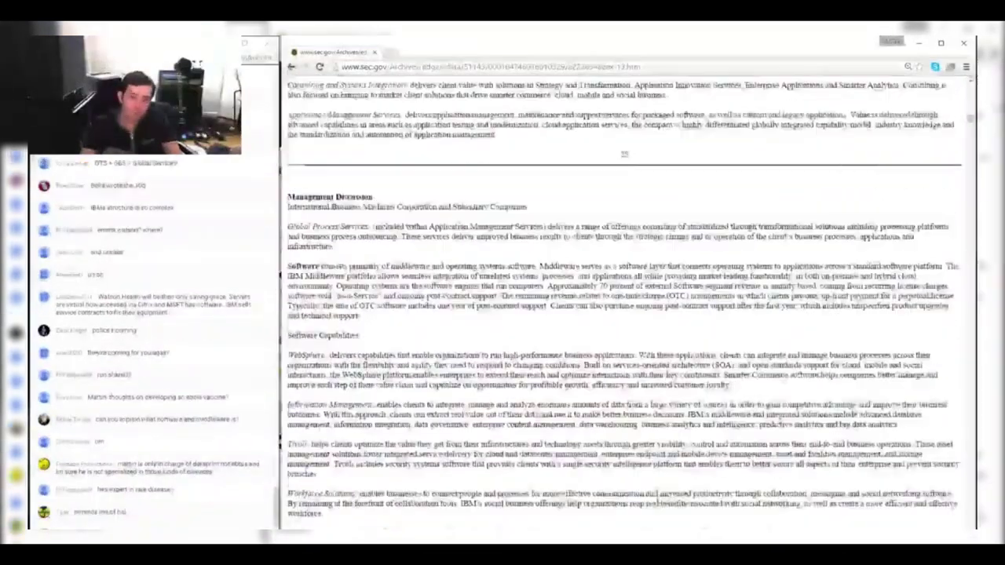
pyautogui.scroll(-20, 659, 498)
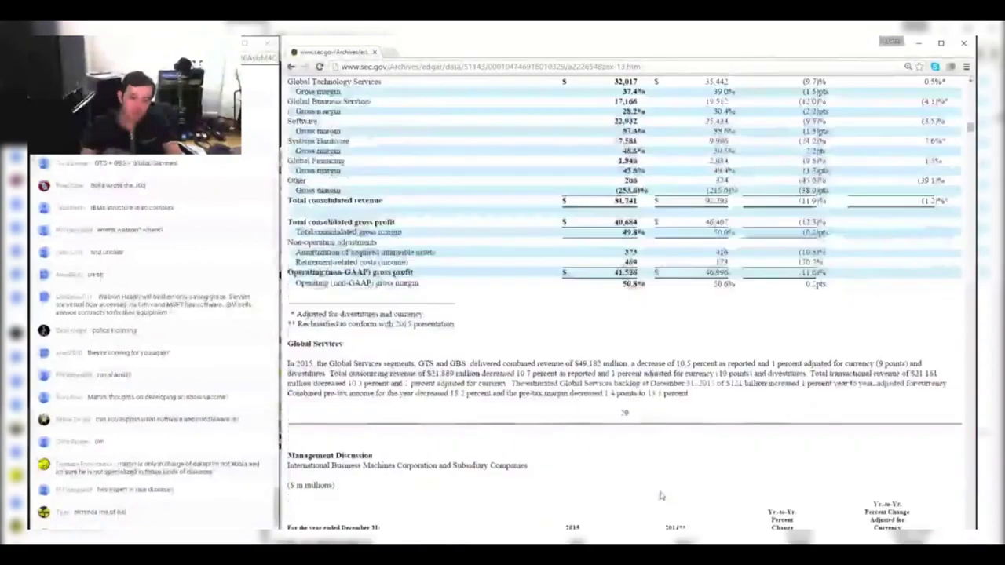
# Review the workbook model's forecast through 2030 and inspect the NPV, Cash and Net formulas in the valuation block
pyautogui.hotkey('alt', 'Tab')
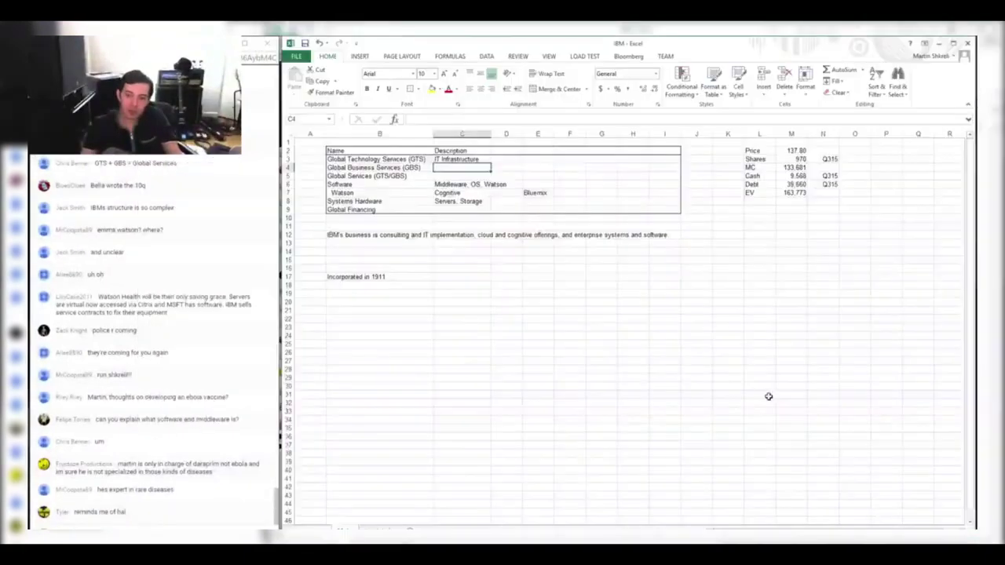
pyautogui.hotkey('ctrl', 'pagedown')
pyautogui.press('Right')
pyautogui.press('Right')
pyautogui.press('Right')
pyautogui.press('Right')
pyautogui.press('Right')
pyautogui.press('Right')
pyautogui.press('Right')
pyautogui.press('Right')
pyautogui.press('Right')
pyautogui.press('Right')
pyautogui.press('Right')
pyautogui.press('Right')
pyautogui.press('Right')
pyautogui.press('Right')
pyautogui.press('Right')
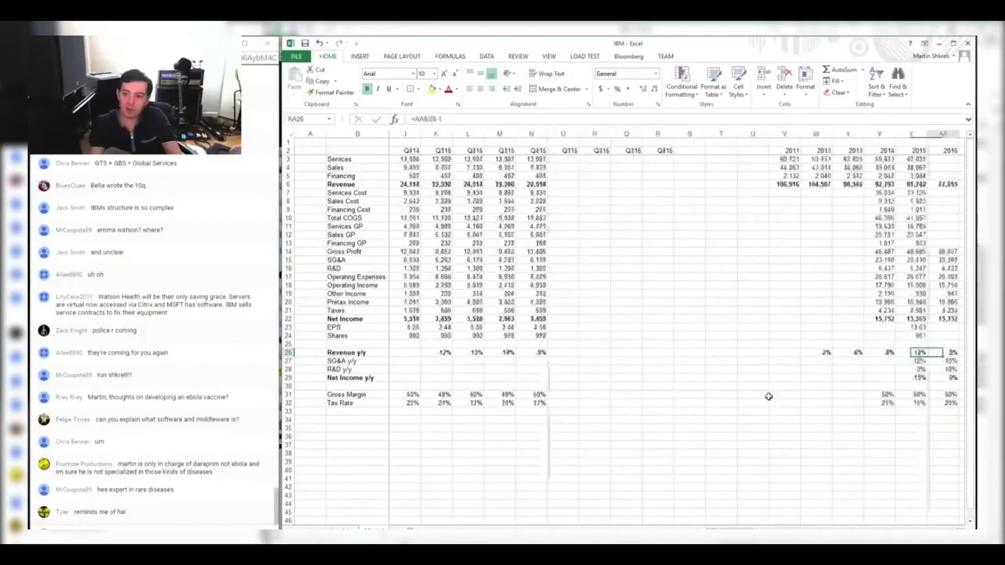
pyautogui.press('Right')
pyautogui.press('Right')
pyautogui.press('Right')
pyautogui.press('Right')
pyautogui.press('Right')
pyautogui.press('Right')
pyautogui.press('Right')
pyautogui.press('Right')
pyautogui.press('Right')
pyautogui.press('Right')
pyautogui.press('Right')
pyautogui.press('Right')
pyautogui.press('Left')
pyautogui.press('Left')
pyautogui.press('Left')
pyautogui.press('Left')
pyautogui.press('Left')
pyautogui.press('Left')
pyautogui.press('Down')
pyautogui.press('Down')
pyautogui.press('Down')
pyautogui.press('Down')
pyautogui.press('Left')
pyautogui.press('Left')
pyautogui.press('Up')
pyautogui.press('Up')
pyautogui.press('Up')
pyautogui.press('Up')
pyautogui.press('Up')
pyautogui.press('Down')
pyautogui.press('Down')
pyautogui.press('Down')
pyautogui.press('Down')
pyautogui.press('Down')
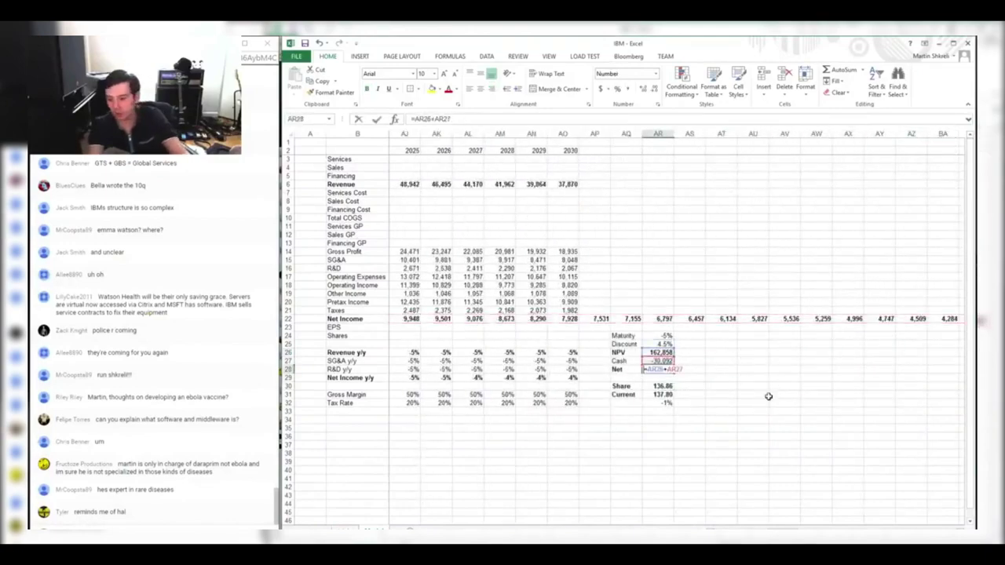
pyautogui.press('Right')
pyautogui.press('Right')
pyautogui.write('IMPUTE')
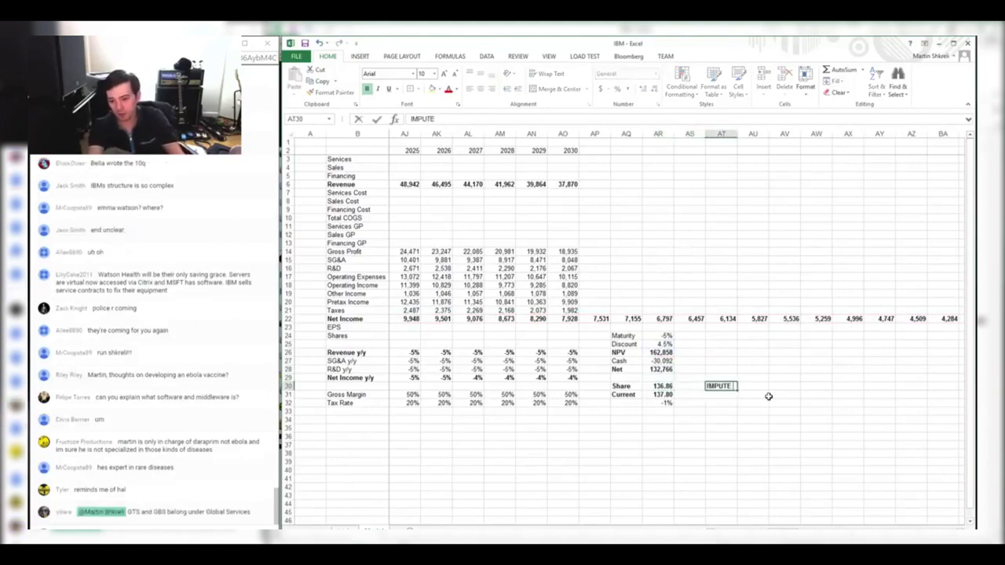
pyautogui.press('Left')
pyautogui.press('Left')
pyautogui.press('Right')
pyautogui.press('Right')
pyautogui.press('Delete')
# Examine the 2015 revenue of Global Technology Services and Global Business Services against total consolidated revenue in the exhibit's segment table
pyautogui.hotkey('ctrl', 'Home')
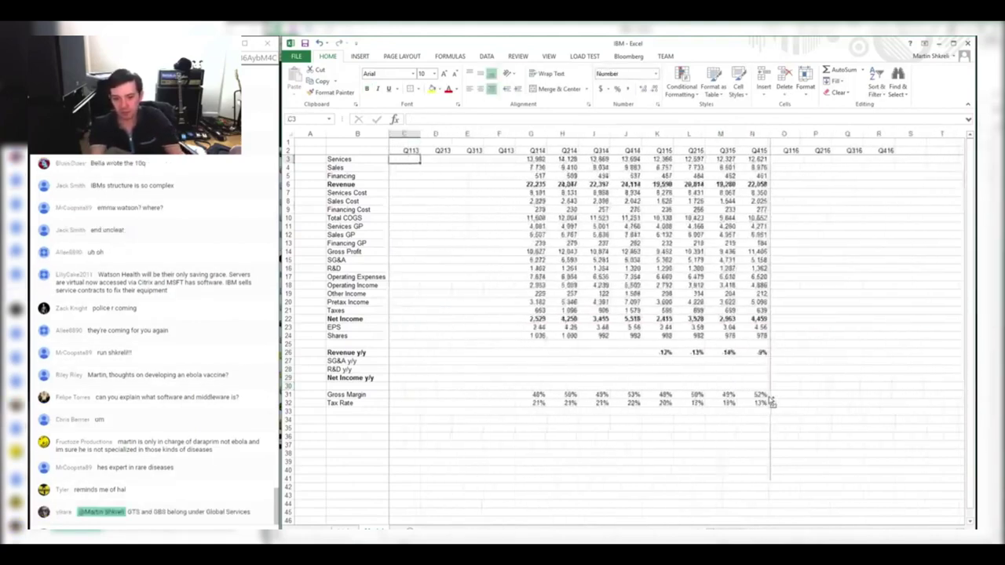
pyautogui.hotkey('alt', 'Tab')
pyautogui.scroll(-2, 769, 401)
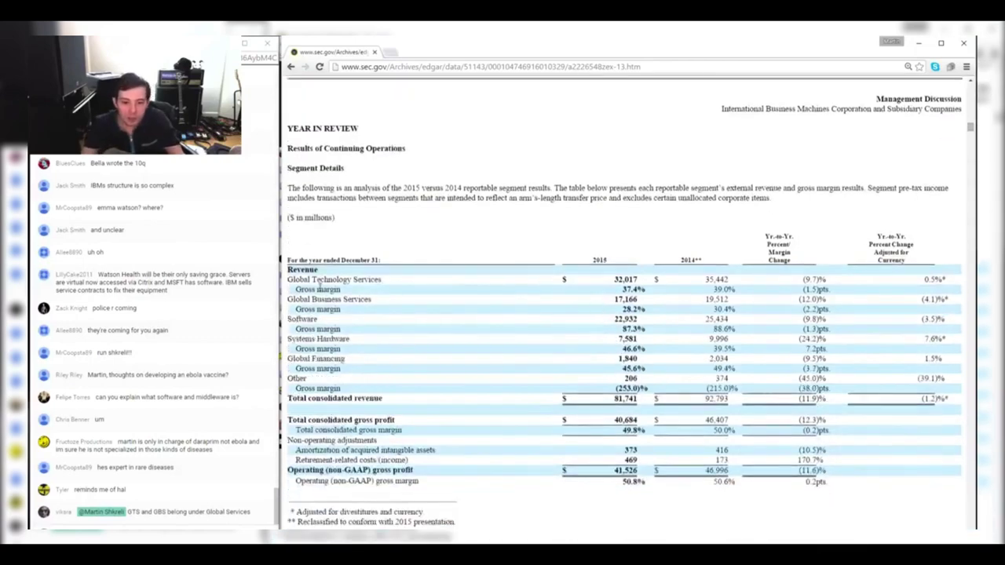
pyautogui.moveTo(295, 279); pyautogui.dragTo(637, 285)
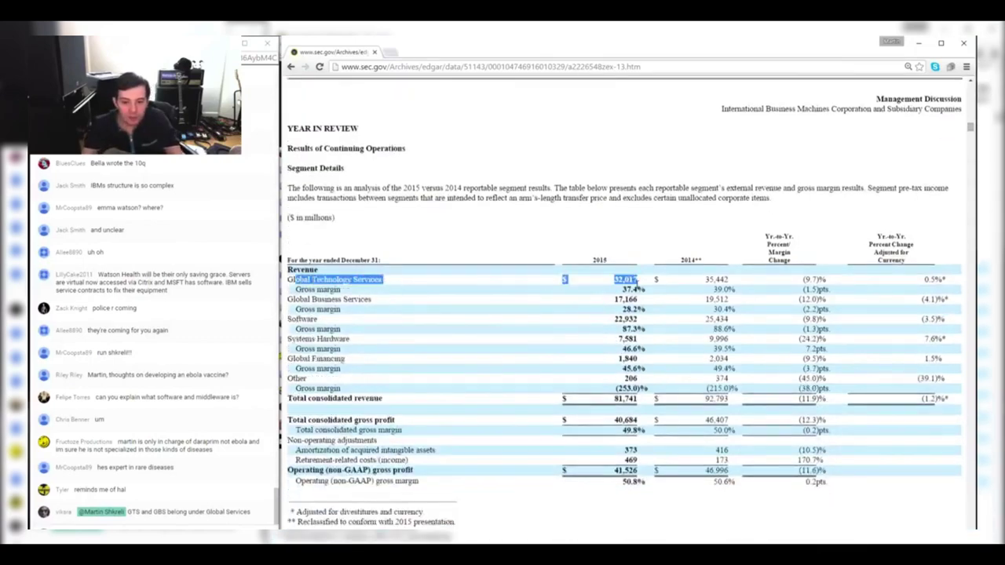
pyautogui.moveTo(317, 299); pyautogui.dragTo(560, 308)
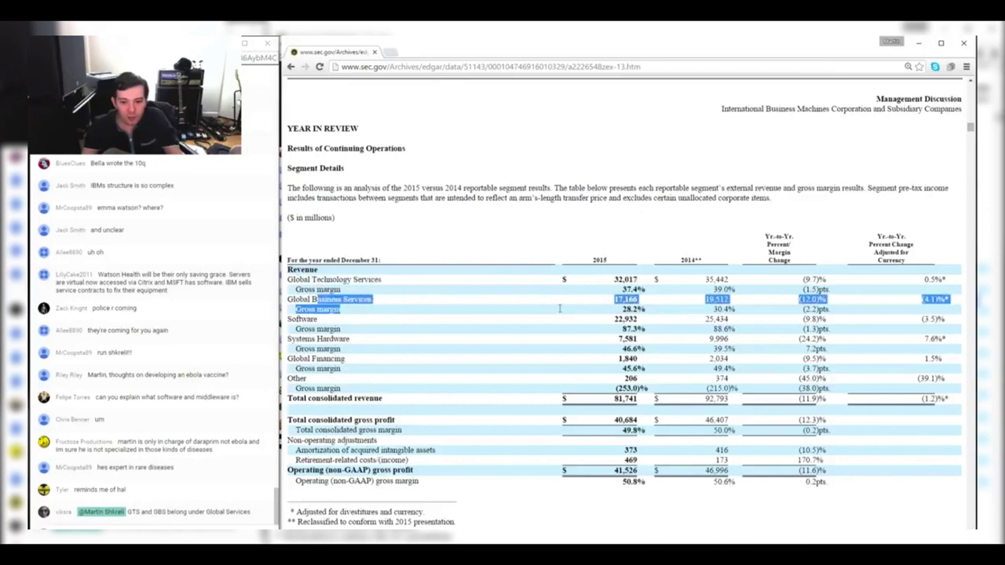
pyautogui.click(620, 309)
pyautogui.moveTo(638, 399); pyautogui.dragTo(594, 400)
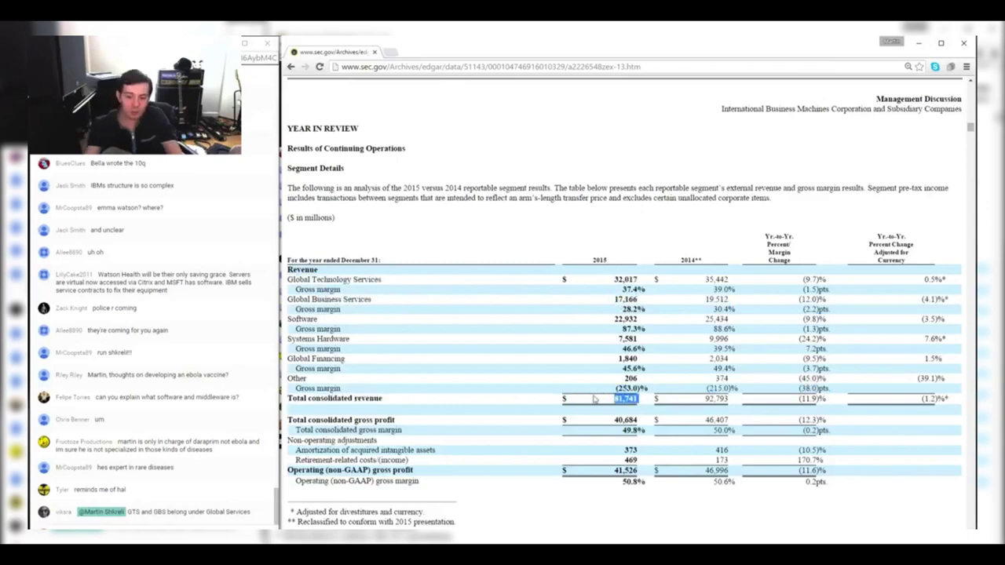
# On the workbook's overview sheet, add a % of Revenue heading in D2 and fit columns C and D to their contents
pyautogui.hotkey('alt', 'Tab')
pyautogui.hotkey('ctrl', 'pageup')
pyautogui.press('Up')
pyautogui.press('Right')
pyautogui.write('% of Revenue')
pyautogui.press('Return')
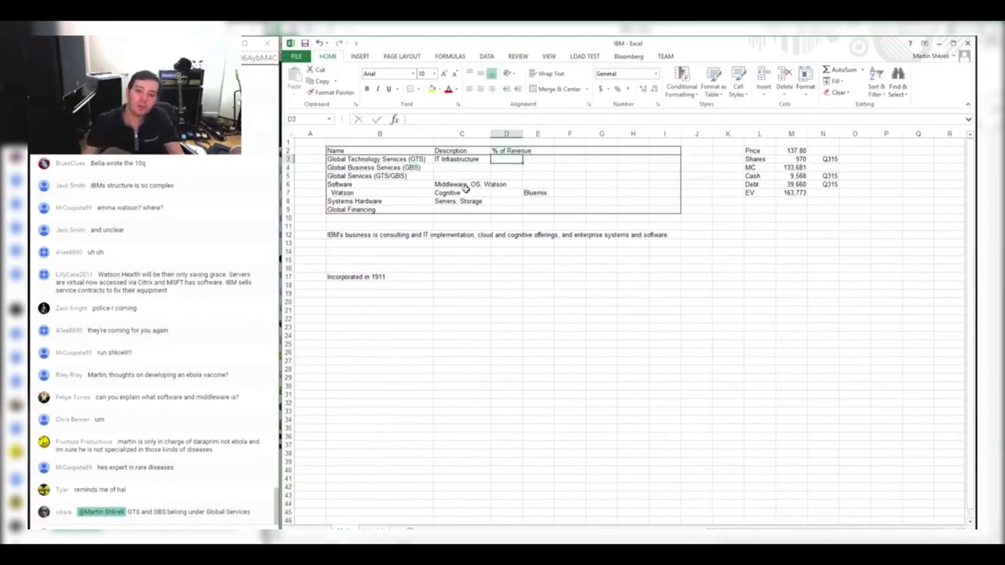
pyautogui.doubleClick(522, 137)
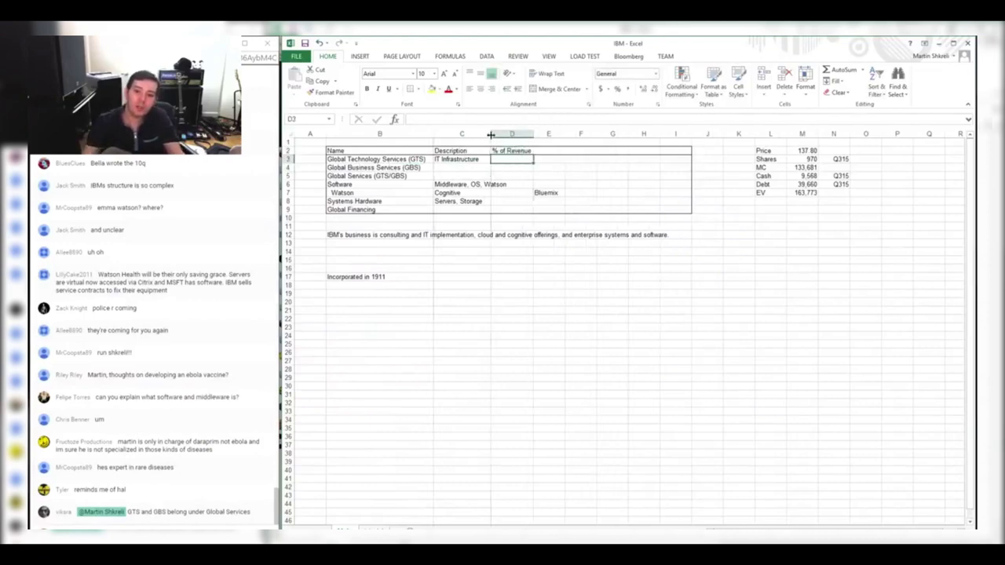
pyautogui.doubleClick(491, 136)
# Calculate Global Services' revenue share in D5 as (32+17)/81.7, using the 2015 segment and total revenues from the exhibit in billions
pyautogui.click(517, 177)
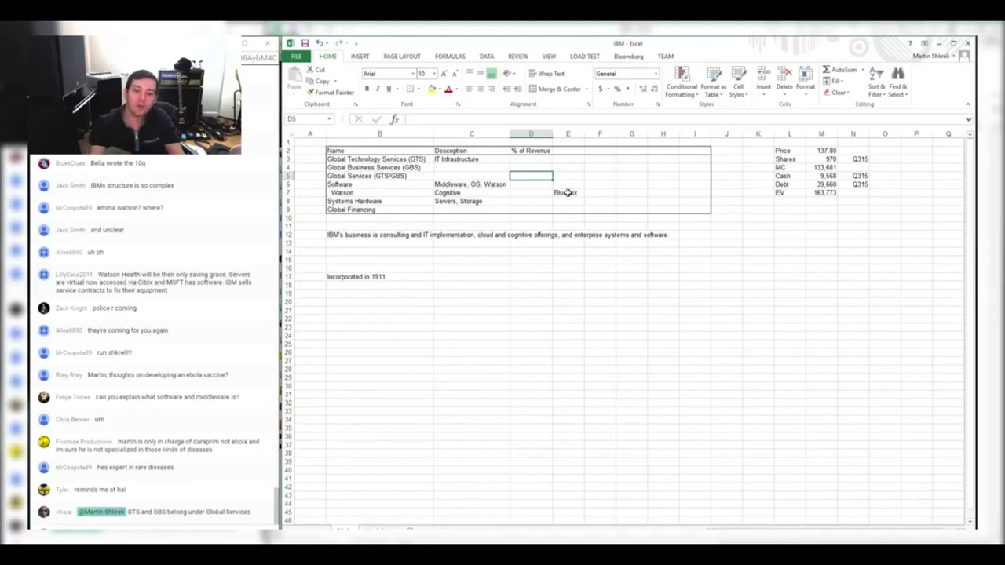
pyautogui.hotkey('alt', 'Tab')
pyautogui.hotkey('alt', 'Tab')
pyautogui.write('=32')
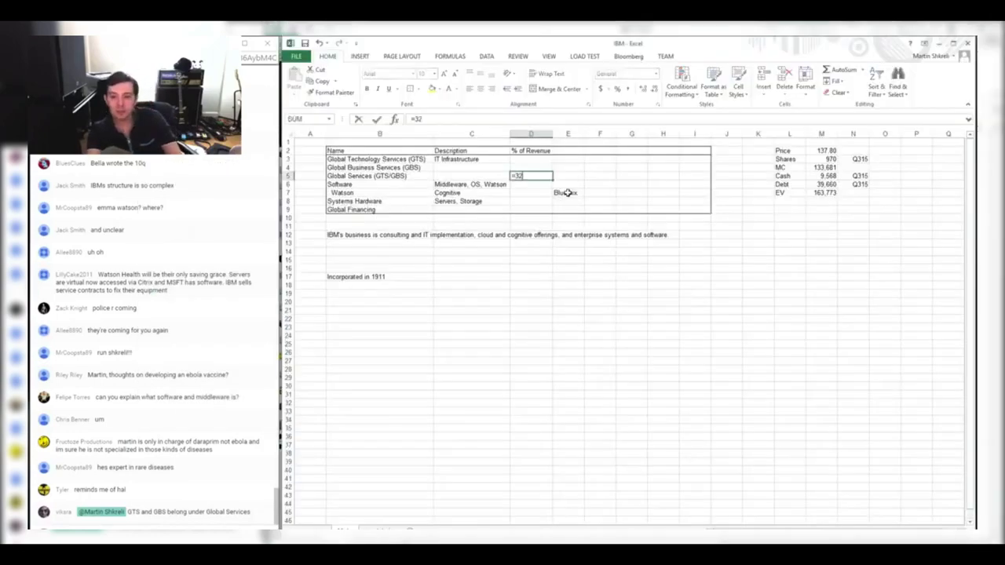
pyautogui.hotkey('alt', 'Tab')
pyautogui.hotkey('alt', 'Tab')
pyautogui.write('+')
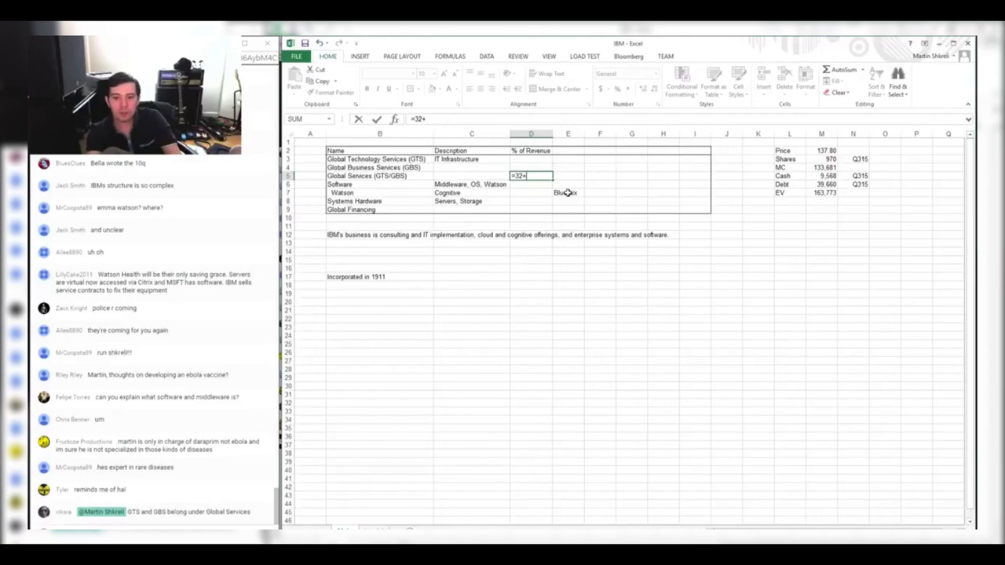
pyautogui.press('BackSpace')
pyautogui.press('BackSpace')
pyautogui.press('BackSpace')
pyautogui.press('BackSpace')
pyautogui.press('BackSpace')
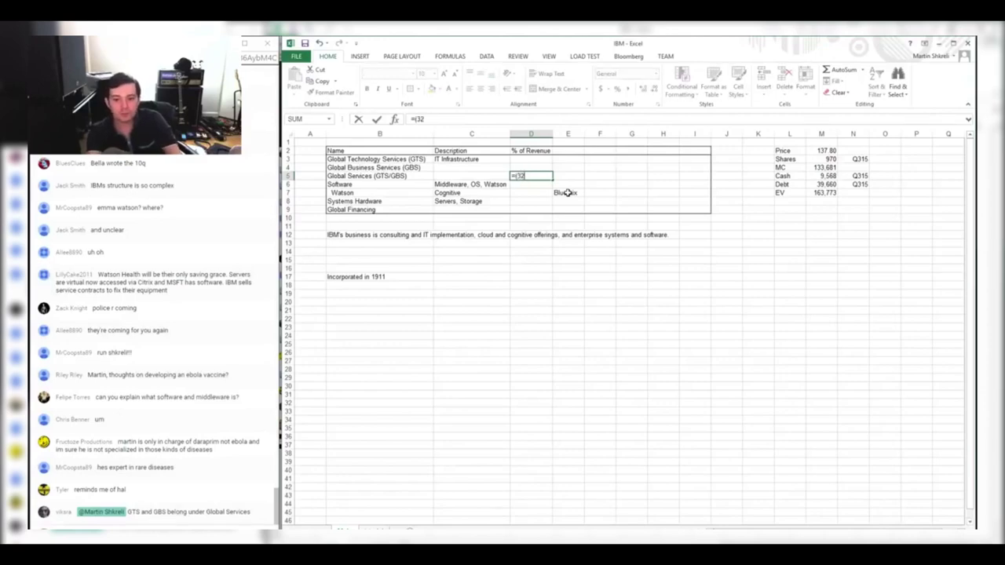
pyautogui.hotkey('alt', 'Tab')
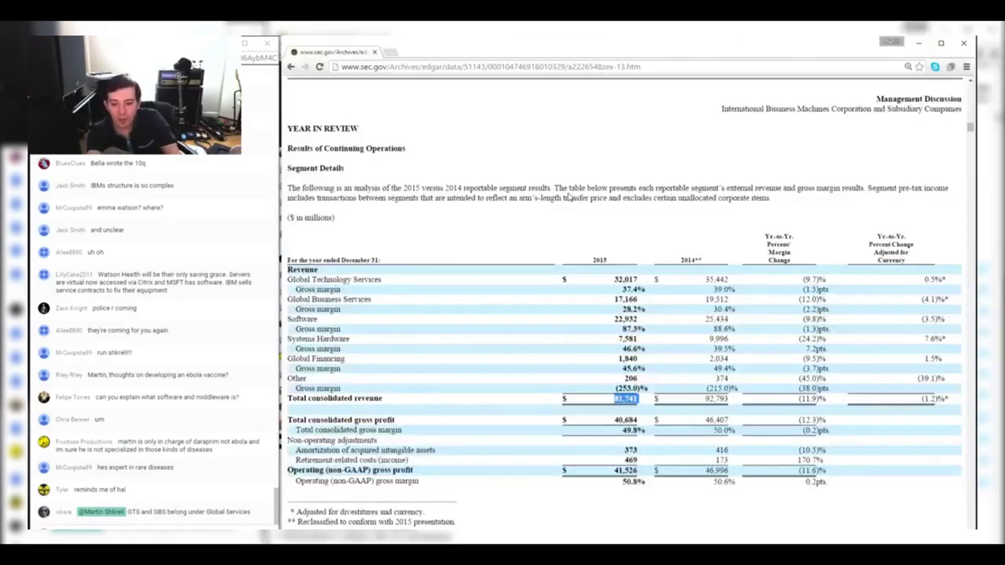
pyautogui.hotkey('alt', 'Tab')
pyautogui.write('/81')
pyautogui.hotkey('ctrl', 'Return')
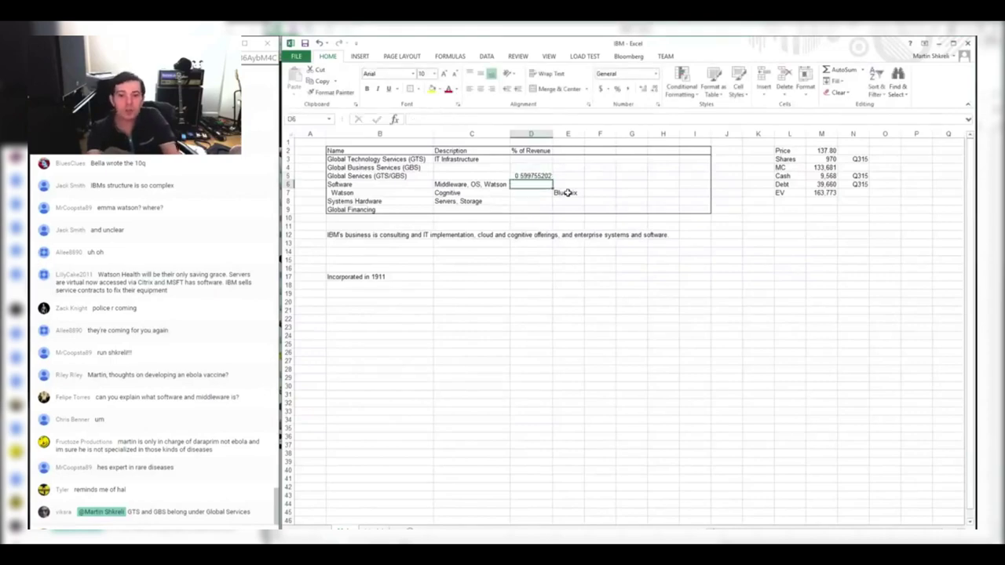
# Format Global Services' revenue share in D5 as a whole percentage and center the % of Revenue column, D2:D9
pyautogui.hotkey('ctrl', 'shift', '5')
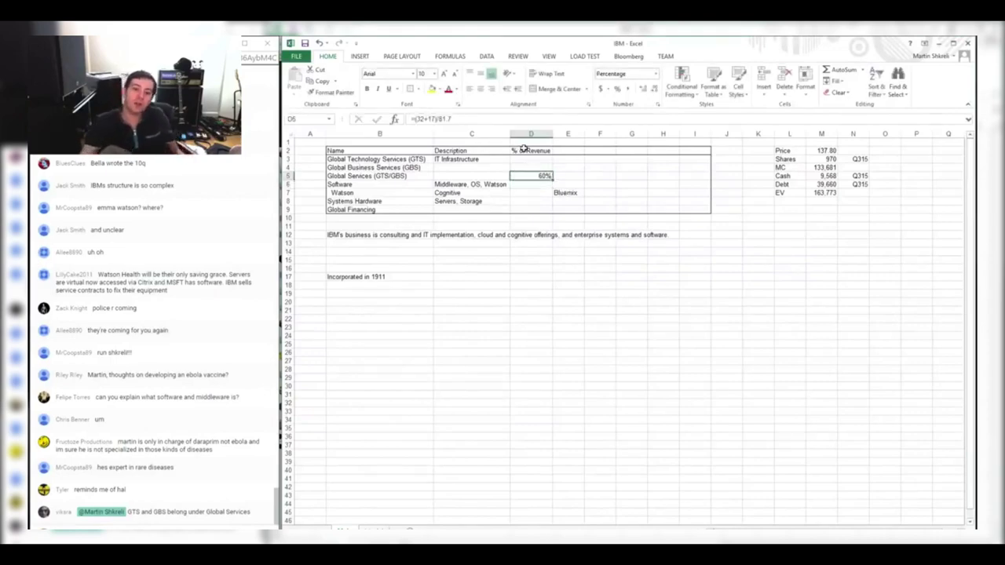
pyautogui.moveTo(518, 149); pyautogui.dragTo(534, 208)
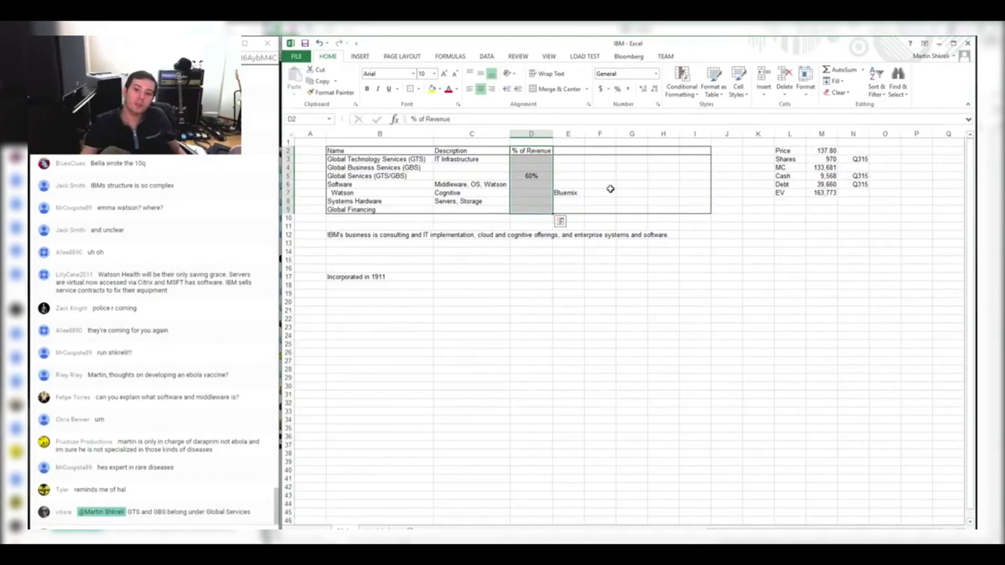
pyautogui.click(565, 192)
# Calculate Software's revenue share in D6 as 22.9/81.7 from the exhibit's 2015 figures and format it as a percentage
pyautogui.click(531, 175)
pyautogui.hotkey('alt', 'Tab')
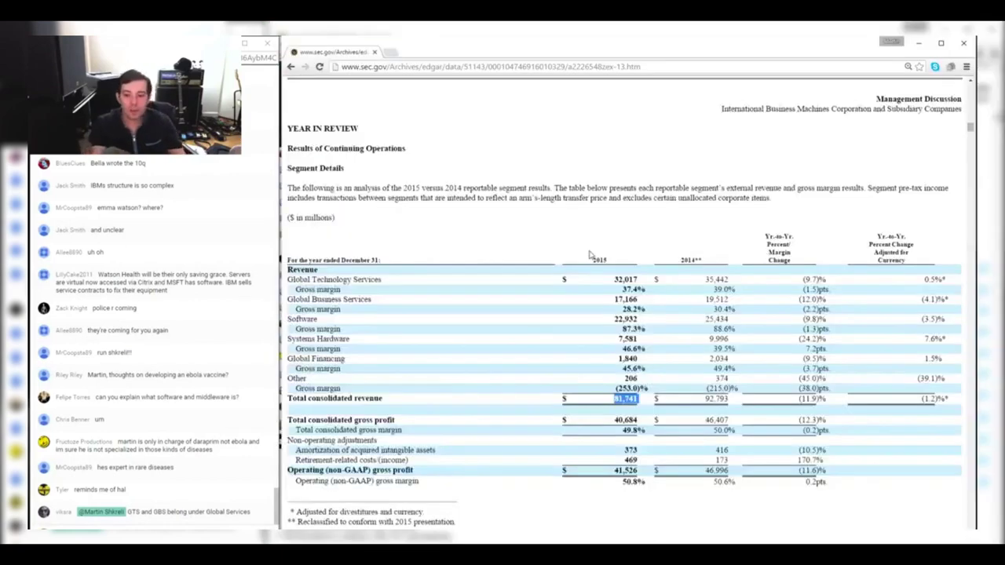
pyautogui.moveTo(644, 319); pyautogui.dragTo(579, 319)
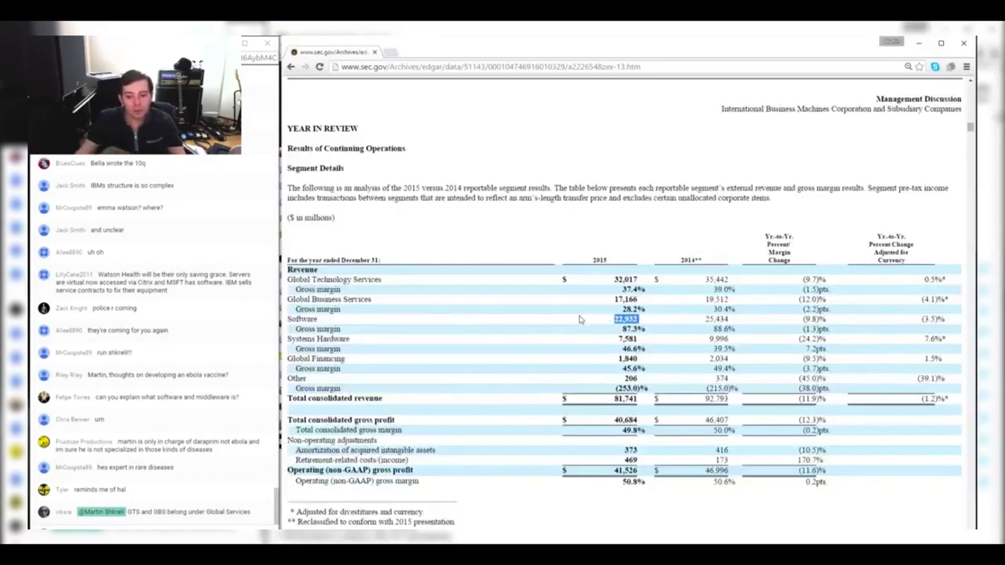
pyautogui.hotkey('alt', 'Tab')
pyautogui.write('+22.9')
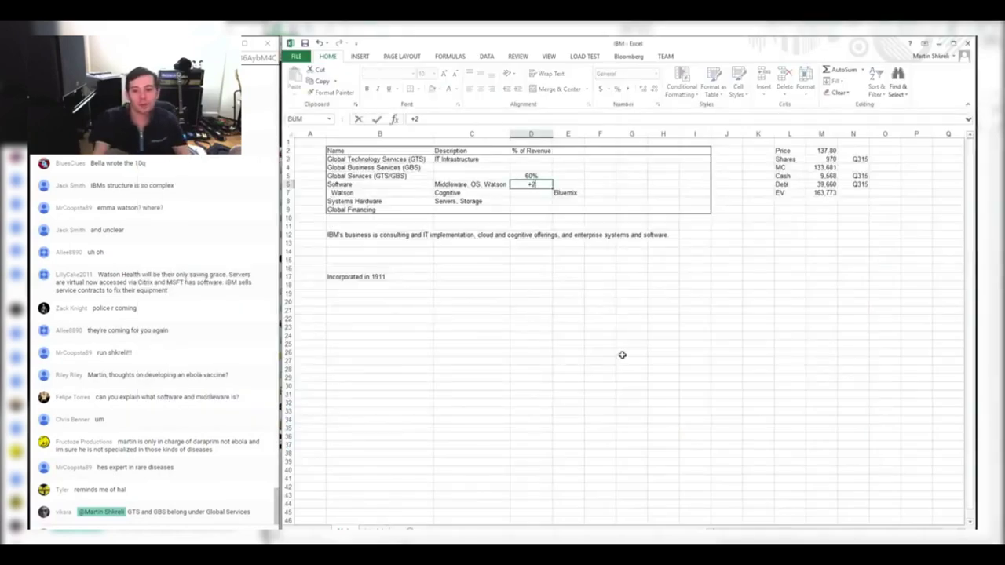
pyautogui.hotkey('alt', 'Tab')
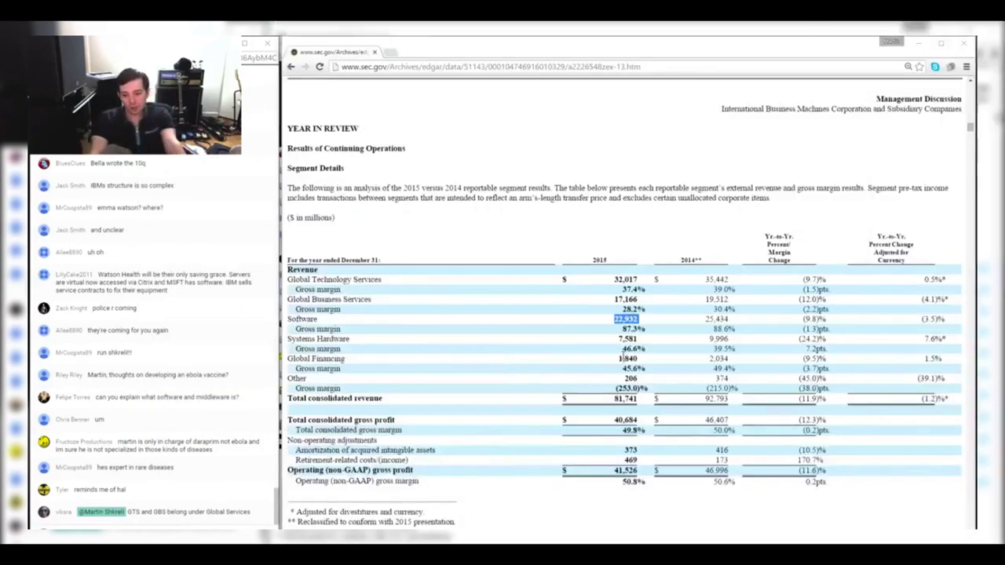
pyautogui.hotkey('alt', 'Tab')
pyautogui.write('/81.7')
pyautogui.press('Return')
pyautogui.press('Up')
pyautogui.hotkey('ctrl', 'shift', '5')
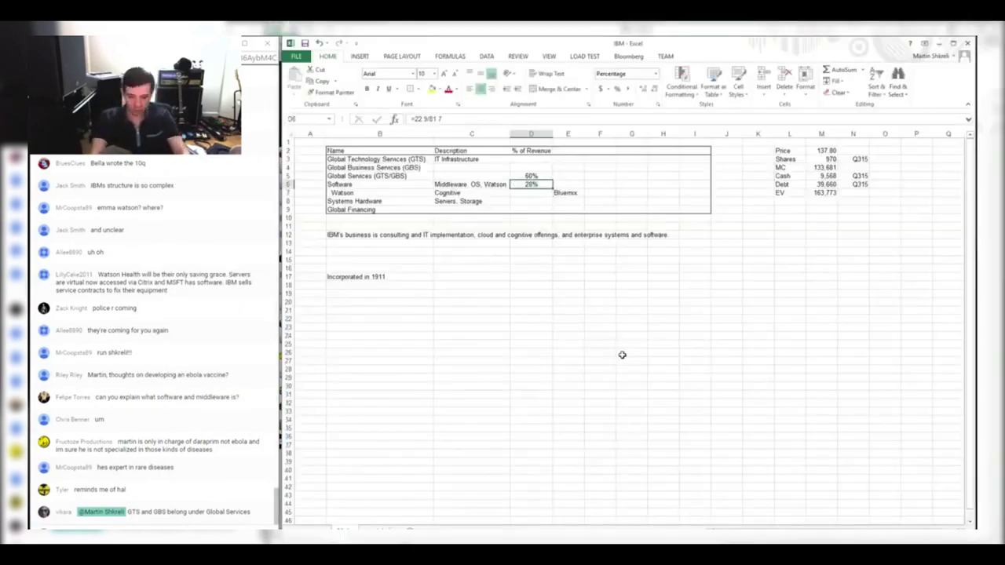
pyautogui.hotkey('shift', 'Up')
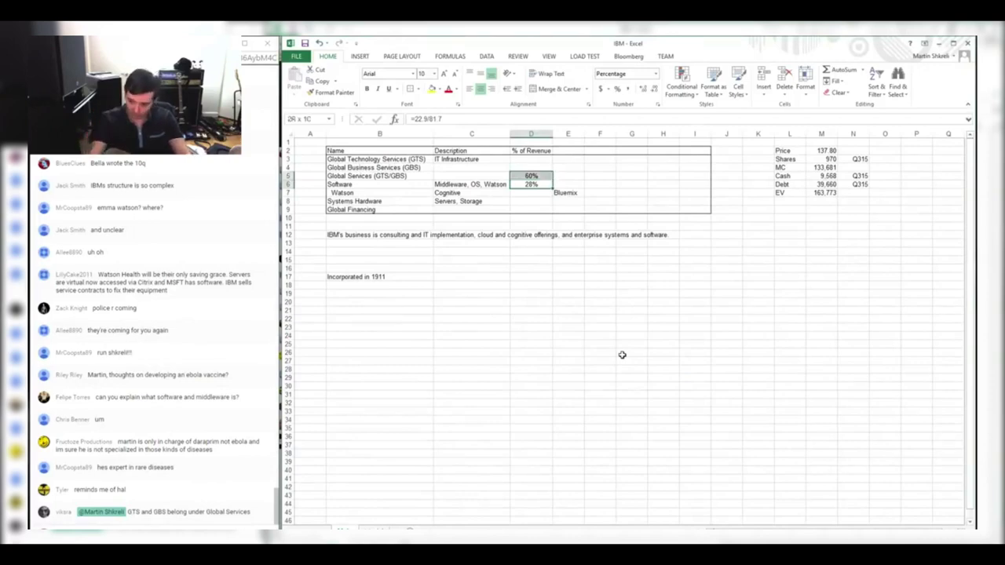
# Calculate Systems Hardware's revenue share in D8 as 7.5/81.7 from the exhibit's 2015 figures, formatted as a percentage
pyautogui.hotkey('alt', 'Tab')
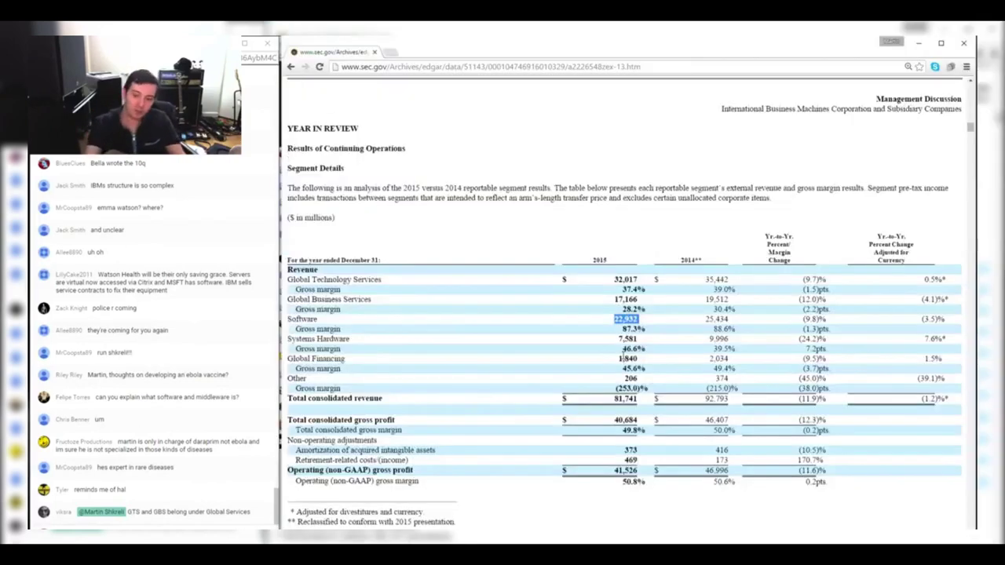
pyautogui.hotkey('alt', 'Tab')
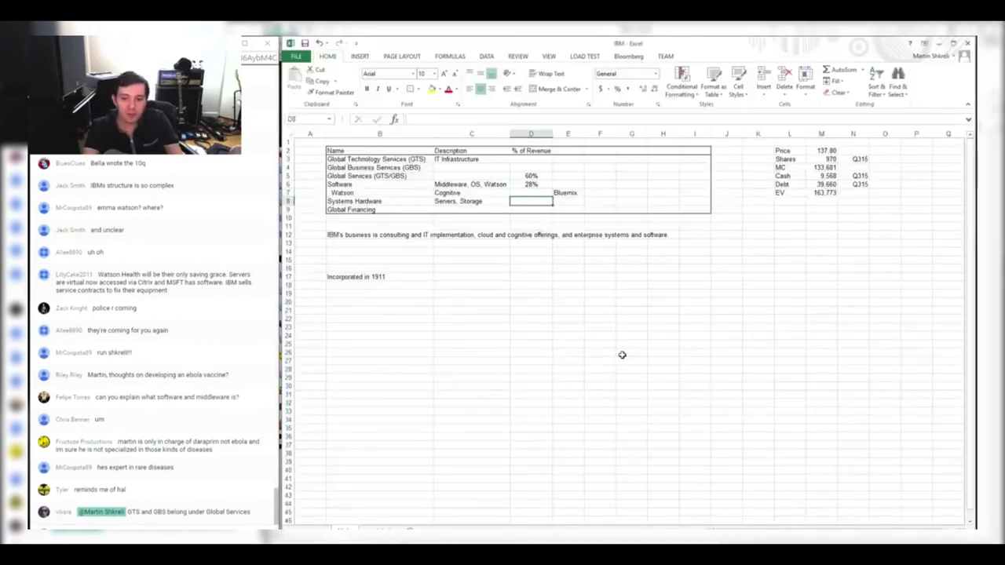
pyautogui.hotkey('alt', 'Tab')
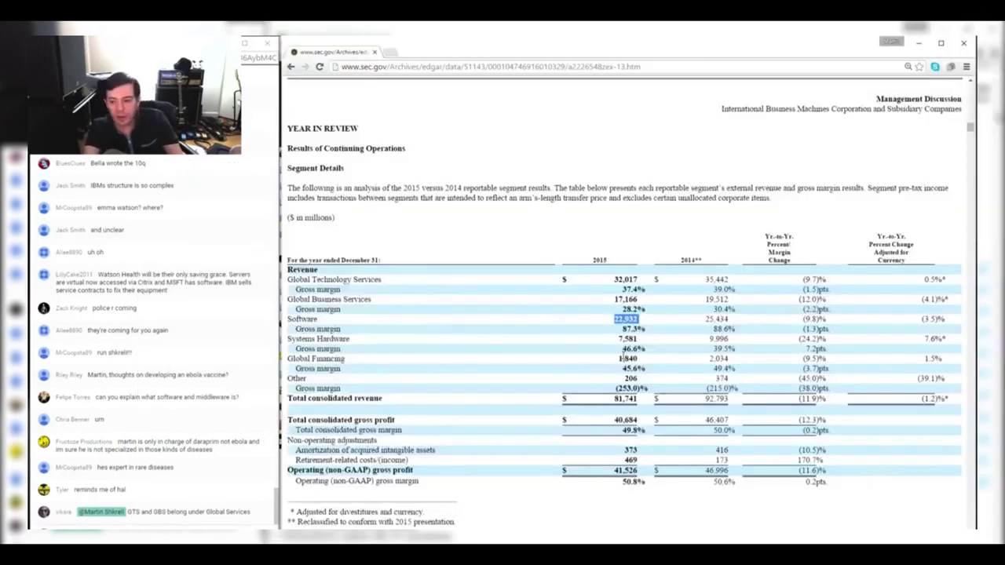
pyautogui.hotkey('alt', 'Tab')
pyautogui.hotkey('alt', 'Tab')
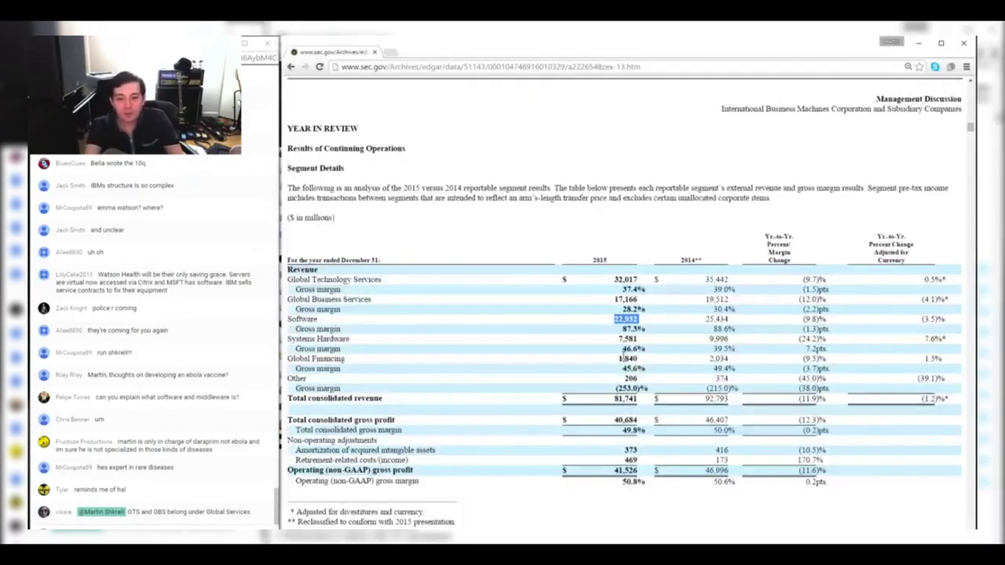
pyautogui.hotkey('alt', 'Tab')
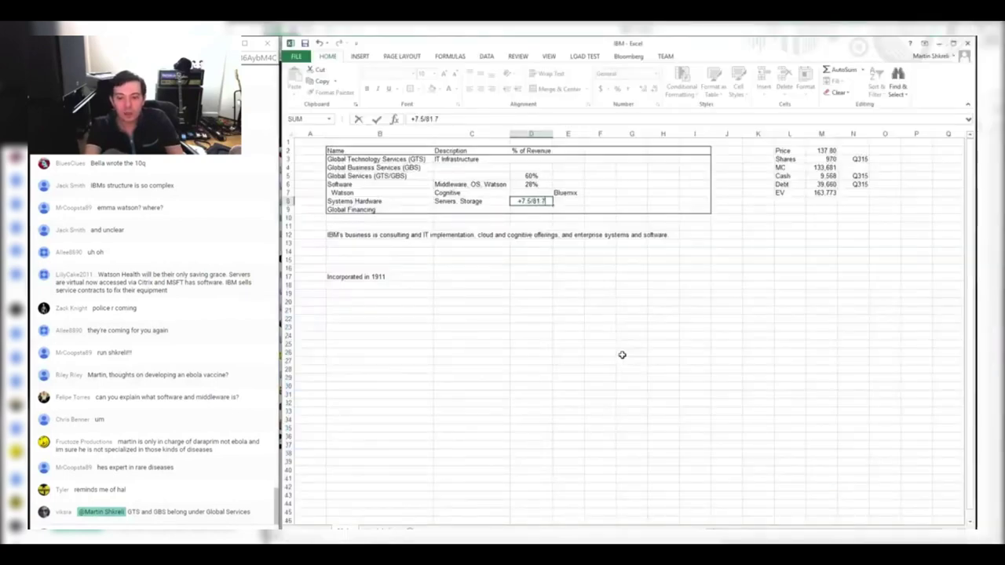
pyautogui.hotkey('alt', 'Tab')
pyautogui.hotkey('alt', 'Tab')
pyautogui.press('Return')
pyautogui.hotkey('shift', 'Left')
pyautogui.hotkey('shift', 'Right')
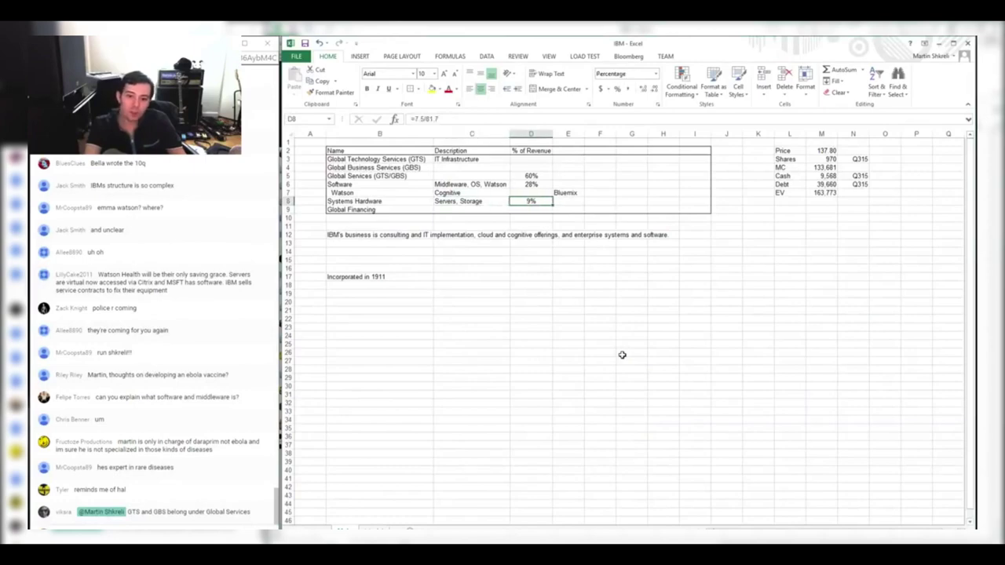
pyautogui.hotkey('shift', 'Up')
pyautogui.hotkey('shift', 'Up')
pyautogui.hotkey('shift', 'Up')
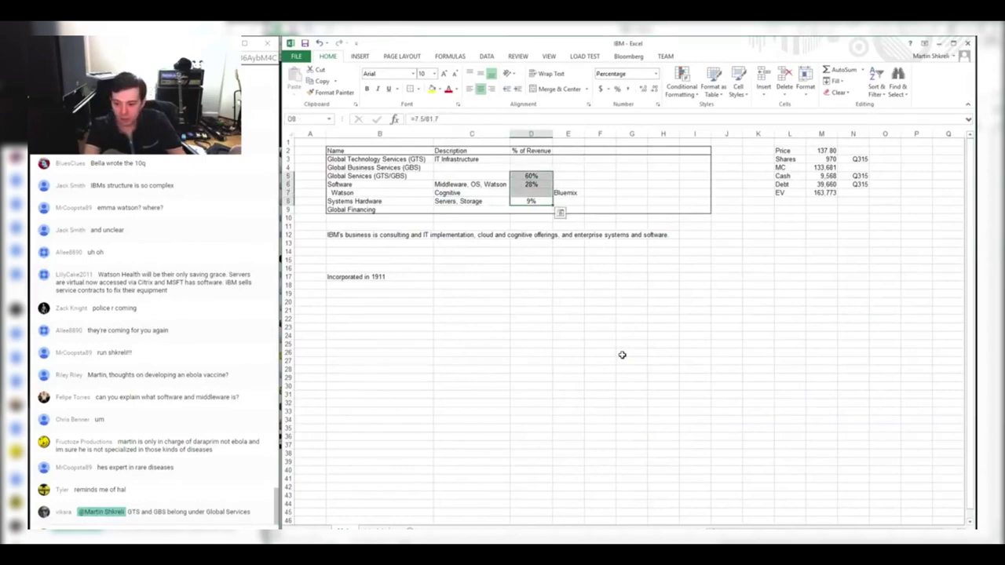
# Calculate Global Financing's share in D9 by dividing its 2015 revenue of 1840 by total consolidated revenue, formatted as a percentage
pyautogui.hotkey('alt', 'Tab')
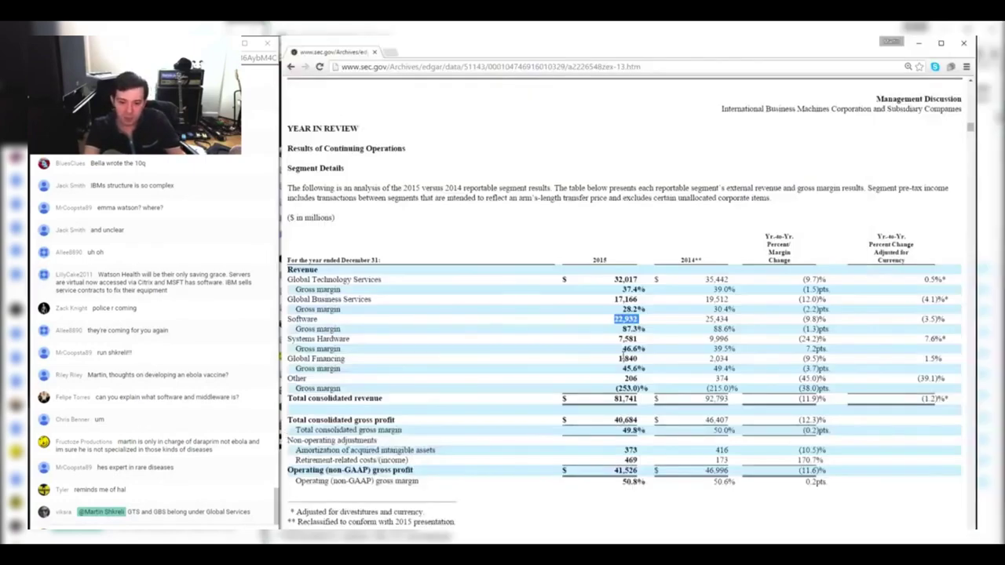
pyautogui.hotkey('alt', 'Tab')
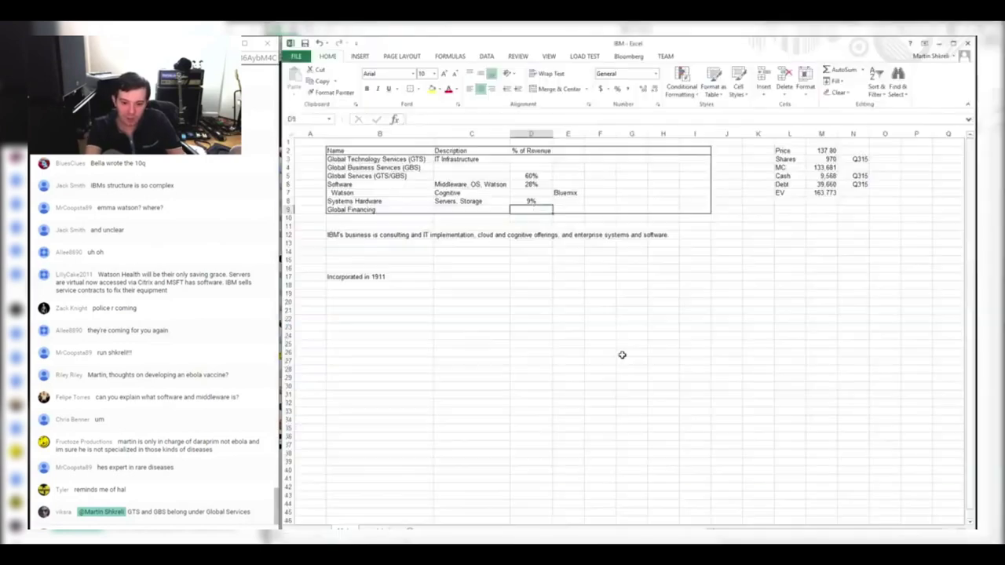
pyautogui.hotkey('alt', 'Tab')
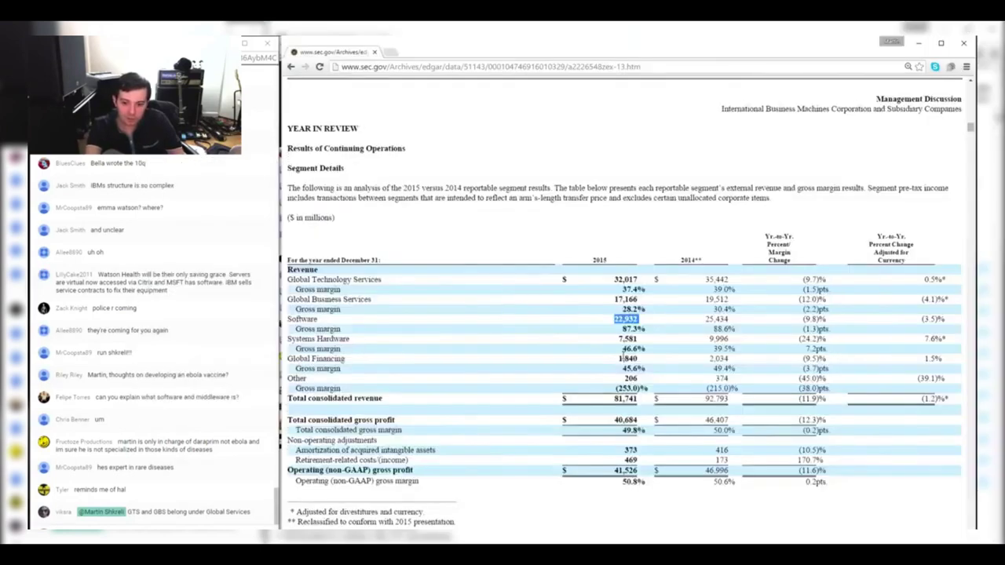
pyautogui.hotkey('alt', 'Tab')
pyautogui.hotkey('alt', 'Tab')
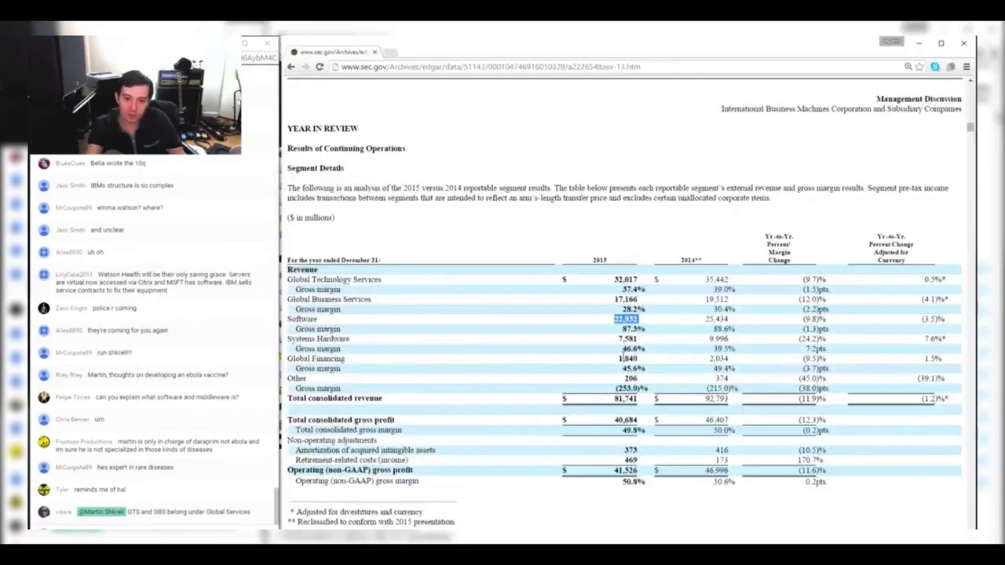
pyautogui.hotkey('alt', 'Tab')
pyautogui.write('/81744')
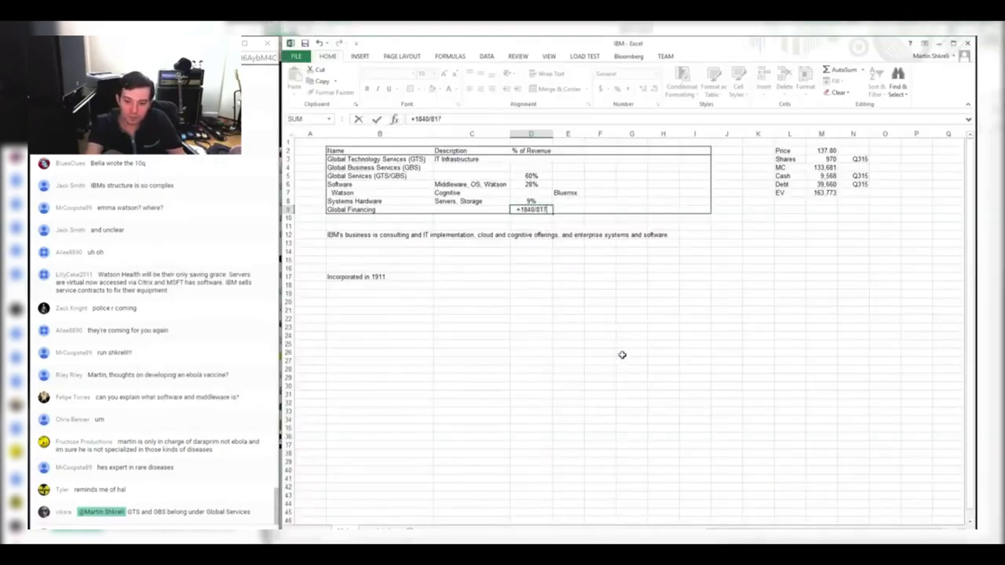
pyautogui.hotkey('ctrl', 'Return')
pyautogui.hotkey('ctrl', 'shift', '5')
# Check the revenue shares of Global Services, Software, Systems Hardware and Global Financing individually and in combination
pyautogui.hotkey('shift', 'Up')
pyautogui.hotkey('shift', 'Up')
pyautogui.hotkey('shift', 'Up')
pyautogui.hotkey('shift', 'Up')
pyautogui.press('Up')
pyautogui.press('Up')
pyautogui.press('Up')
pyautogui.press('Up')
pyautogui.hotkey('shift', 'Down')
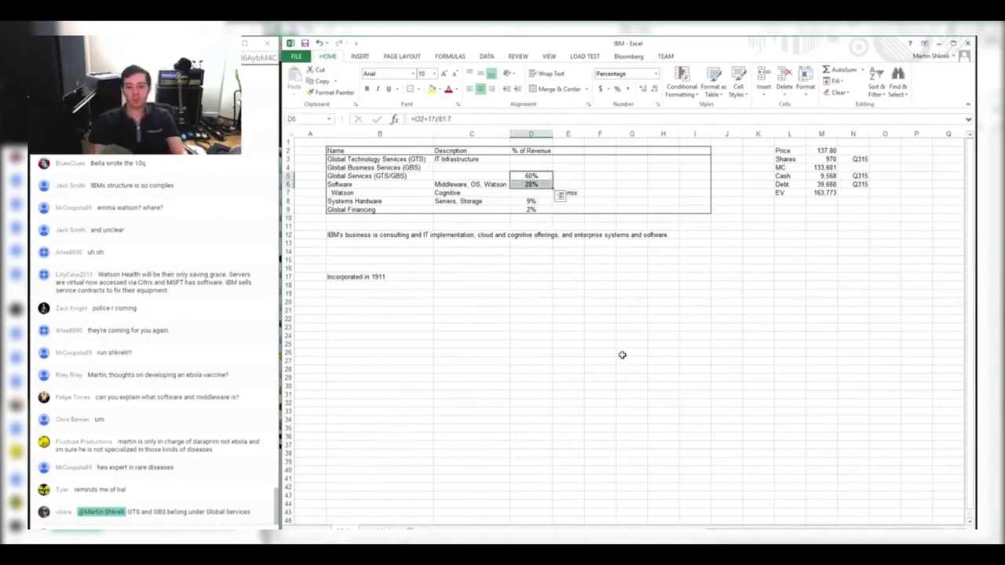
pyautogui.hotkey('shift', 'Up')
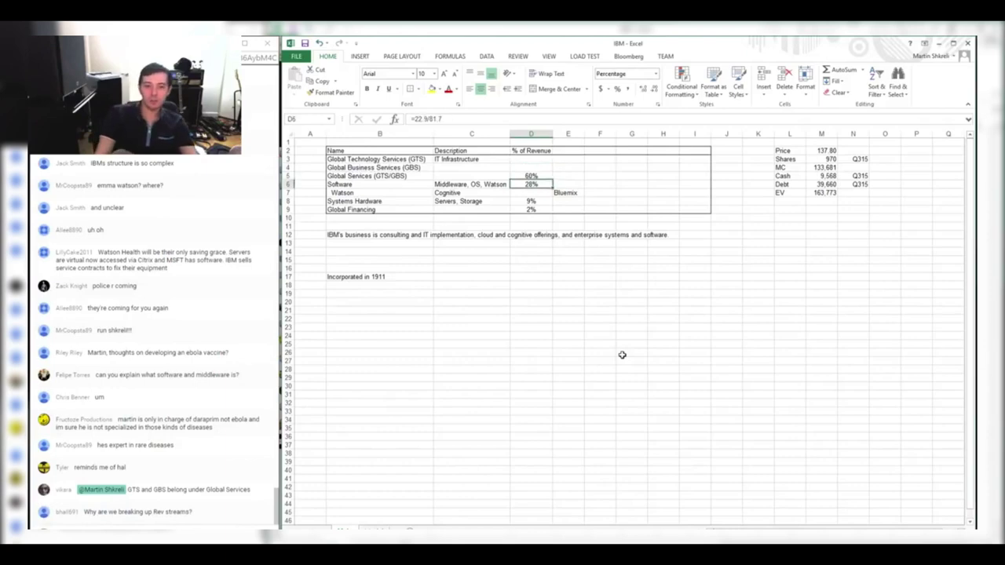
pyautogui.press('Up')
pyautogui.press('Down')
pyautogui.press('Down')
pyautogui.press('Down')
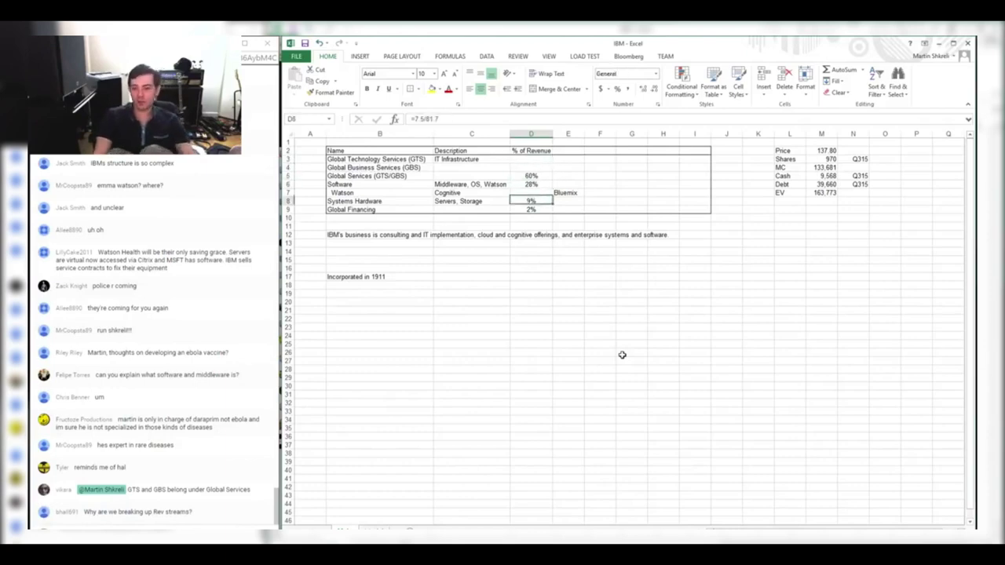
pyautogui.press('Up')
pyautogui.press('Up')
pyautogui.press('Up')
pyautogui.press('Up')
pyautogui.press('Up')
# Calculate Global Technology Services' revenue share in D3 as =32/81.7 and show it as a percentage
pyautogui.hotkey('alt', 'Tab')
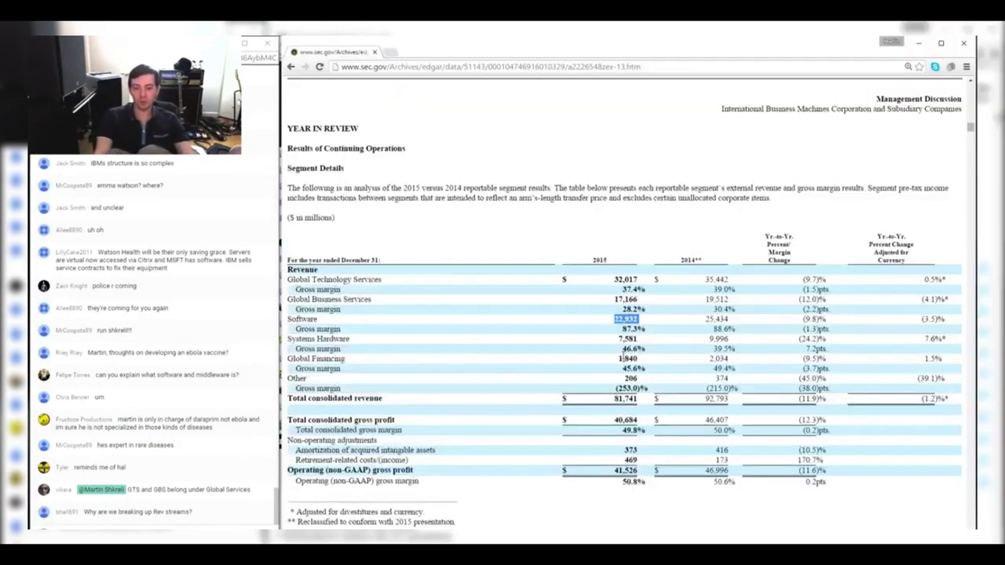
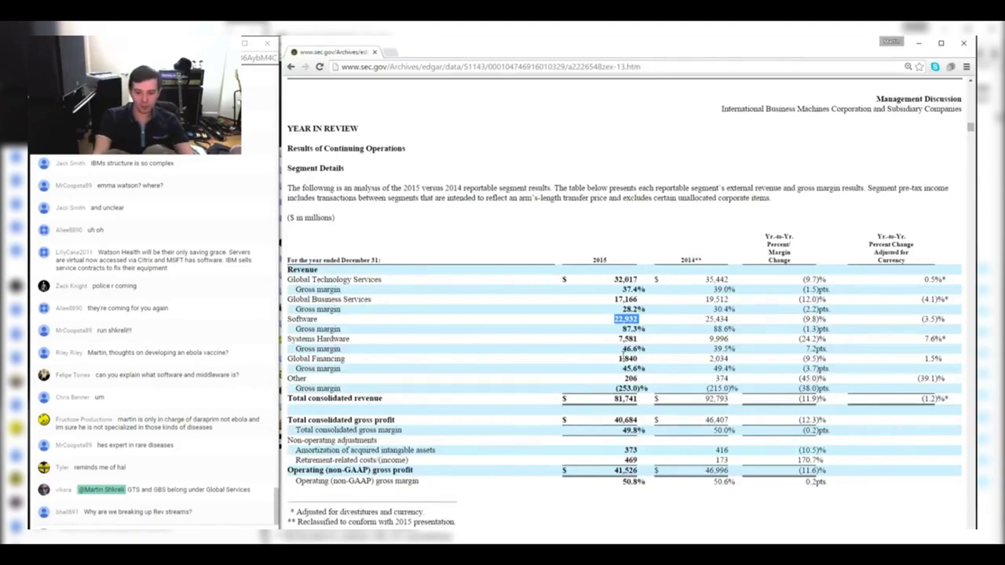
pyautogui.hotkey('alt', 'Tab')
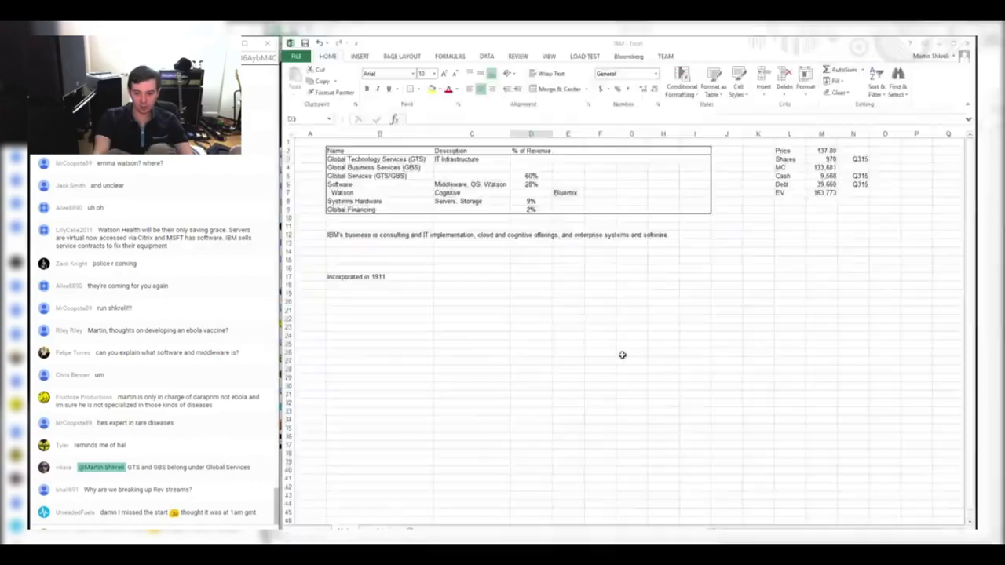
pyautogui.write('32/81.7')
pyautogui.press('Up')
pyautogui.press('F2')
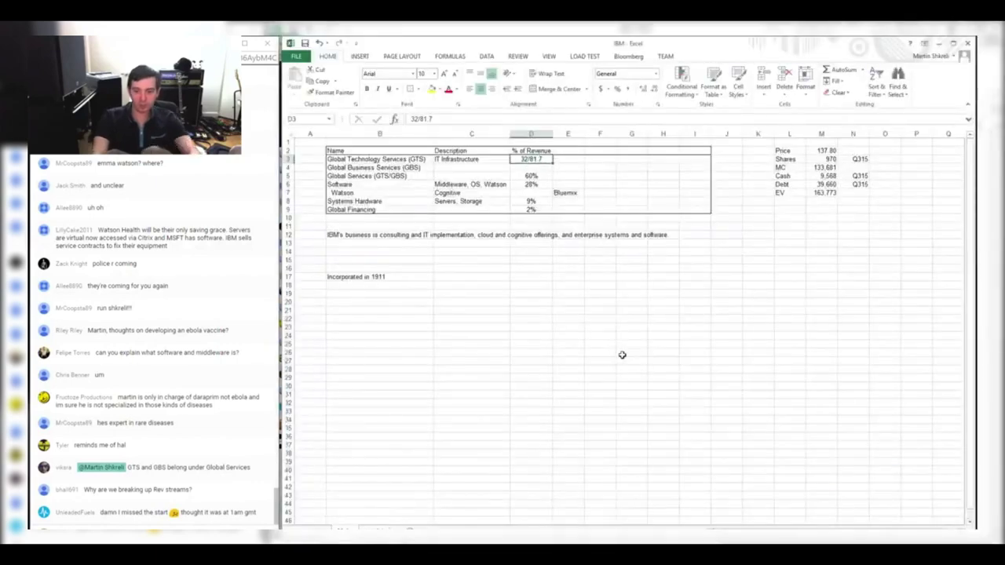
pyautogui.press('Return')
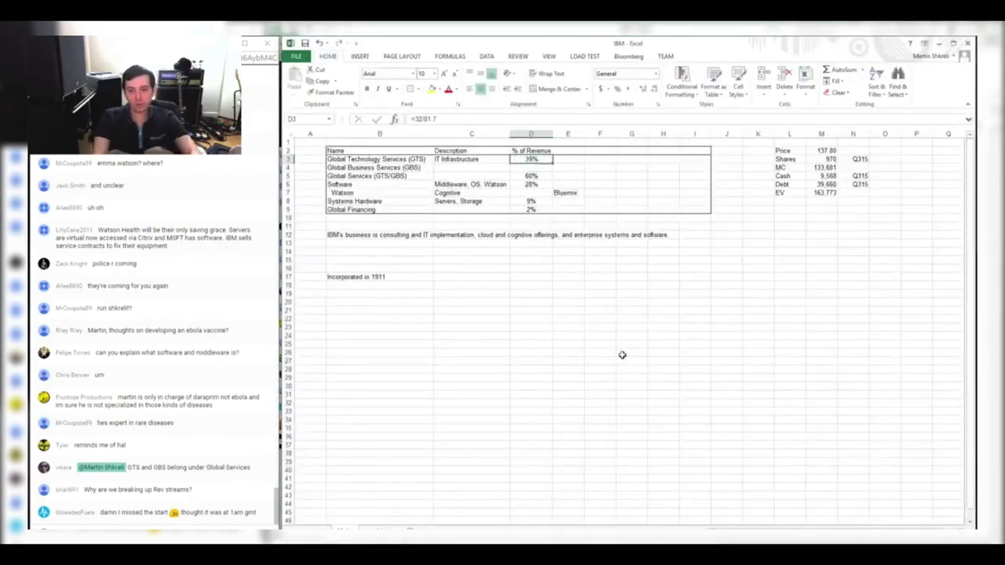
# Calculate Global Business Services' revenue share in D4 as 17.166/81.741 from the exhibit's 2015 figures and show it as a percentage
pyautogui.hotkey('alt', 'Tab')
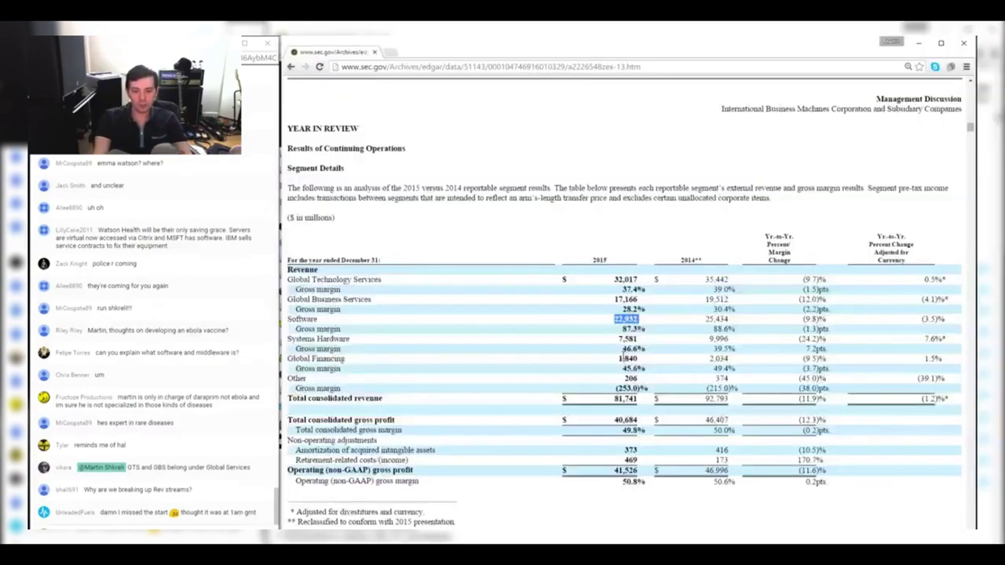
pyautogui.hotkey('alt', 'Tab')
pyautogui.write('=17.166')
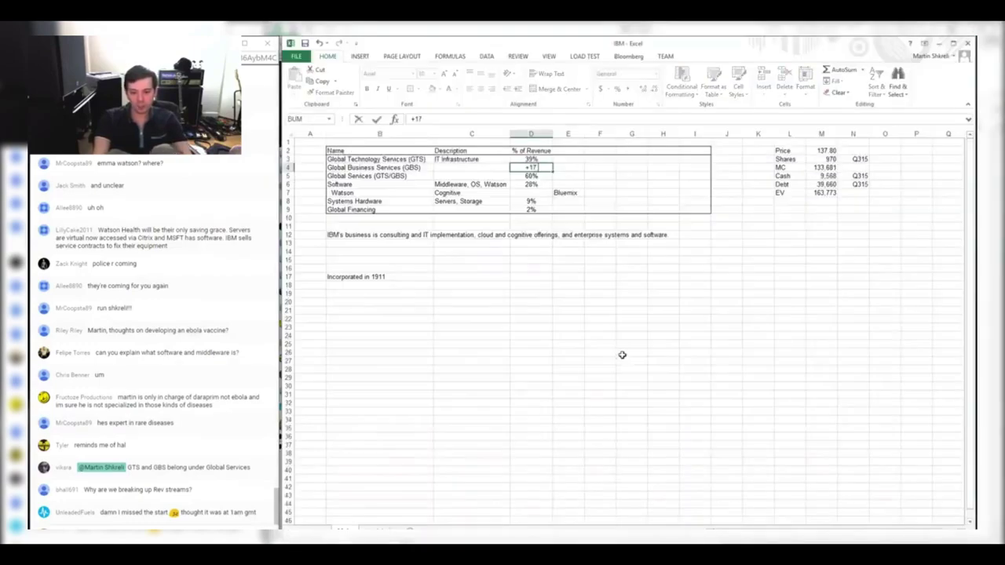
pyautogui.hotkey('alt', 'Tab')
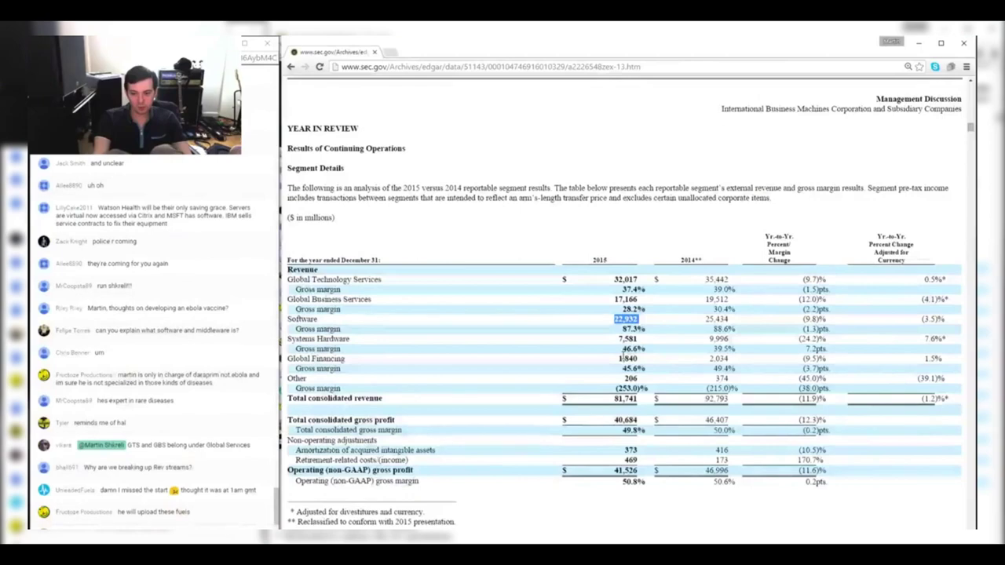
pyautogui.hotkey('alt', 'Tab')
pyautogui.write('/81.741')
pyautogui.hotkey('ctrl', 'Return')
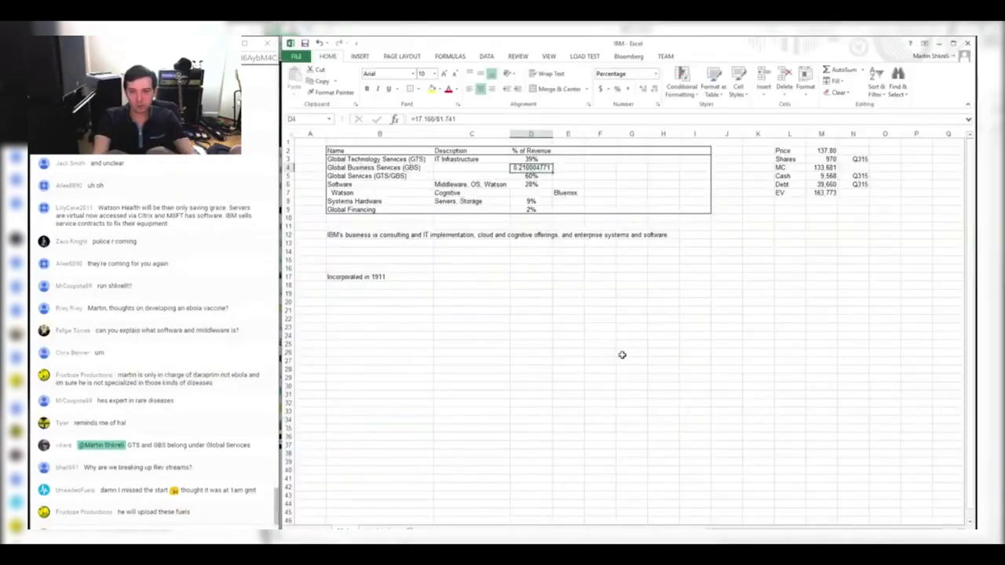
pyautogui.press('Down')
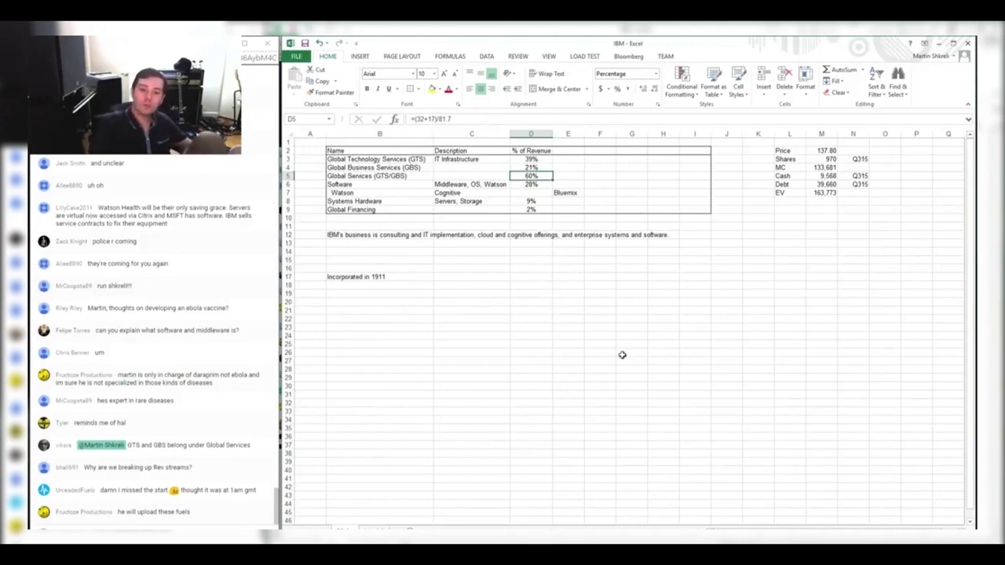
# Add a Notes header in E2, beside the % of Revenue column
pyautogui.press('Down')
pyautogui.press('Down')
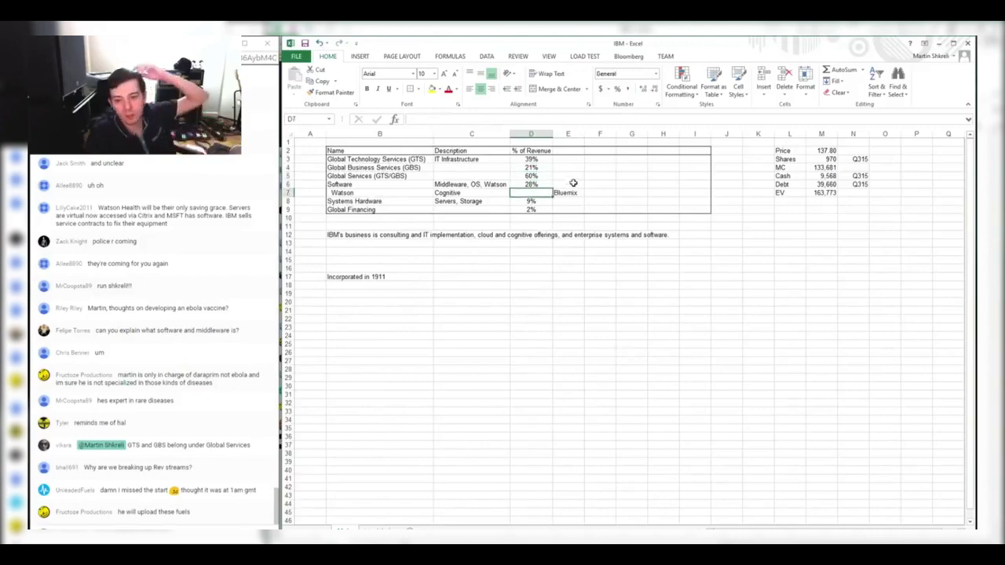
pyautogui.click(562, 150)
pyautogui.write('M')
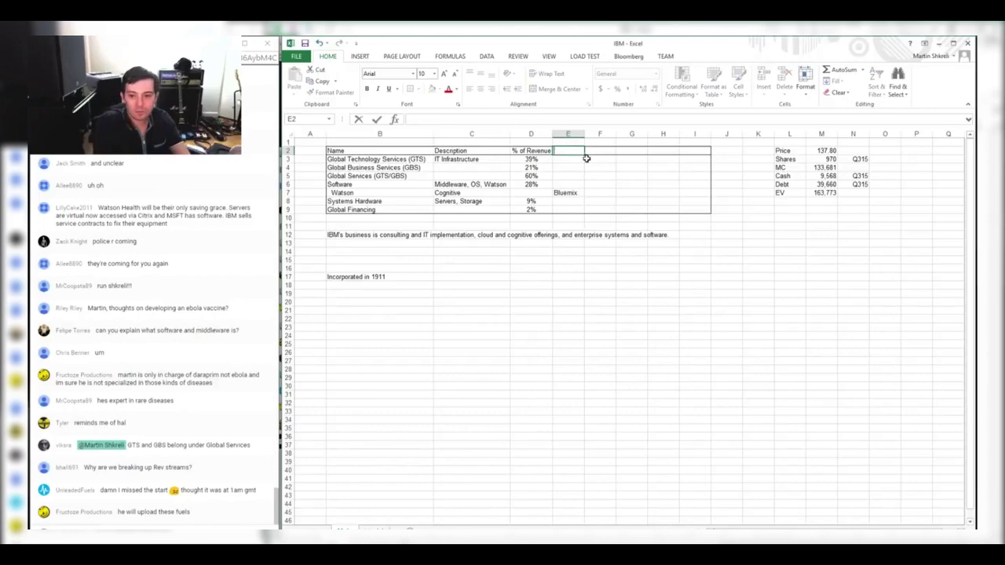
pyautogui.write('Notes')
pyautogui.press('Return')
# Center the Notes column entries from E2 to E7 and slightly widen column E
pyautogui.moveTo(566, 152); pyautogui.dragTo(578, 192)
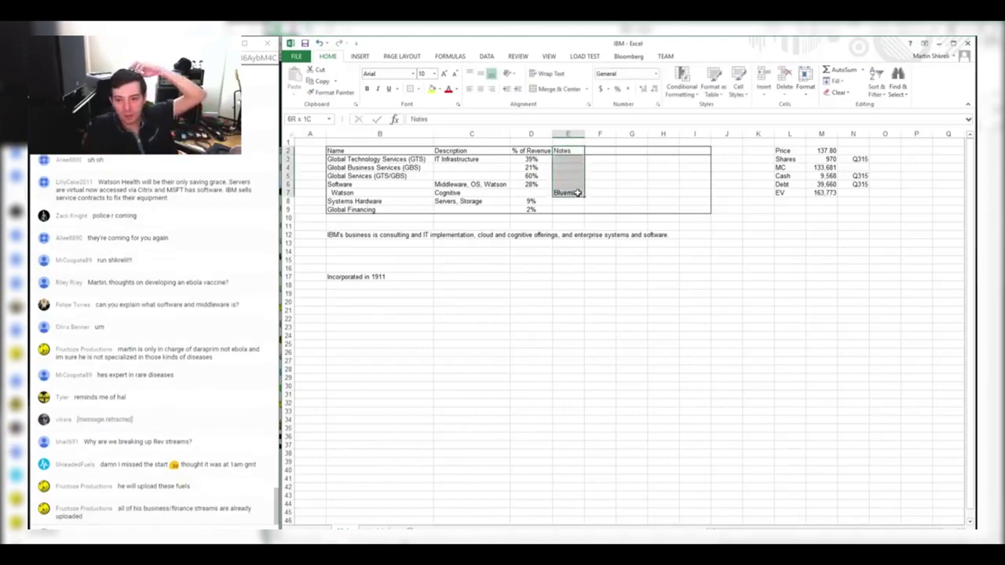
pyautogui.click(480, 88)
pyautogui.click(530, 176)
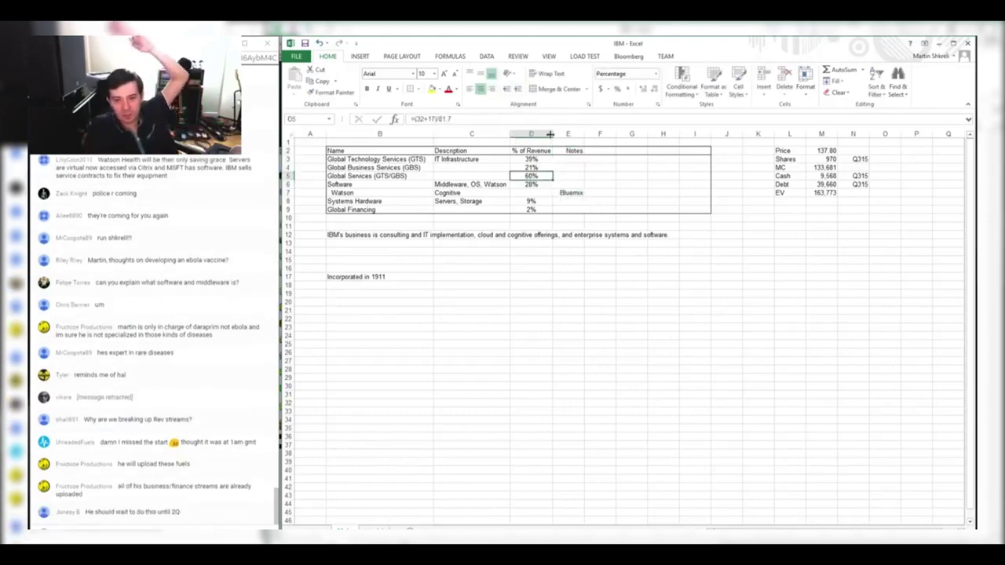
pyautogui.moveTo(566, 151); pyautogui.dragTo(571, 193)
pyautogui.click(480, 88)
pyautogui.click(531, 184)
pyautogui.moveTo(584, 134); pyautogui.dragTo(590, 135)
pyautogui.click(570, 176)
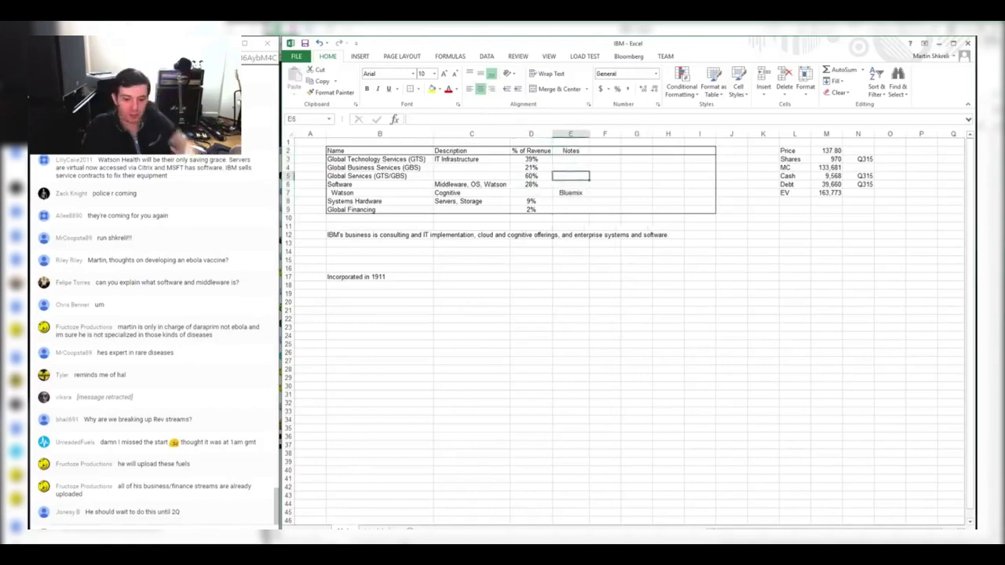
# Insert a GTS worksheet with Main in A1, Name in B2 and Global Technology Services in C2
pyautogui.hotkey('shift', 'F11')
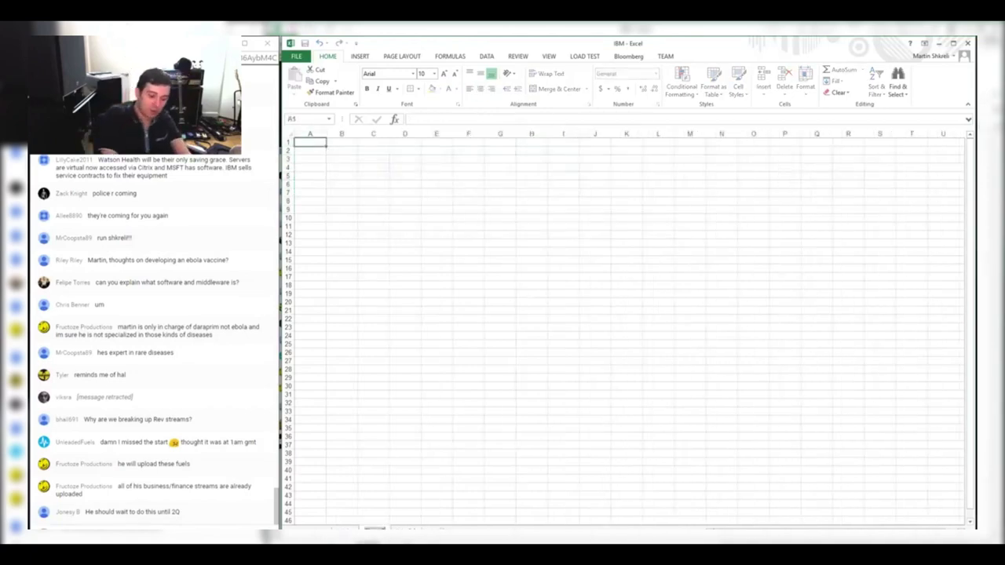
pyautogui.write('Main')
pyautogui.press('Return')
pyautogui.press('Right')
pyautogui.write('Name')
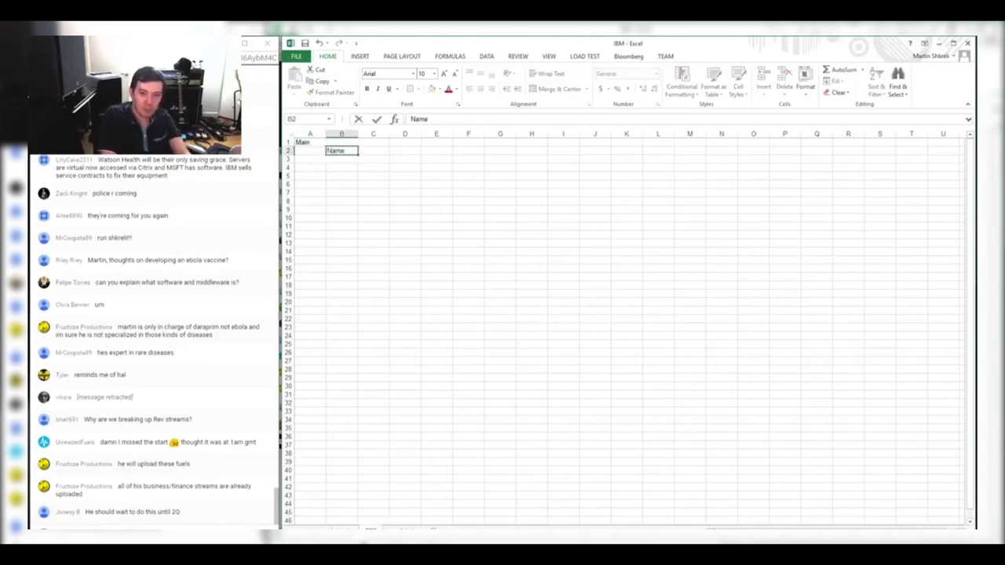
pyautogui.press('Tab')
pyautogui.write('Global Tecvh')
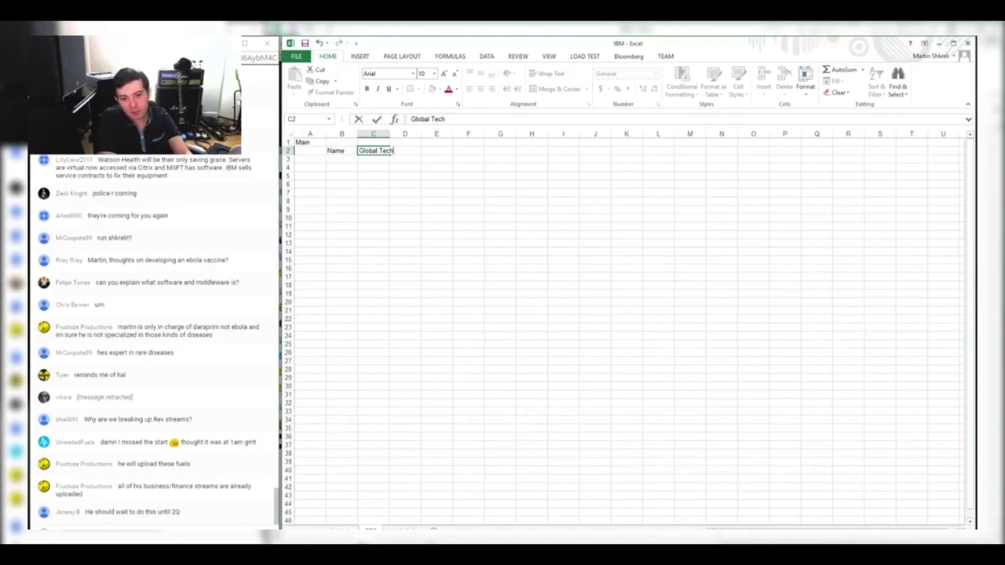
pyautogui.write('nology Services')
pyautogui.press('Return')
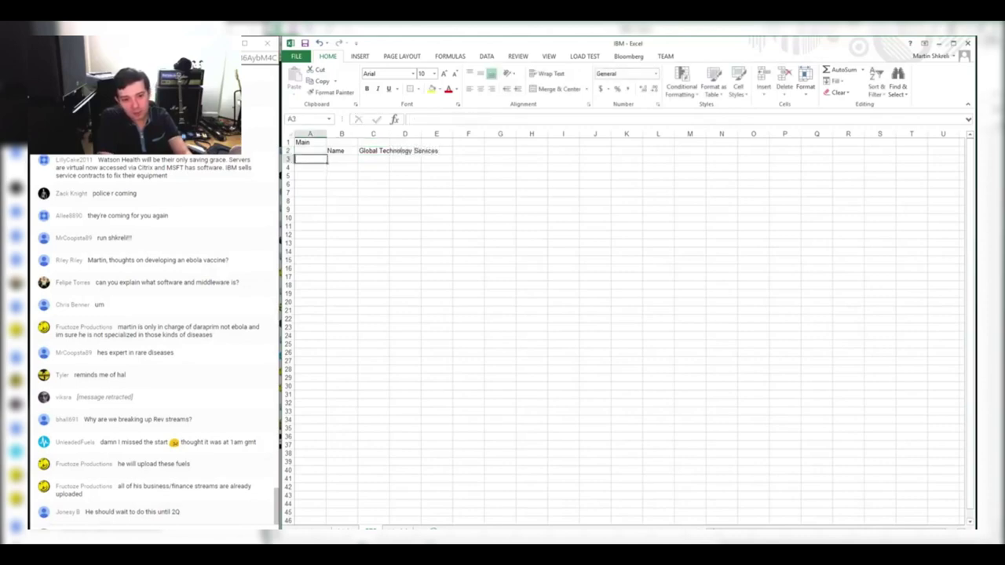
# Add a Clients row in B3 with "Walmart? Microsoft? JPMorgan?" in C3
pyautogui.press('Right')
pyautogui.write('Clients')
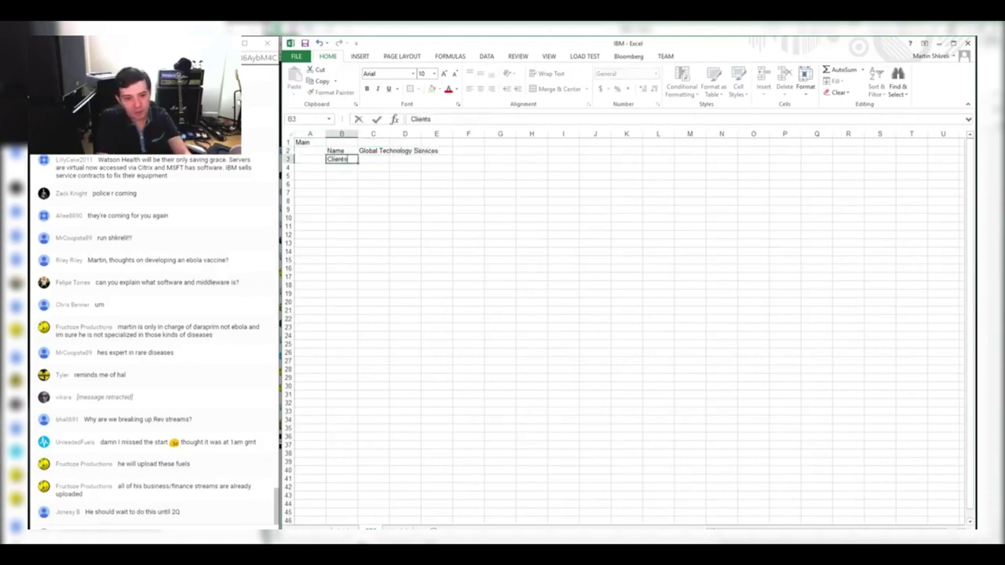
pyautogui.press('Tab')
pyautogui.write('Walmart? Micro')
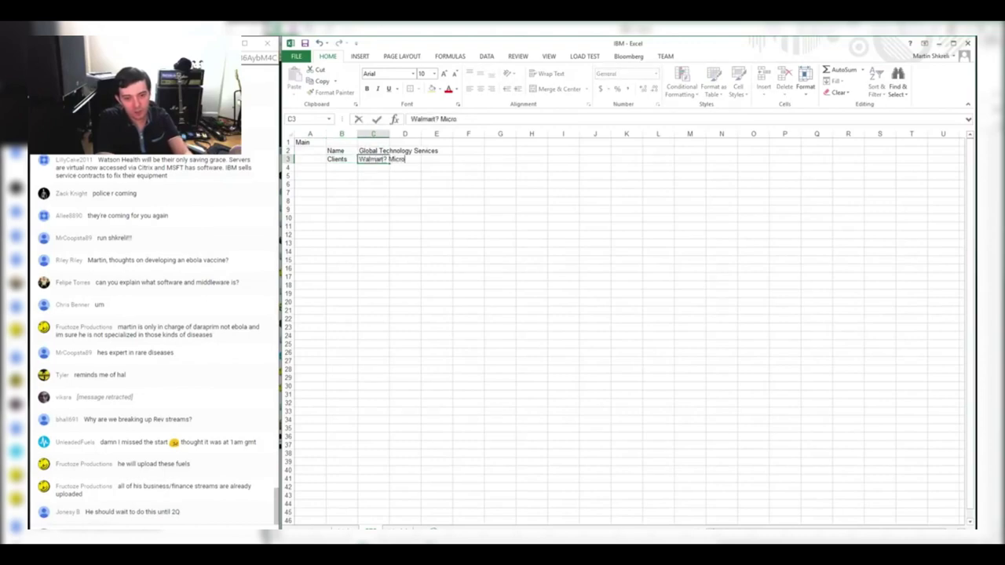
pyautogui.write('soft? JPMorgan?')
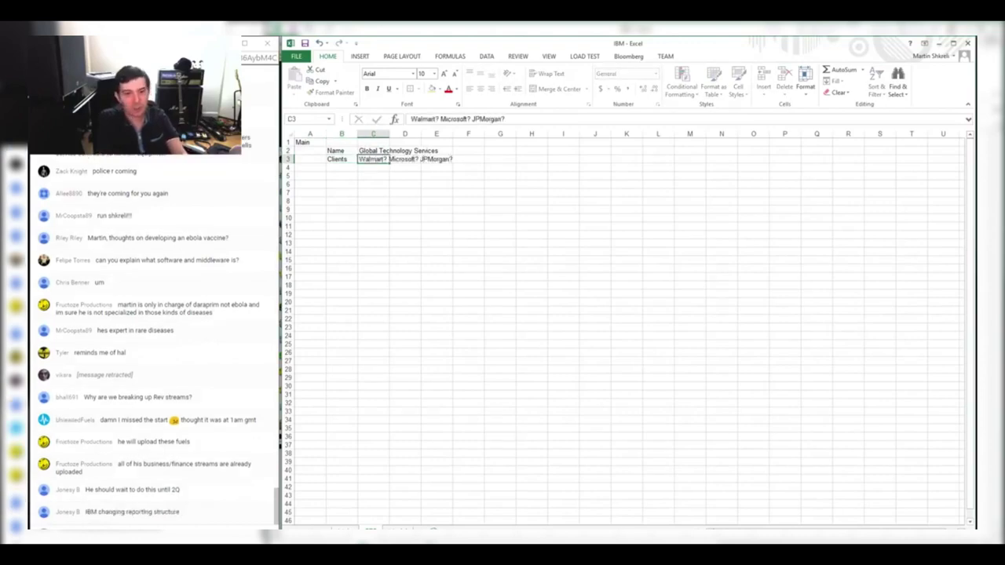
pyautogui.click(310, 167)
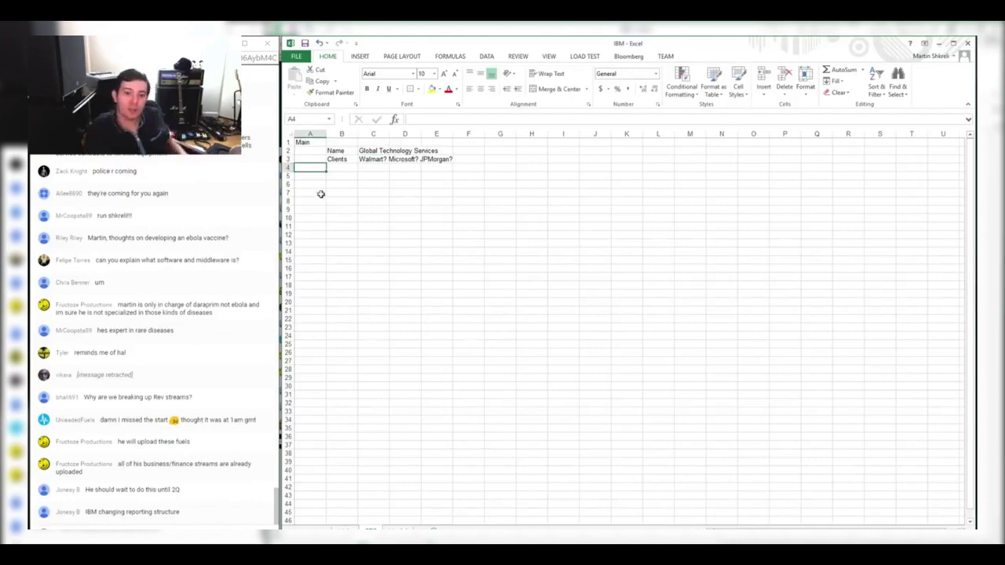
# Fit column A to its contents and hyperlink cell A1 to the Main sheet
pyautogui.doubleClick(327, 134)
pyautogui.click(307, 141)
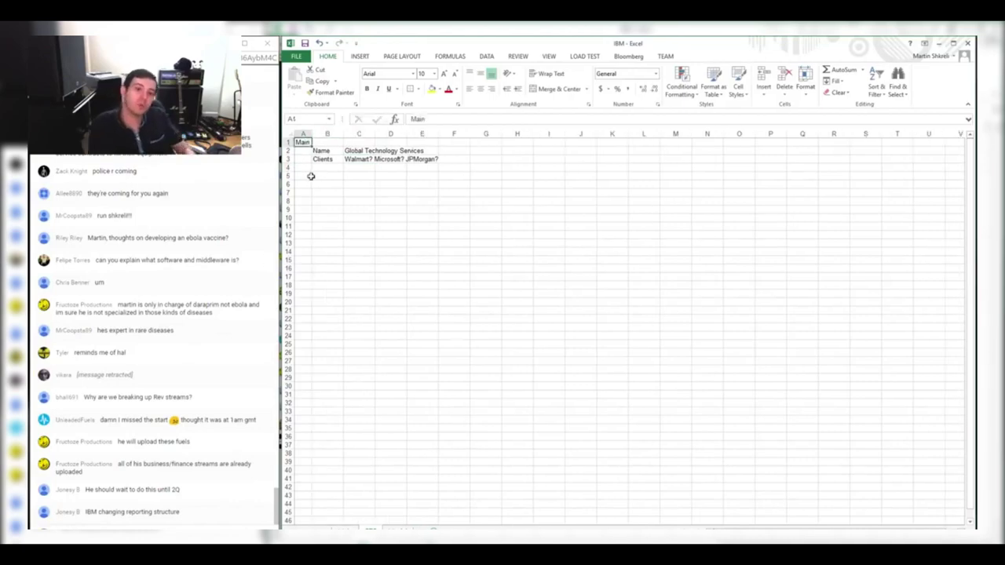
pyautogui.hotkey('ctrl', 'k')
pyautogui.click(406, 242)
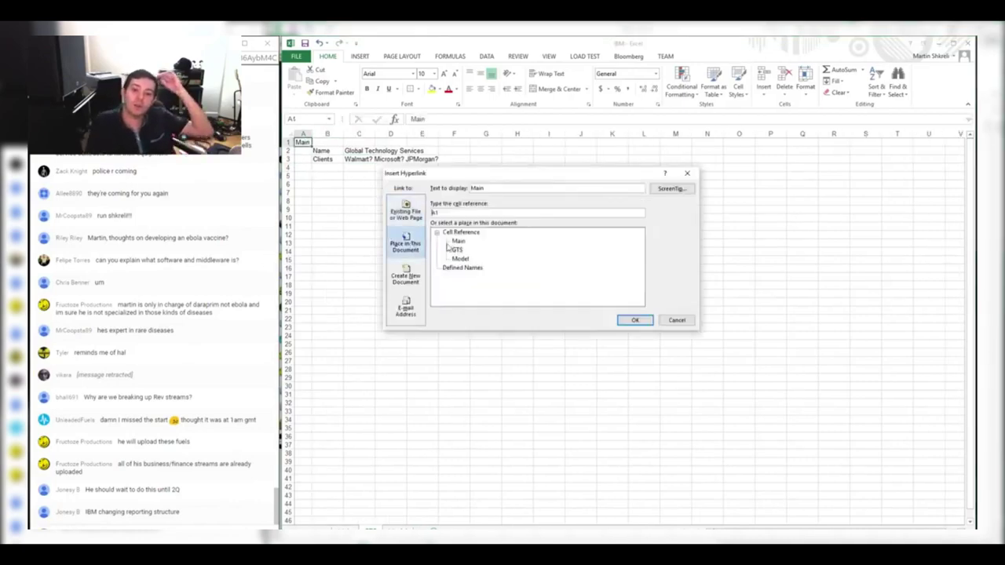
pyautogui.doubleClick(458, 241)
pyautogui.click(391, 209)
# Slightly widen column C and follow the A1 link back to the Main sheet
pyautogui.click(415, 160)
pyautogui.click(428, 208)
pyautogui.moveTo(375, 134); pyautogui.dragTo(382, 133)
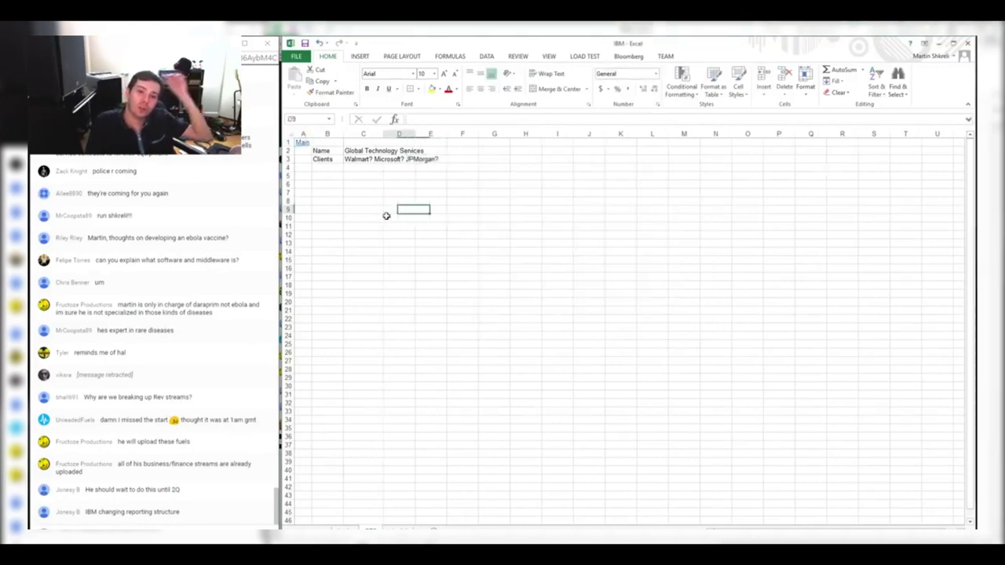
pyautogui.click(331, 161)
pyautogui.click(306, 143)
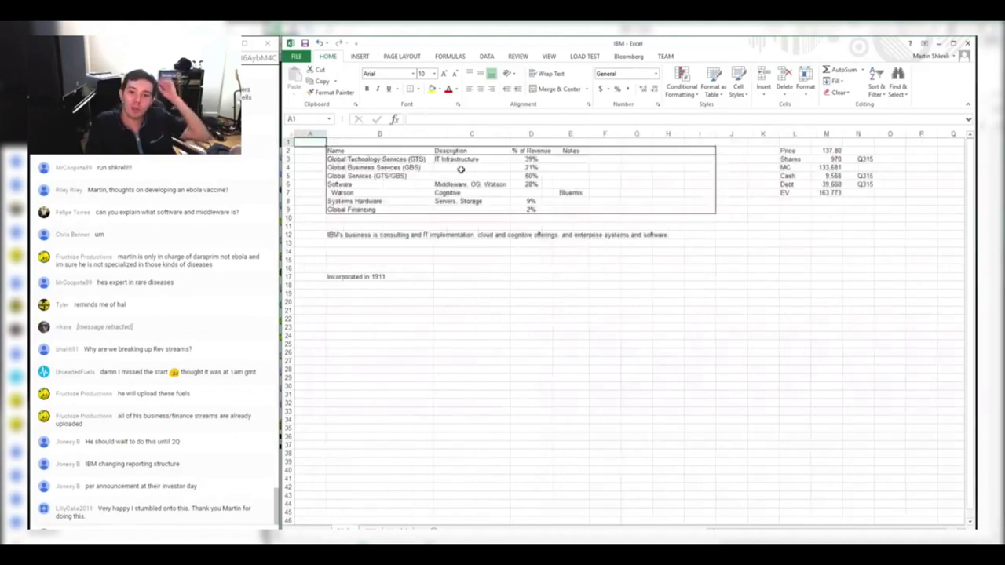
# Narrow column A on the Main sheet so the segment table sits closer to the edge
pyautogui.click(458, 171)
pyautogui.click(372, 160)
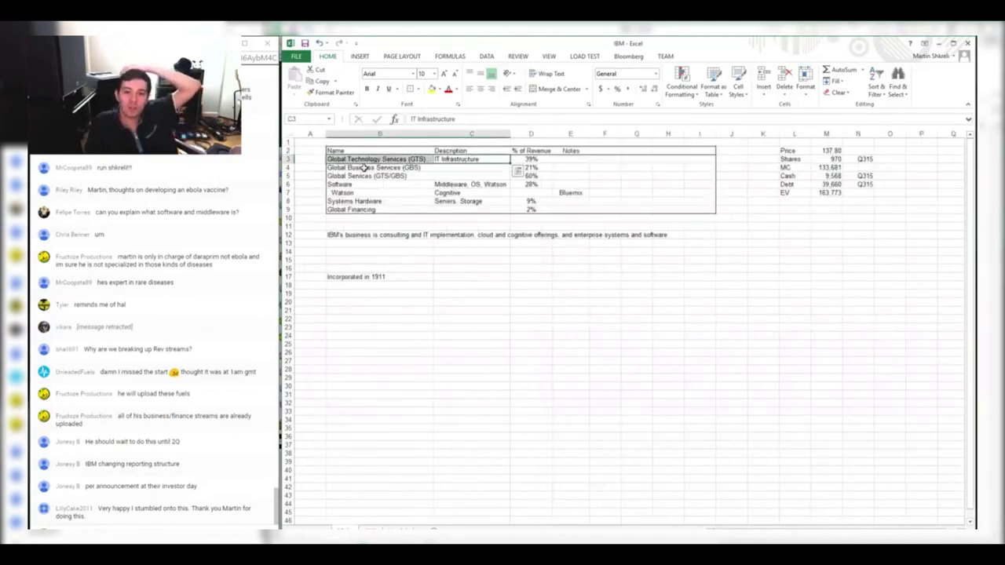
pyautogui.click(358, 210)
pyautogui.moveTo(326, 134); pyautogui.dragTo(306, 133)
pyautogui.click(444, 167)
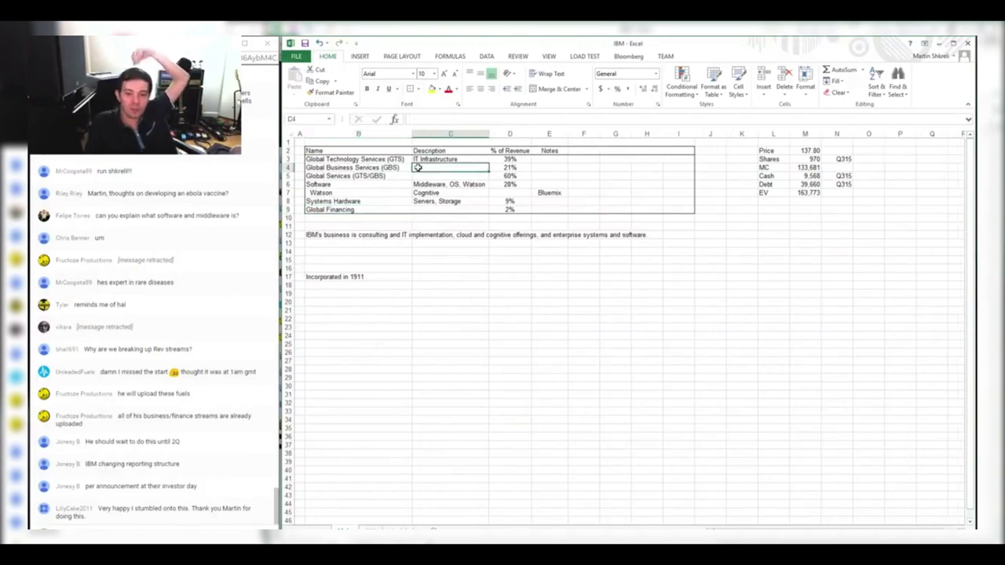
# Center the Description entries in C2:C9 and fit column C to its contents
pyautogui.moveTo(436, 151); pyautogui.dragTo(444, 211)
pyautogui.click(481, 92)
pyautogui.click(518, 217)
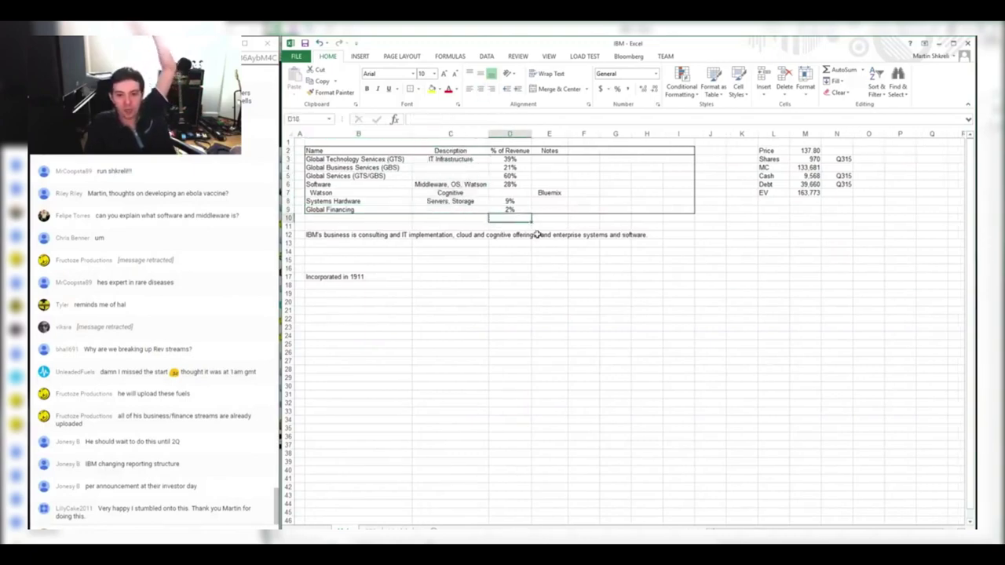
pyautogui.doubleClick(490, 134)
pyautogui.moveTo(338, 184); pyautogui.dragTo(505, 182)
pyautogui.click(664, 281)
# Slightly widen the % of Revenue and Notes columns, D and E
pyautogui.hotkey('ctrl', 'shift', 'Home')
pyautogui.click(556, 218)
pyautogui.click(517, 134)
pyautogui.click(534, 175)
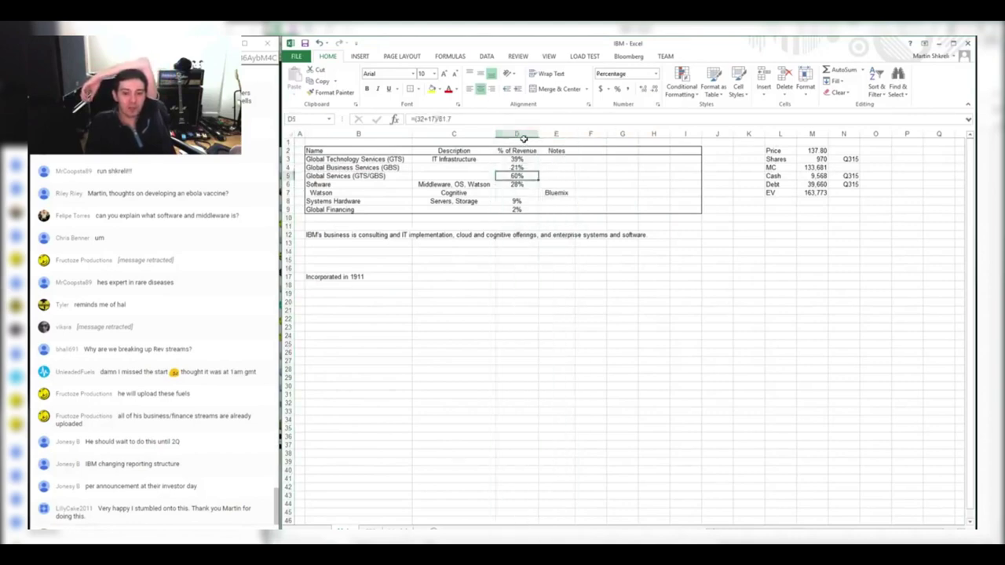
pyautogui.moveTo(539, 137); pyautogui.dragTo(584, 135)
pyautogui.click(585, 174)
pyautogui.click(573, 134)
pyautogui.click(573, 163)
pyautogui.click(684, 200)
# Delete the empty column K between the segment table and the price and share data
pyautogui.click(763, 134)
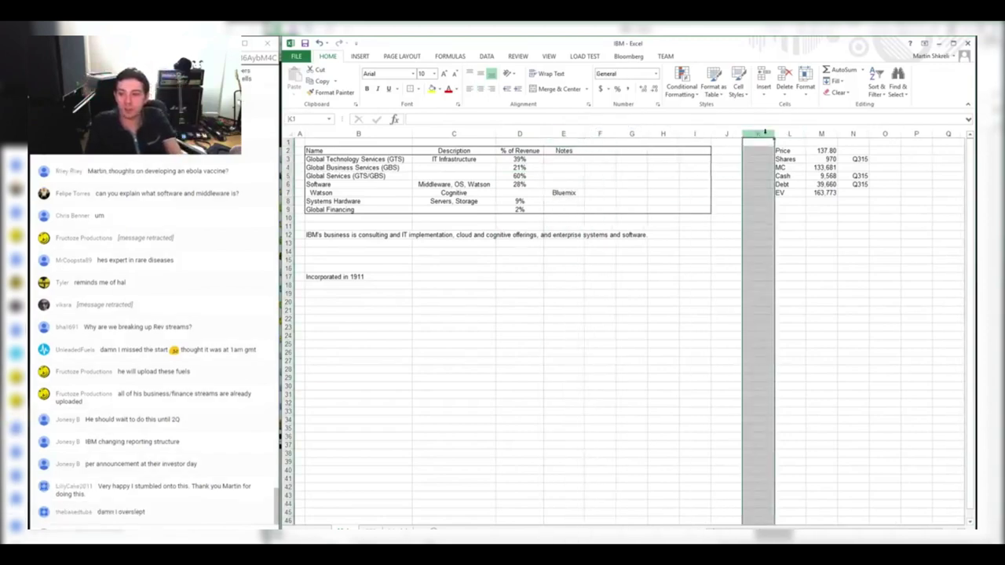
pyautogui.hotkey('ctrl', '-')
pyautogui.click(563, 268)
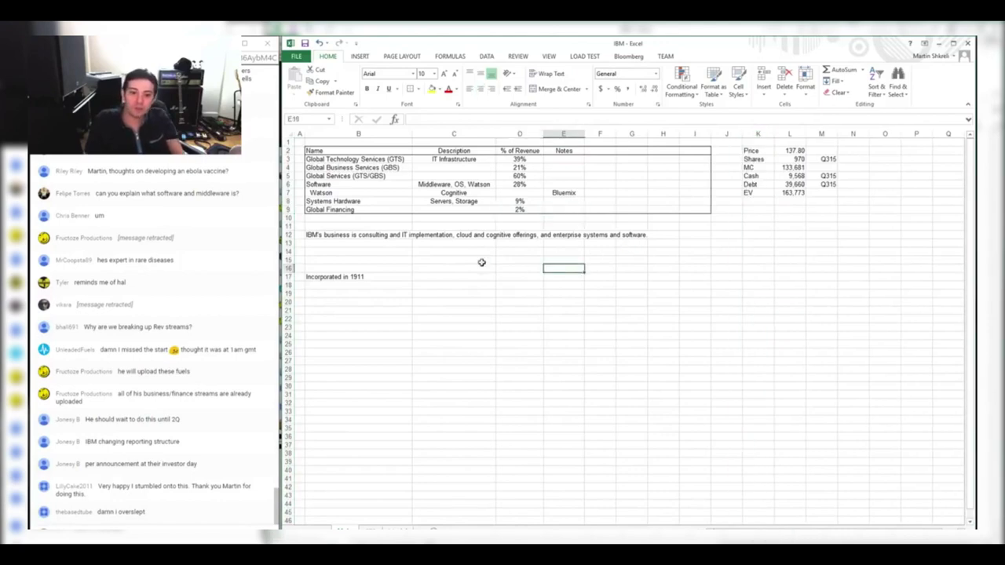
# Clear the sentence describing IBM's business from cell B12
pyautogui.click(332, 235)
pyautogui.press('Delete')
pyautogui.click(366, 285)
pyautogui.hotkey('ctrl', 'Up')
pyautogui.hotkey('ctrl', 'Up')
pyautogui.hotkey('ctrl', 'a')
pyautogui.click(451, 267)
# Switch to the IBM annual report exhibit in the browser and skim from Segment Details to the Geographic Revenue table
pyautogui.hotkey('alt', 'Tab')
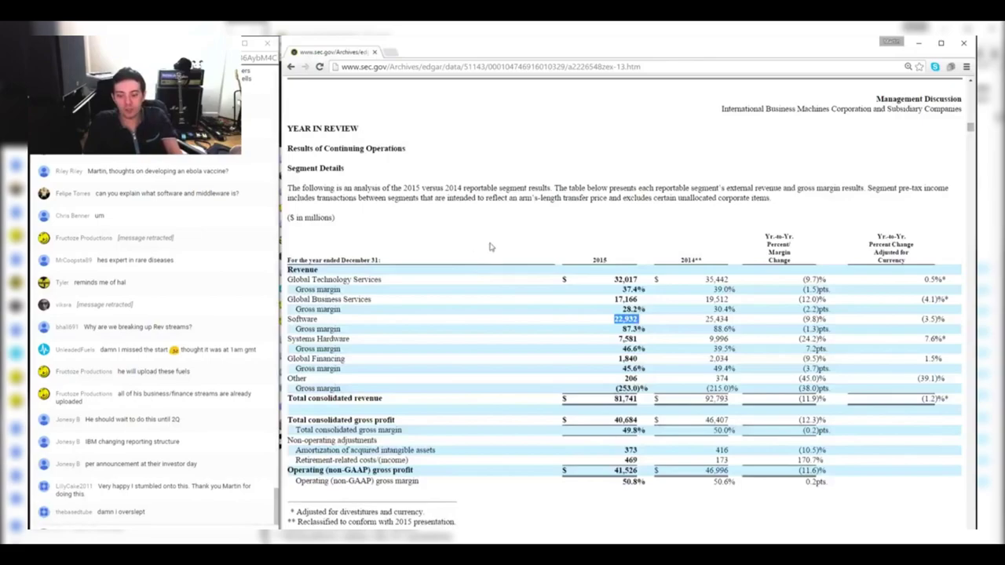
pyautogui.press('pagedown')
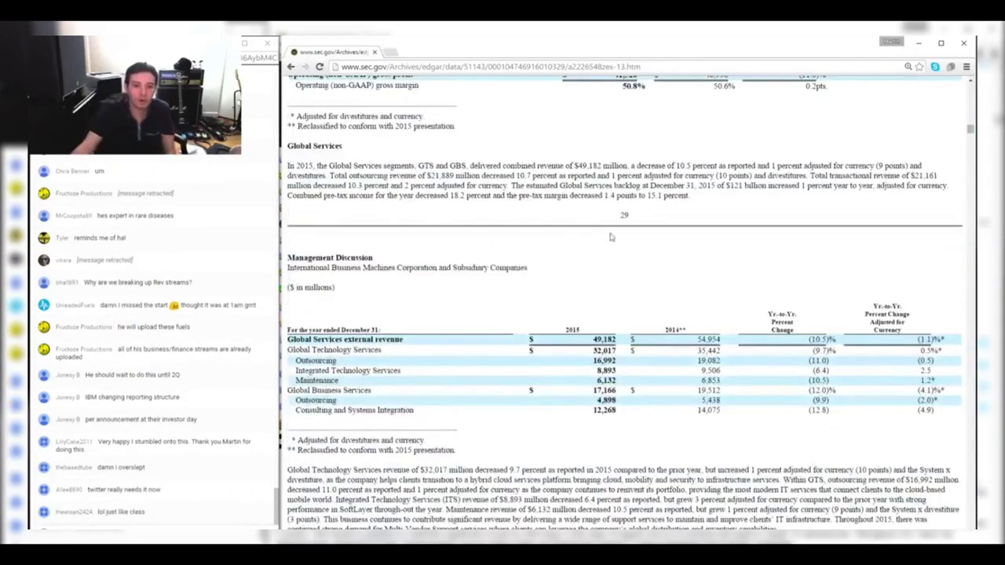
pyautogui.press('pagedown')
pyautogui.press('pagedown')
pyautogui.press('pagedown')
pyautogui.press('pagedown')
pyautogui.press('pagedown')
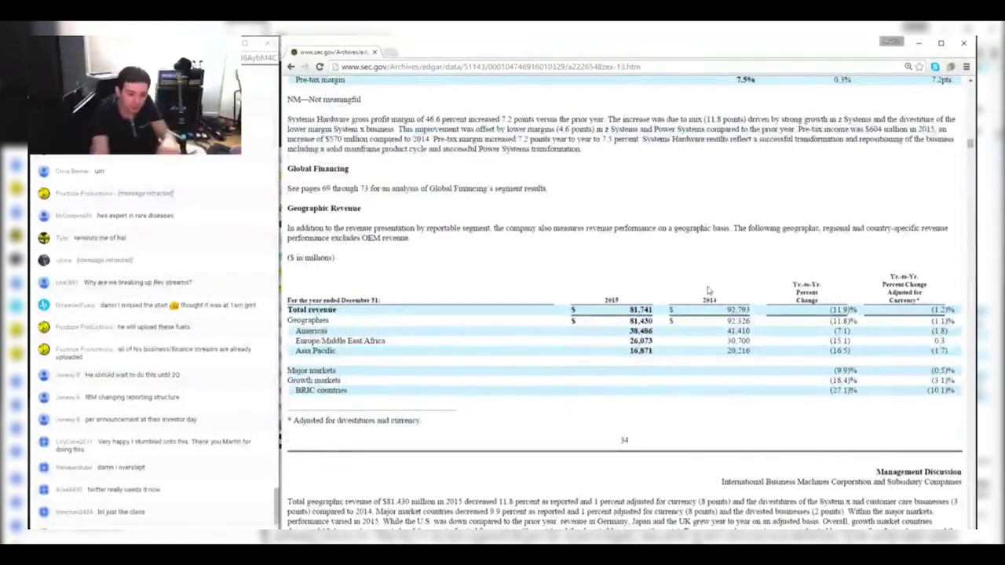
# Open IBM's website home page in the browser
pyautogui.hotkey('ctrl', 'l')
pyautogui.write('ibm')
pyautogui.press('Return')
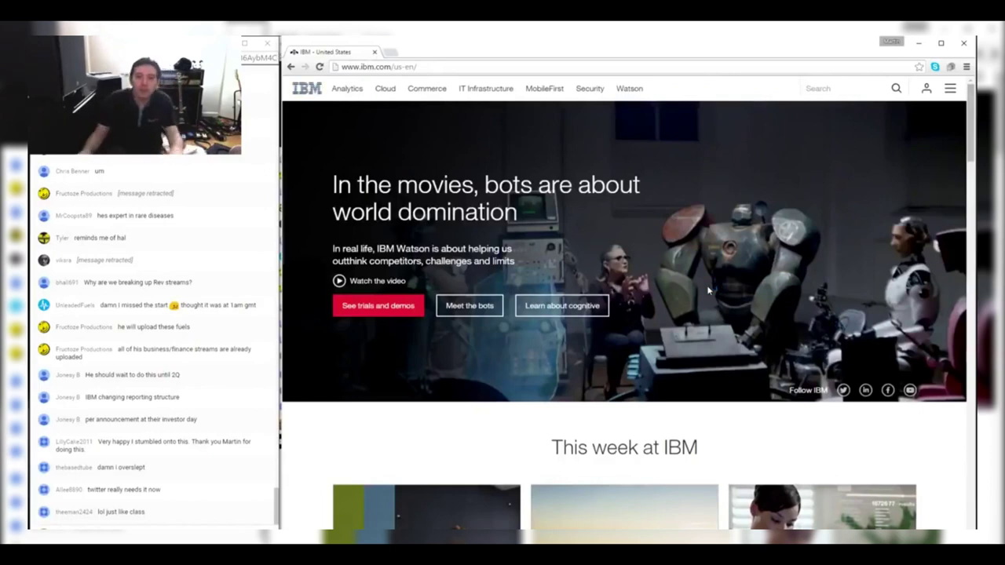
# Back in the Excel workbook, extend the Global Technology Services description in C3 to "IT Infrastructure Consulting"
pyautogui.hotkey('alt', 'Tab')
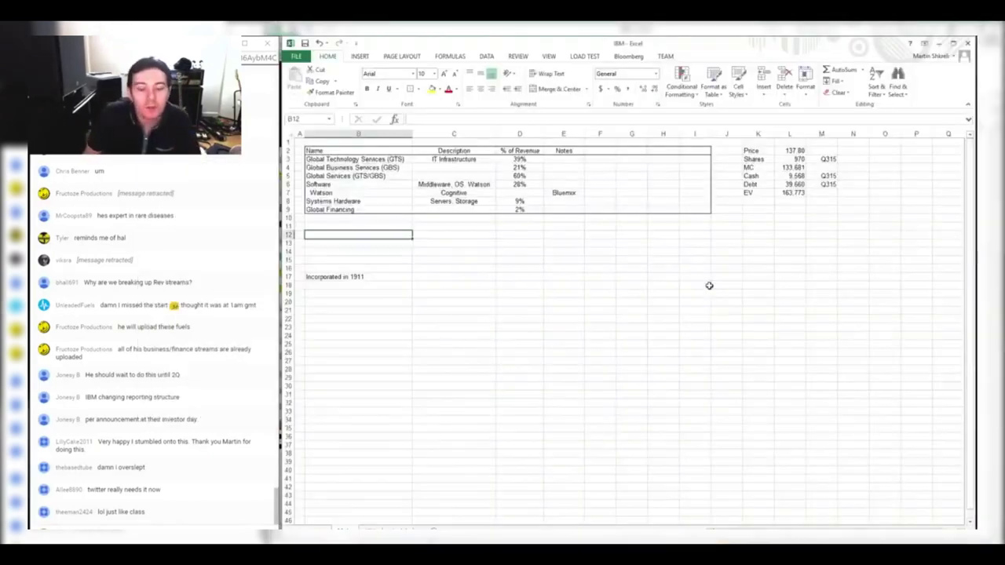
pyautogui.moveTo(379, 197); pyautogui.dragTo(563, 197)
pyautogui.moveTo(348, 160); pyautogui.dragTo(519, 170)
pyautogui.click(477, 159)
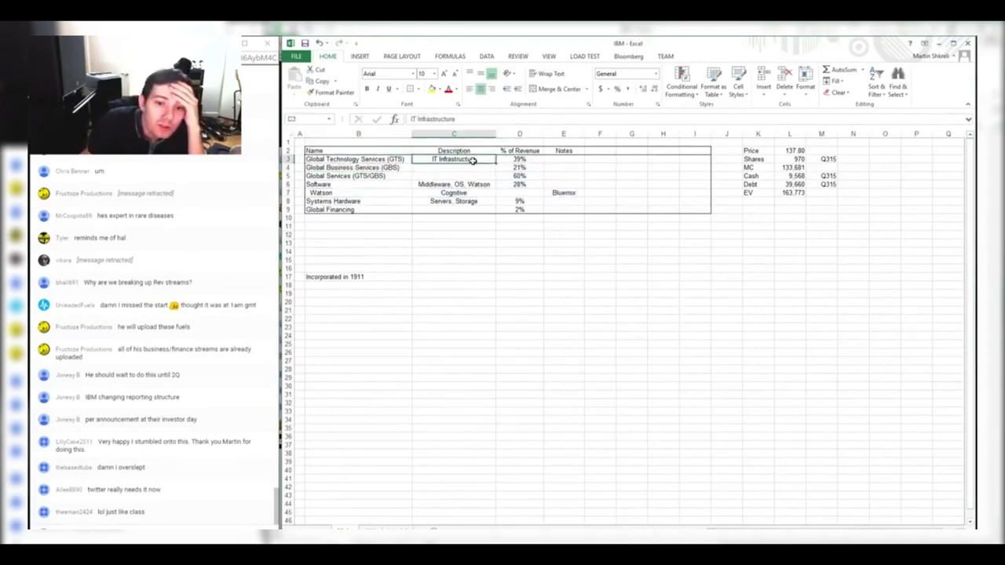
pyautogui.doubleClick(485, 159)
pyautogui.write('Consulting')
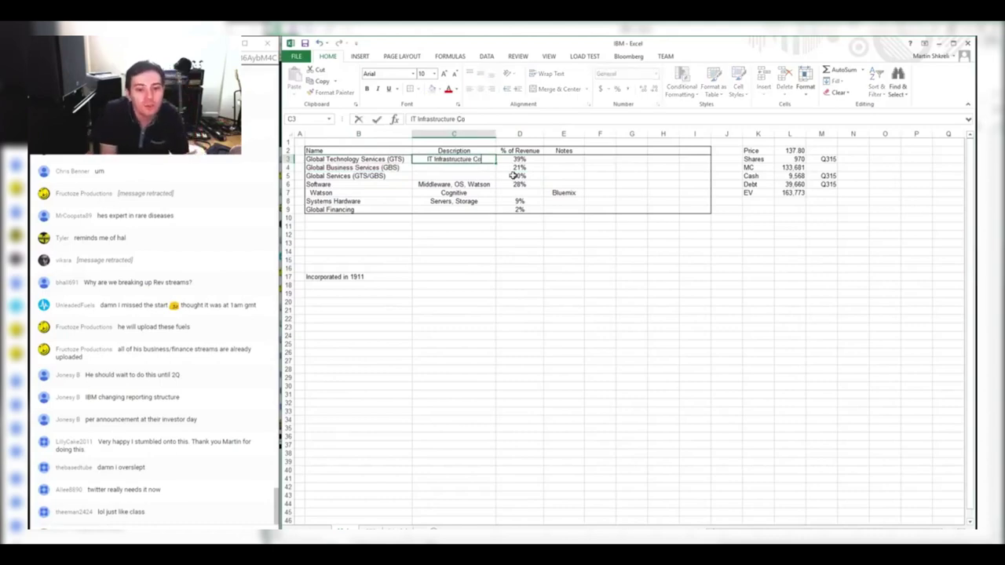
pyautogui.press('Return')
pyautogui.press('Down')
pyautogui.press('Down')
pyautogui.click(512, 176)
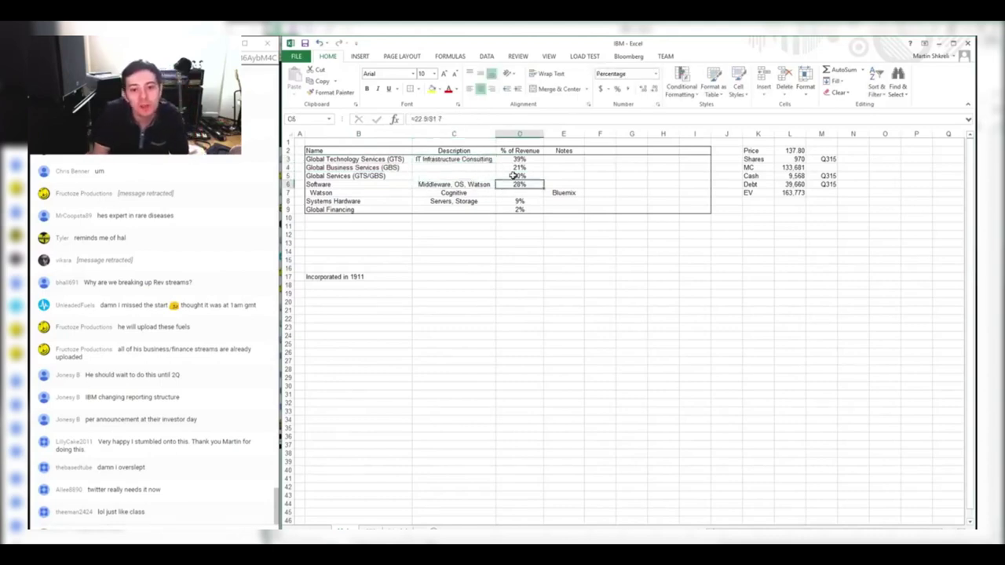
pyautogui.moveTo(362, 186); pyautogui.dragTo(511, 188)
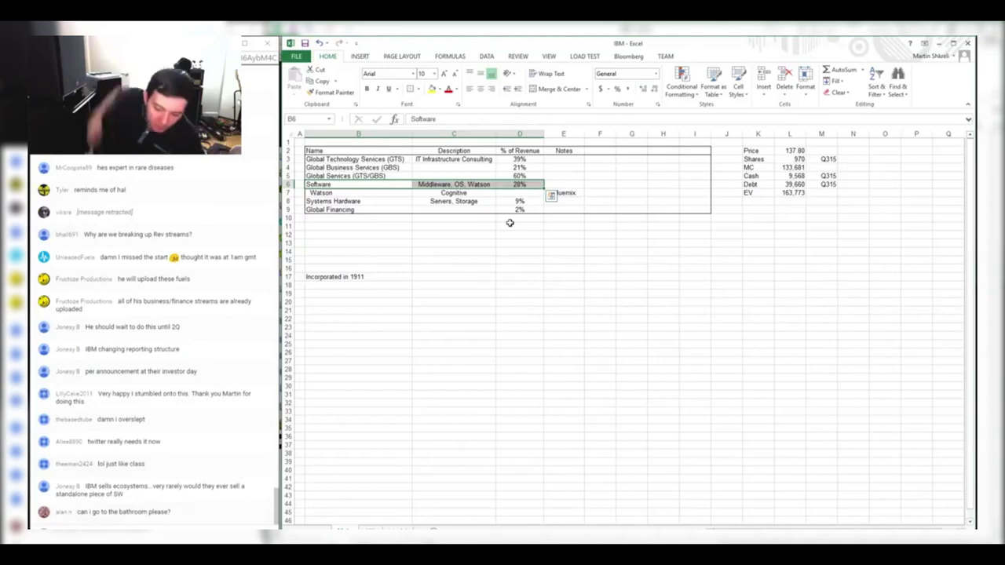
# Go to the Model sheet and examine the income statement history, the forecast through 2030 and the valuation beside it
pyautogui.hotkey('ctrl', 'pagedown')
pyautogui.press('Right')
pyautogui.press('Right')
pyautogui.press('Right')
pyautogui.press('Right')
pyautogui.press('Right')
pyautogui.press('Right')
pyautogui.press('Right')
pyautogui.press('Right')
pyautogui.press('Right')
pyautogui.press('Right')
pyautogui.press('Right')
pyautogui.press('Right')
pyautogui.press('Right')
pyautogui.press('Right')
pyautogui.press('Right')
pyautogui.press('Right')
pyautogui.press('Right')
pyautogui.press('Right')
pyautogui.press('Right')
pyautogui.press('Right')
pyautogui.press('Right')
pyautogui.press('Right')
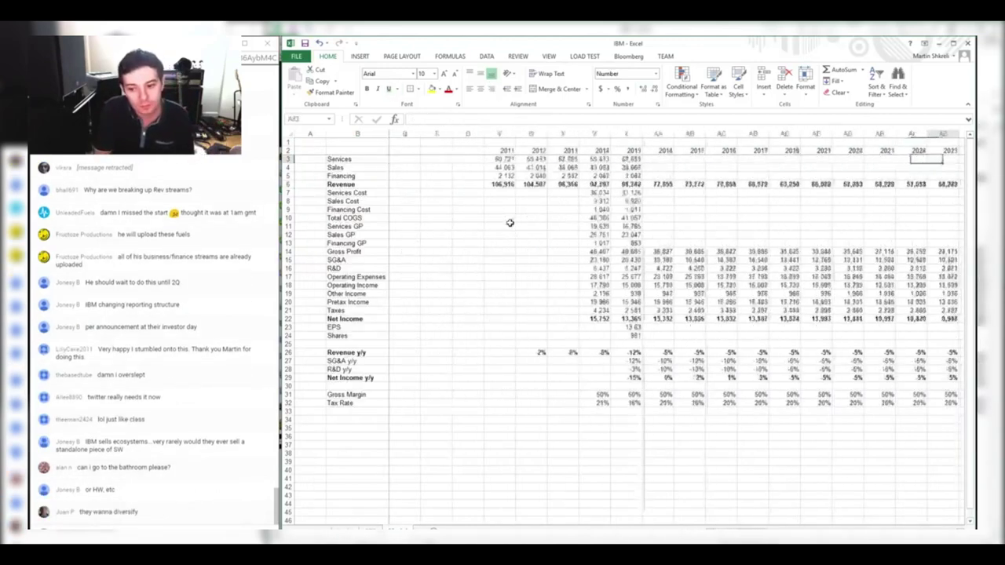
pyautogui.press('Right')
pyautogui.press('Right')
pyautogui.press('Right')
pyautogui.press('Right')
pyautogui.press('Right')
pyautogui.press('Right')
pyautogui.press('Right')
pyautogui.press('Right')
pyautogui.press('Right')
pyautogui.press('Right')
pyautogui.press('Left')
pyautogui.press('Left')
pyautogui.press('Left')
pyautogui.press('Left')
pyautogui.press('Left')
pyautogui.press('Left')
pyautogui.press('Left')
pyautogui.press('Left')
pyautogui.press('Left')
pyautogui.press('Left')
pyautogui.press('Left')
pyautogui.press('Left')
pyautogui.press('Left')
pyautogui.press('Left')
pyautogui.press('Left')
pyautogui.press('Left')
pyautogui.press('Left')
pyautogui.press('Left')
pyautogui.press('Left')
pyautogui.press('Left')
pyautogui.press('Right')
pyautogui.press('Right')
pyautogui.press('Right')
pyautogui.press('Right')
pyautogui.press('Right')
pyautogui.press('Right')
pyautogui.press('Right')
pyautogui.press('Right')
pyautogui.press('Right')
pyautogui.press('Right')
pyautogui.press('Right')
pyautogui.press('Right')
pyautogui.press('Right')
pyautogui.press('Right')
pyautogui.press('Right')
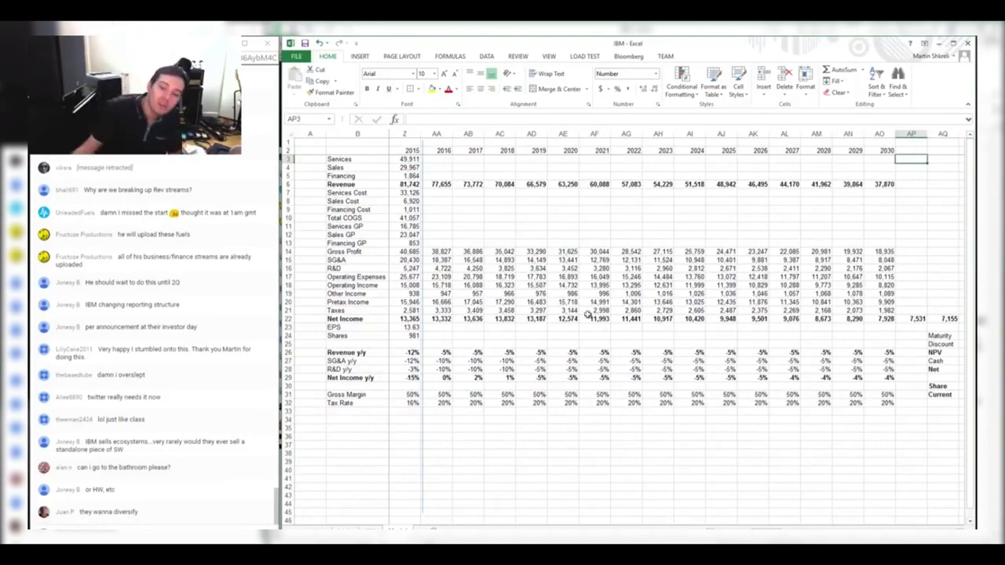
# Examine the forecast revenue growth rates and the valuation block's net value, value per share and current share price
pyautogui.moveTo(451, 355); pyautogui.dragTo(960, 354)
pyautogui.click(951, 444)
pyautogui.click(932, 402)
pyautogui.moveTo(932, 402); pyautogui.dragTo(872, 426)
pyautogui.click(851, 395)
pyautogui.click(858, 402)
pyautogui.moveTo(760, 351); pyautogui.dragTo(388, 354)
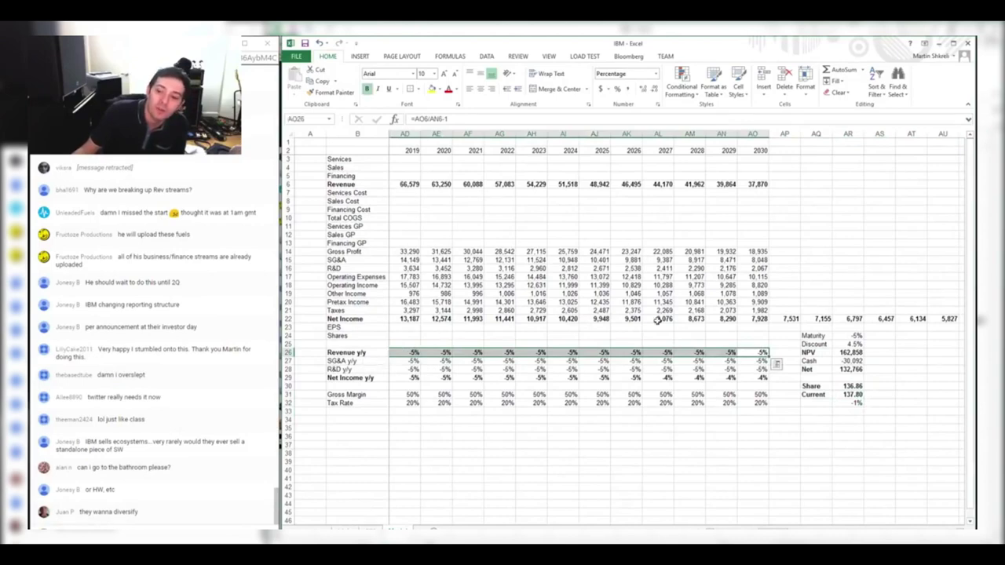
pyautogui.click(852, 394)
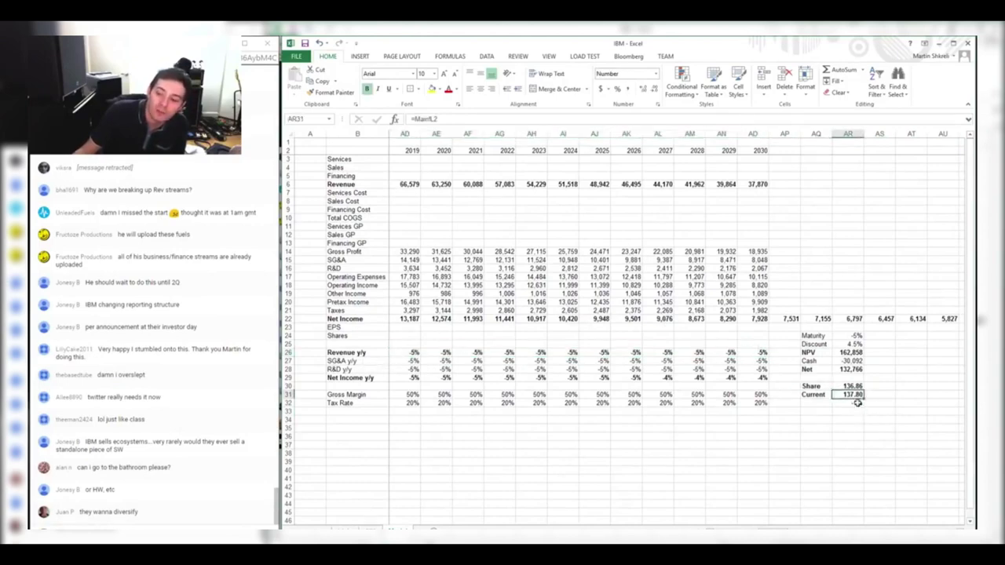
pyautogui.click(847, 386)
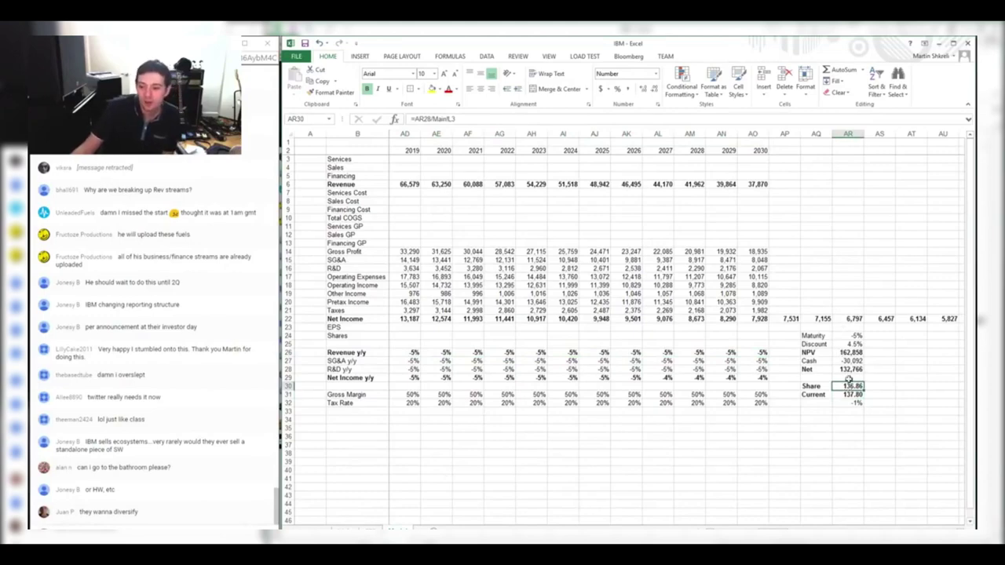
pyautogui.click(585, 210)
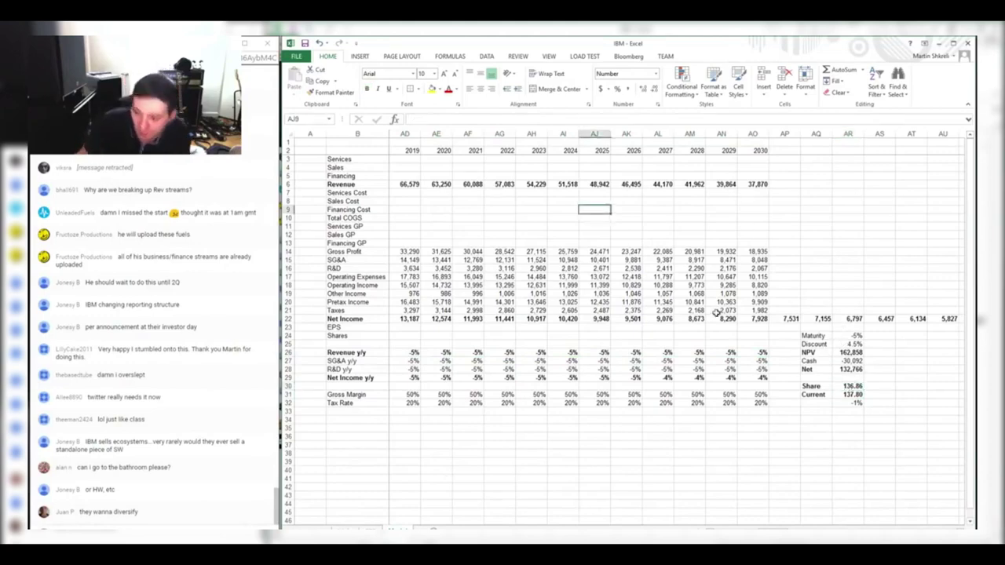
pyautogui.click(848, 369)
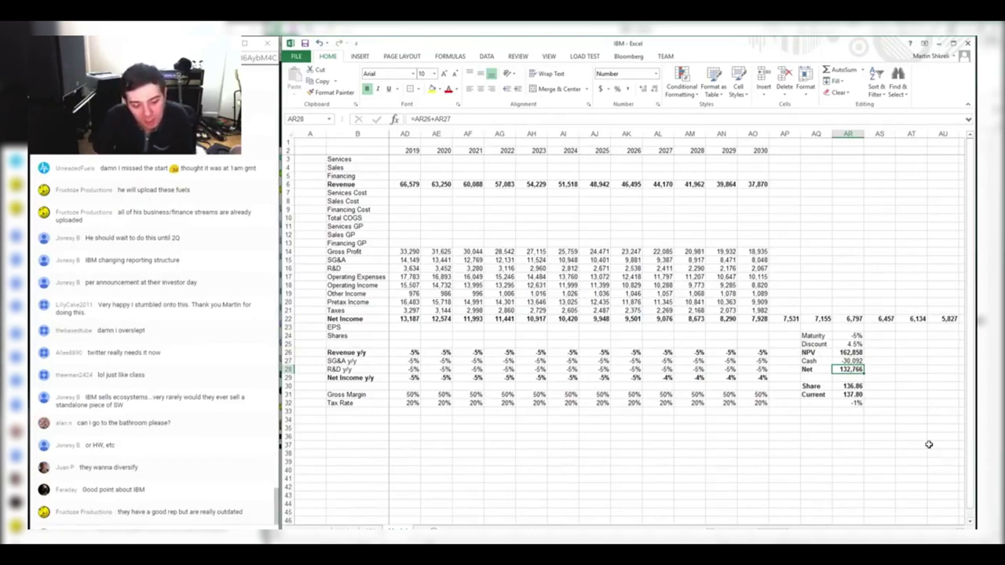
# Compare 2015 revenue with the revenue forecast through 2030 and check the maturity rate in the valuation block
pyautogui.press('Left')
pyautogui.press('Left')
pyautogui.press('Left')
pyautogui.press('Left')
pyautogui.press('Left')
pyautogui.press('Left')
pyautogui.press('Left')
pyautogui.press('Left')
pyautogui.press('Left')
pyautogui.press('Left')
pyautogui.press('Left')
pyautogui.press('Left')
pyautogui.press('Left')
pyautogui.press('Left')
pyautogui.press('Left')
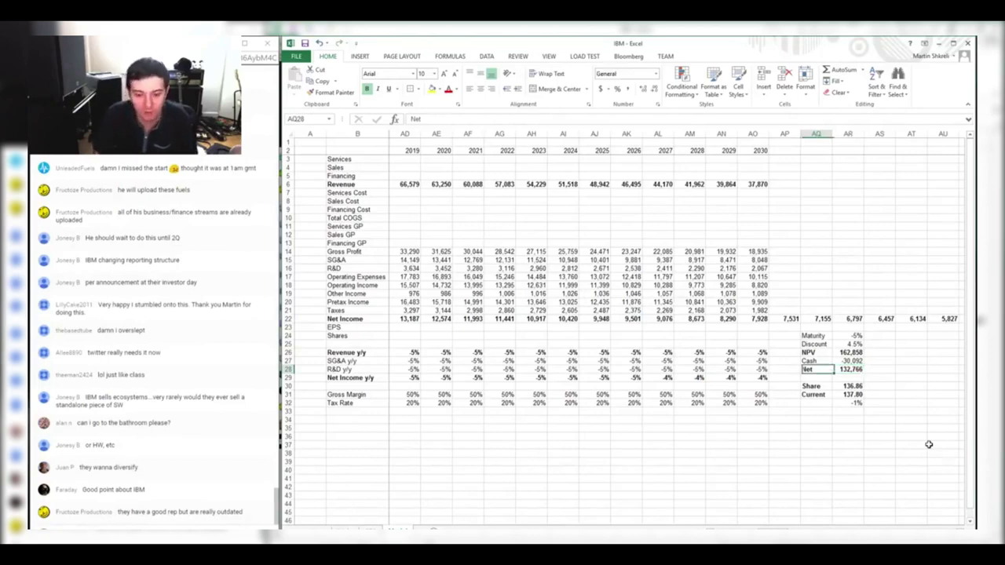
pyautogui.hscroll(-2, 928, 445)
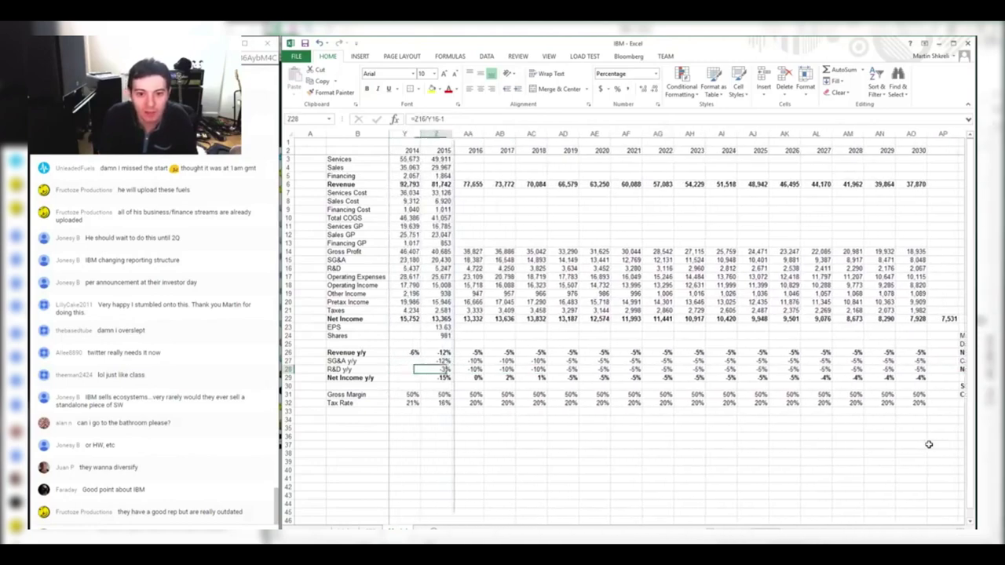
pyautogui.click(433, 184)
pyautogui.click(915, 184)
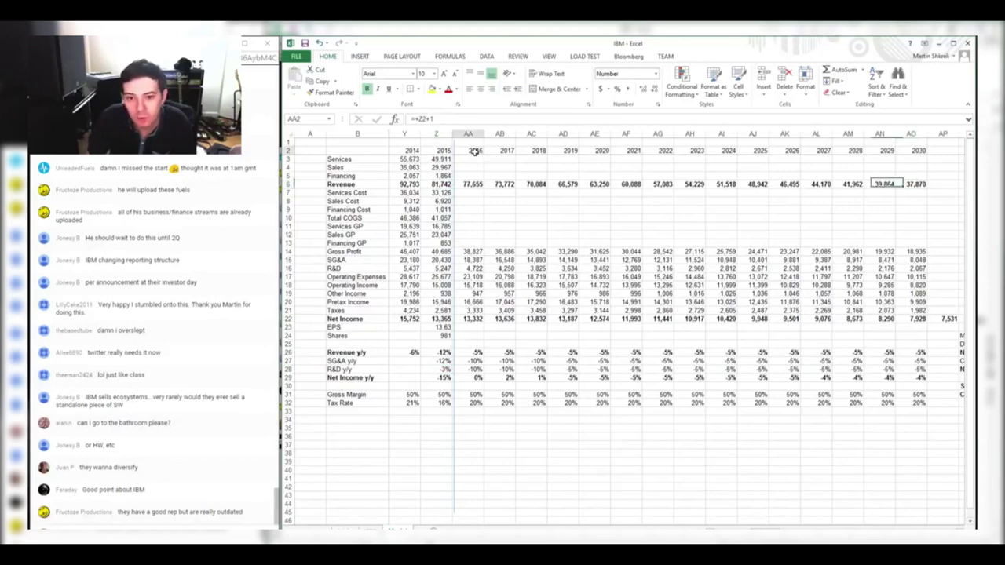
pyautogui.hscroll(2, 785, 235)
pyautogui.click(879, 335)
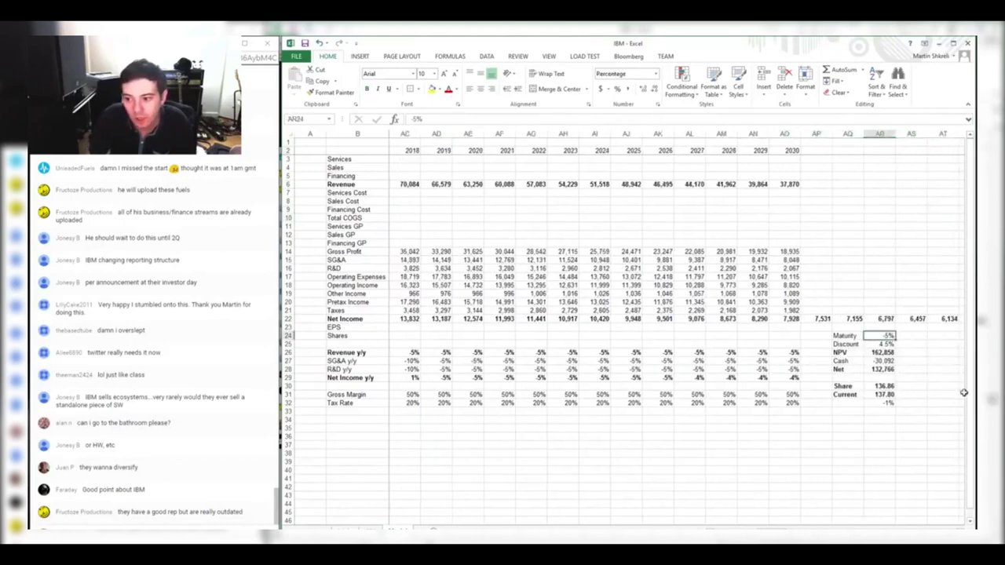
pyautogui.hscroll(-2, 570, 252)
# Set 2016 revenue in AA6 to =+Z6*1 and copy the formula across the revenue row through 2030
pyautogui.moveTo(468, 159); pyautogui.dragTo(909, 160)
pyautogui.click(473, 177)
pyautogui.click(480, 185)
pyautogui.write('=+Z6*0.9')
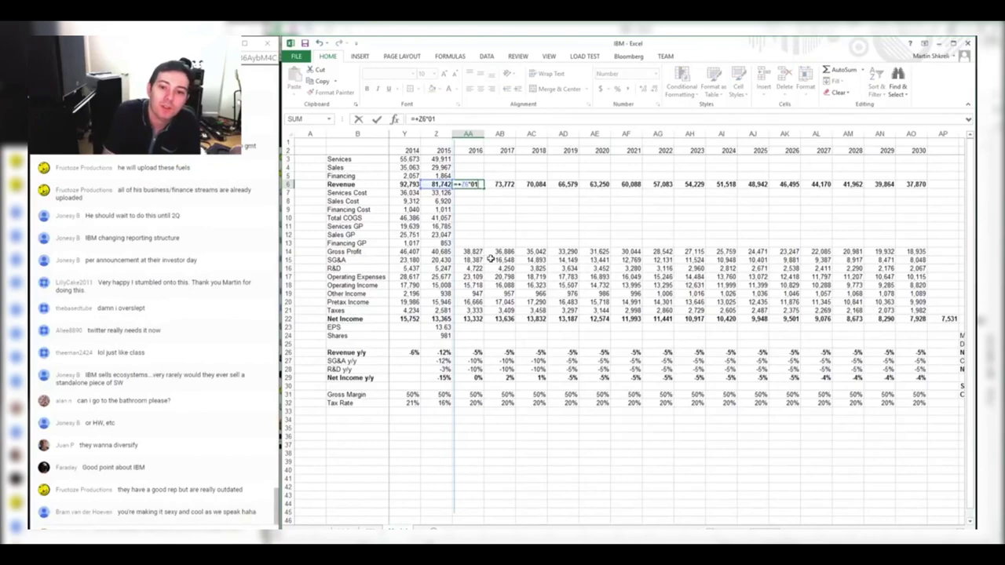
pyautogui.press('Return')
pyautogui.press('Up')
pyautogui.write('=+Z6*')
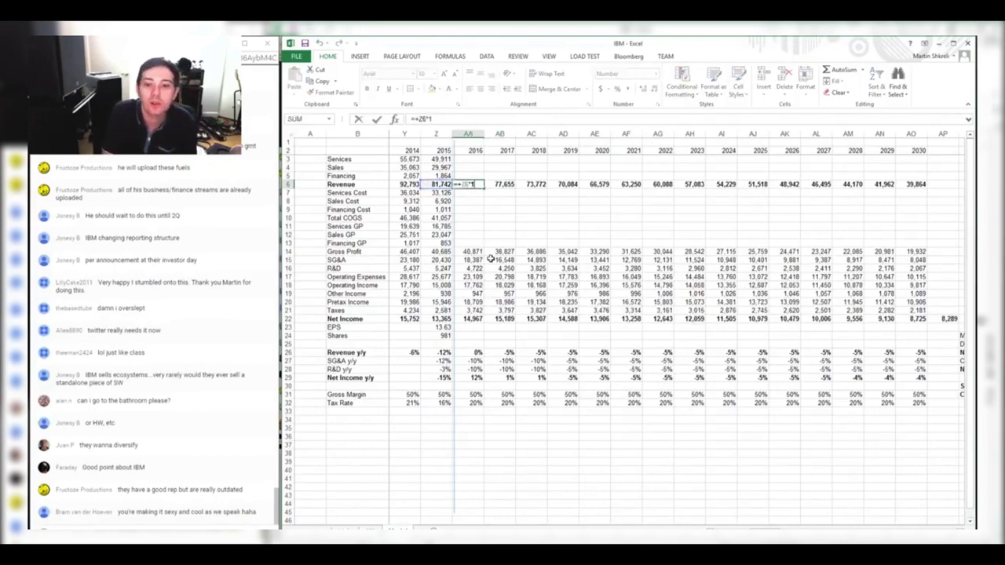
pyautogui.write('1')
pyautogui.hotkey('ctrl', 'Return')
pyautogui.hotkey('ctrl', 'c')
pyautogui.press('Right')
pyautogui.hotkey('ctrl', 'shift', 'Right')
pyautogui.press('Return')
# Examine the valuation block under flat revenue, from the maturity and discount rates down to the value per share
pyautogui.press('Right')
pyautogui.press('Right')
pyautogui.press('Right')
pyautogui.press('Right')
pyautogui.press('Right')
pyautogui.press('Right')
pyautogui.press('Right')
pyautogui.press('Right')
pyautogui.press('Right')
pyautogui.press('Right')
pyautogui.press('Right')
pyautogui.press('Right')
pyautogui.press('Right')
pyautogui.press('Right')
pyautogui.press('Right')
pyautogui.press('Right')
pyautogui.press('Right')
pyautogui.press('Right')
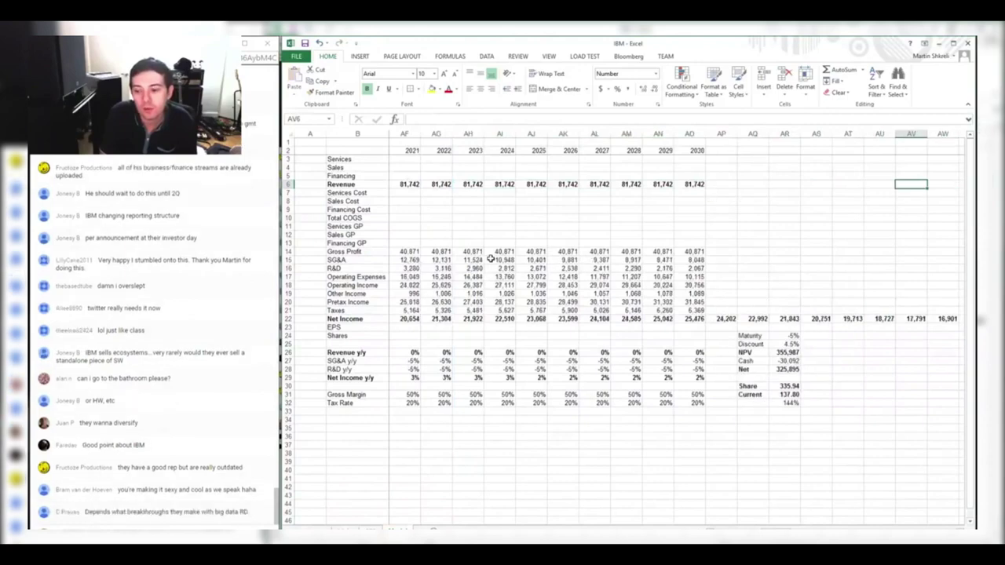
pyautogui.press('Left')
pyautogui.press('Left')
pyautogui.press('Left')
pyautogui.press('Right')
pyautogui.hotkey('ctrl', 'Down')
pyautogui.press('Down')
pyautogui.press('Down')
pyautogui.press('Down')
pyautogui.press('Down')
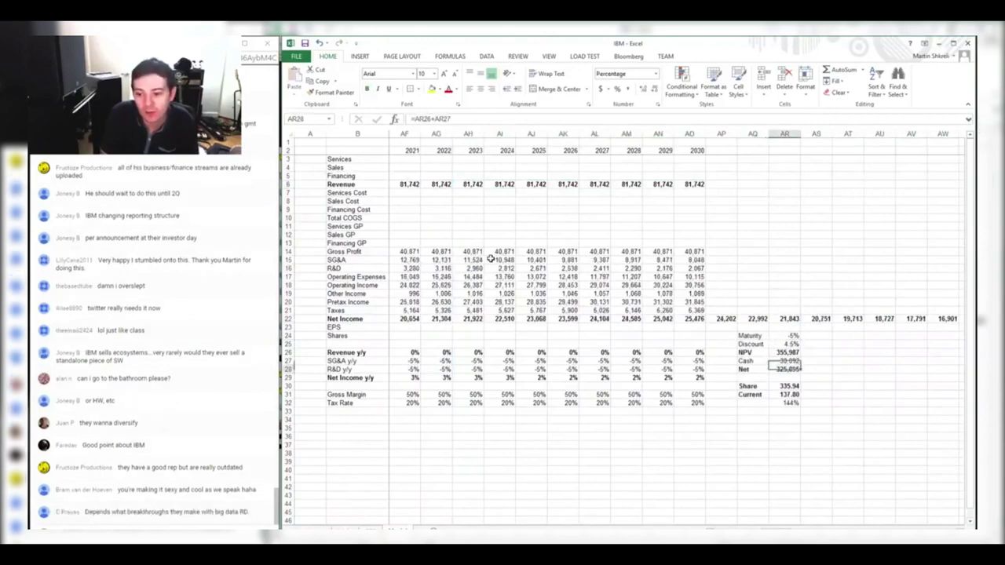
pyautogui.press('Down')
pyautogui.press('Down')
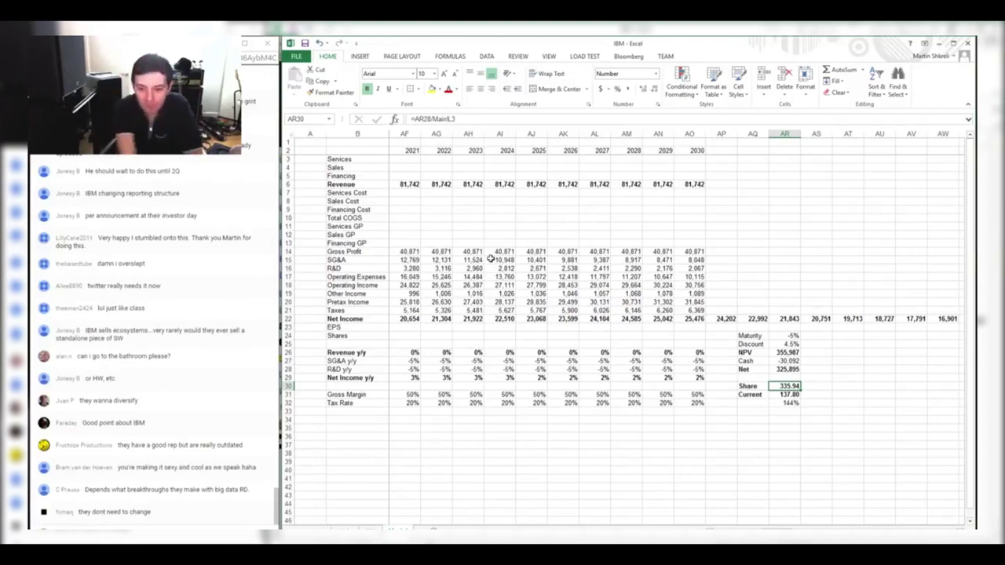
# Set 2016 SG&A in AA15 to =+Z15*1 and copy the formula to R&D and across both rows through 2030
pyautogui.moveTo(490, 259); pyautogui.dragTo(375, 289)
pyautogui.click(598, 268)
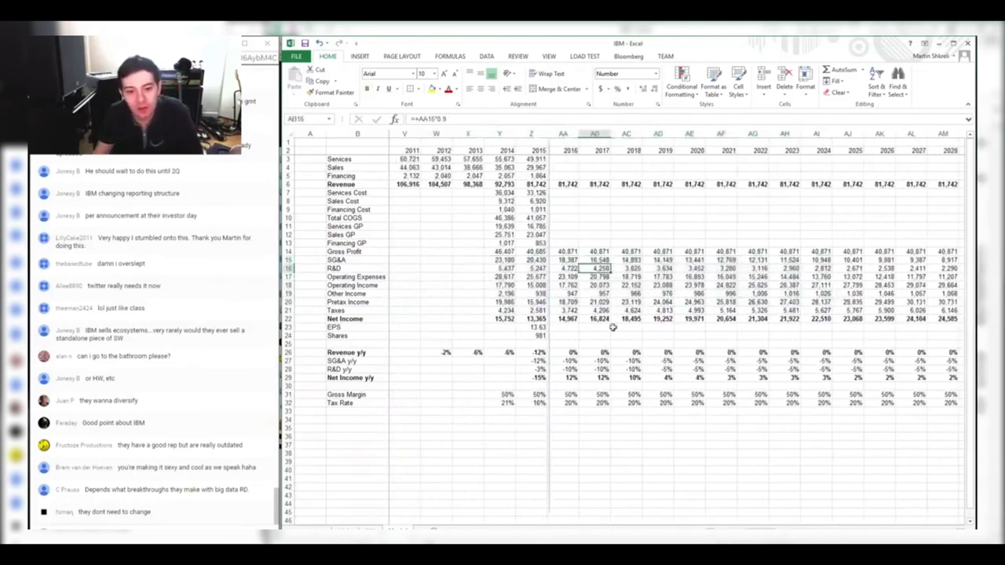
pyautogui.press('Up')
pyautogui.press('Left')
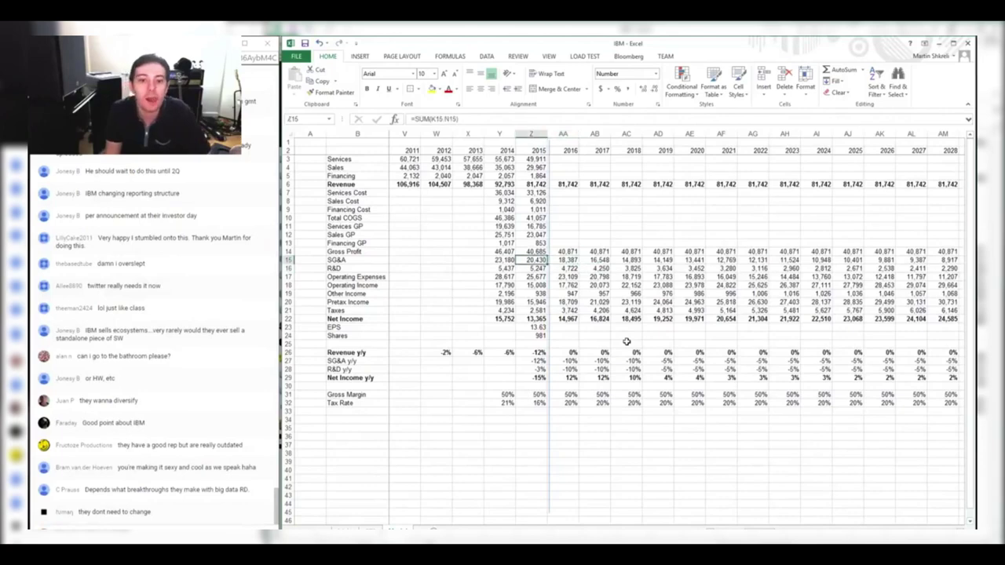
pyautogui.press('F2')
pyautogui.press('BackSpace')
pyautogui.press('BackSpace')
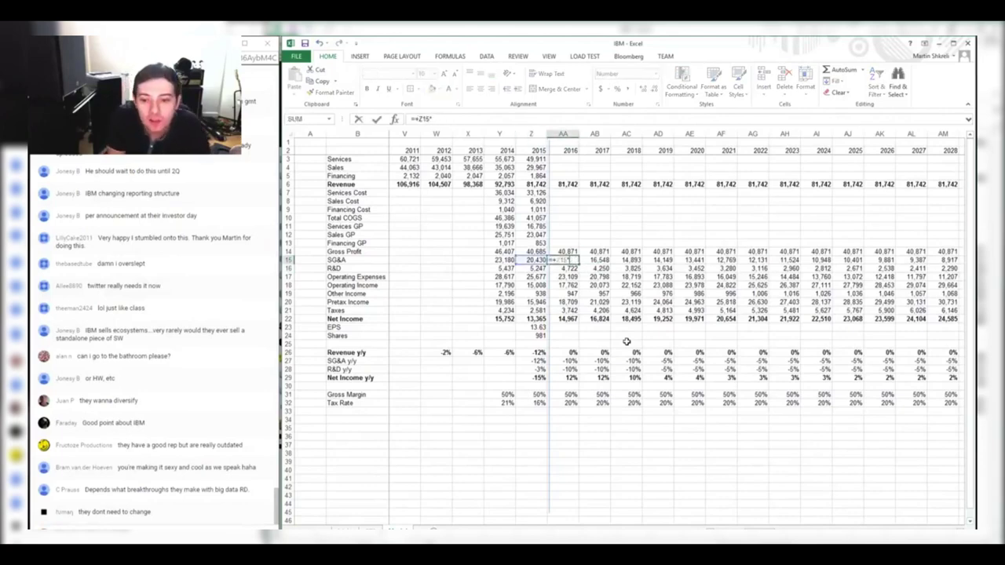
pyautogui.write('1')
pyautogui.press('Return')
pyautogui.hotkey('shift', 'Up')
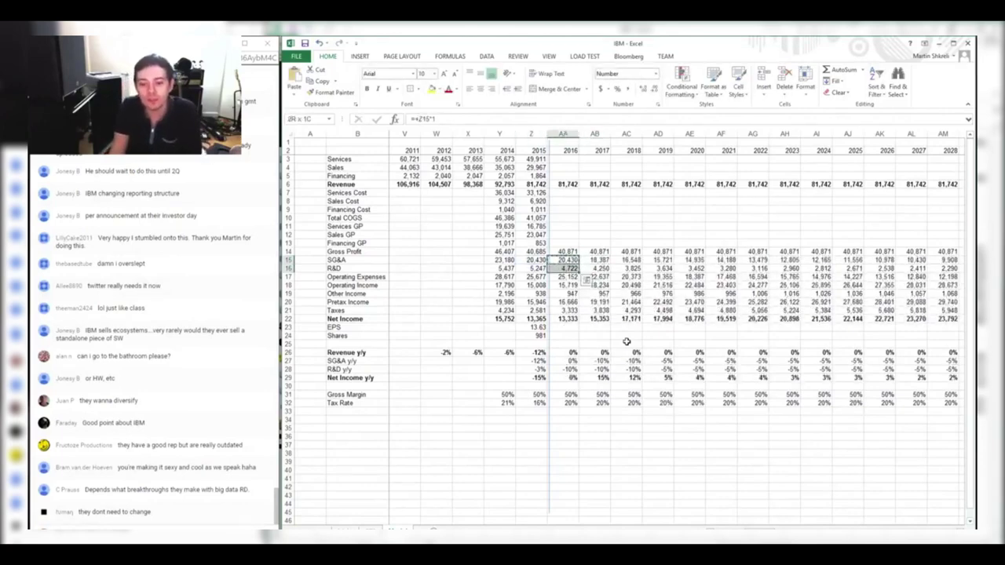
pyautogui.hotkey('ctrl', 'shift', 'Right')
pyautogui.hotkey('ctrl', 'r')
# Examine the flat SG&A and R&D forecast and its effect on the valuation, including the maturity rate in AR24
pyautogui.press('Left')
pyautogui.press('Left')
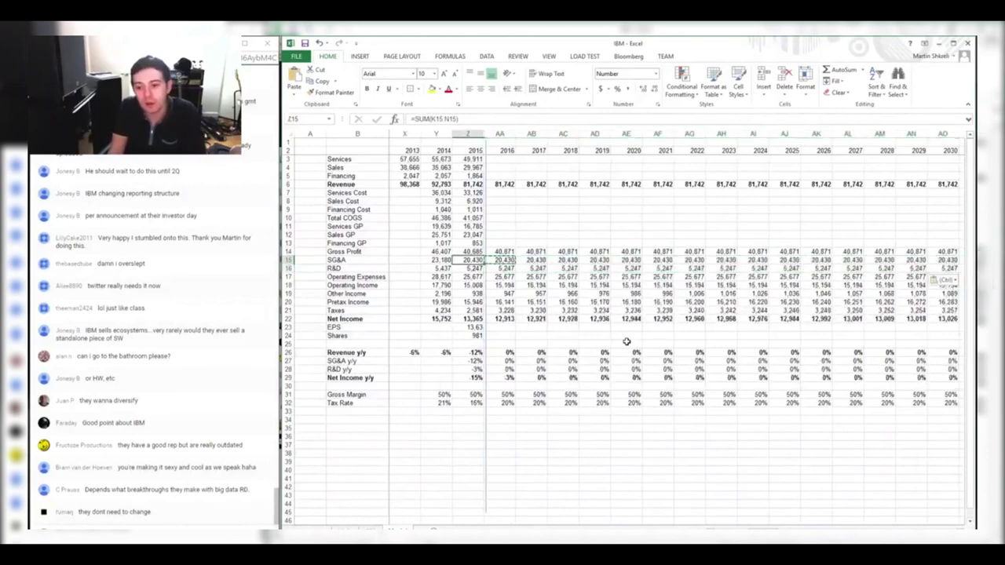
pyautogui.press('Right')
pyautogui.press('Right')
pyautogui.press('Right')
pyautogui.press('Right')
pyautogui.press('Right')
pyautogui.press('Right')
pyautogui.press('Right')
pyautogui.press('Right')
pyautogui.press('Right')
pyautogui.press('Right')
pyautogui.press('Right')
pyautogui.press('Right')
pyautogui.press('Right')
pyautogui.press('Right')
pyautogui.press('Right')
pyautogui.press('Right')
pyautogui.press('Right')
pyautogui.press('Right')
pyautogui.press('Right')
pyautogui.press('Right')
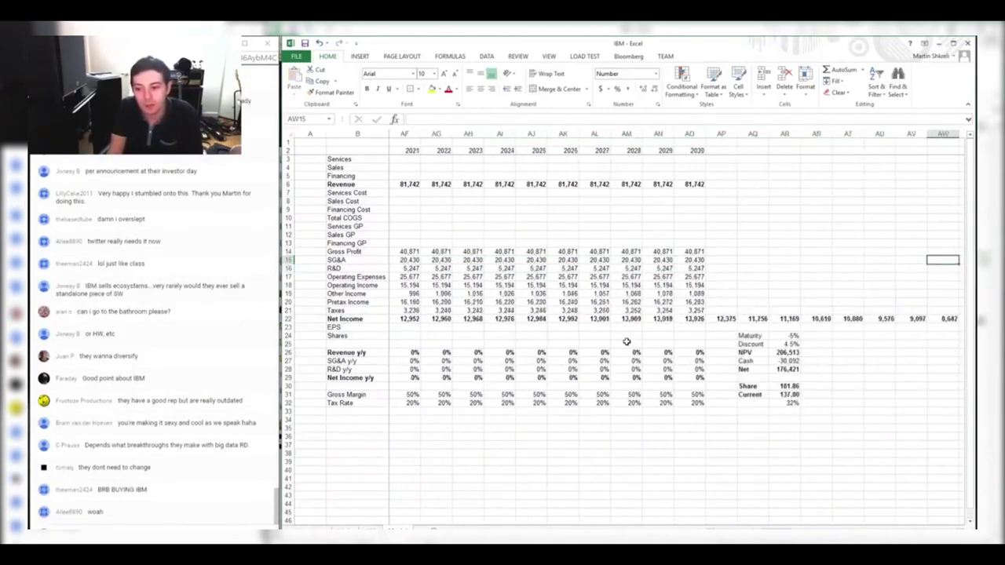
pyautogui.press('Left')
pyautogui.press('Left')
pyautogui.press('Left')
pyautogui.press('Left')
pyautogui.press('Down')
pyautogui.press('Down')
pyautogui.press('Down')
pyautogui.press('Down')
pyautogui.press('Down')
pyautogui.press('Down')
pyautogui.press('Down')
pyautogui.press('Down')
pyautogui.press('Down')
pyautogui.press('Down')
pyautogui.press('Down')
pyautogui.press('Down')
pyautogui.press('Down')
pyautogui.press('Down')
pyautogui.press('Down')
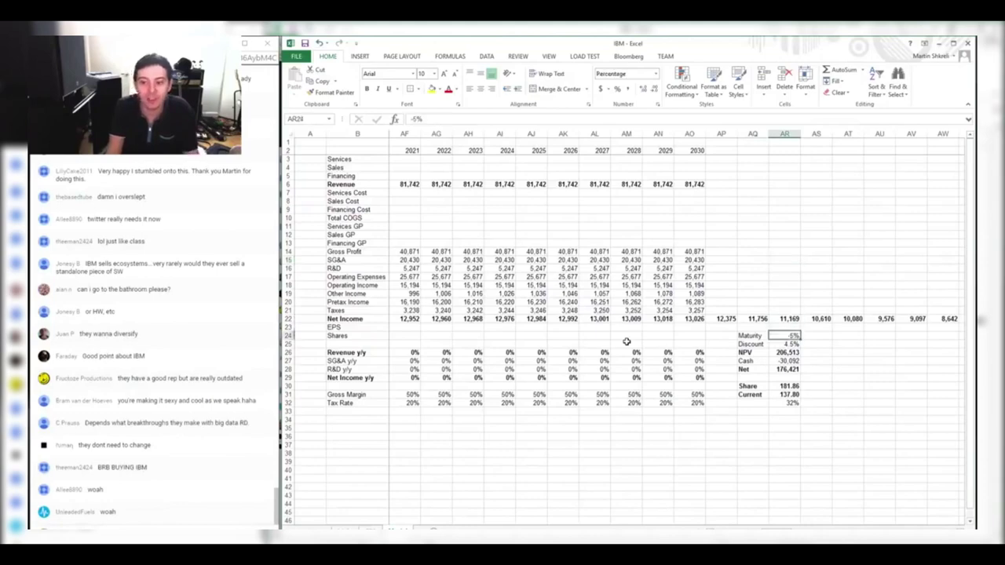